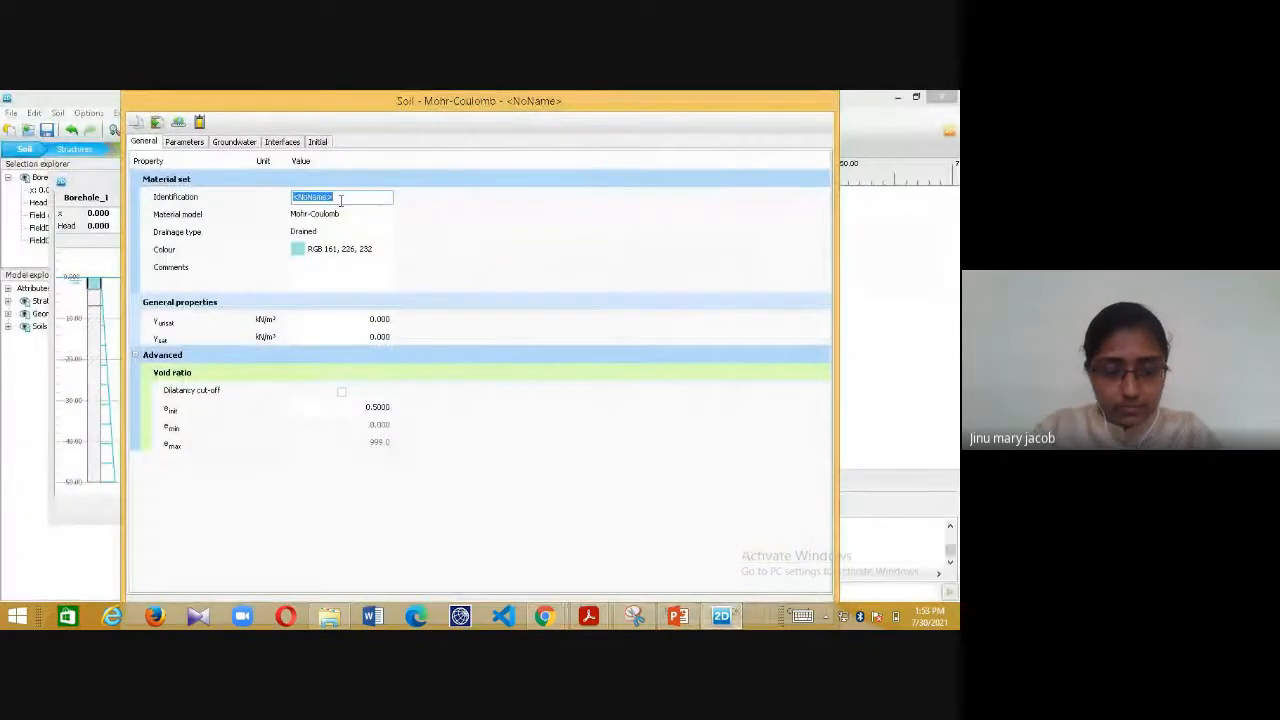
- Name the first layer's soil material "Medium stiff clay" and check its properties on the Soil Layers slide in PowerPoint
{"action": "type", "text": "Mediu"}
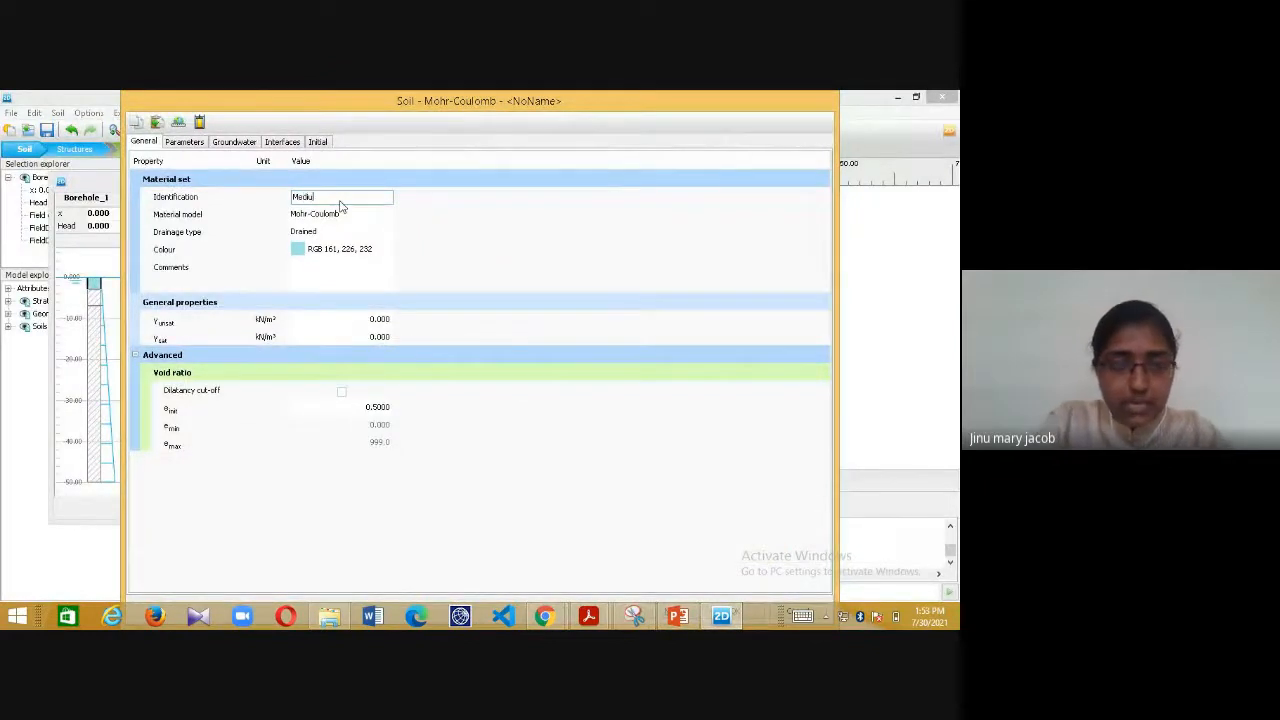
{"action": "type", "text": "m stiff "}
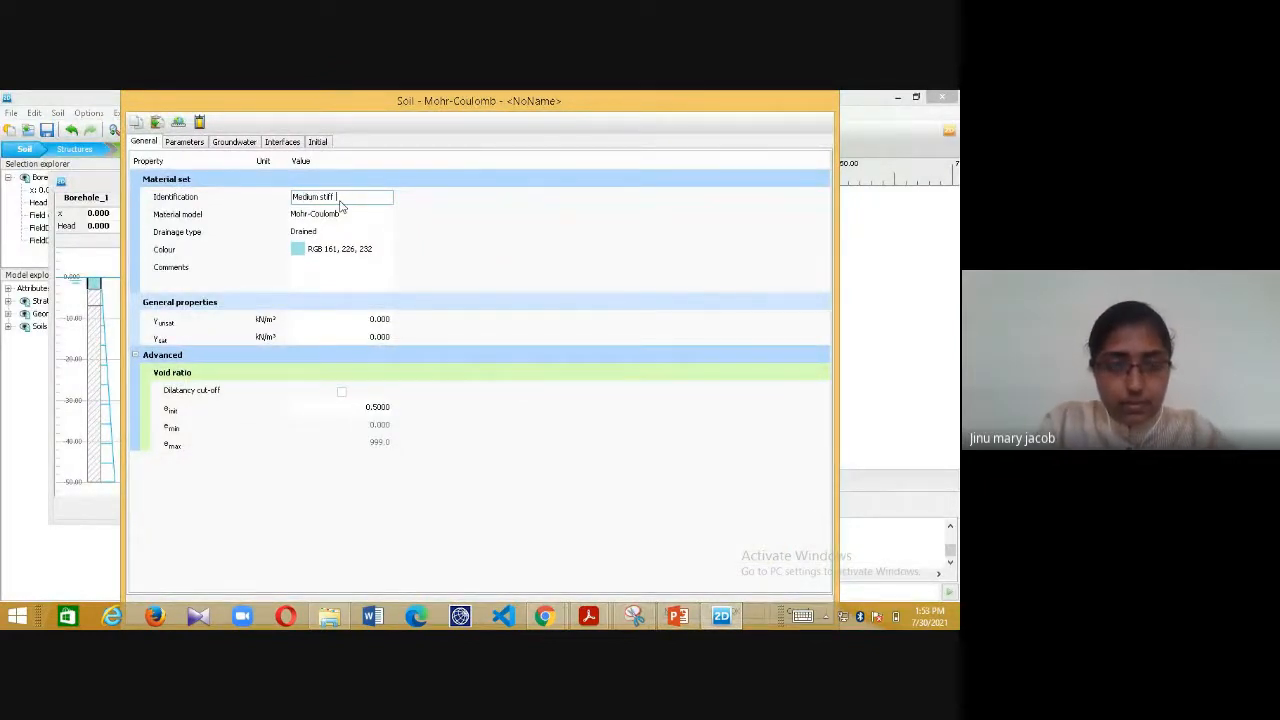
{"action": "type", "text": "clay"}
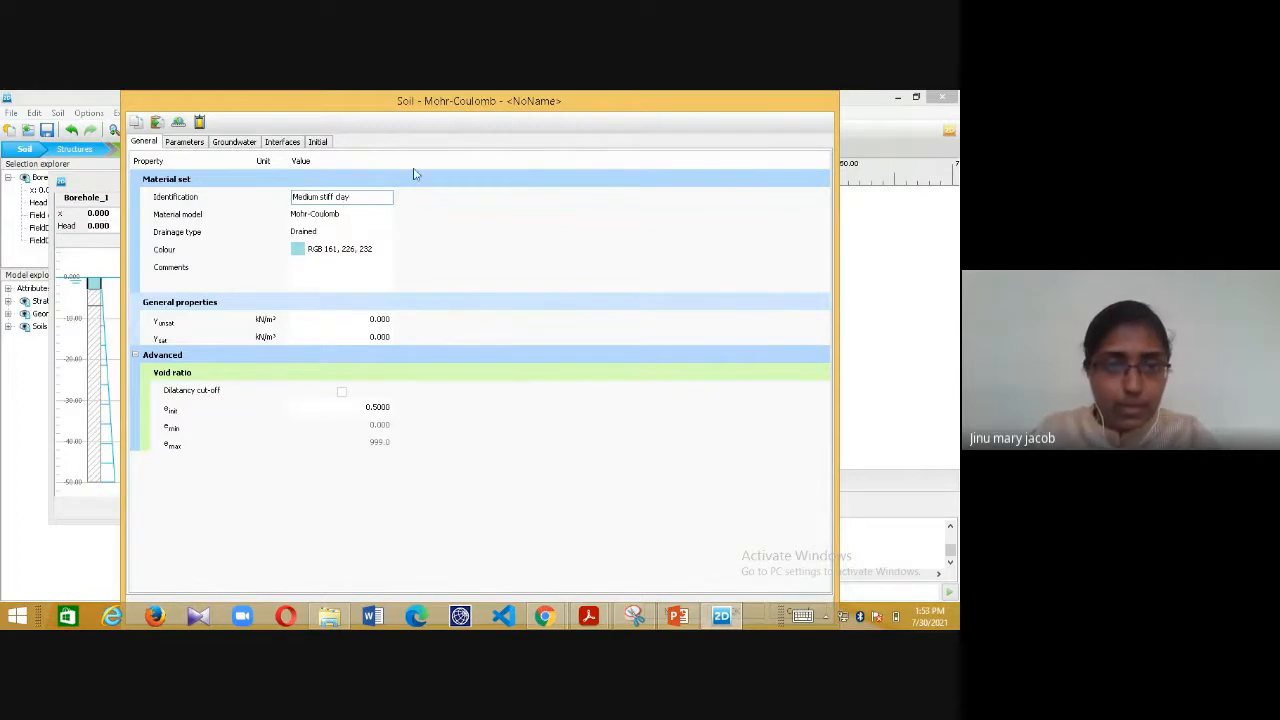
{"action": "key", "text": "alt+Tab"}
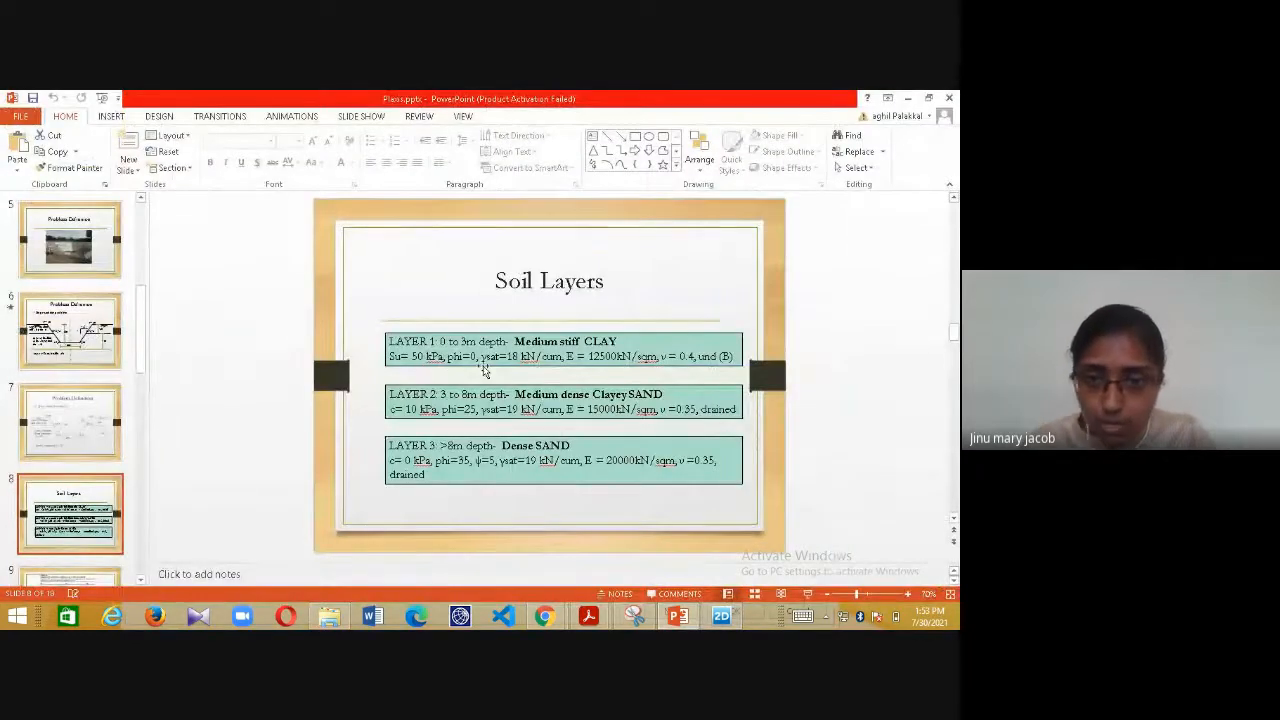
{"action": "key", "text": "alt+Tab"}
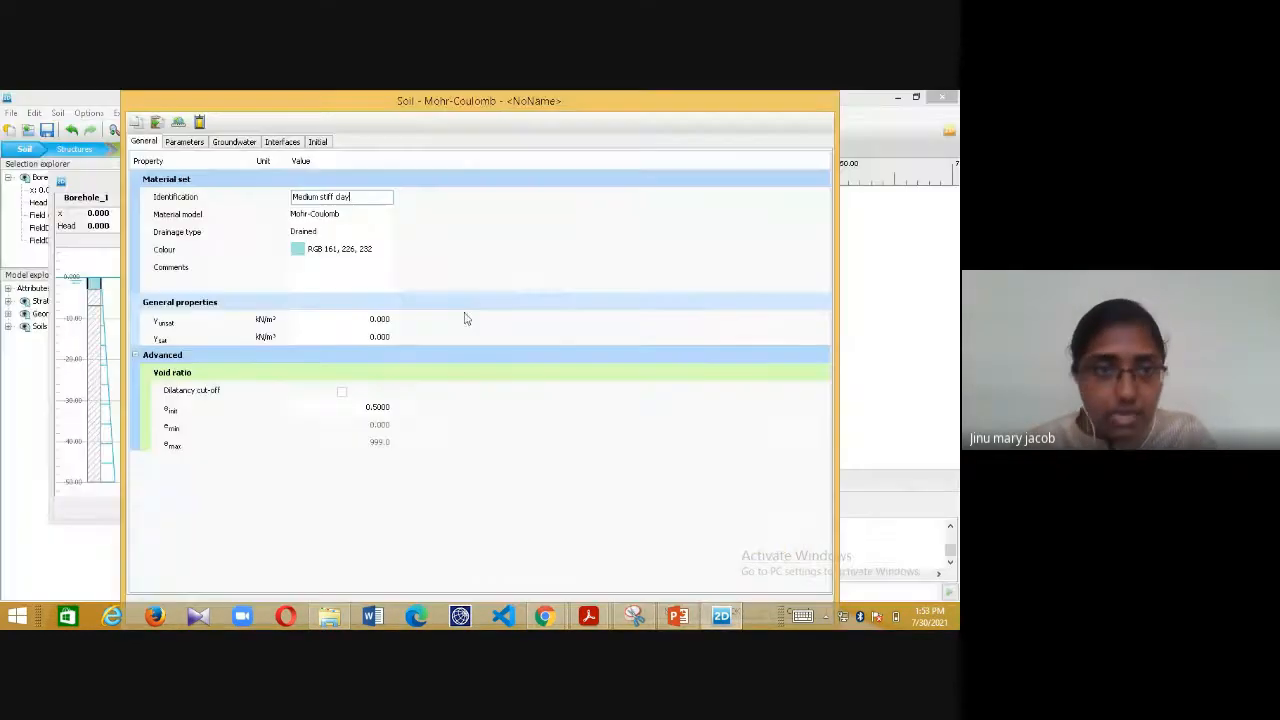
- Choose Mohr-Coulomb as the clay's material model and set its drainage type to Undrained (B)
{"action": "left_click", "coordinate": [345, 234]}
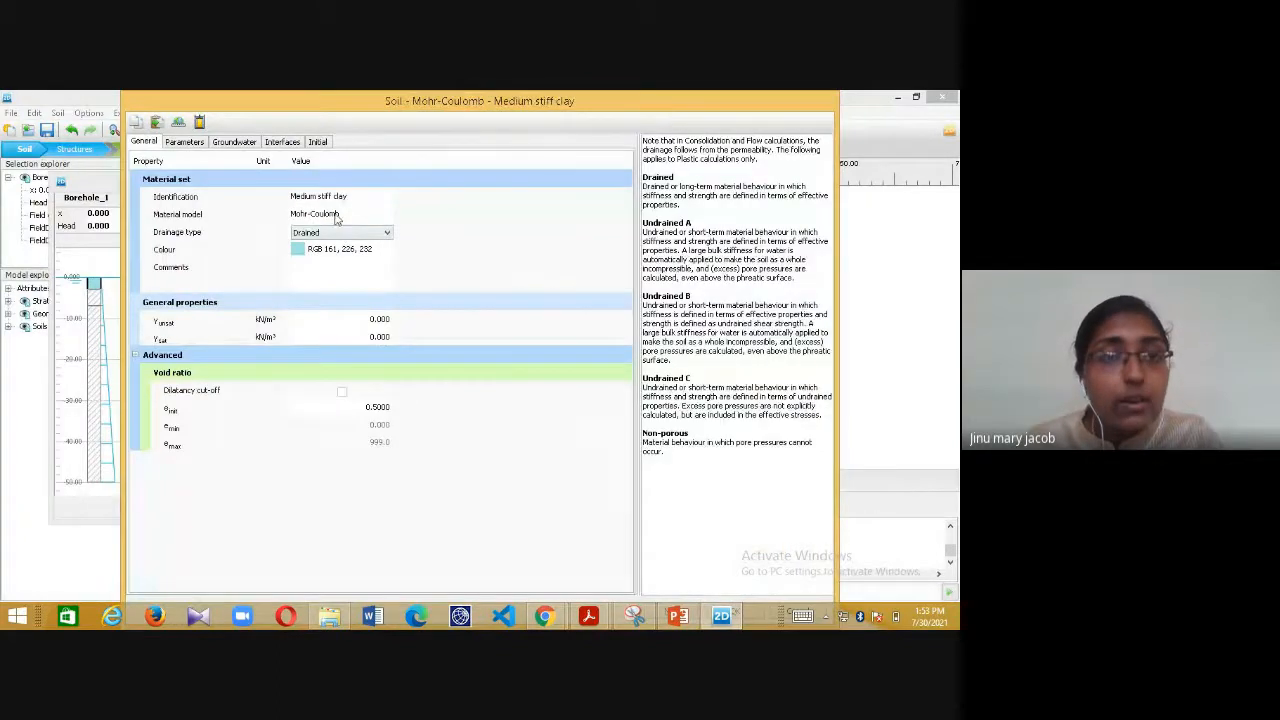
{"action": "left_click", "coordinate": [337, 216]}
{"action": "left_click", "coordinate": [336, 216]}
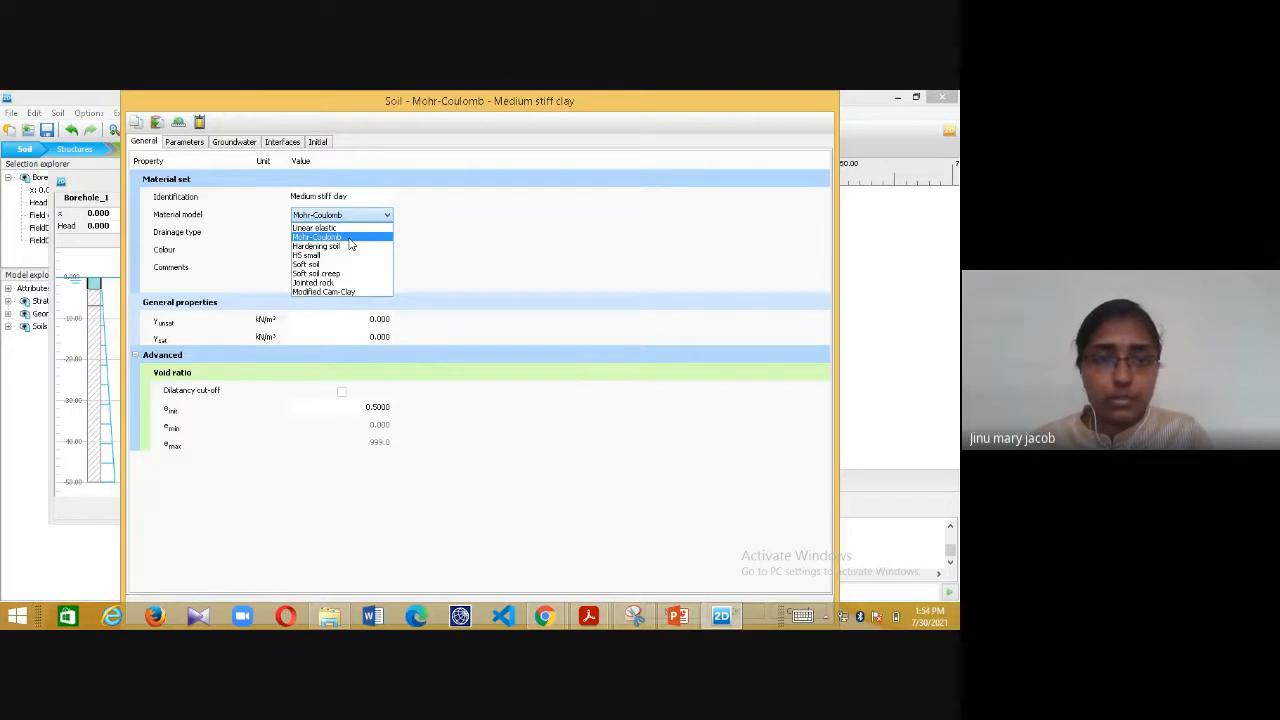
{"action": "left_click", "coordinate": [350, 239]}
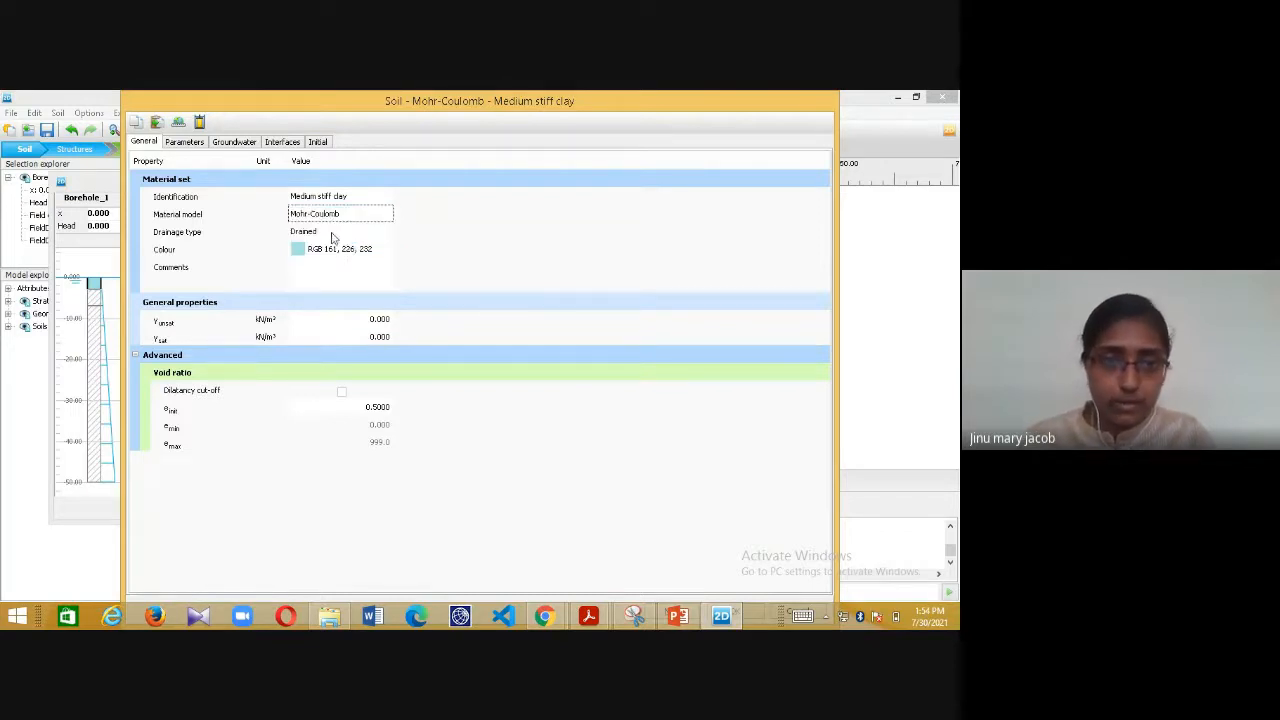
{"action": "left_click", "coordinate": [333, 235]}
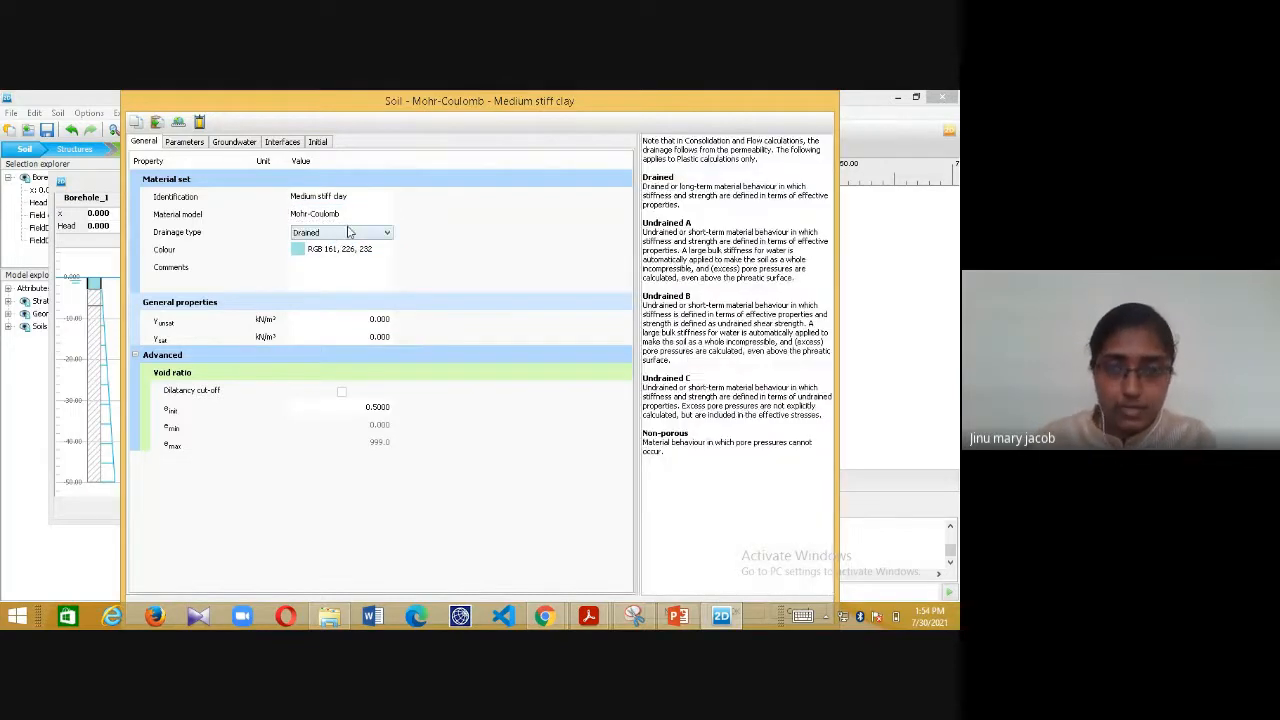
{"action": "left_click", "coordinate": [336, 238]}
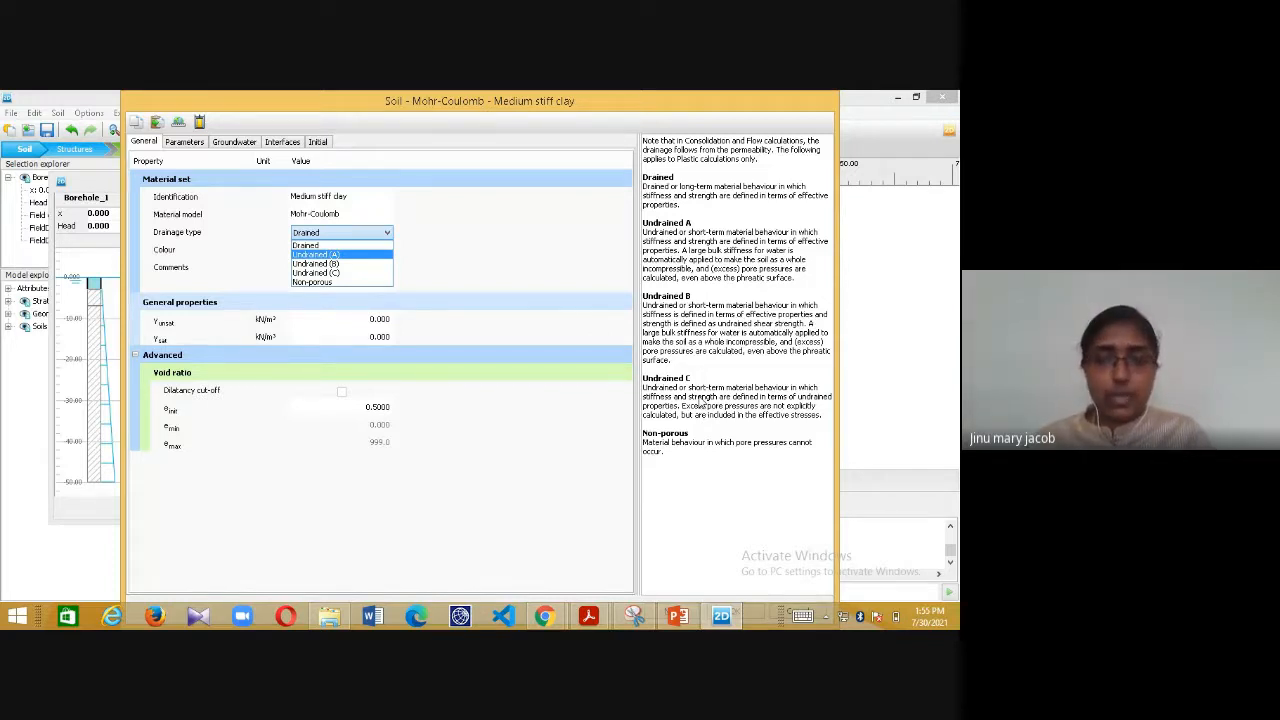
{"action": "left_click", "coordinate": [330, 263]}
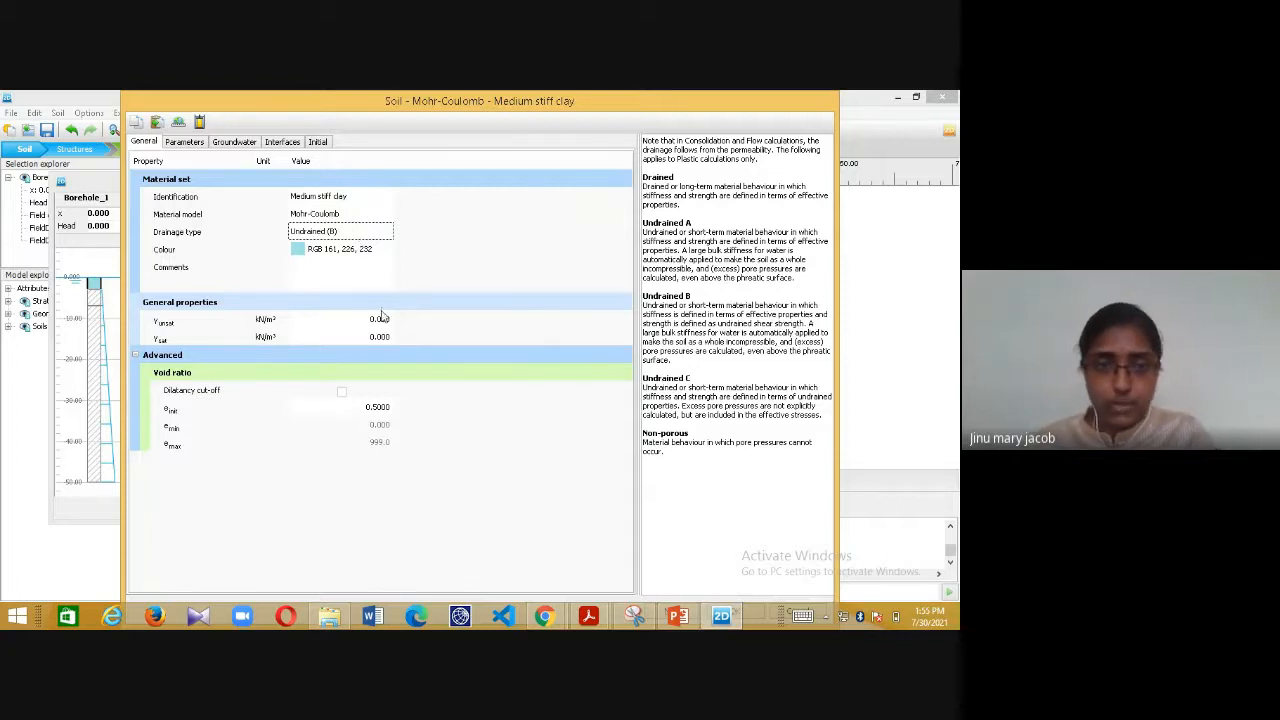
- Set the clay's unsaturated unit weight to 17 kN/m³ and saturated unit weight to 18 kN/m³, consulting the Soil Layers slide
{"action": "left_click", "coordinate": [384, 319]}
{"action": "type", "text": "1"}
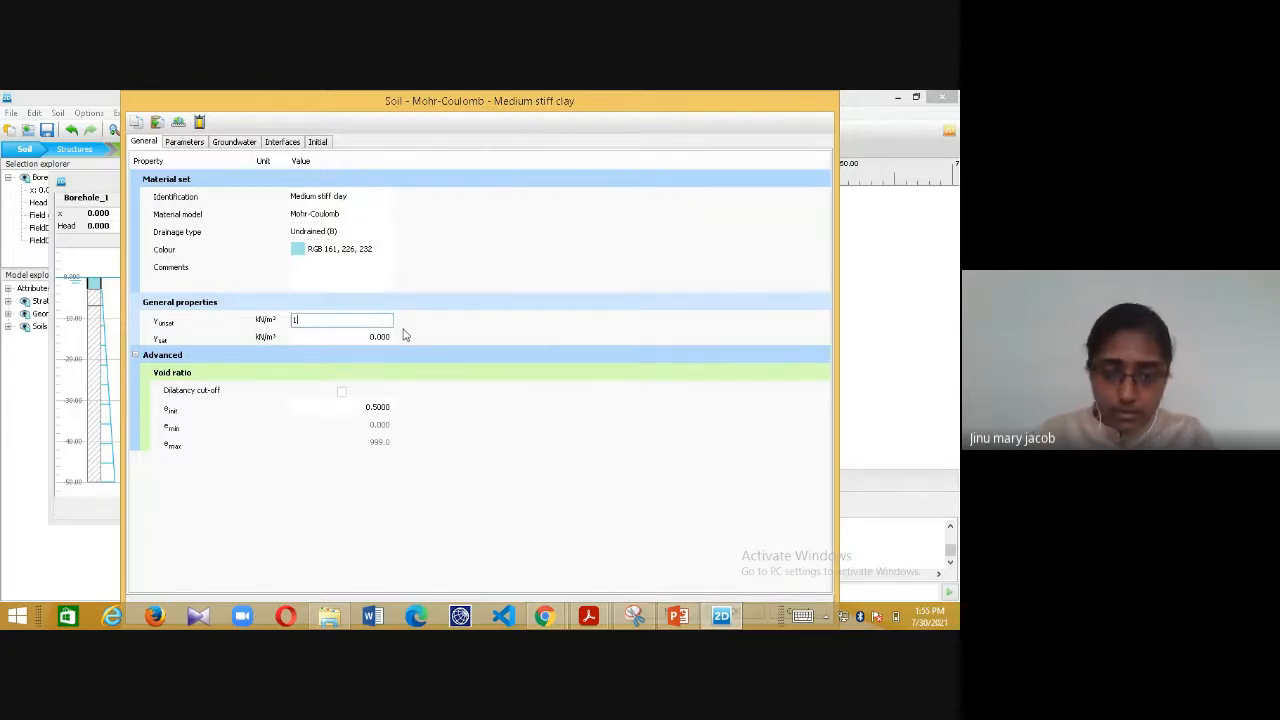
{"action": "left_click", "coordinate": [678, 616]}
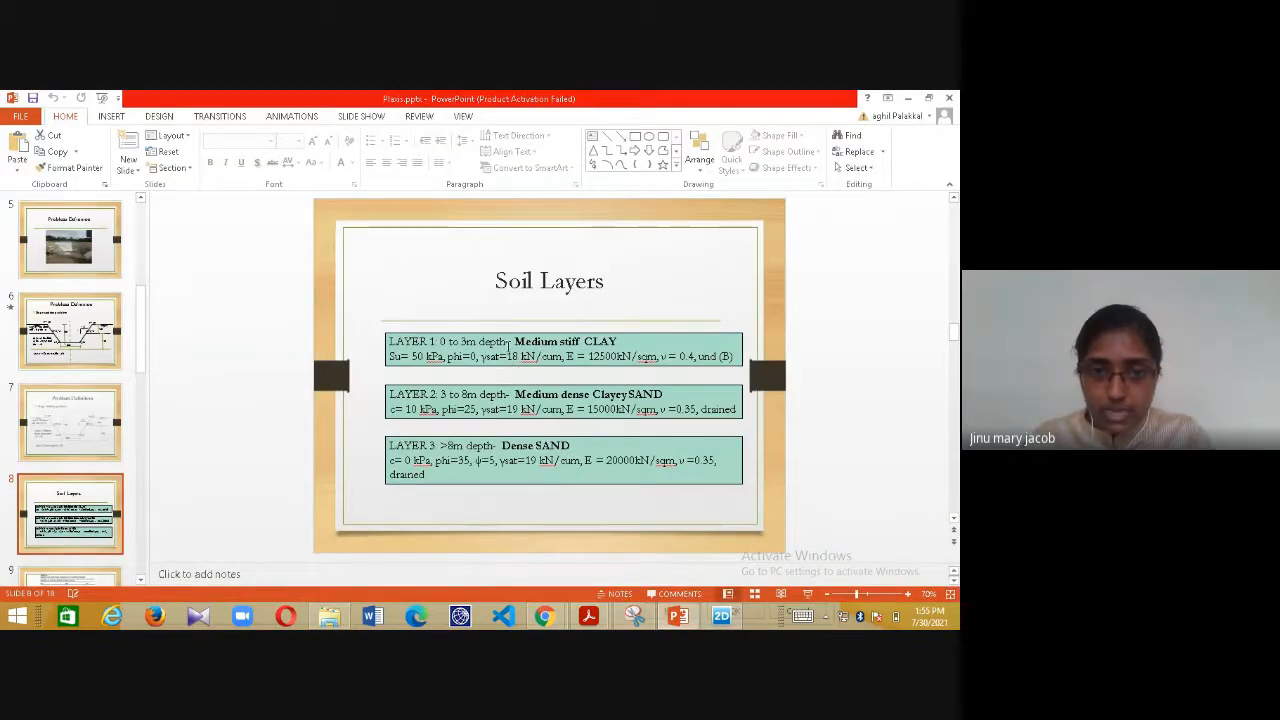
{"action": "key", "text": "alt+Tab"}
{"action": "type", "text": "7"}
{"action": "left_click", "coordinate": [321, 337]}
{"action": "type", "text": "18"}
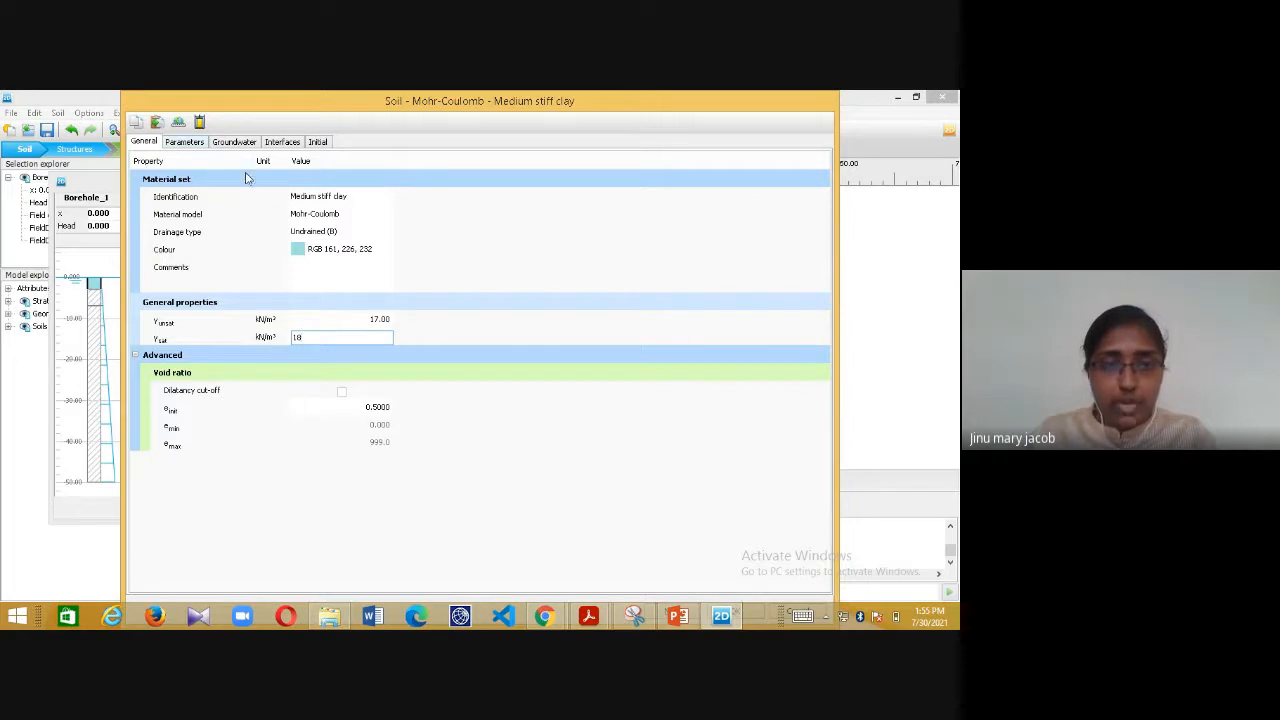
- Set the clay's stiffness E' to 12500 kN/m² and its Poisson's ratio to 0.4
{"action": "left_click", "coordinate": [188, 144]}
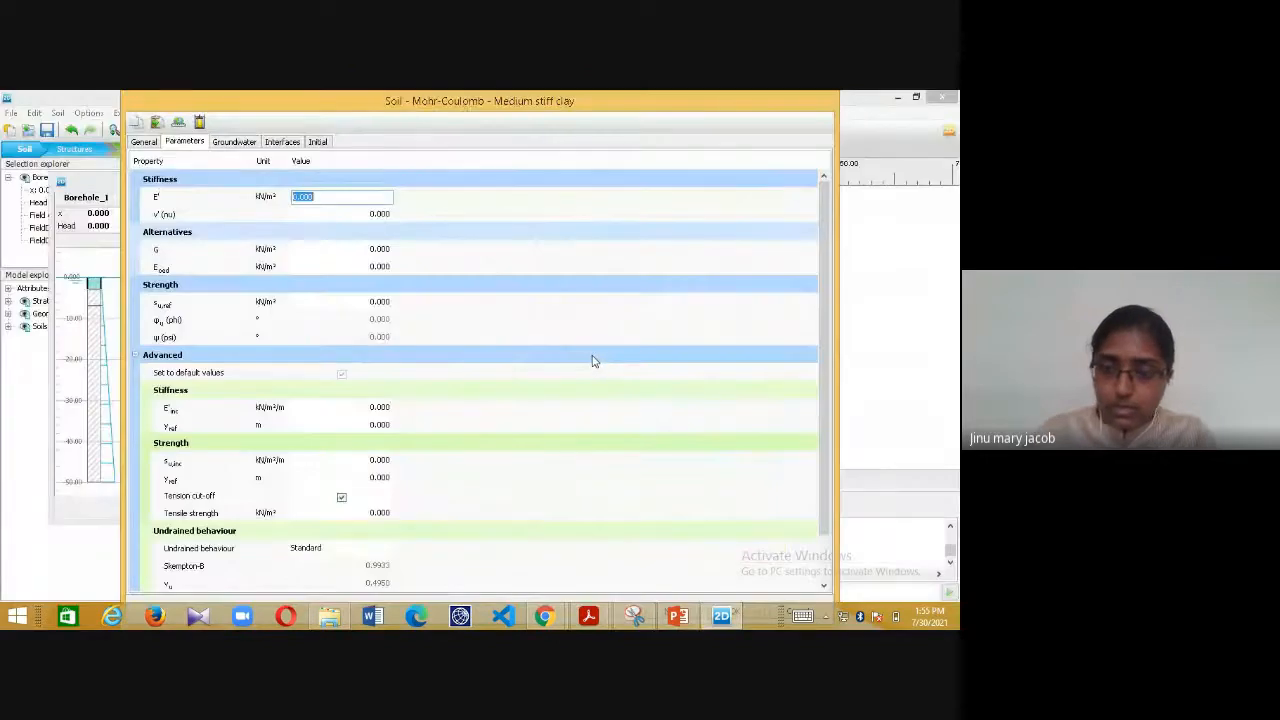
{"action": "type", "text": "12500"}
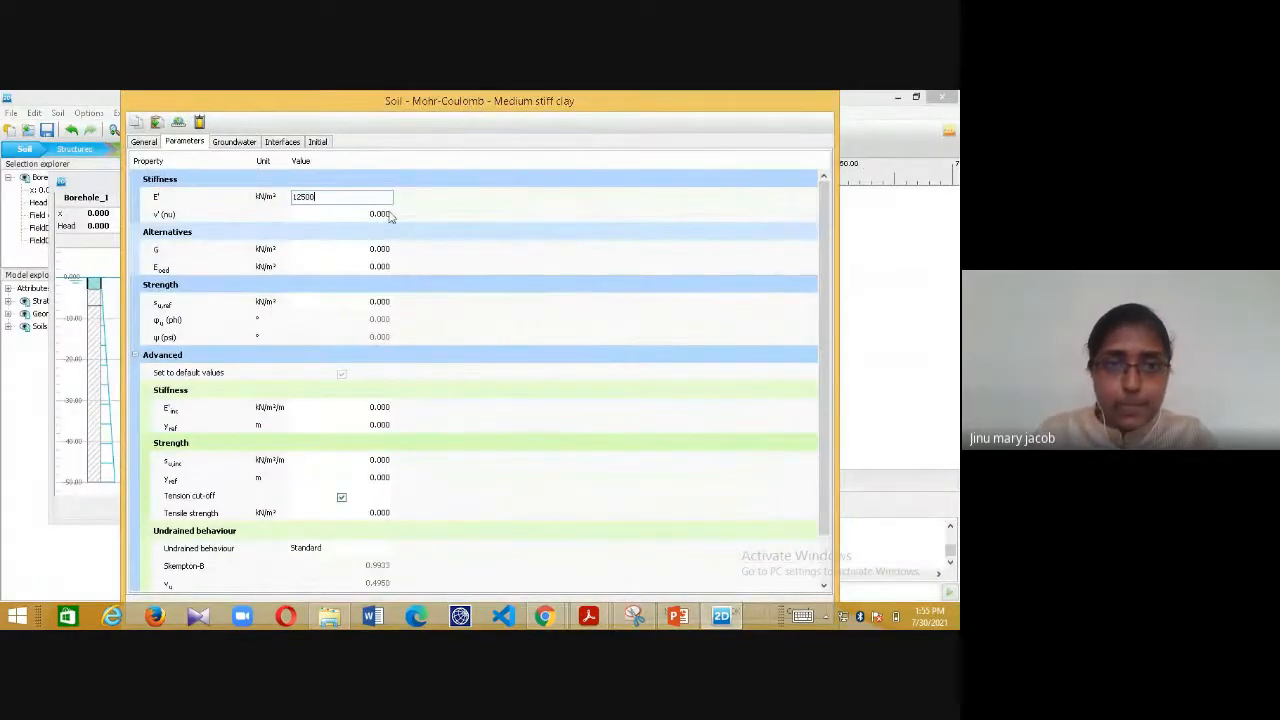
{"action": "key", "text": "Tab"}
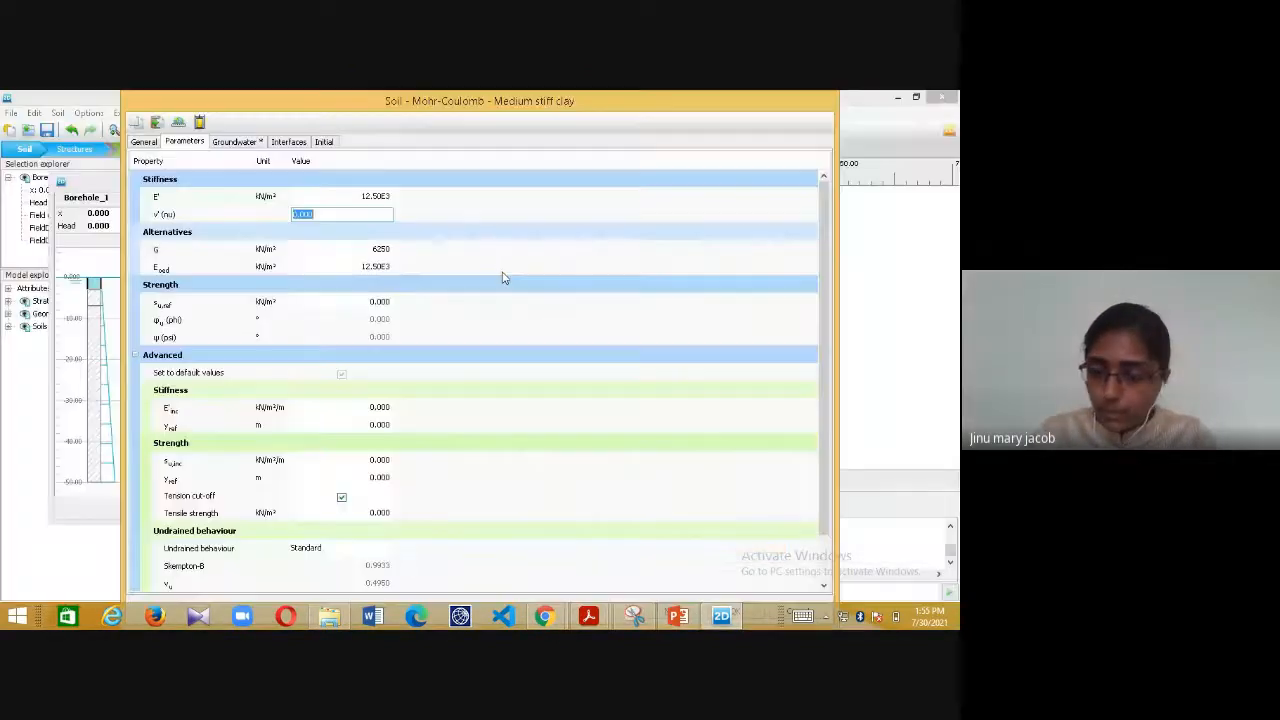
{"action": "type", "text": ".4"}
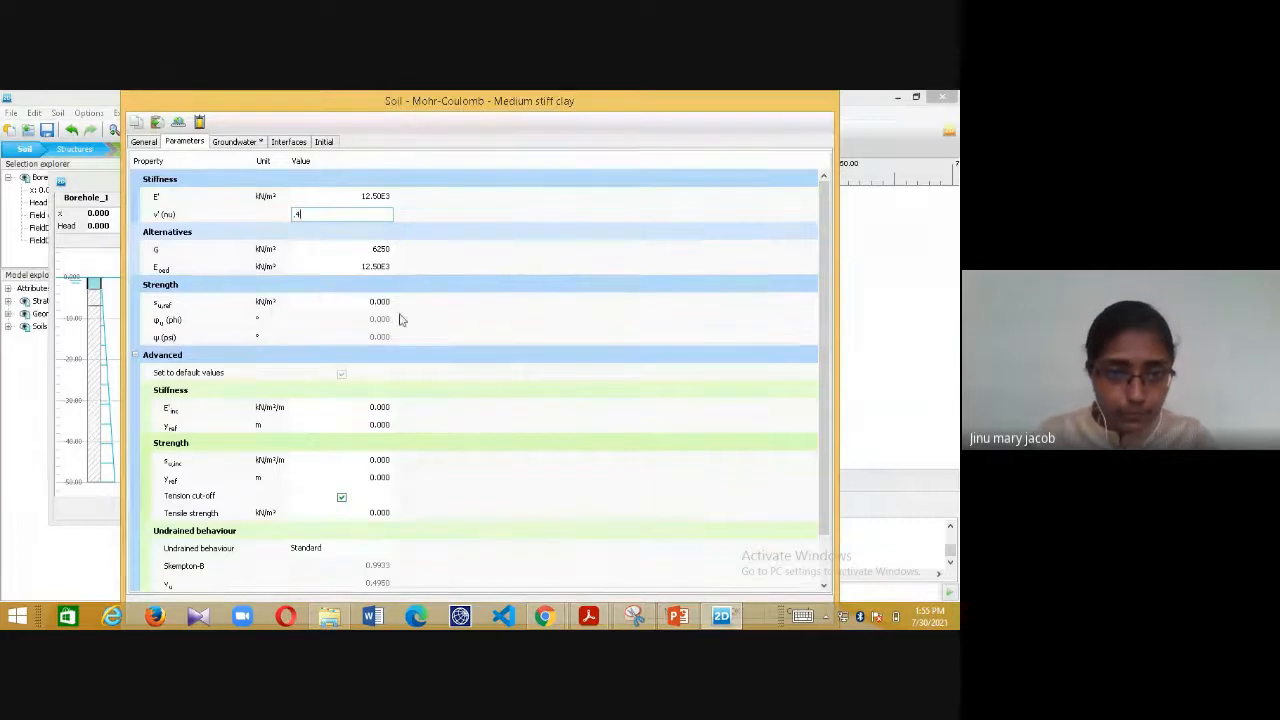
{"action": "key", "text": "Tab"}
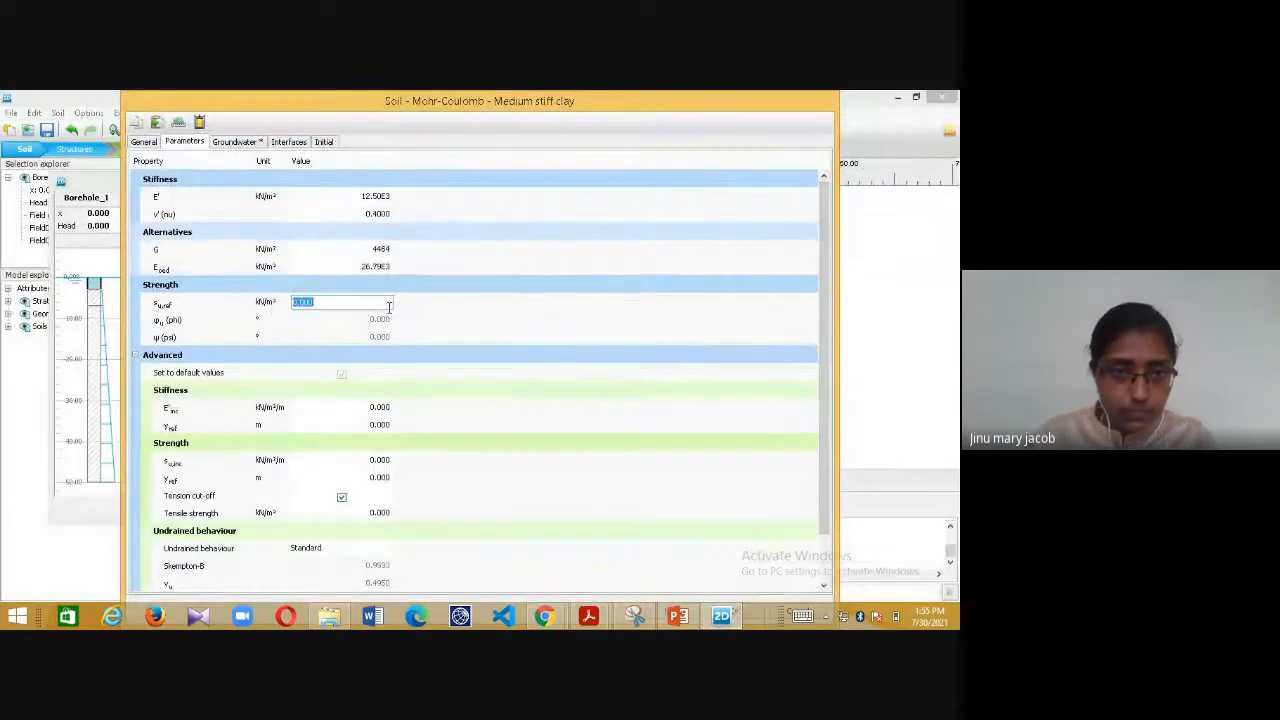
- Look up the clay's undrained shear strength on the Soil Layers slide and set s_u,ref to 50 kN/m²
{"action": "key", "text": "alt+Tab"}
{"action": "key", "text": "alt+Tab"}
{"action": "type", "text": "50"}
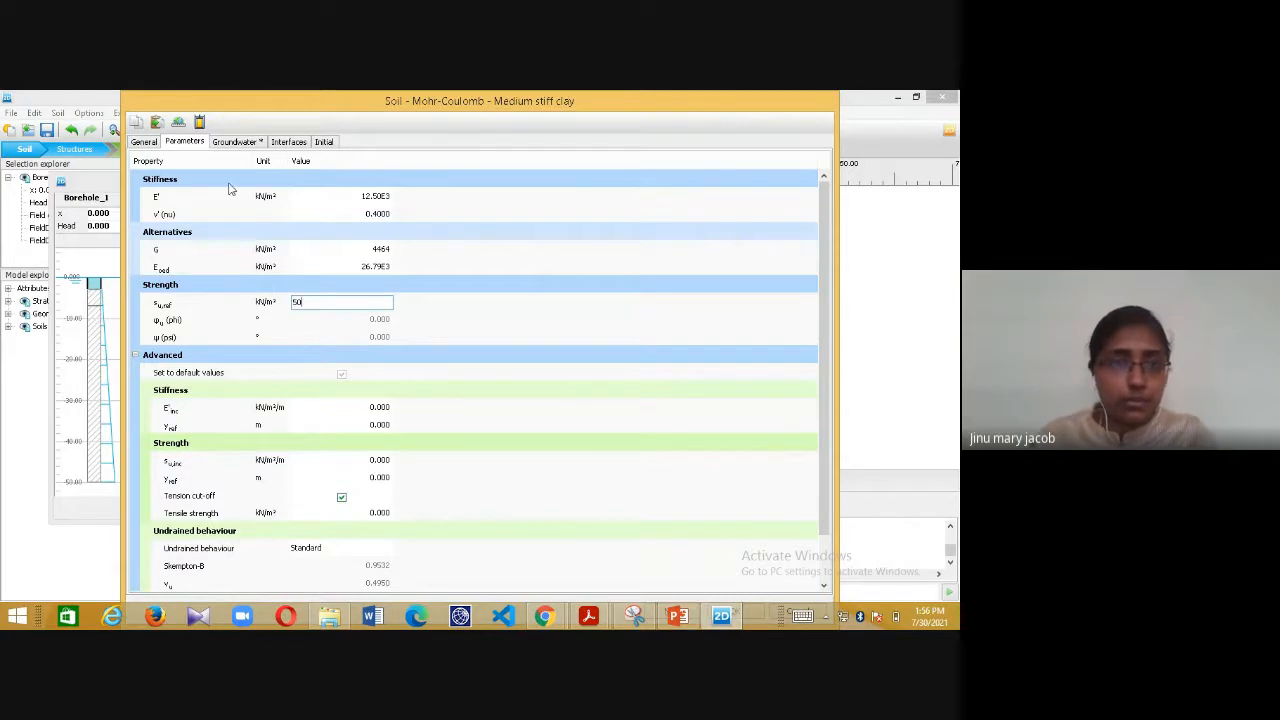
- Review the clay's groundwater and interface settings, then accept the material for the first layer
{"action": "left_click", "coordinate": [246, 145]}
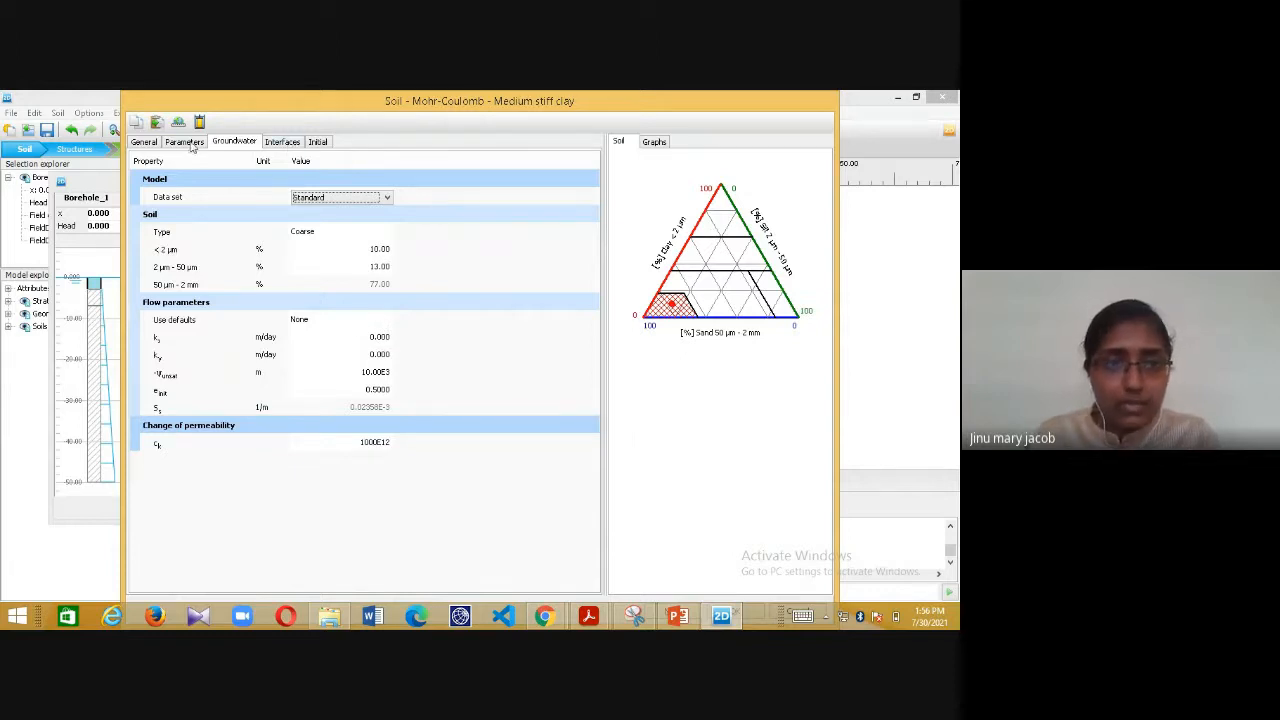
{"action": "left_click", "coordinate": [276, 145]}
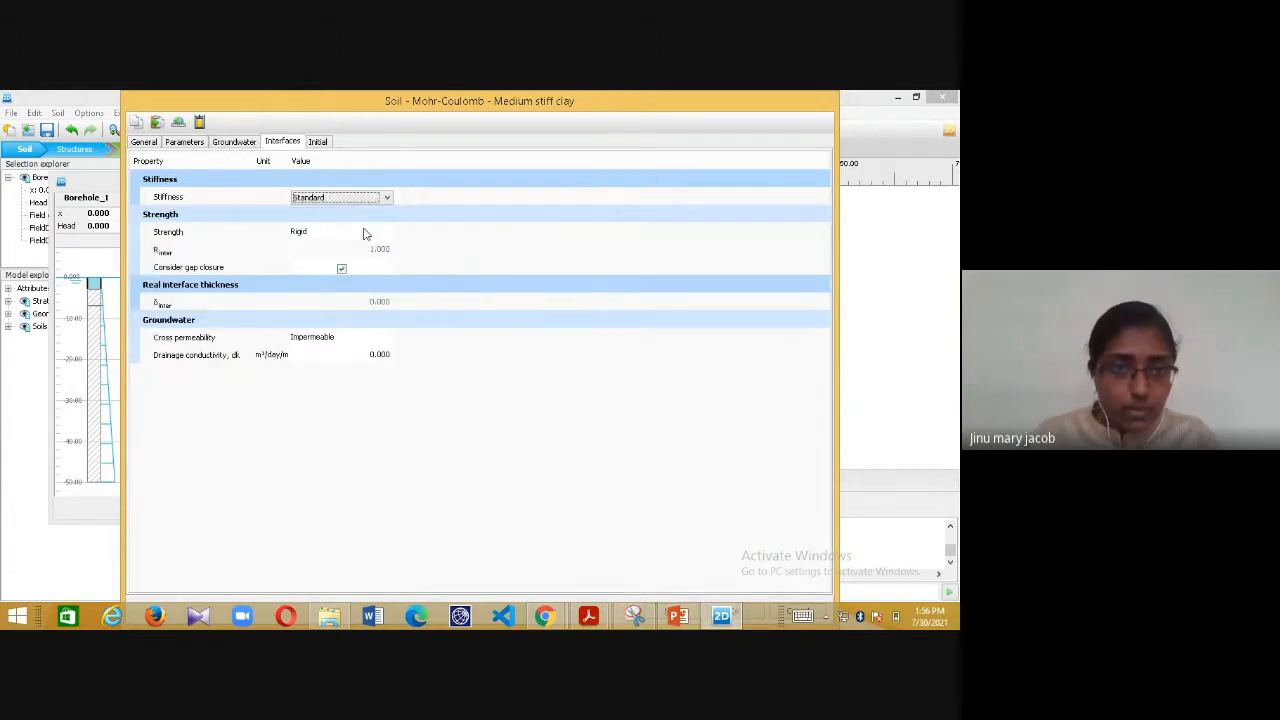
{"action": "double_click", "coordinate": [688, 110]}
{"action": "left_click", "coordinate": [863, 589]}
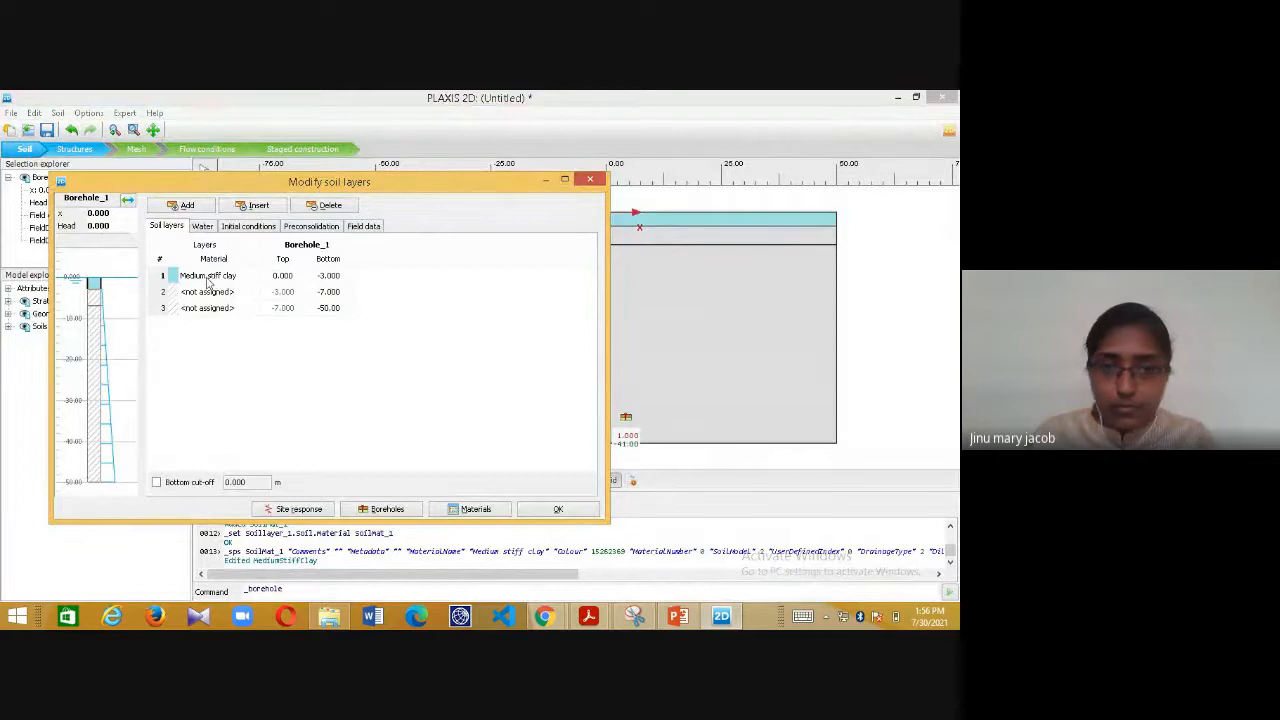
- Reposition the soil layers dialog and create a new material for the second layer
{"action": "left_click_drag", "start_coordinate": [483, 189], "coordinate": [493, 280]}
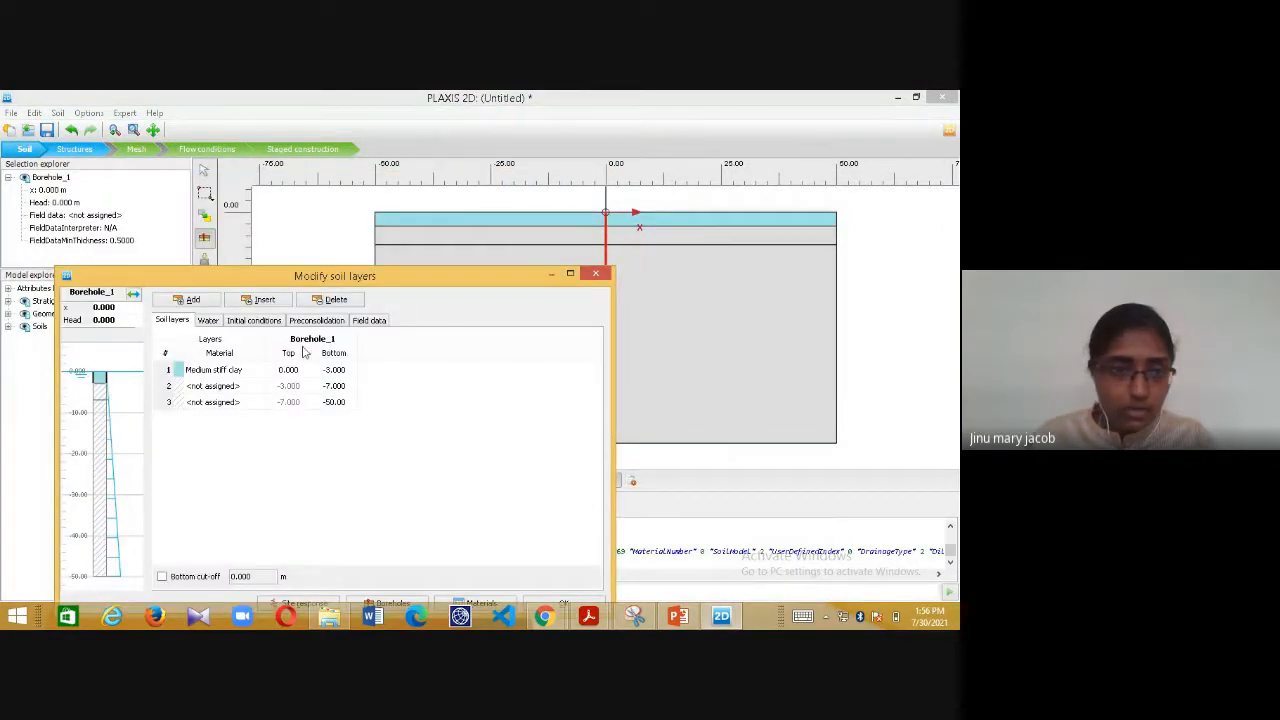
{"action": "left_click_drag", "start_coordinate": [287, 279], "coordinate": [307, 245]}
{"action": "left_click", "coordinate": [260, 355]}
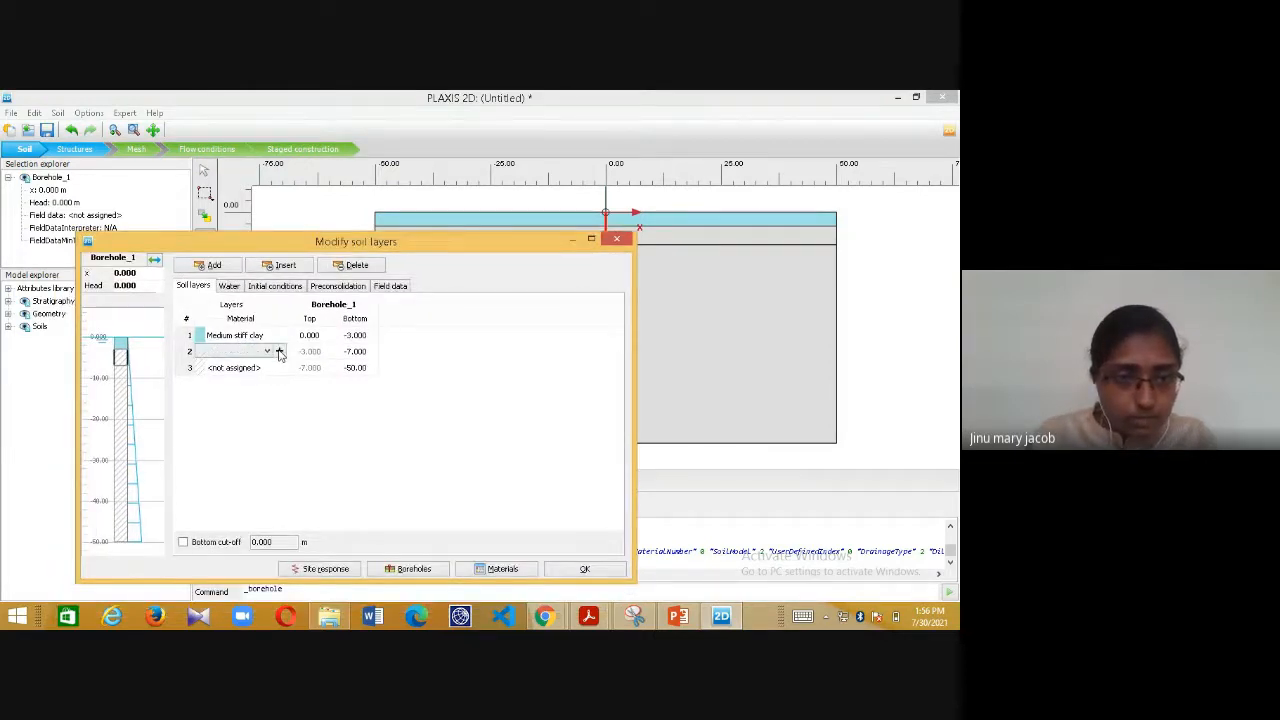
{"action": "left_click", "coordinate": [280, 352]}
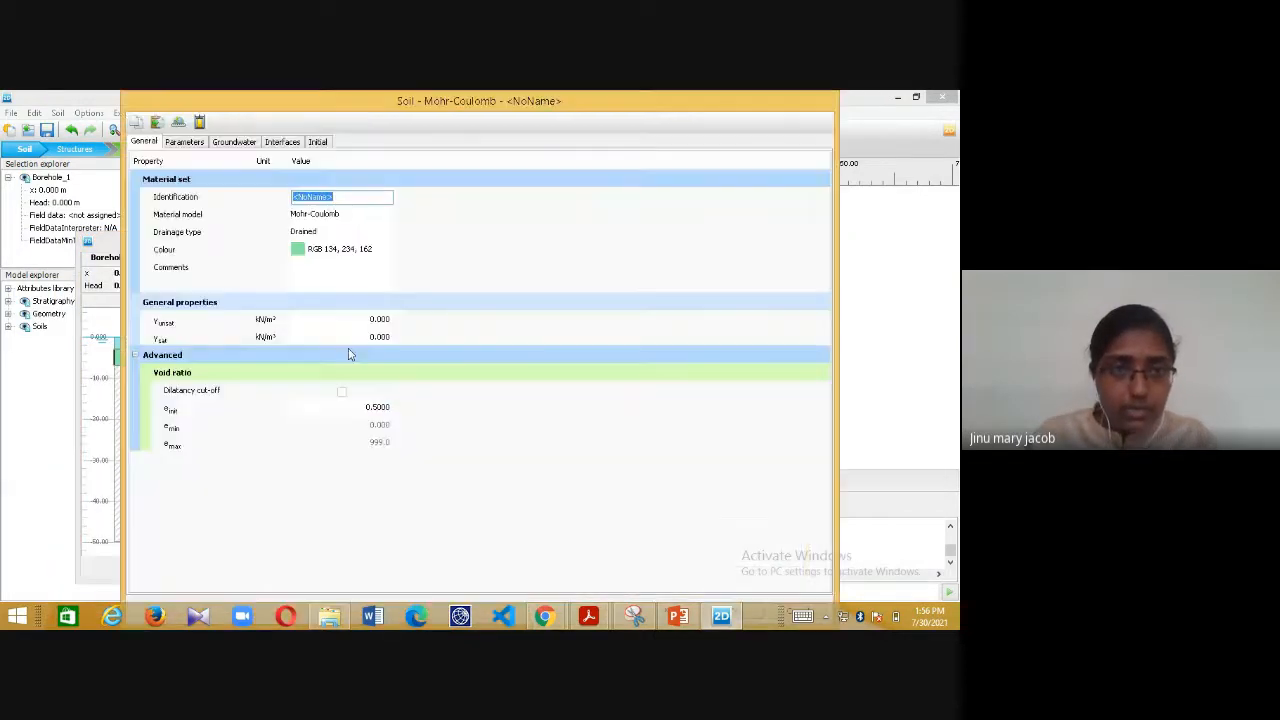
- Name the second layer's material "clayey sand" and check its properties on the Soil Layers slide
{"action": "left_click", "coordinate": [678, 616]}
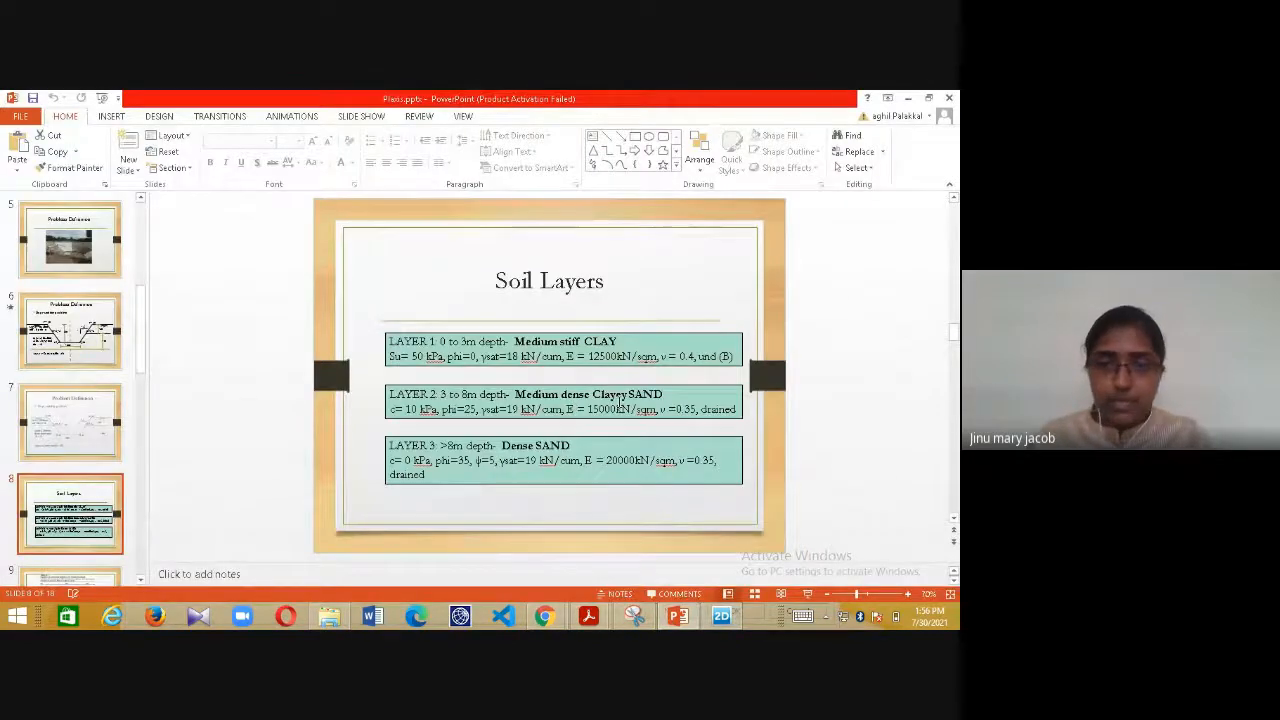
{"action": "key", "text": "alt+Tab"}
{"action": "type", "text": "claye"}
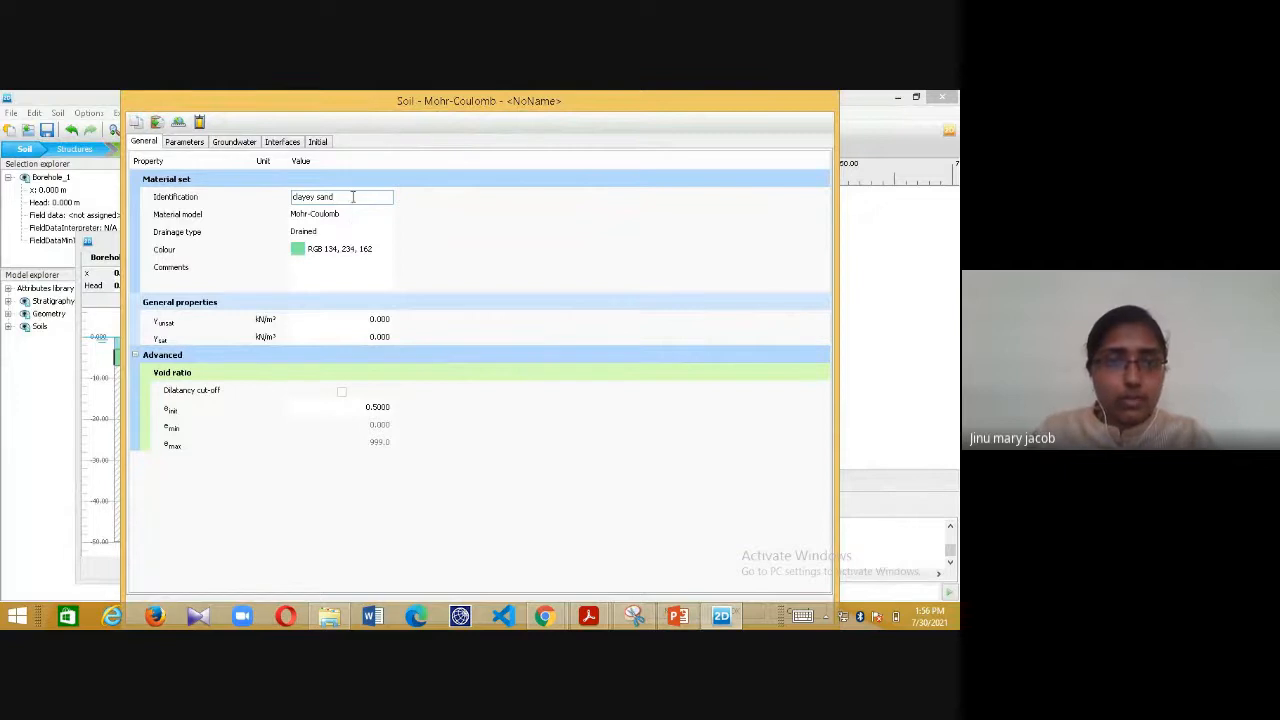
{"action": "key", "text": "alt+Tab"}
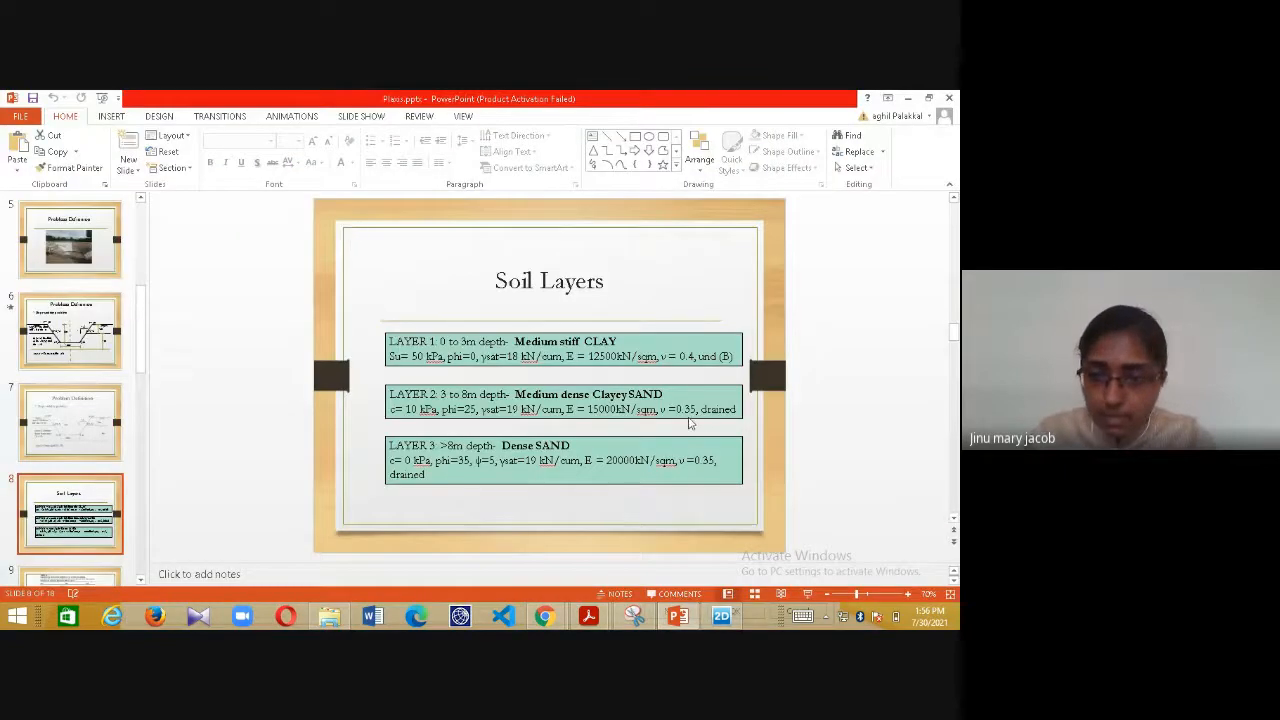
{"action": "key", "text": "alt+Tab"}
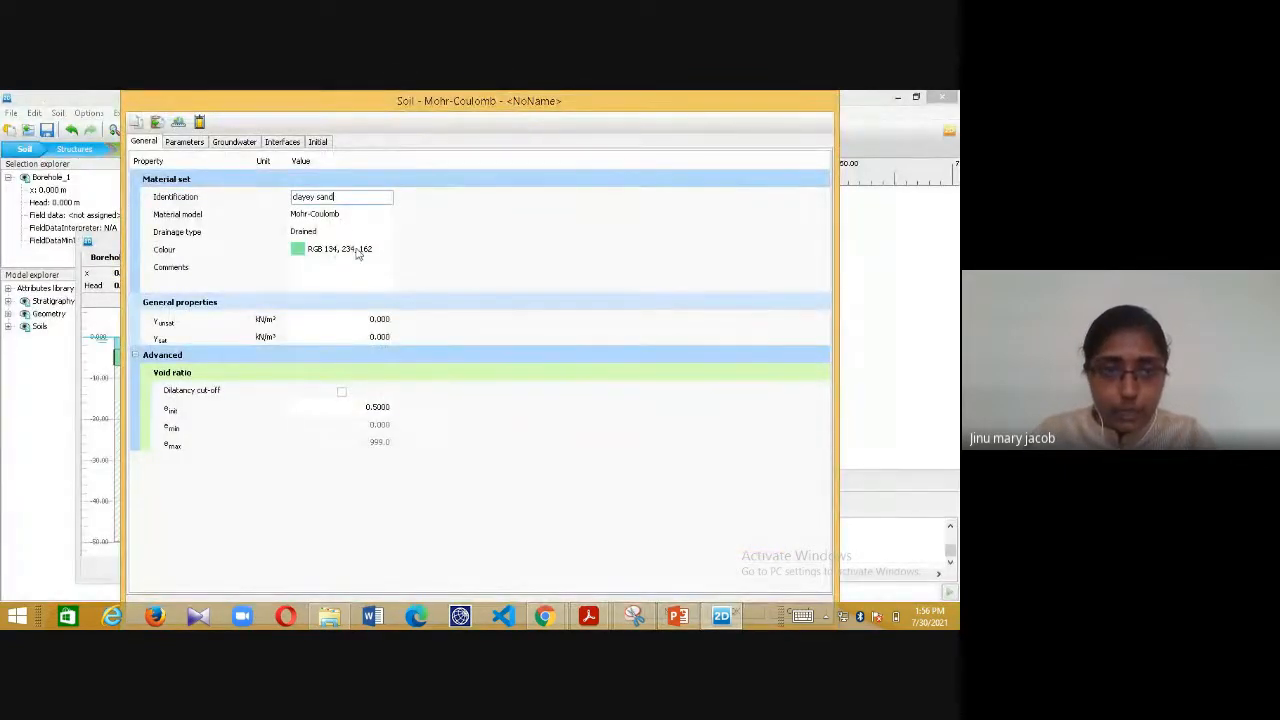
- Set the clayey sand's unsaturated unit weight to 18 kN/m³ and saturated unit weight to 19 kN/m³, consulting the slide
{"action": "left_click", "coordinate": [373, 321]}
{"action": "key", "text": "alt+Tab"}
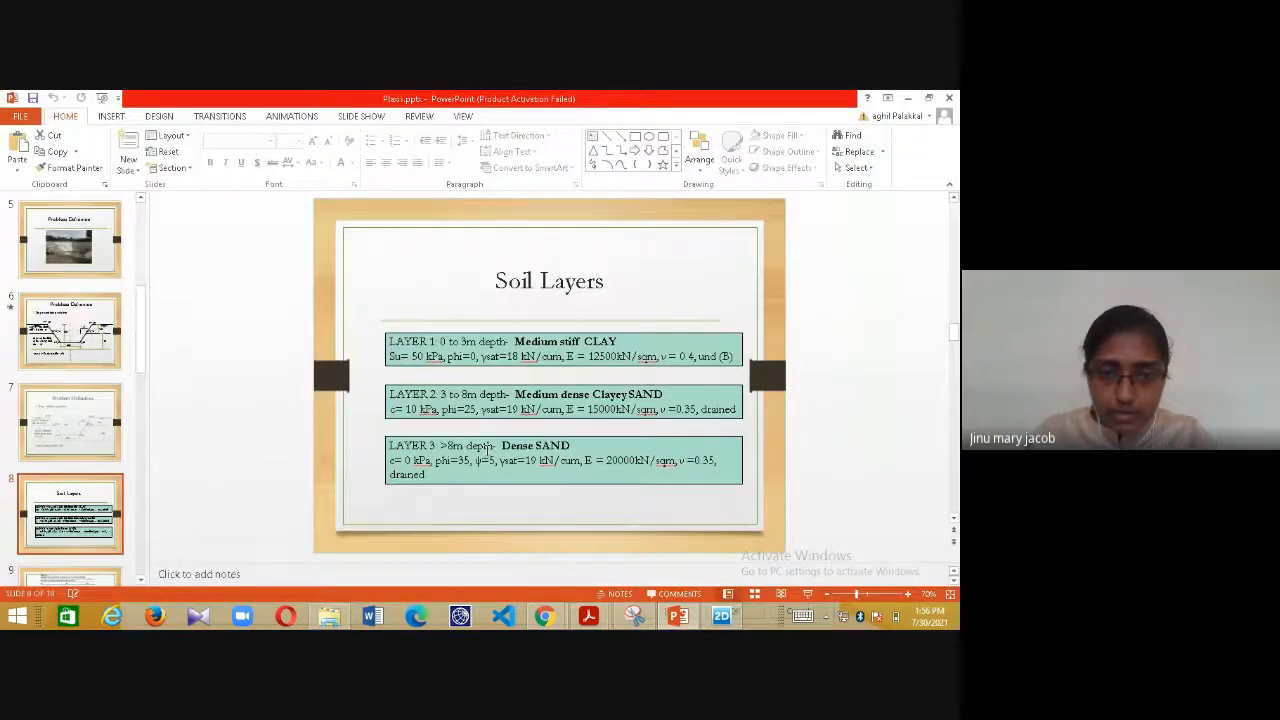
{"action": "key", "text": "alt+Tab"}
{"action": "type", "text": "18"}
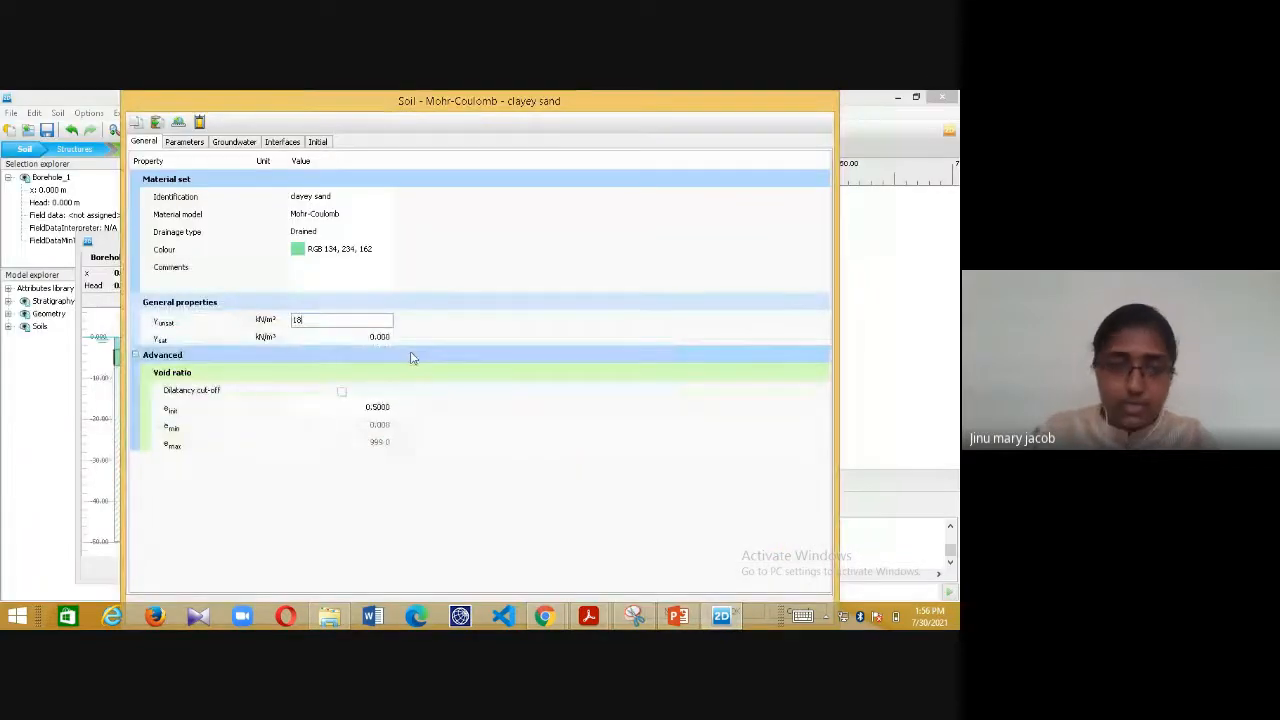
{"action": "key", "text": "Tab"}
{"action": "type", "text": "1"}
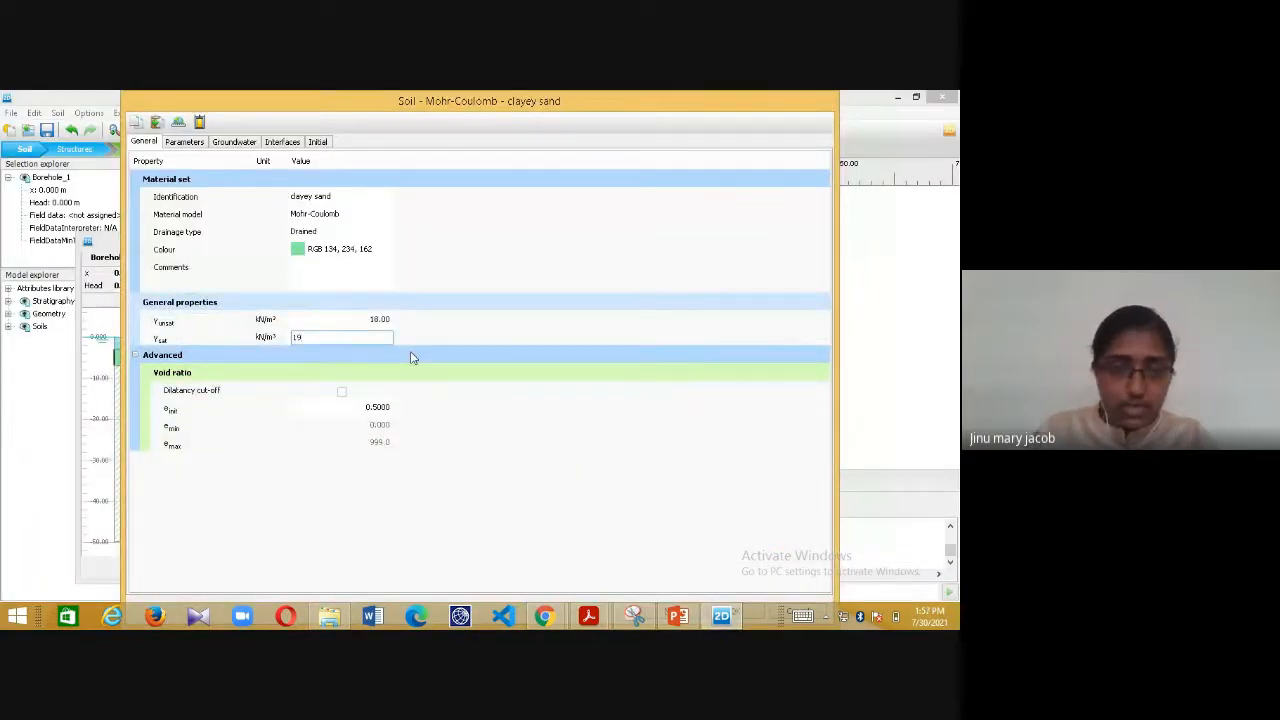
- Look up the clayey sand's stiffness on the slide and set E' to 15000 kN/m²
{"action": "left_click", "coordinate": [195, 143]}
{"action": "key", "text": "alt+Tab"}
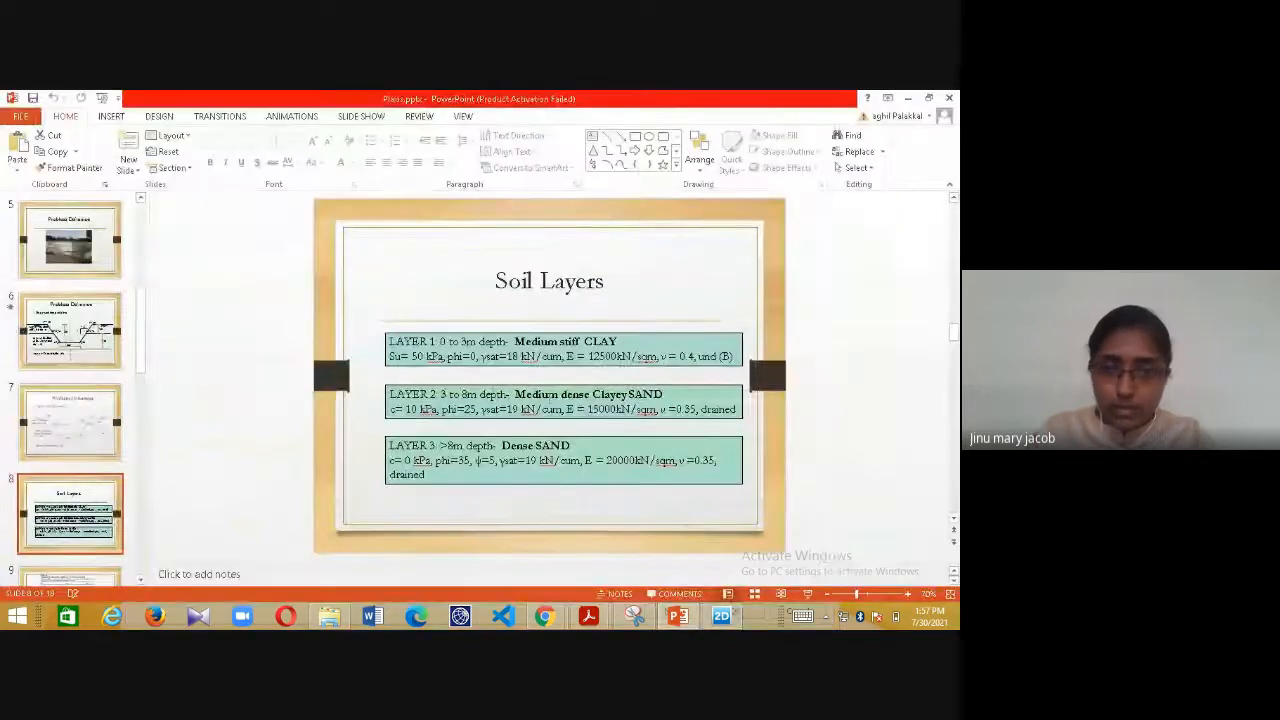
{"action": "key", "text": "alt+Tab"}
{"action": "type", "text": "15000"}
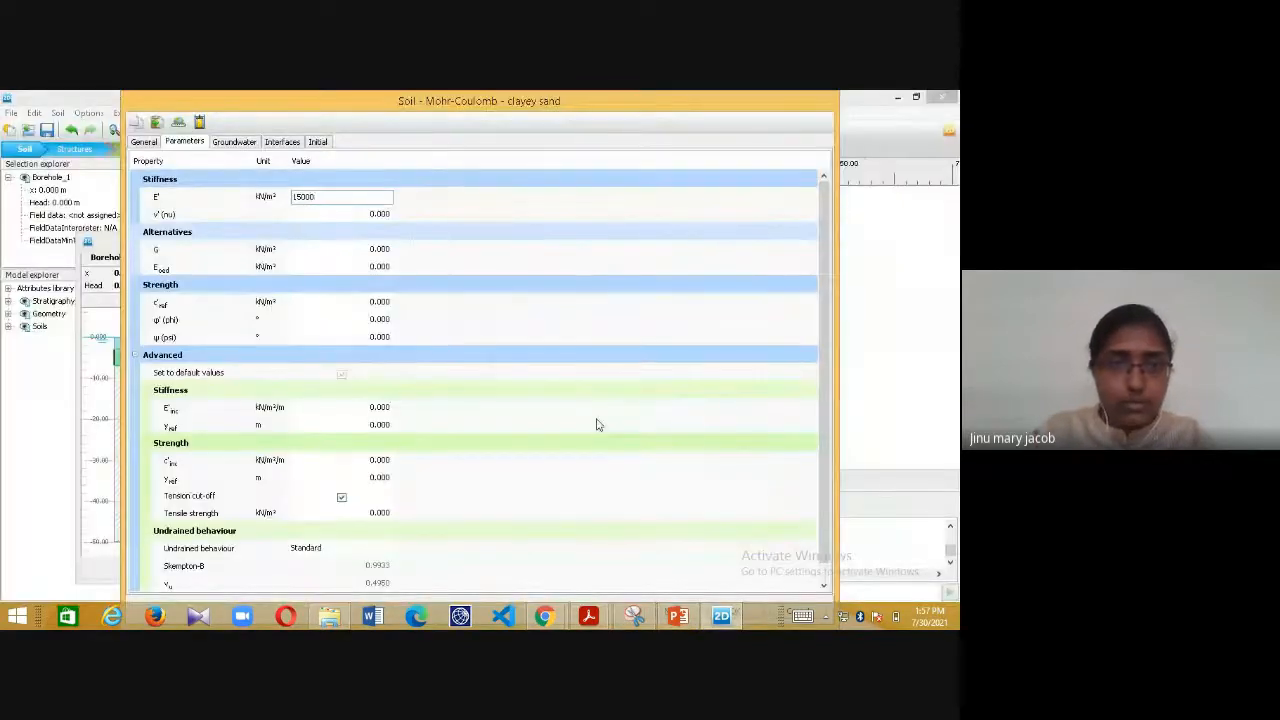
- Set the clayey sand's Poisson's ratio to 0.35, consulting the Soil Layers slide
{"action": "key", "text": "Tab"}
{"action": "key", "text": "alt+Tab"}
{"action": "key", "text": "alt+Tab"}
{"action": "type", "text": "0.35"}
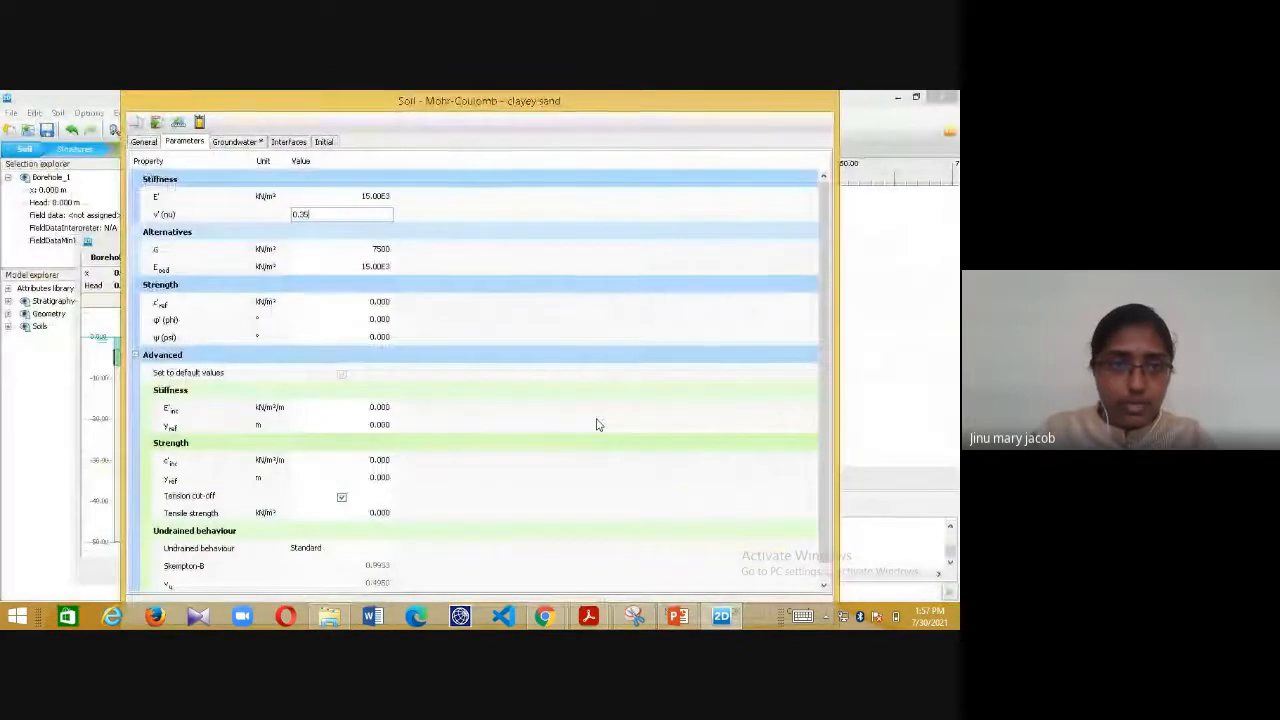
- Set the clayey sand's cohesion to 10 kN/m² and friction angle to 25° as listed on the slide, and save the material
{"action": "left_click", "coordinate": [383, 301]}
{"action": "key", "text": "alt+Tab"}
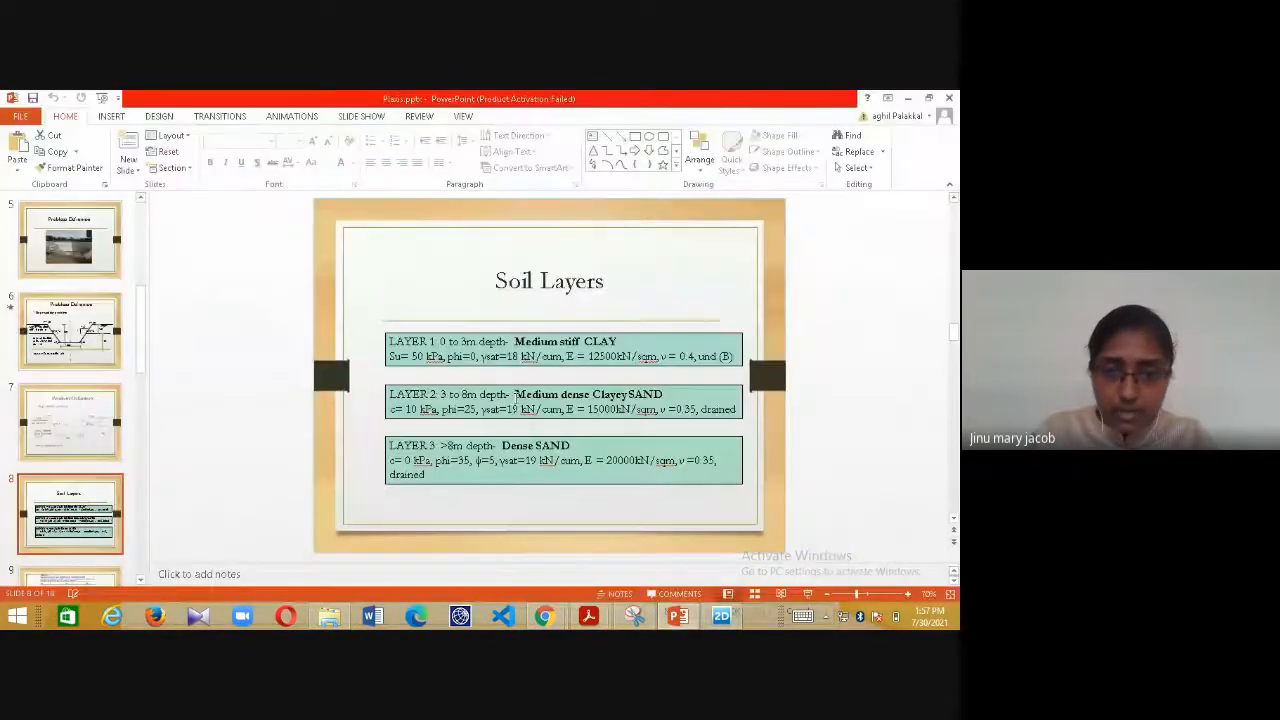
{"action": "key", "text": "alt+Tab"}
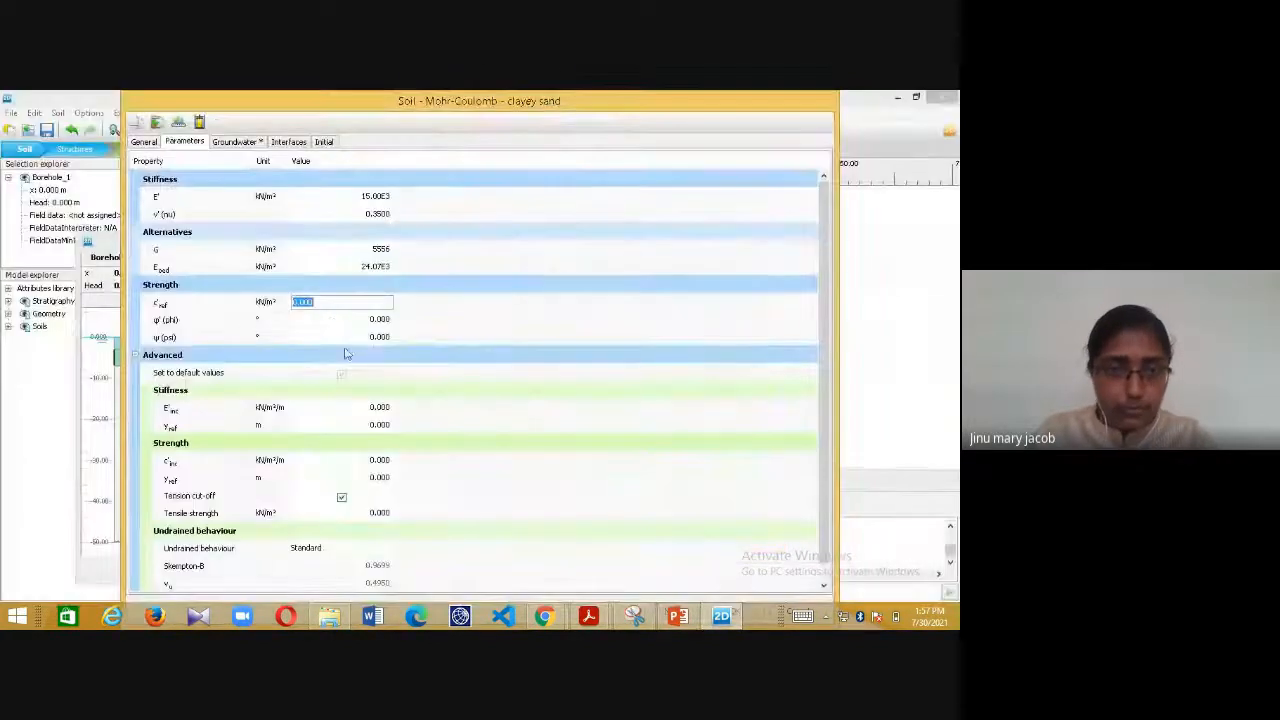
{"action": "type", "text": "10"}
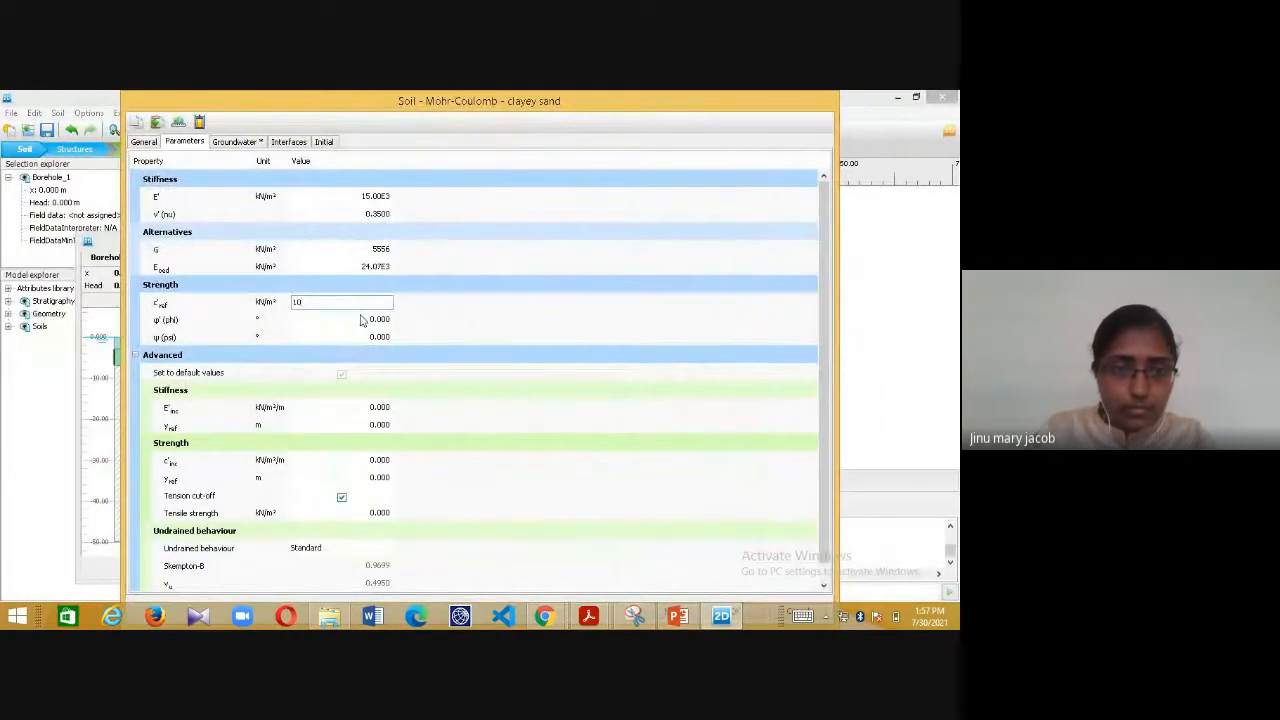
{"action": "left_click", "coordinate": [362, 320]}
{"action": "type", "text": "25"}
{"action": "key", "text": "Return"}
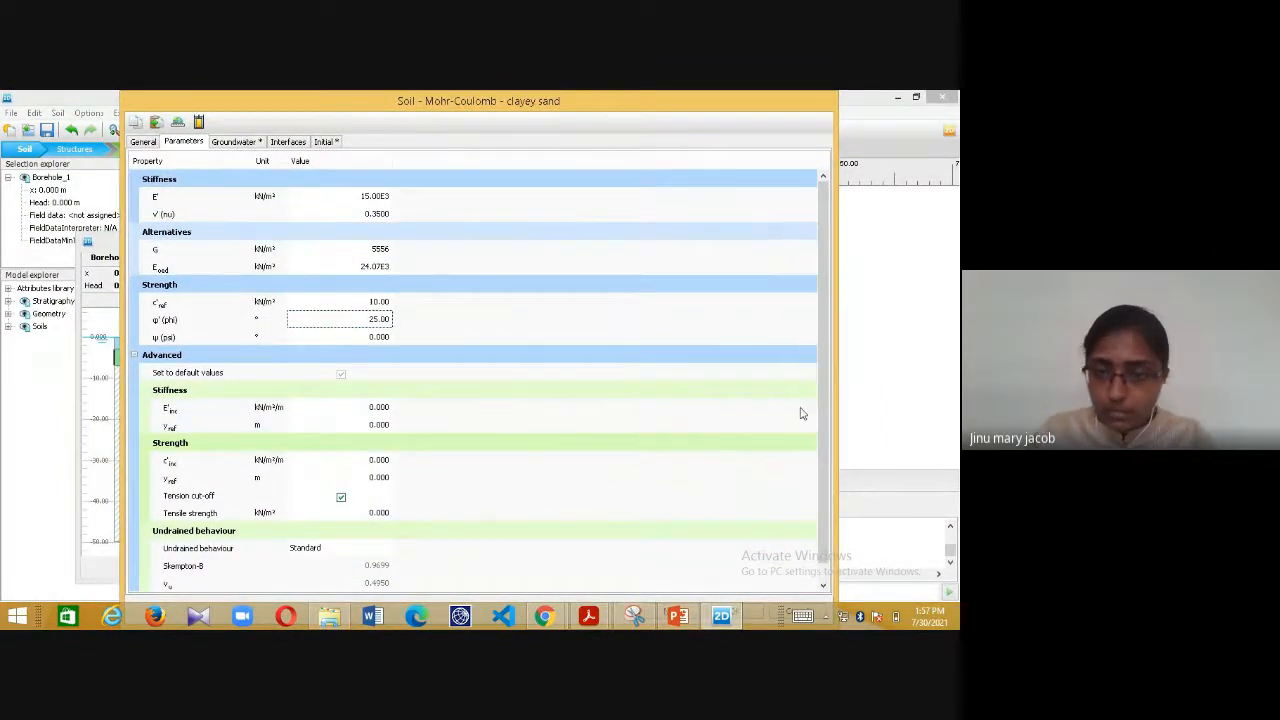
{"action": "double_click", "coordinate": [699, 102]}
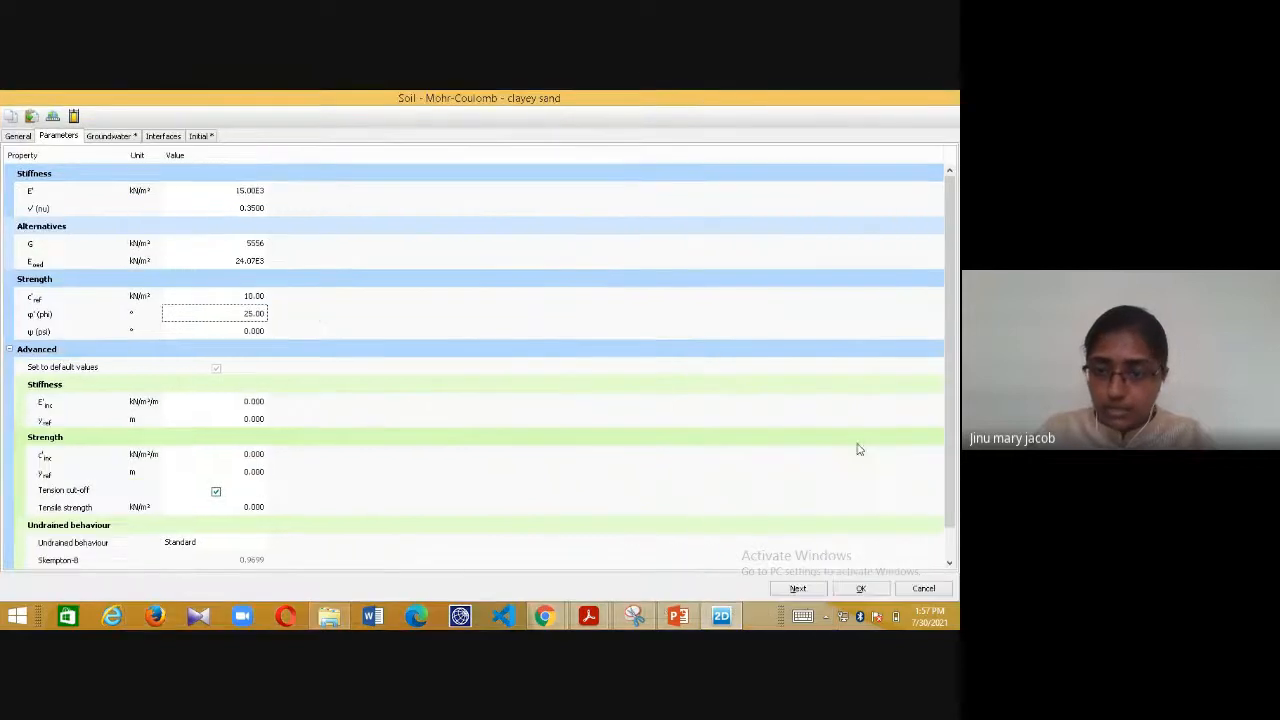
{"action": "left_click", "coordinate": [861, 588]}
- Create a new material for the third soil layer and name it "dense sand", consulting the slide
{"action": "left_click", "coordinate": [266, 371]}
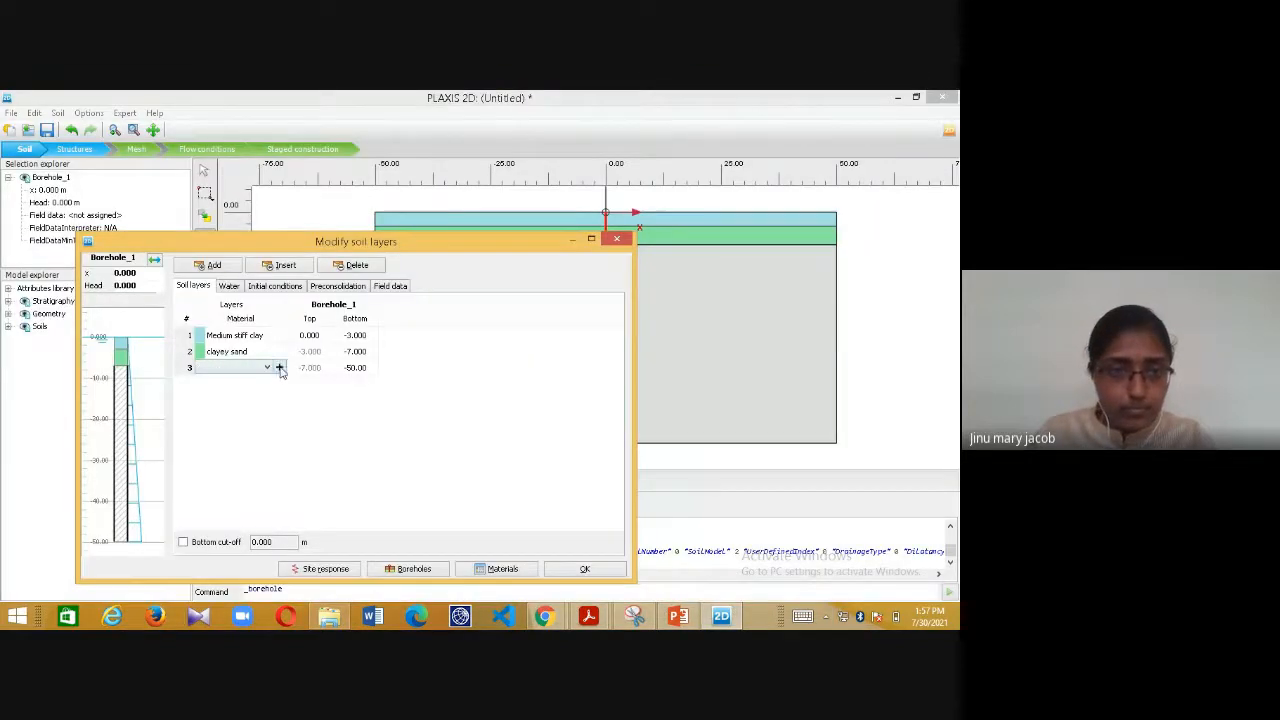
{"action": "left_click", "coordinate": [281, 369]}
{"action": "key", "text": "alt+Tab"}
{"action": "key", "text": "alt+Tab"}
{"action": "type", "text": "de"}
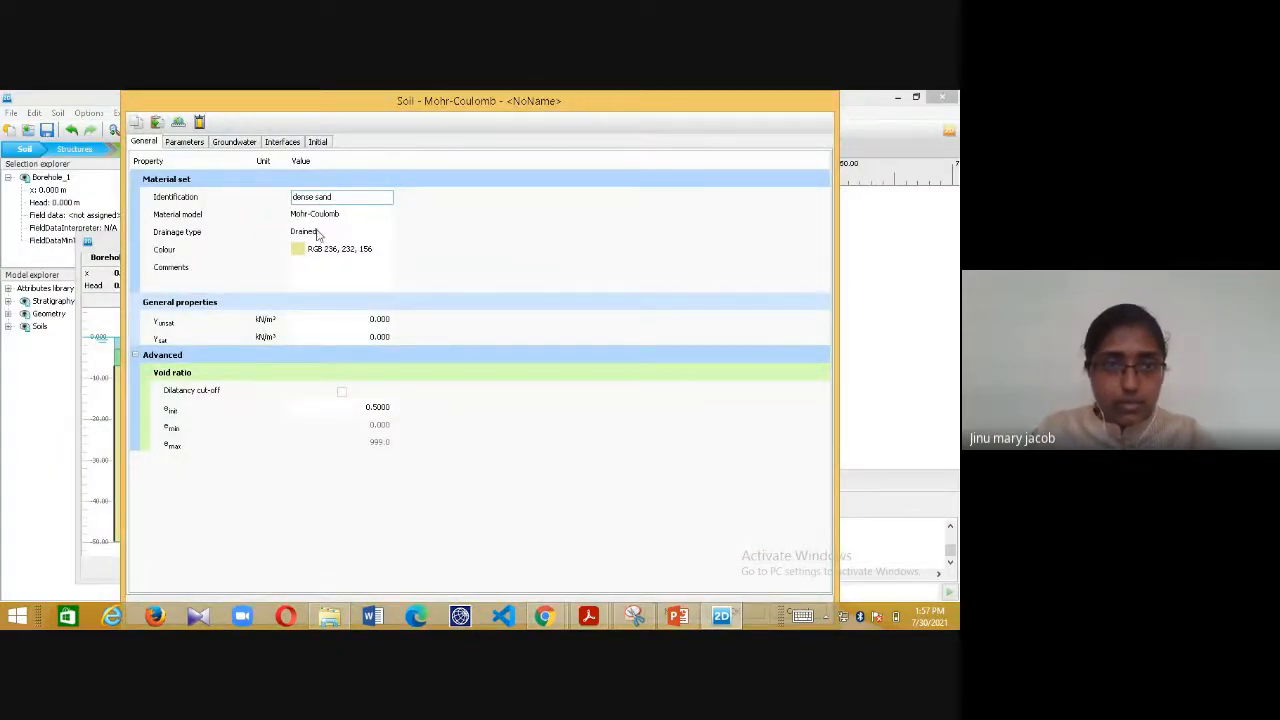
- Set the dense sand's unsaturated unit weight to 18 kN/m³ and saturated unit weight to 19 kN/m³, checking the slide
{"action": "left_click", "coordinate": [370, 318]}
{"action": "key", "text": "alt+Tab"}
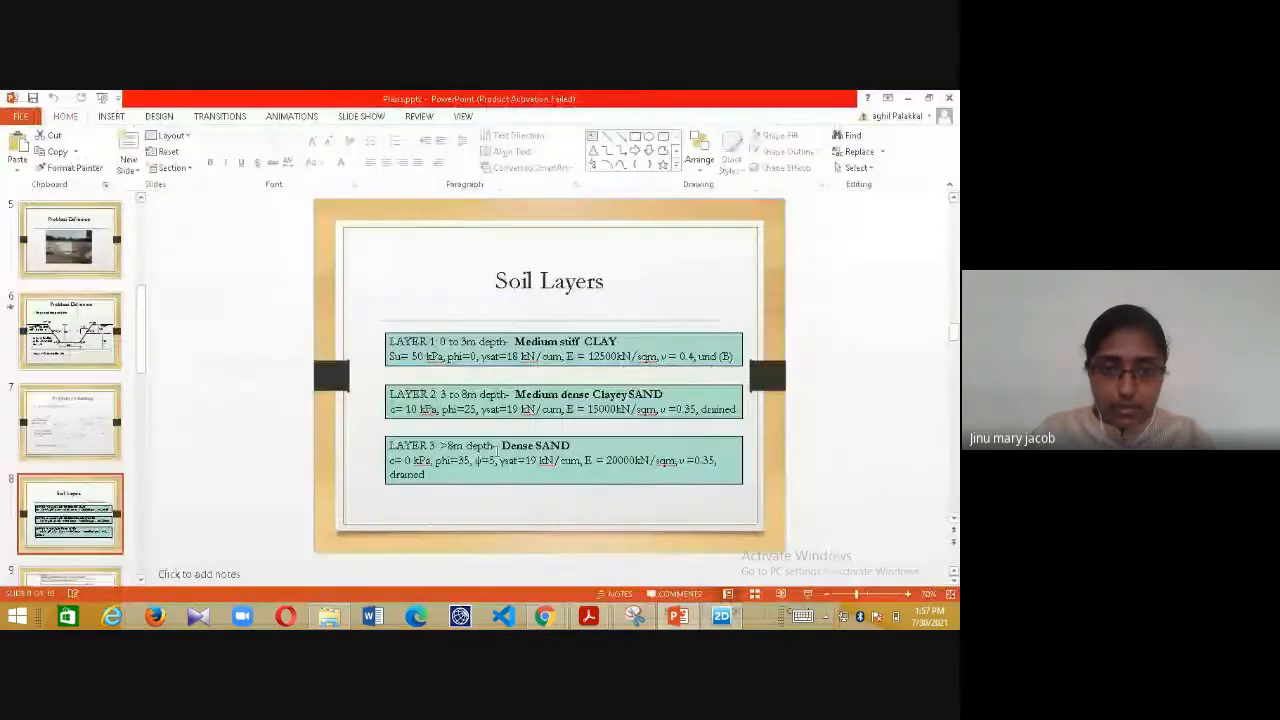
{"action": "key", "text": "alt+Tab"}
{"action": "type", "text": "18"}
{"action": "key", "text": "Tab"}
{"action": "type", "text": "19"}
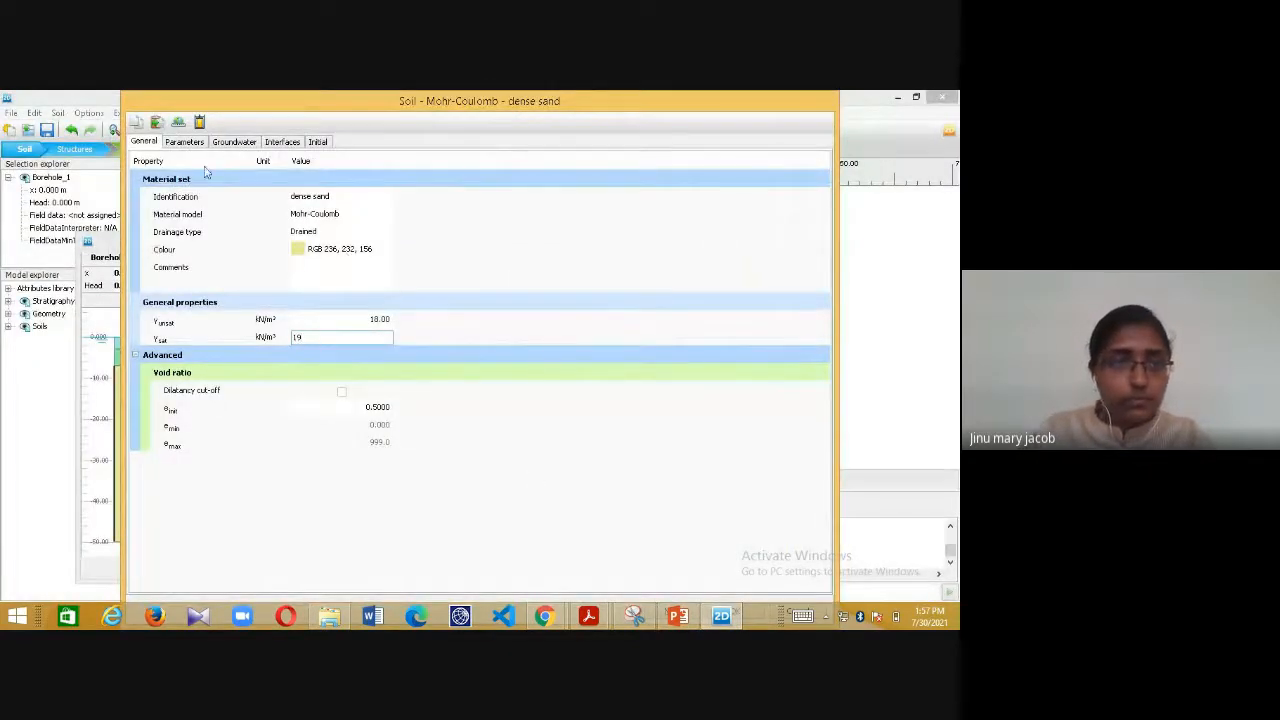
- Set the dense sand's stiffness E' to 20000 kN/m² and Poisson's ratio to 0.35 from the slide's values
{"action": "left_click", "coordinate": [185, 142]}
{"action": "key", "text": "alt+Tab"}
{"action": "key", "text": "alt+Tab"}
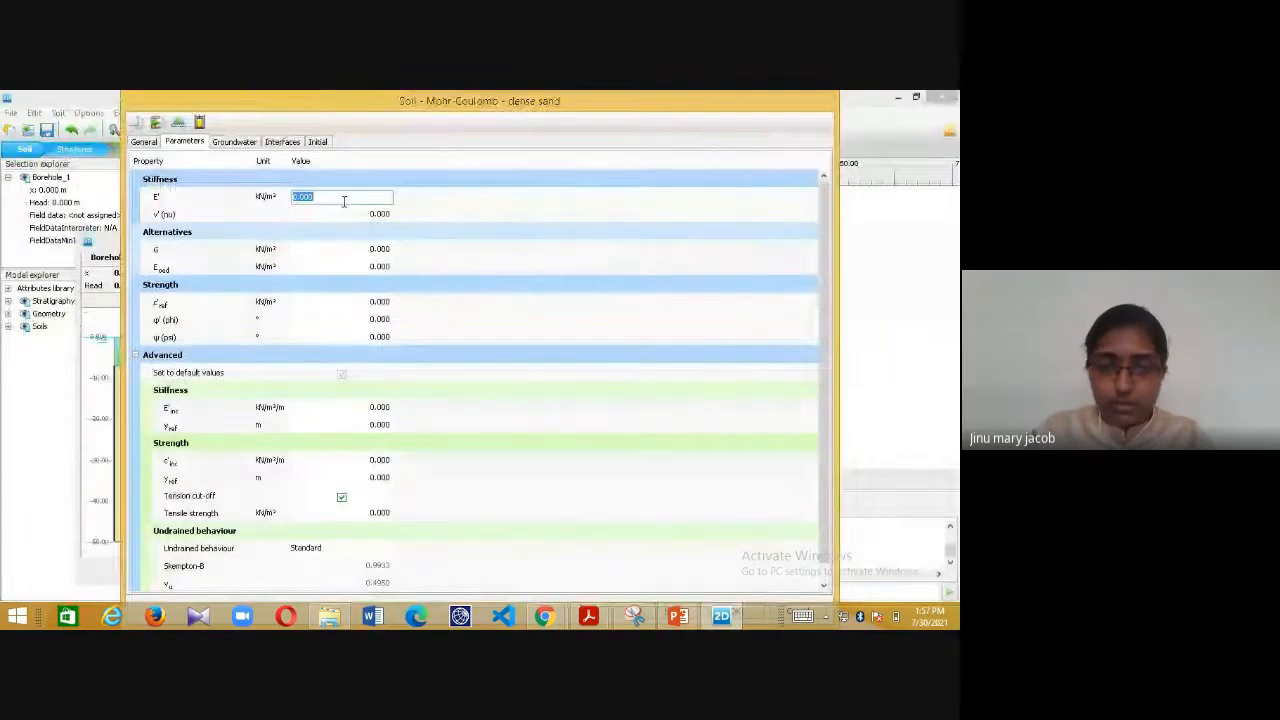
{"action": "type", "text": "20000"}
{"action": "key", "text": "Tab"}
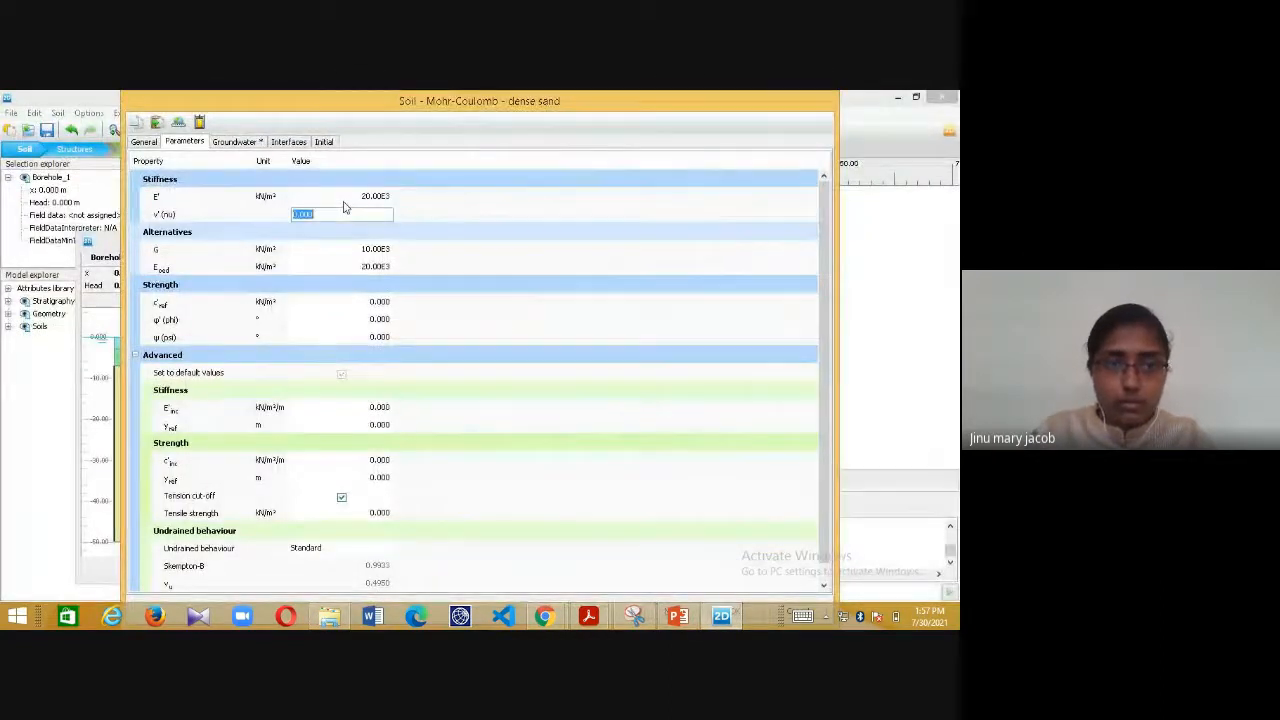
{"action": "type", "text": "0.3"}
- Look up the dense sand's strength on the slide and set its friction angle to 35° and dilatancy angle to 5°
{"action": "left_click", "coordinate": [352, 303]}
{"action": "key", "text": "alt+Tab"}
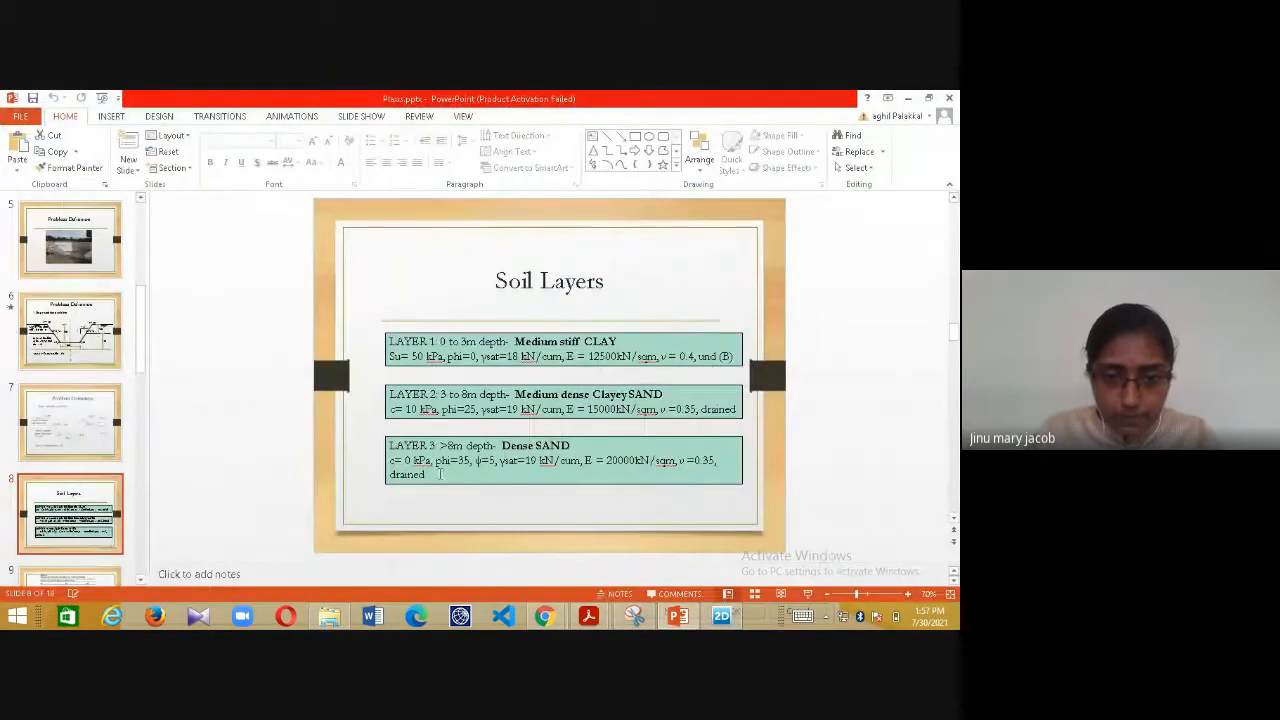
{"action": "key", "text": "alt+Tab"}
{"action": "left_click", "coordinate": [365, 320]}
{"action": "type", "text": "35"}
{"action": "key", "text": "Return"}
{"action": "type", "text": "5"}
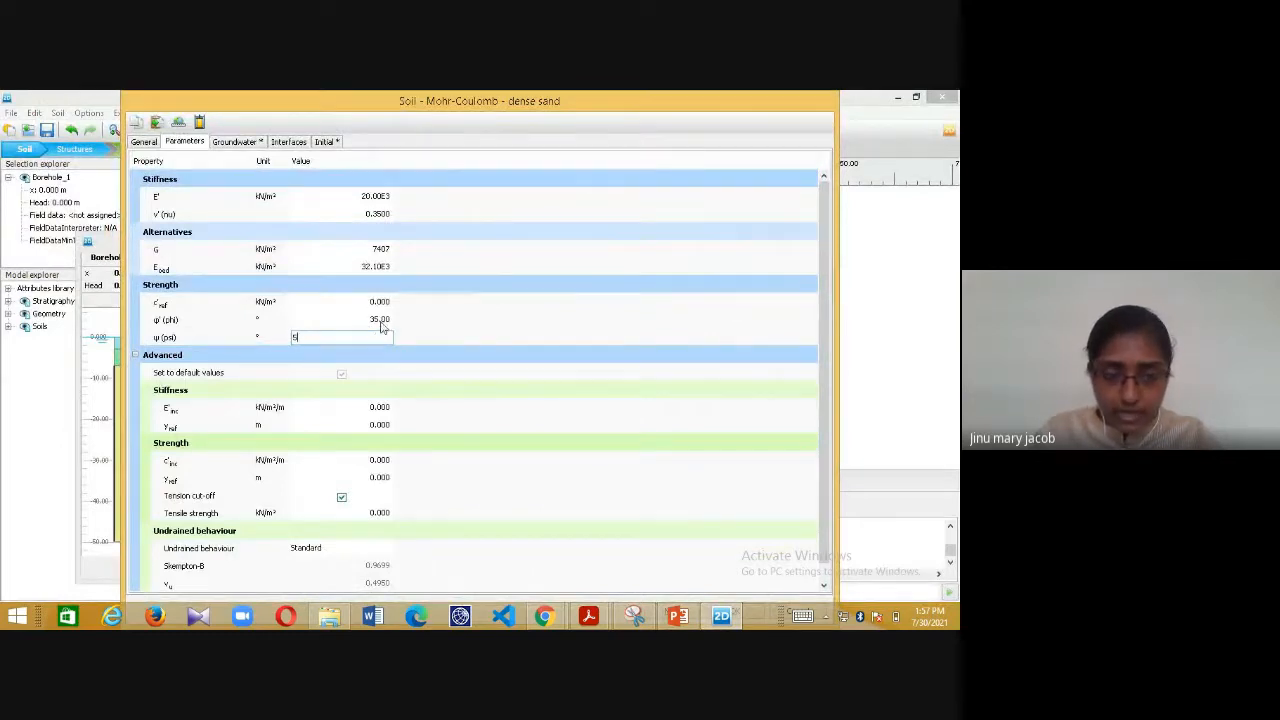
{"action": "key", "text": "Return"}
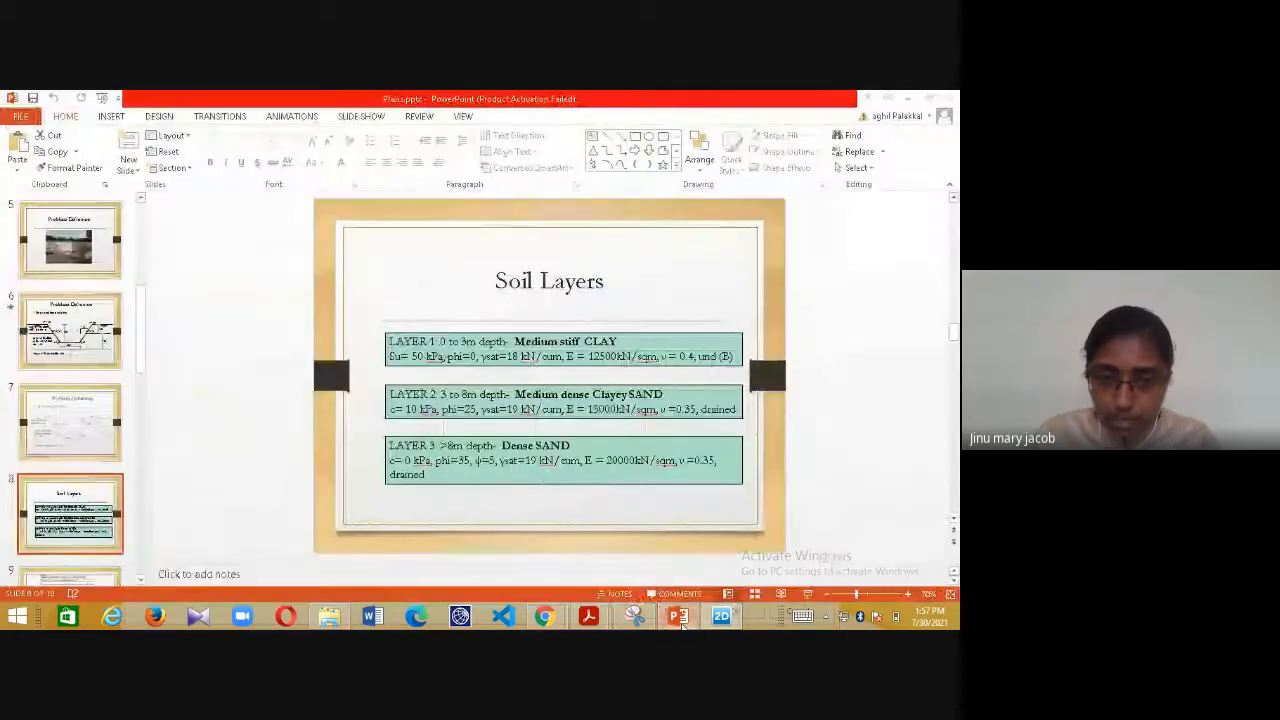
- Switch to PowerPoint and present the slope Problem Definition slide, revealing its layers, dimensions and corner coordinates
{"action": "left_click", "coordinate": [678, 615]}
{"action": "left_click", "coordinate": [108, 356]}
{"action": "left_click", "coordinate": [808, 594]}
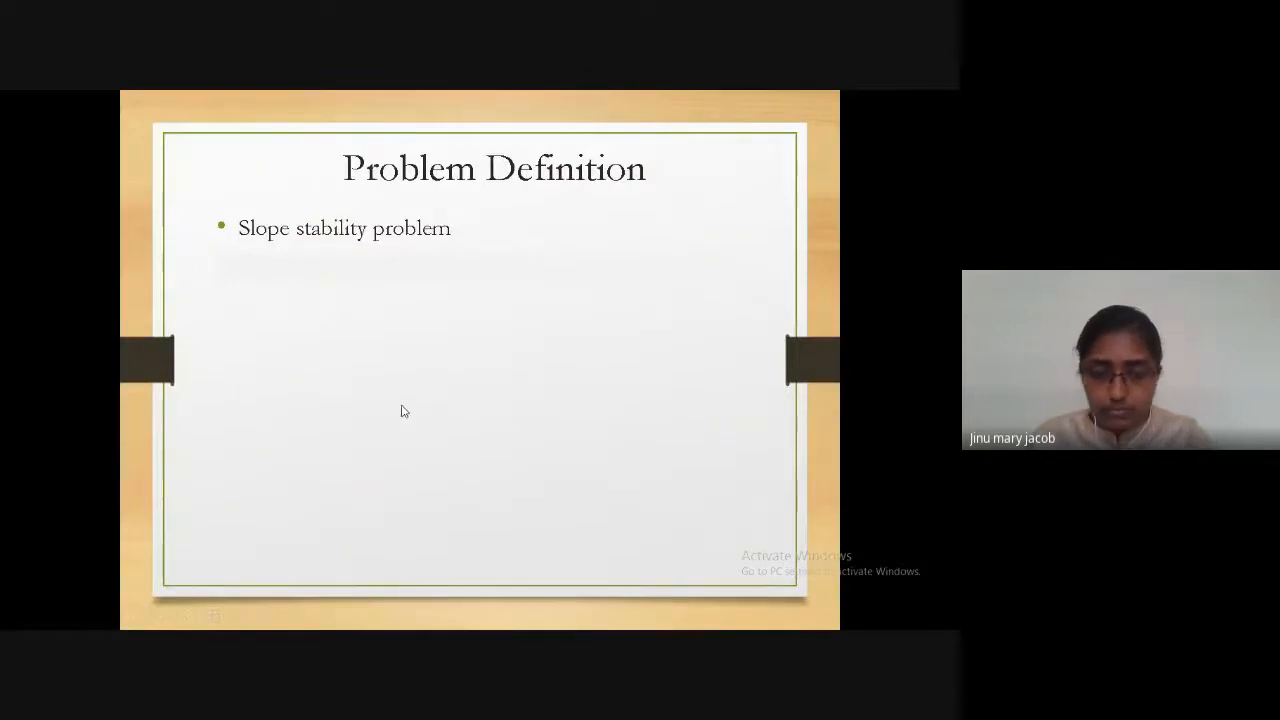
{"action": "left_click", "coordinate": [385, 404]}
{"action": "left_click", "coordinate": [385, 404]}
{"action": "left_click", "coordinate": [385, 404]}
{"action": "left_click", "coordinate": [385, 404]}
{"action": "left_click", "coordinate": [385, 404]}
{"action": "left_click", "coordinate": [385, 404]}
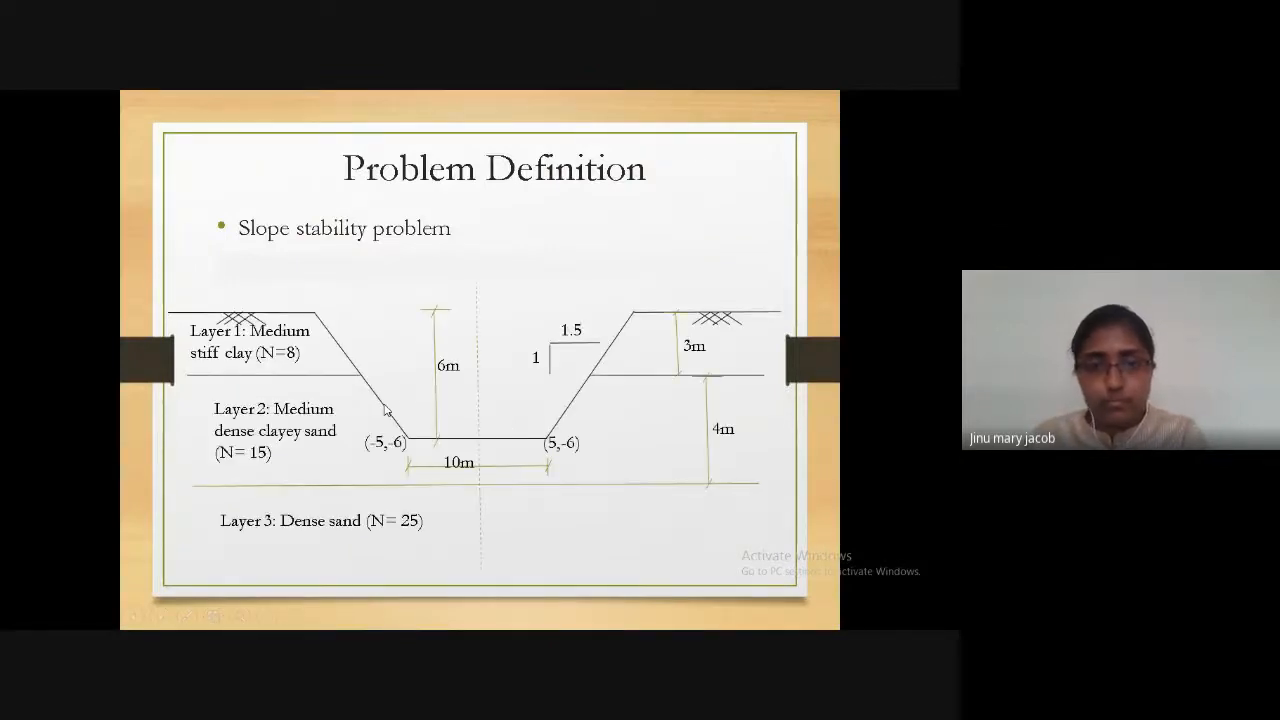
{"action": "left_click", "coordinate": [385, 404]}
{"action": "left_click", "coordinate": [385, 404]}
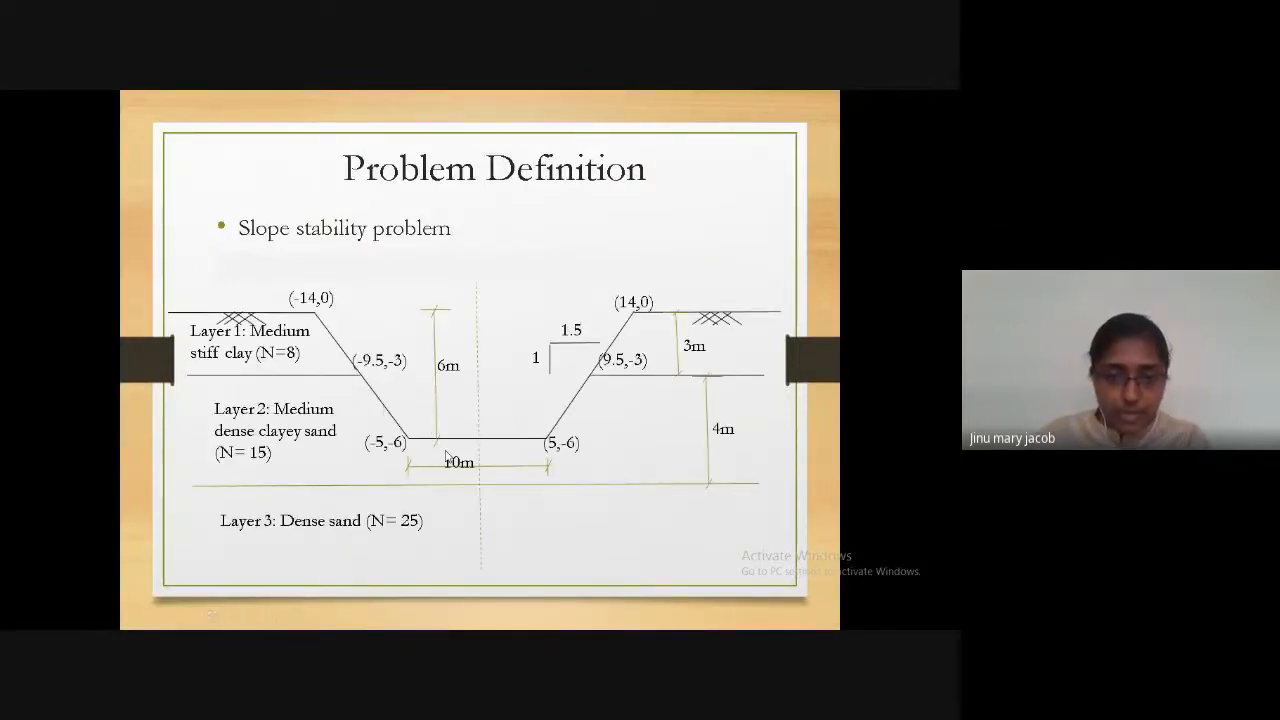
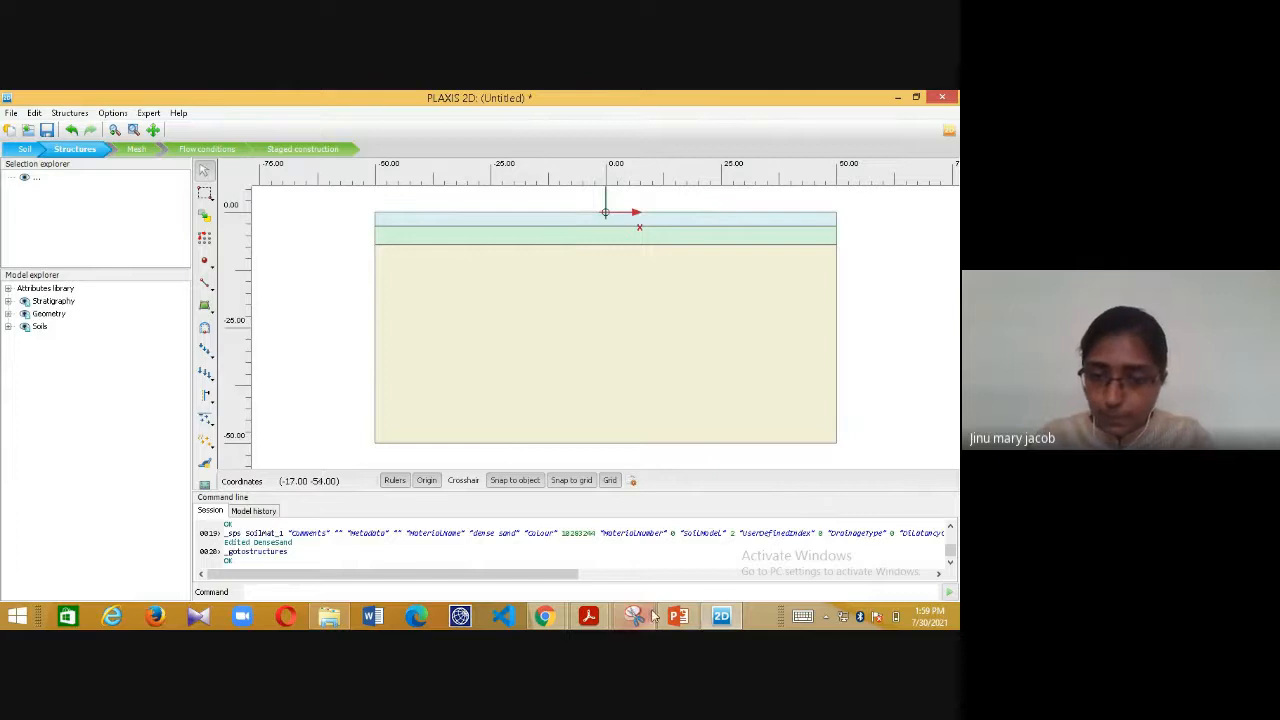
- Consult the Problem Definition slide and create the slope's two crest points at (-14, 0) and (14, 0) in PLAXIS 2D
{"action": "left_click", "coordinate": [678, 616]}
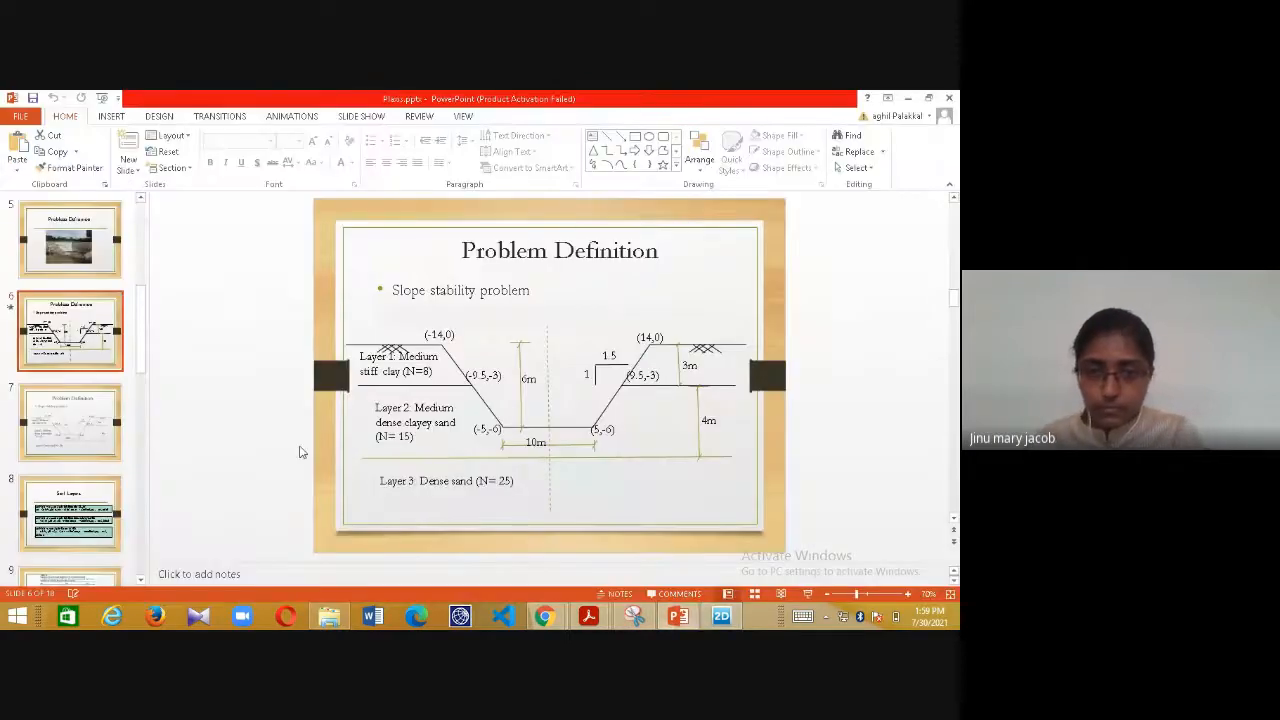
{"action": "left_click", "coordinate": [102, 423]}
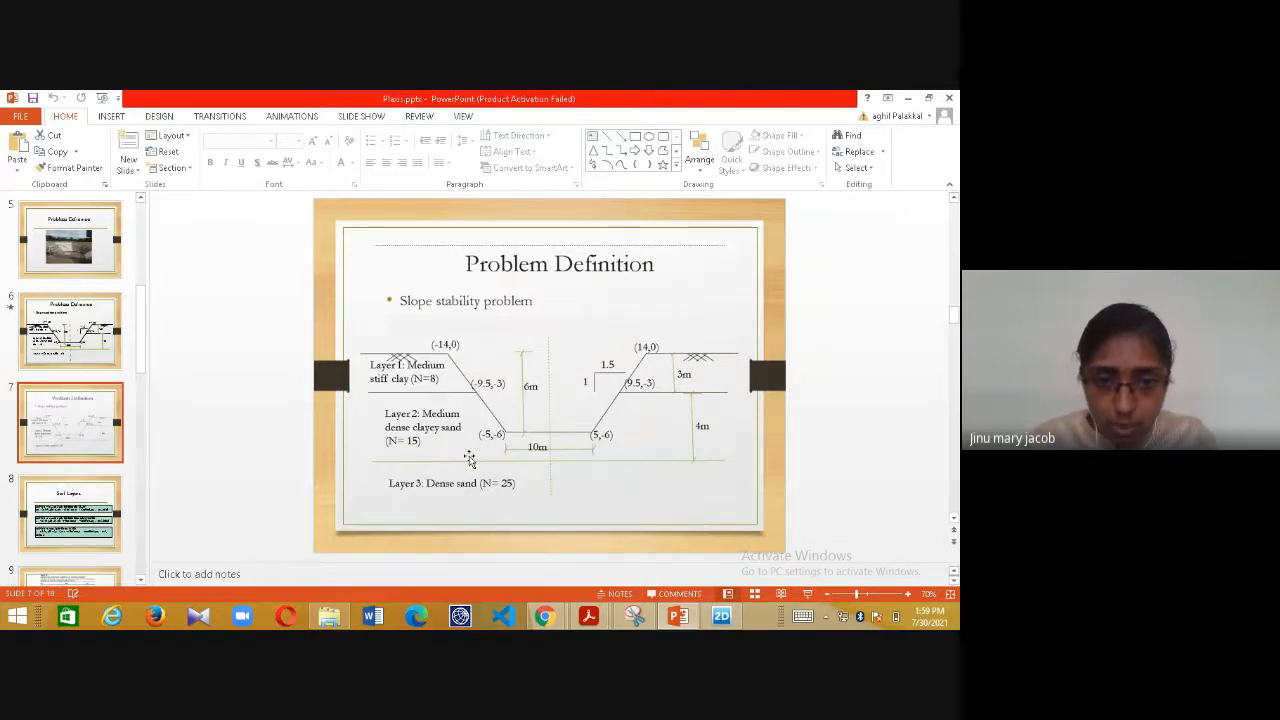
{"action": "key", "text": "alt+Tab"}
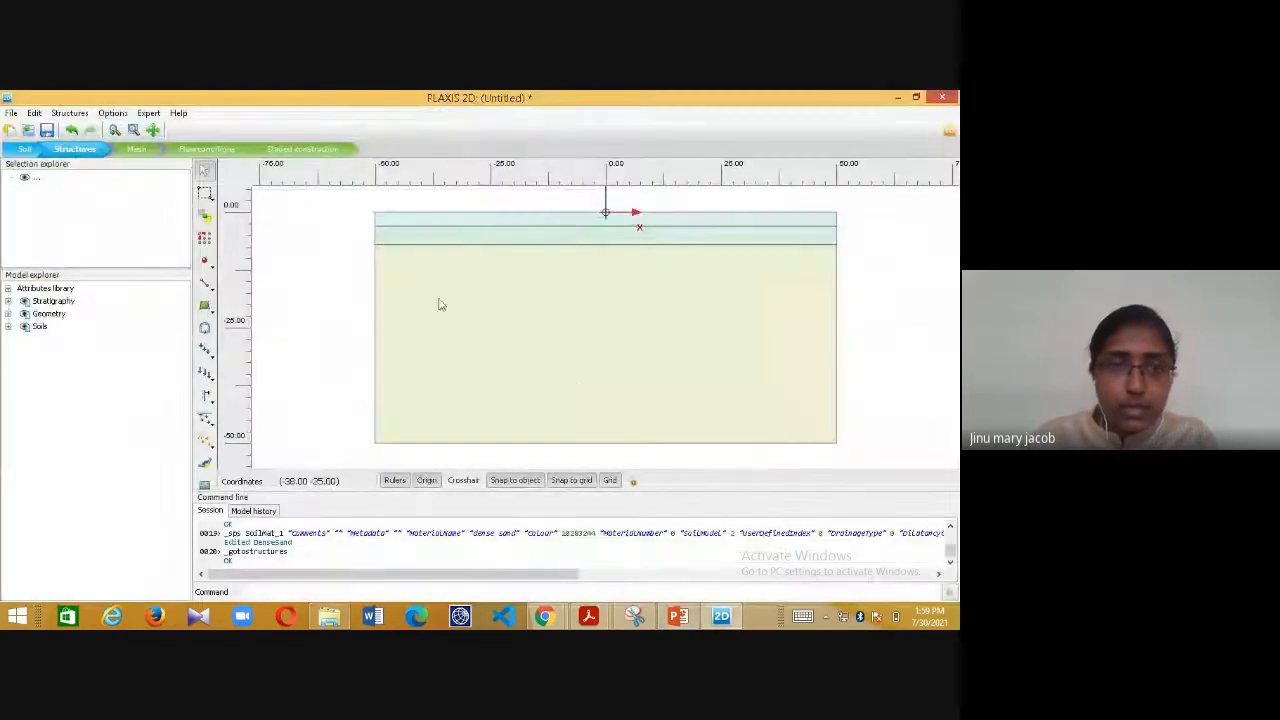
{"action": "left_click", "coordinate": [207, 263]}
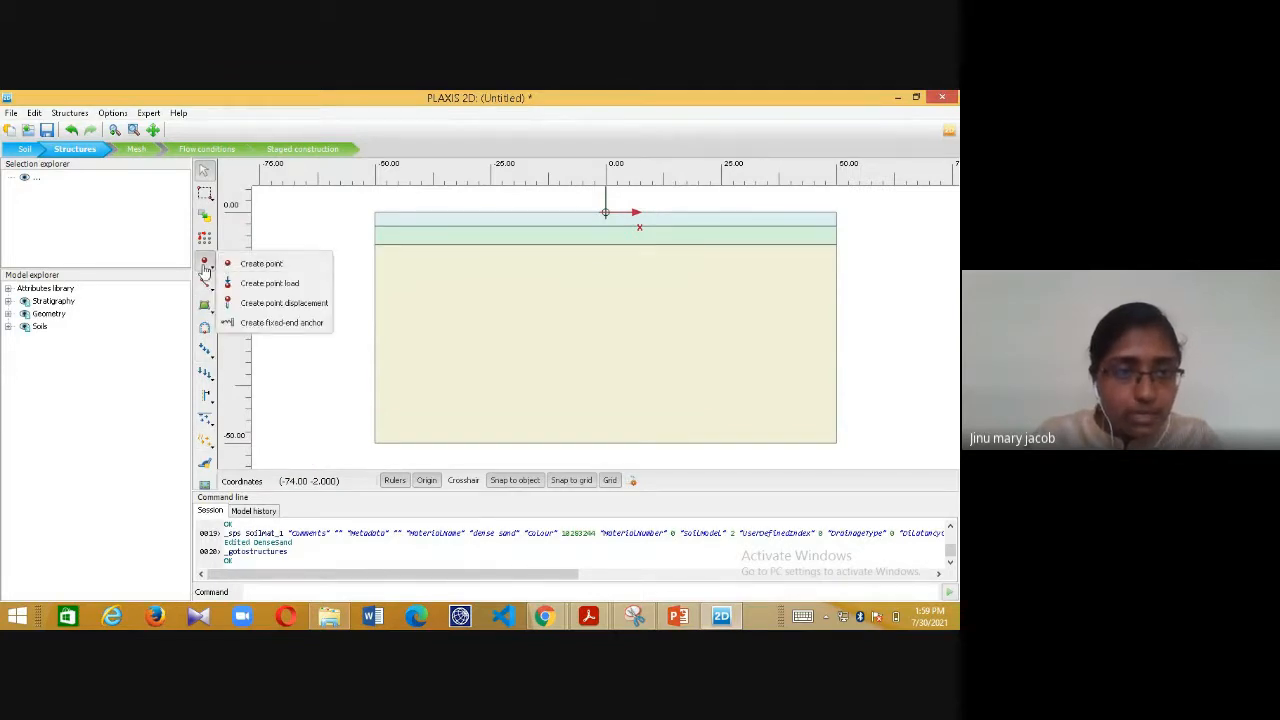
{"action": "left_click", "coordinate": [252, 265]}
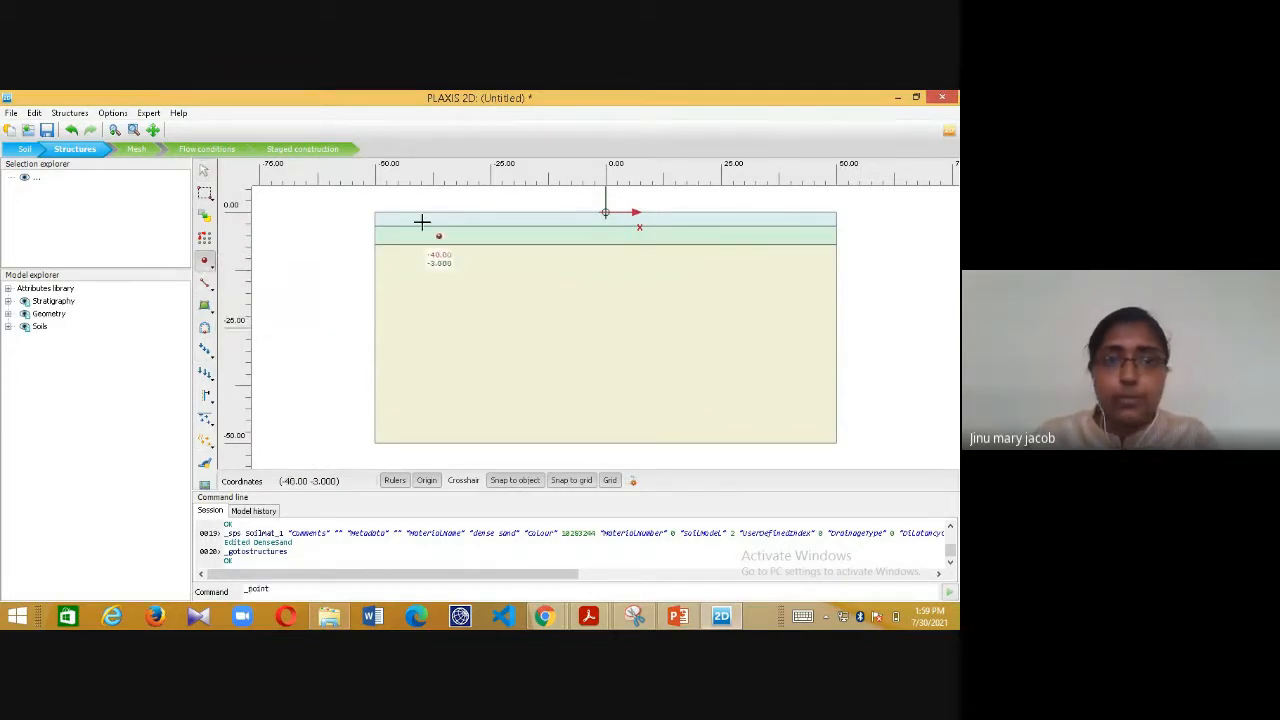
{"action": "key", "text": "alt+Tab"}
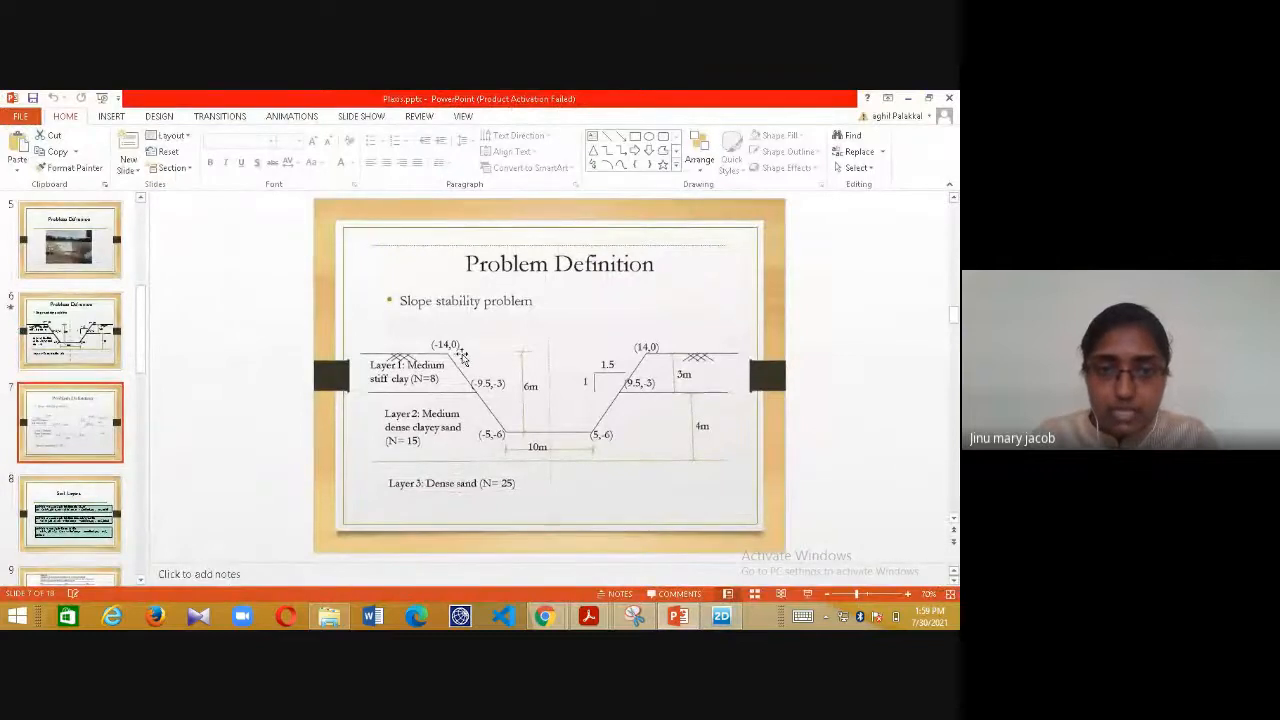
{"action": "key", "text": "alt+Tab"}
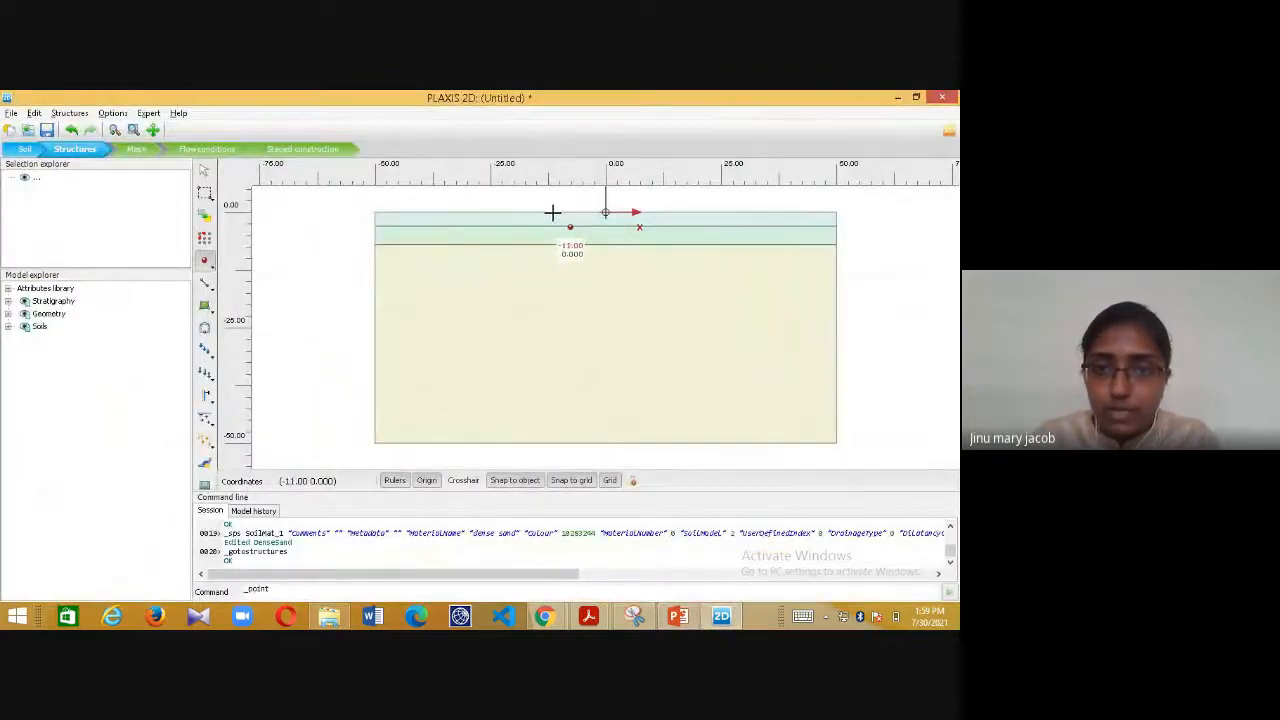
{"action": "left_click", "coordinate": [539, 213]}
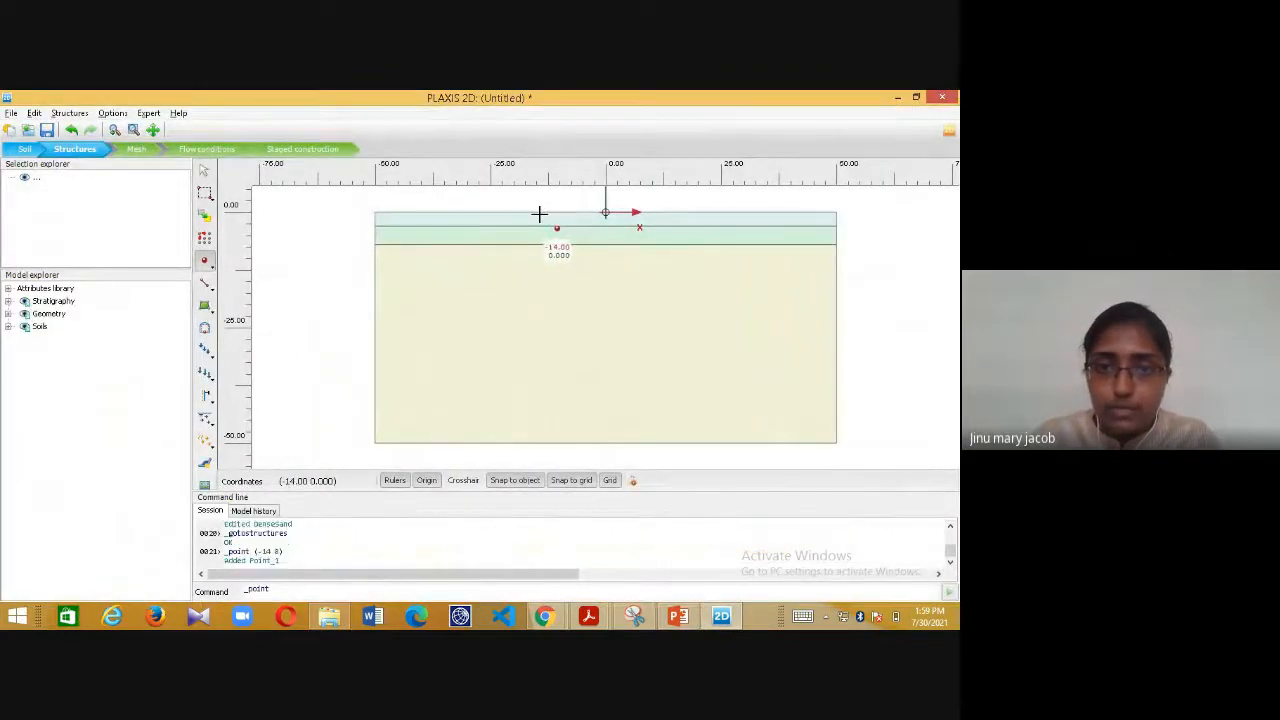
{"action": "left_click", "coordinate": [671, 213]}
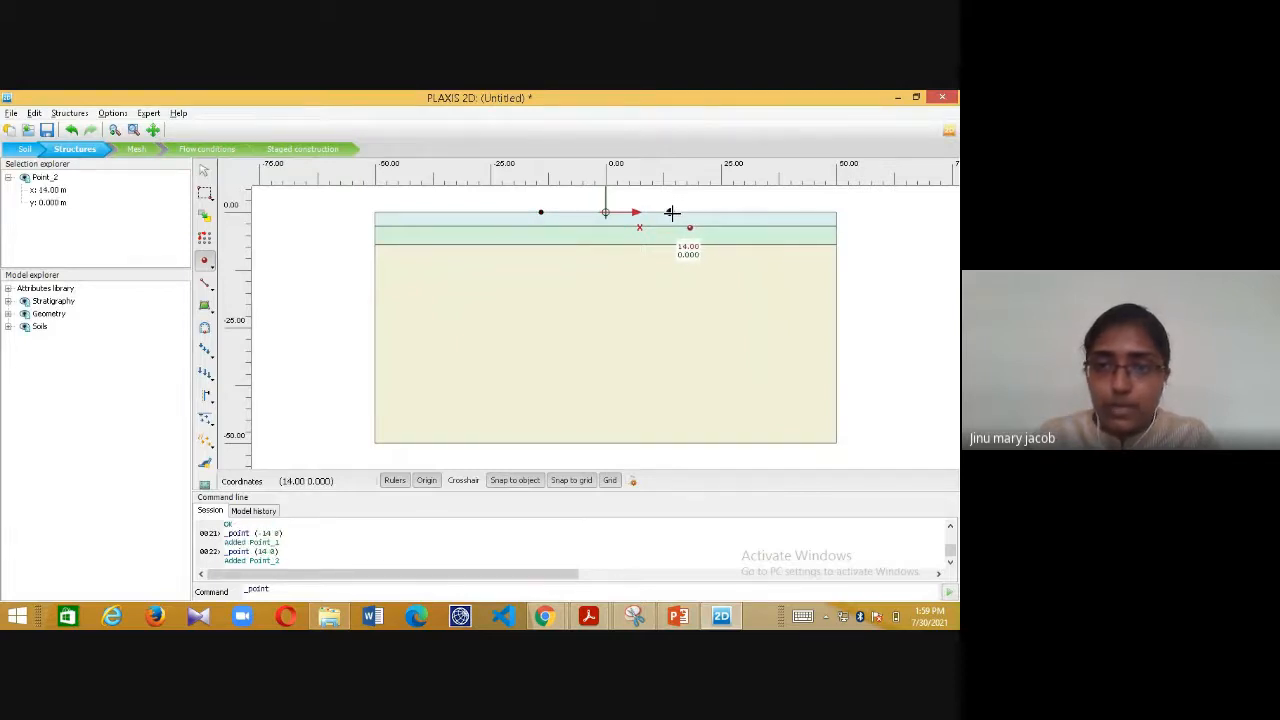
- Create a point at (-9.5 -3) with the point command, checking the coordinates on the slide
{"action": "left_click", "coordinate": [279, 590]}
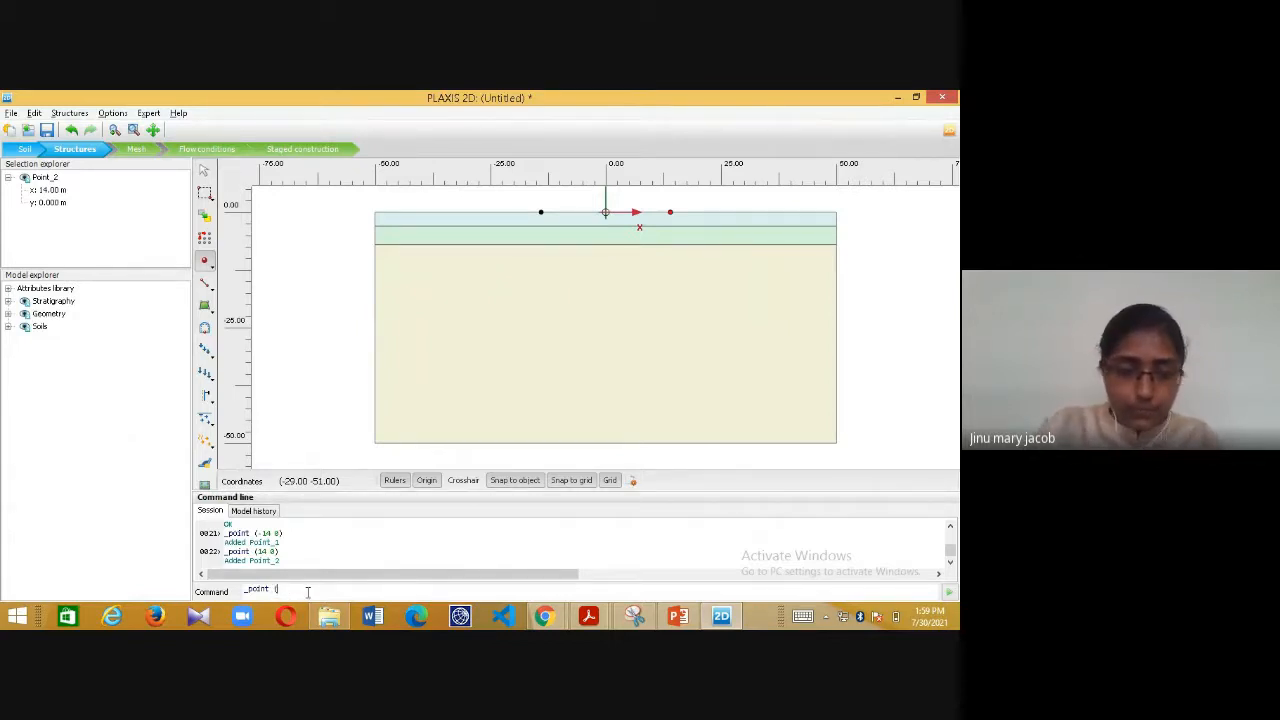
{"action": "key", "text": "alt+Tab"}
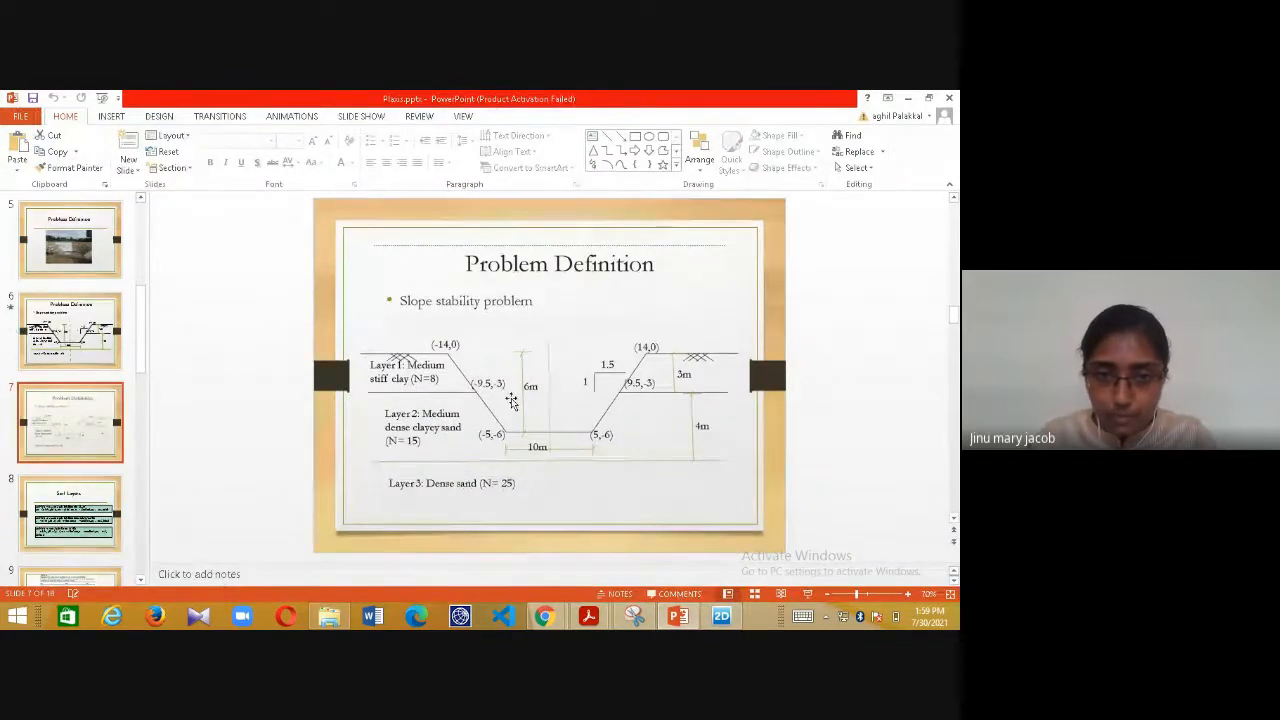
{"action": "key", "text": "alt+Tab"}
{"action": "type", "text": "(-9.5 -3"}
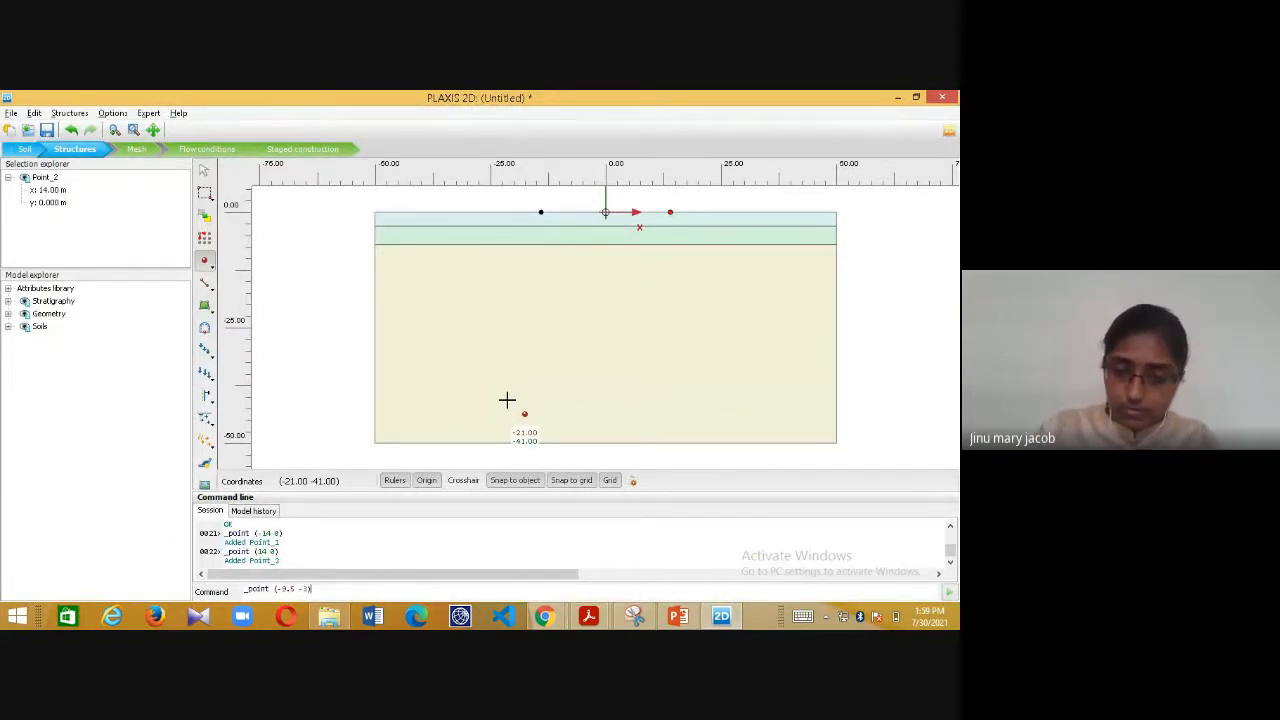
{"action": "key", "text": "Return"}
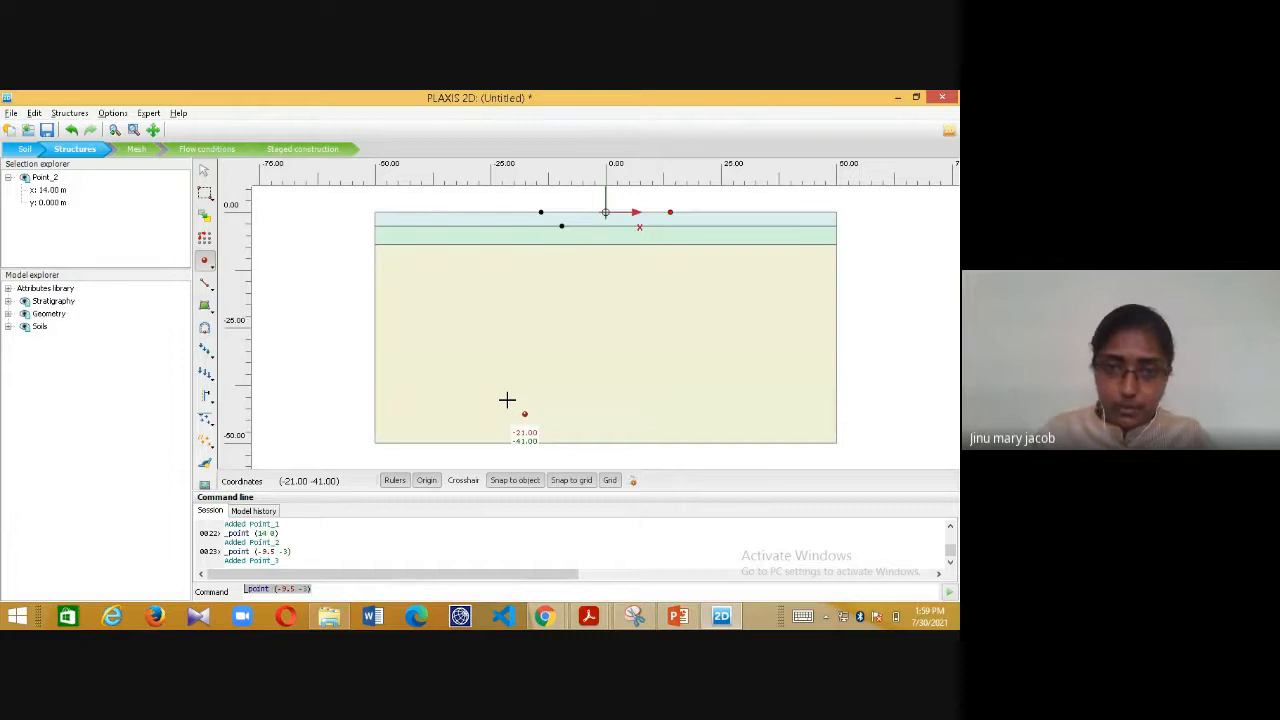
- Create points at (-9.5 -3), (-5 -6), (5 -6) and (9.5 -3) with the point command, checking the coordinates on the PowerPoint slide
{"action": "left_click", "coordinate": [452, 586]}
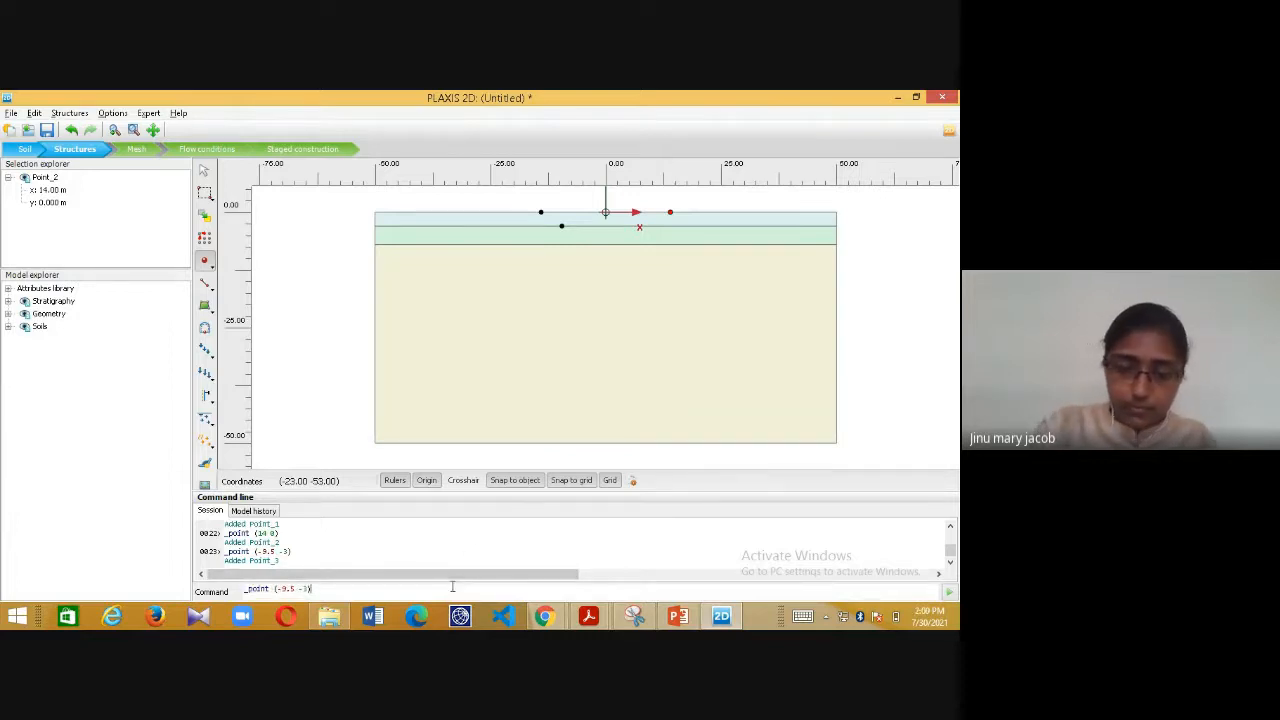
{"action": "type", "text": "("}
{"action": "key", "text": "alt+Tab"}
{"action": "key", "text": "alt+Tab"}
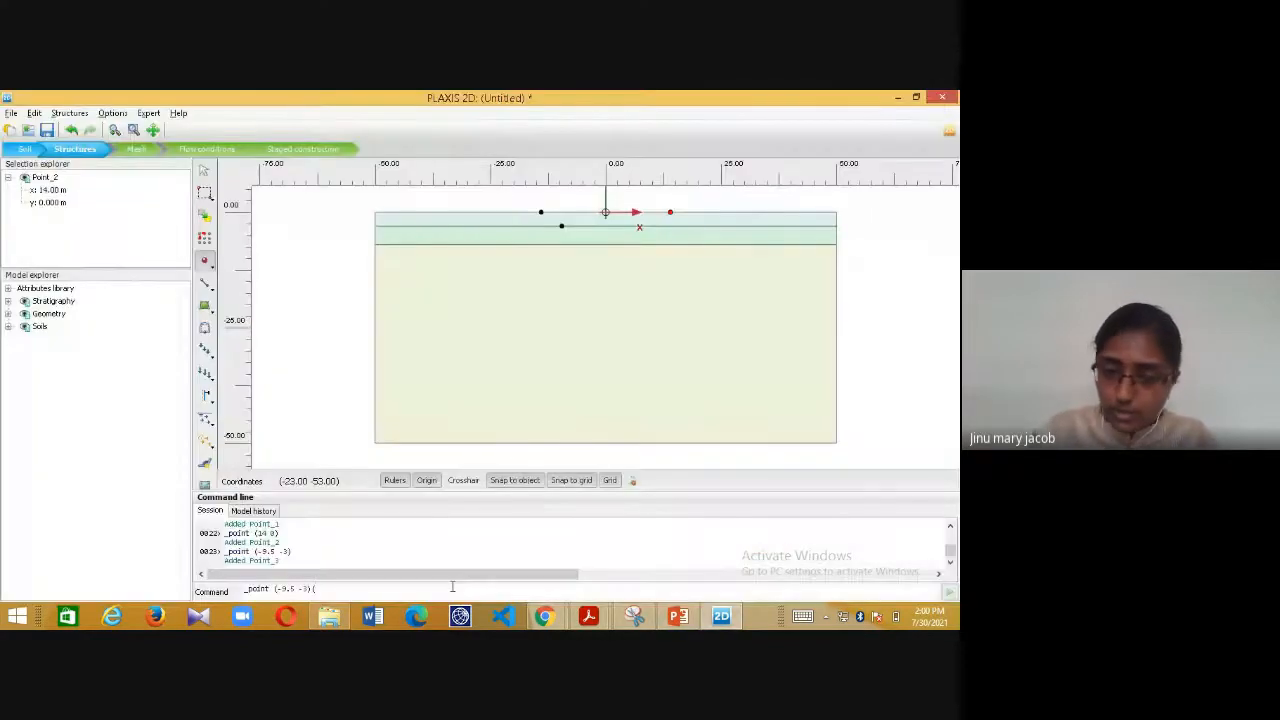
{"action": "type", "text": "-5 -6) ("}
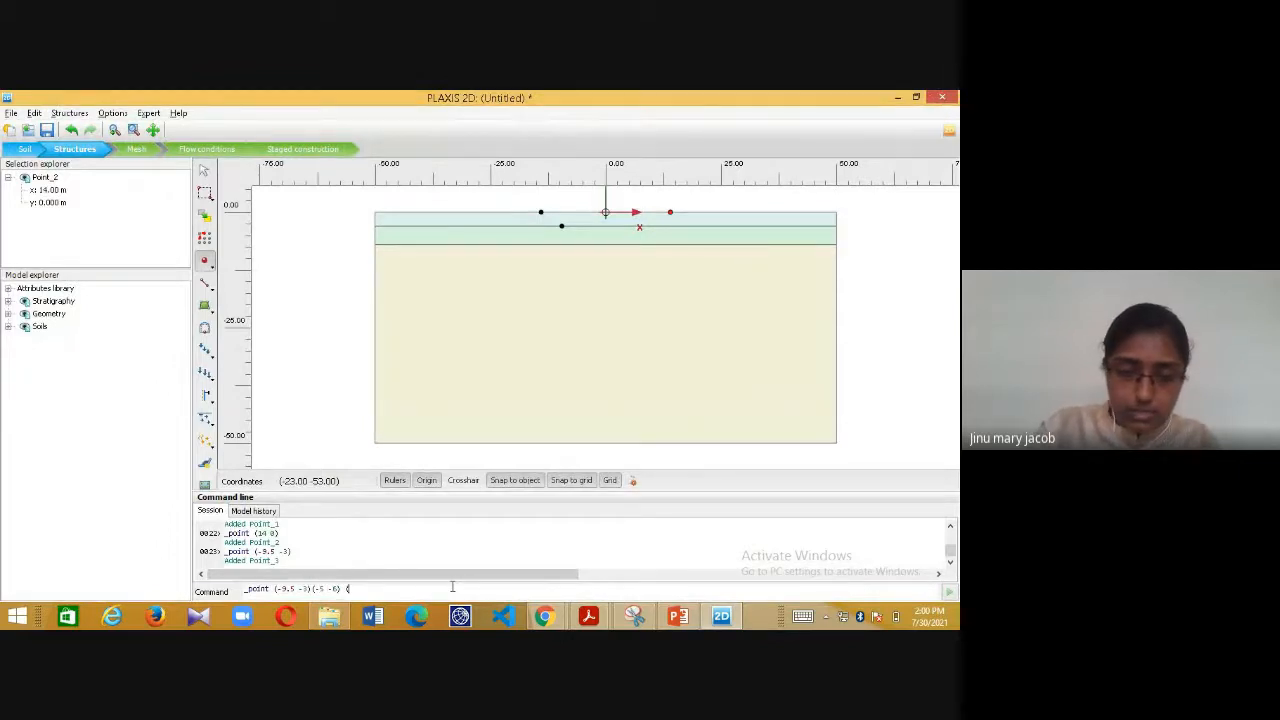
{"action": "key", "text": "alt+Tab"}
{"action": "key", "text": "alt+Tab"}
{"action": "key", "text": "alt+Tab"}
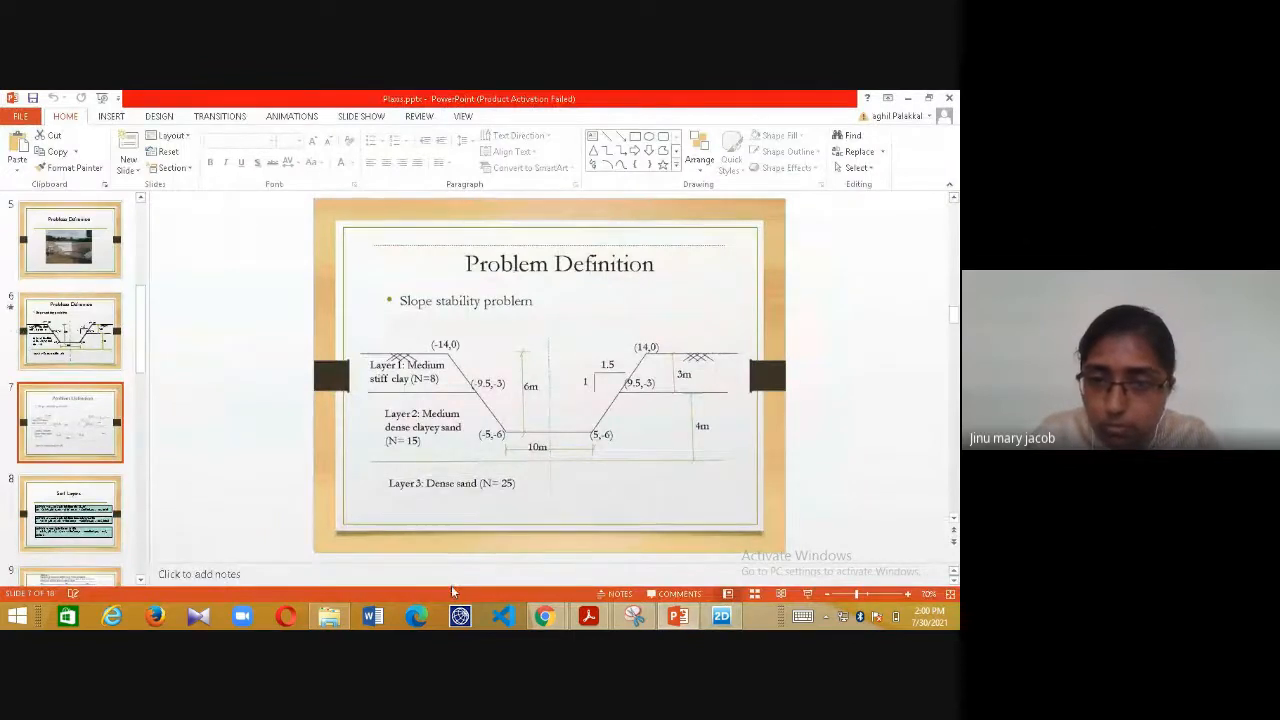
{"action": "key", "text": "alt+Tab"}
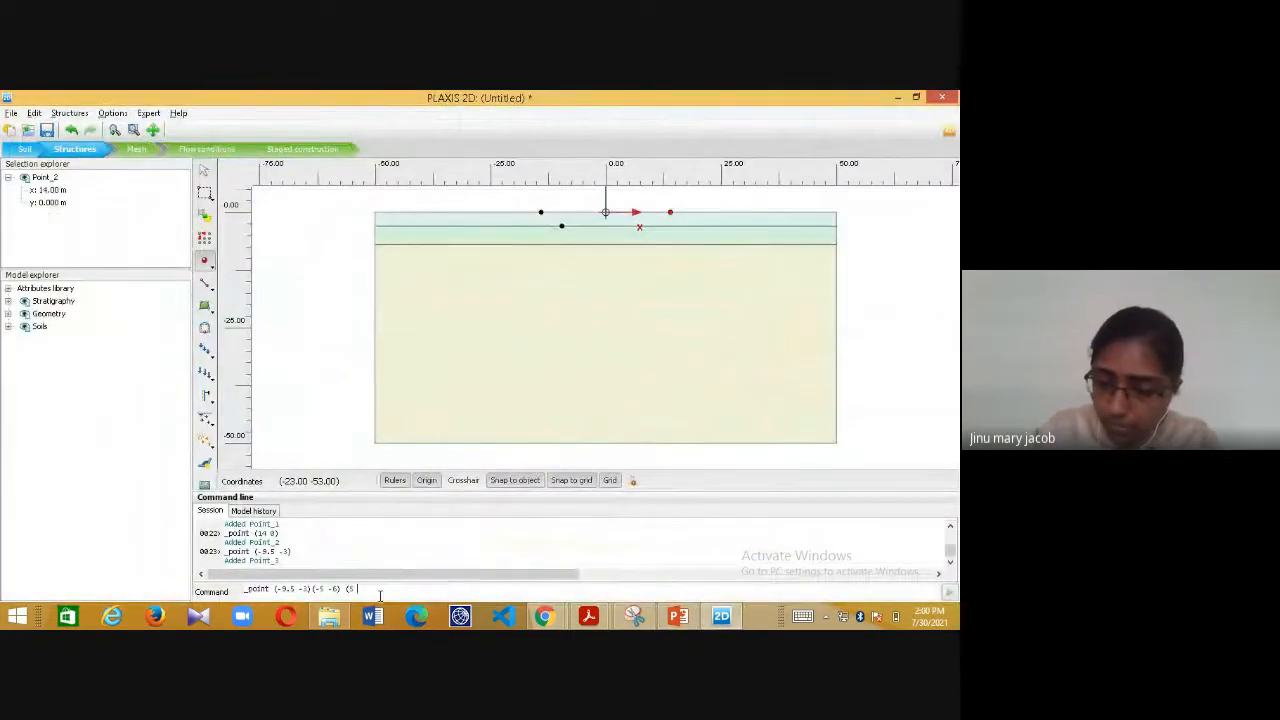
{"action": "type", "text": "-6)(9.5 -3"}
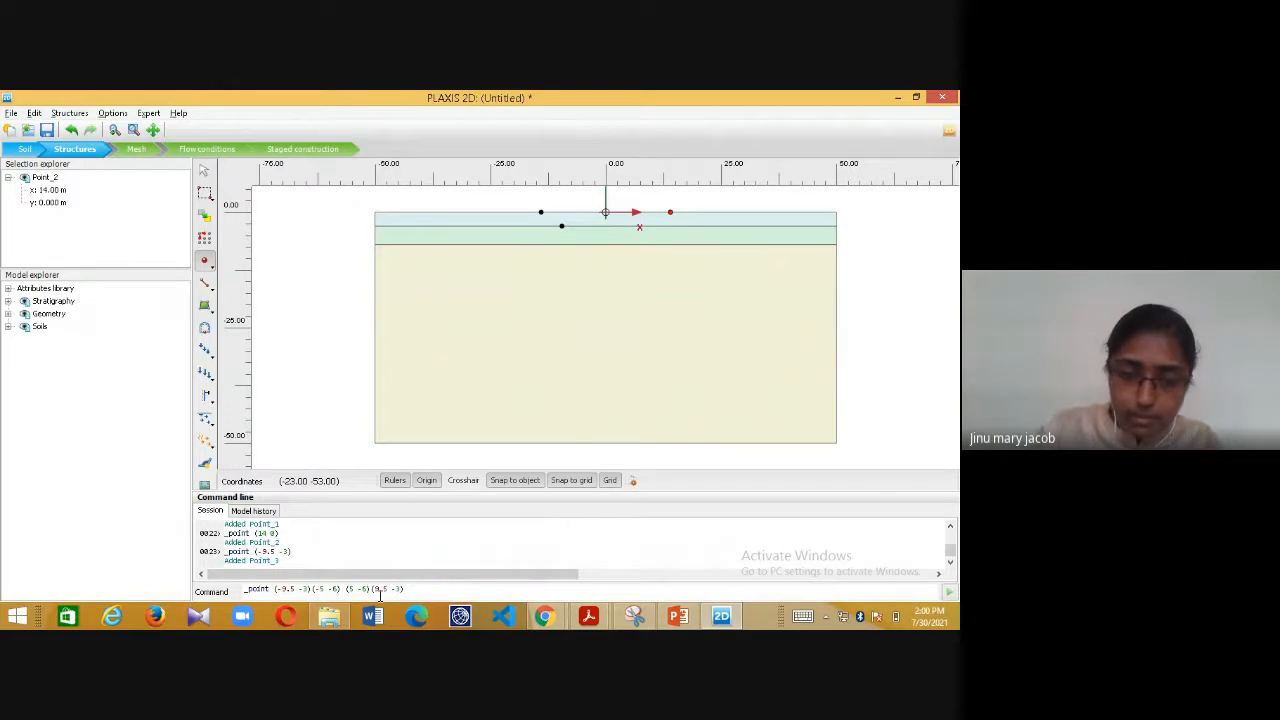
{"action": "key", "text": "Return"}
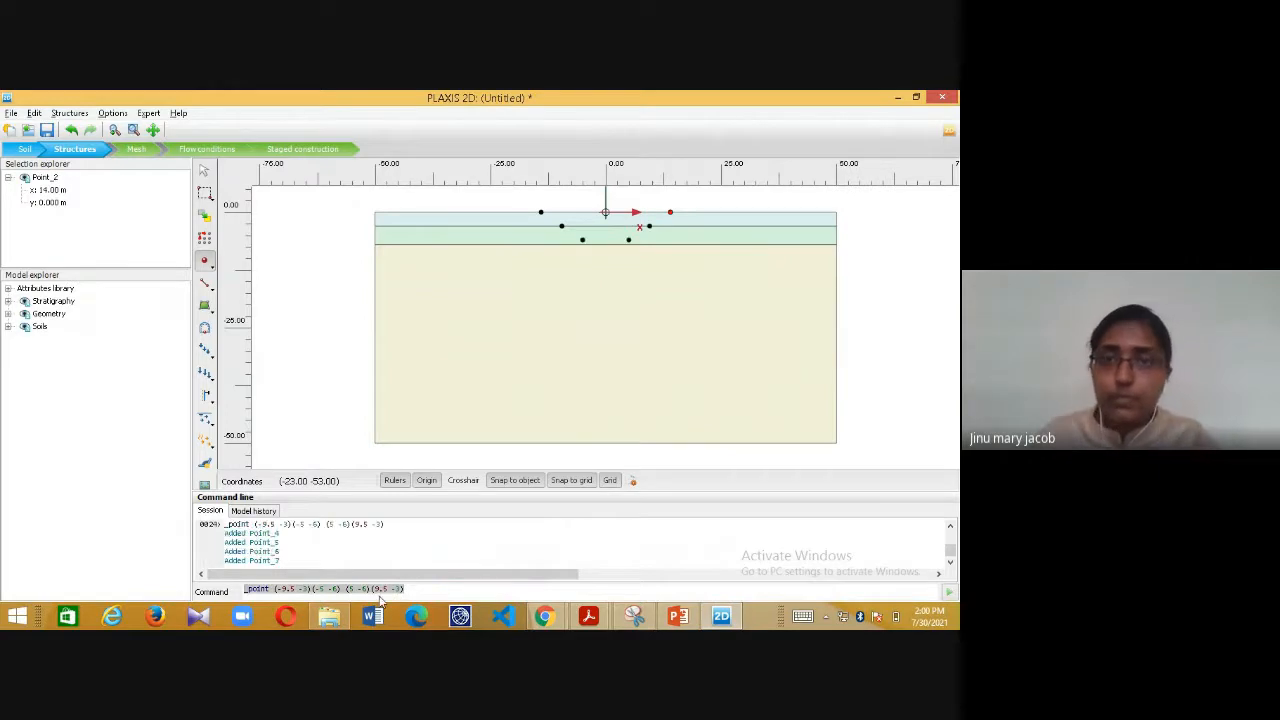
{"action": "key", "text": "alt+Tab"}
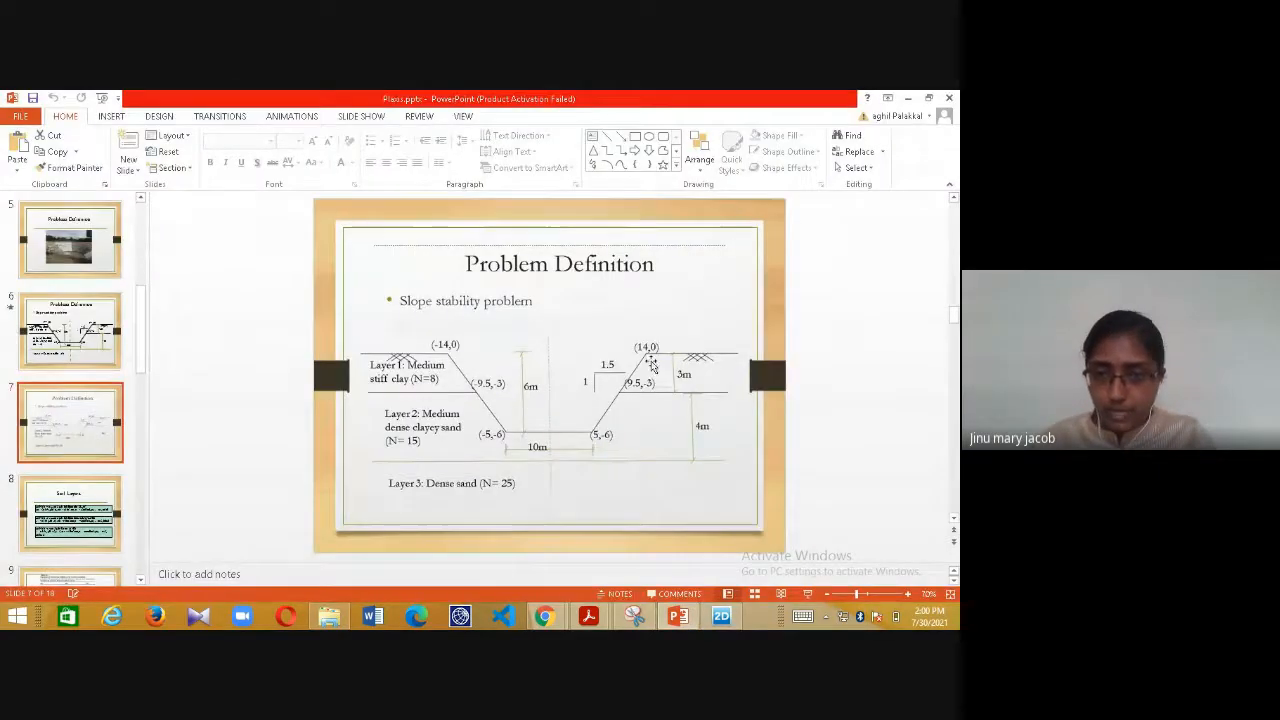
{"action": "key", "text": "alt+Tab"}
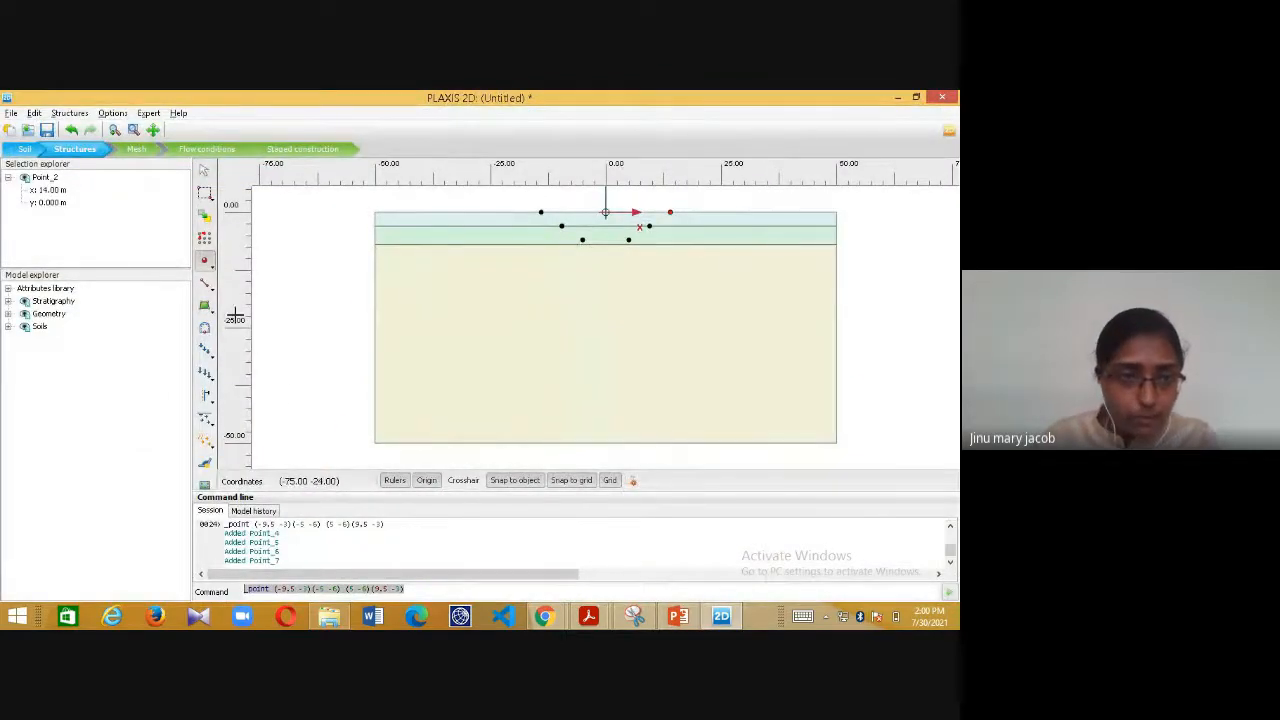
- Draw connected lines along the ground surface and excavation from (-50, 0) through (-14, 0), (-5, -6), (5, -6) and (14, 0) to (50, 0)
{"action": "left_click", "coordinate": [205, 284]}
{"action": "left_click", "coordinate": [264, 248]}
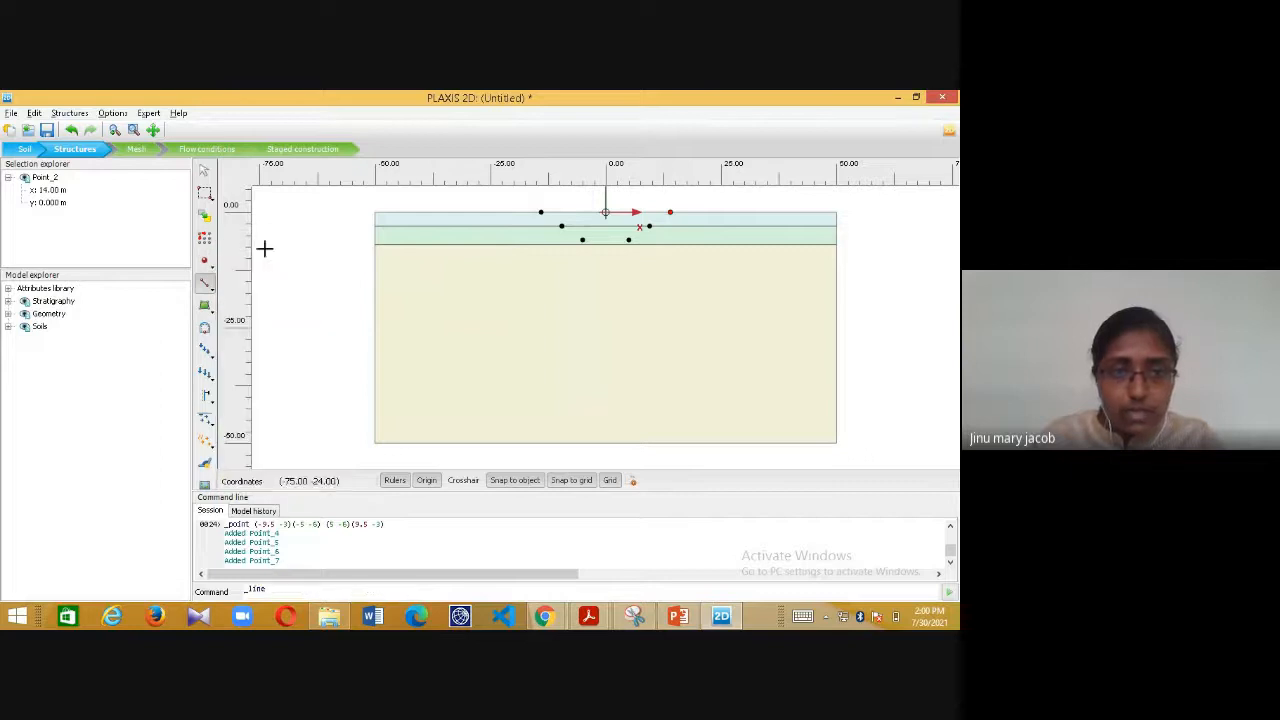
{"action": "left_click", "coordinate": [375, 212]}
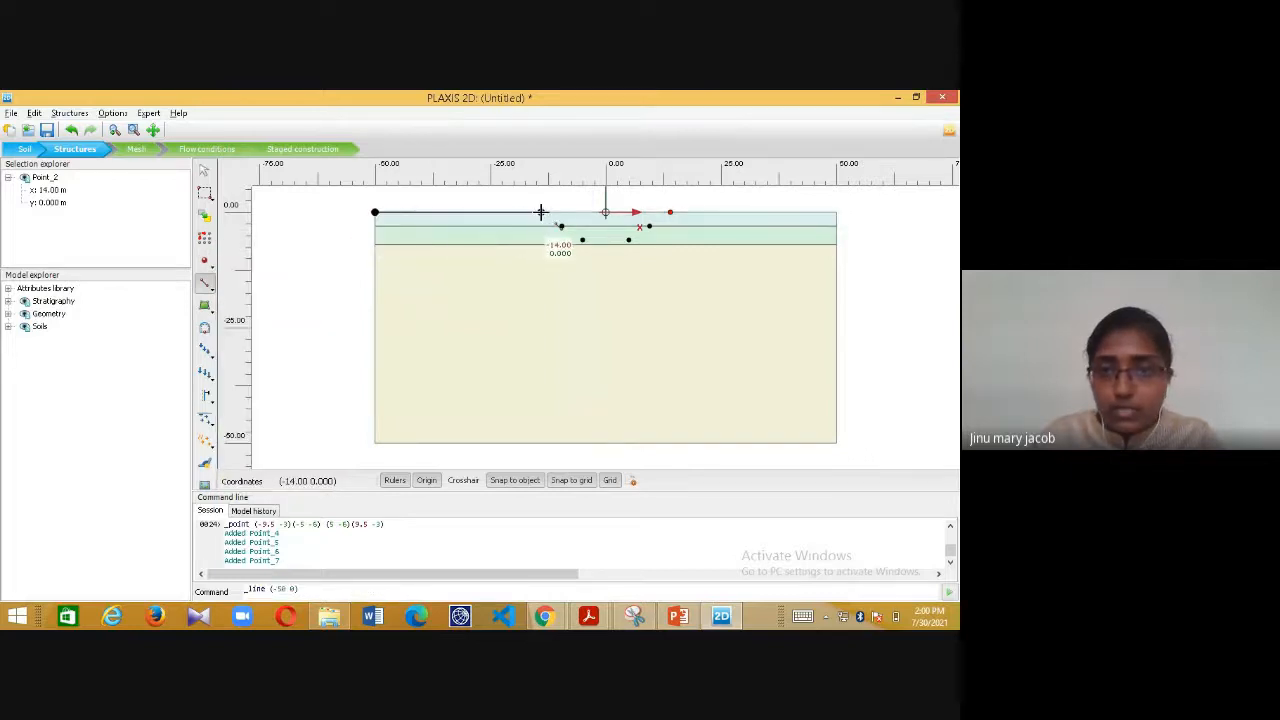
{"action": "left_click", "coordinate": [541, 212]}
{"action": "left_click", "coordinate": [582, 240]}
{"action": "left_click", "coordinate": [628, 240]}
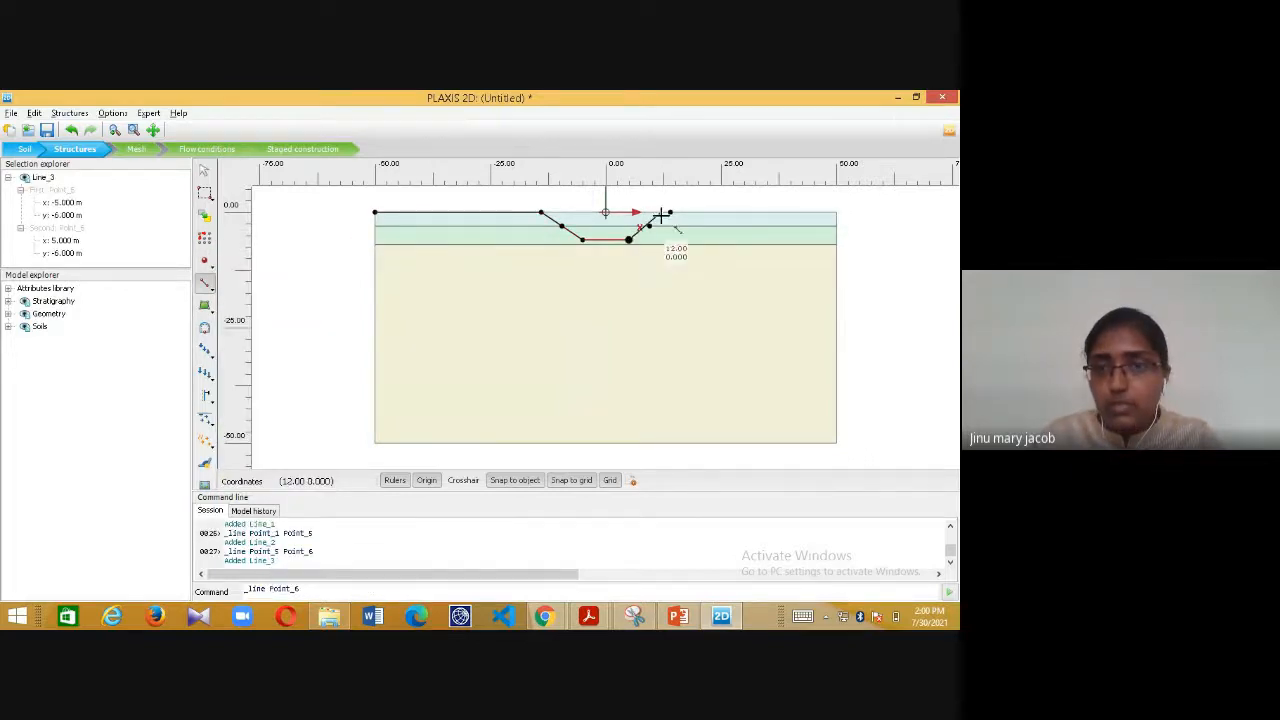
{"action": "left_click", "coordinate": [670, 212]}
{"action": "left_click", "coordinate": [836, 212]}
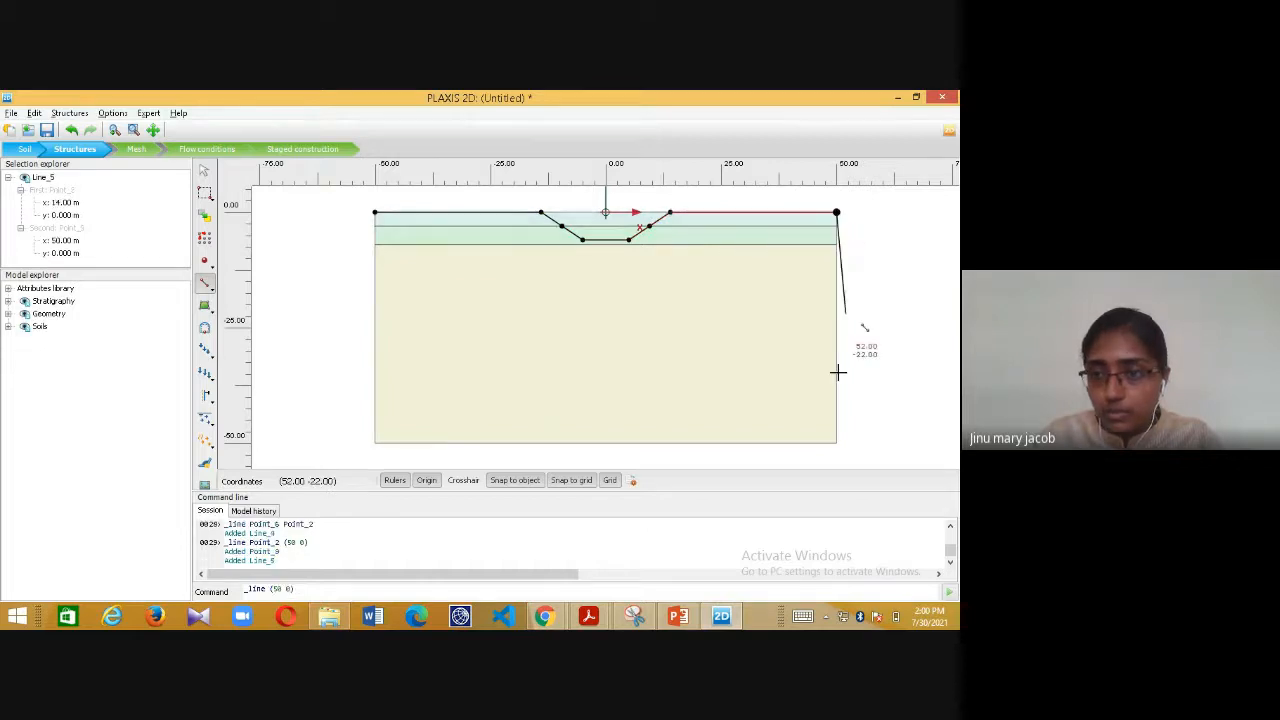
- Continue the line chain around the soil boundary through (50, -50) and (-50, -50), closing it at (-50, 0), and end the Line command
{"action": "left_click", "coordinate": [836, 443]}
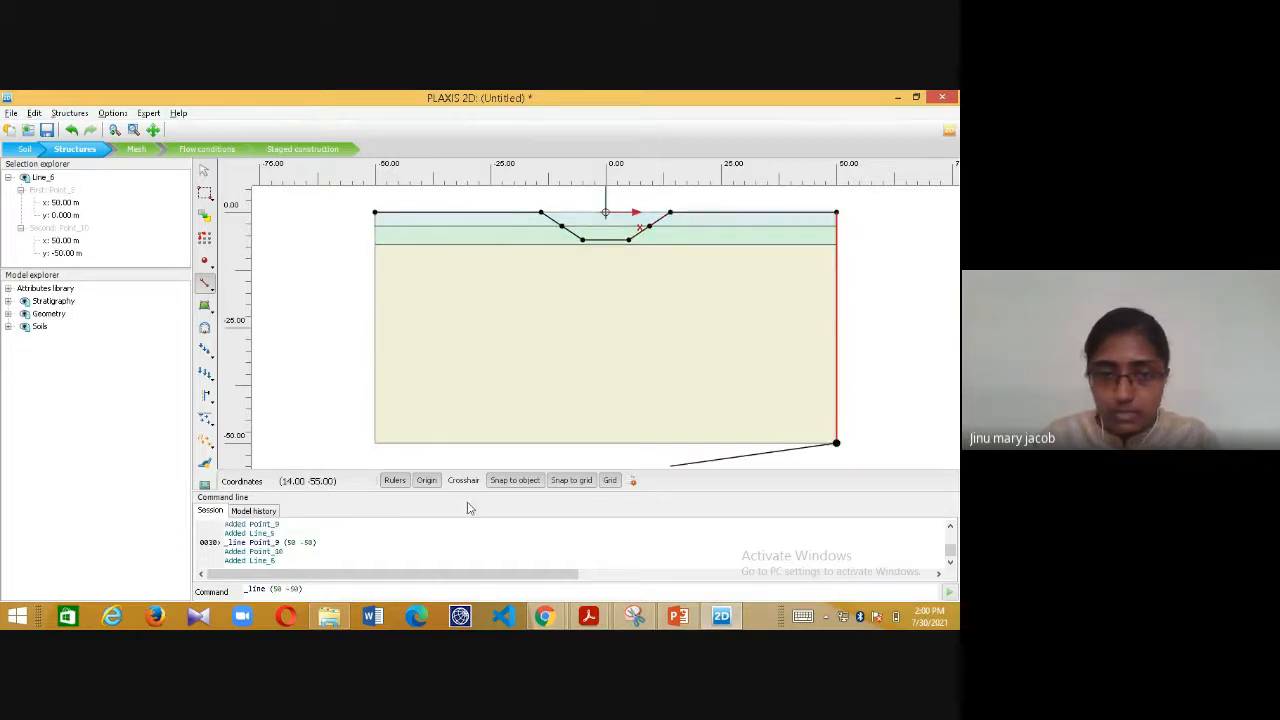
{"action": "left_click", "coordinate": [375, 443]}
{"action": "left_click", "coordinate": [375, 212]}
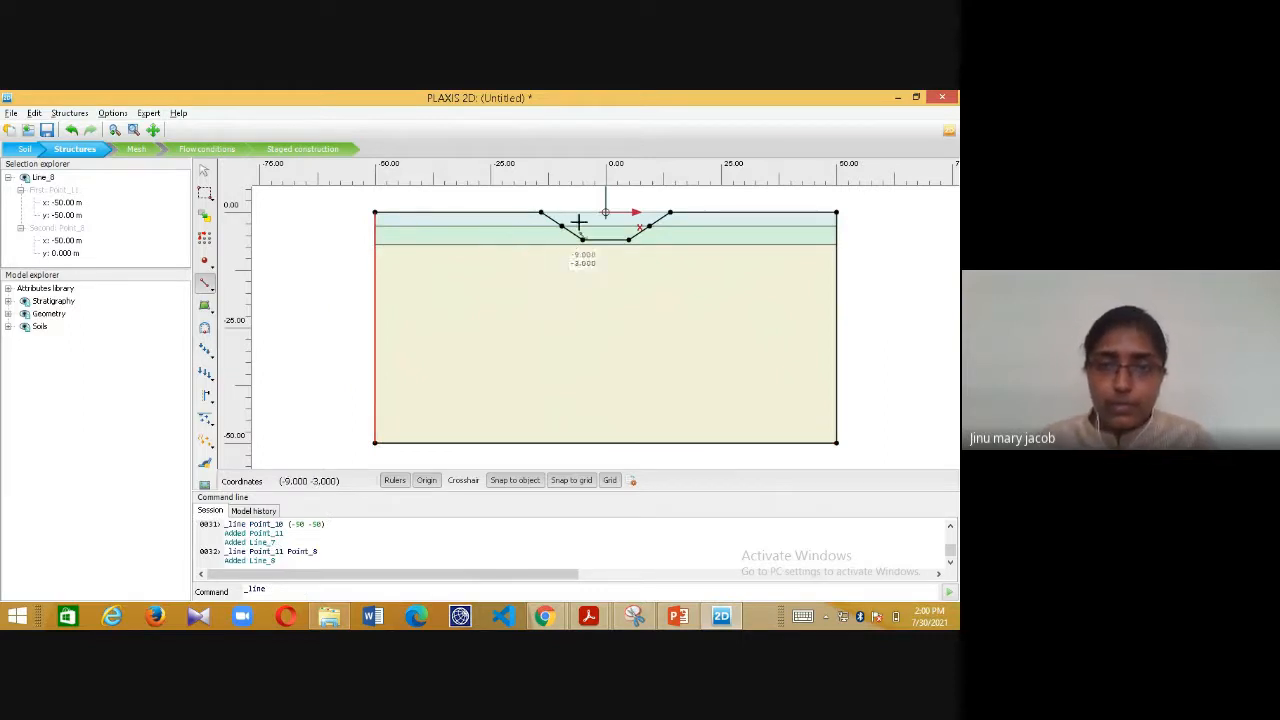
{"action": "scroll", "coordinate": [579, 221], "scroll_direction": "up", "scroll_amount": 1}
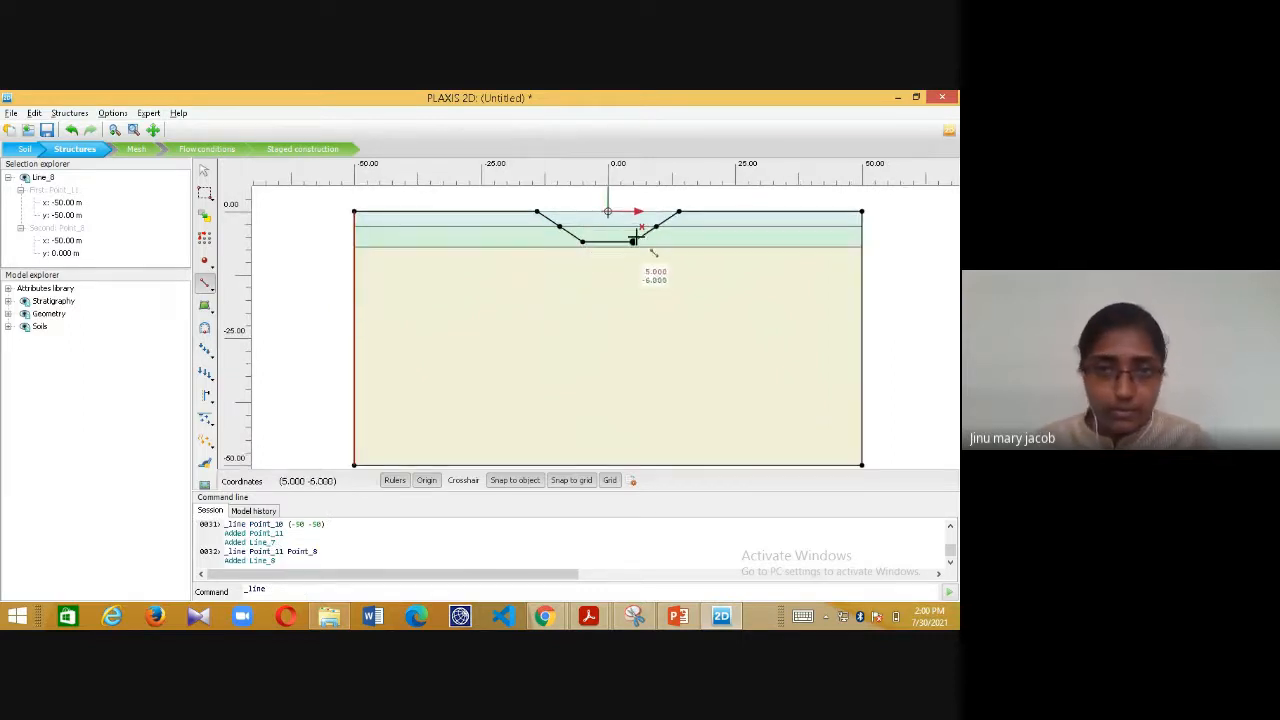
{"action": "left_click", "coordinate": [204, 171]}
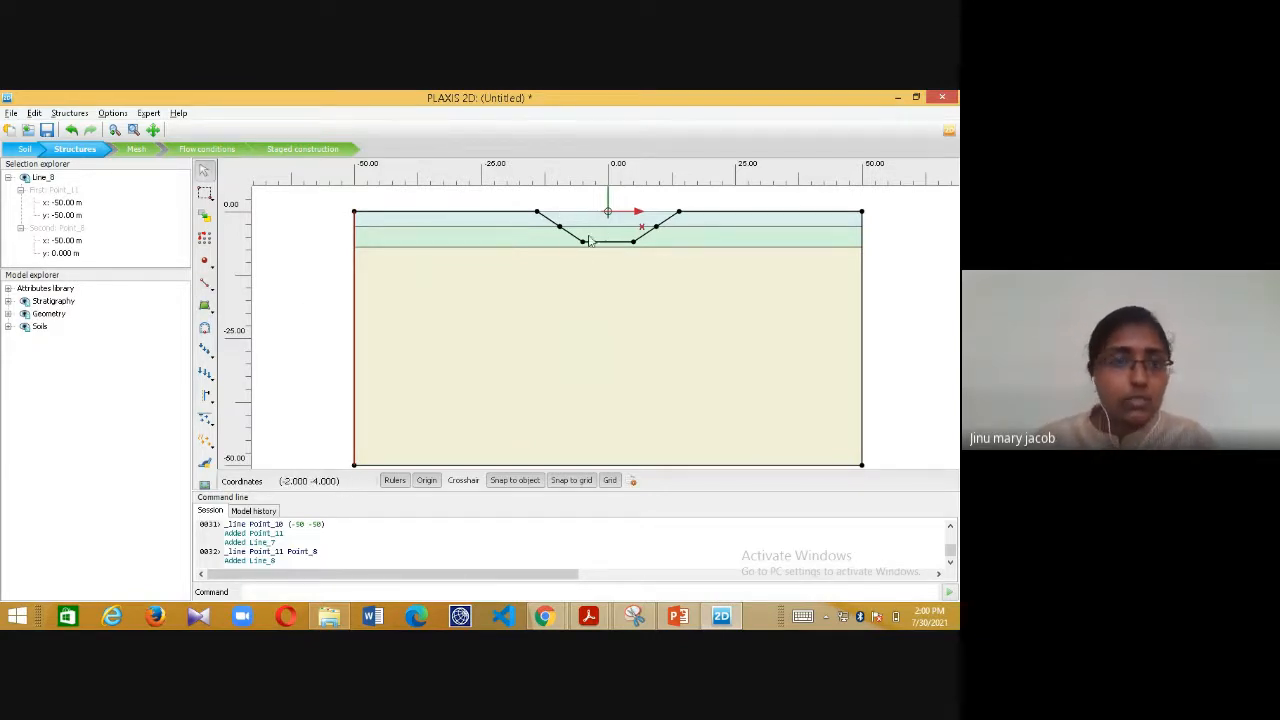
- Create a line load on the ground surface beside the excavation's left crest, from (-15, 0) to (-20, 0)
{"action": "left_click", "coordinate": [205, 378]}
{"action": "left_click", "coordinate": [203, 356]}
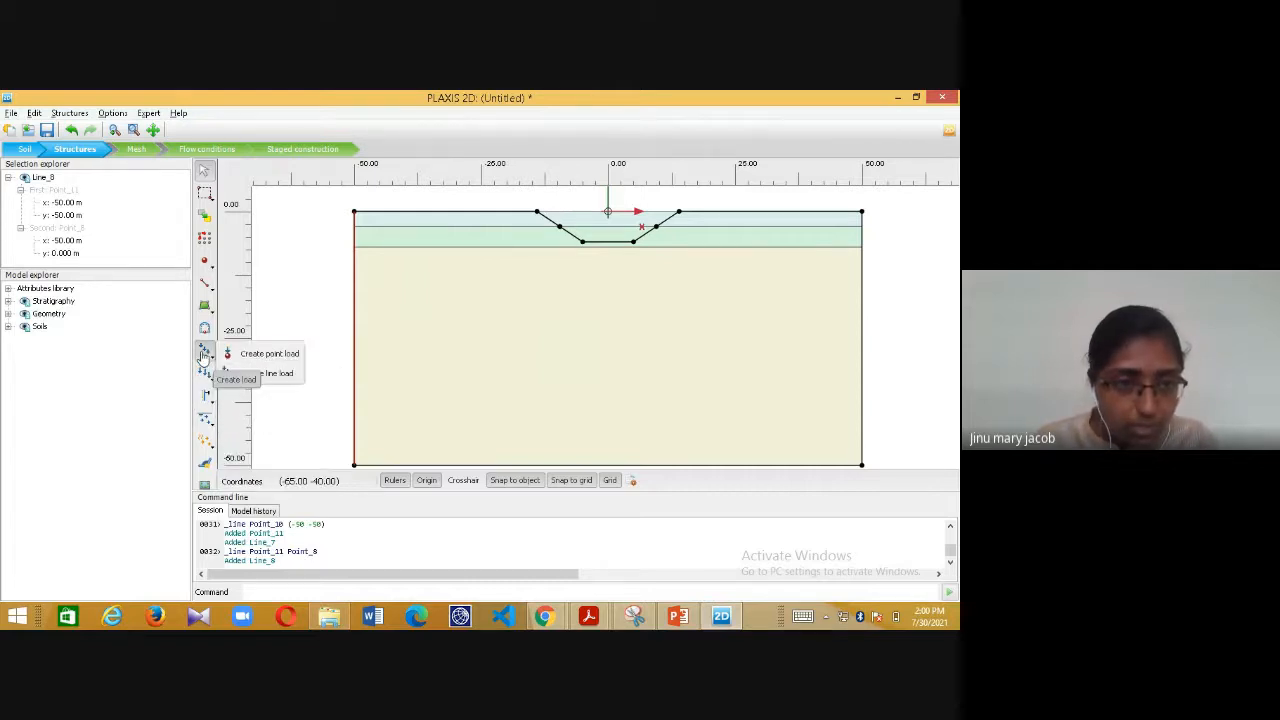
{"action": "left_click", "coordinate": [203, 358]}
{"action": "left_click", "coordinate": [203, 358]}
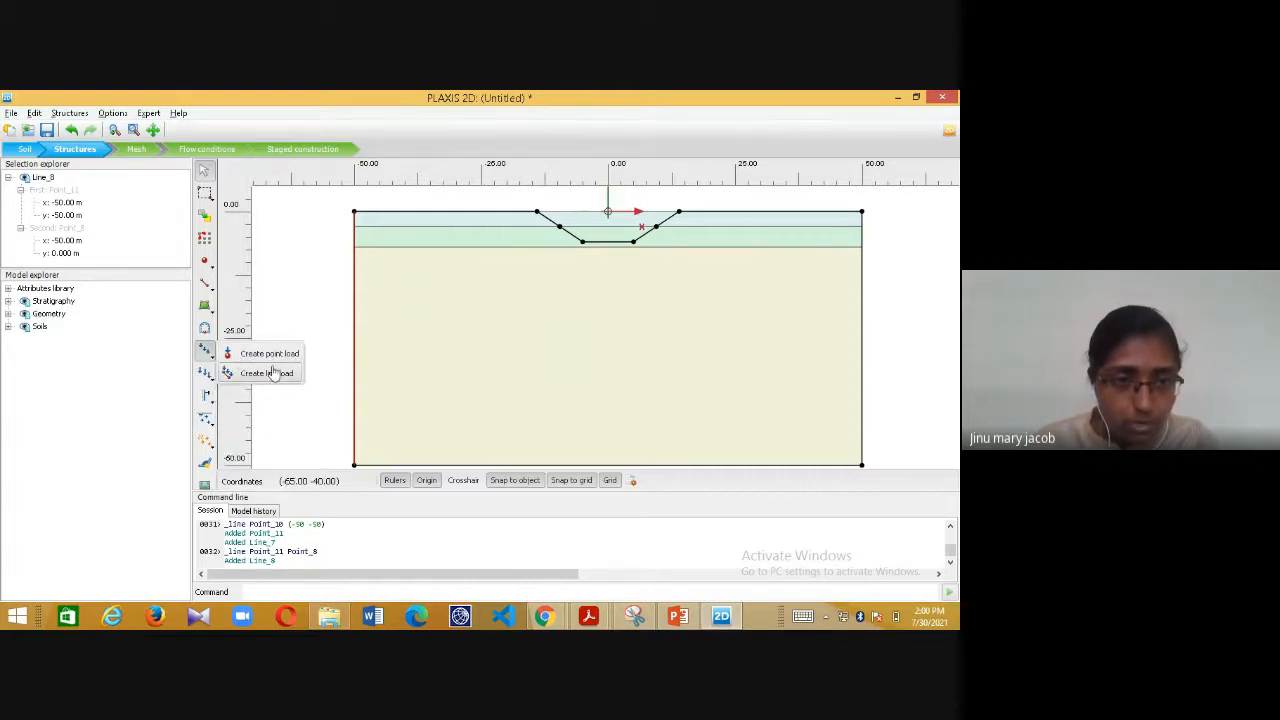
{"action": "left_click", "coordinate": [270, 374]}
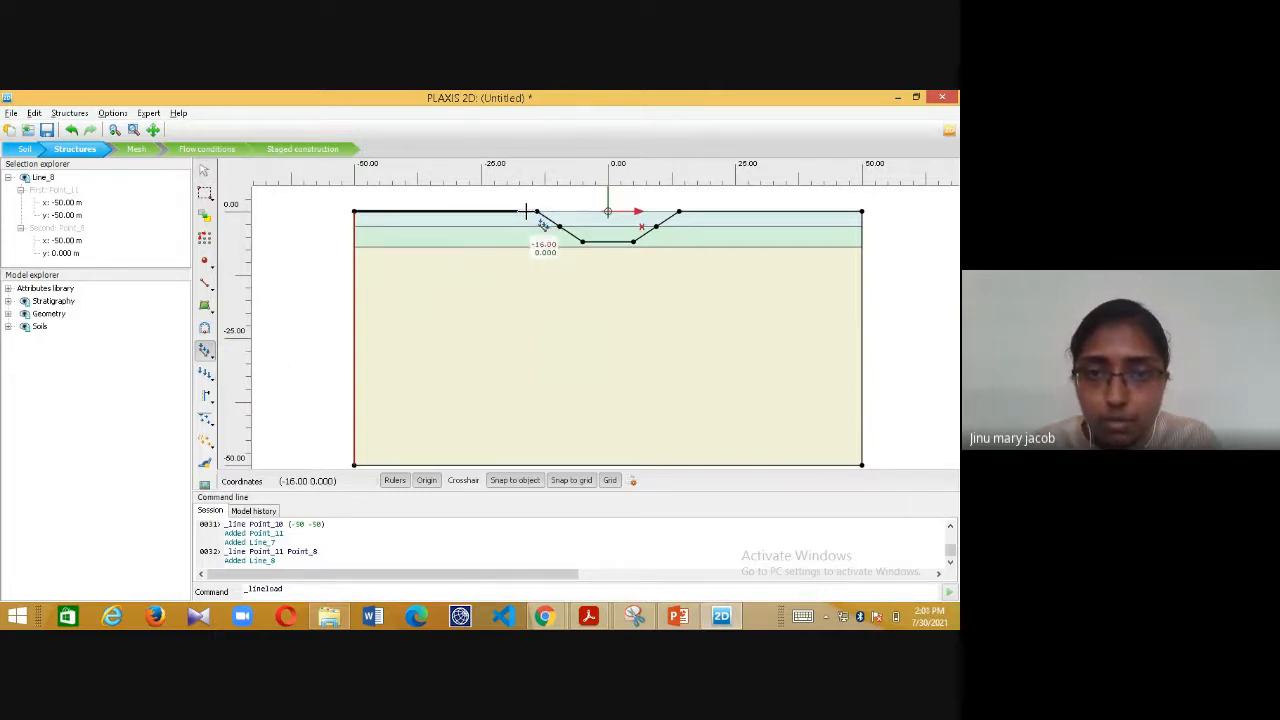
{"action": "scroll", "coordinate": [530, 211], "scroll_direction": "up", "scroll_amount": 2}
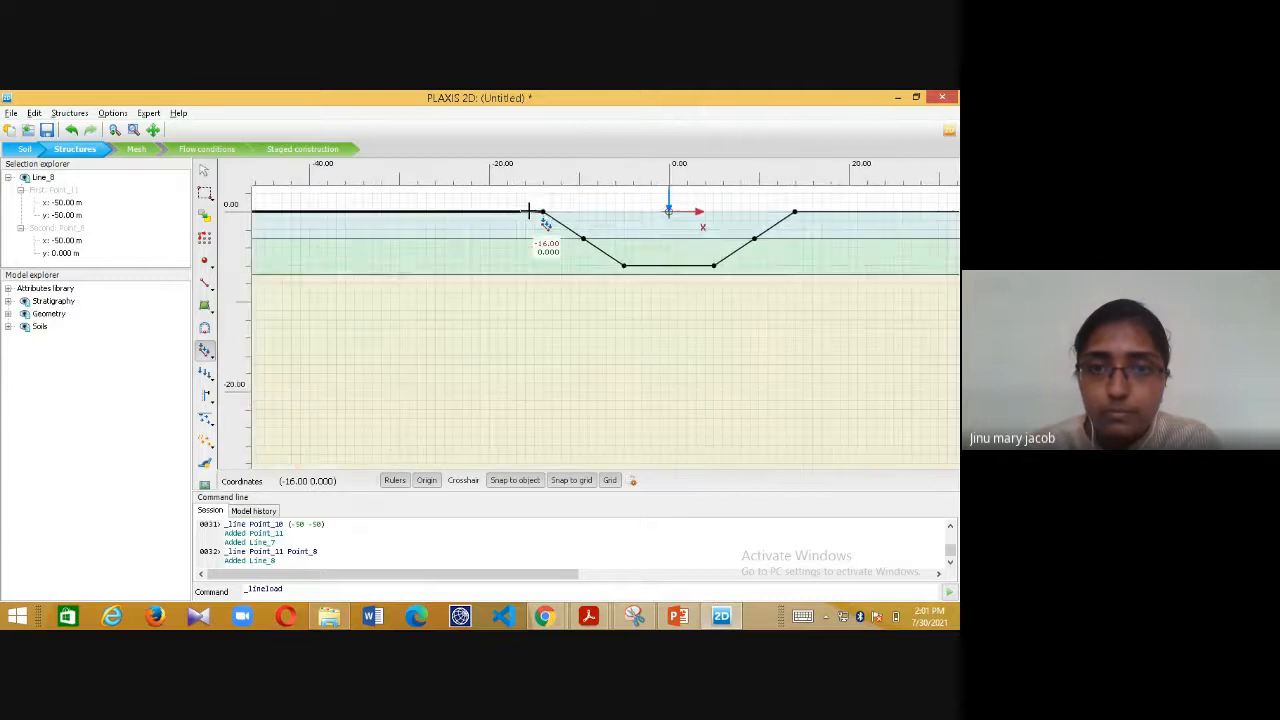
{"action": "left_click", "coordinate": [531, 212]}
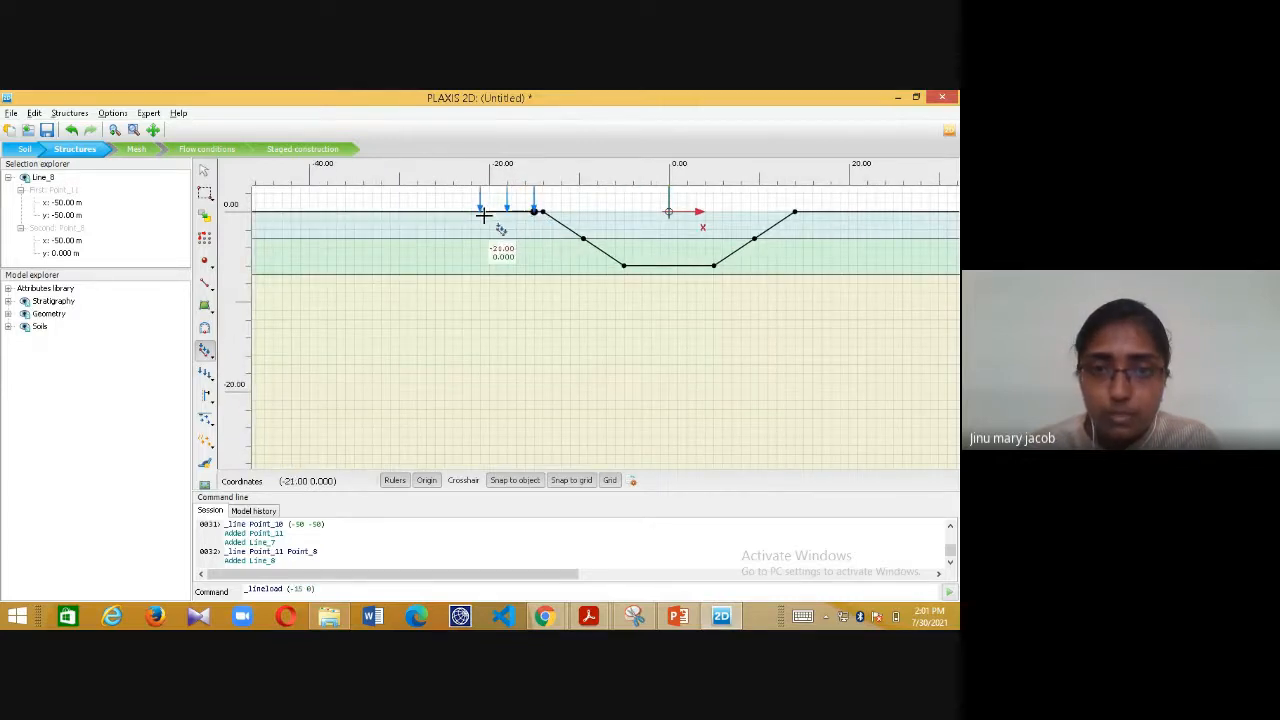
{"action": "left_click", "coordinate": [487, 212]}
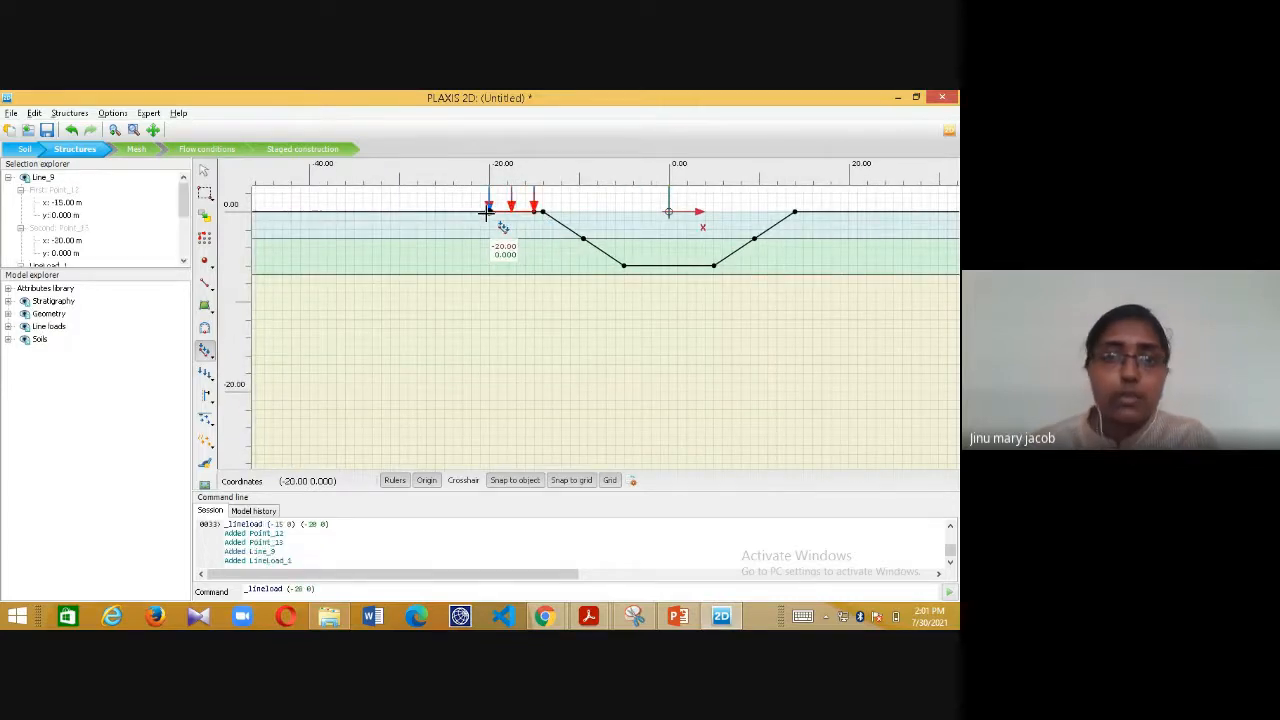
- Set the line load's vertical component qy,start,ref to -20 kN/m/m and end the line load command
{"action": "scroll", "coordinate": [489, 211], "scroll_direction": "down", "scroll_amount": 3}
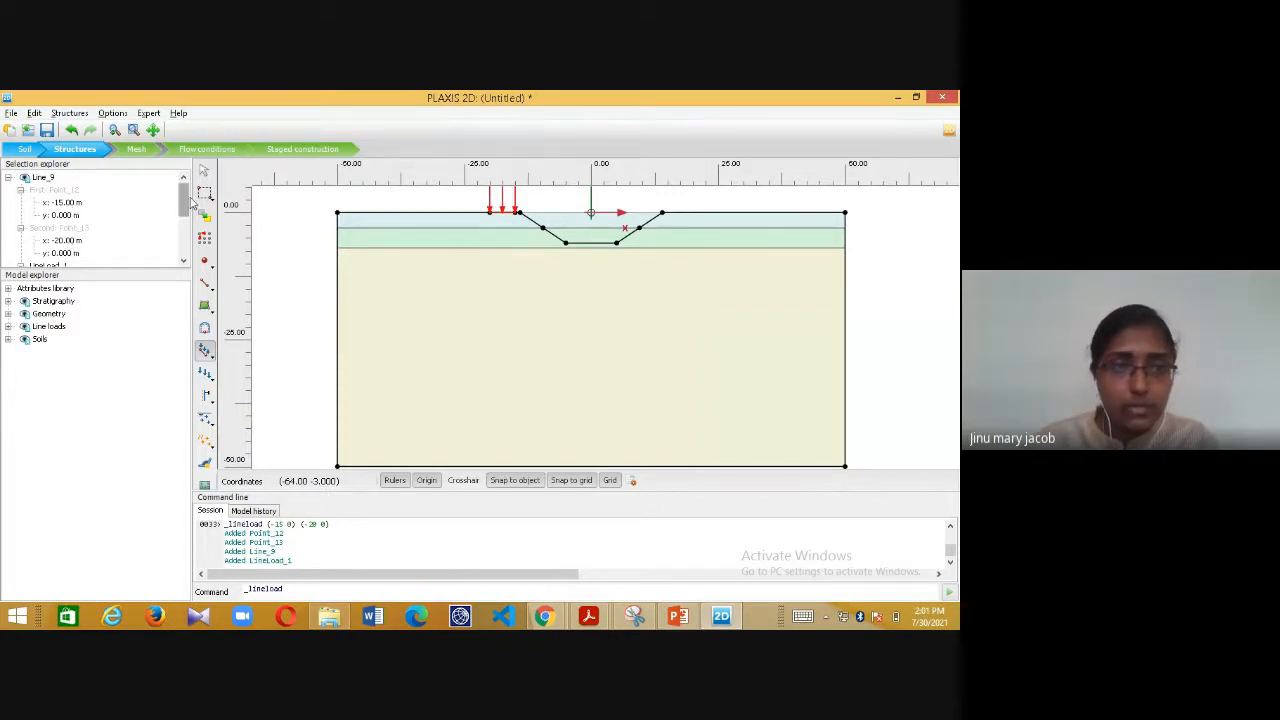
{"action": "left_click_drag", "start_coordinate": [185, 200], "coordinate": [186, 233]}
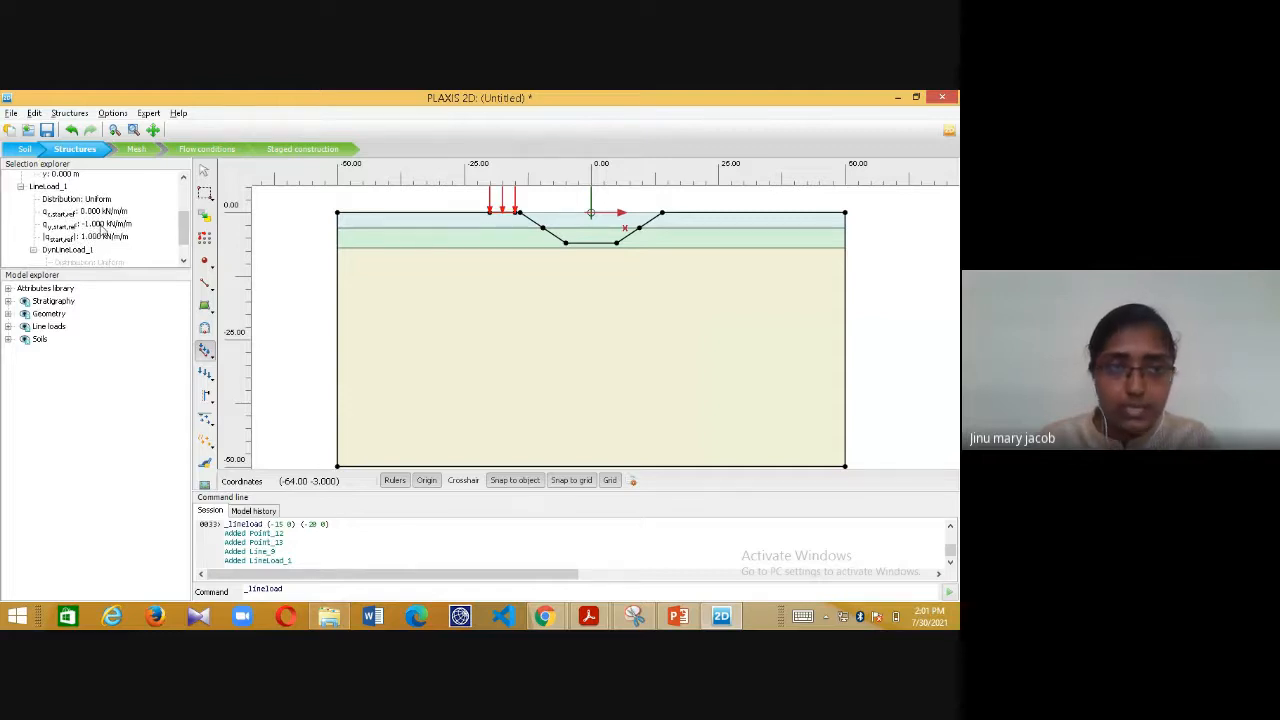
{"action": "left_click", "coordinate": [103, 228]}
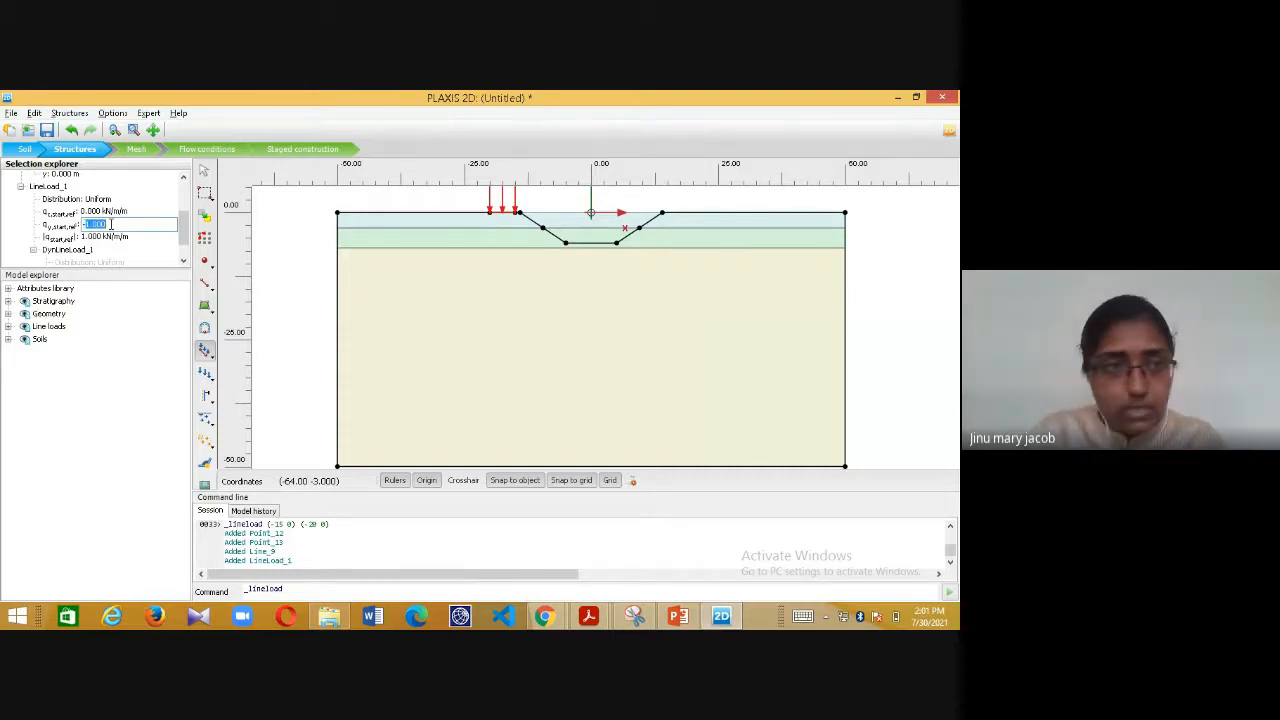
{"action": "type", "text": "-20"}
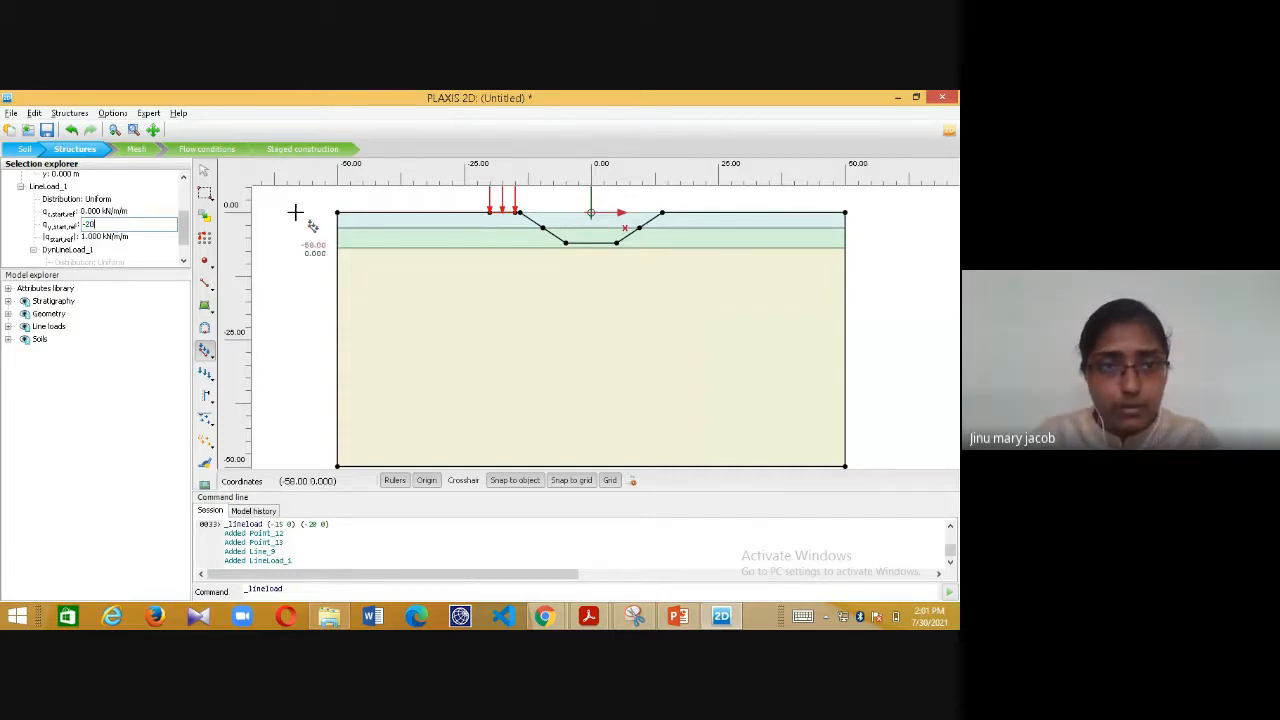
{"action": "left_click", "coordinate": [204, 171]}
{"action": "scroll", "coordinate": [455, 249], "scroll_direction": "down", "scroll_amount": 2}
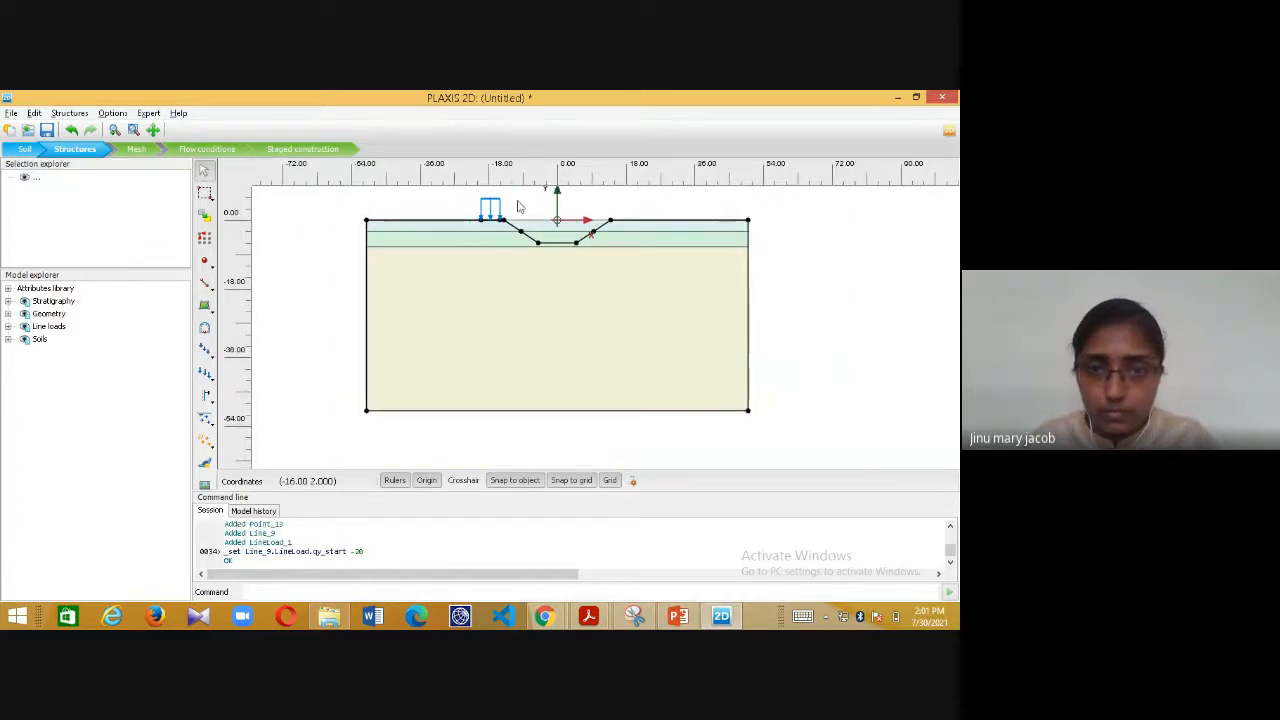
{"action": "scroll", "coordinate": [536, 200], "scroll_direction": "up", "scroll_amount": 1}
{"action": "scroll", "coordinate": [496, 229], "scroll_direction": "up", "scroll_amount": 1}
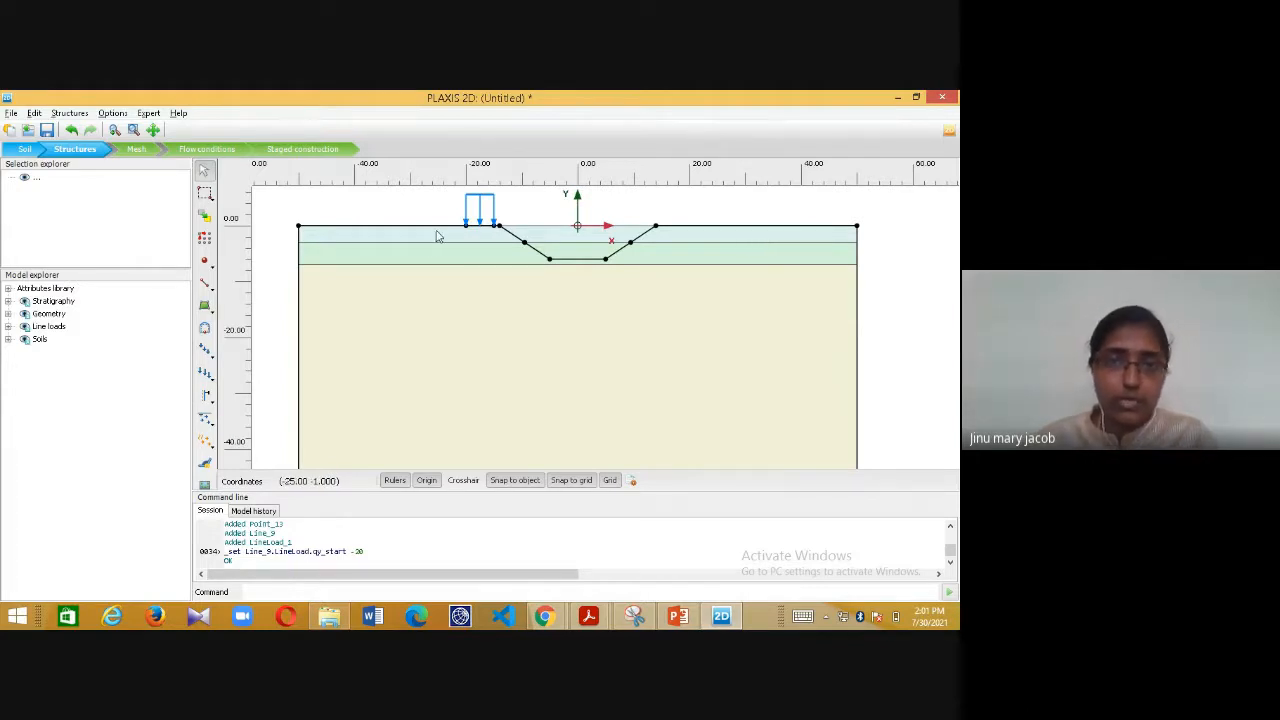
{"action": "scroll", "coordinate": [420, 240], "scroll_direction": "down", "scroll_amount": 1}
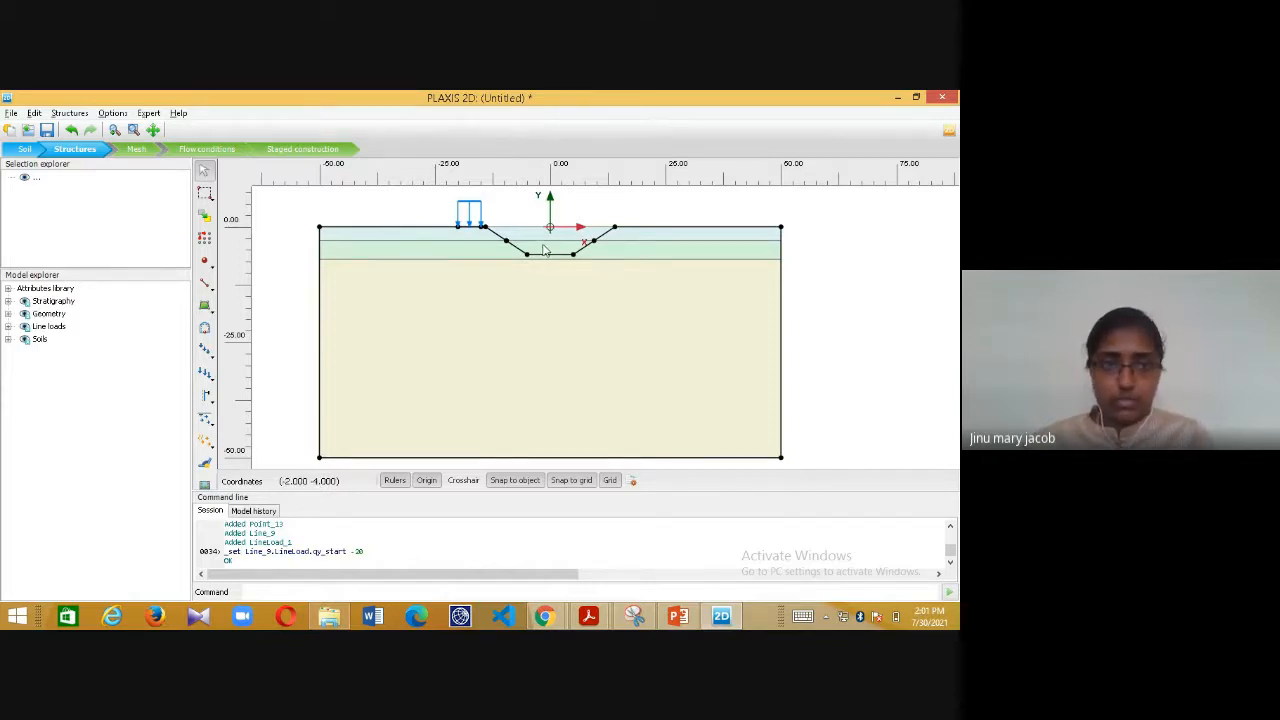
- Generate the model's mesh with Fine element distribution and switch to the Problem Definition slide in PowerPoint during meshing
{"action": "left_click", "coordinate": [137, 150]}
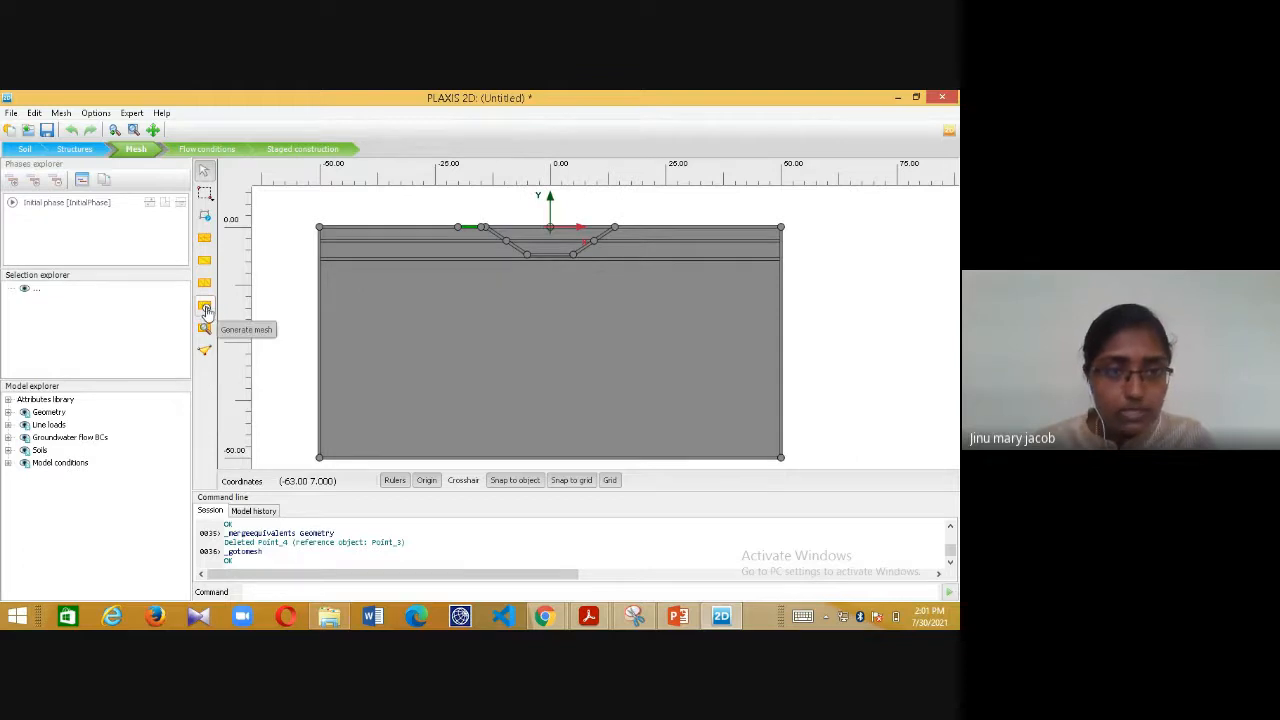
{"action": "left_click", "coordinate": [205, 309]}
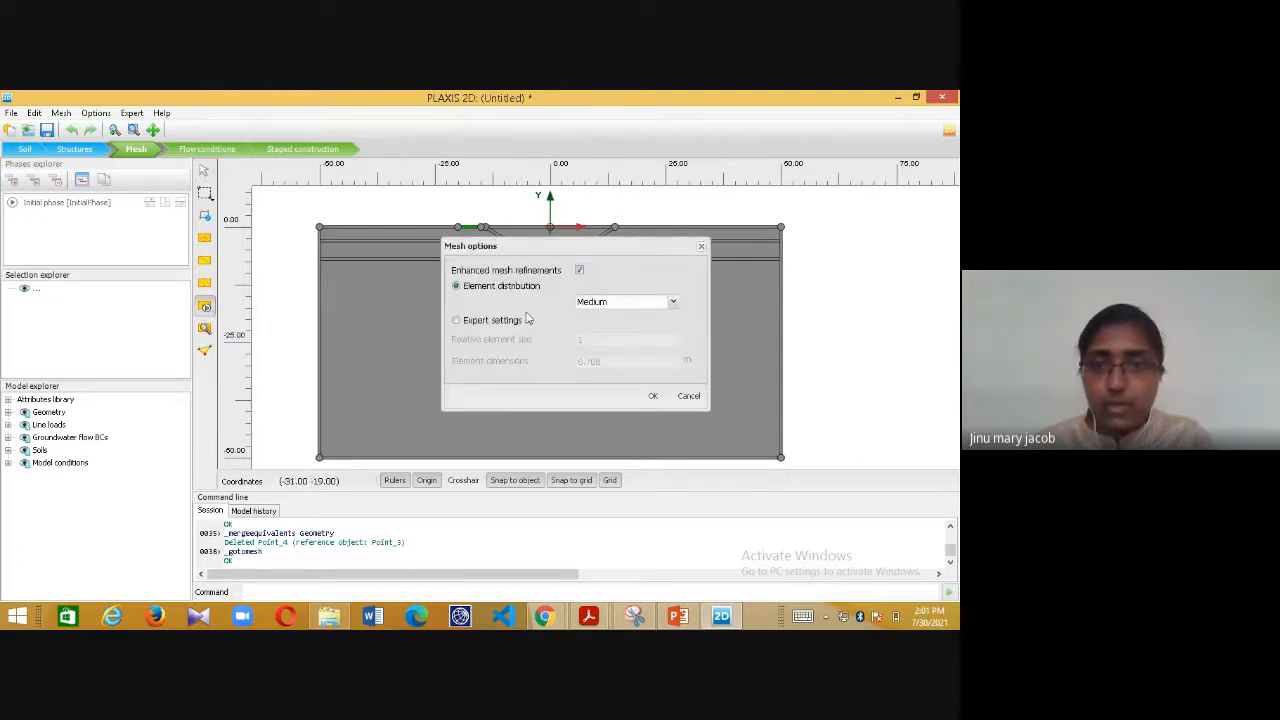
{"action": "left_click", "coordinate": [672, 303]}
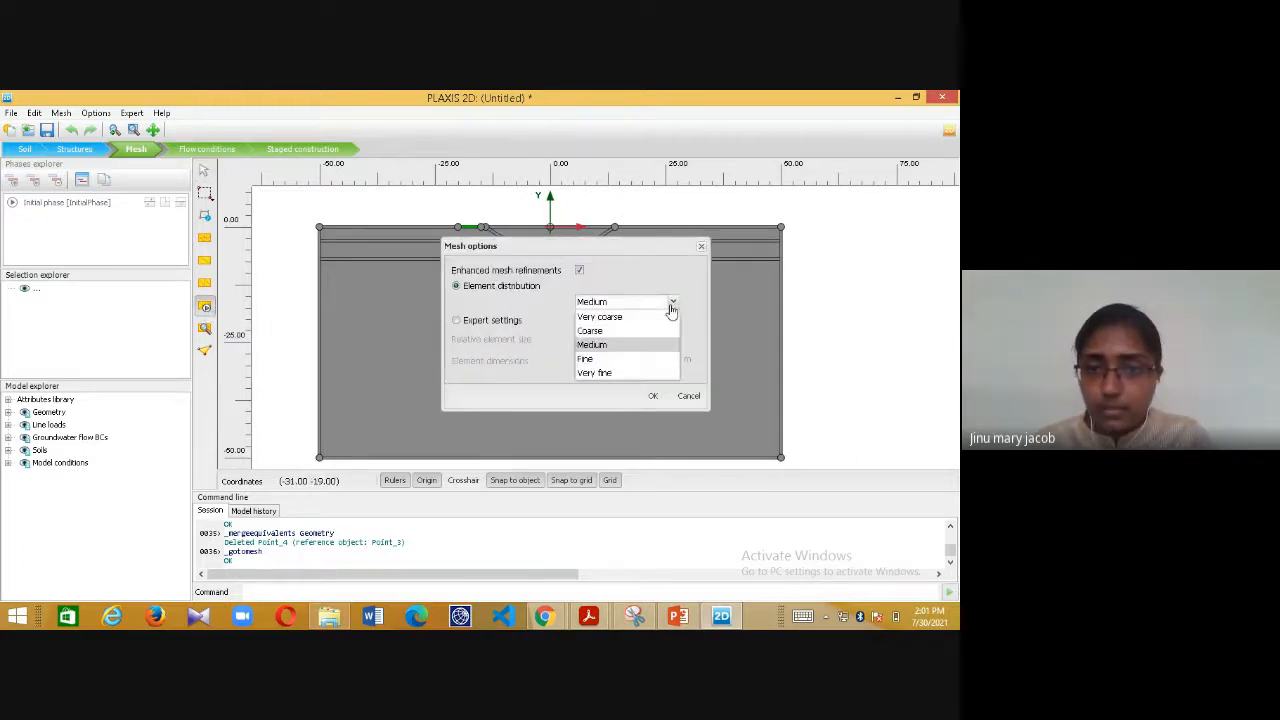
{"action": "left_click", "coordinate": [600, 359]}
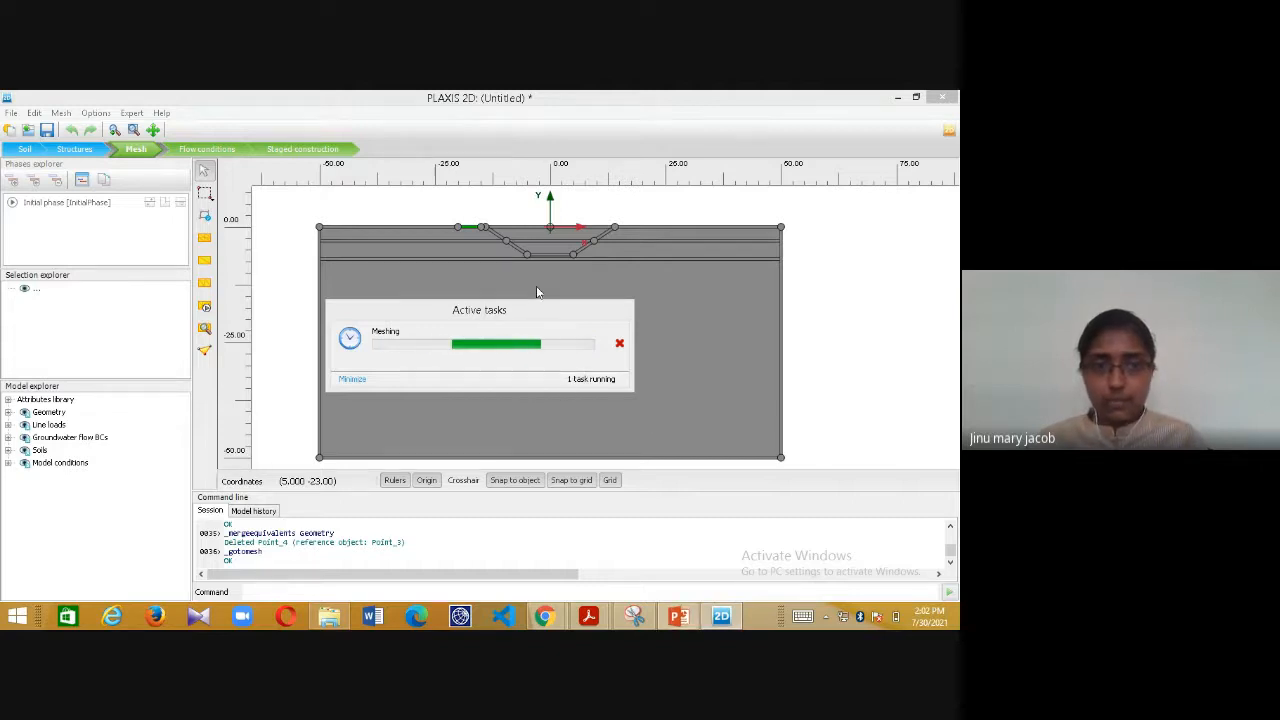
{"action": "key", "text": "alt+Tab"}
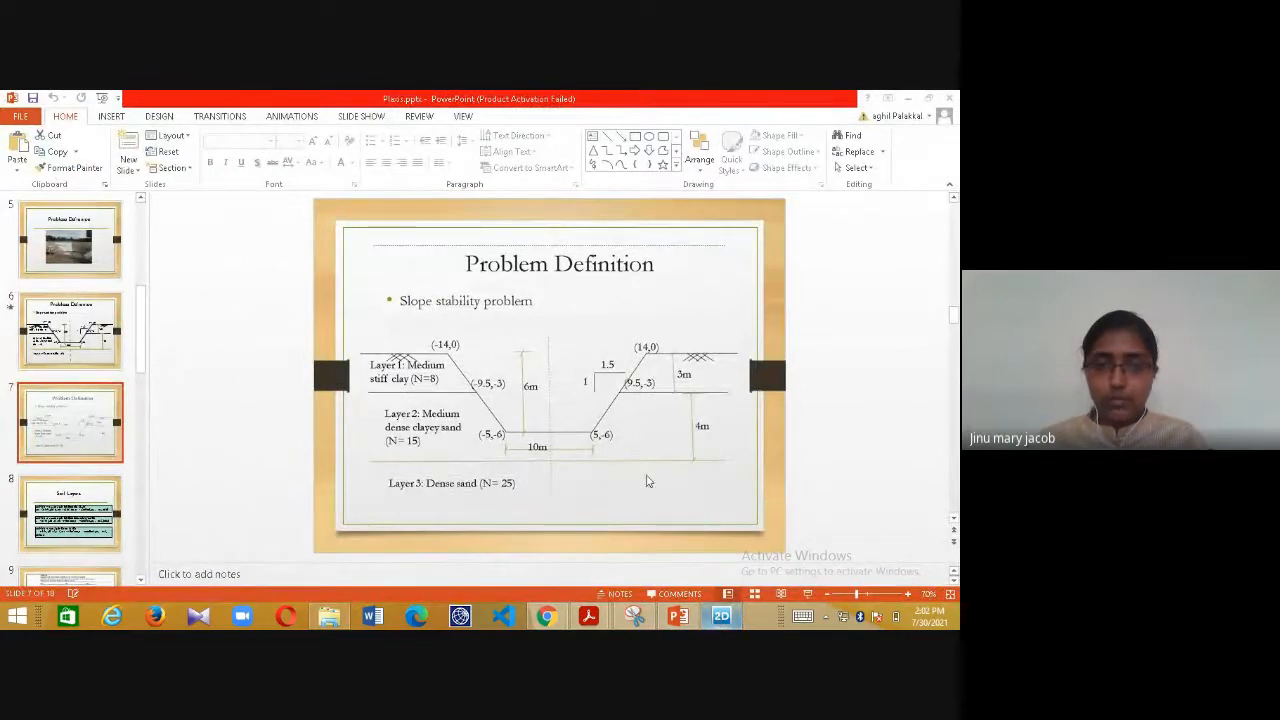
- Return to PLAXIS 2D, view the generated mesh in the Output program, inspect the elements around the excavation, and close the mesh view
{"action": "left_click", "coordinate": [720, 617]}
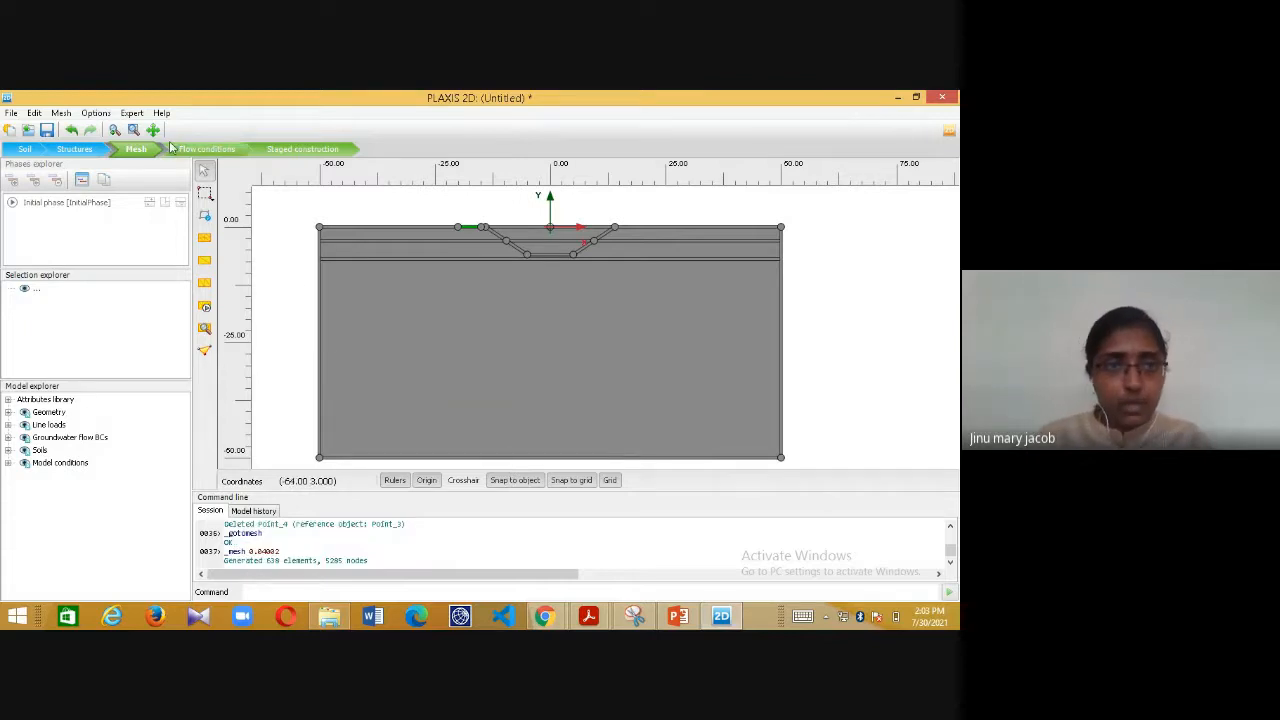
{"action": "left_click", "coordinate": [208, 333]}
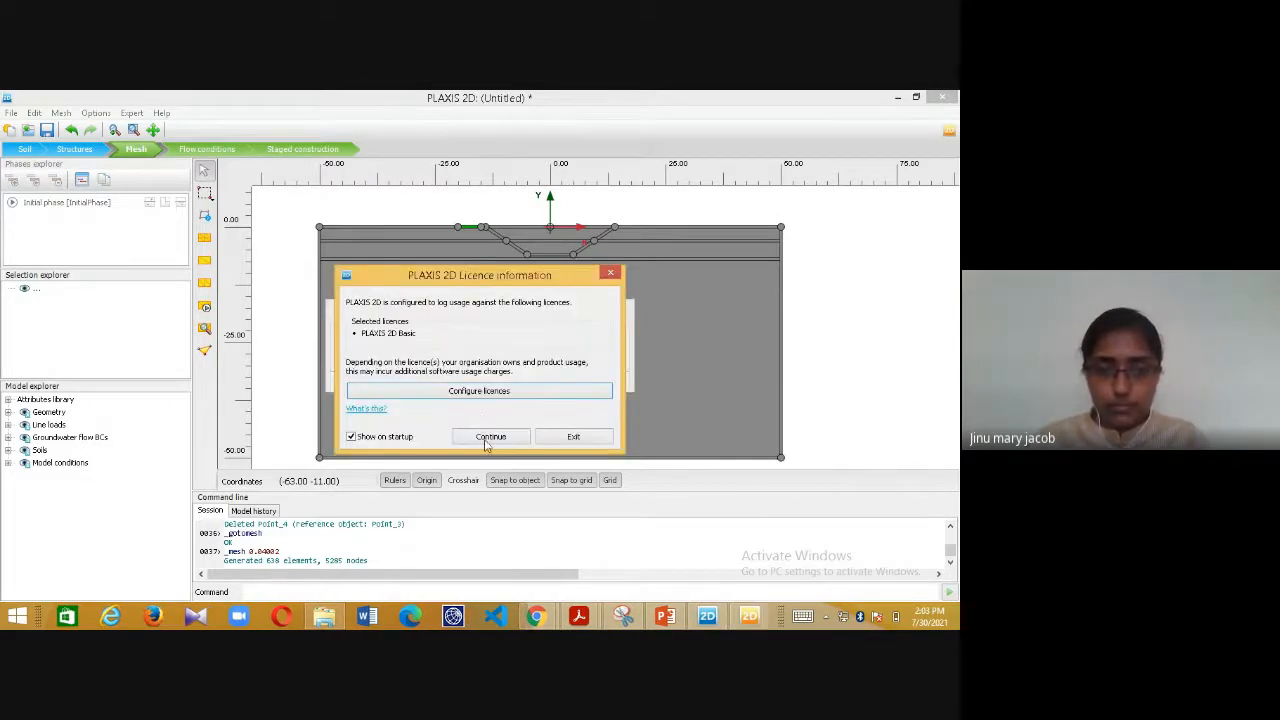
{"action": "left_click", "coordinate": [487, 441]}
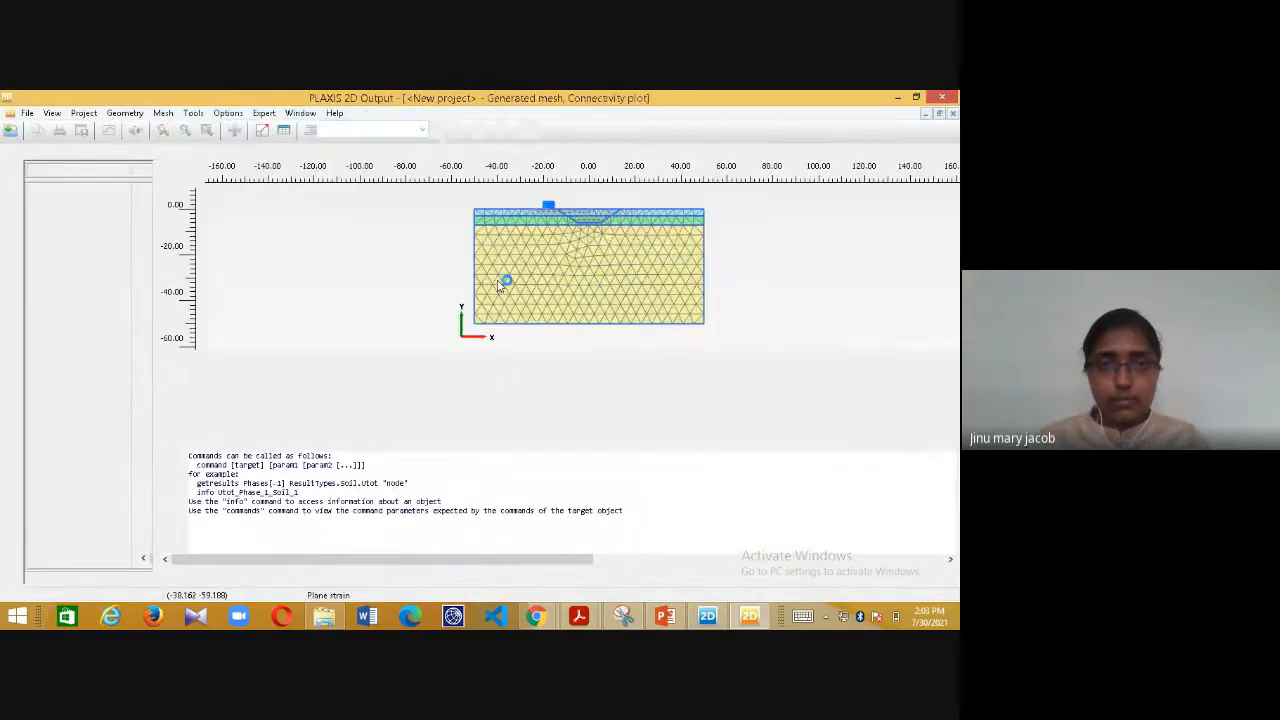
{"action": "scroll", "coordinate": [590, 210], "scroll_direction": "up", "scroll_amount": 1}
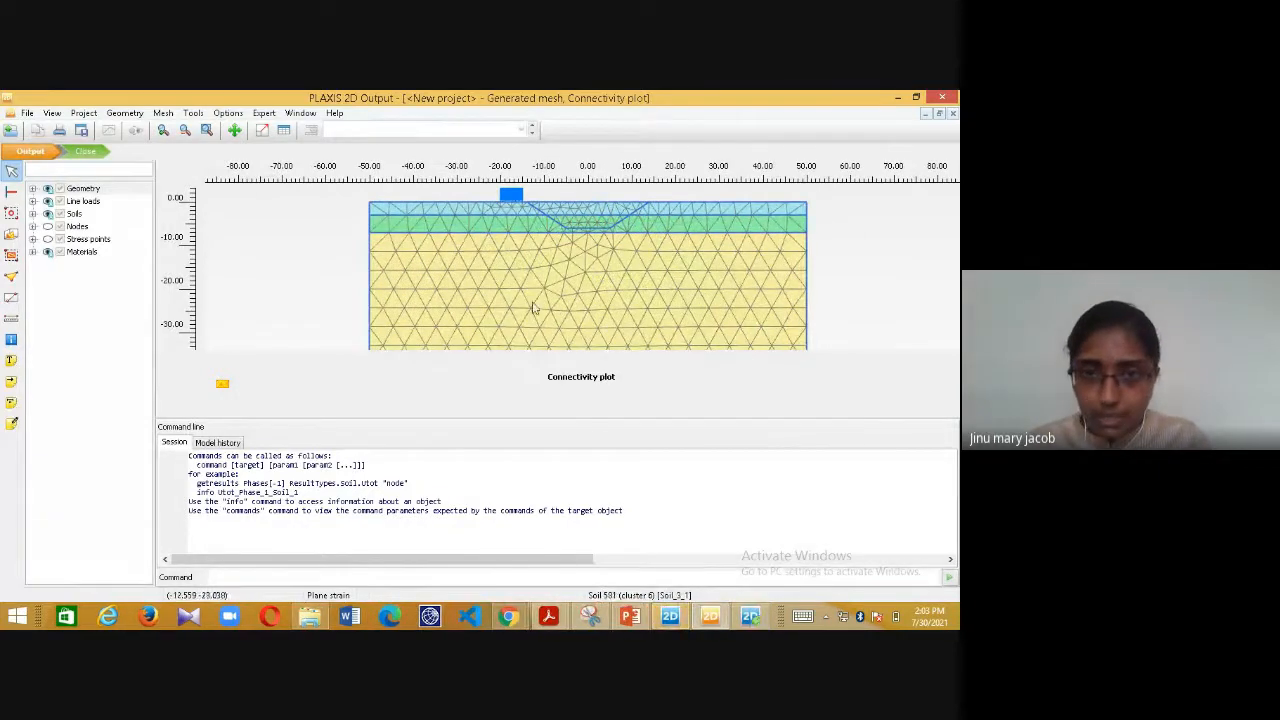
{"action": "scroll", "coordinate": [568, 232], "scroll_direction": "up", "scroll_amount": 1}
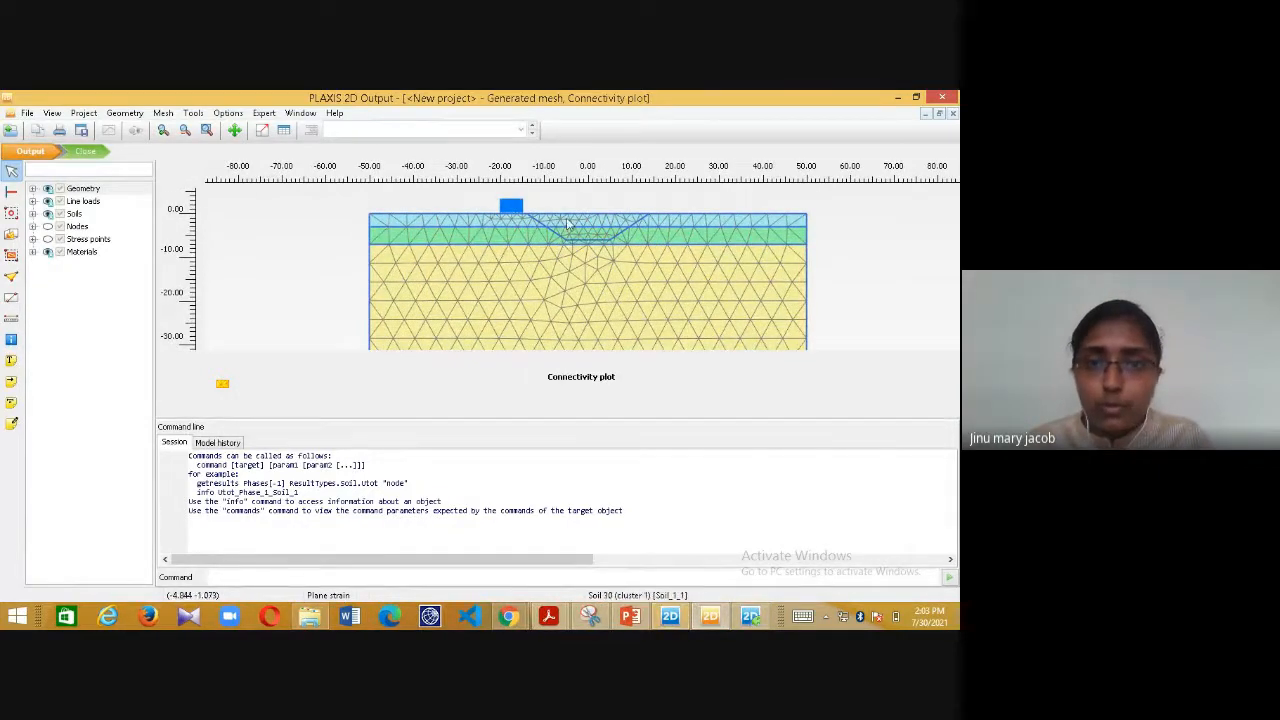
{"action": "scroll", "coordinate": [555, 220], "scroll_direction": "up", "scroll_amount": 2}
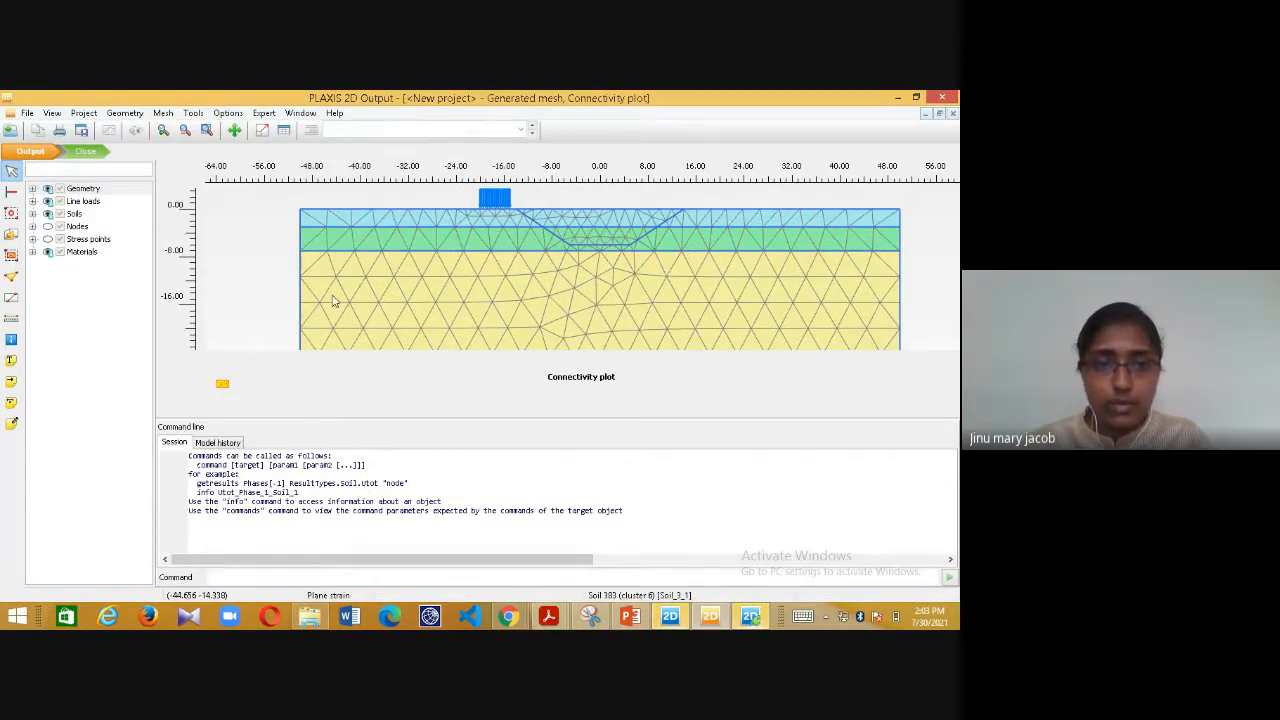
{"action": "scroll", "coordinate": [332, 300], "scroll_direction": "down", "scroll_amount": 1}
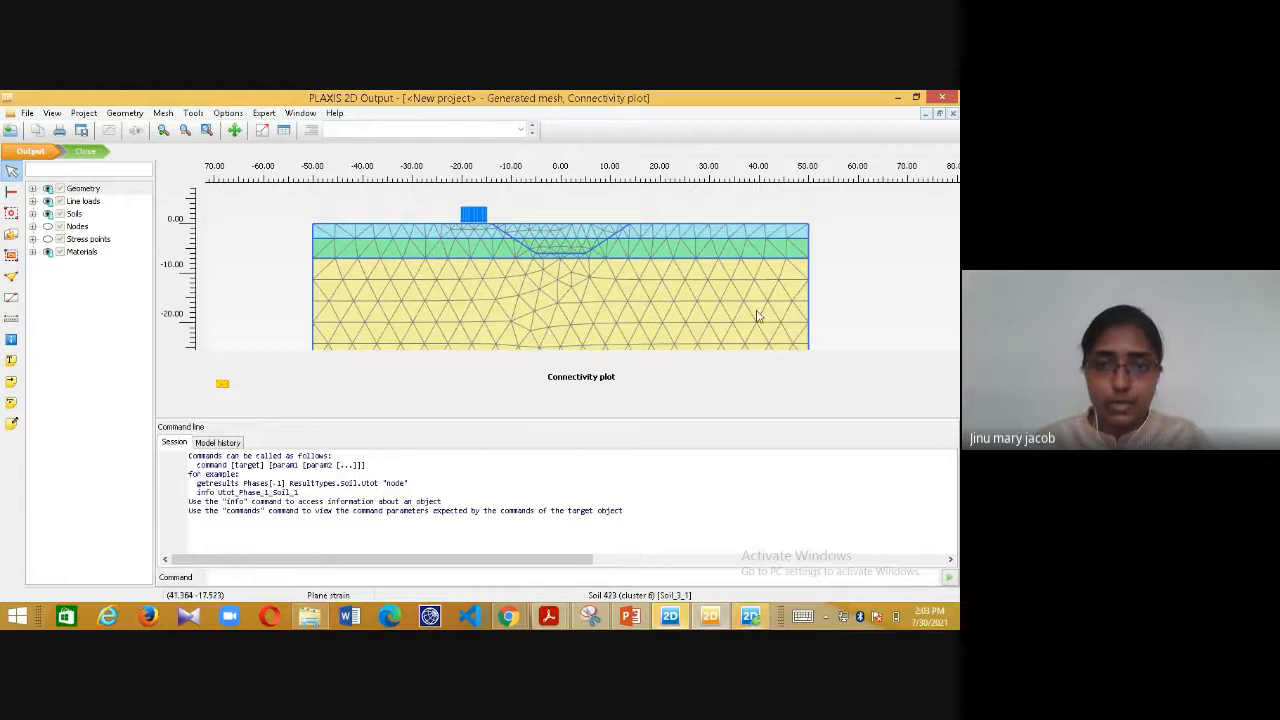
{"action": "scroll", "coordinate": [614, 288], "scroll_direction": "down", "scroll_amount": 1}
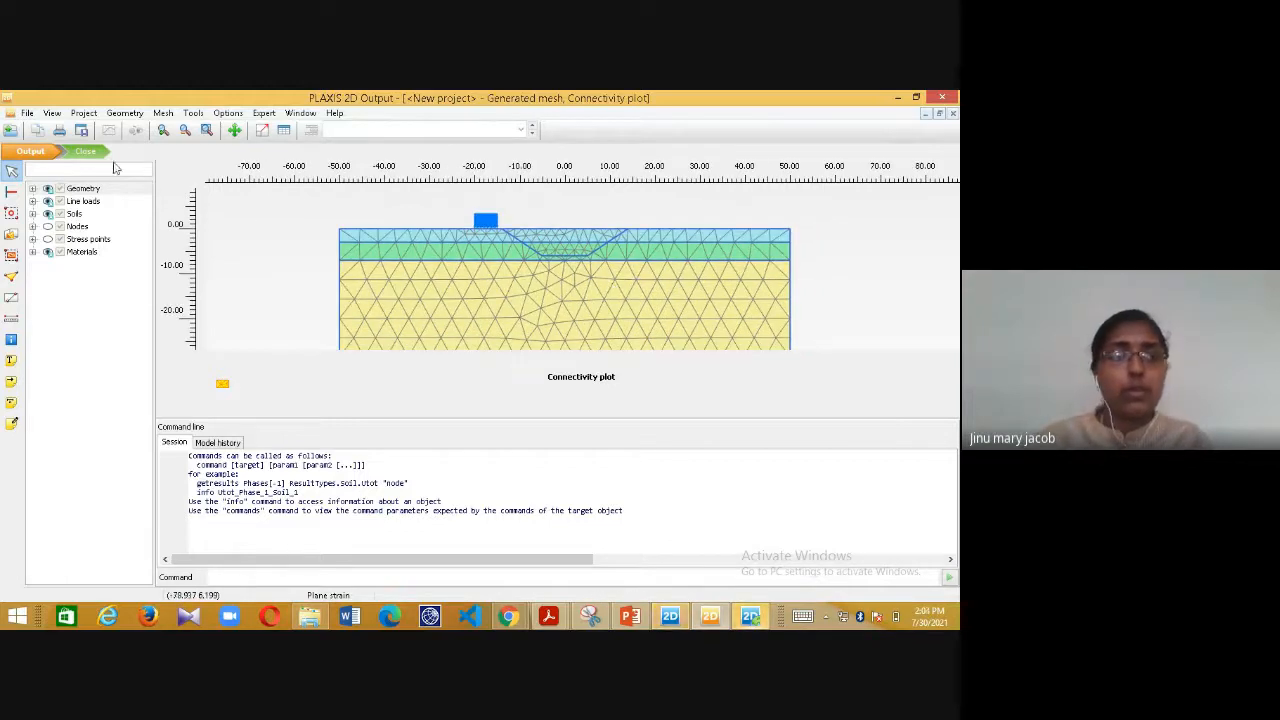
{"action": "left_click", "coordinate": [952, 113]}
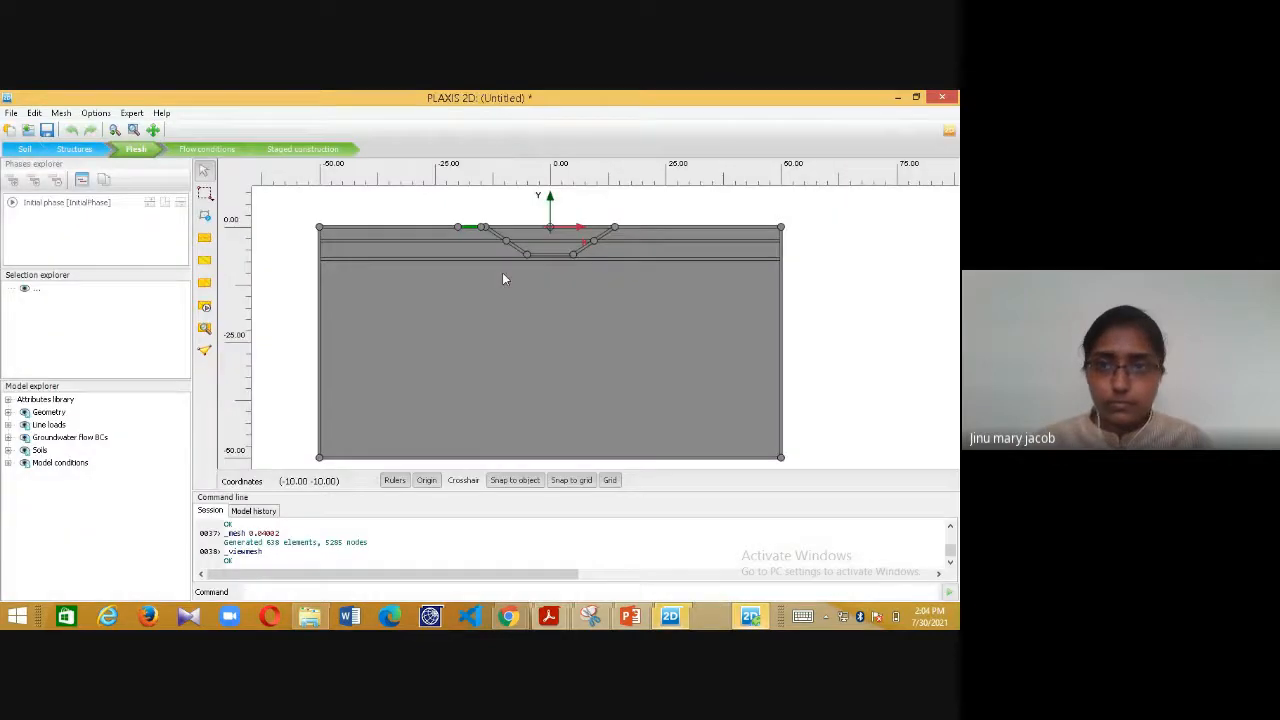
- Add a phase in Flow conditions and create a user water level through (-55, 0), (-15, 0), (-5, -7), (5, -7), (15, 0) and (55, 0)
{"action": "left_click", "coordinate": [207, 149]}
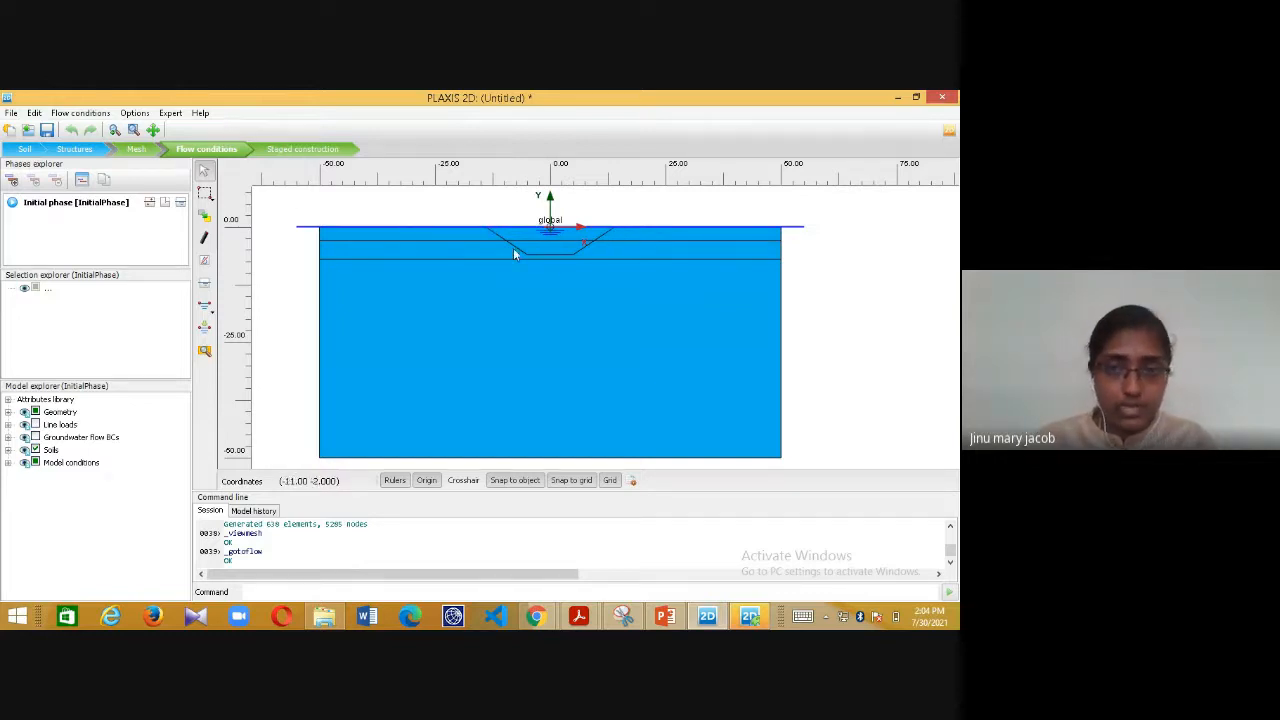
{"action": "left_click", "coordinate": [12, 180]}
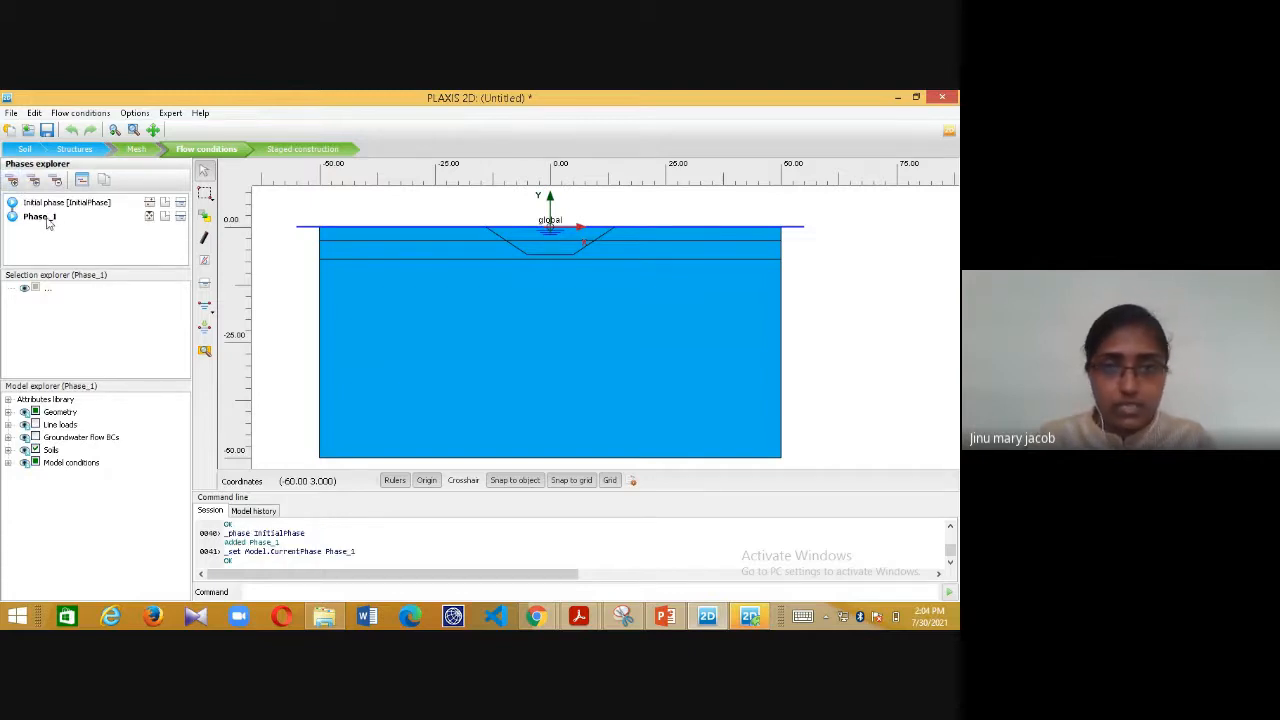
{"action": "left_click", "coordinate": [204, 310]}
{"action": "left_click", "coordinate": [240, 307]}
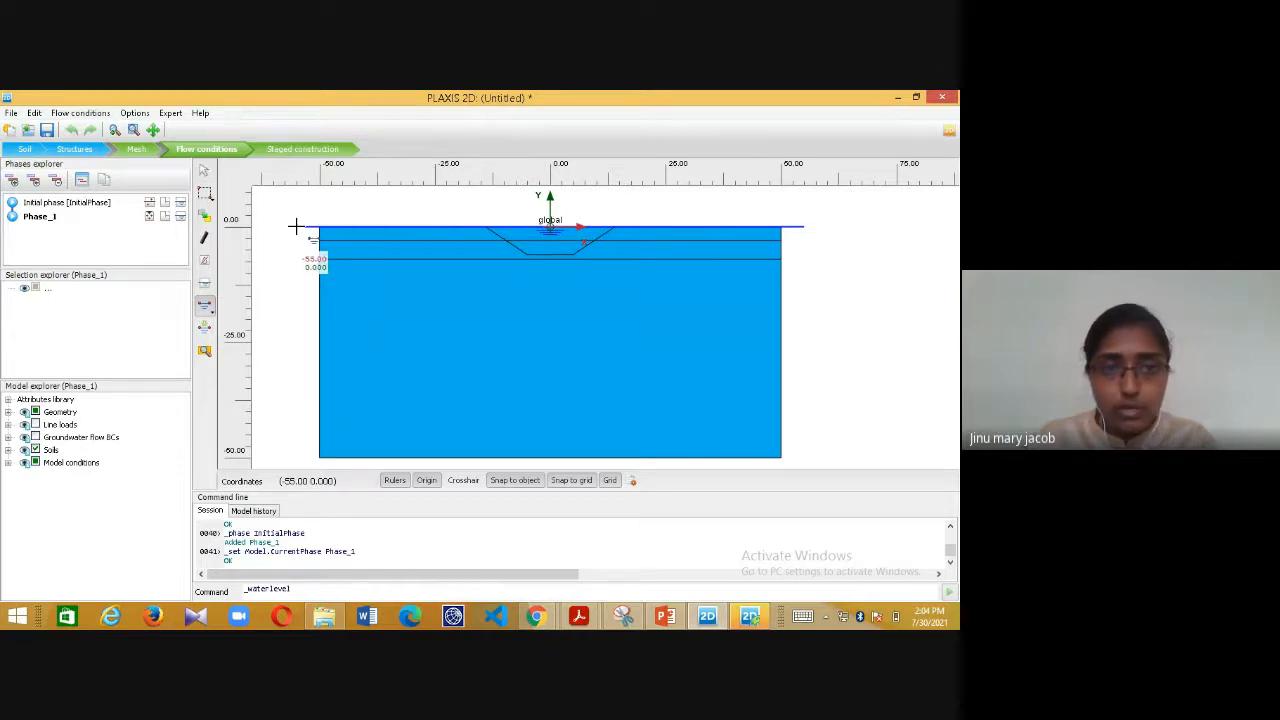
{"action": "left_click", "coordinate": [295, 227]}
{"action": "left_click", "coordinate": [481, 227]}
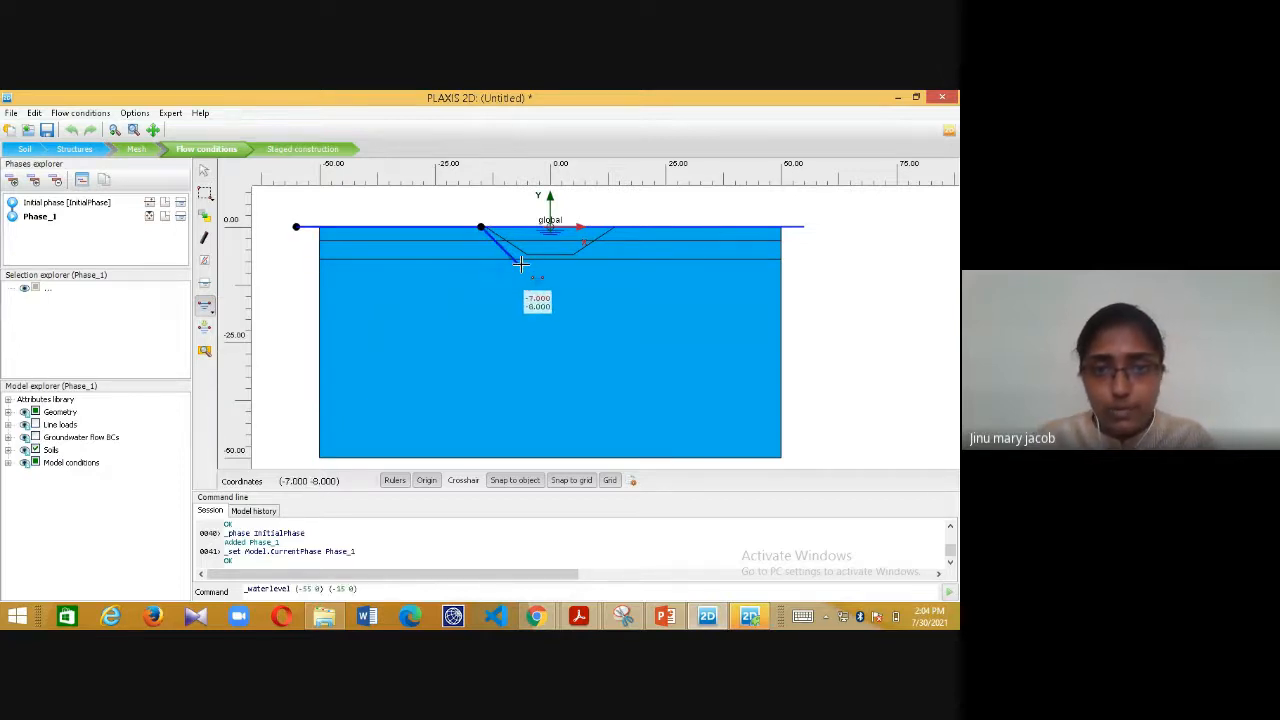
{"action": "left_click", "coordinate": [527, 259]}
{"action": "left_click", "coordinate": [573, 259]}
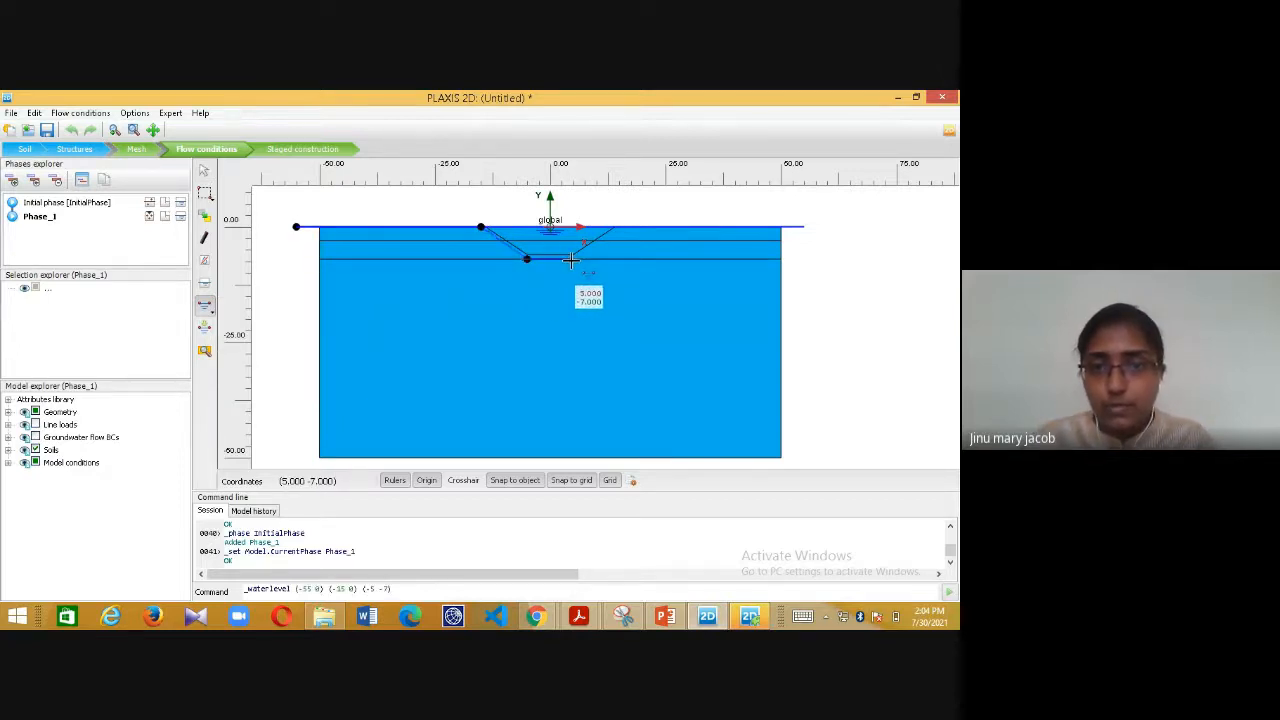
{"action": "left_click", "coordinate": [620, 227]}
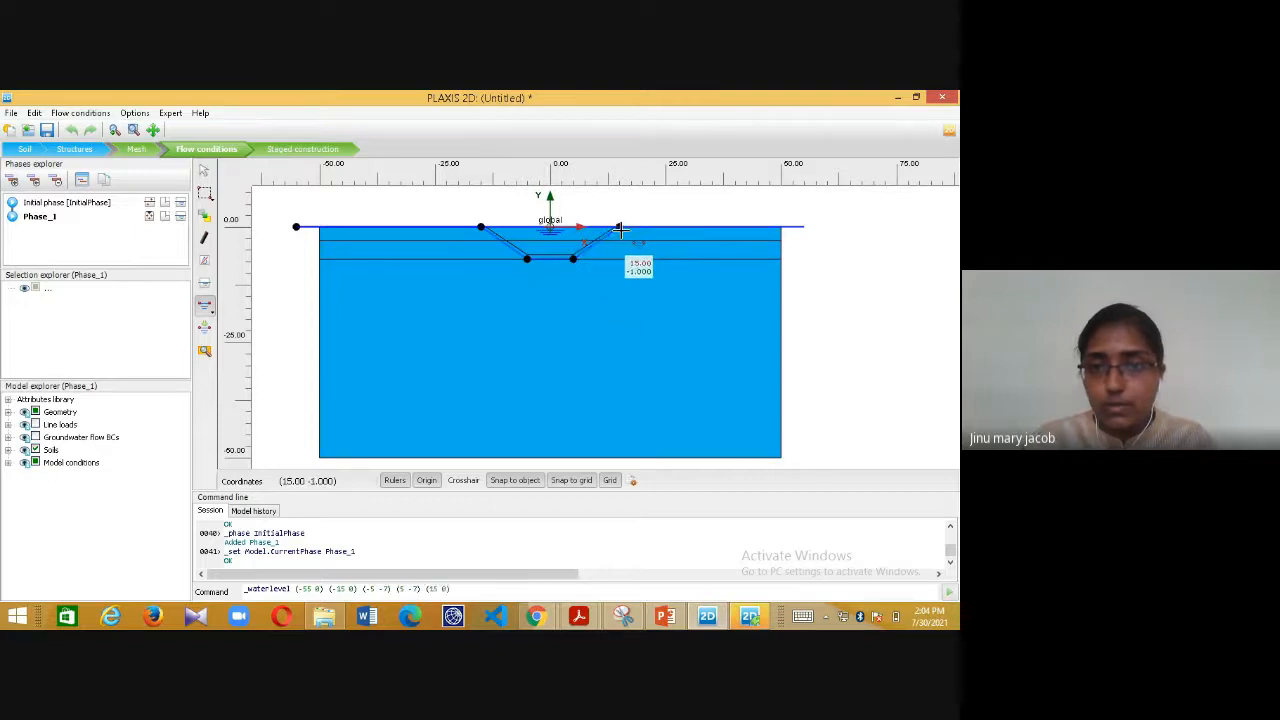
{"action": "left_click", "coordinate": [804, 227]}
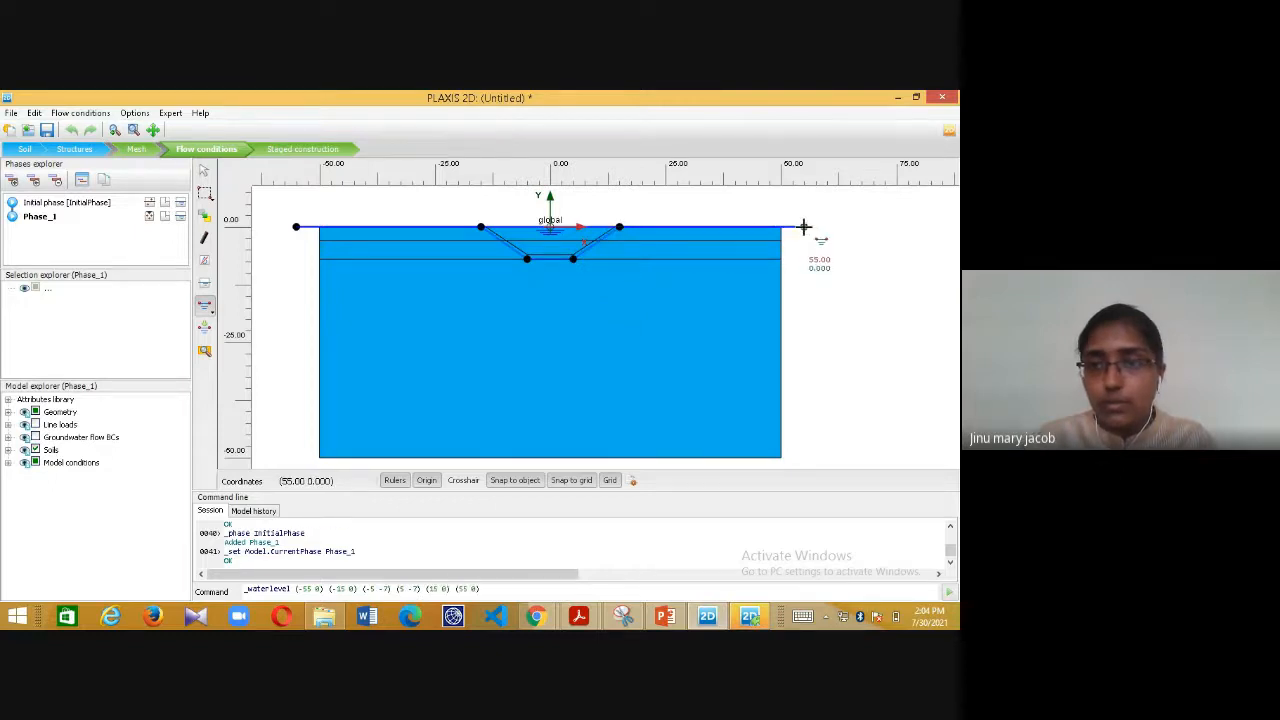
{"action": "right_click", "coordinate": [804, 227]}
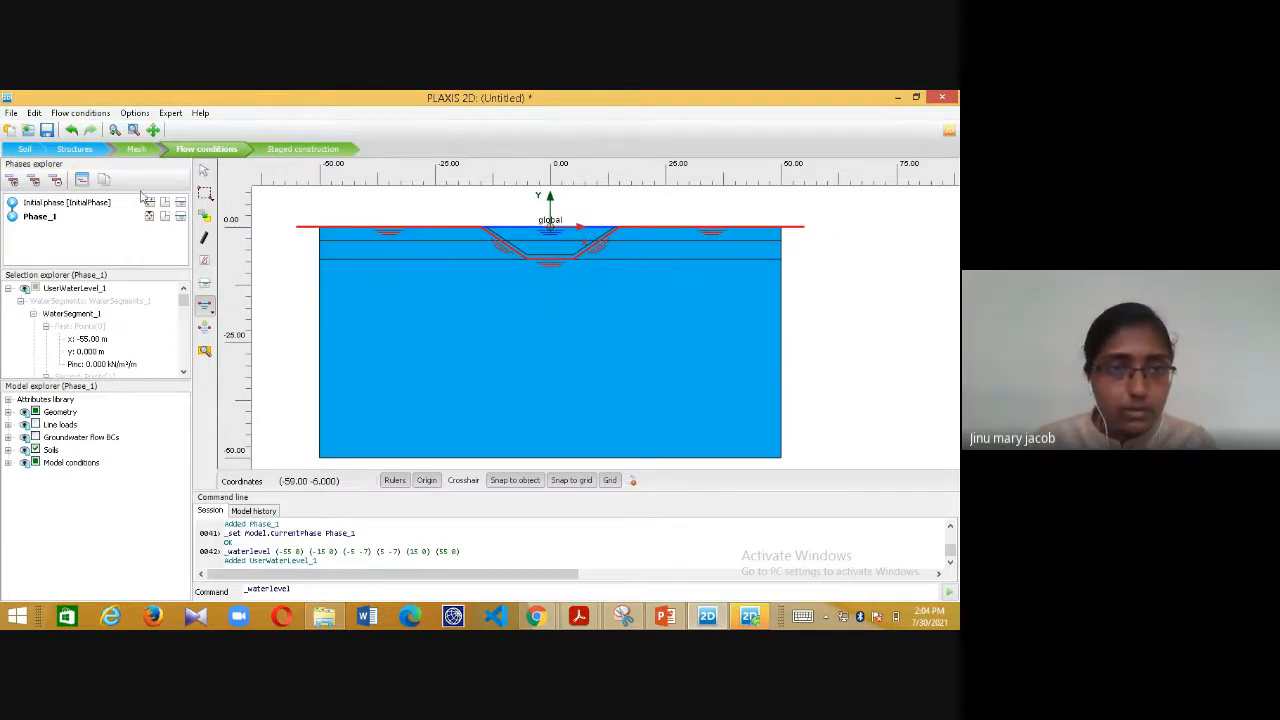
- Set the x coordinate of the first point of the water level's left sloping segment to -14.5 m
{"action": "left_click", "coordinate": [204, 171]}
{"action": "left_click", "coordinate": [506, 250]}
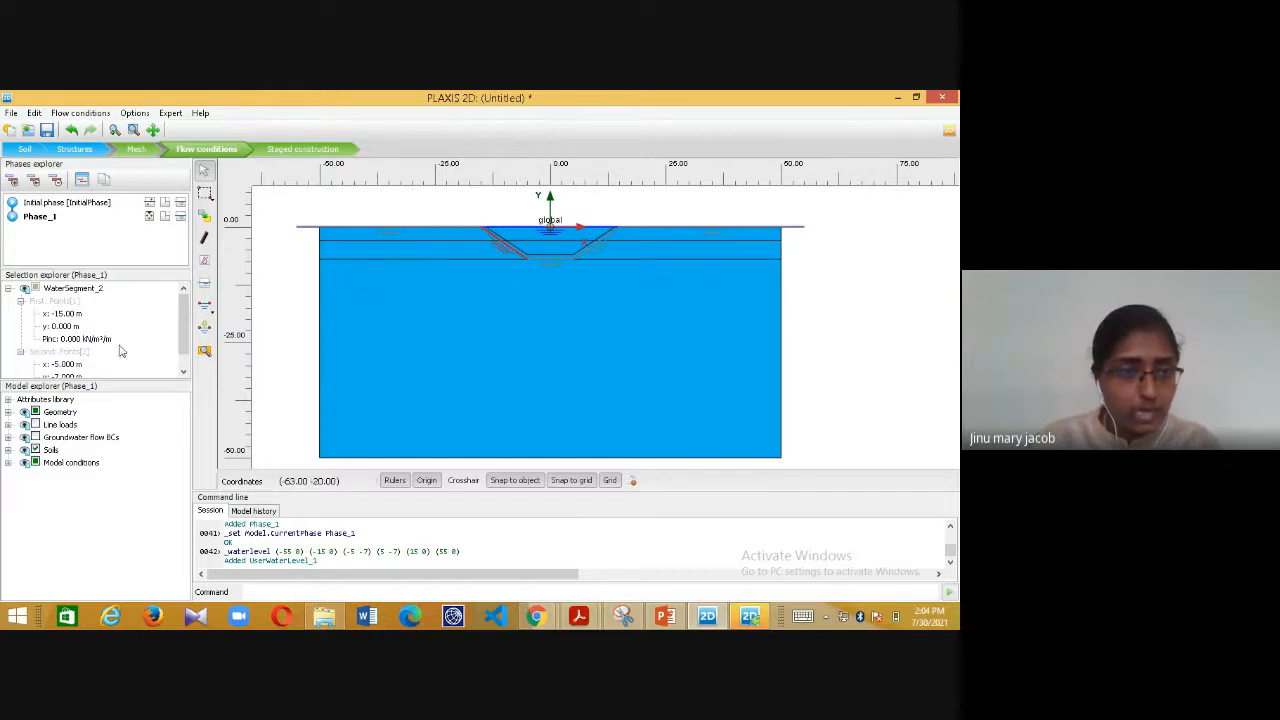
{"action": "left_click", "coordinate": [77, 314]}
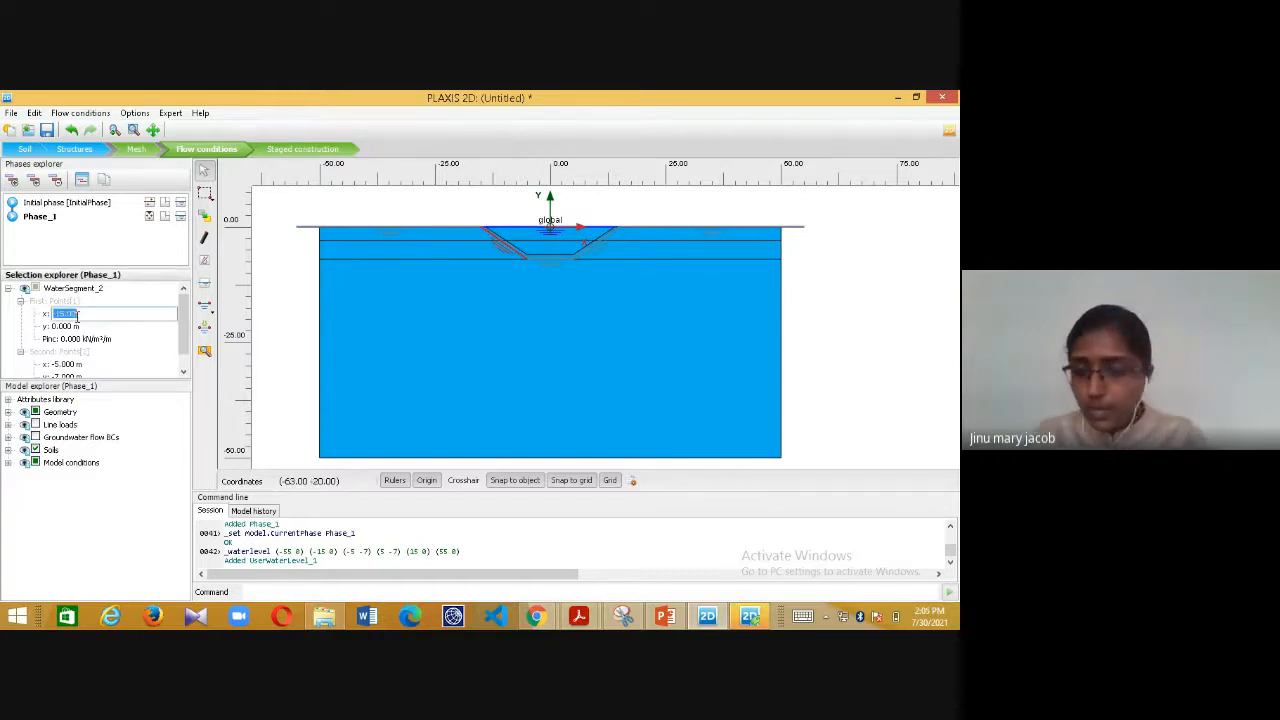
{"action": "type", "text": "-14"}
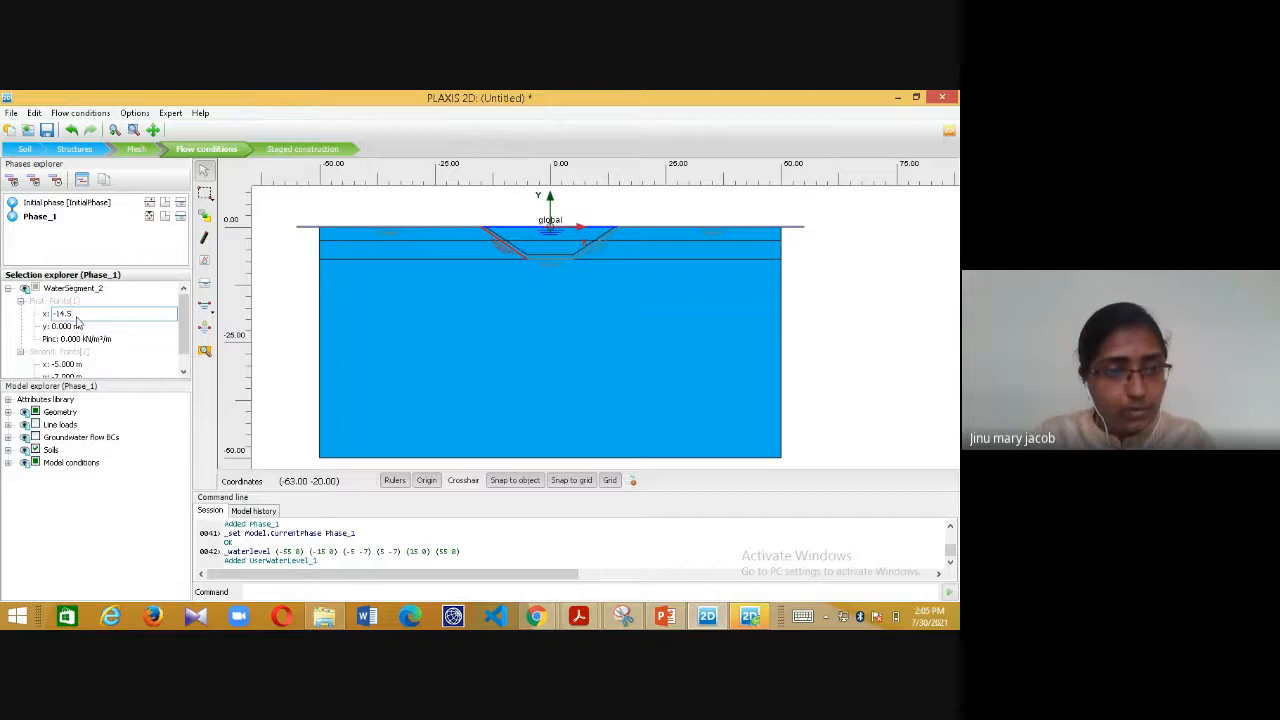
{"action": "type", "text": ".5"}
{"action": "key", "text": "Return"}
{"action": "scroll", "coordinate": [168, 335], "scroll_direction": "down", "scroll_amount": 1}
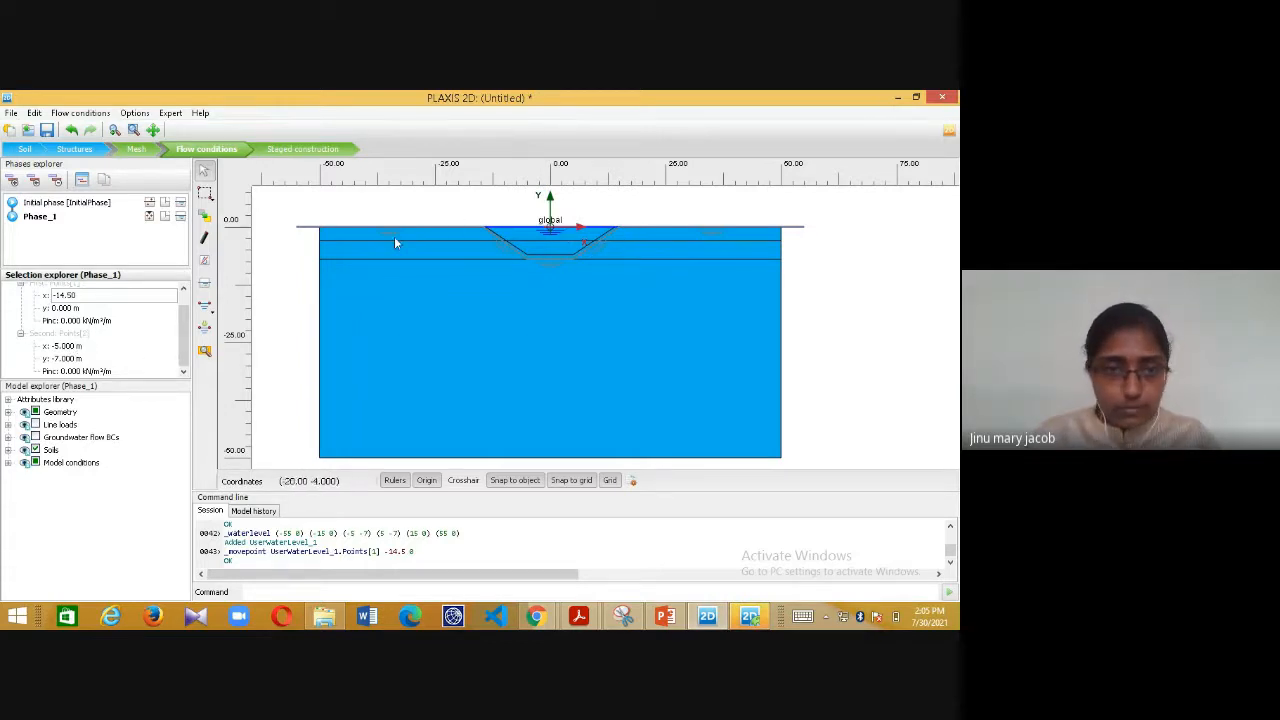
- Make the user-drawn water level global for Phase_1, and add another phase following it
{"action": "left_click", "coordinate": [508, 254]}
{"action": "left_click", "coordinate": [520, 259]}
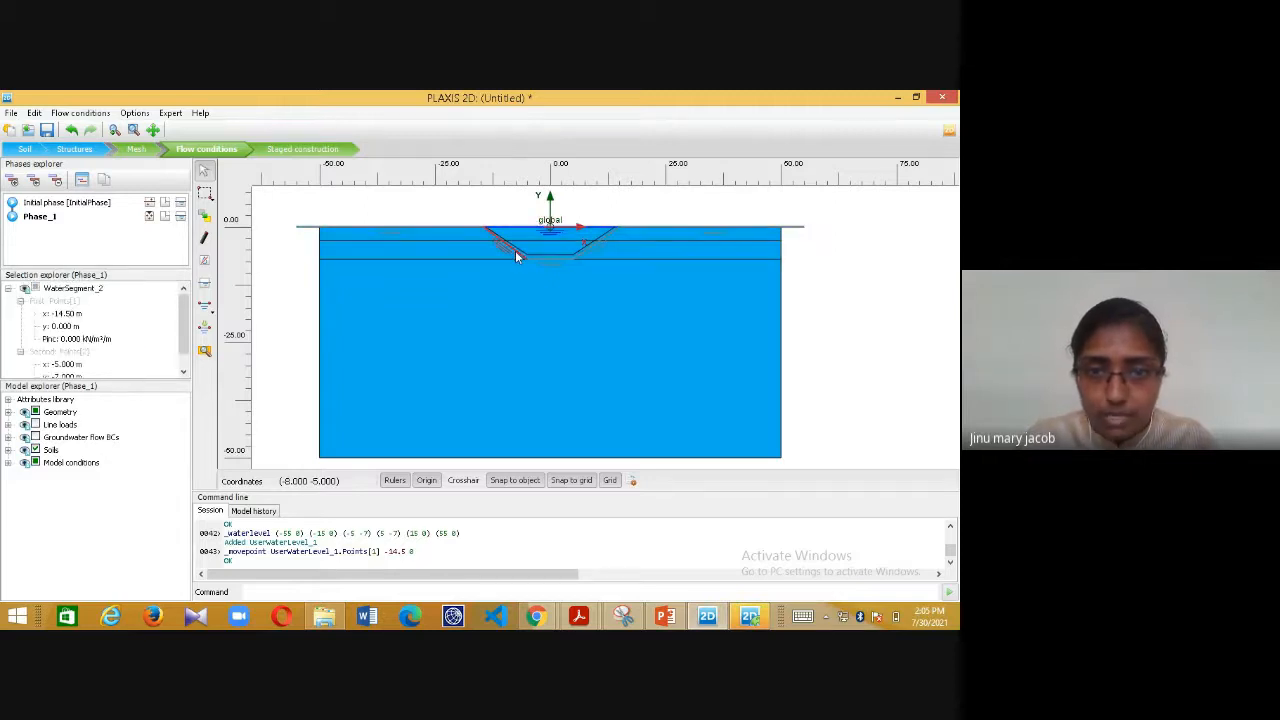
{"action": "right_click", "coordinate": [515, 252]}
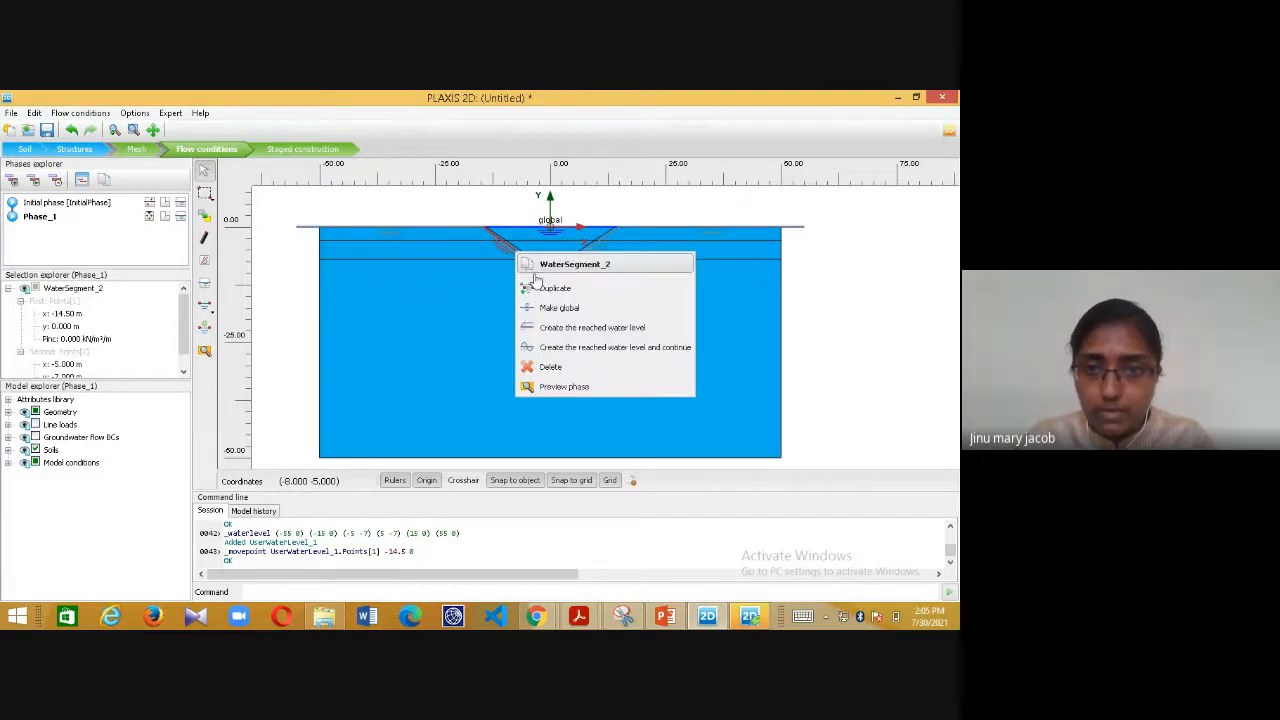
{"action": "left_click", "coordinate": [560, 309]}
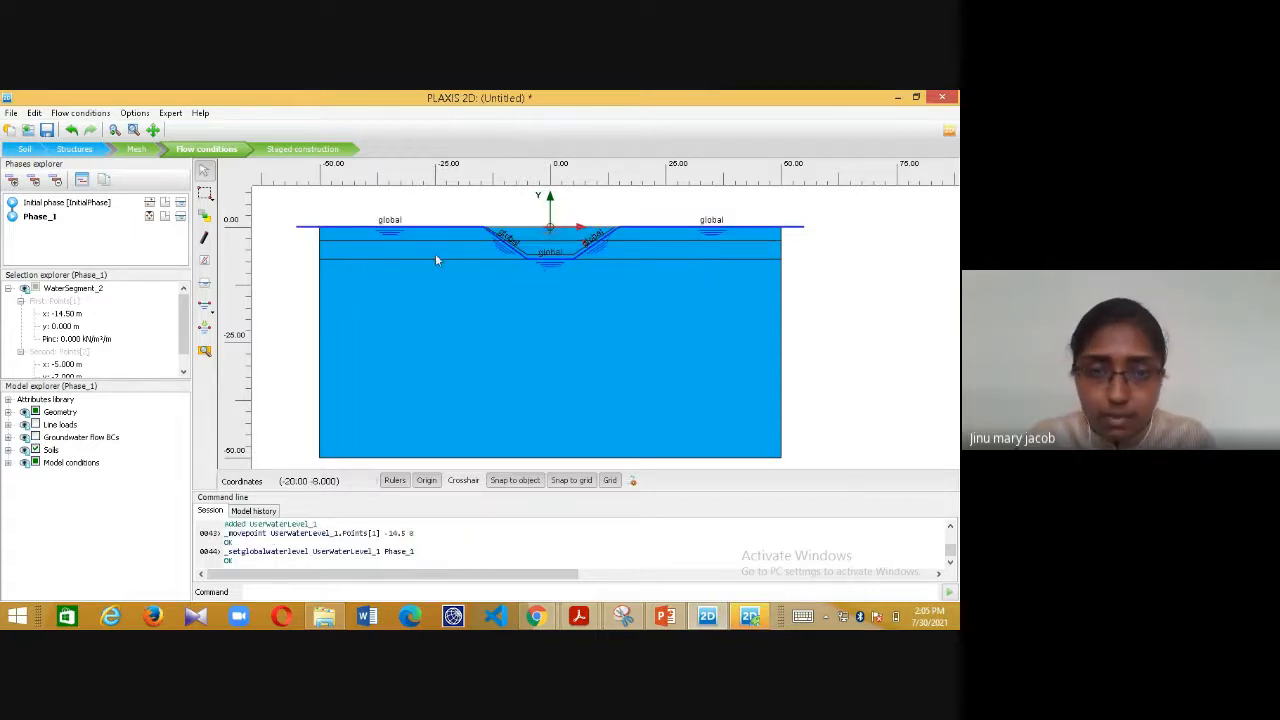
{"action": "left_click", "coordinate": [12, 180]}
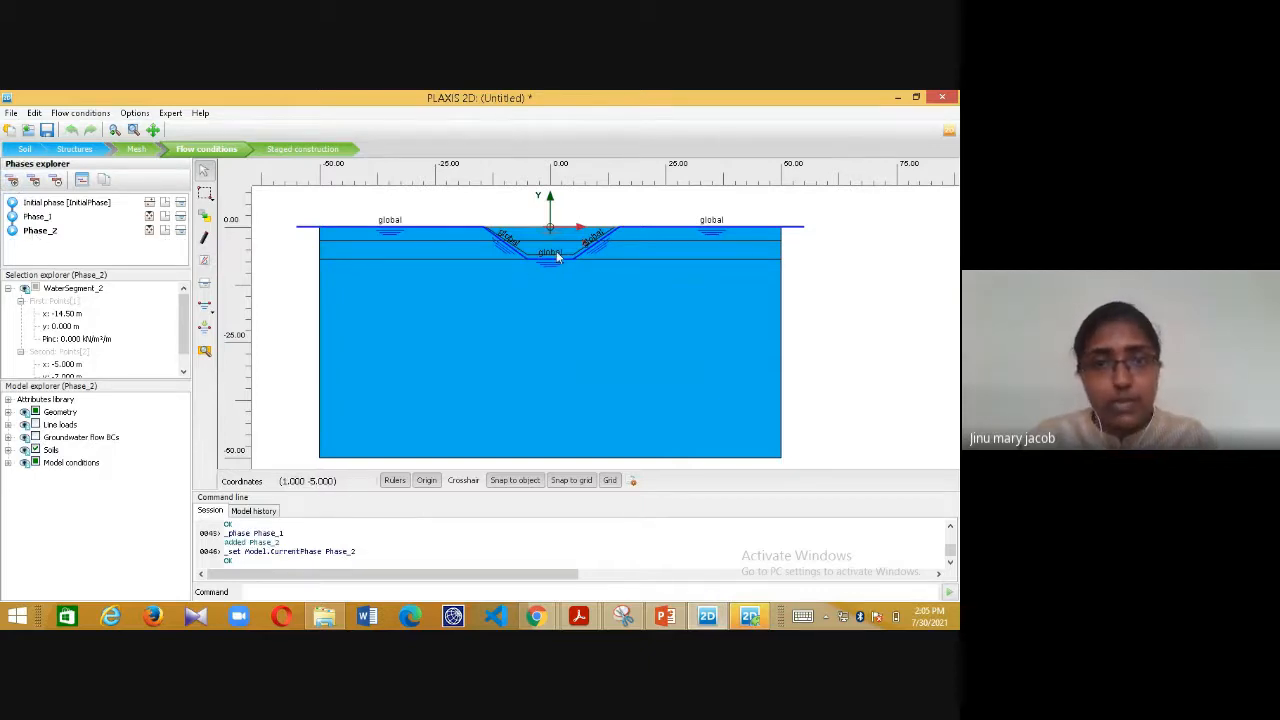
- Compare the water levels assigned to the initial phase and Phase_1 in the flow conditions
{"action": "left_click", "coordinate": [70, 204]}
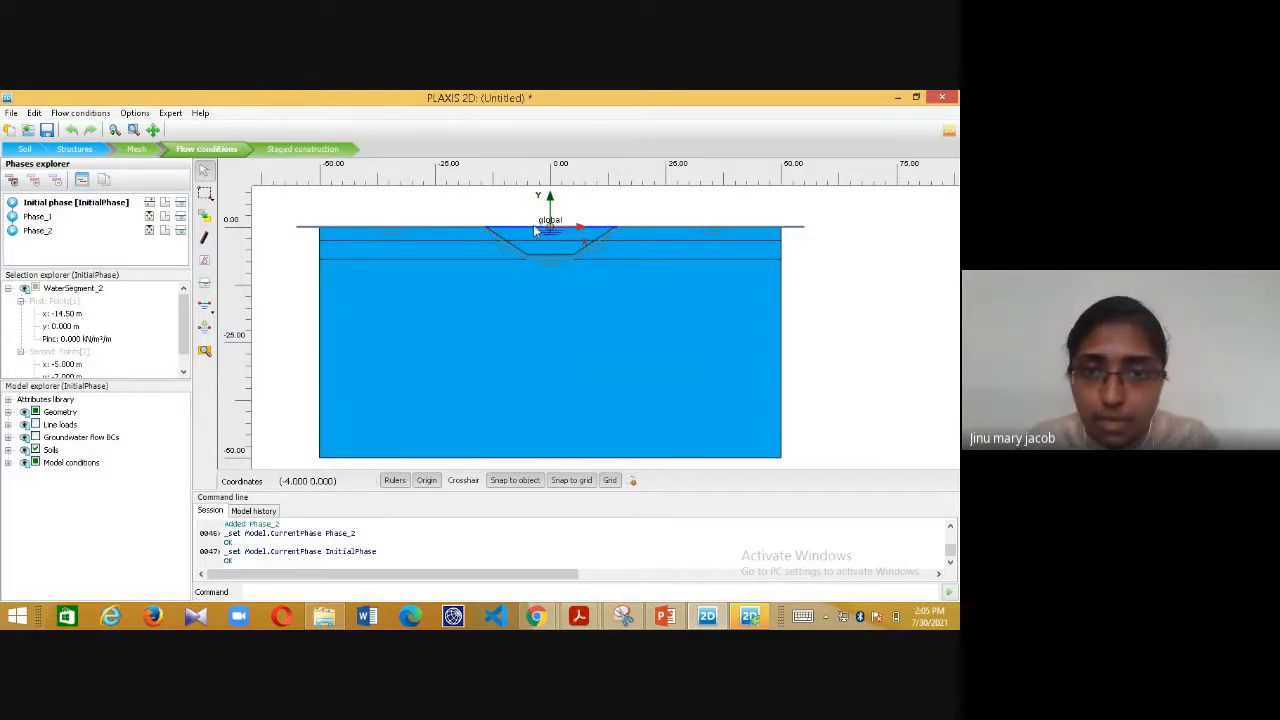
{"action": "left_click", "coordinate": [447, 227]}
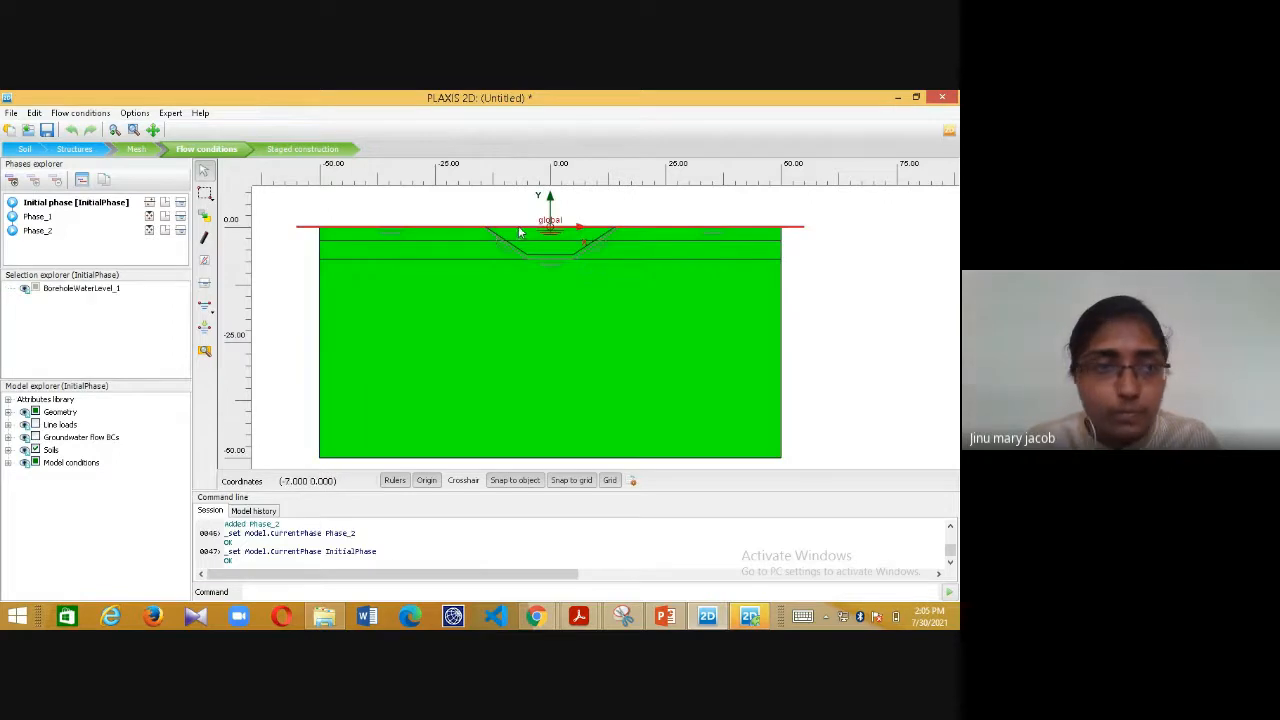
{"action": "left_click", "coordinate": [48, 219]}
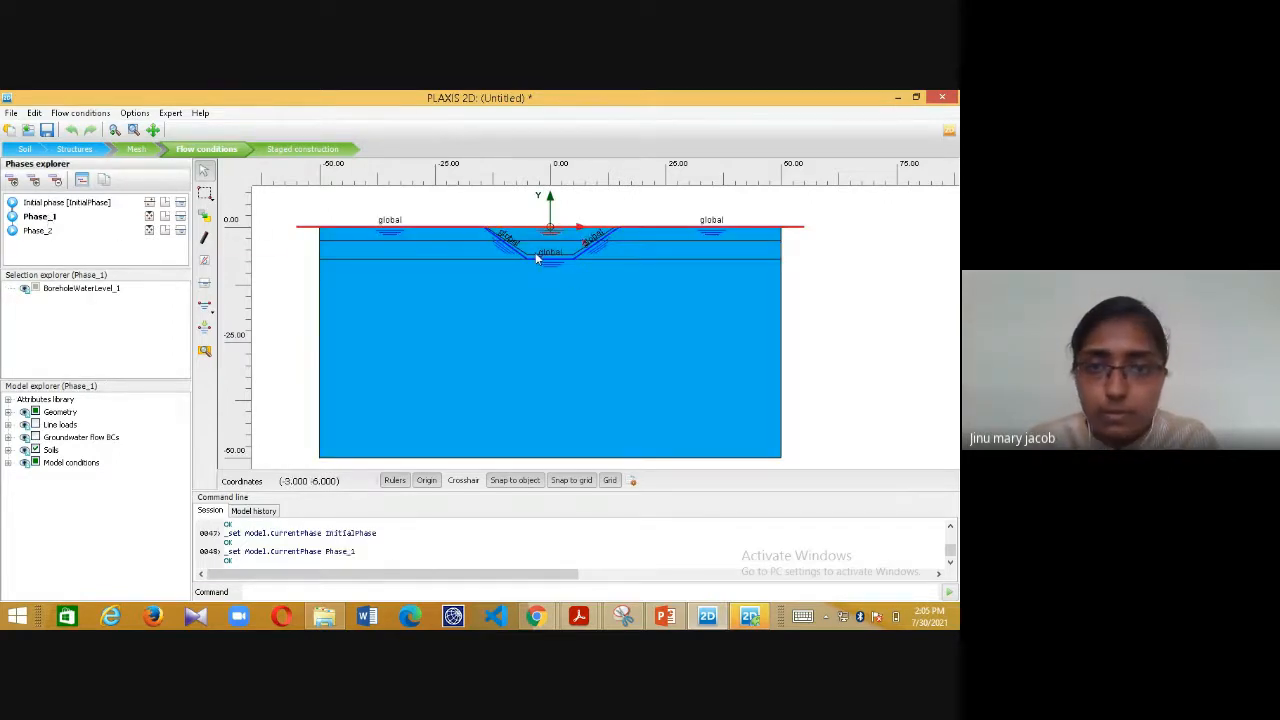
{"action": "left_click", "coordinate": [525, 258]}
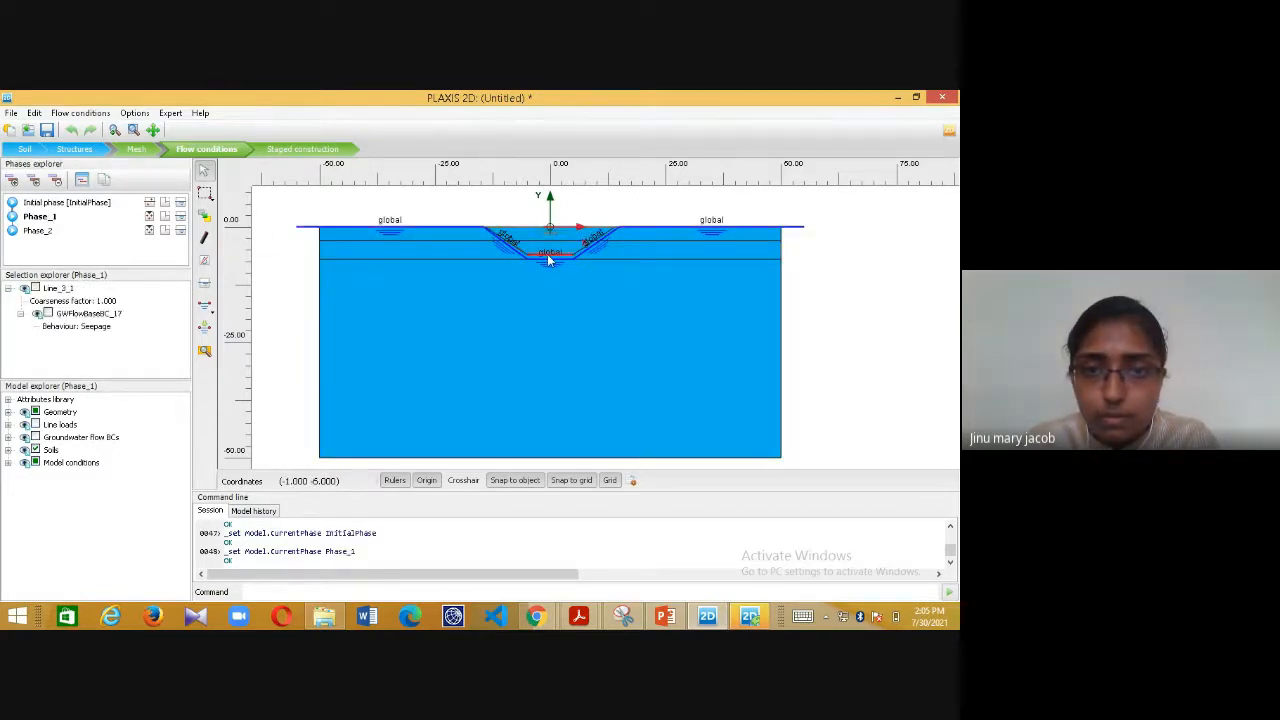
{"action": "right_click", "coordinate": [547, 254]}
{"action": "left_click", "coordinate": [381, 231]}
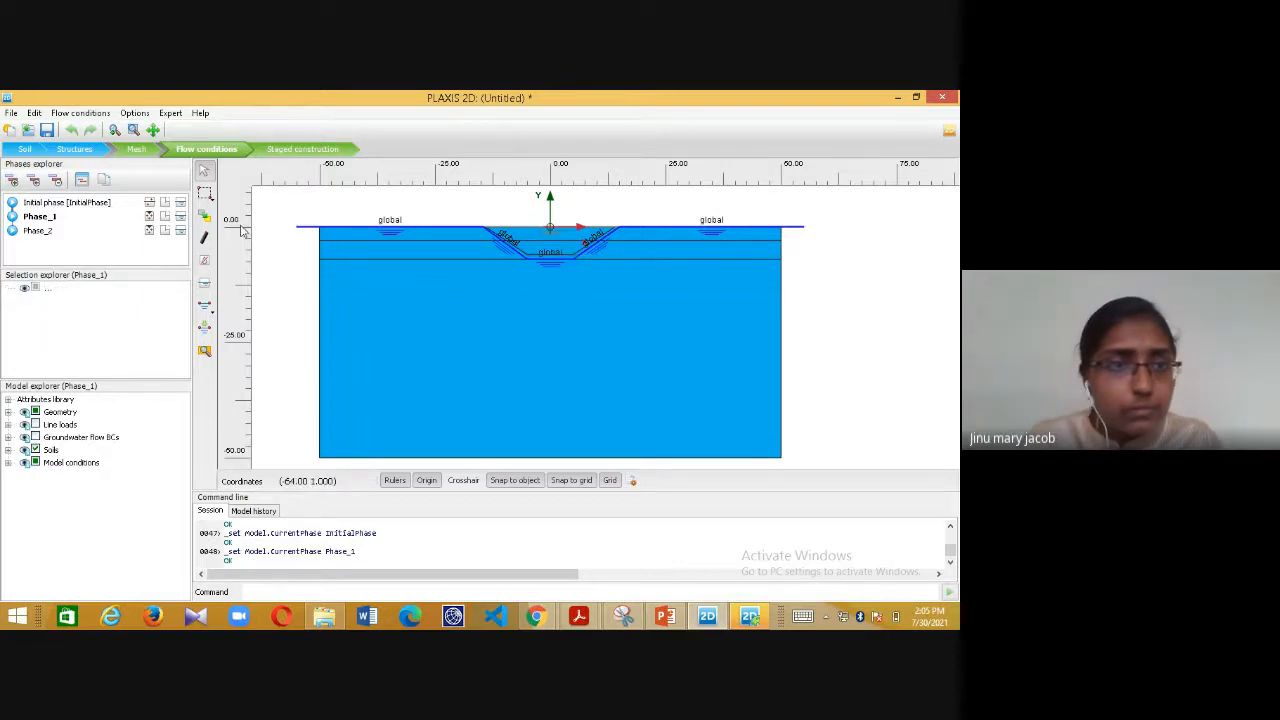
- Switch to Staged construction with the initial phase selected, checking that phase's water level in Flow conditions
{"action": "left_click", "coordinate": [277, 150]}
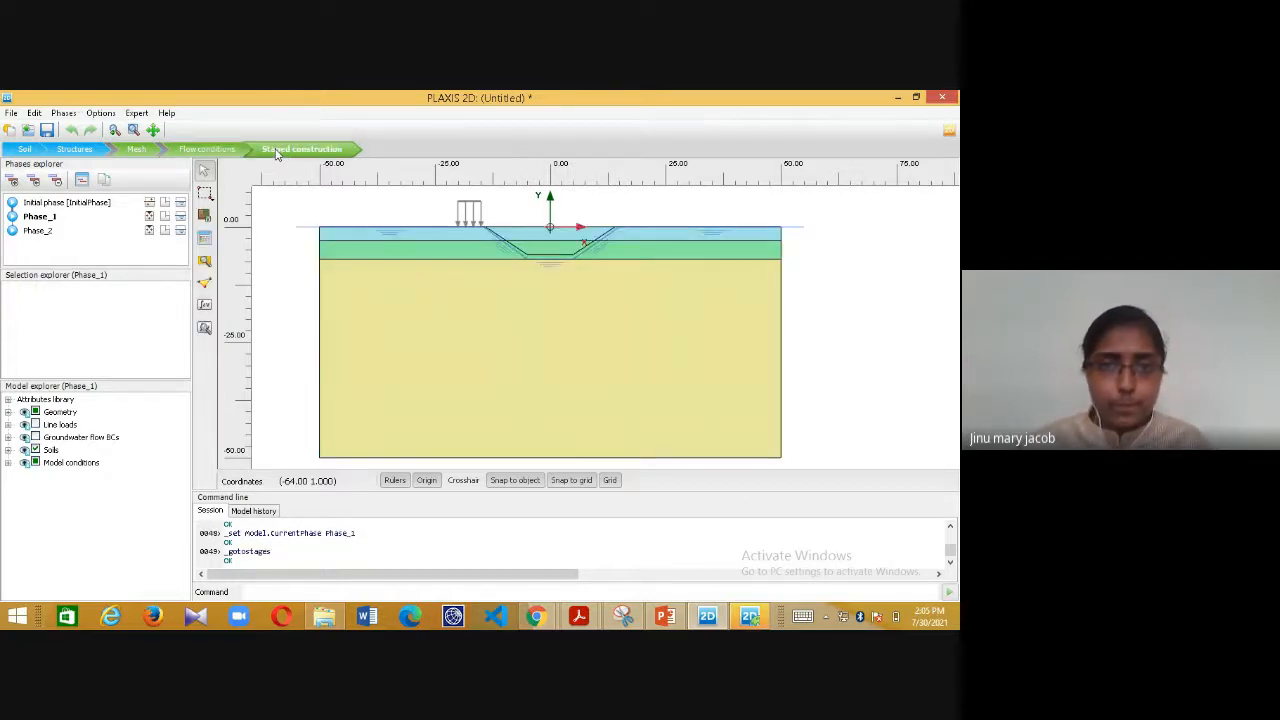
{"action": "left_click", "coordinate": [44, 203]}
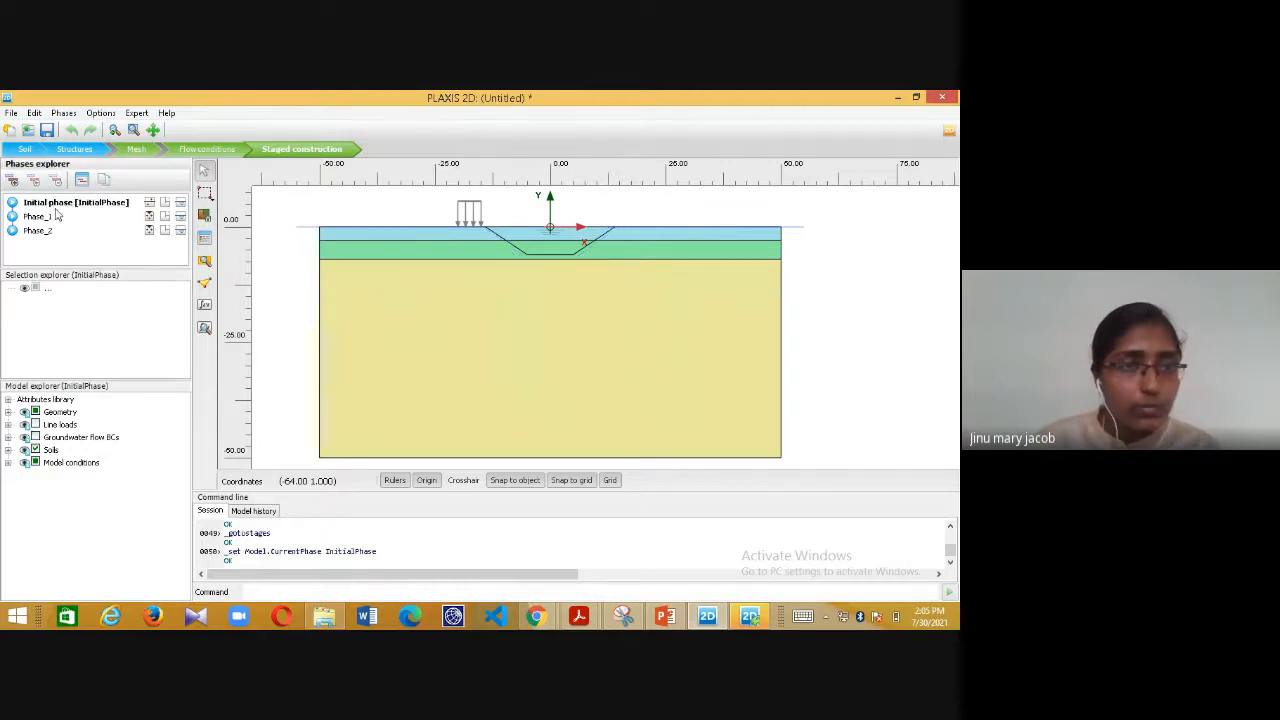
{"action": "left_click", "coordinate": [194, 149]}
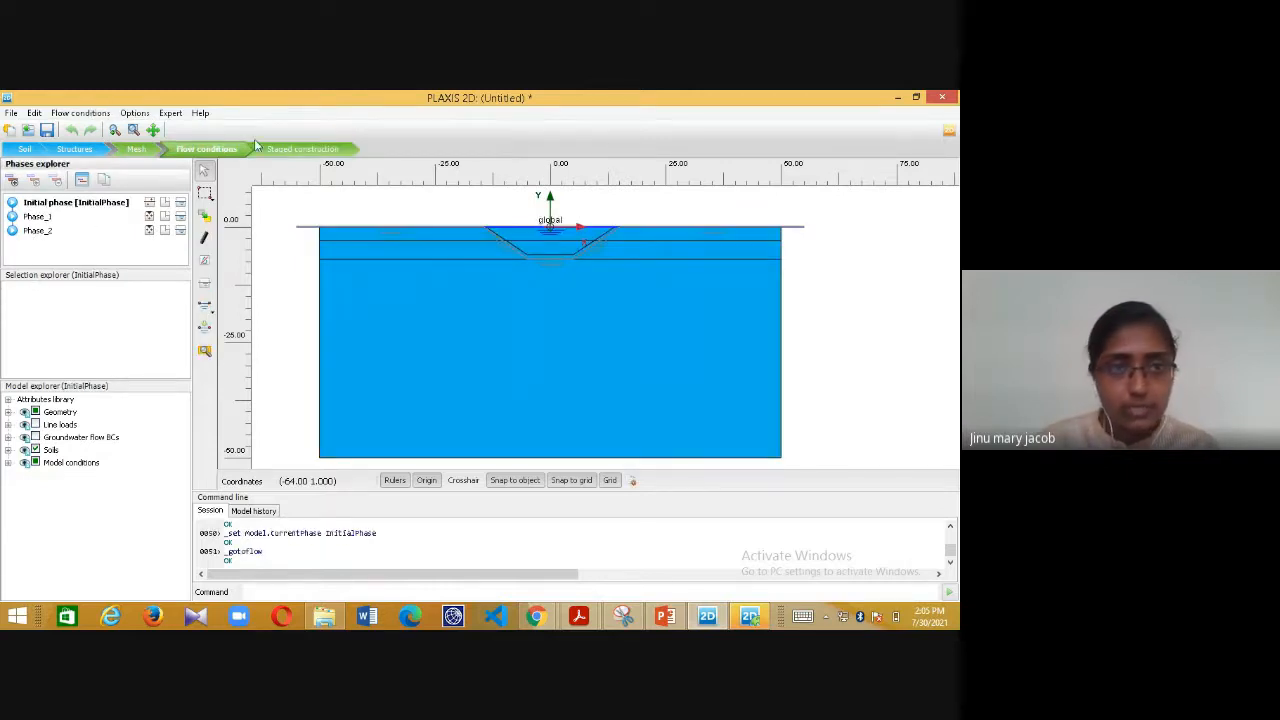
{"action": "left_click", "coordinate": [264, 152]}
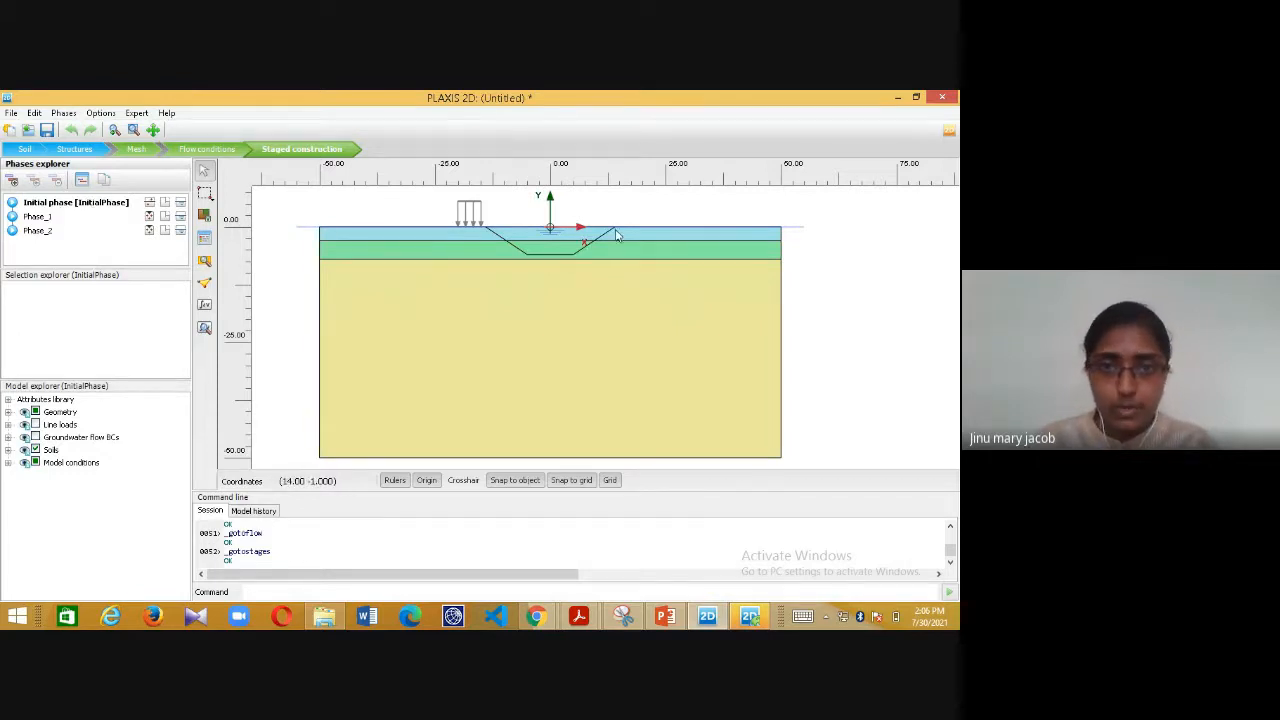
- Open the initial phase's settings and review its calculation type options, keeping K0 procedure
{"action": "double_click", "coordinate": [92, 206]}
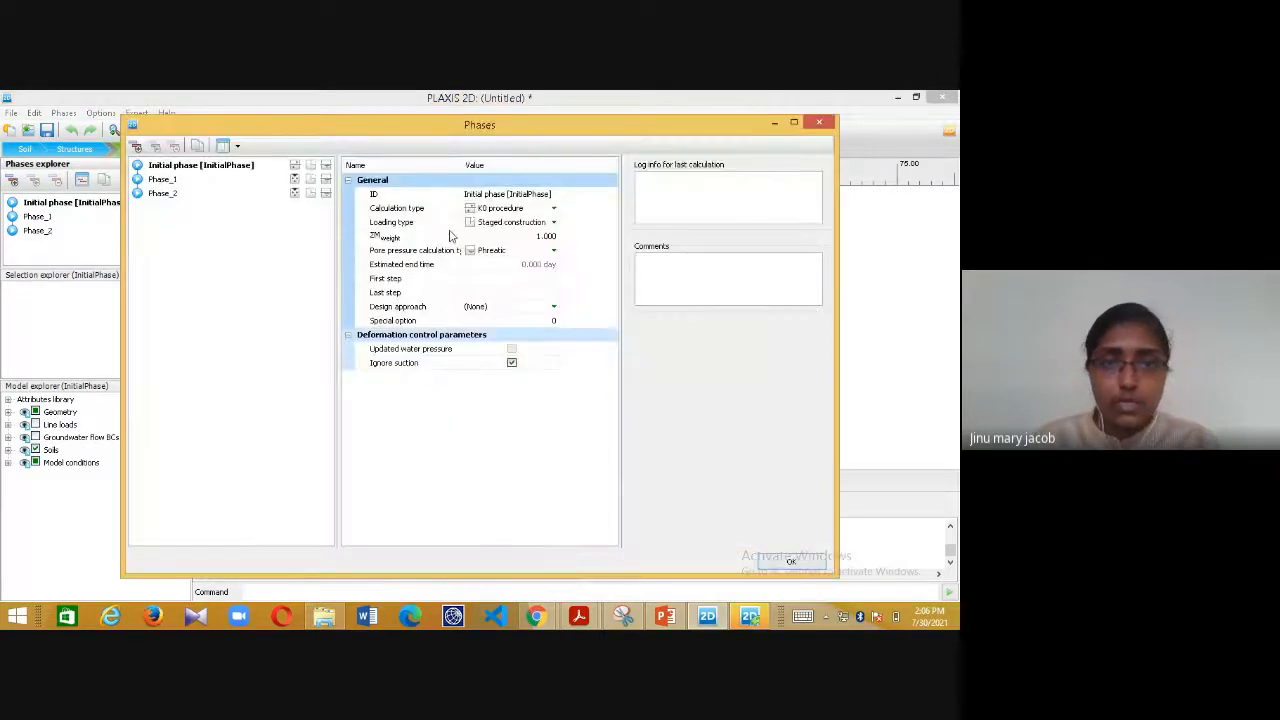
{"action": "left_click", "coordinate": [519, 210]}
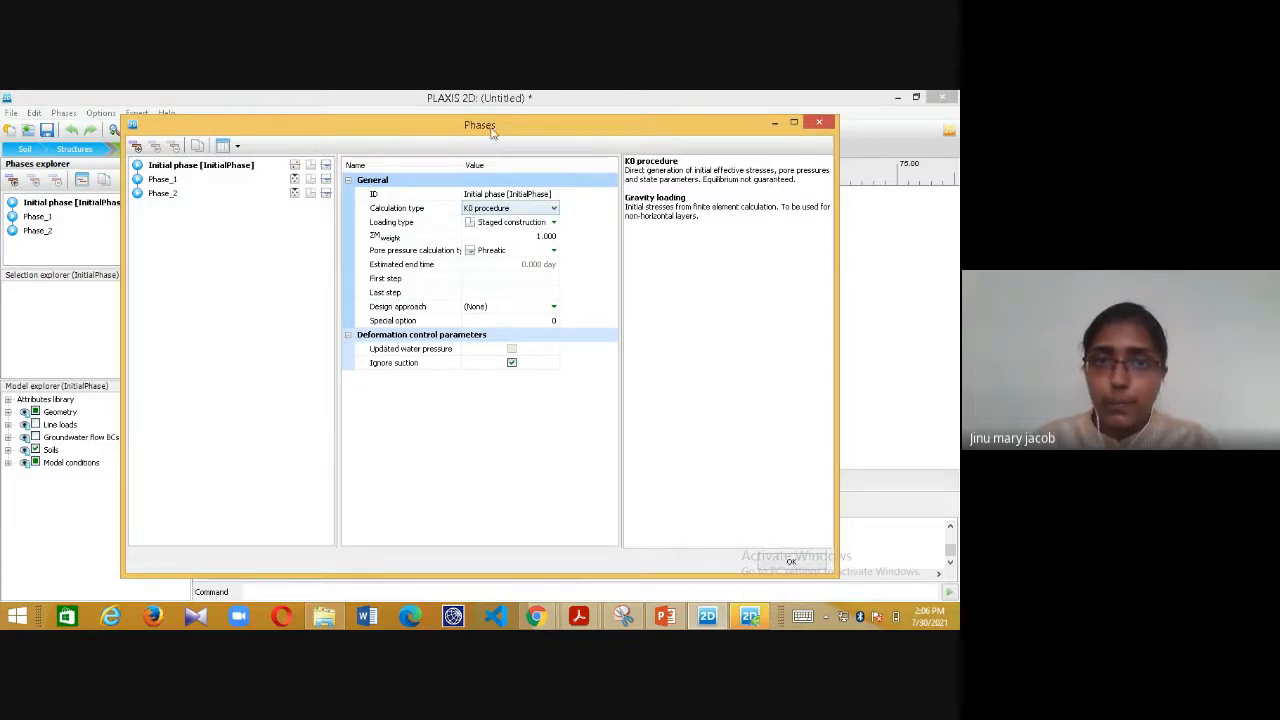
{"action": "left_click_drag", "start_coordinate": [491, 127], "coordinate": [547, 282]}
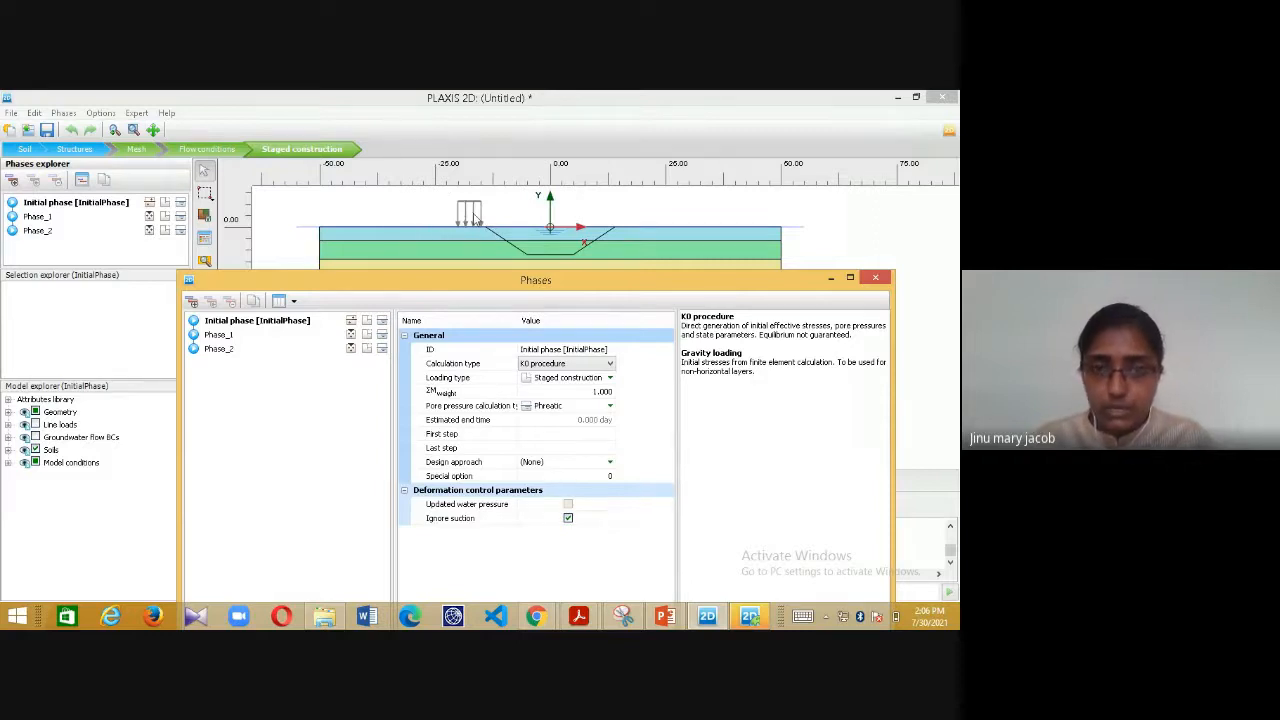
{"action": "left_click", "coordinate": [585, 366]}
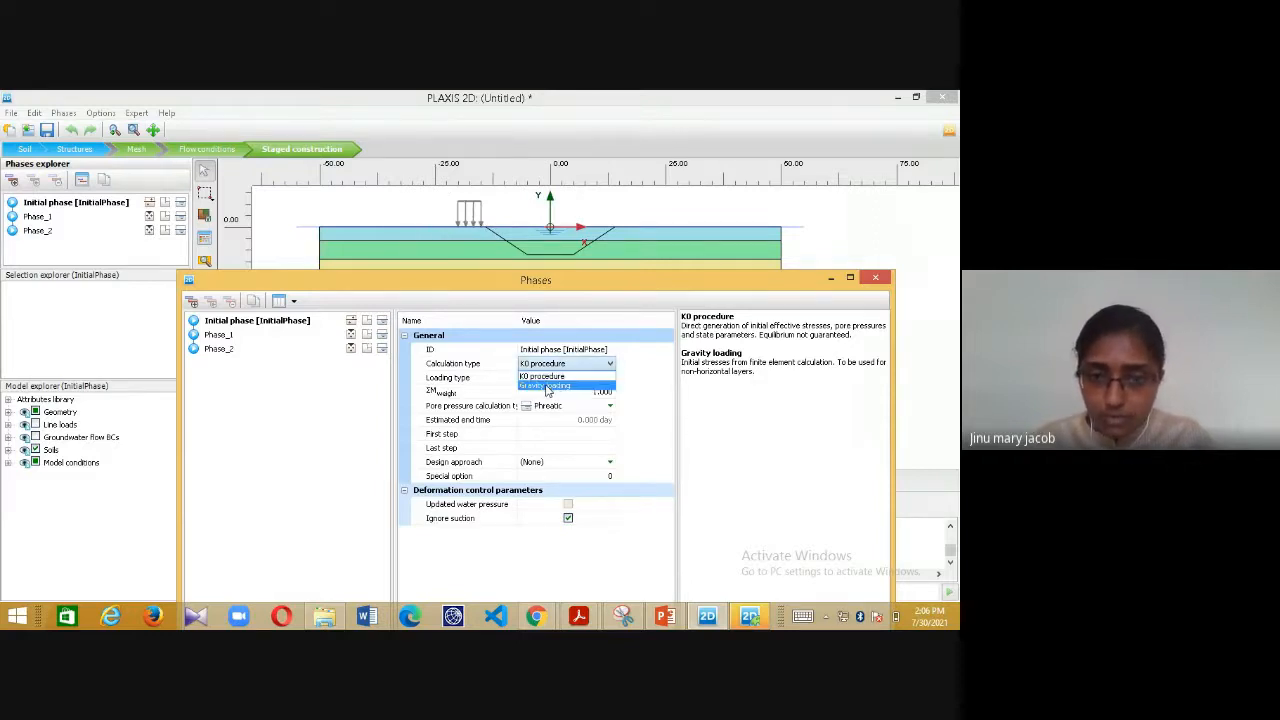
{"action": "left_click", "coordinate": [641, 387]}
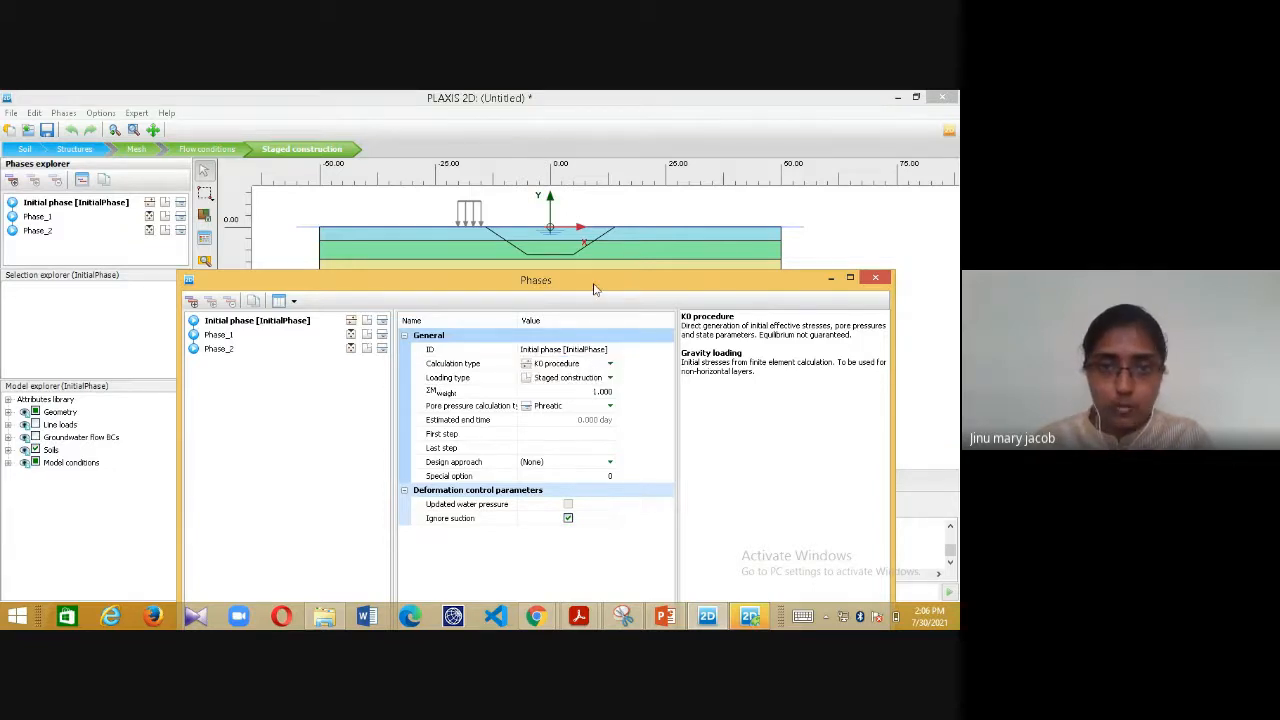
{"action": "left_click_drag", "start_coordinate": [594, 284], "coordinate": [578, 150]}
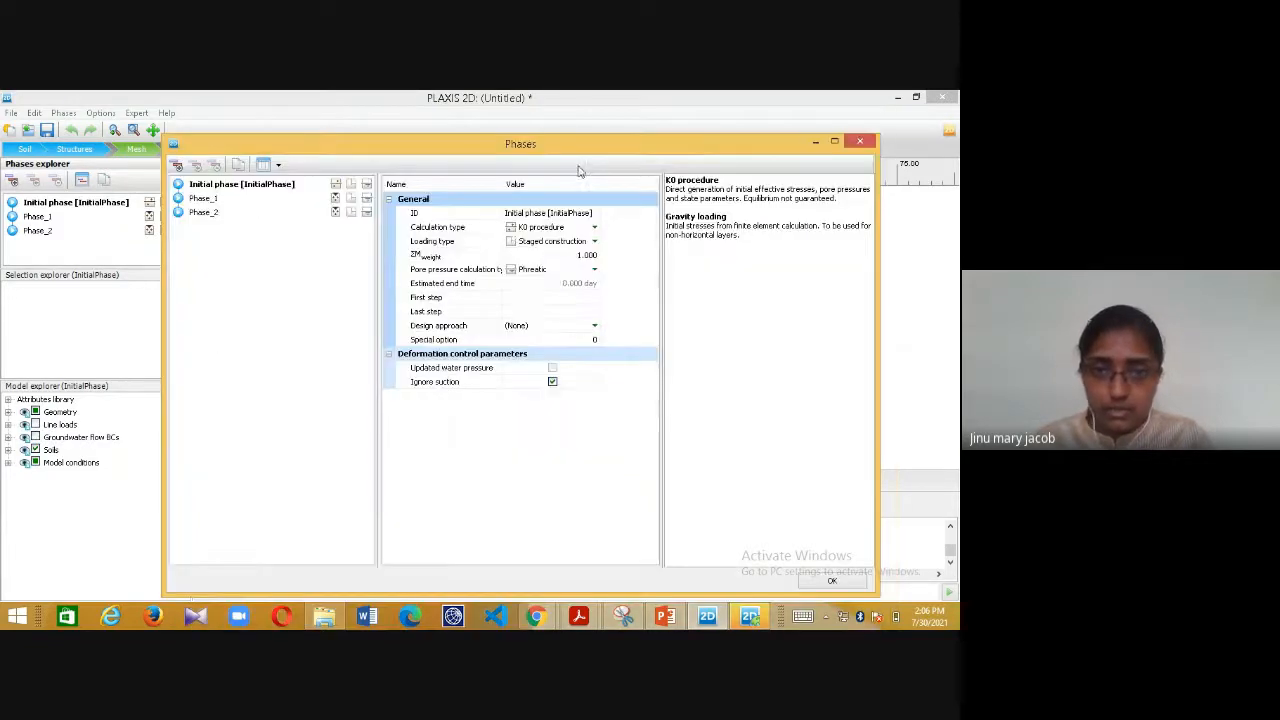
- Review the pore pressure calculation options of the initial phase, keep Phreatic, and close the phase settings
{"action": "left_click", "coordinate": [544, 271]}
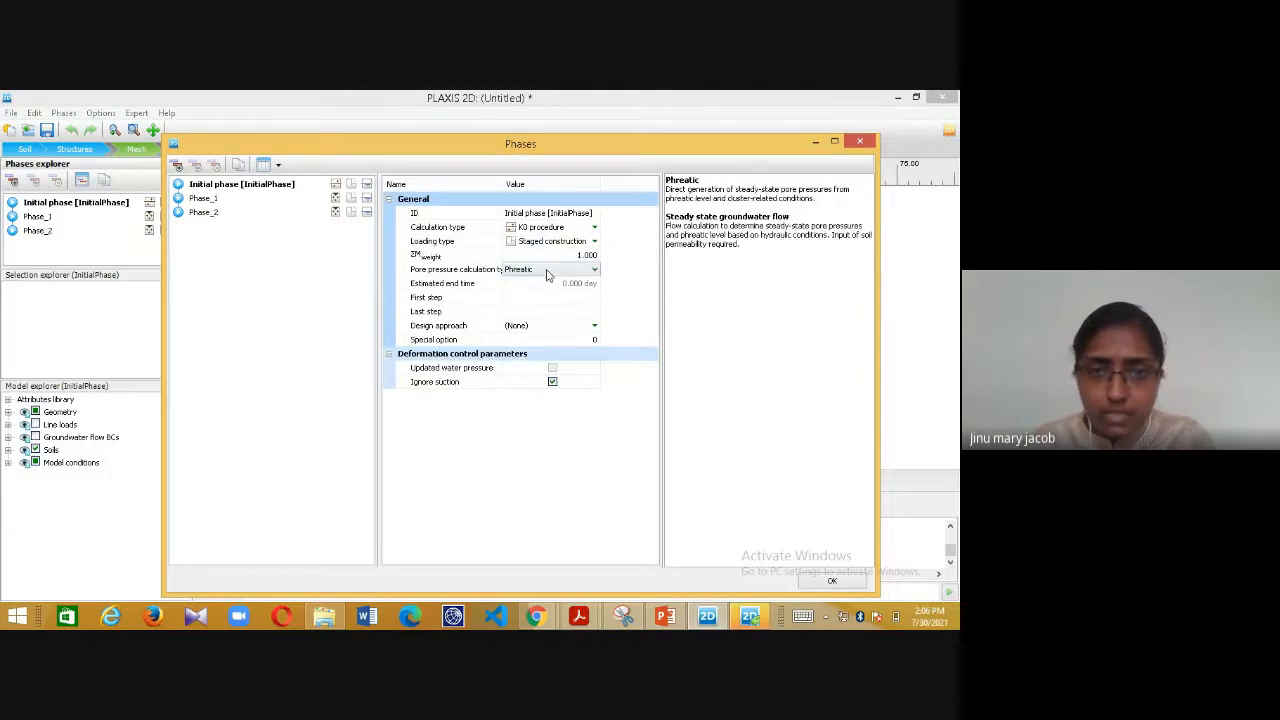
{"action": "left_click", "coordinate": [544, 271]}
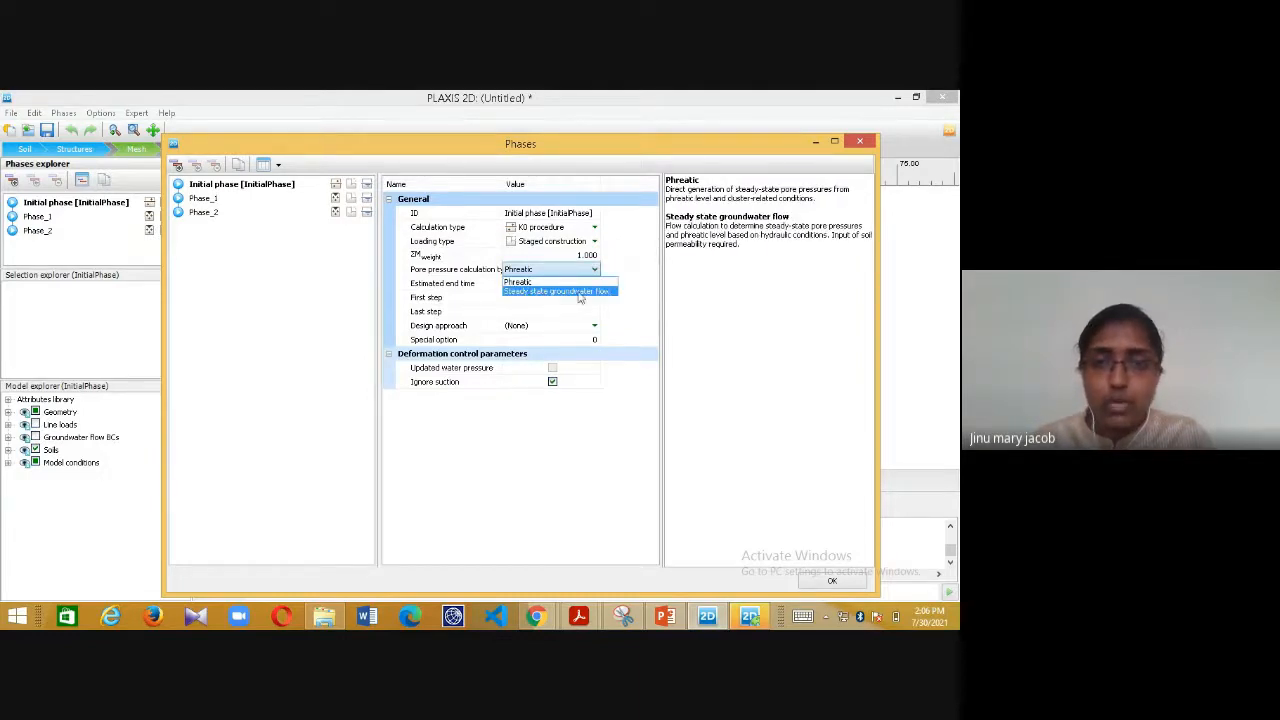
{"action": "left_click", "coordinate": [648, 284]}
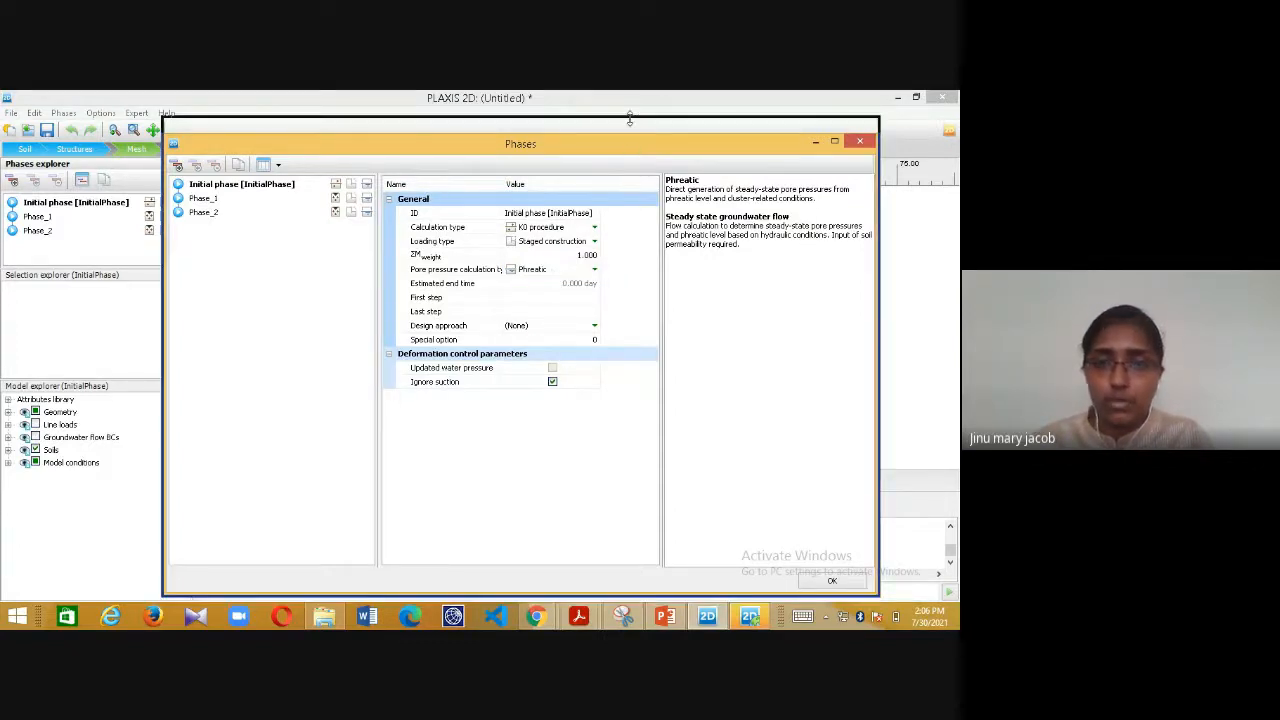
{"action": "left_click_drag", "start_coordinate": [631, 148], "coordinate": [631, 129]}
{"action": "left_click", "coordinate": [829, 582]}
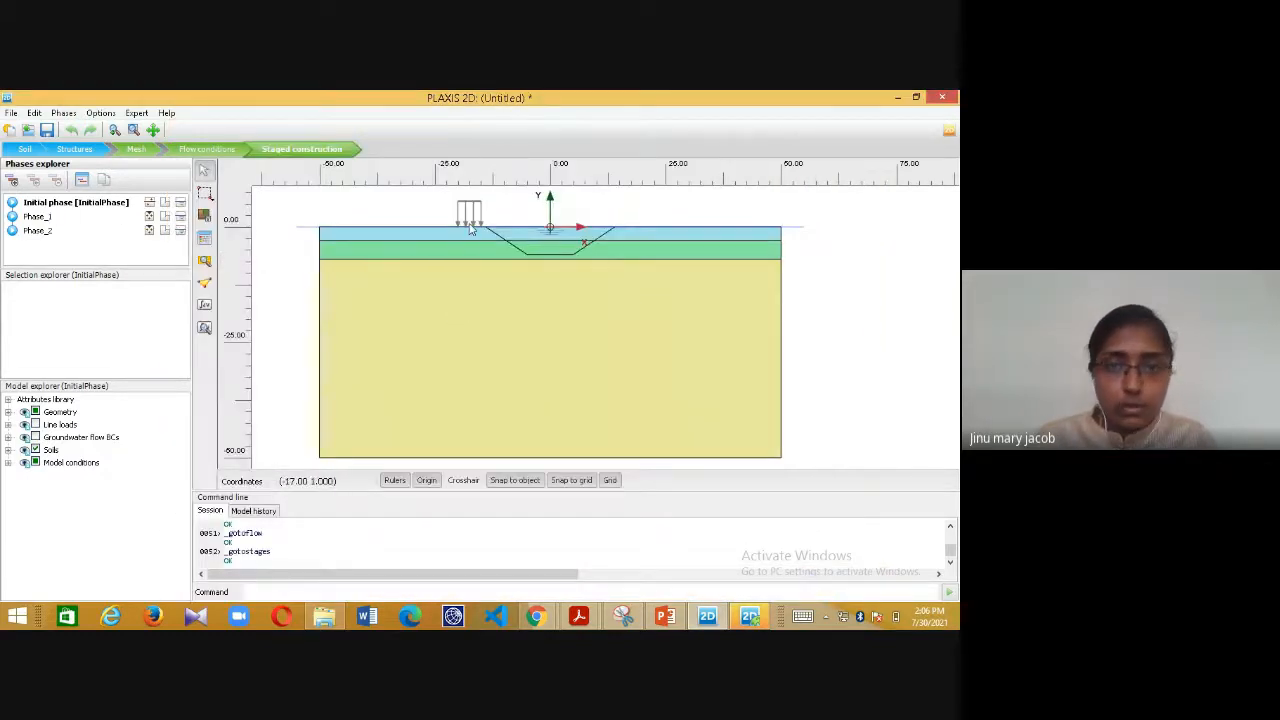
- Rename Phase_1 as Excv and keep its calculation type as Plastic
{"action": "left_click", "coordinate": [45, 217]}
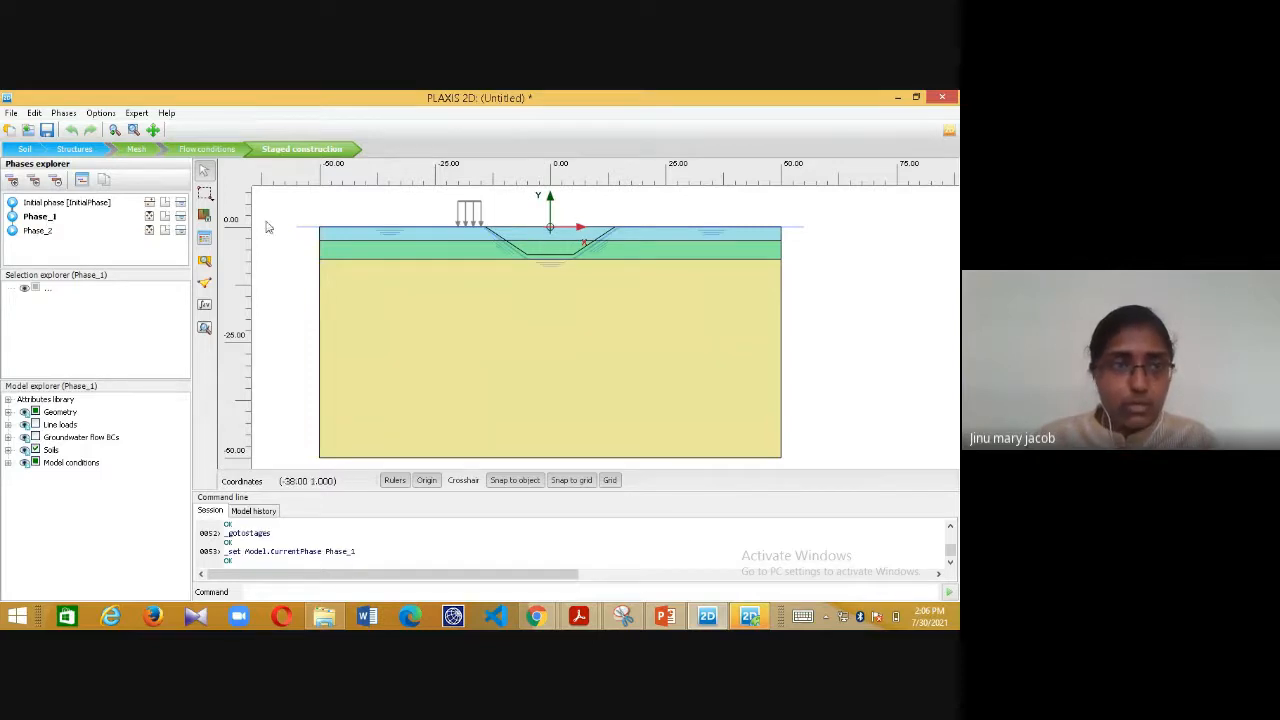
{"action": "double_click", "coordinate": [39, 217]}
{"action": "left_click", "coordinate": [531, 196]}
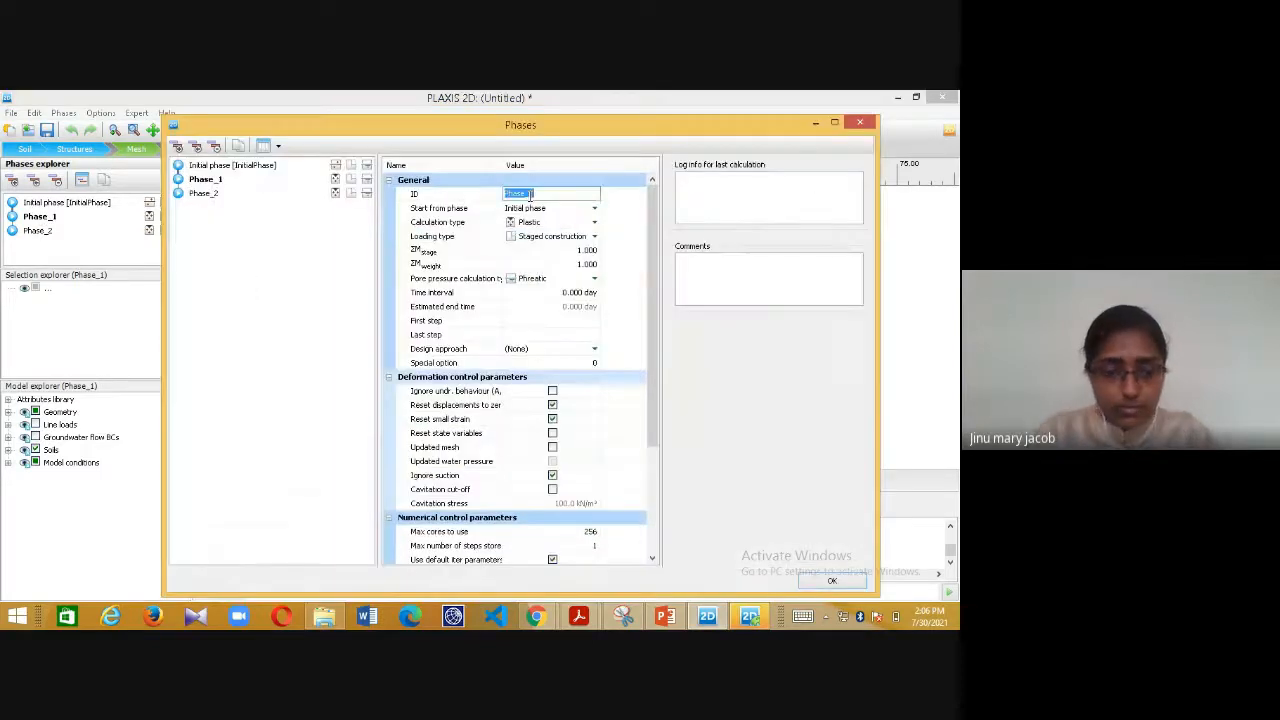
{"action": "type", "text": "Excav"}
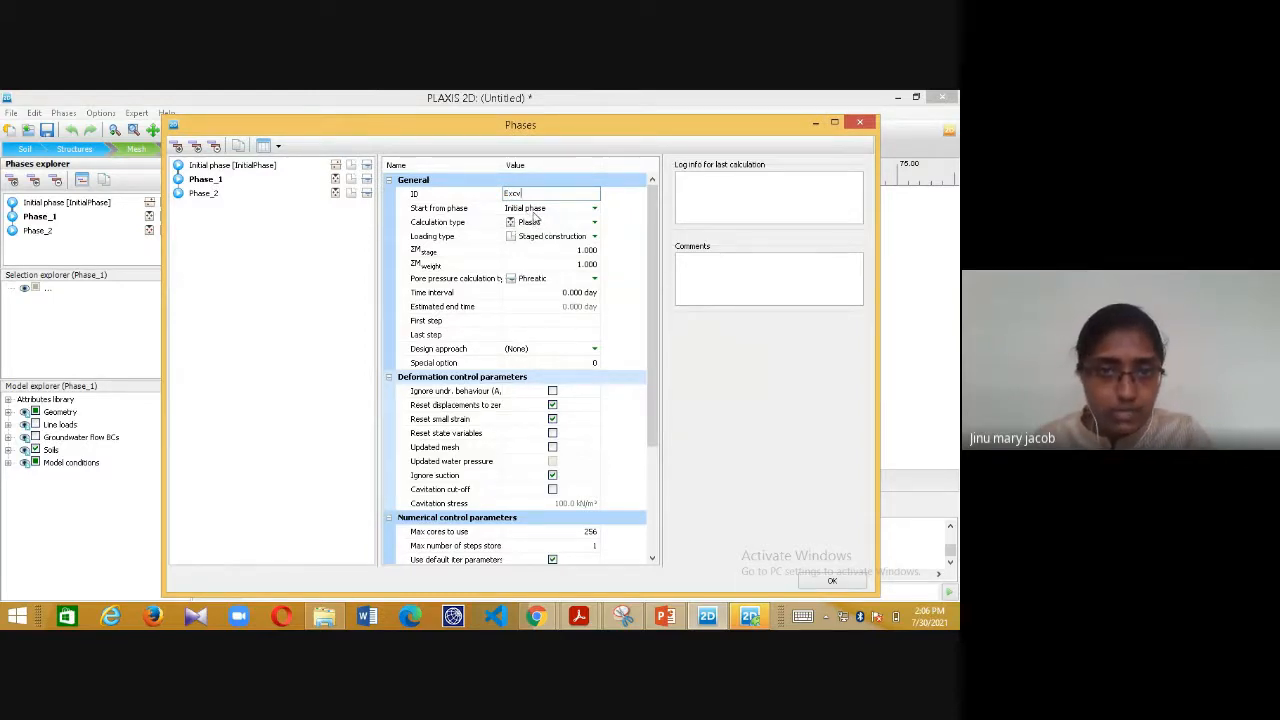
{"action": "left_click", "coordinate": [535, 228]}
{"action": "left_click", "coordinate": [535, 228]}
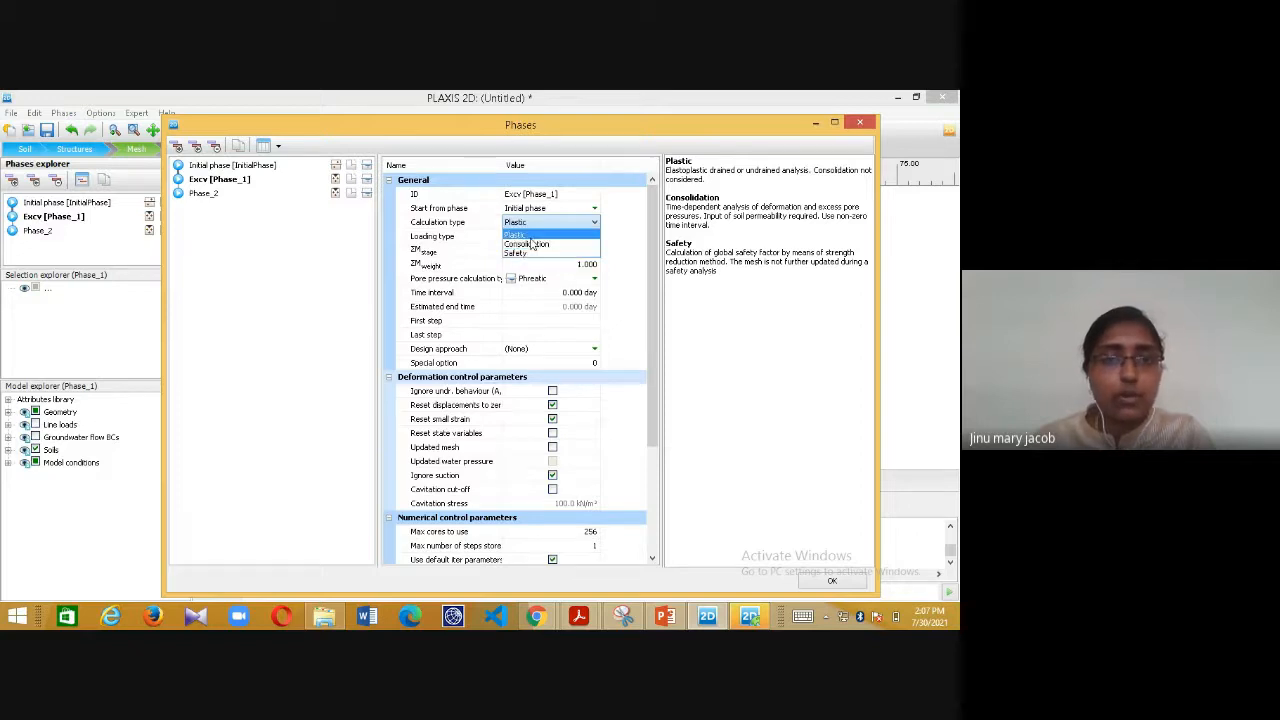
{"action": "left_click", "coordinate": [530, 234]}
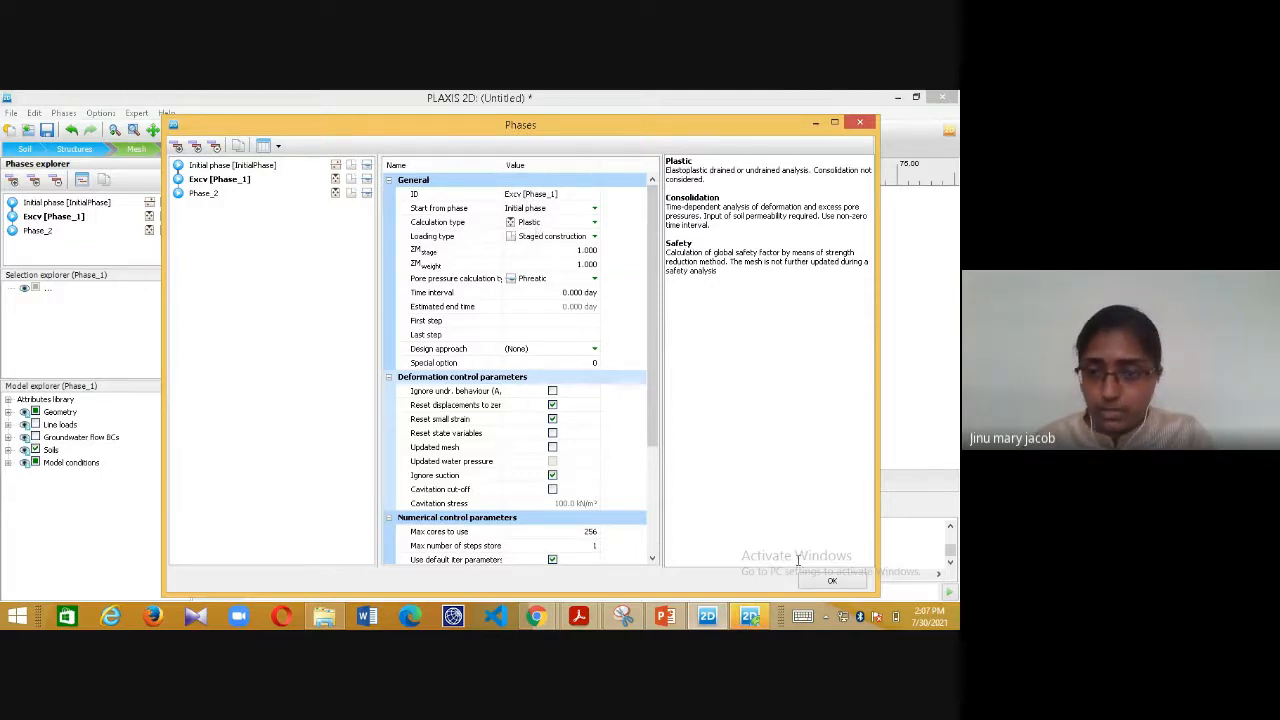
{"action": "left_click", "coordinate": [828, 584]}
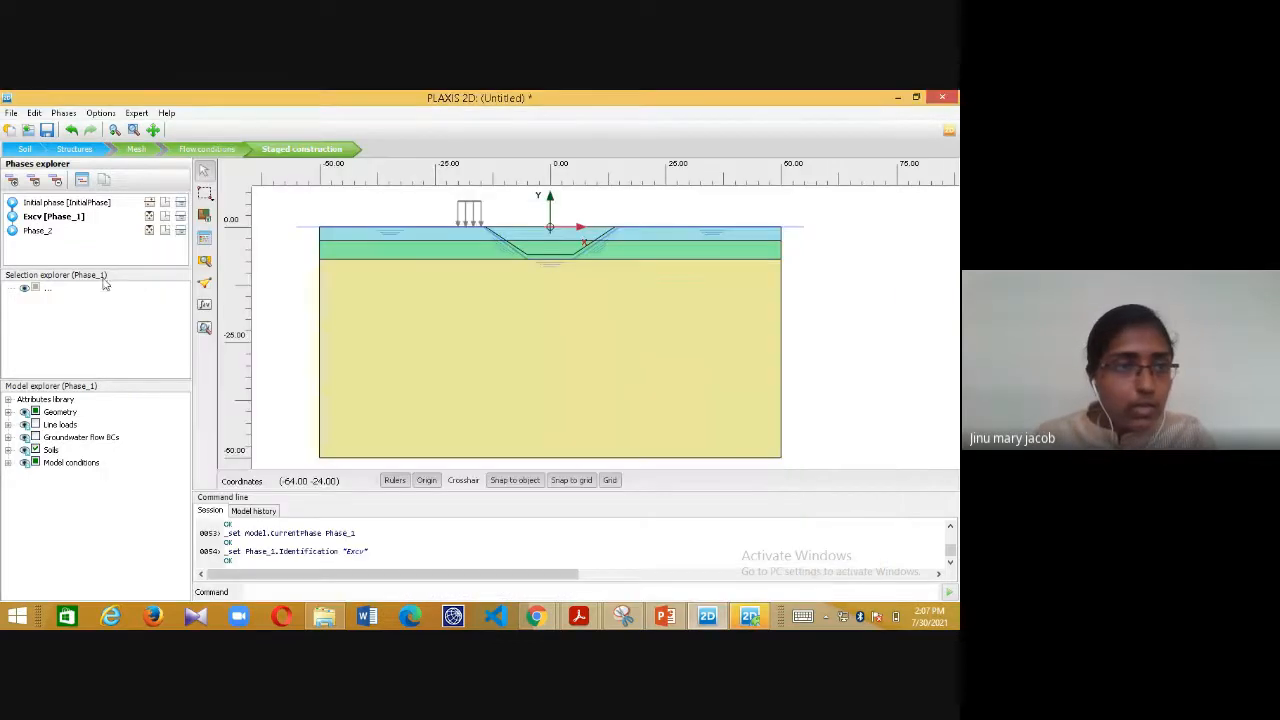
- Rename Phase_2 as Excv Fos and set its calculation type to Safety
{"action": "left_click", "coordinate": [39, 231]}
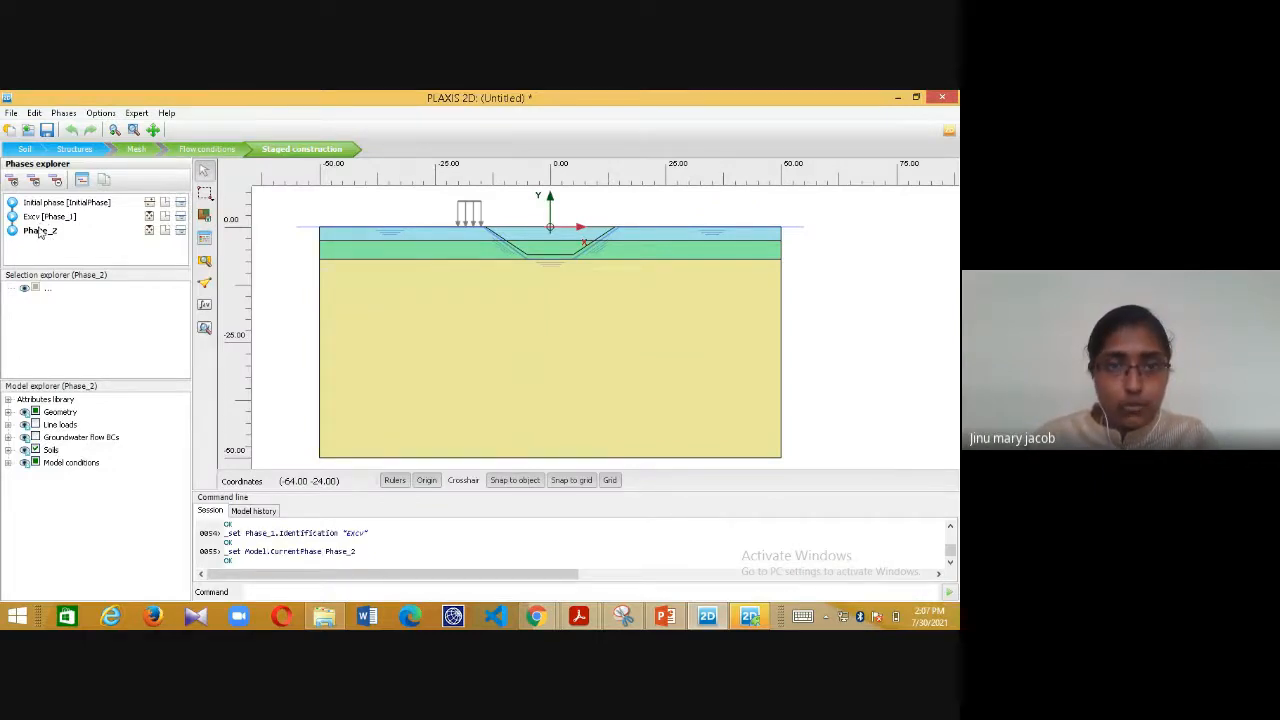
{"action": "double_click", "coordinate": [39, 232]}
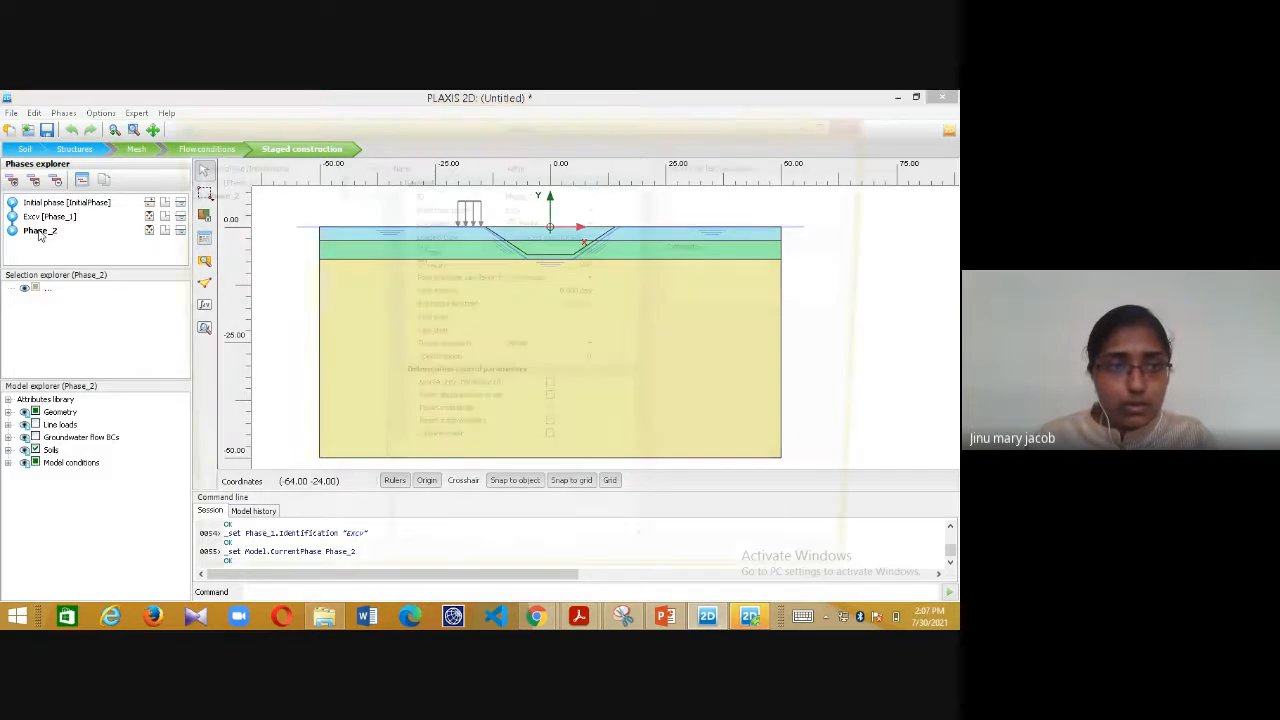
{"action": "left_click", "coordinate": [507, 192]}
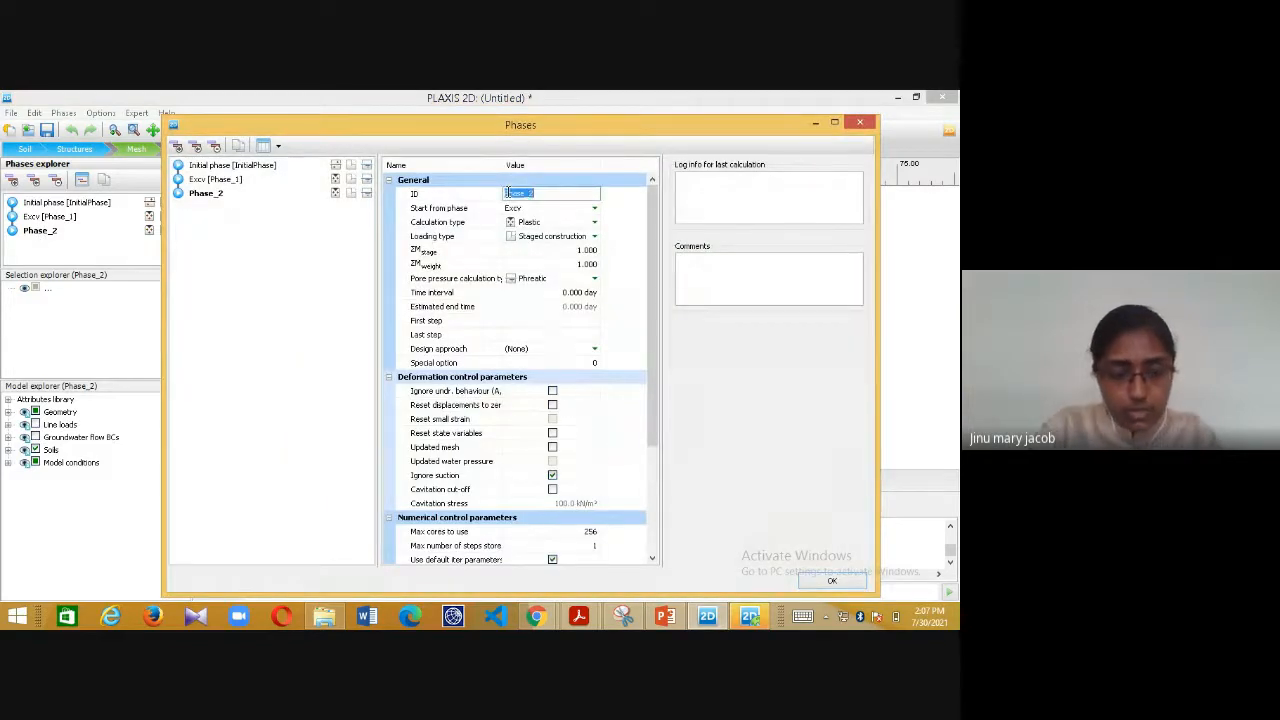
{"action": "key", "text": "BackSpace"}
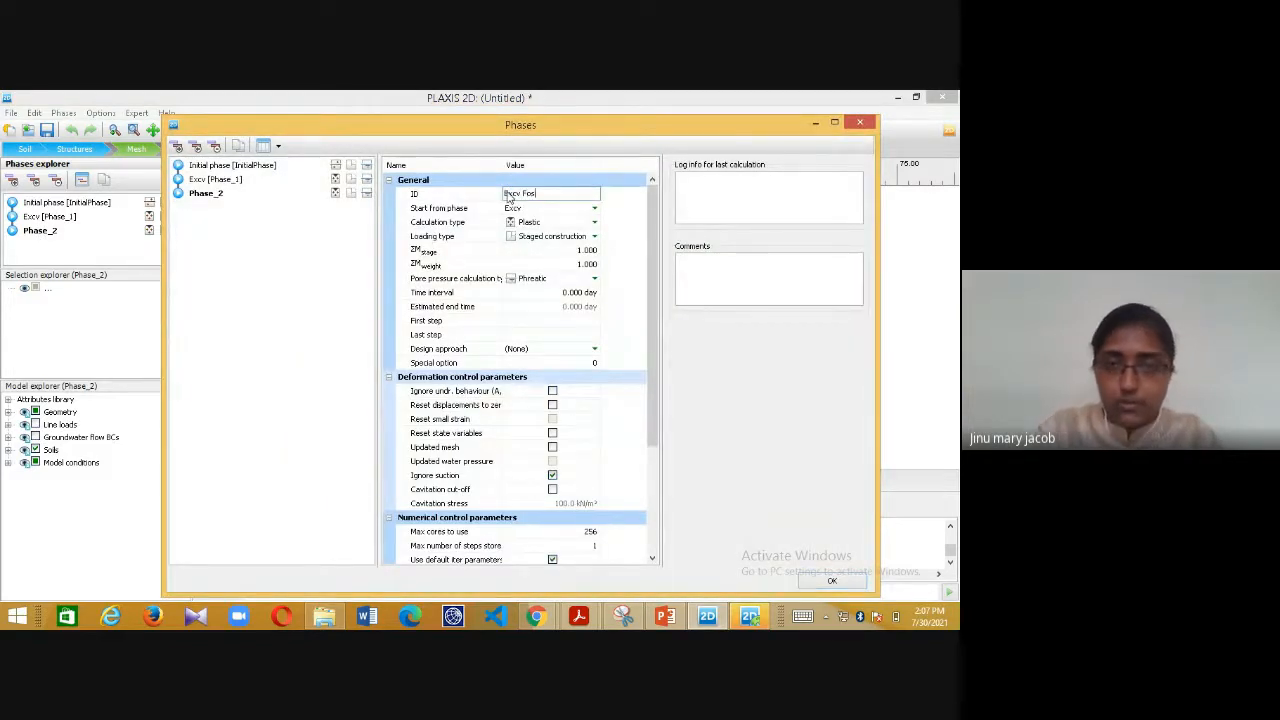
{"action": "left_click", "coordinate": [560, 224]}
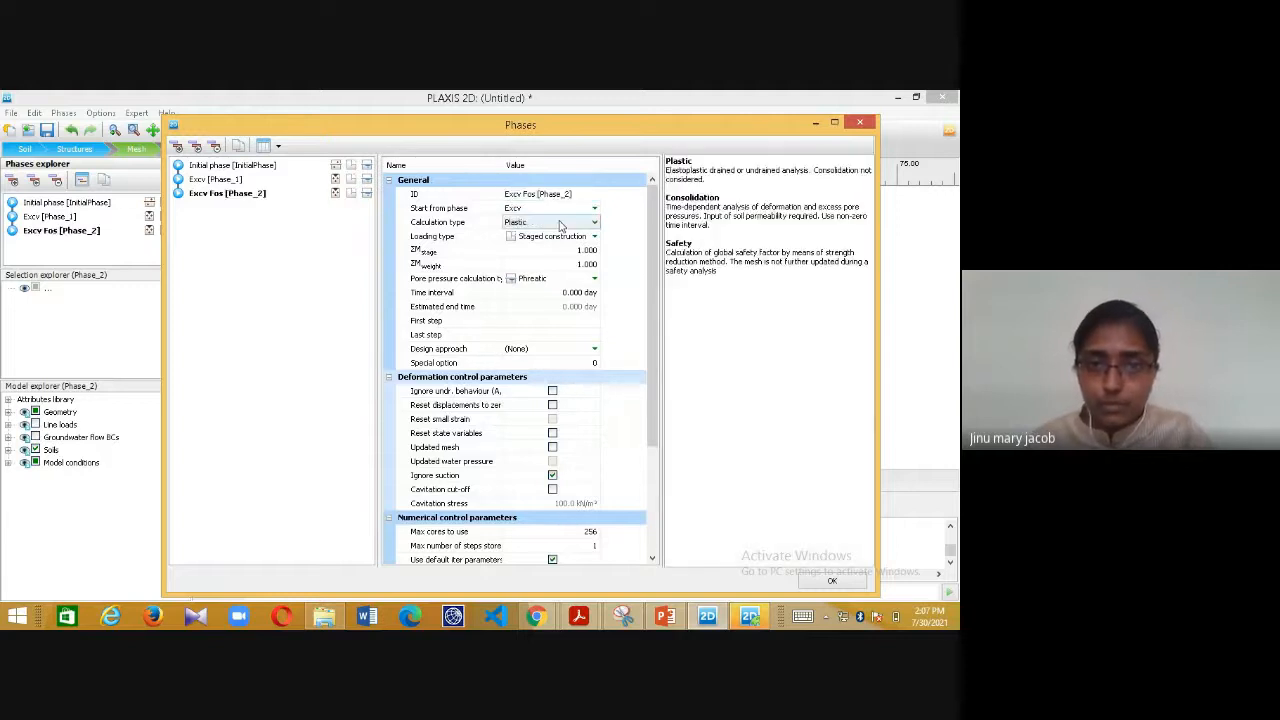
{"action": "left_click", "coordinate": [560, 224]}
{"action": "left_click", "coordinate": [541, 255]}
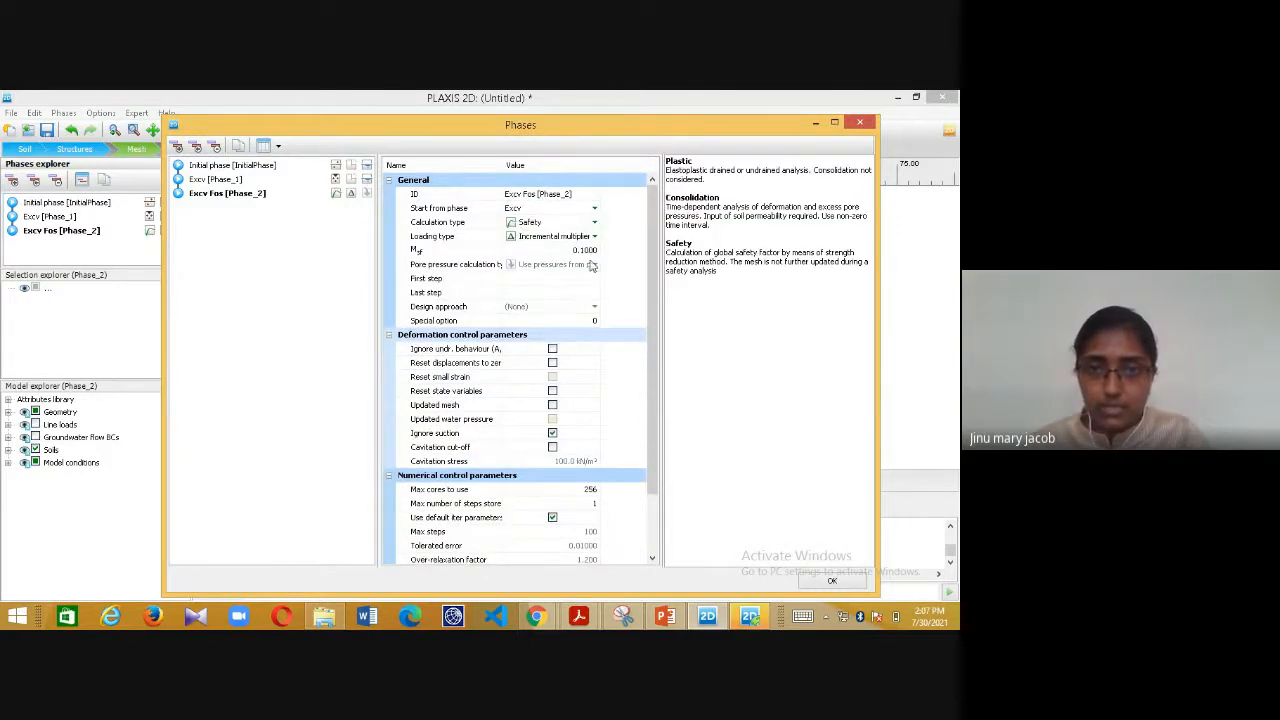
{"action": "left_click", "coordinate": [831, 580]}
- Activate the line load beside the excavation for the Excv phase
{"action": "left_click", "coordinate": [66, 217]}
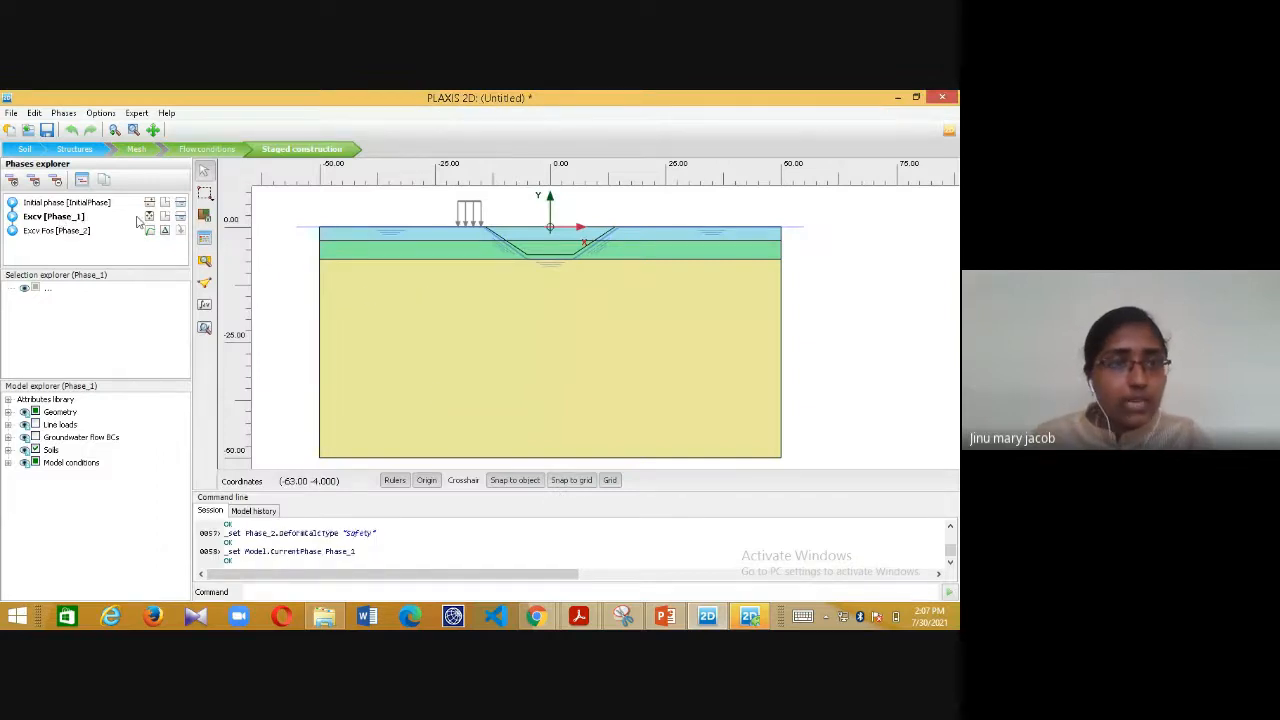
{"action": "left_click", "coordinate": [517, 246]}
{"action": "left_click", "coordinate": [474, 216]}
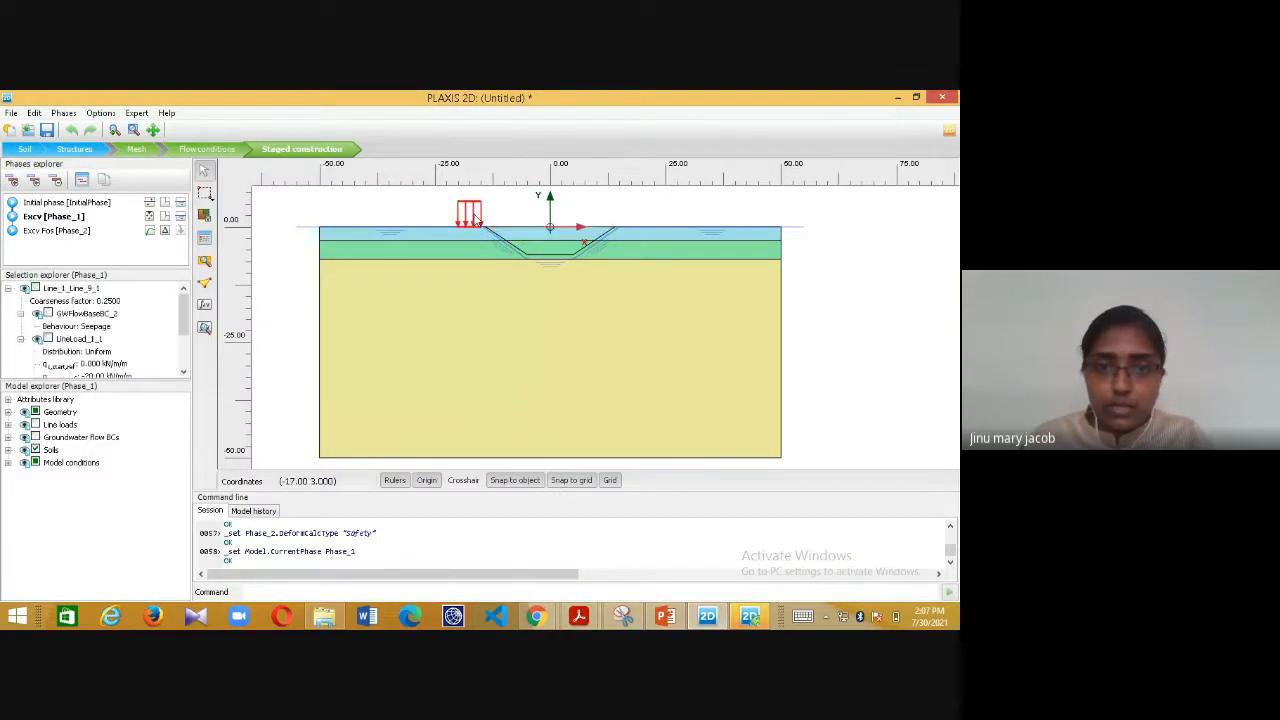
{"action": "right_click", "coordinate": [476, 217]}
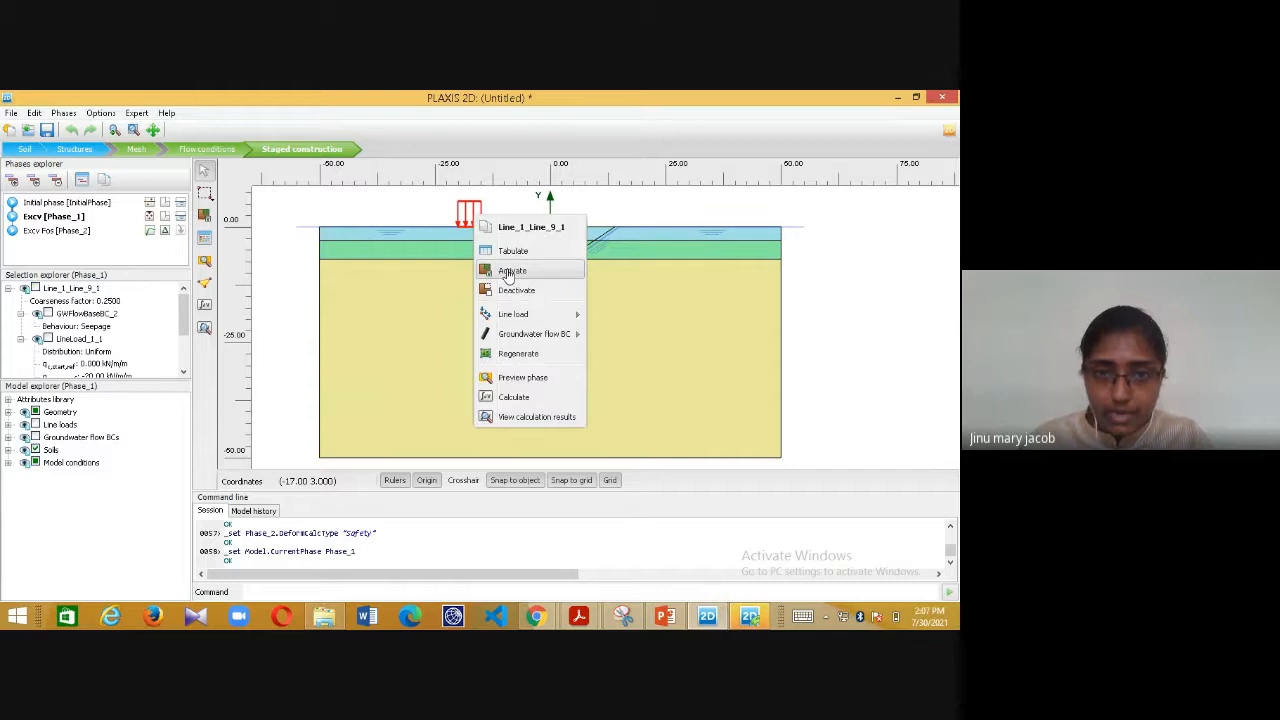
{"action": "left_click", "coordinate": [510, 273]}
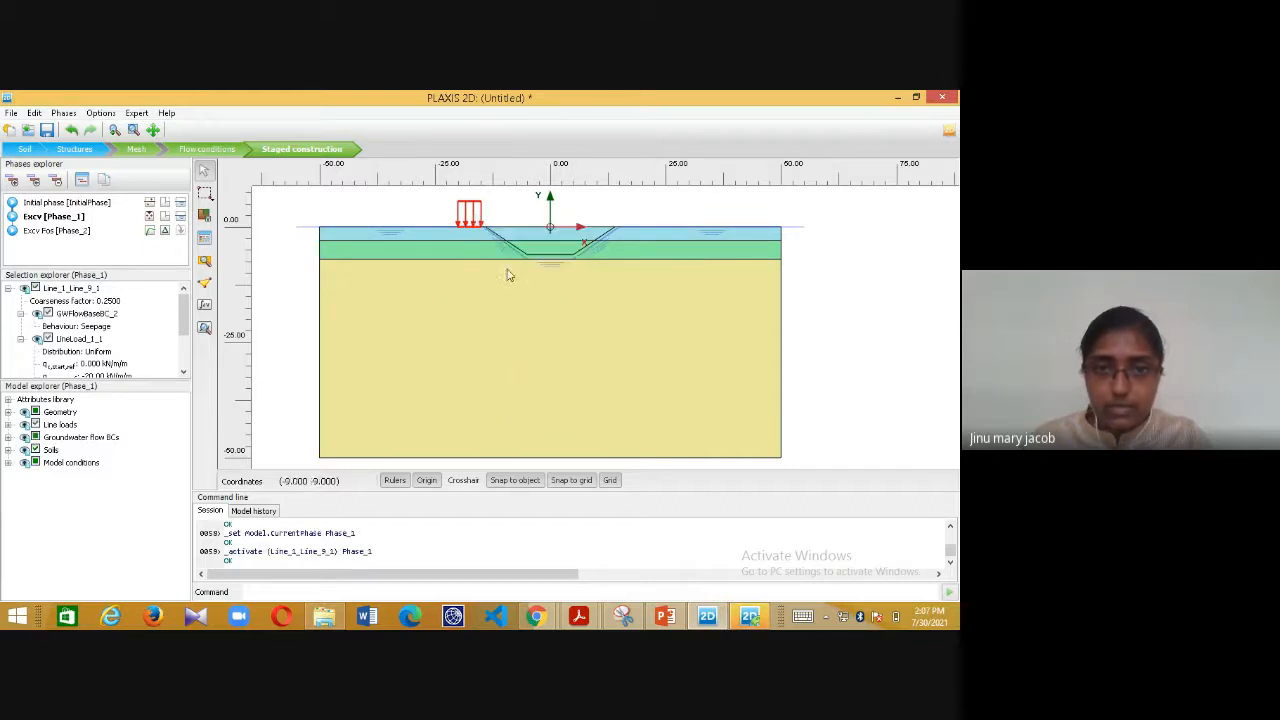
{"action": "left_click", "coordinate": [492, 210]}
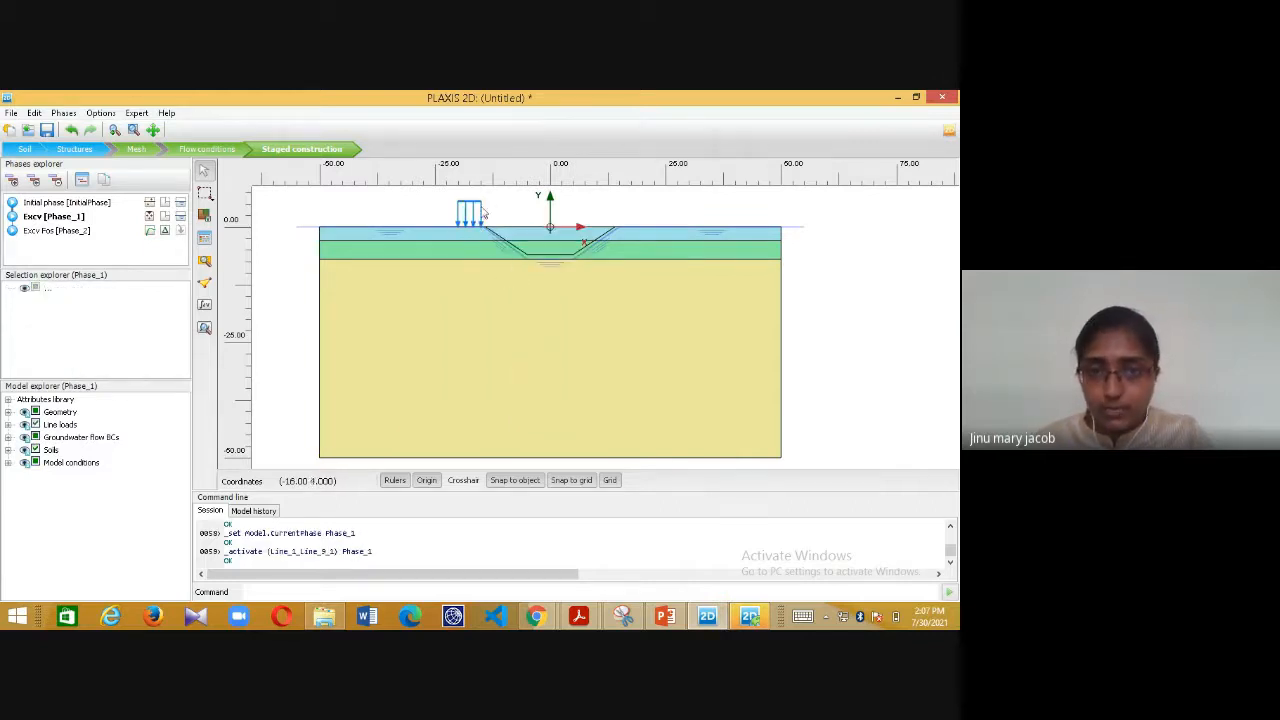
- Deactivate the clay and clayey sand soil clusters inside the excavation for the Excv phase
{"action": "left_click", "coordinate": [100, 203]}
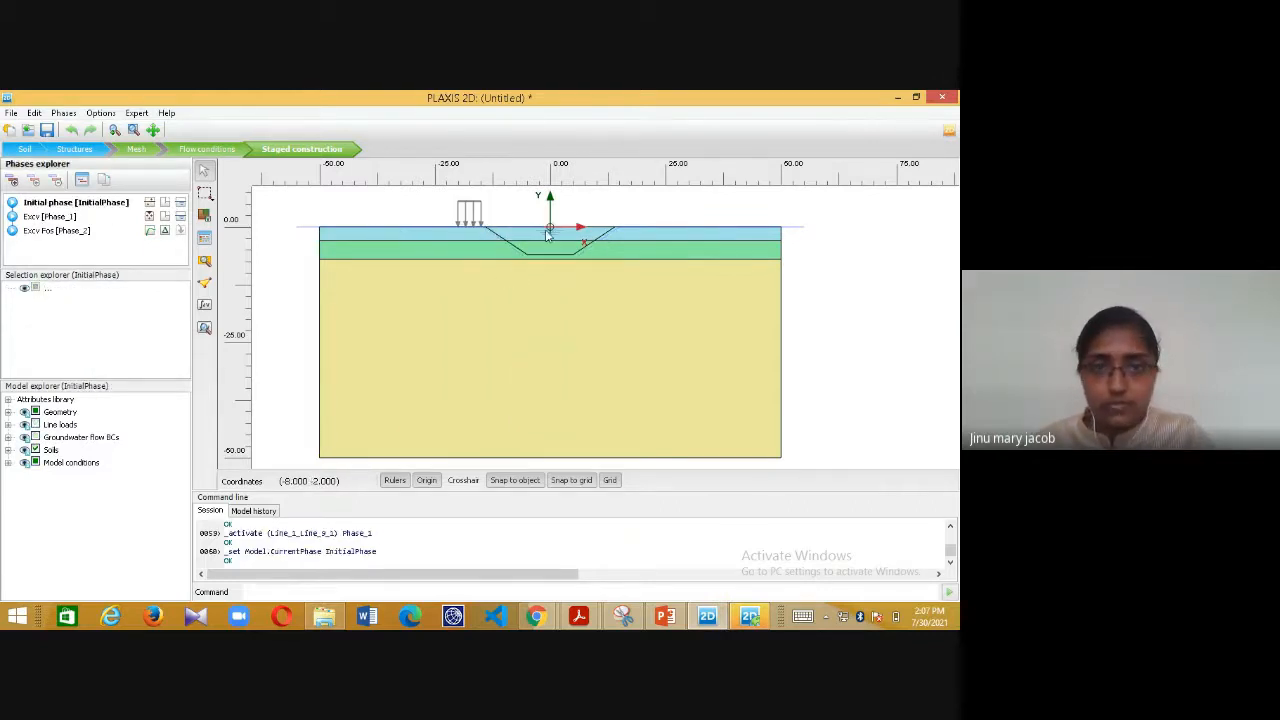
{"action": "left_click", "coordinate": [56, 217]}
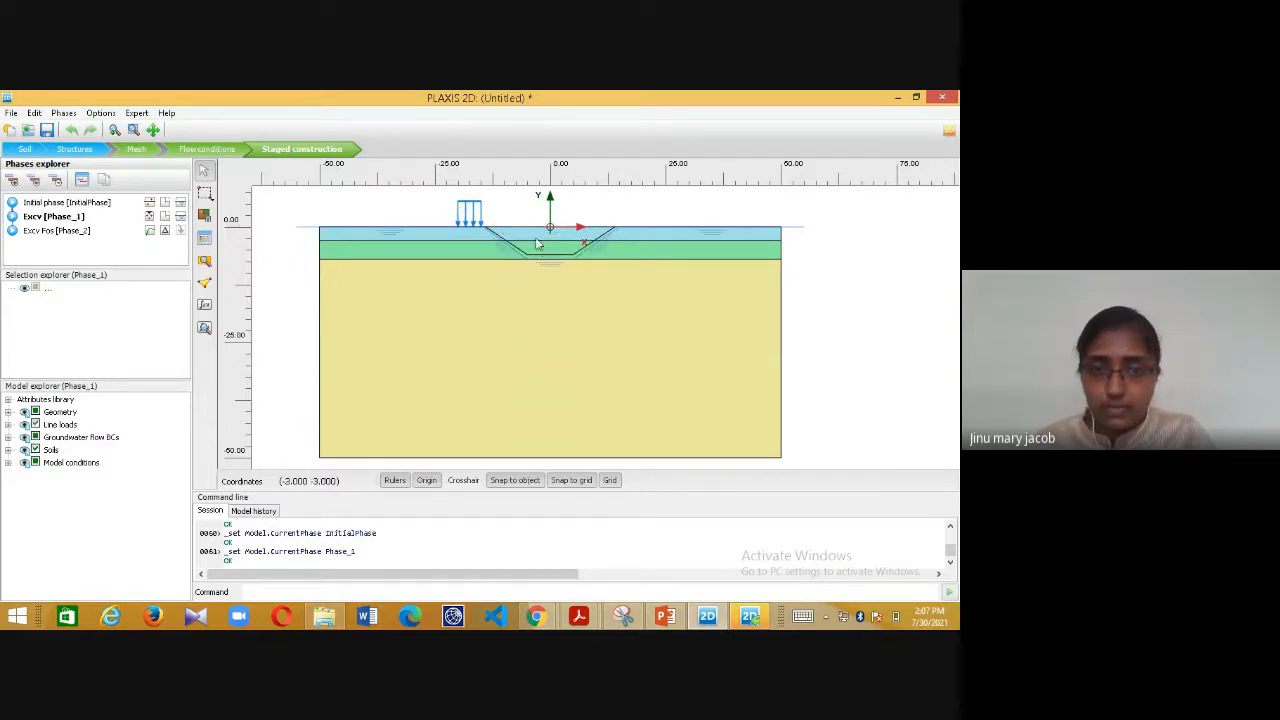
{"action": "left_click", "coordinate": [532, 240]}
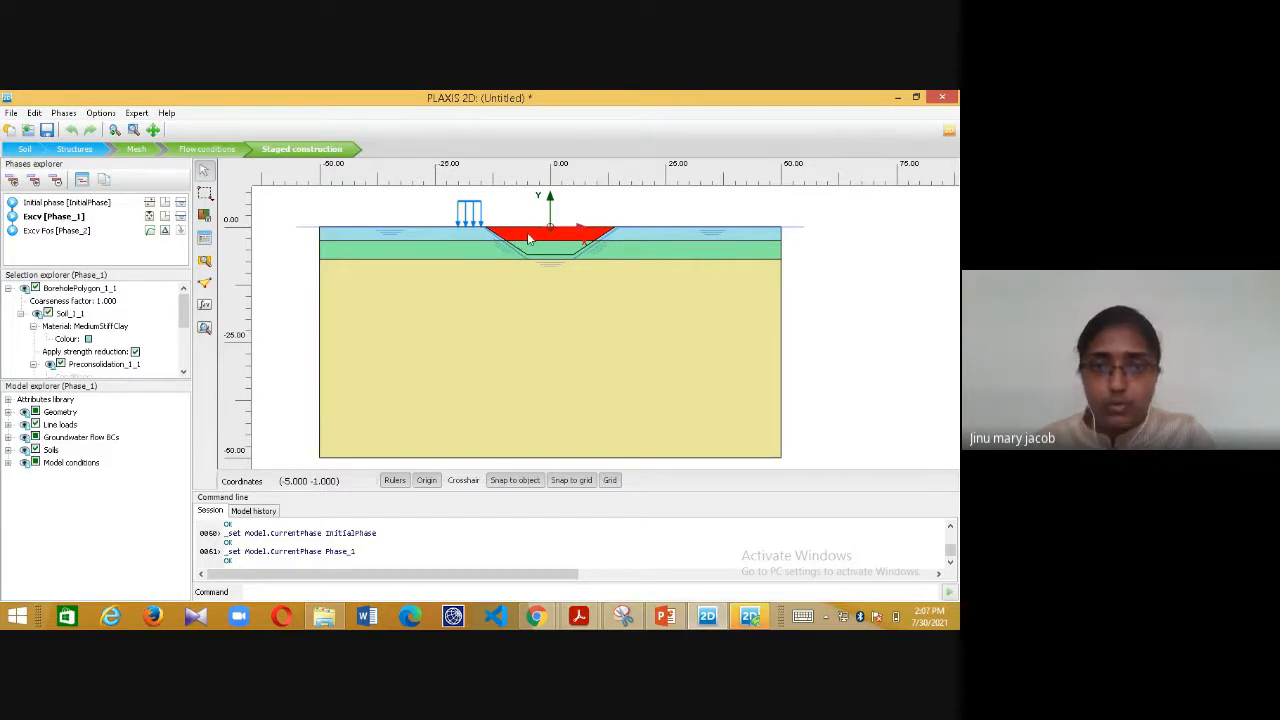
{"action": "right_click", "coordinate": [528, 238]}
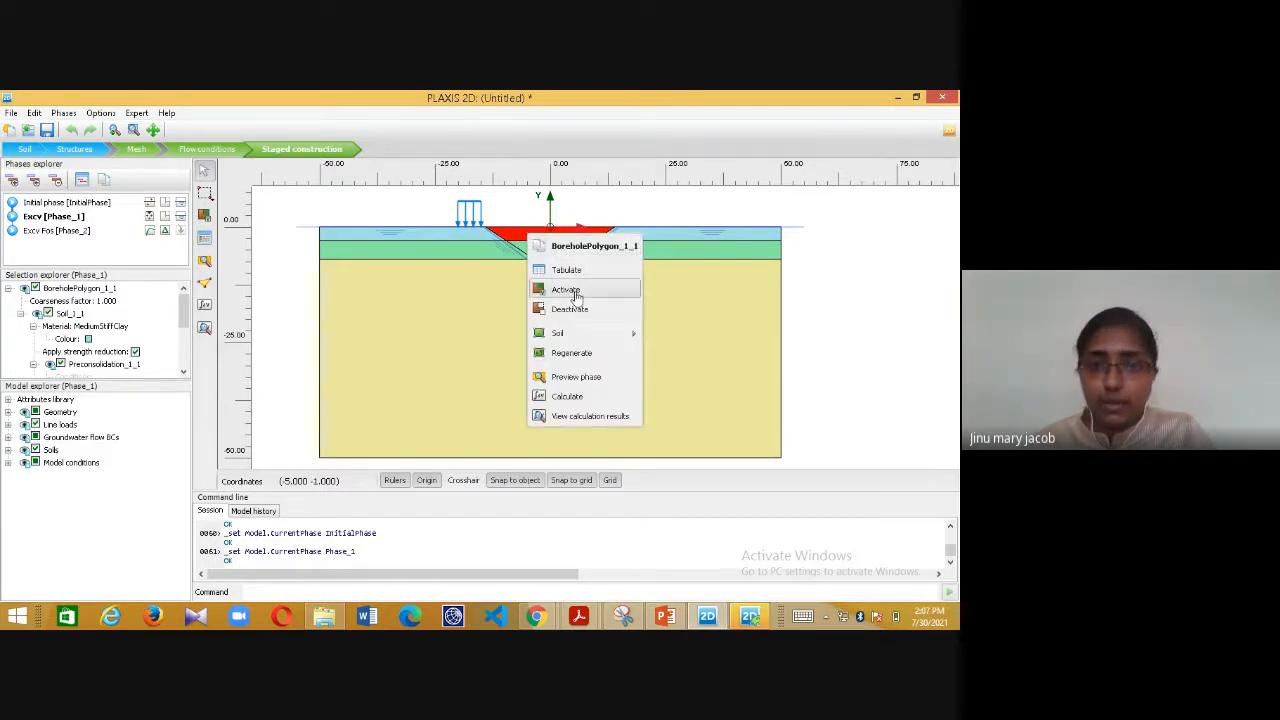
{"action": "left_click", "coordinate": [569, 308]}
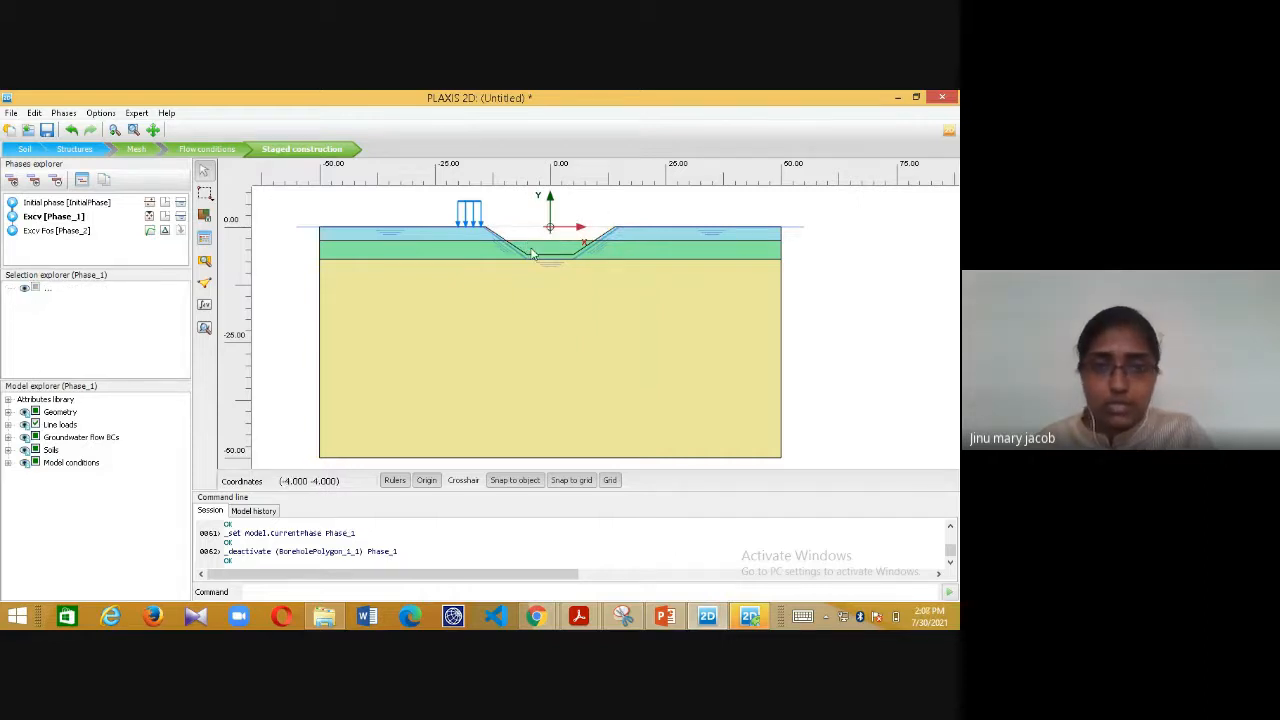
{"action": "left_click", "coordinate": [533, 252]}
{"action": "right_click", "coordinate": [532, 251]}
{"action": "left_click", "coordinate": [566, 323]}
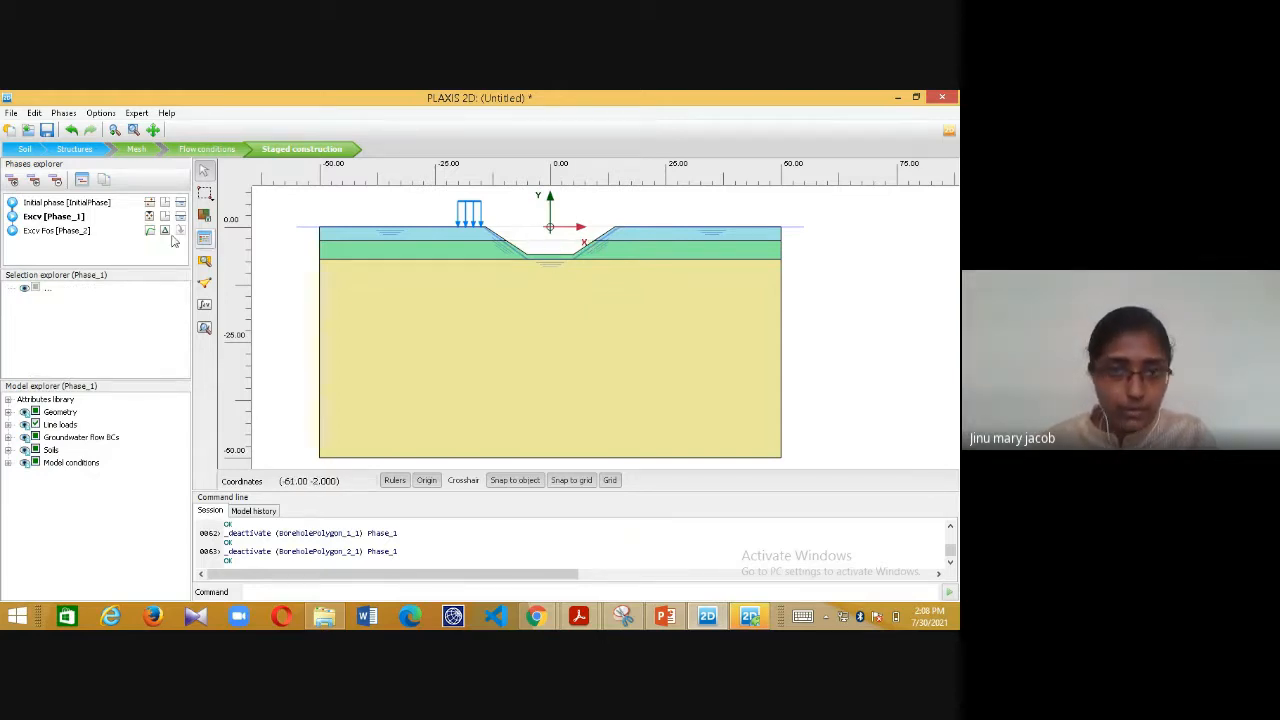
- Run the calculation of all phases with Excv Fos current, ignoring the feedback about unselected curve points
{"action": "left_click", "coordinate": [63, 232]}
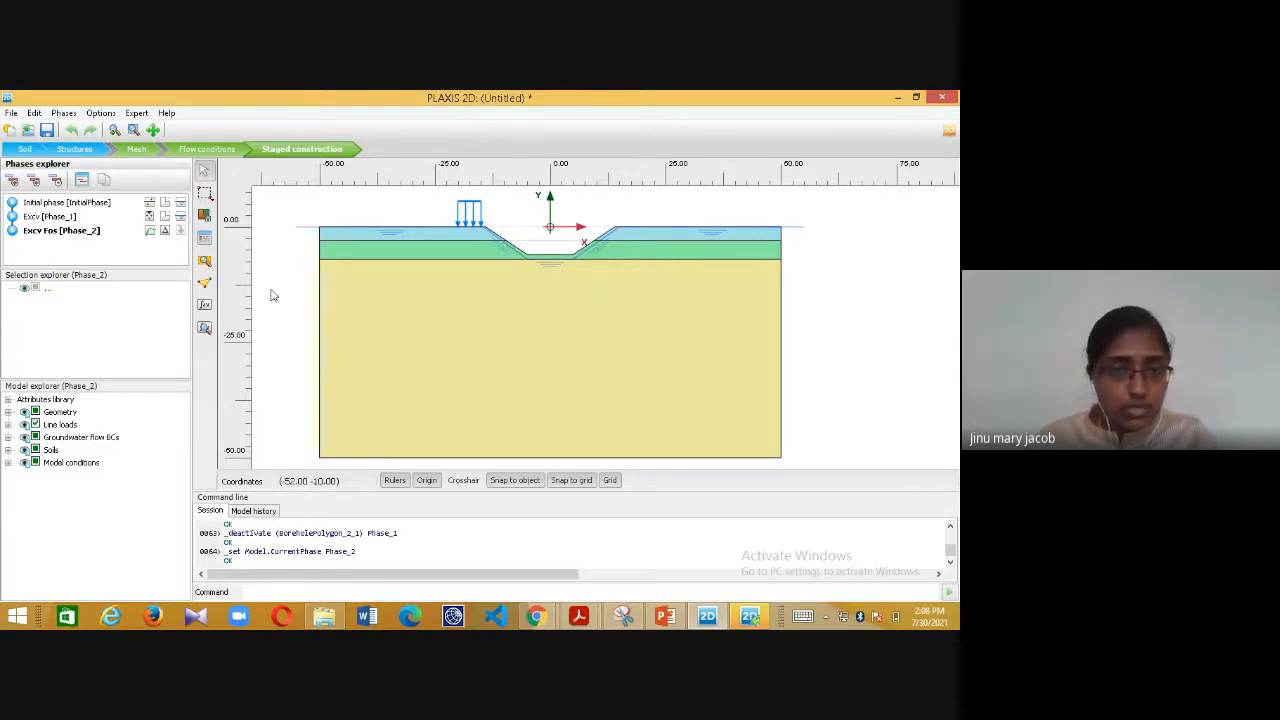
{"action": "left_click", "coordinate": [205, 306]}
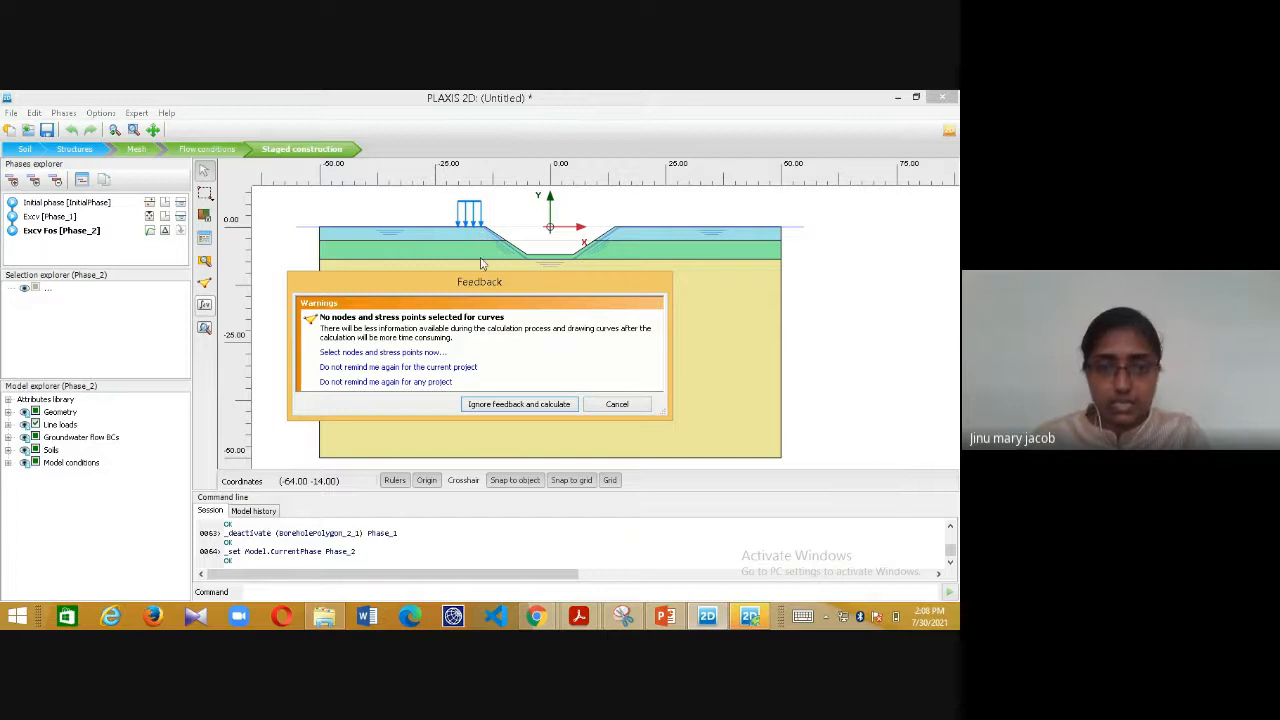
{"action": "left_click", "coordinate": [494, 405]}
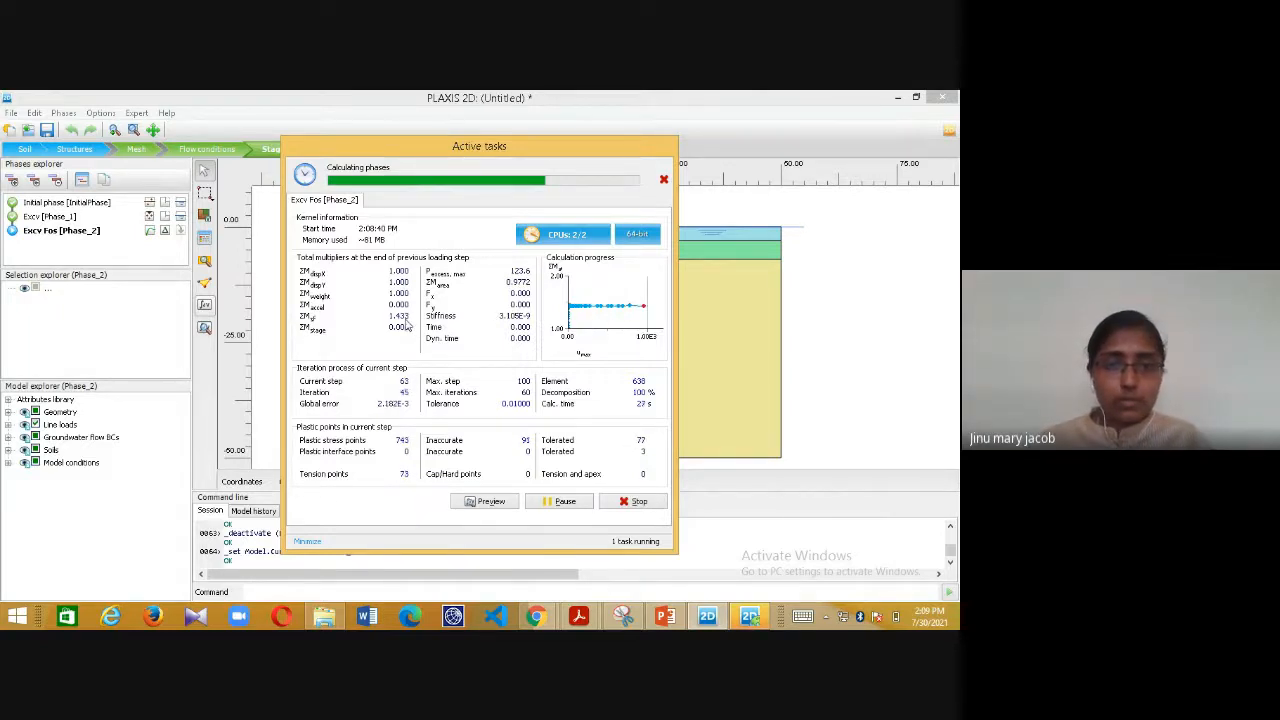
{"action": "left_click_drag", "start_coordinate": [434, 156], "coordinate": [337, 157]}
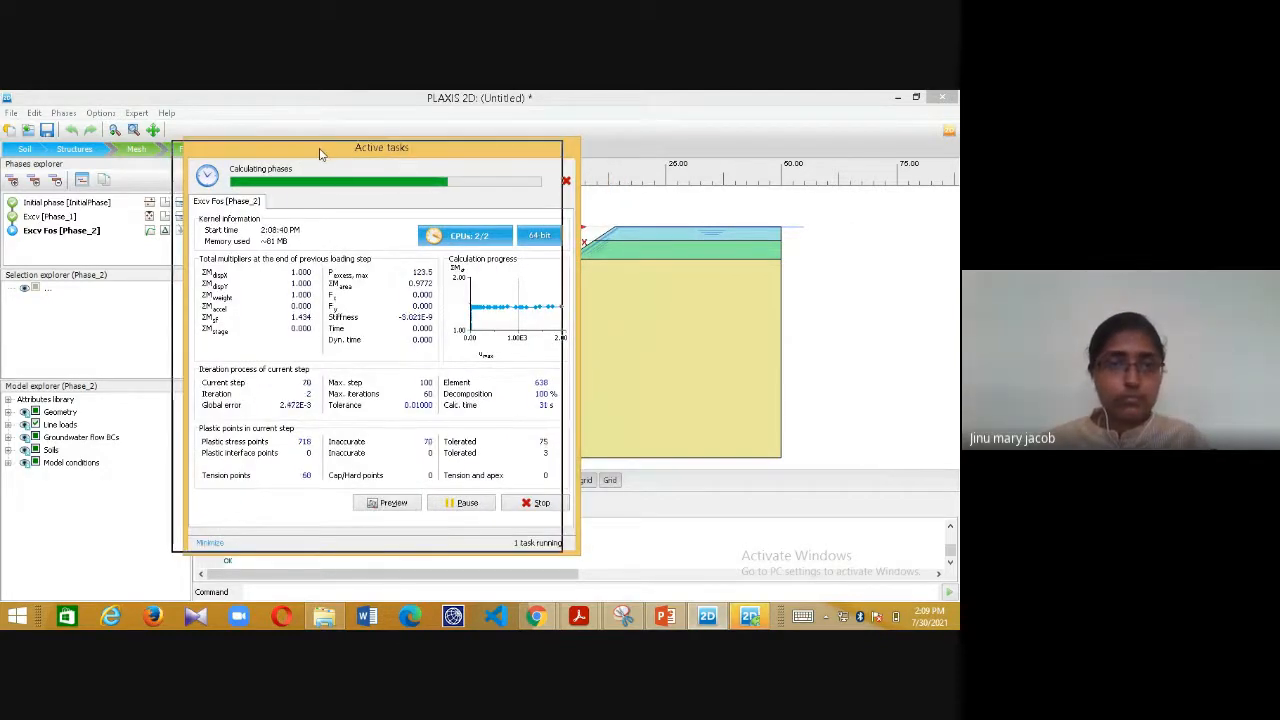
{"action": "left_click_drag", "start_coordinate": [320, 153], "coordinate": [358, 153]}
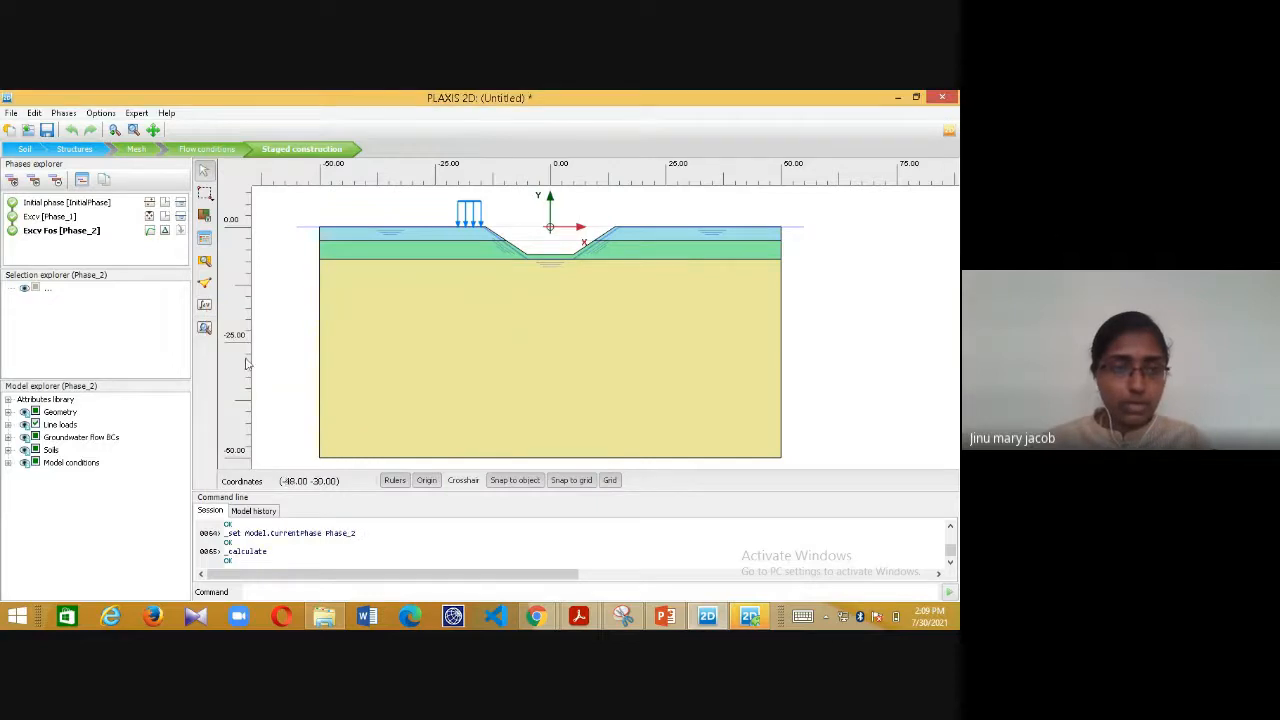
- Open the calculation results in PLAXIS 2D Output, dismiss the news feed and display the Excv Fos phase
{"action": "left_click", "coordinate": [205, 330]}
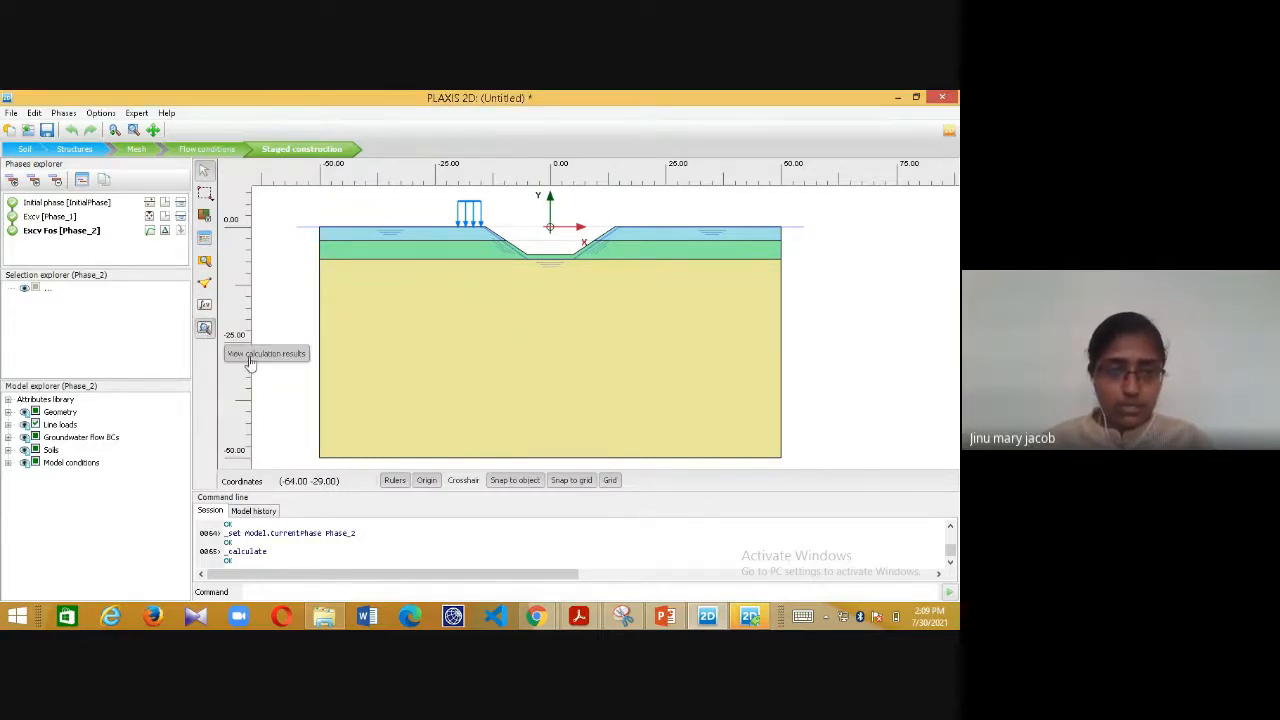
{"action": "left_click", "coordinate": [488, 436]}
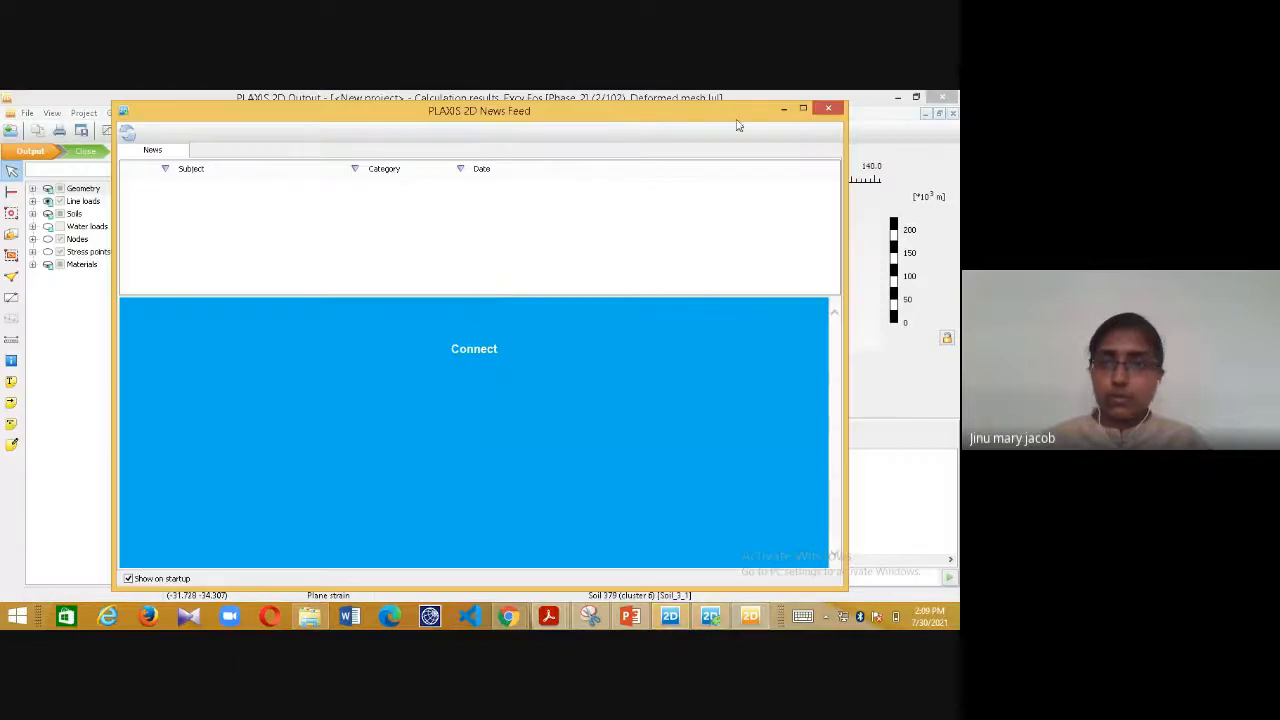
{"action": "left_click", "coordinate": [828, 107]}
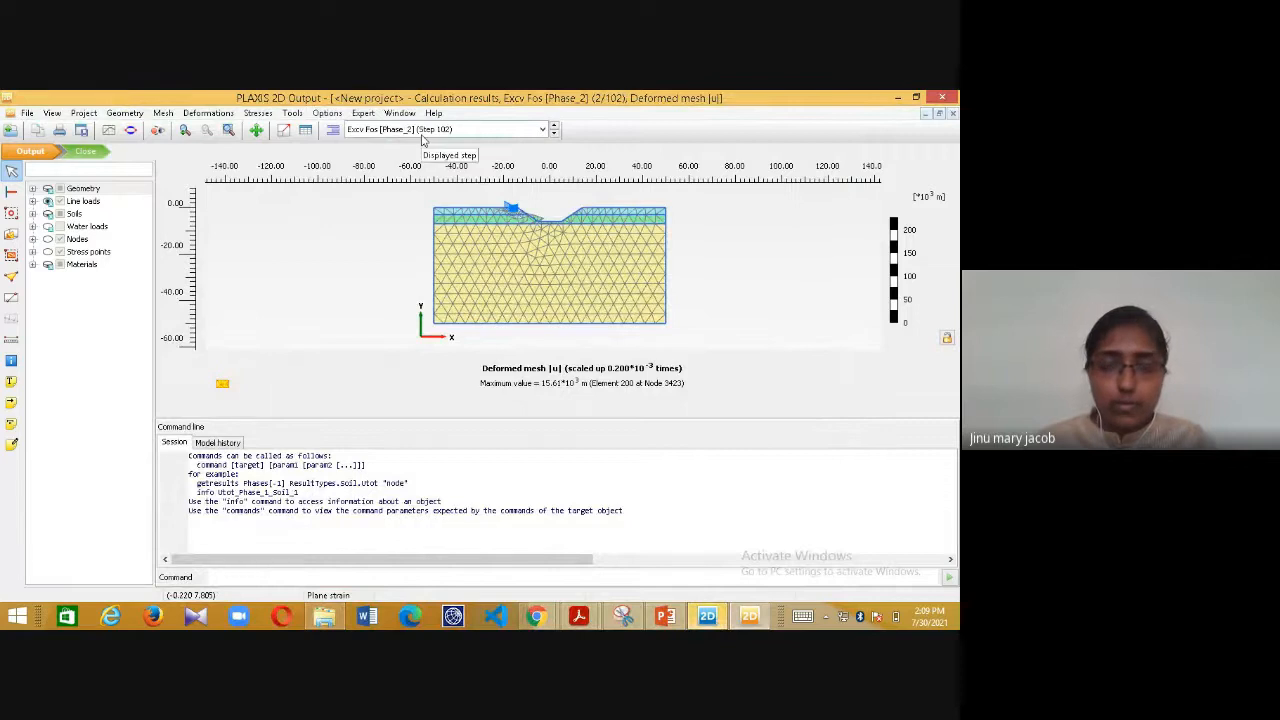
{"action": "left_click", "coordinate": [360, 130]}
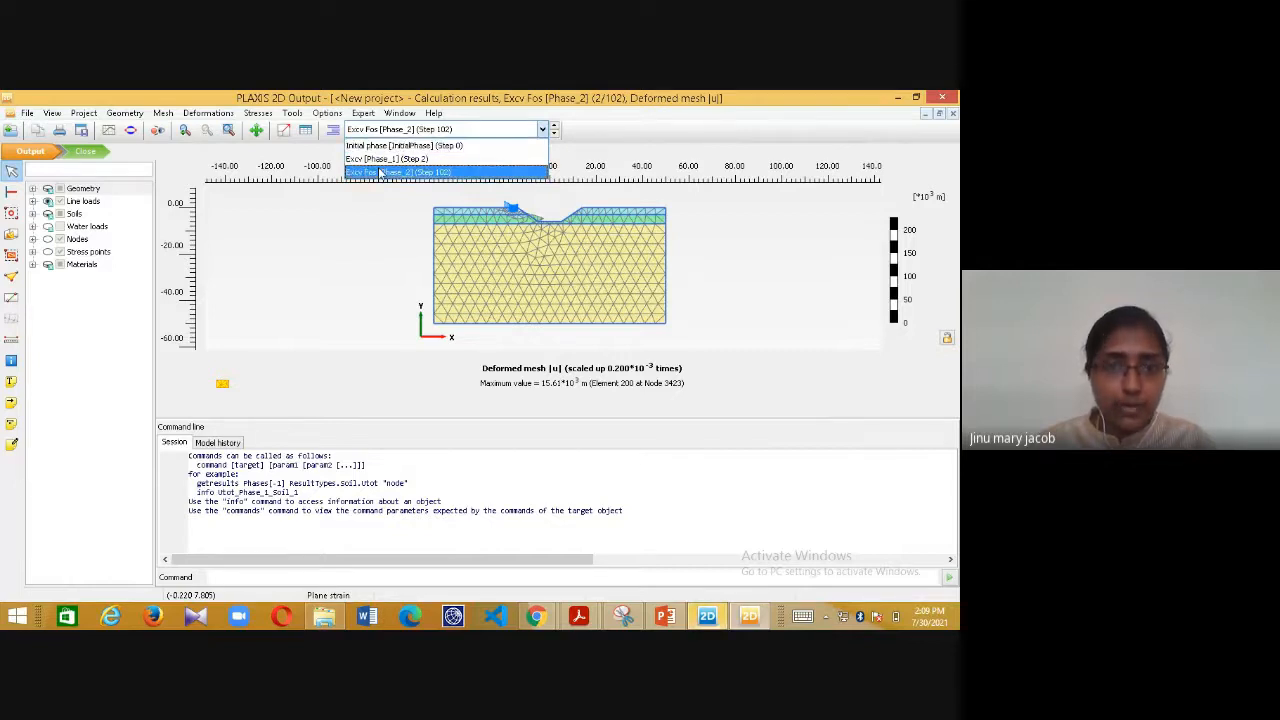
{"action": "left_click", "coordinate": [380, 174]}
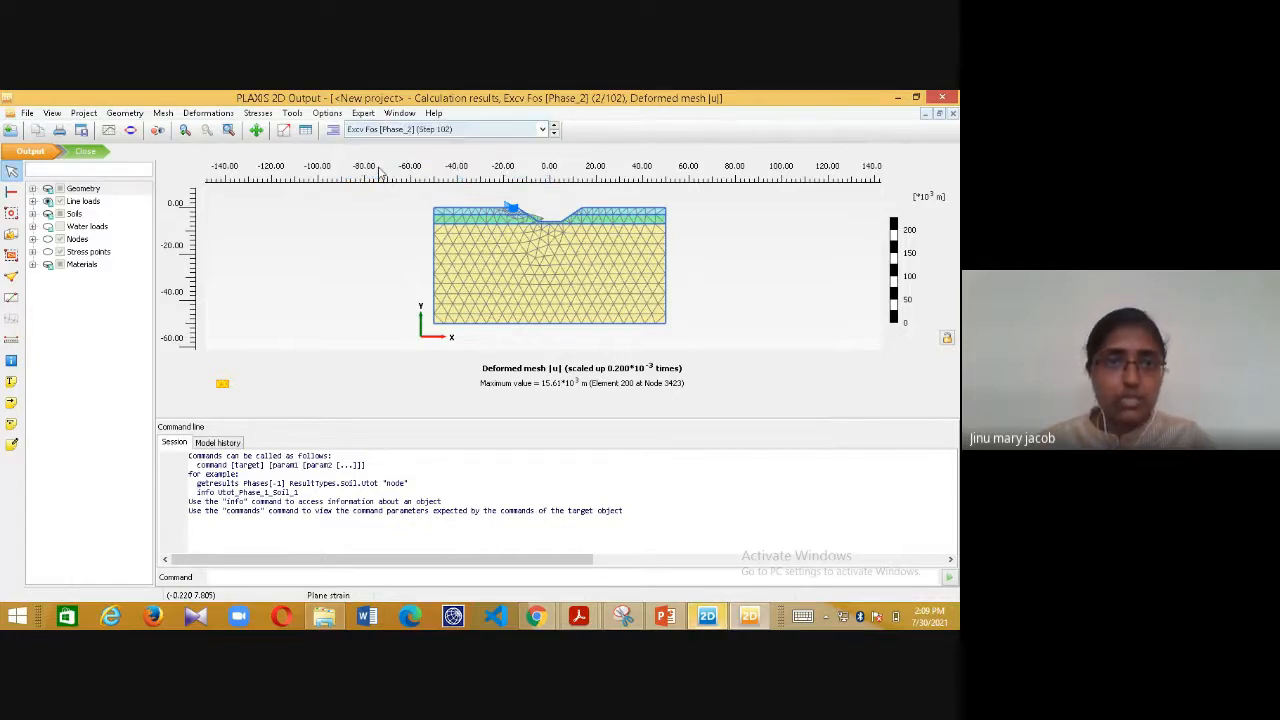
- Read the total strength reduction factor ΣMsf in the calculation information of the Excv Fos phase, then close it
{"action": "left_click", "coordinate": [85, 116]}
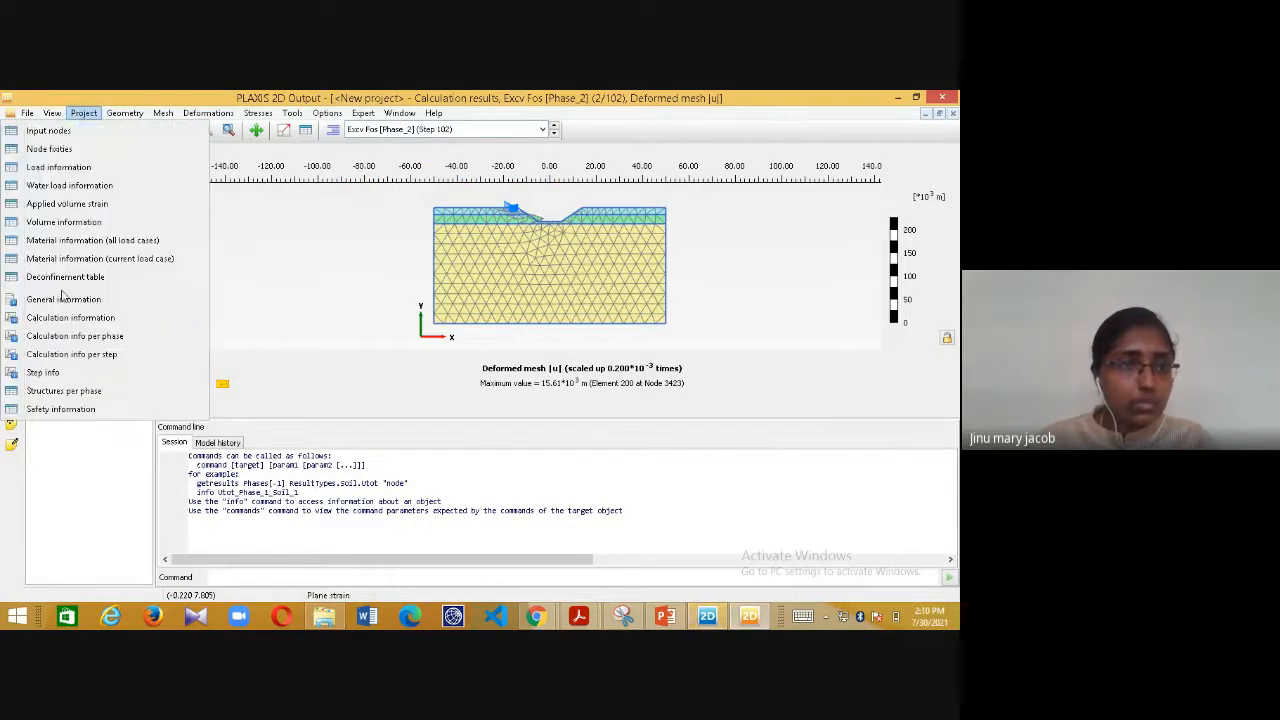
{"action": "left_click", "coordinate": [68, 320]}
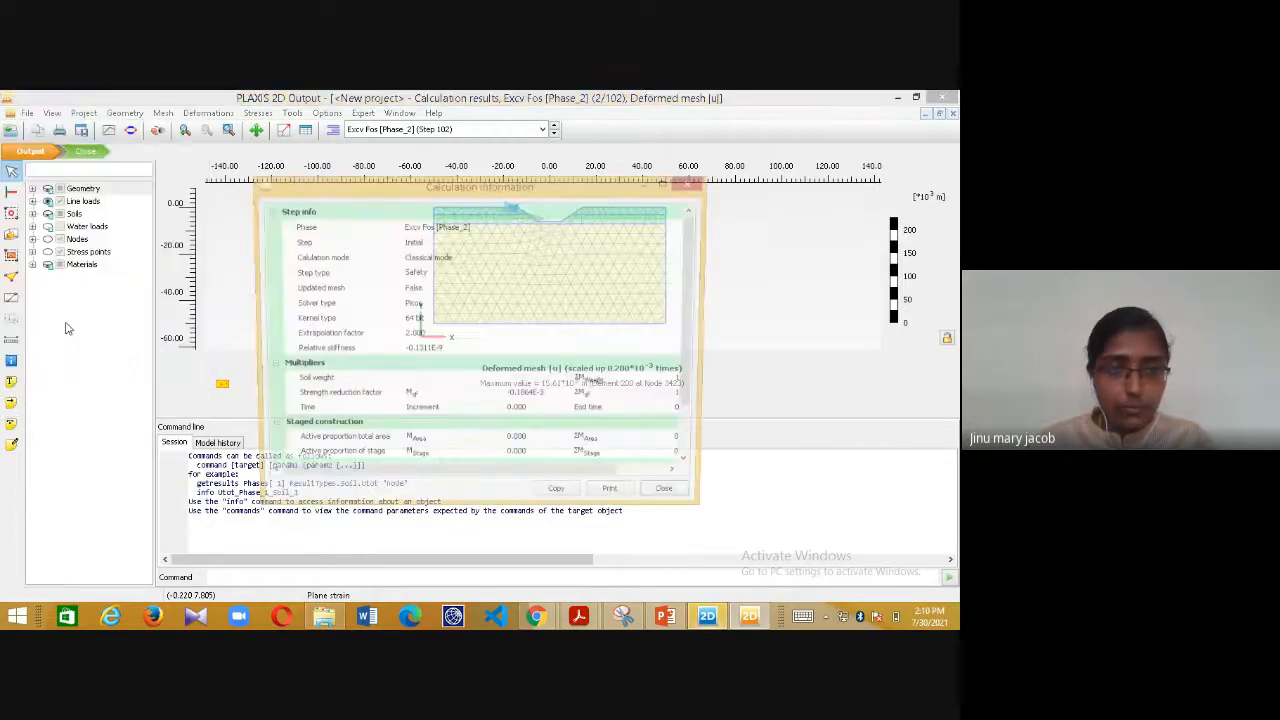
{"action": "left_click_drag", "start_coordinate": [476, 476], "coordinate": [586, 491]}
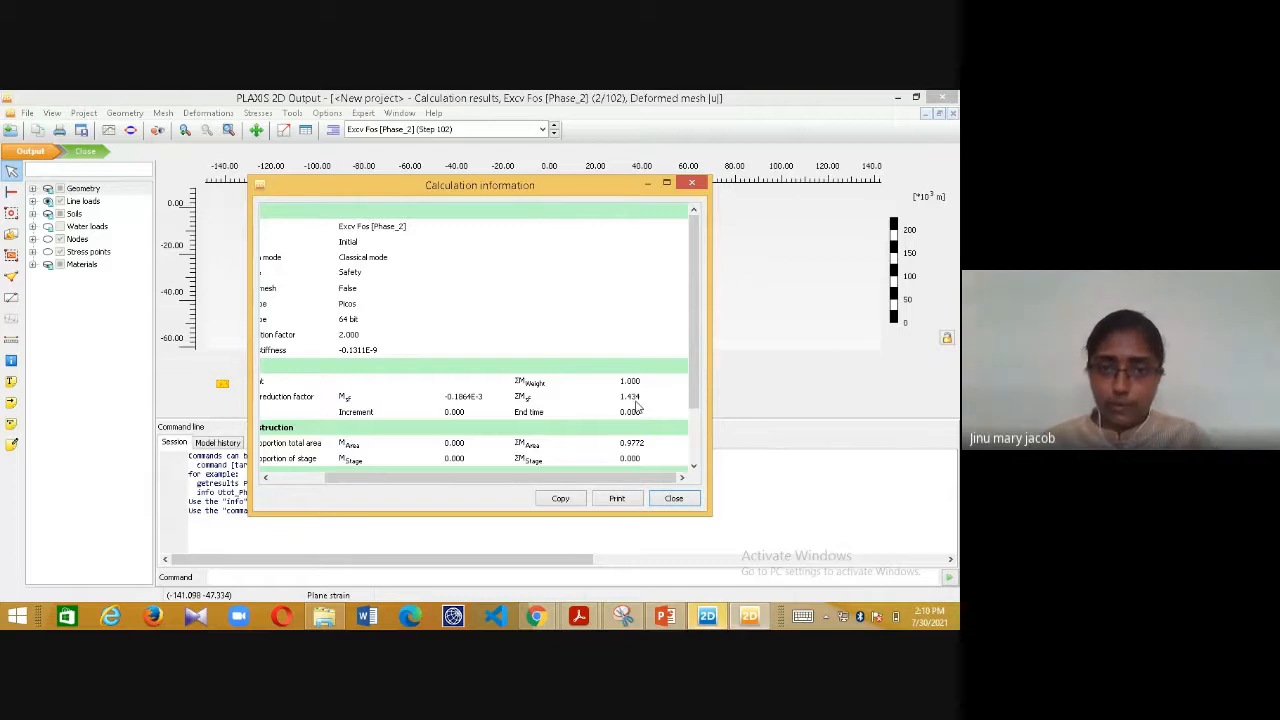
{"action": "left_click", "coordinate": [668, 500]}
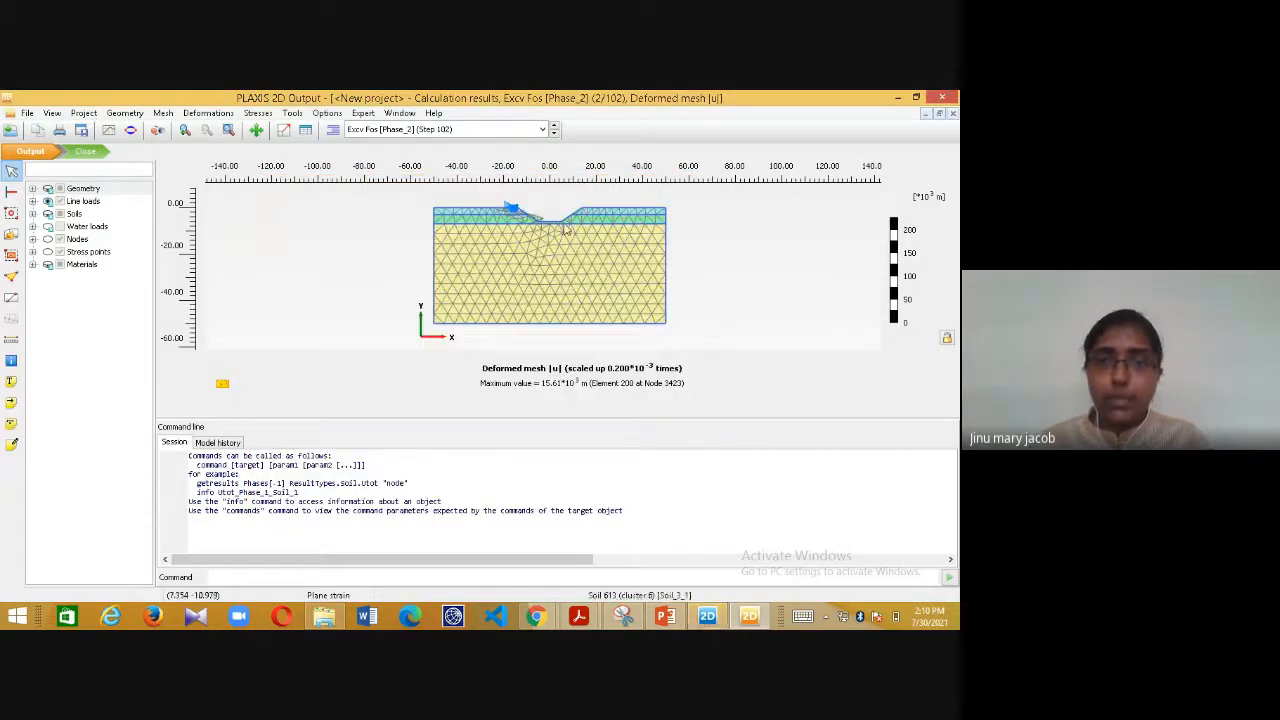
- Display the total displacements |u| of the Excv phase and examine them around the line load and excavation
{"action": "scroll", "coordinate": [565, 197], "scroll_direction": "up", "scroll_amount": 2}
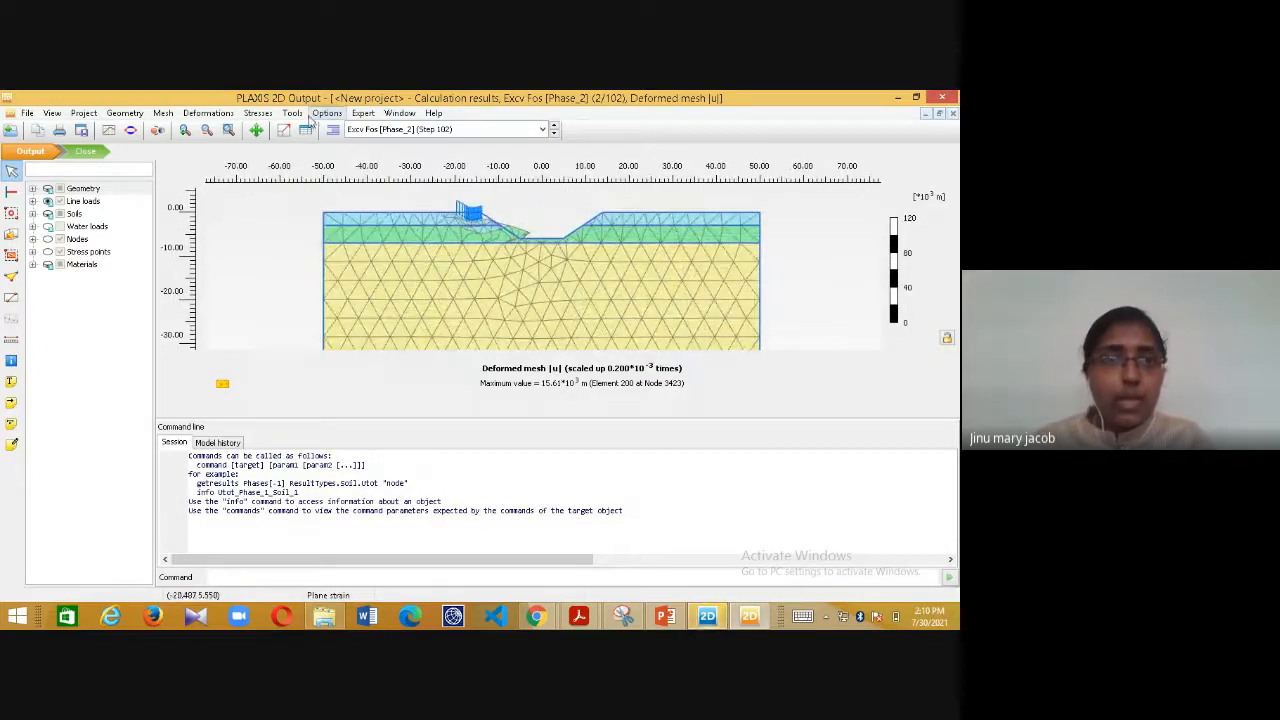
{"action": "left_click", "coordinate": [366, 132]}
{"action": "left_click", "coordinate": [372, 160]}
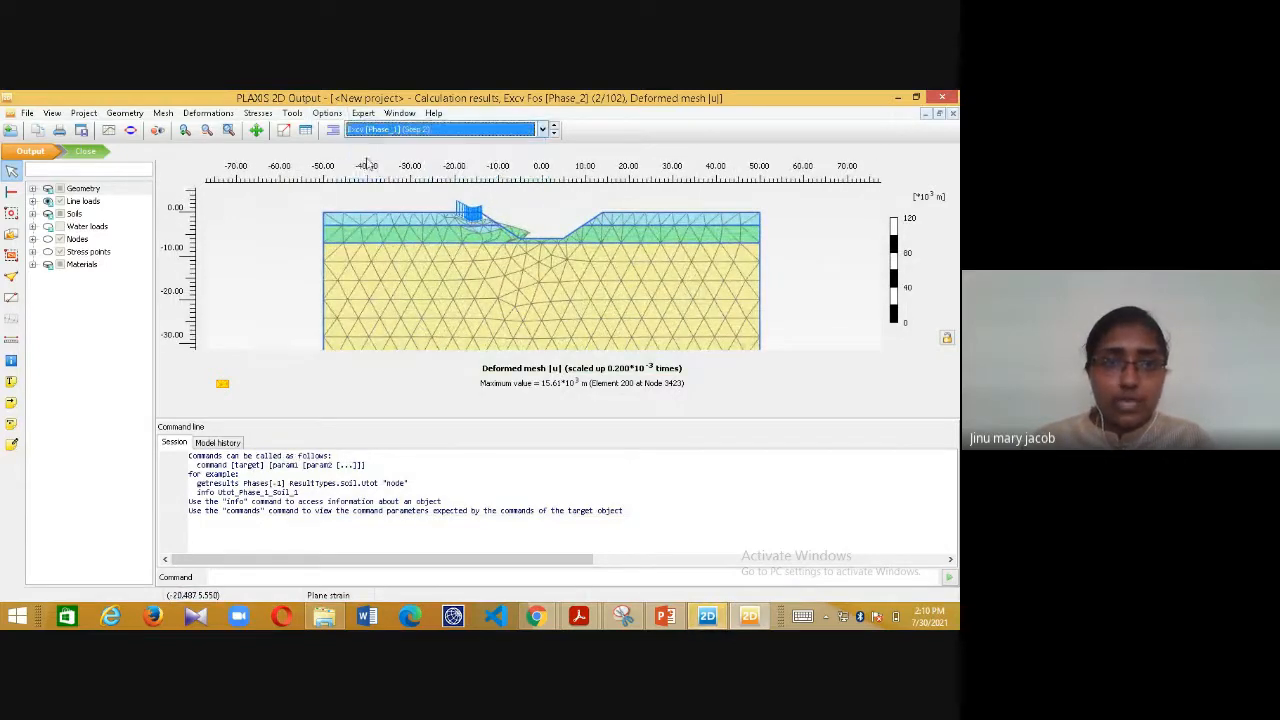
{"action": "left_click", "coordinate": [207, 112]}
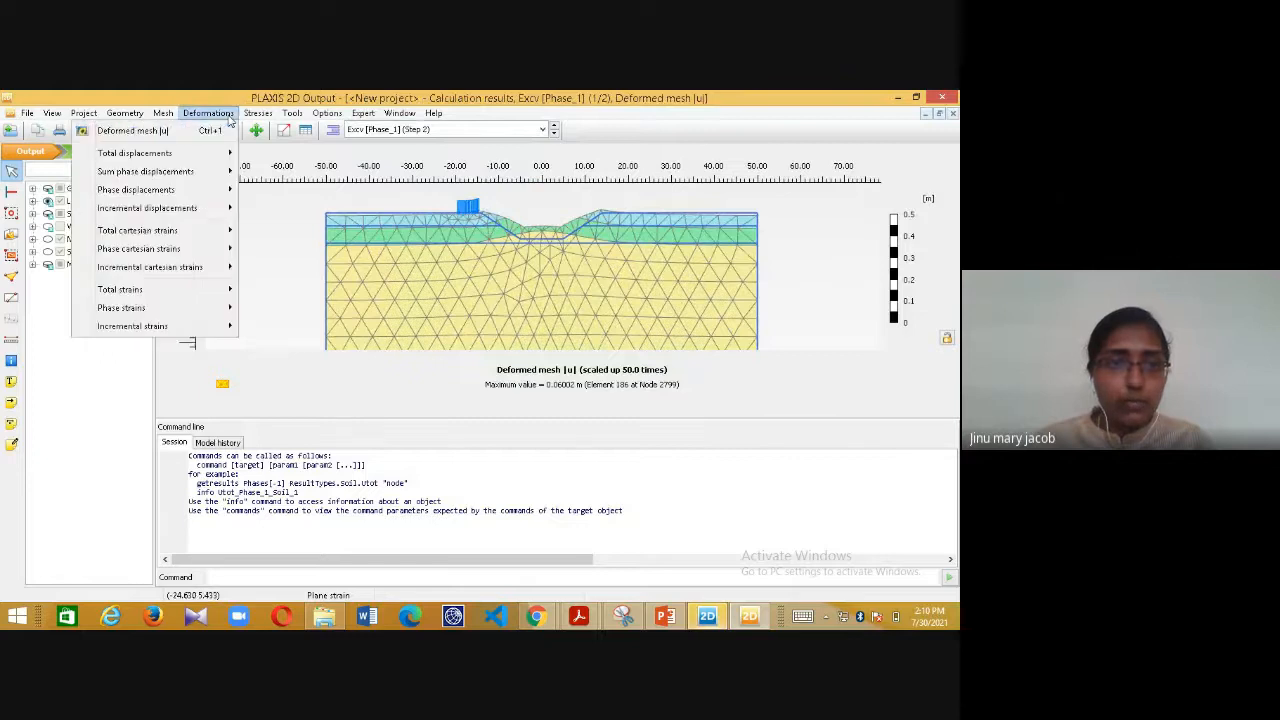
{"action": "left_click", "coordinate": [280, 155]}
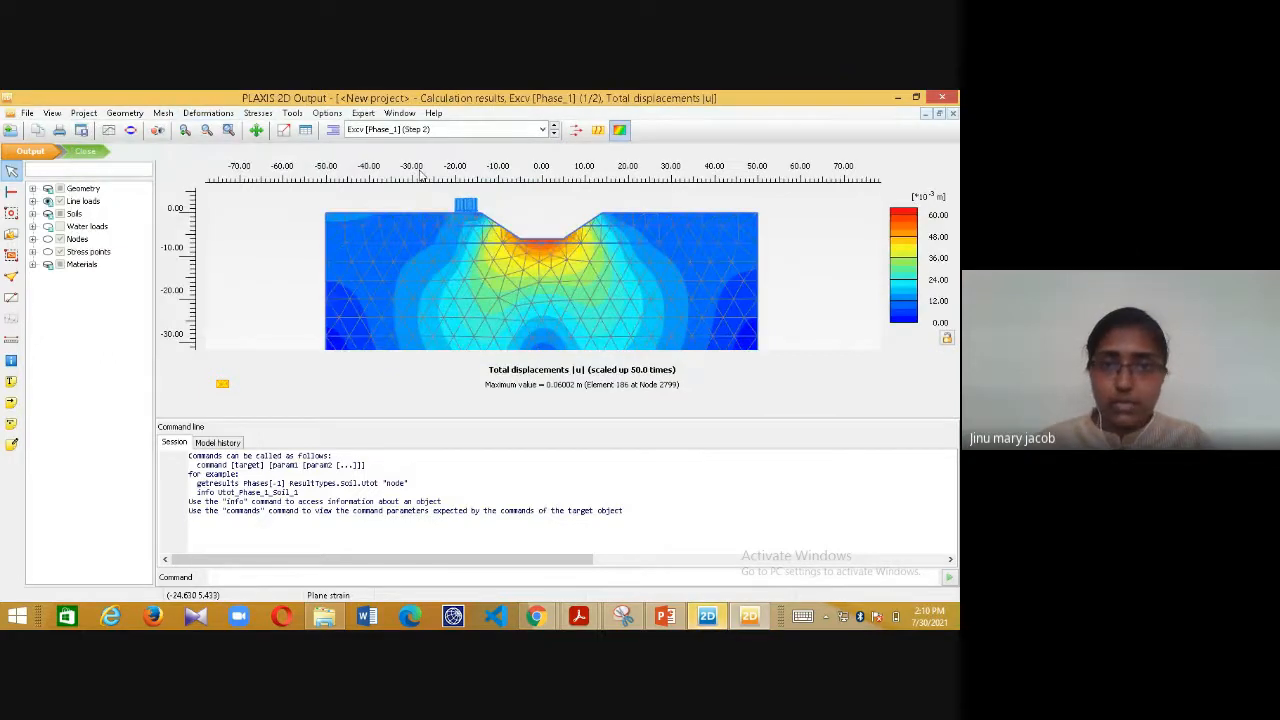
{"action": "scroll", "coordinate": [416, 215], "scroll_direction": "up", "scroll_amount": 2}
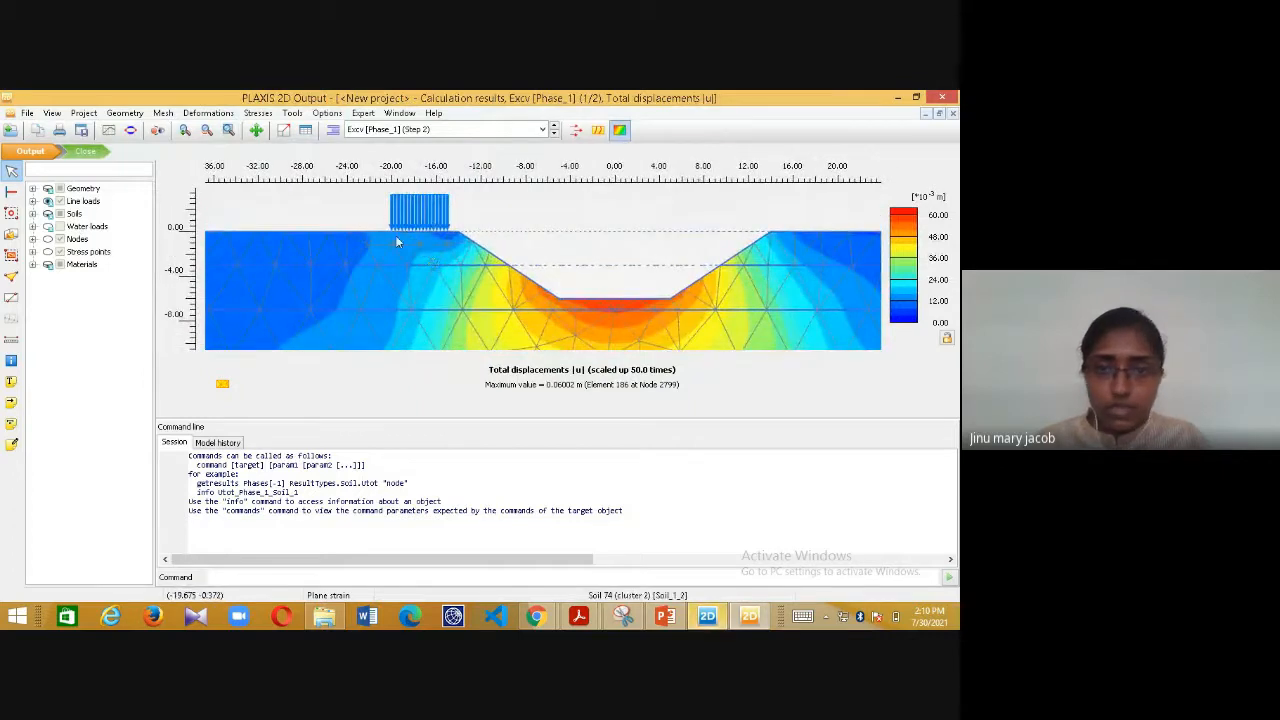
- Display the vertical total displacements u_y of the Excv phase, examine them beneath the load, and close the Output program
{"action": "left_click", "coordinate": [207, 113]}
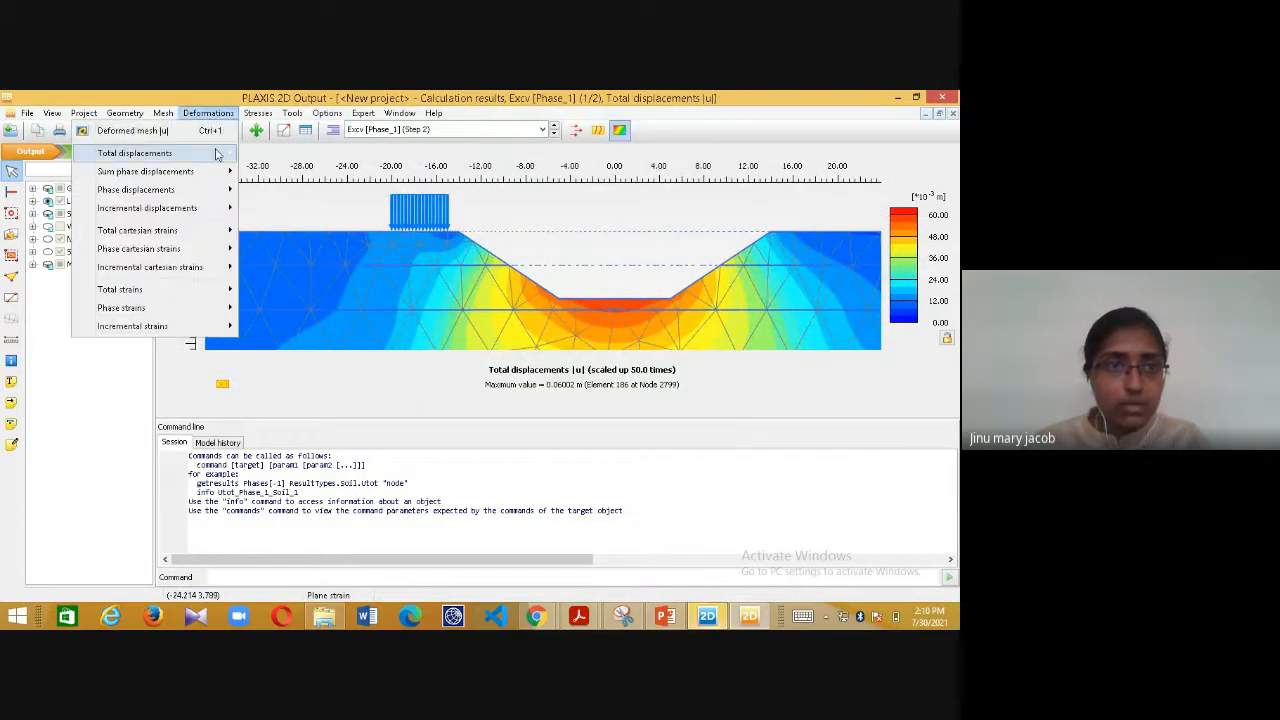
{"action": "mouse_move", "coordinate": [207, 157]}
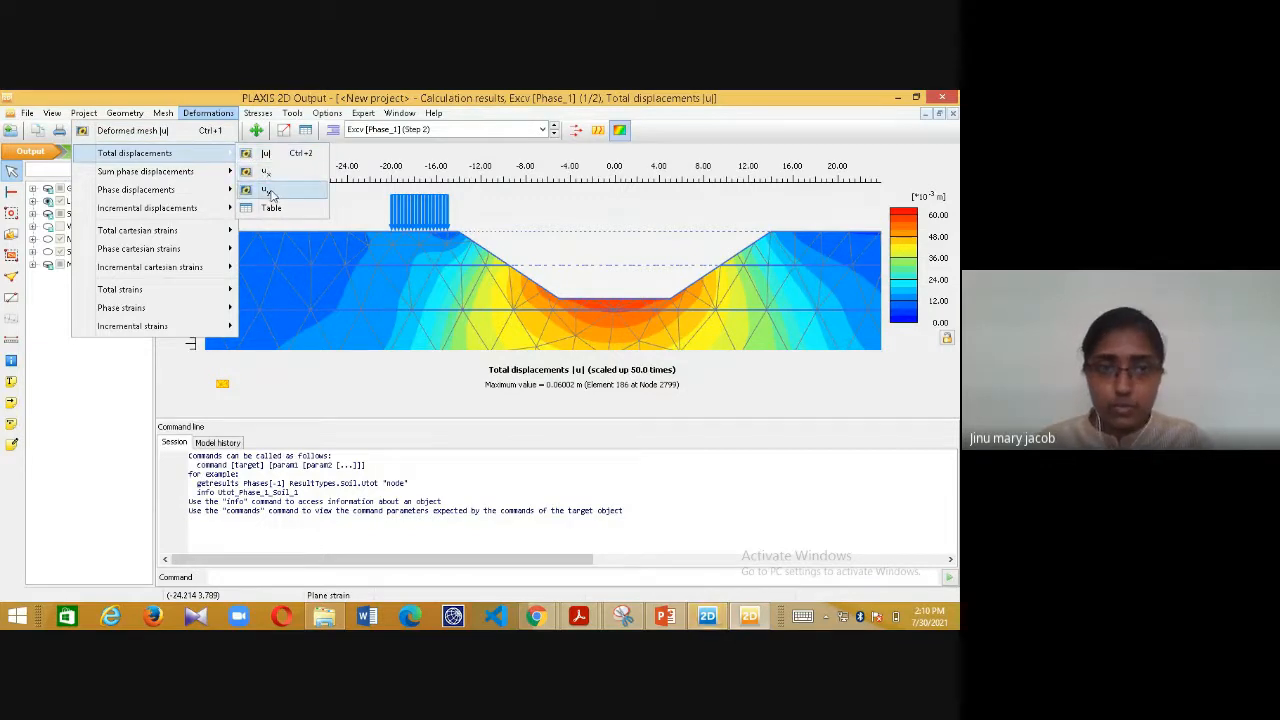
{"action": "left_click", "coordinate": [268, 191]}
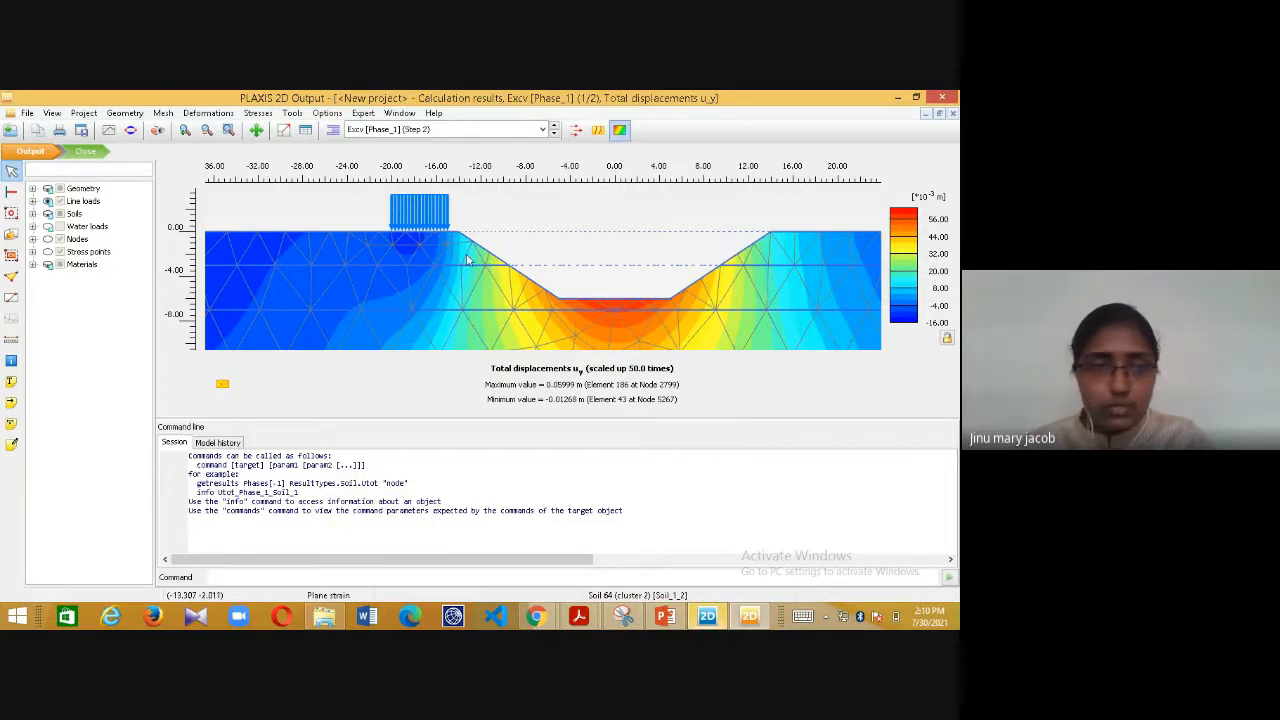
{"action": "scroll", "coordinate": [467, 260], "scroll_direction": "down", "scroll_amount": 2}
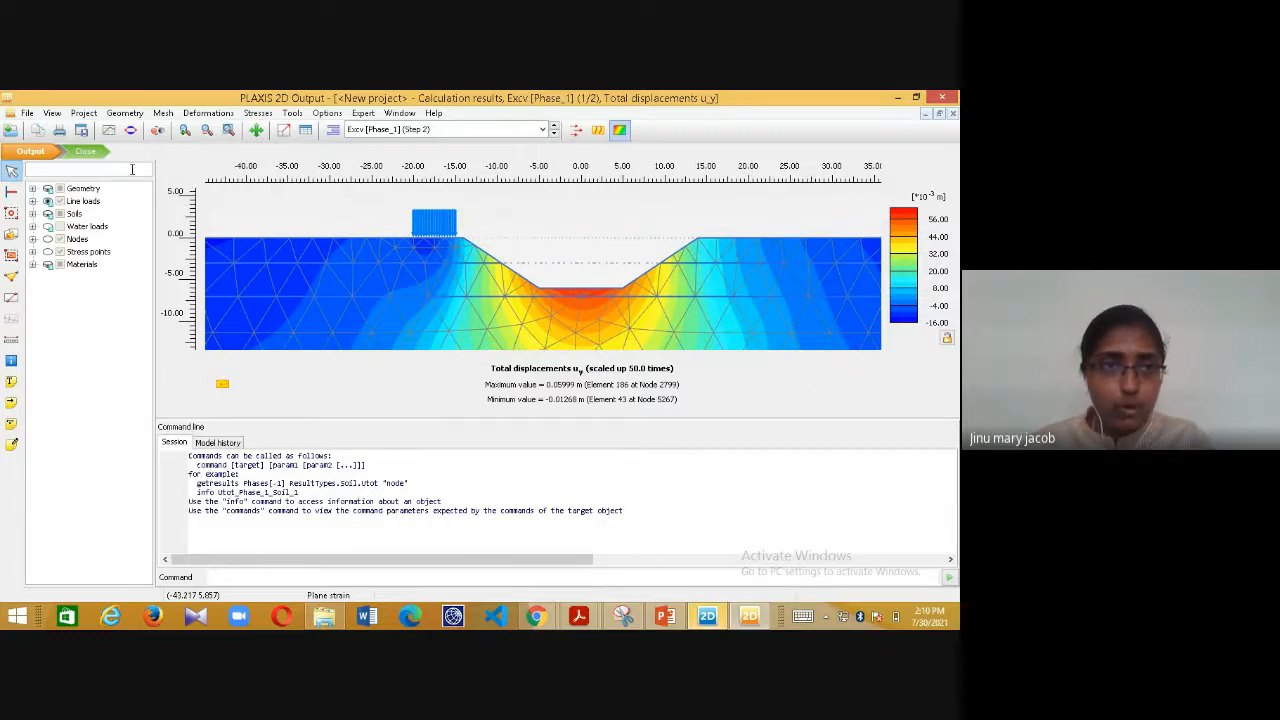
{"action": "left_click", "coordinate": [86, 152]}
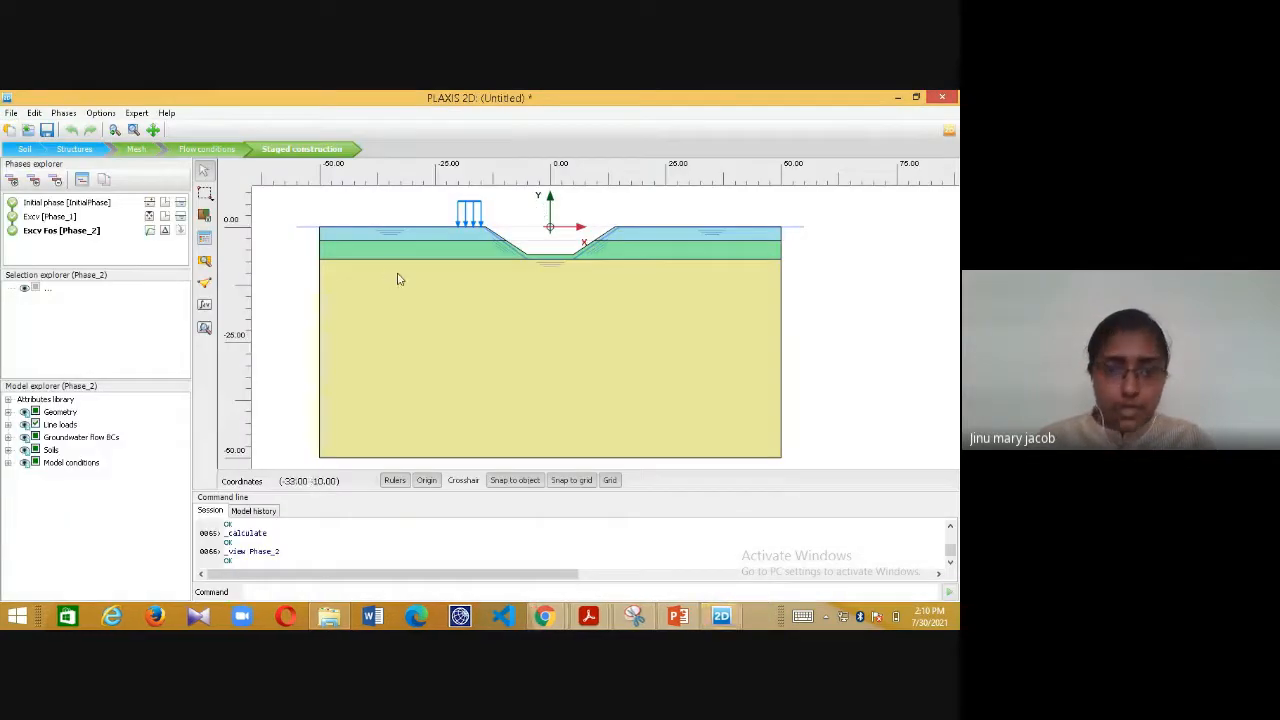
- Switch to the PowerPoint presentation and review the slope stability geometry on the Problem Definition slide
{"action": "left_click", "coordinate": [678, 598]}
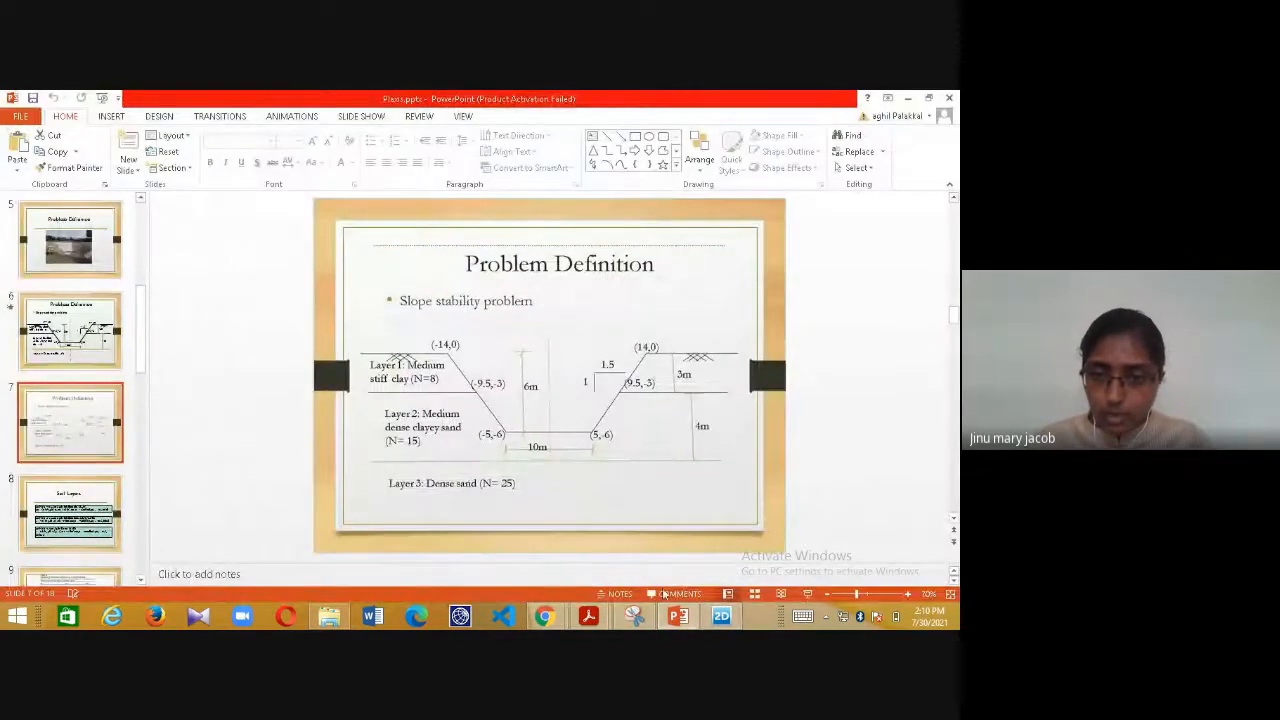
{"action": "left_click", "coordinate": [676, 615]}
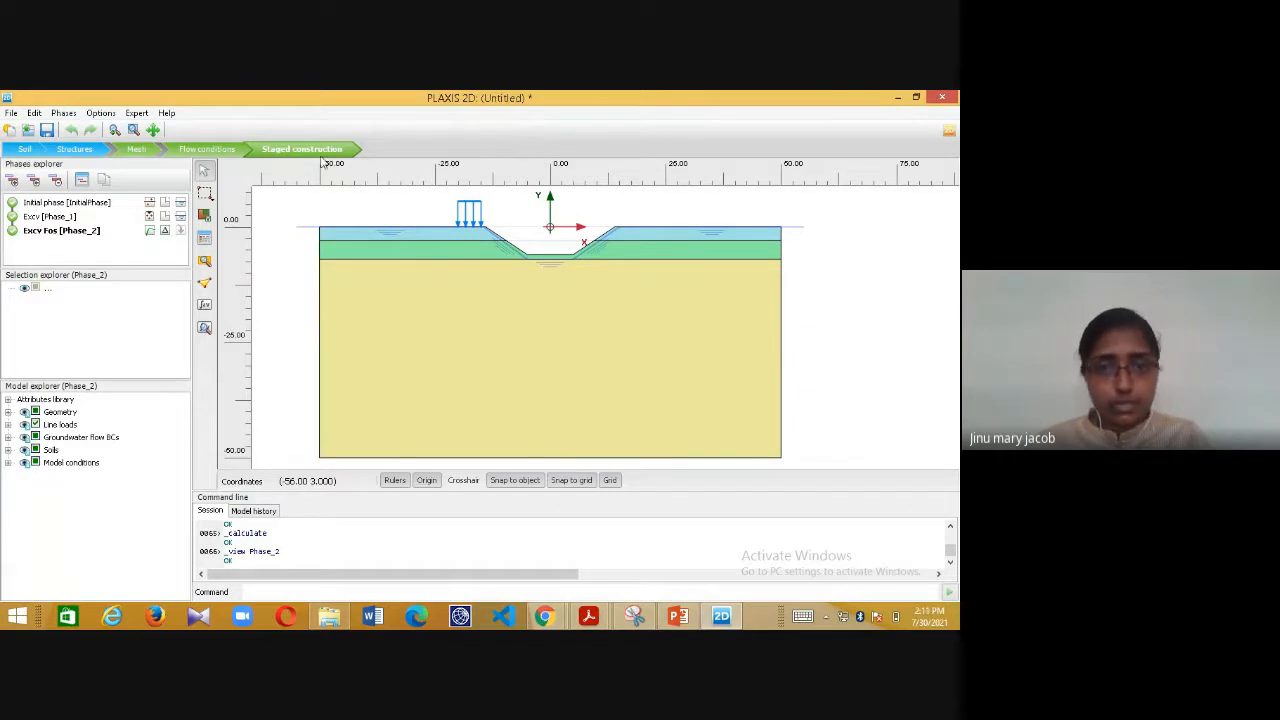
{"action": "left_click", "coordinate": [676, 617]}
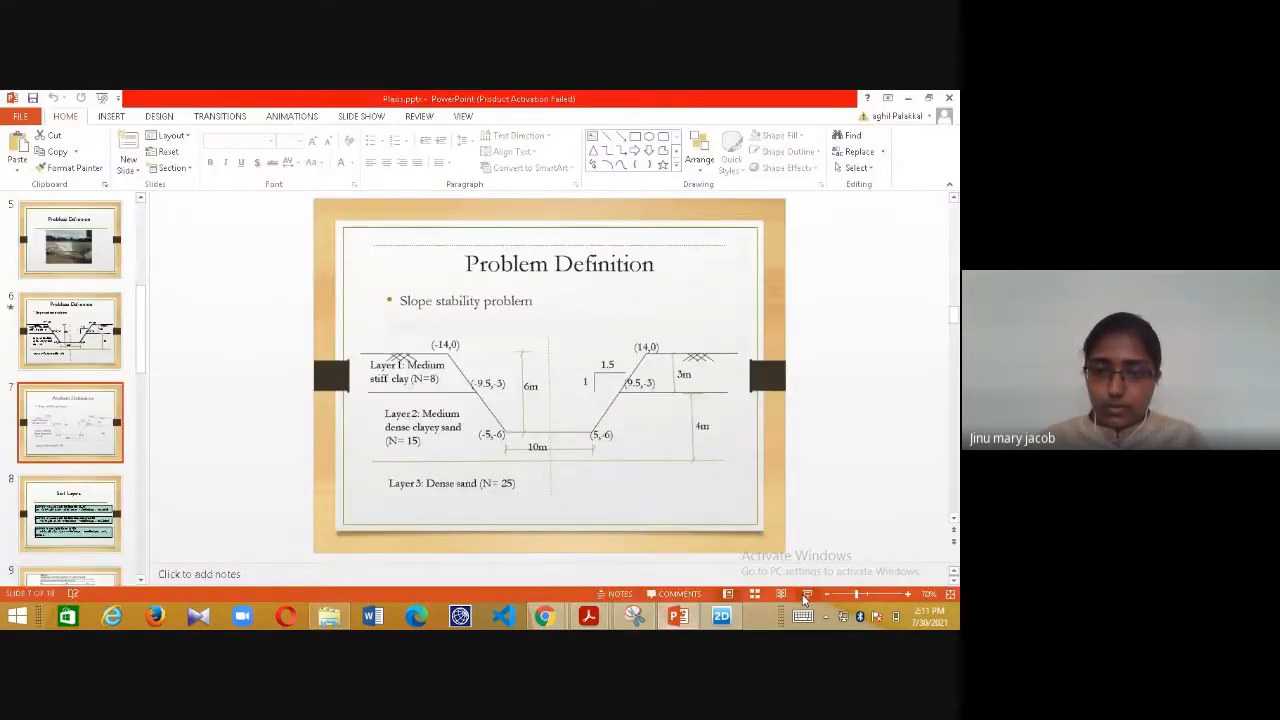
{"action": "left_click", "coordinate": [807, 594]}
{"action": "key", "text": "Escape"}
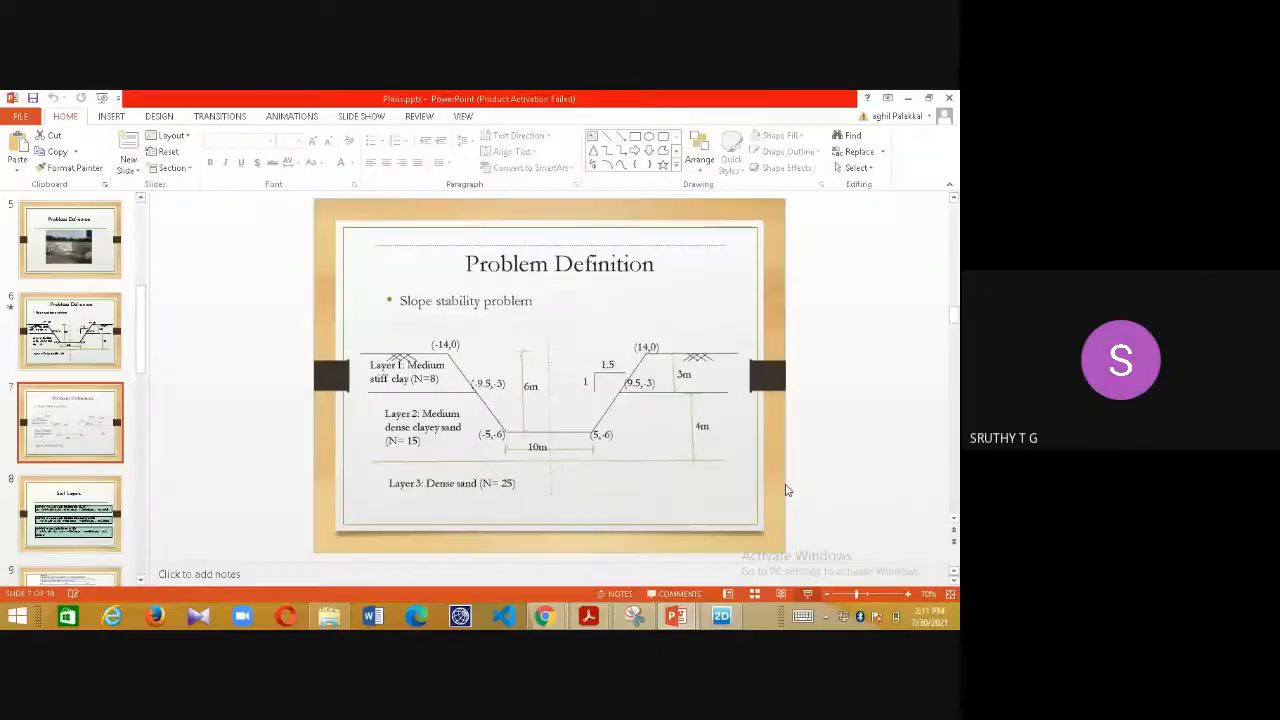
{"action": "mouse_move", "coordinate": [720, 617]}
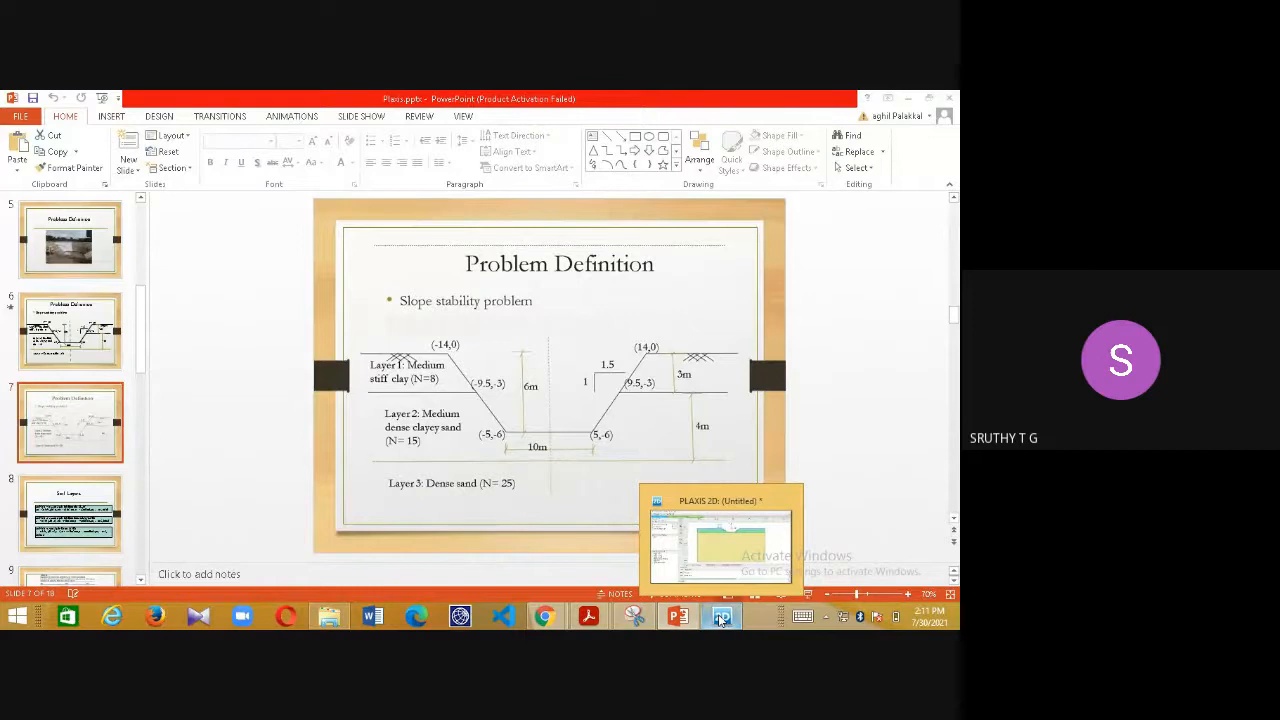
- Switch to PLAXIS 2D and inspect the general properties of the Medium stiff clay and clayey sand materials without changing them
{"action": "left_click", "coordinate": [720, 617]}
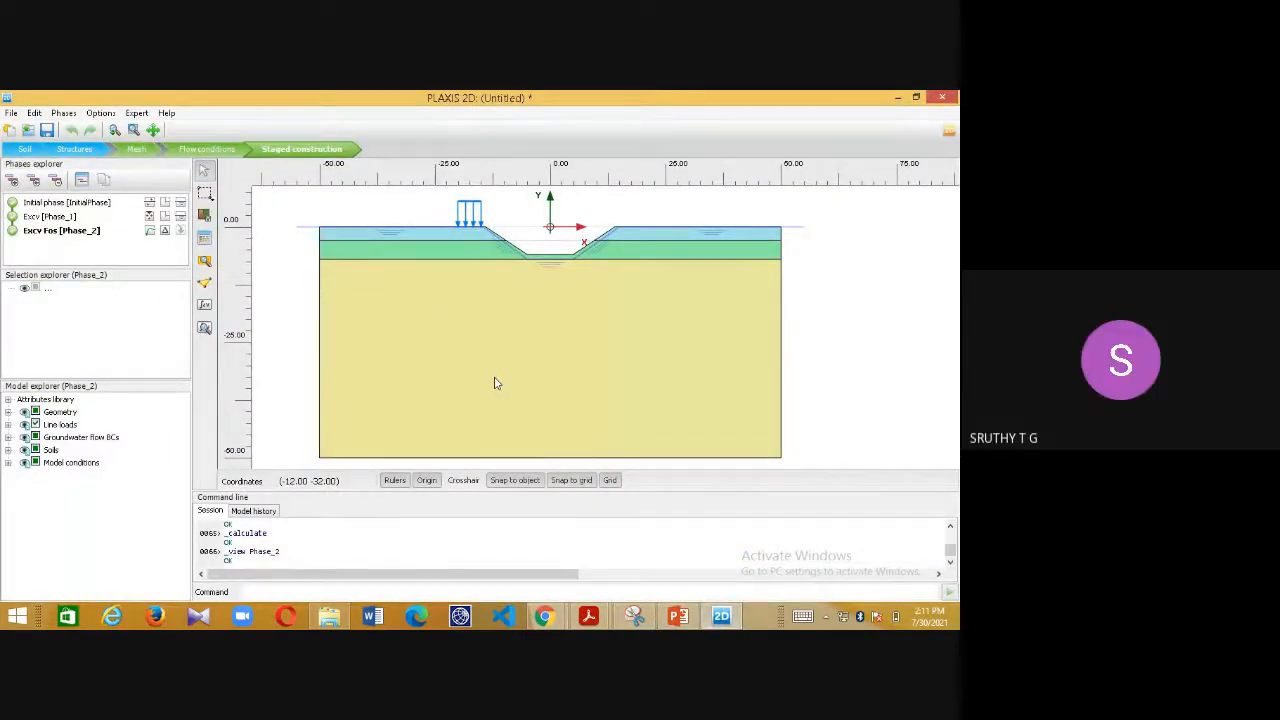
{"action": "left_click", "coordinate": [204, 237]}
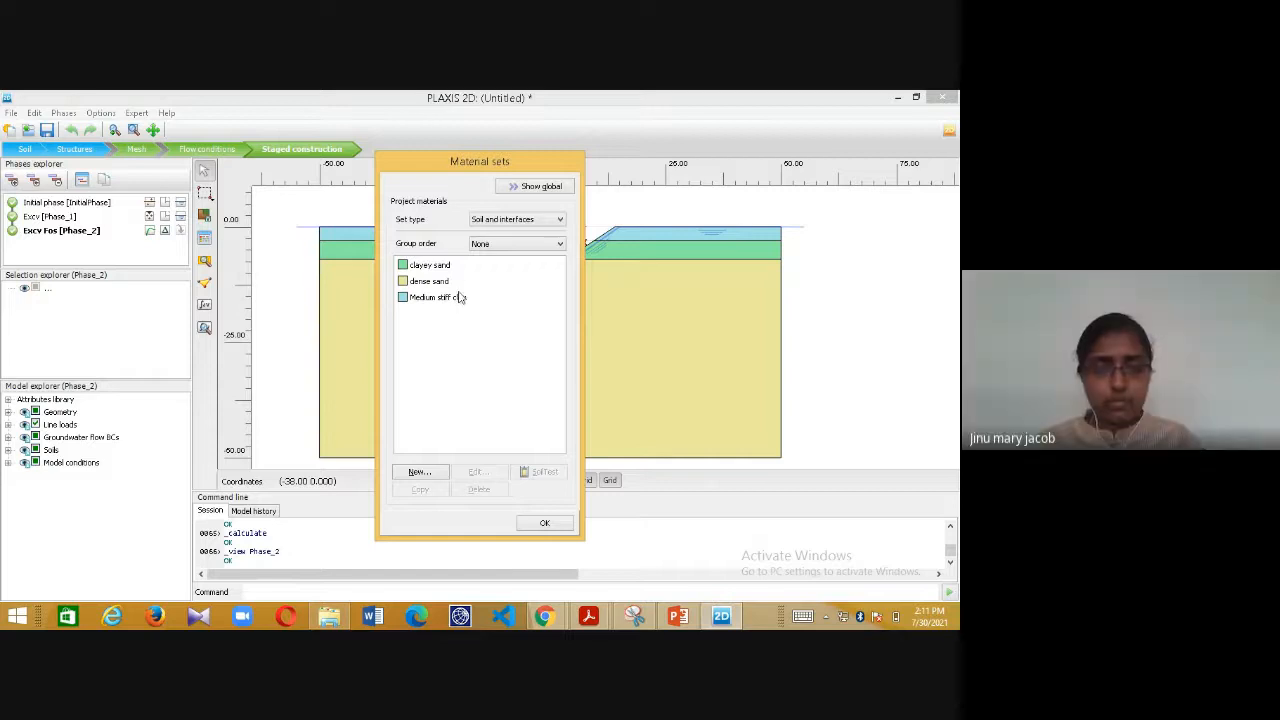
{"action": "double_click", "coordinate": [451, 300]}
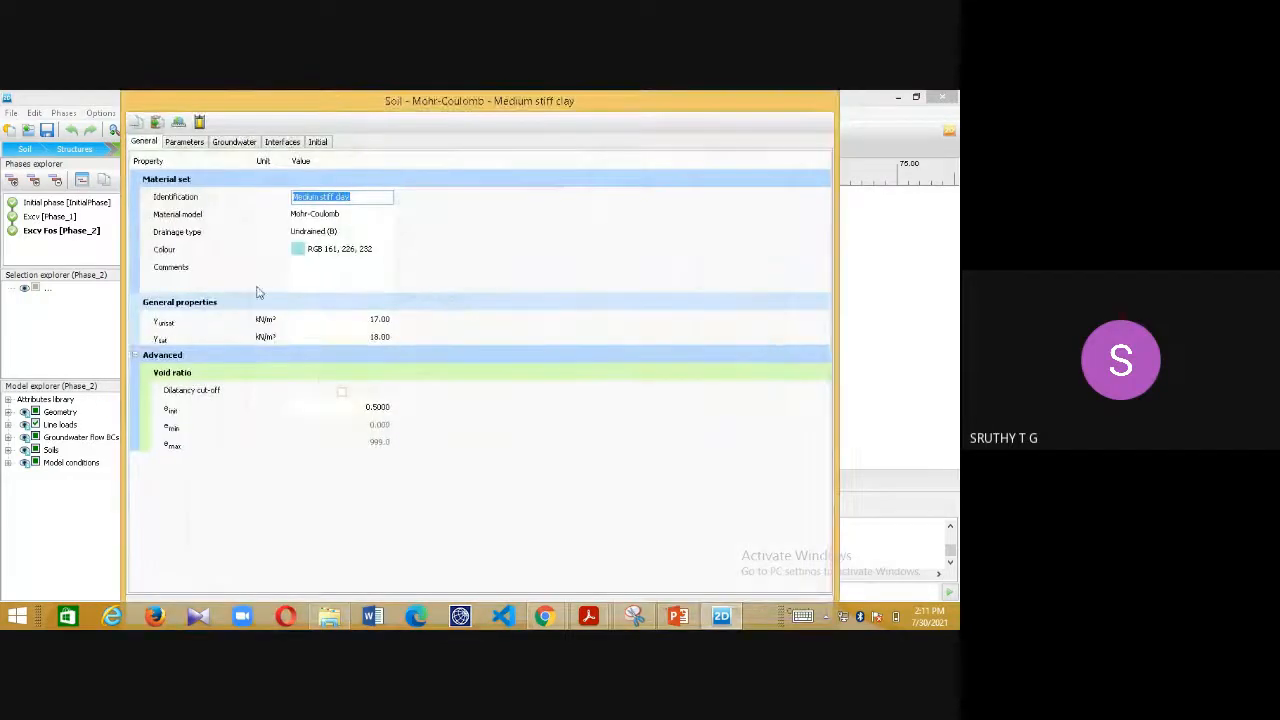
{"action": "double_click", "coordinate": [772, 97]}
{"action": "left_click", "coordinate": [869, 590]}
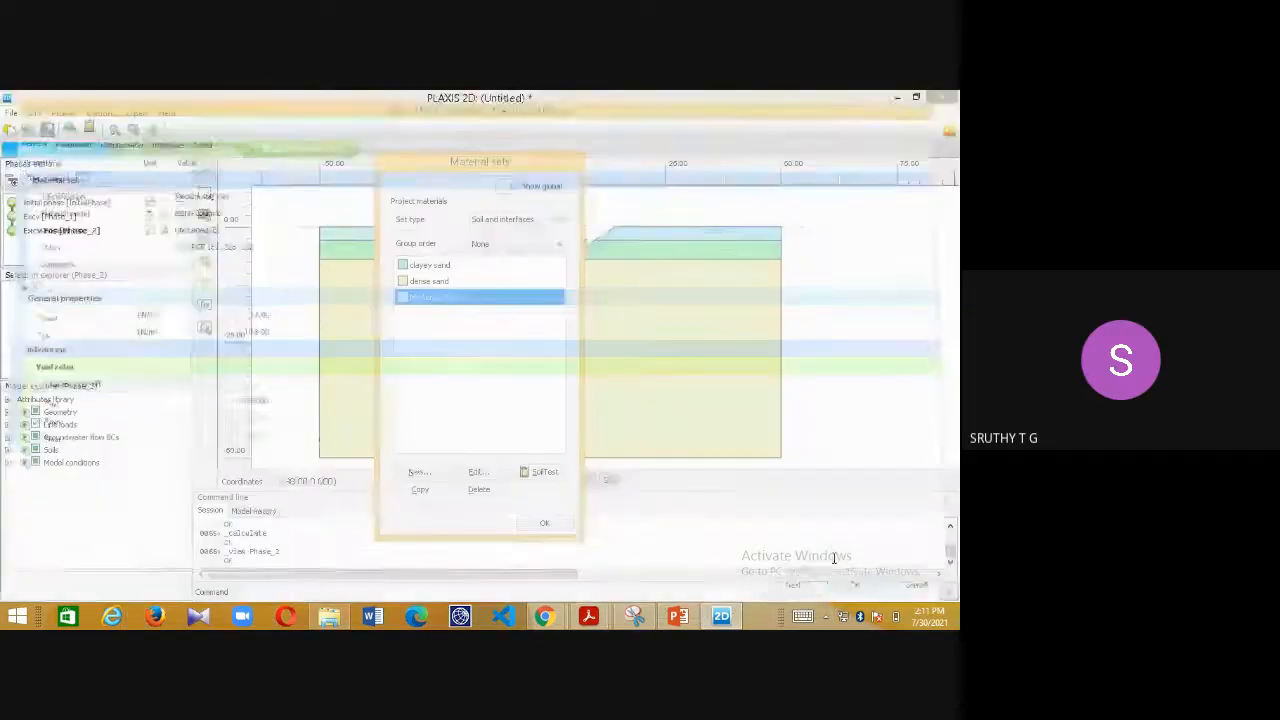
{"action": "left_click", "coordinate": [446, 267]}
{"action": "double_click", "coordinate": [446, 267]}
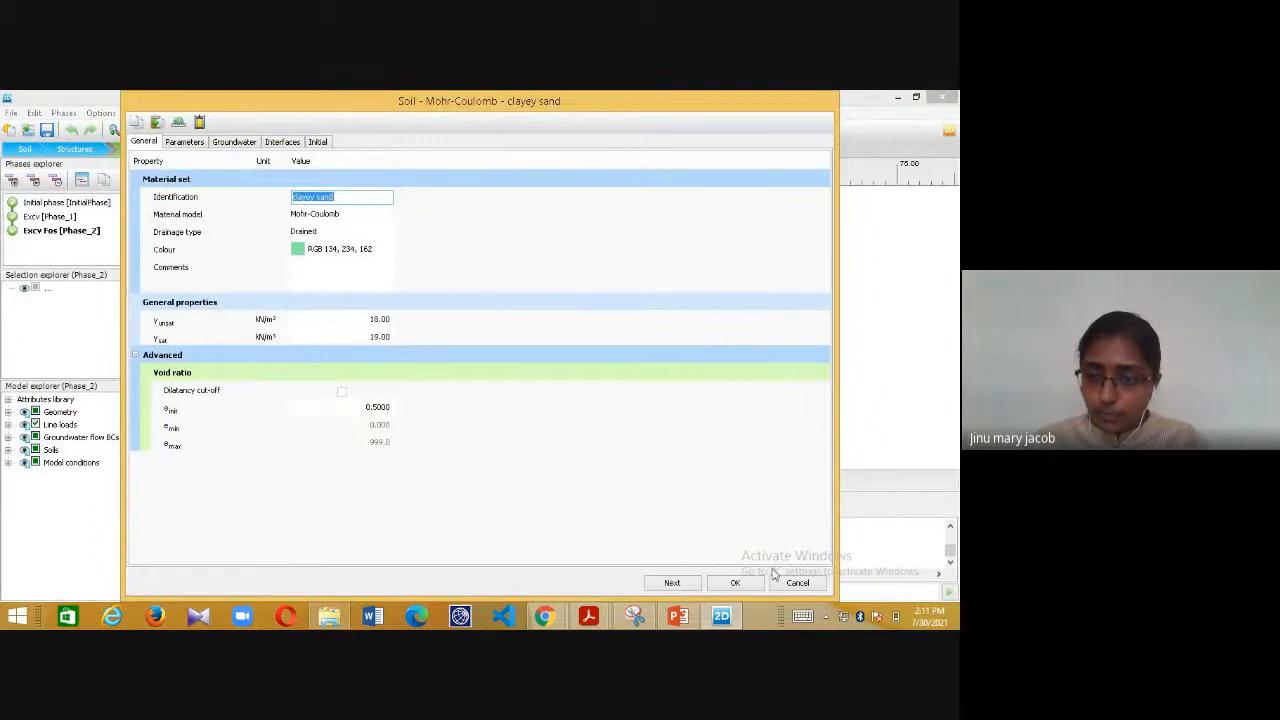
{"action": "left_click", "coordinate": [797, 583]}
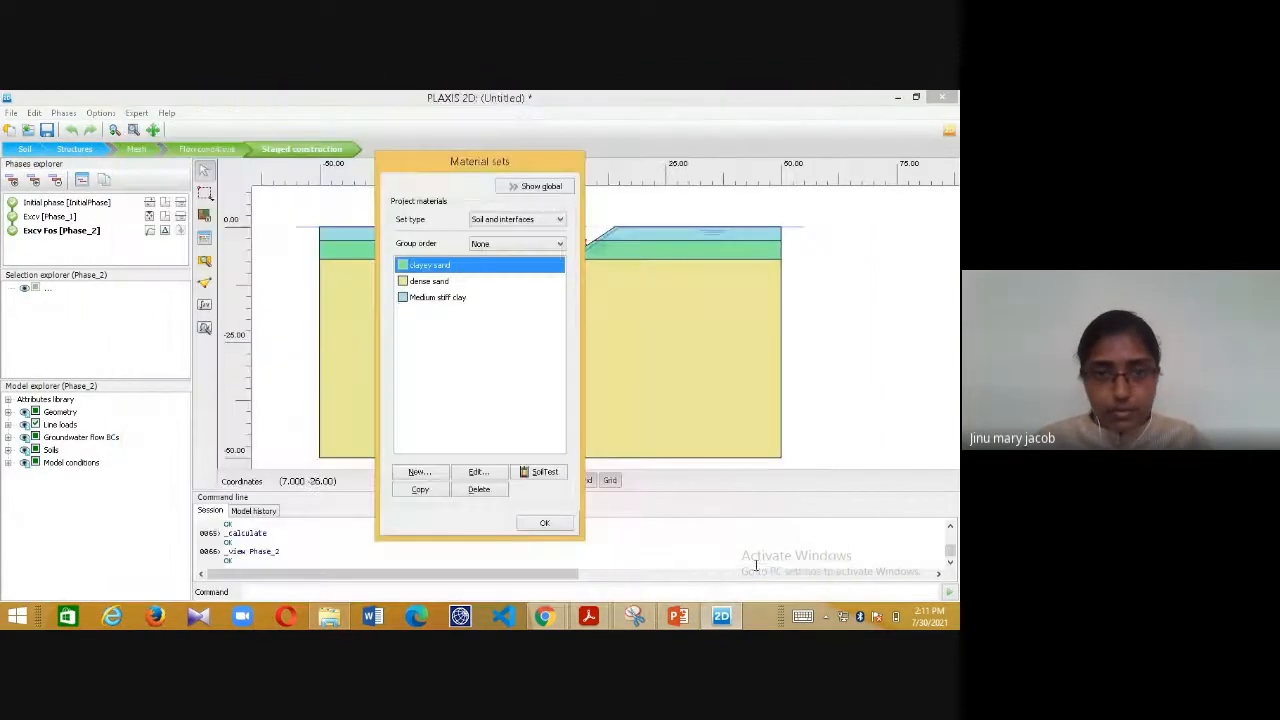
- Set the drainage type of the Medium stiff clay material to Undrained (A) and inspect its strength parameters
{"action": "left_click", "coordinate": [456, 302]}
{"action": "double_click", "coordinate": [457, 300]}
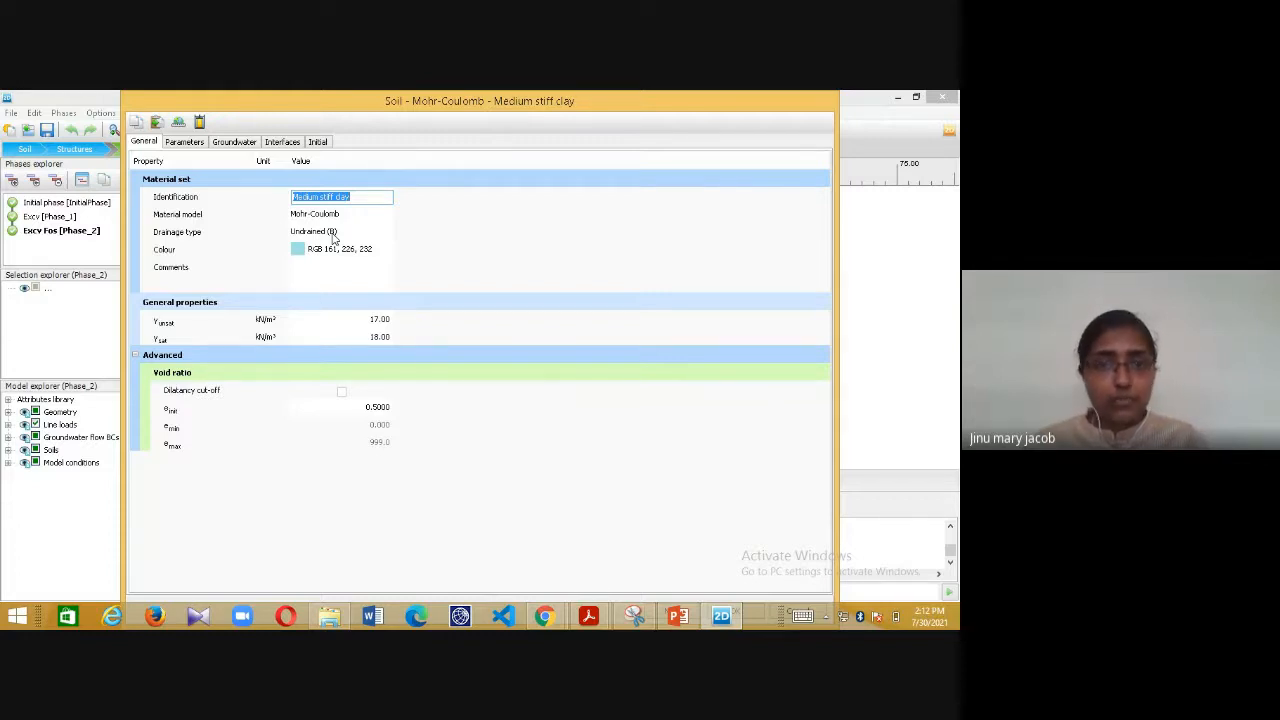
{"action": "left_click", "coordinate": [331, 234]}
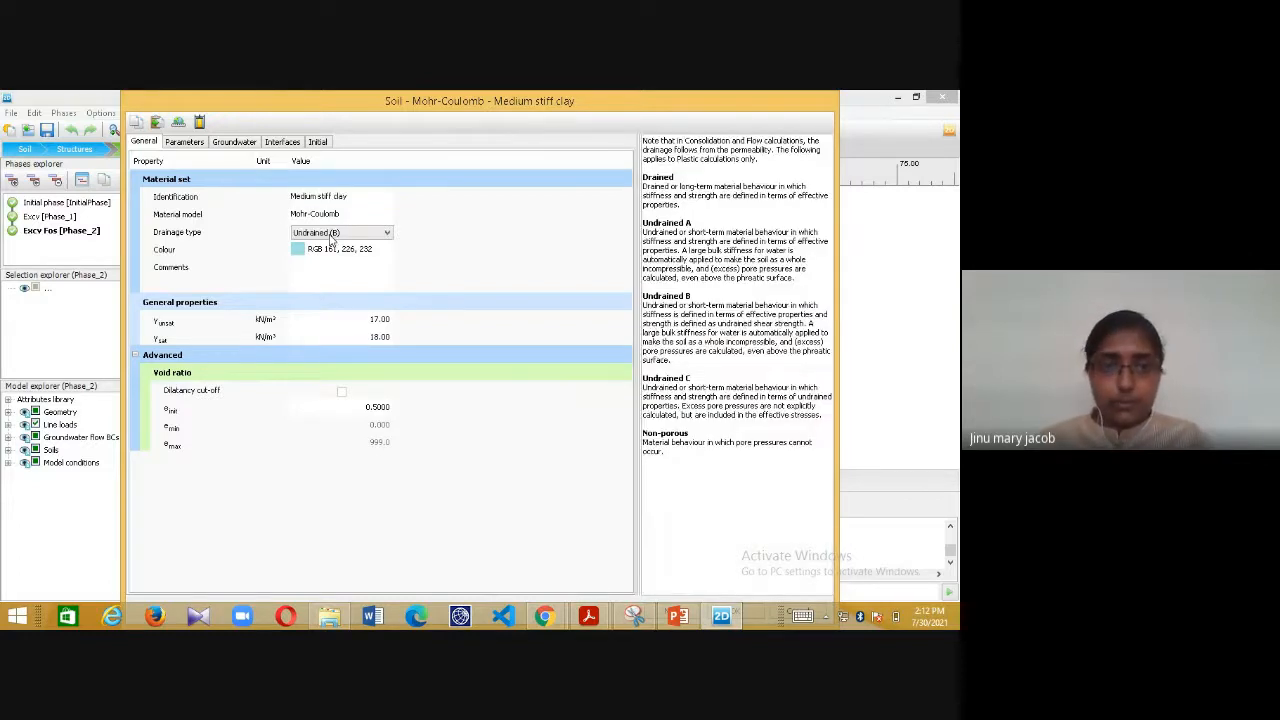
{"action": "left_click", "coordinate": [331, 234]}
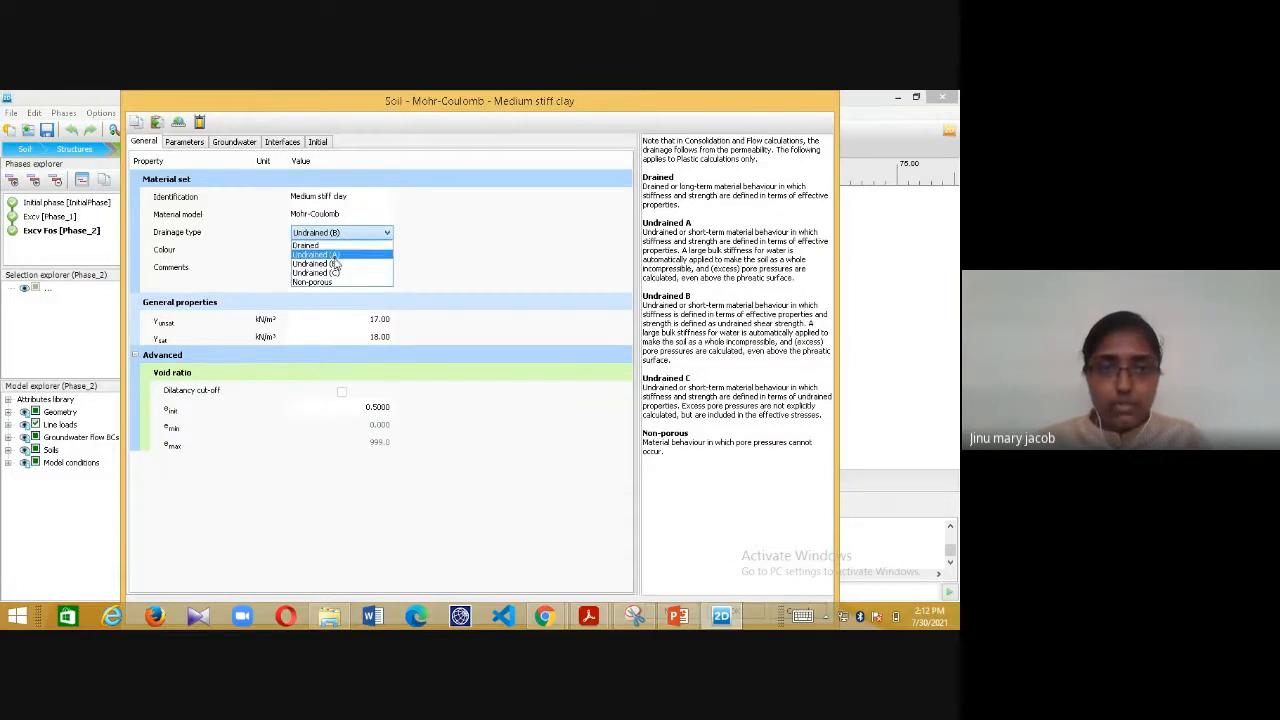
{"action": "left_click", "coordinate": [345, 255]}
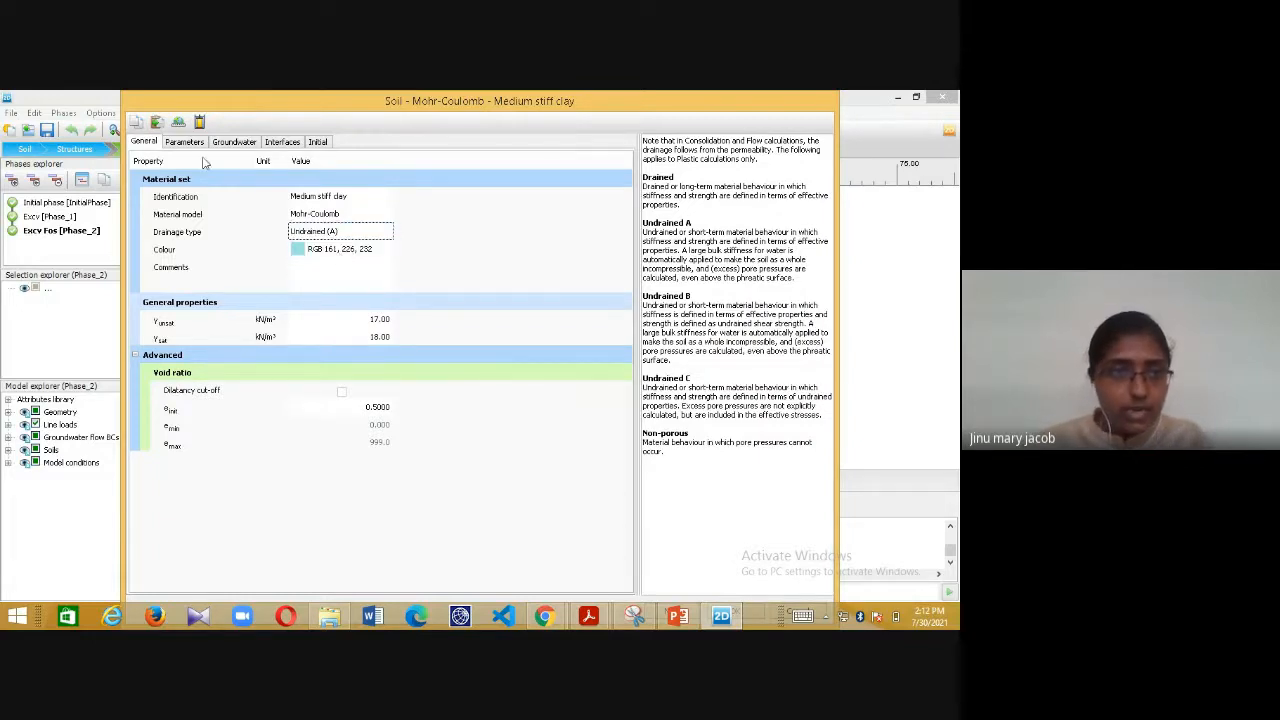
{"action": "left_click", "coordinate": [196, 142]}
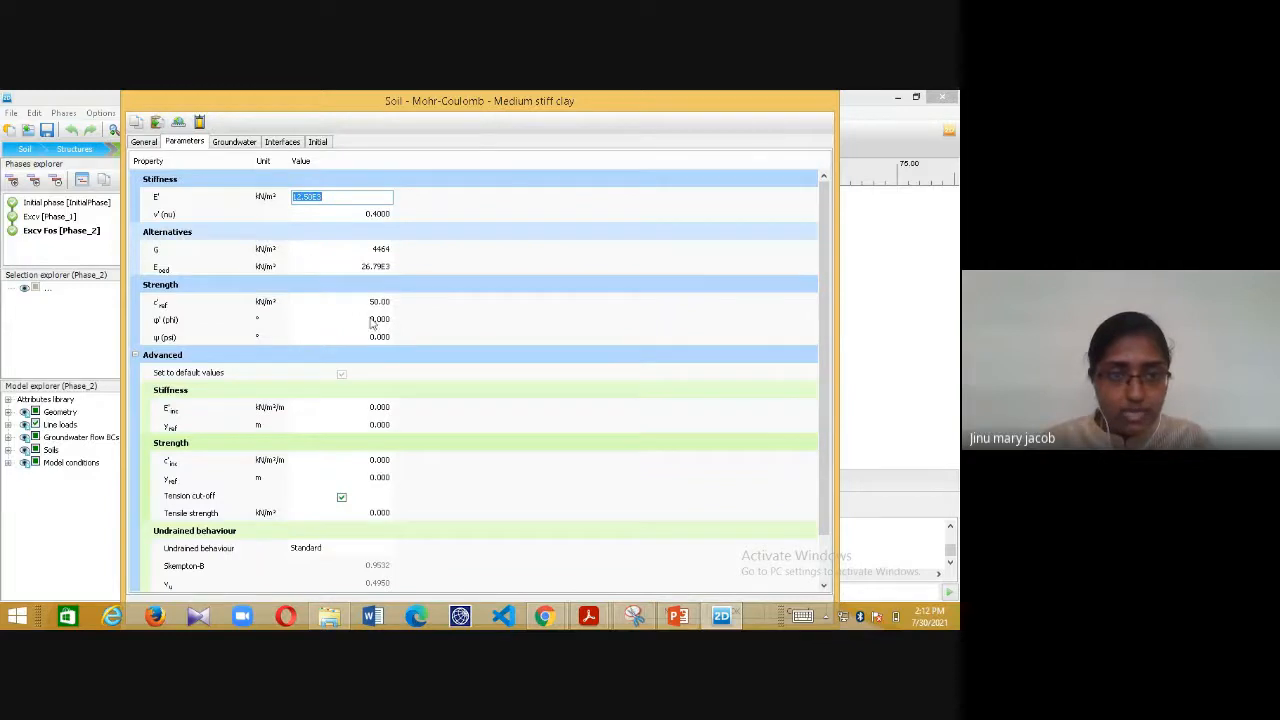
- Return the Medium stiff clay drainage type to Undrained (B), check its parameters, and accept the material sets
{"action": "left_click", "coordinate": [150, 142]}
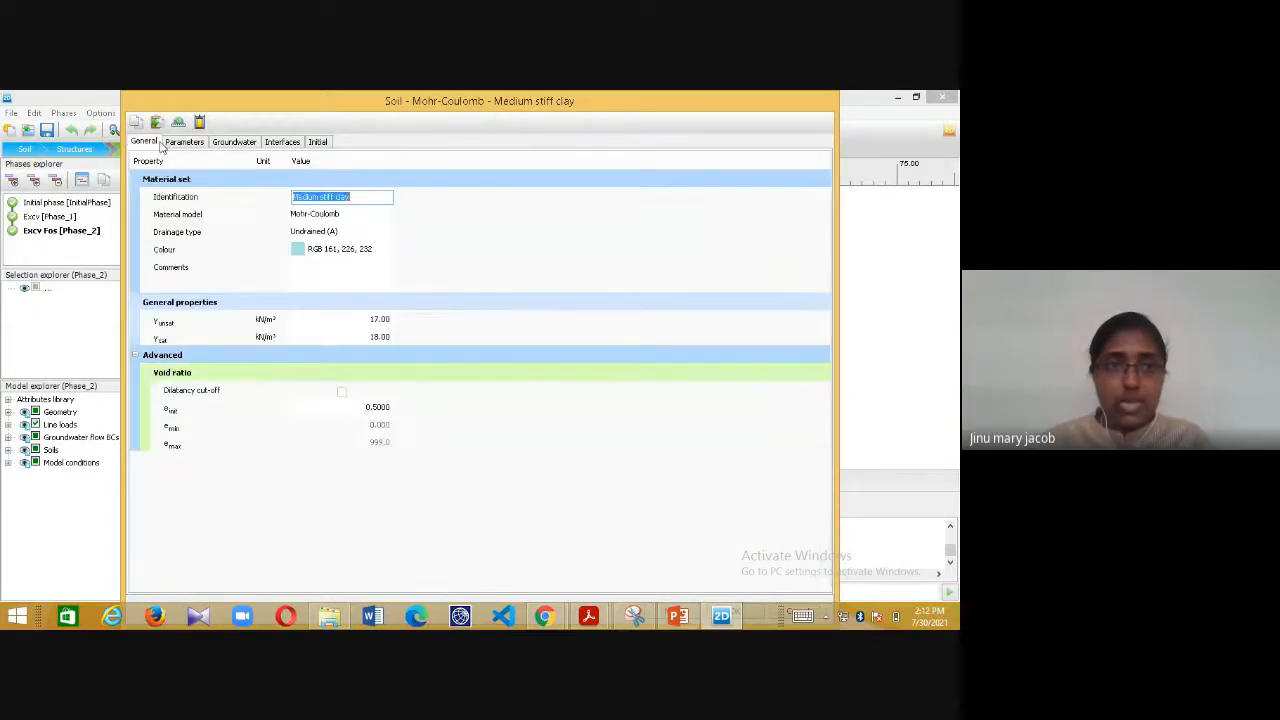
{"action": "left_click", "coordinate": [322, 234]}
{"action": "left_click", "coordinate": [322, 234]}
{"action": "left_click", "coordinate": [318, 264]}
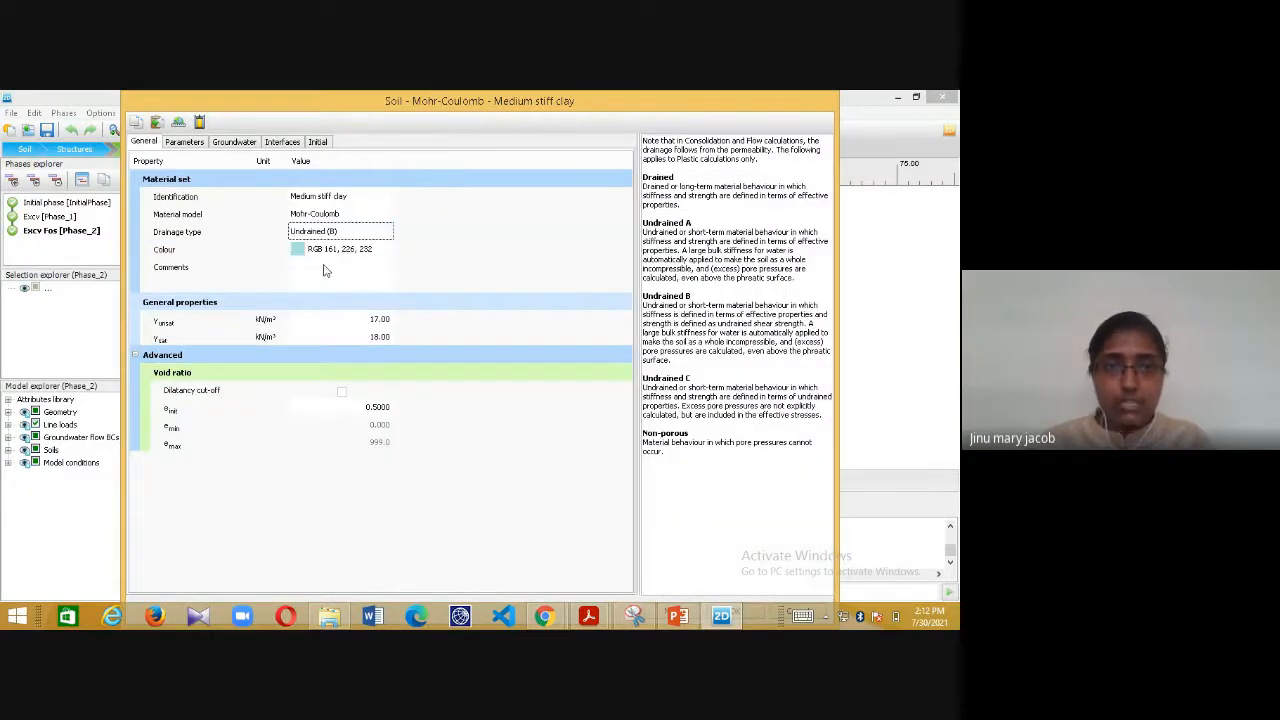
{"action": "left_click", "coordinate": [204, 143]}
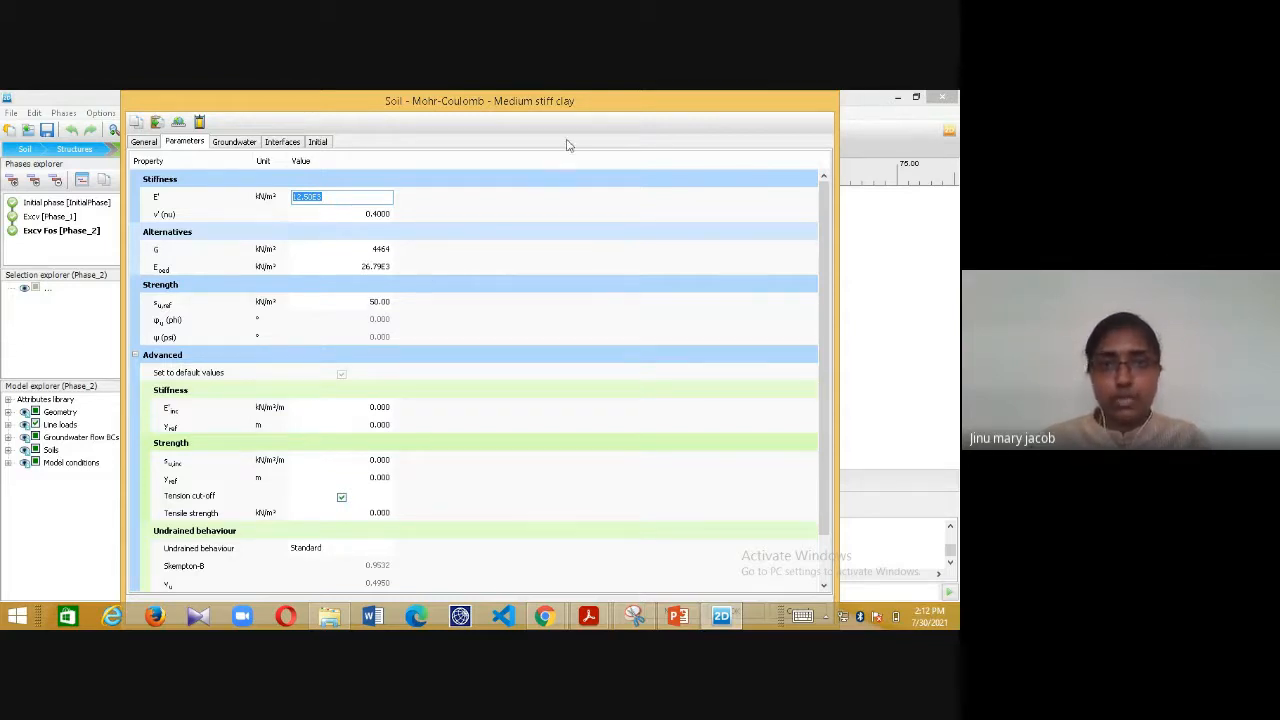
{"action": "double_click", "coordinate": [742, 103]}
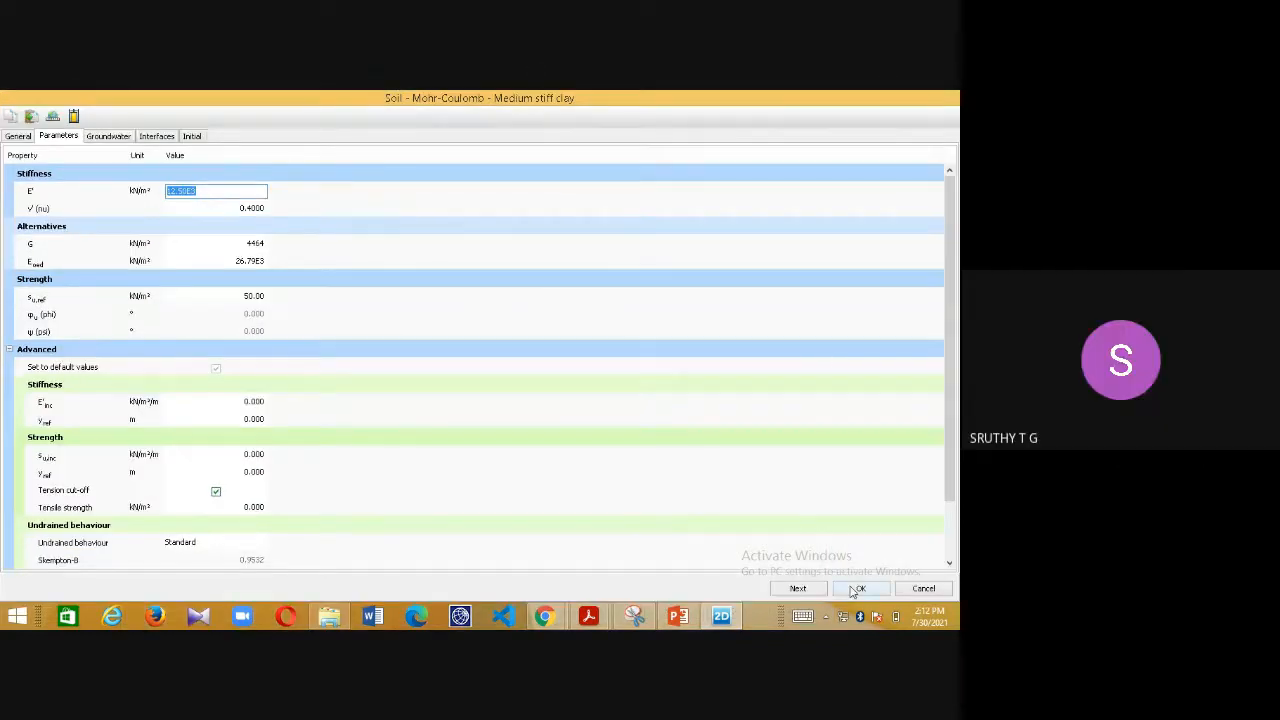
{"action": "left_click", "coordinate": [20, 137]}
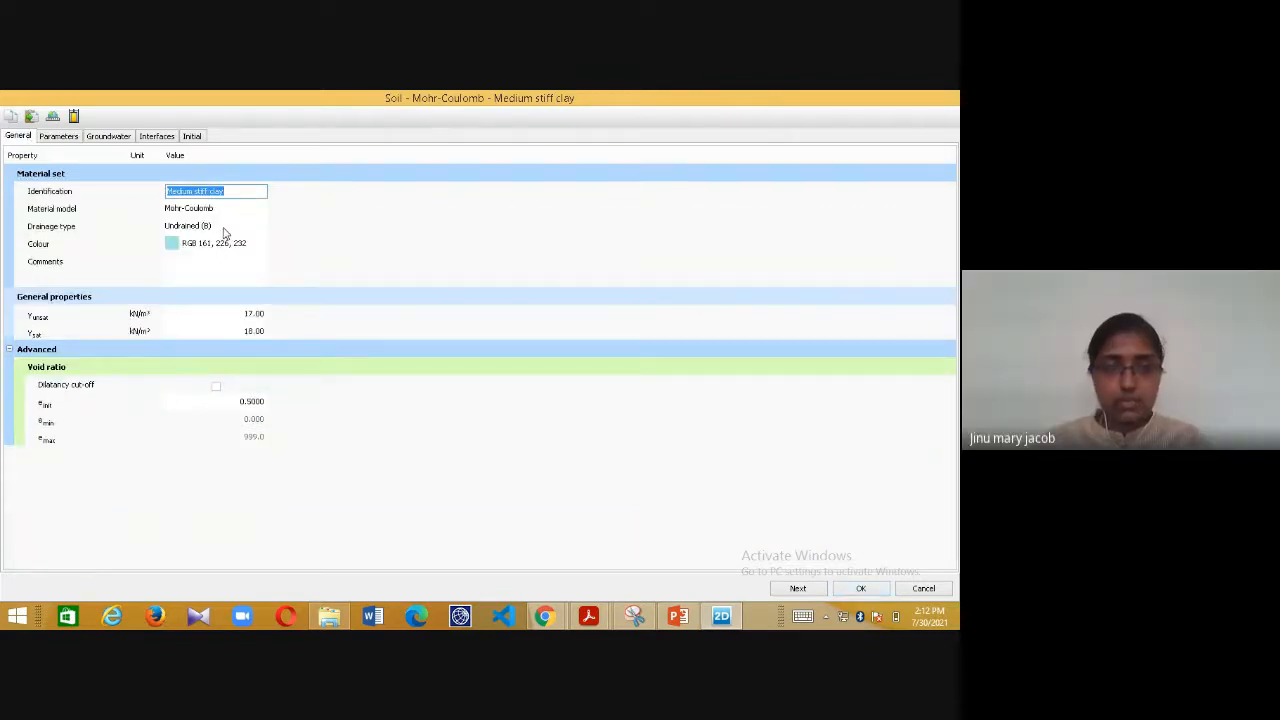
{"action": "left_click", "coordinate": [860, 587]}
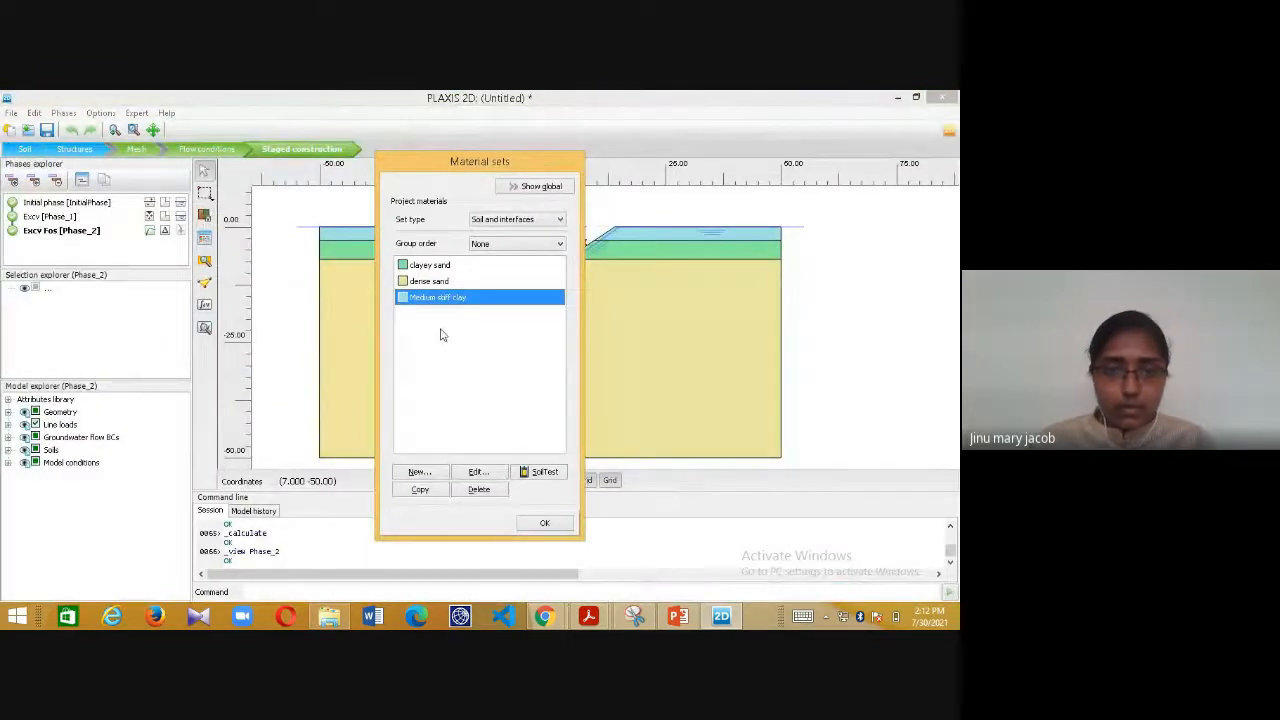
{"action": "left_click", "coordinate": [544, 522]}
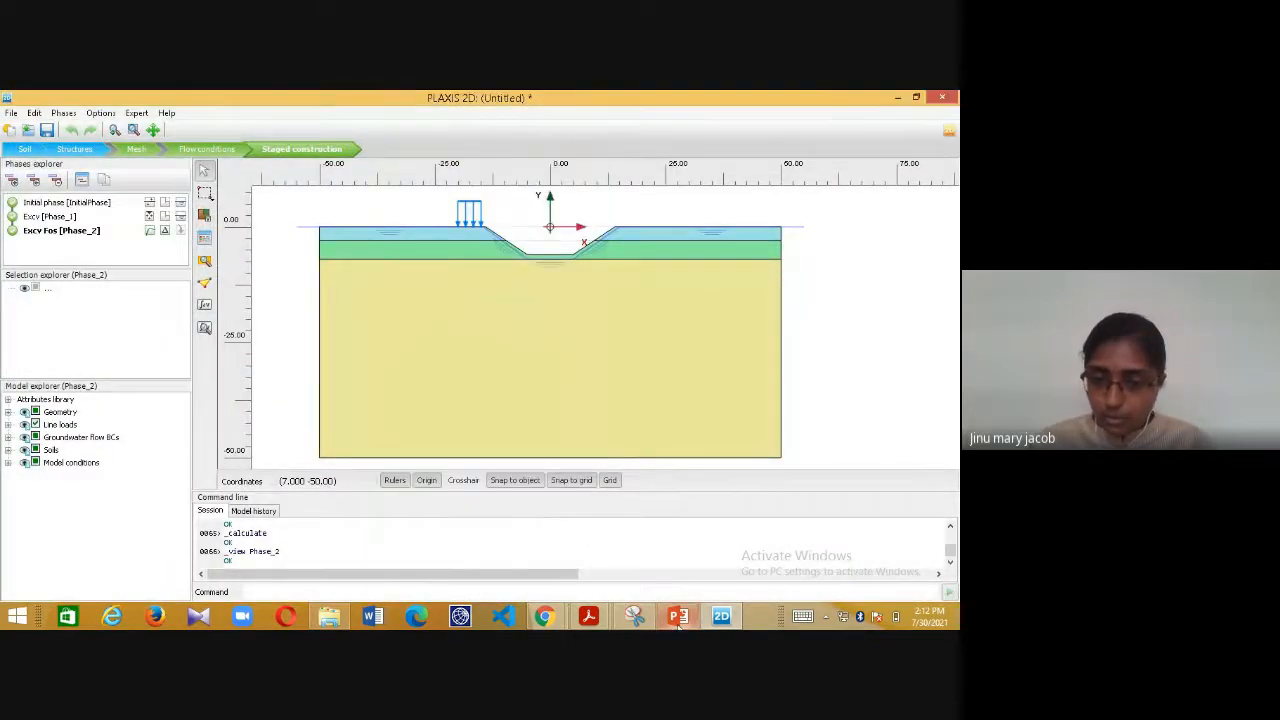
- Switch to PowerPoint and present the slides from Problem Definition through Soil Layers and the modulus table to Excavation Works
{"action": "left_click", "coordinate": [678, 616]}
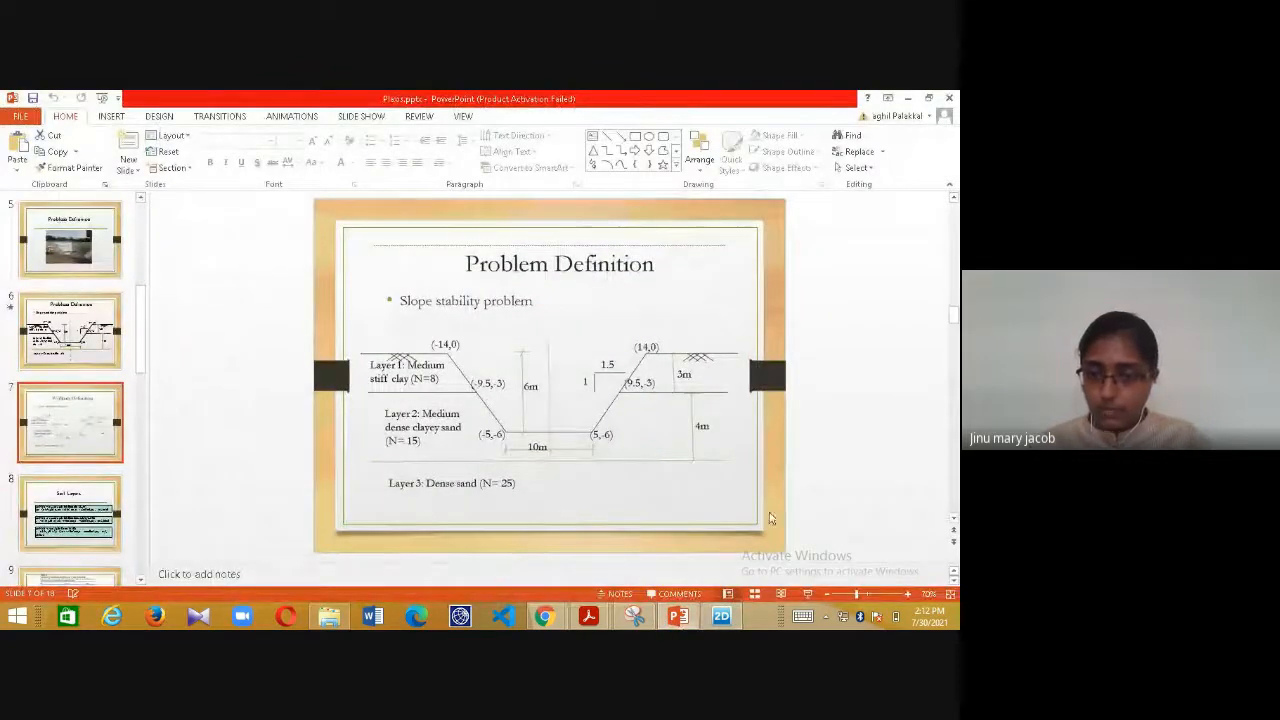
{"action": "left_click", "coordinate": [806, 595]}
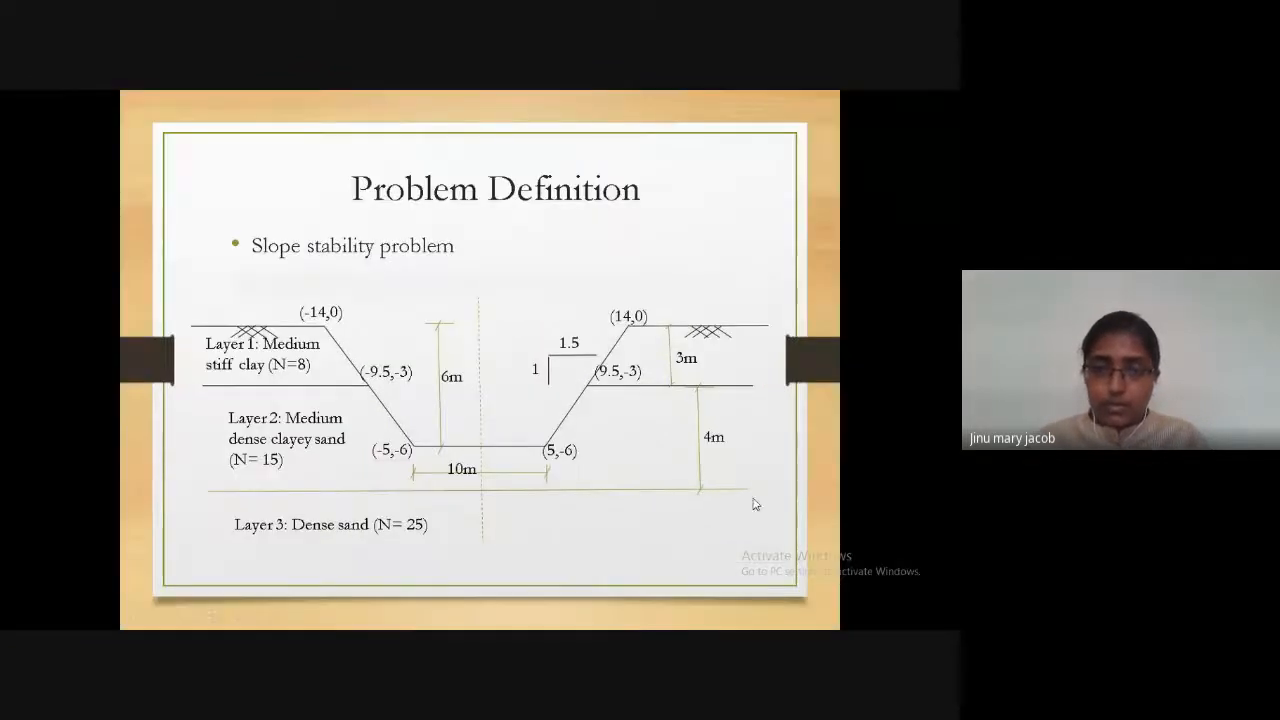
{"action": "left_click", "coordinate": [749, 490]}
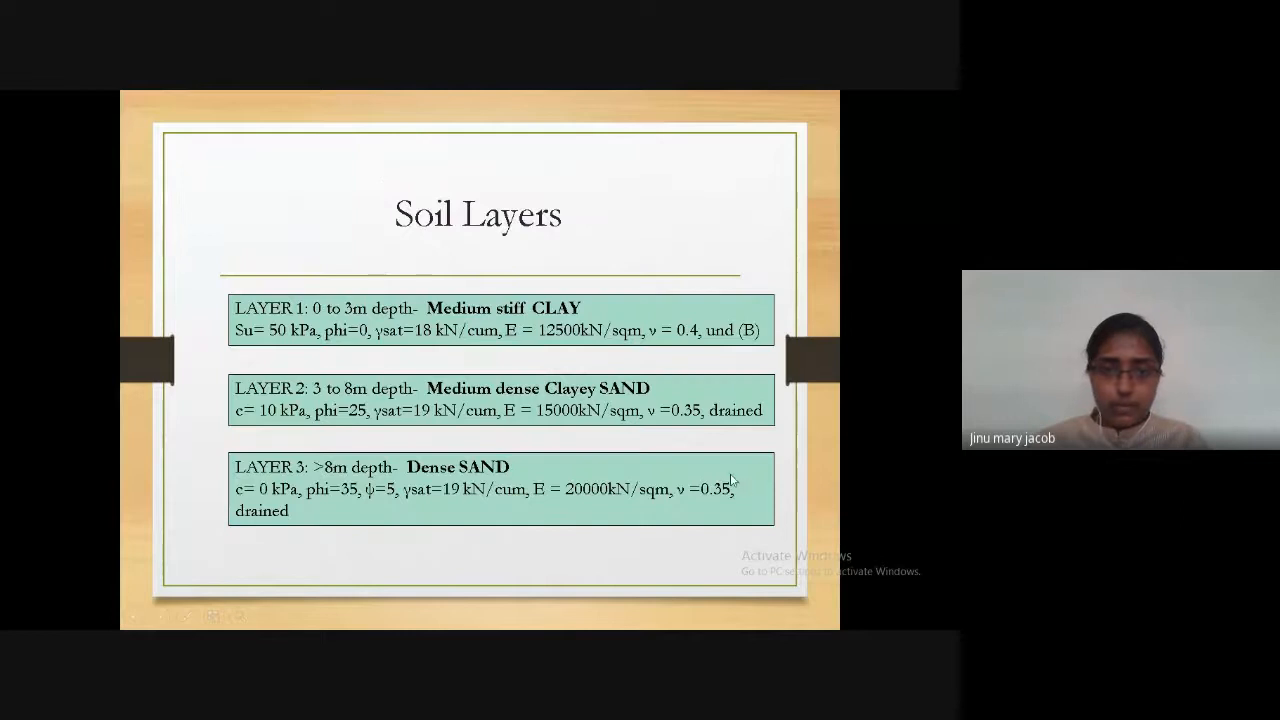
{"action": "left_click", "coordinate": [731, 481]}
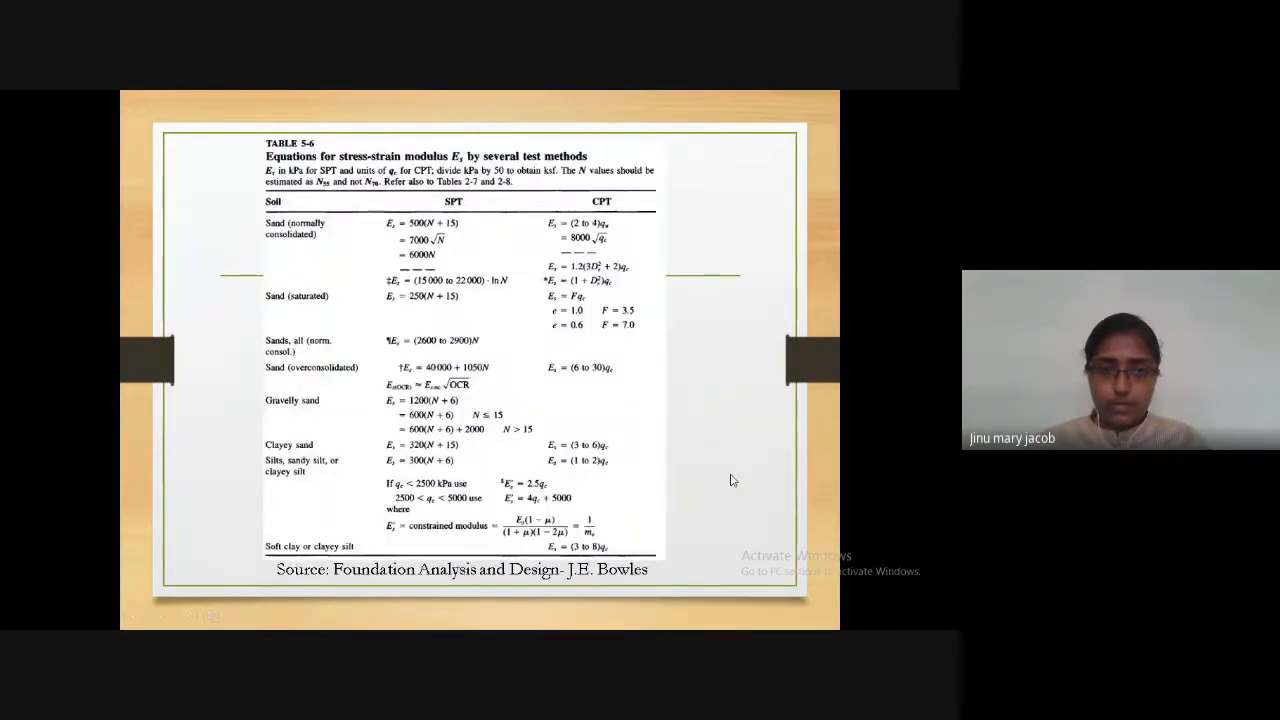
{"action": "left_click", "coordinate": [728, 481]}
{"action": "left_click", "coordinate": [728, 481]}
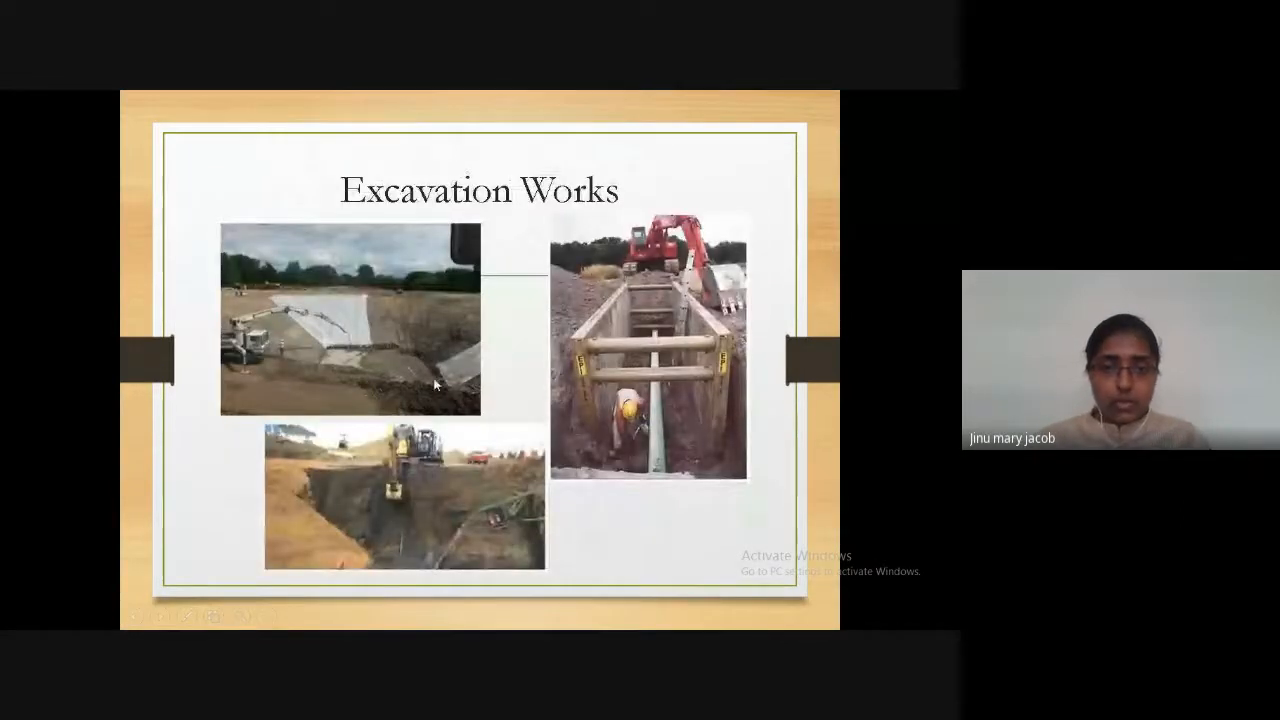
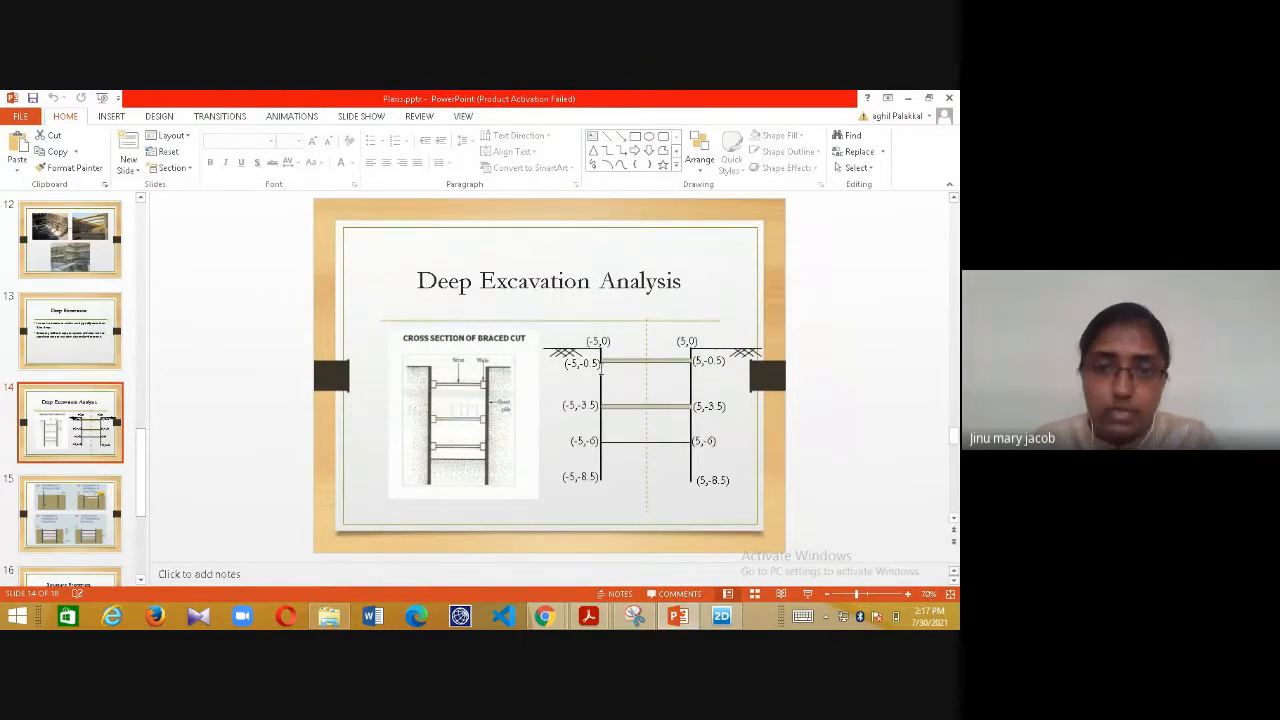
- In PLAXIS 2D, start a point command with the left wall coordinates (-5 0), (-5 -0.5), (-5 -3.5), (-5 -6) and (-5 -8.5) from the Deep Excavation slide
{"action": "key", "text": "alt+Tab"}
{"action": "left_click", "coordinate": [207, 263]}
{"action": "left_click", "coordinate": [250, 260]}
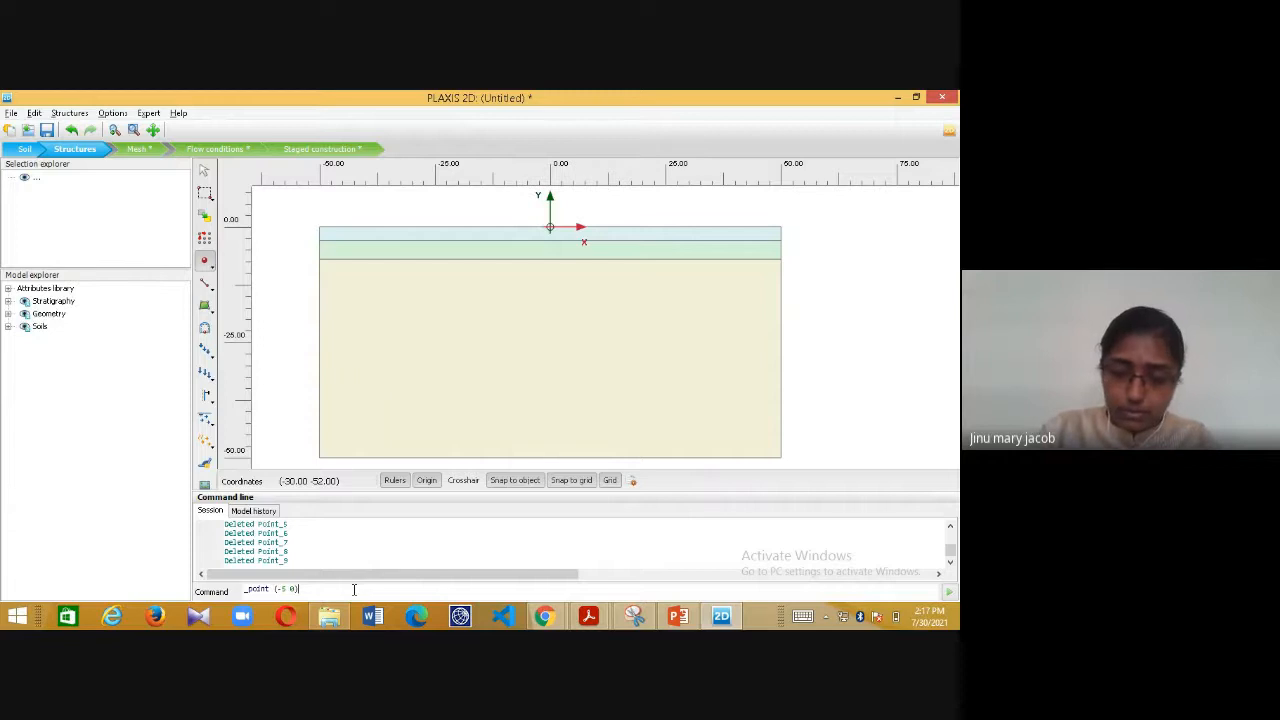
{"action": "key", "text": "alt+Tab"}
{"action": "key", "text": "alt+Tab"}
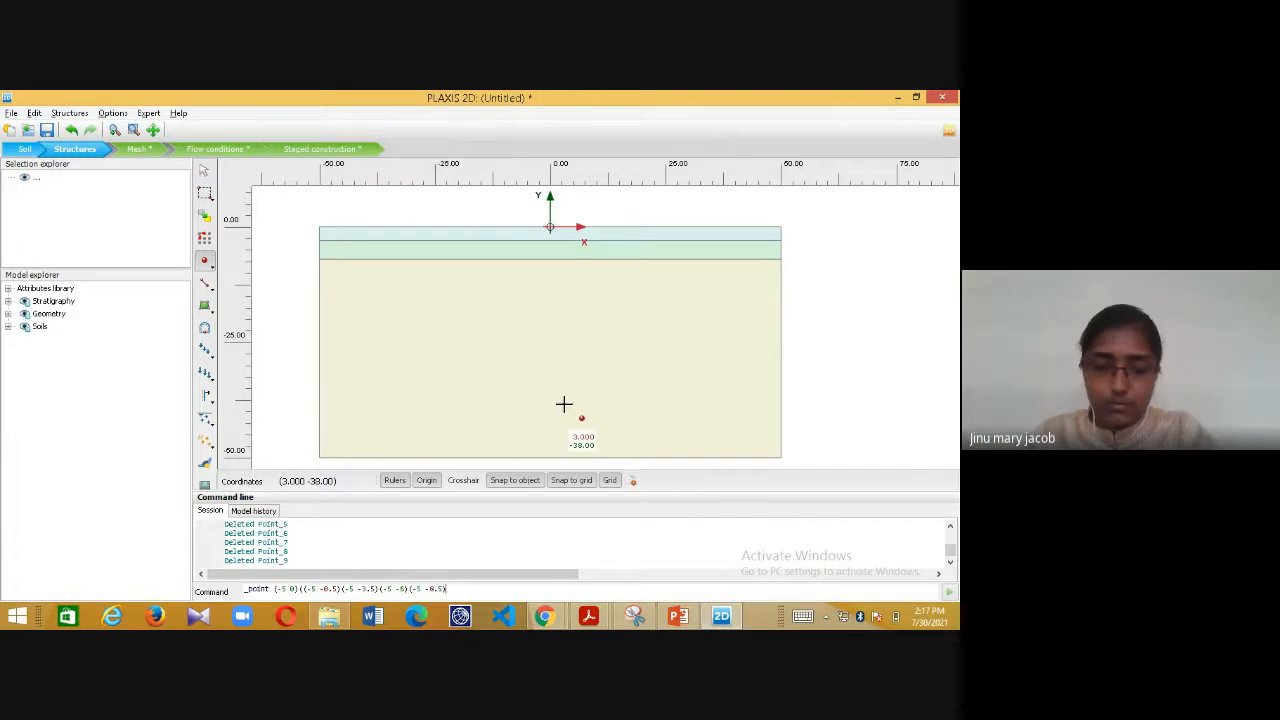
{"action": "key", "text": "alt+Tab"}
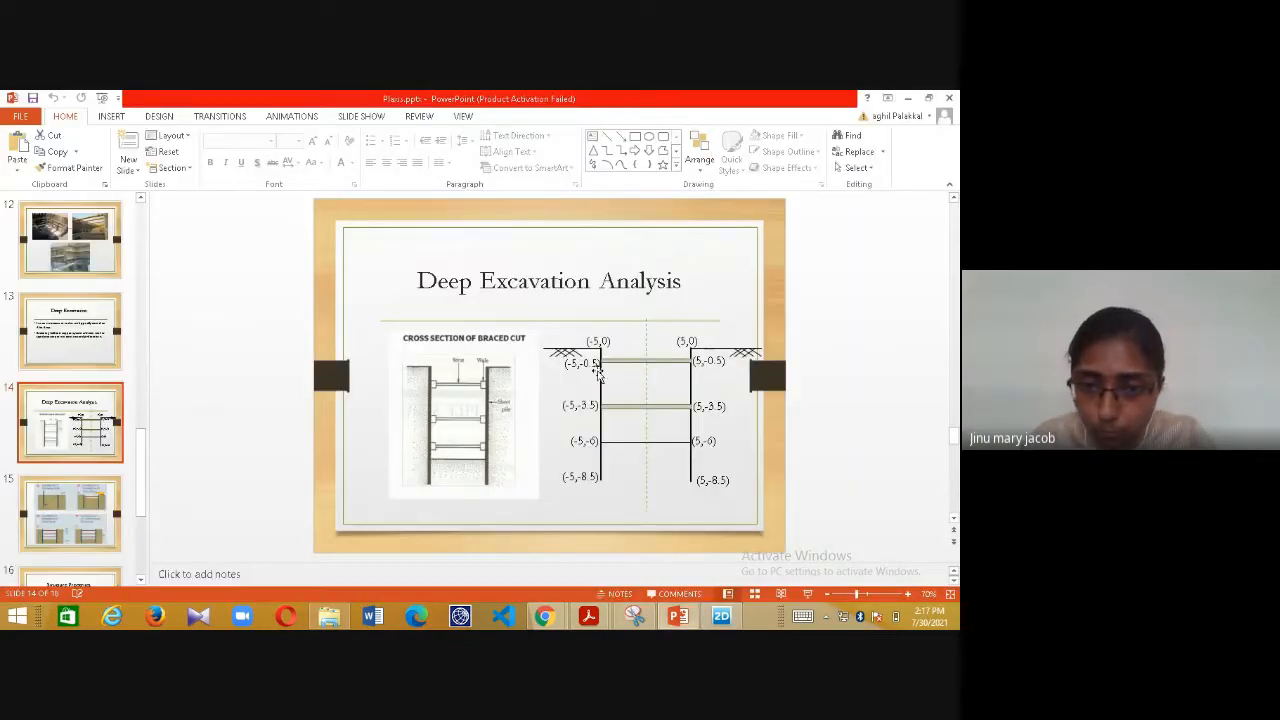
{"action": "key", "text": "alt+Tab"}
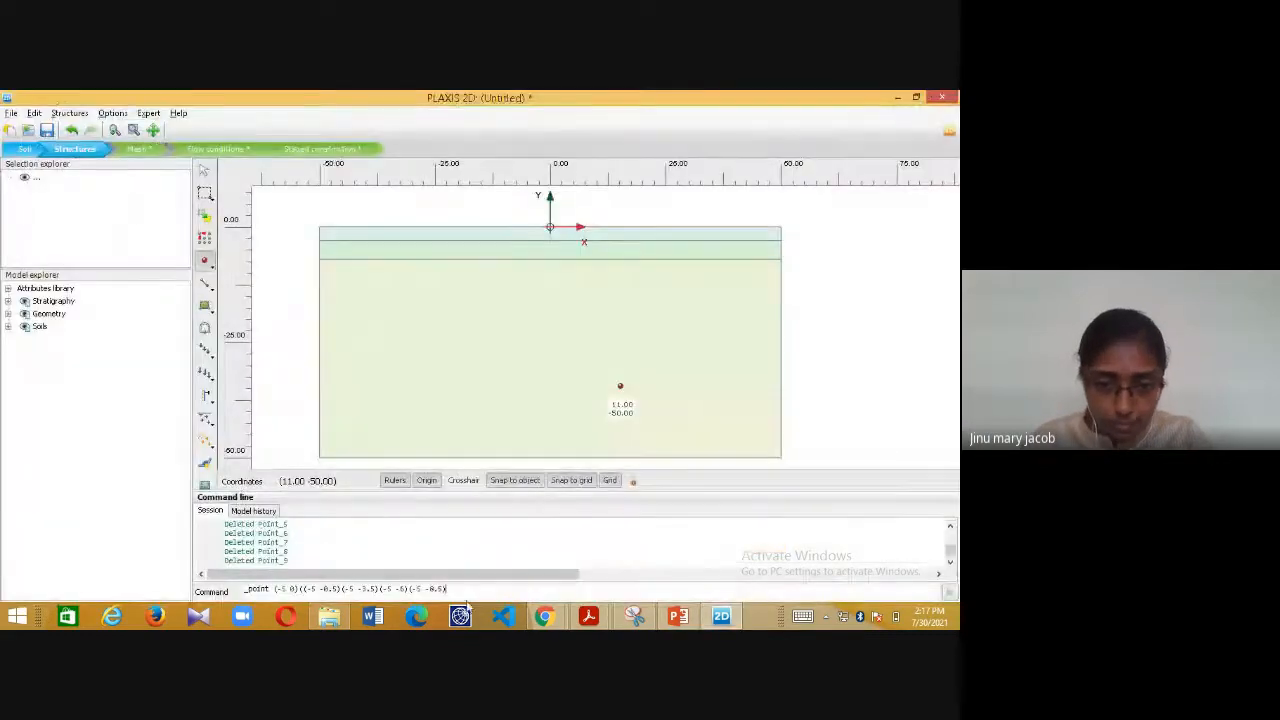
- Duplicate the left wall coordinates within the point command and change the copies' x values to 5 for the right wall
{"action": "left_click_drag", "start_coordinate": [461, 592], "coordinate": [288, 589]}
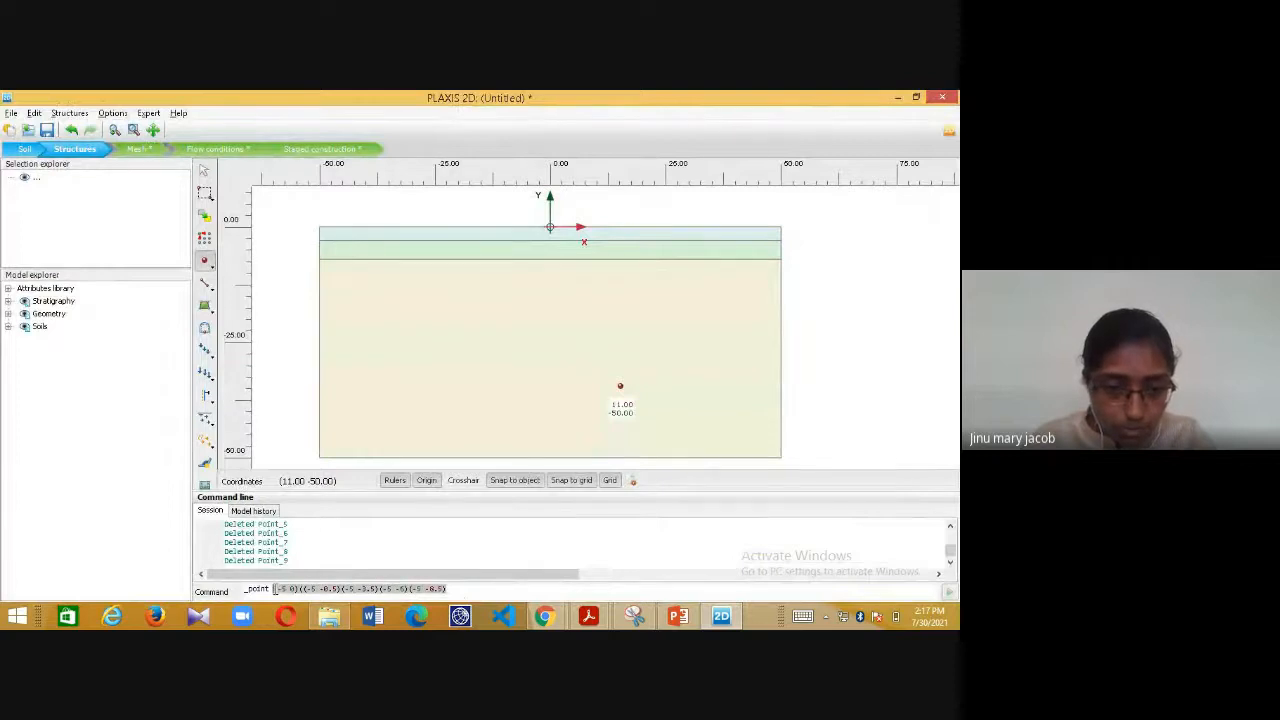
{"action": "key", "text": "ctrl+c"}
{"action": "left_click", "coordinate": [453, 588]}
{"action": "key", "text": "ctrl+v"}
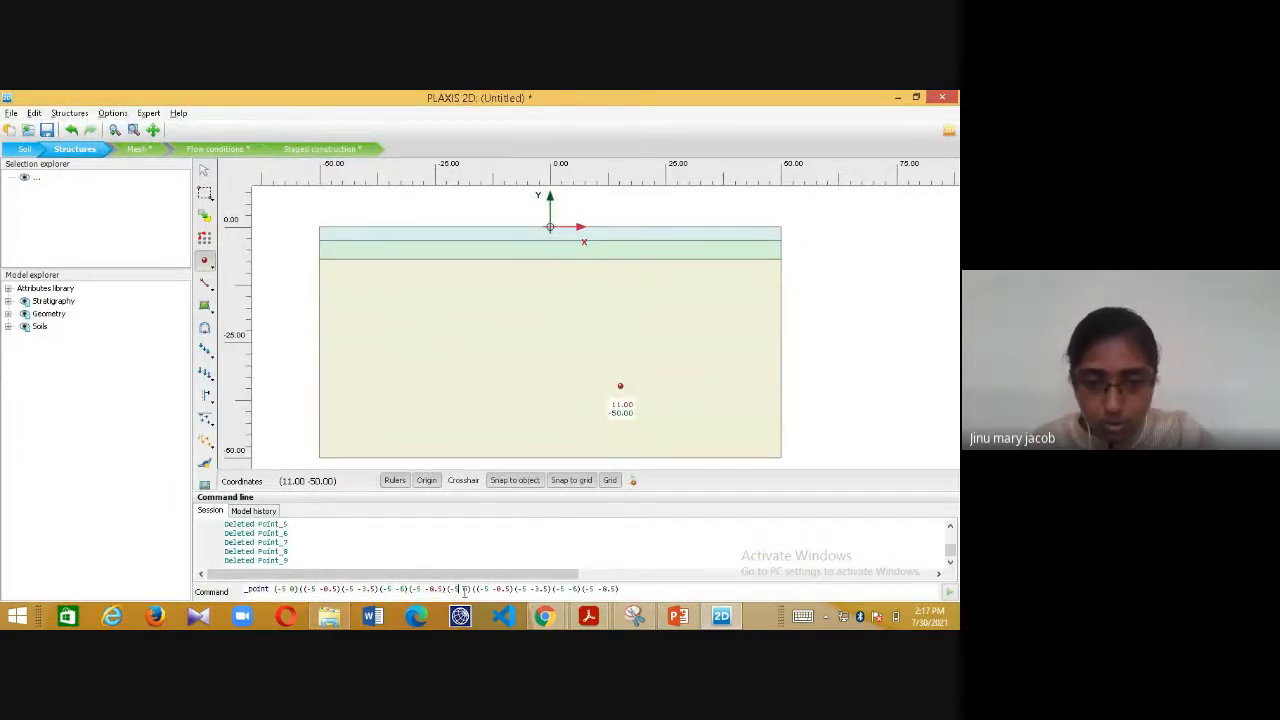
{"action": "key", "text": "BackSpace"}
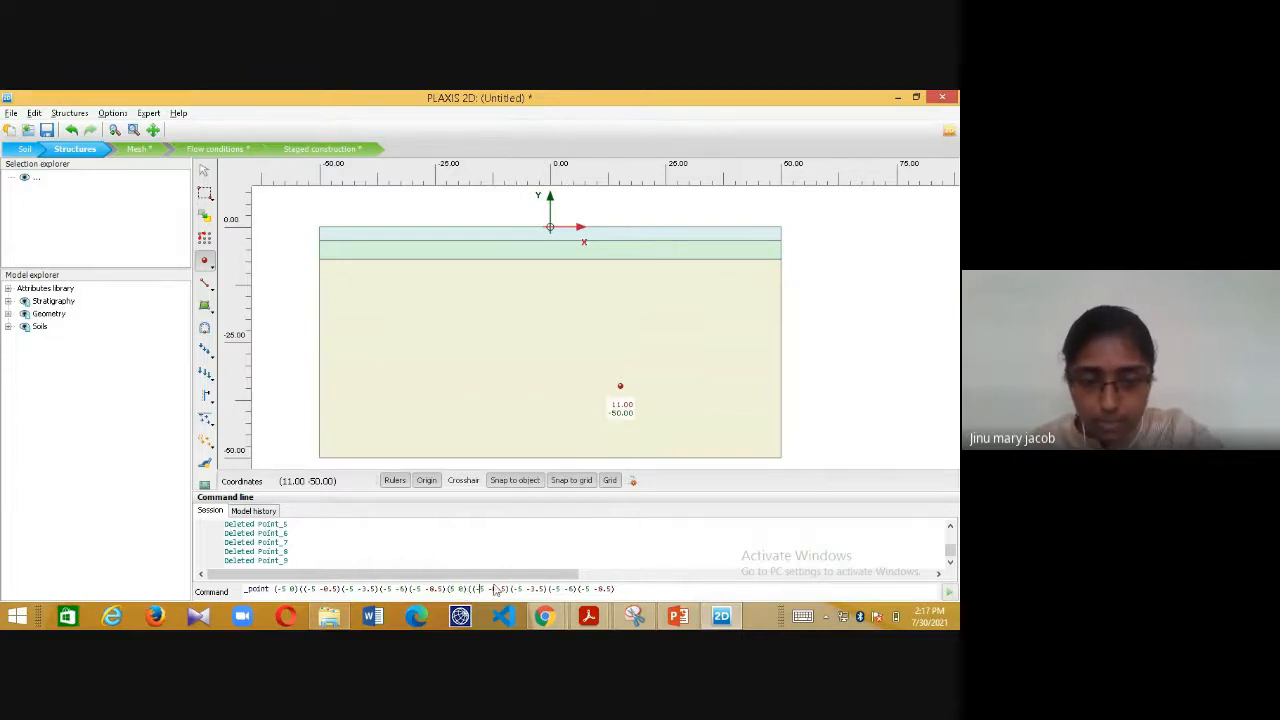
{"action": "key", "text": "BackSpace"}
{"action": "key", "text": "BackSpace"}
{"action": "key", "text": "BackSpace"}
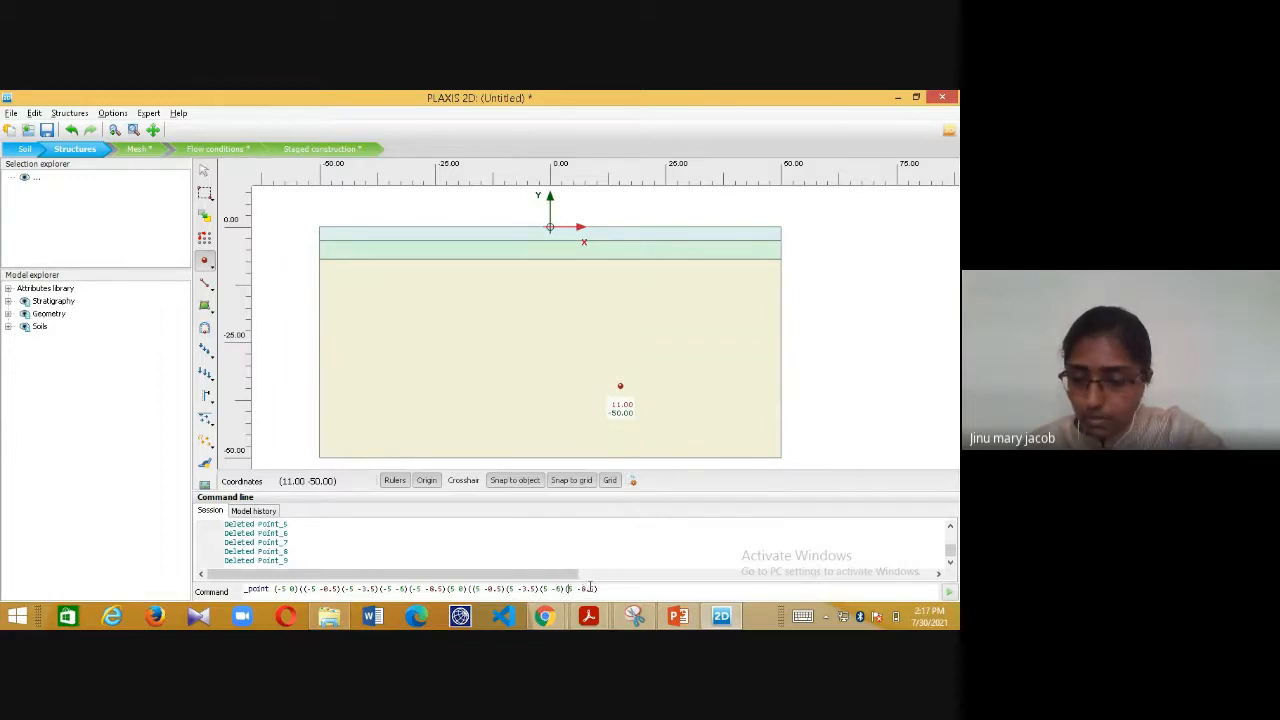
- Remove the extra opening parentheses before (-5 -0.5) and (5 -0.5) in the point command and run it to create both walls' points
{"action": "key", "text": "Return"}
{"action": "left_click", "coordinate": [609, 590]}
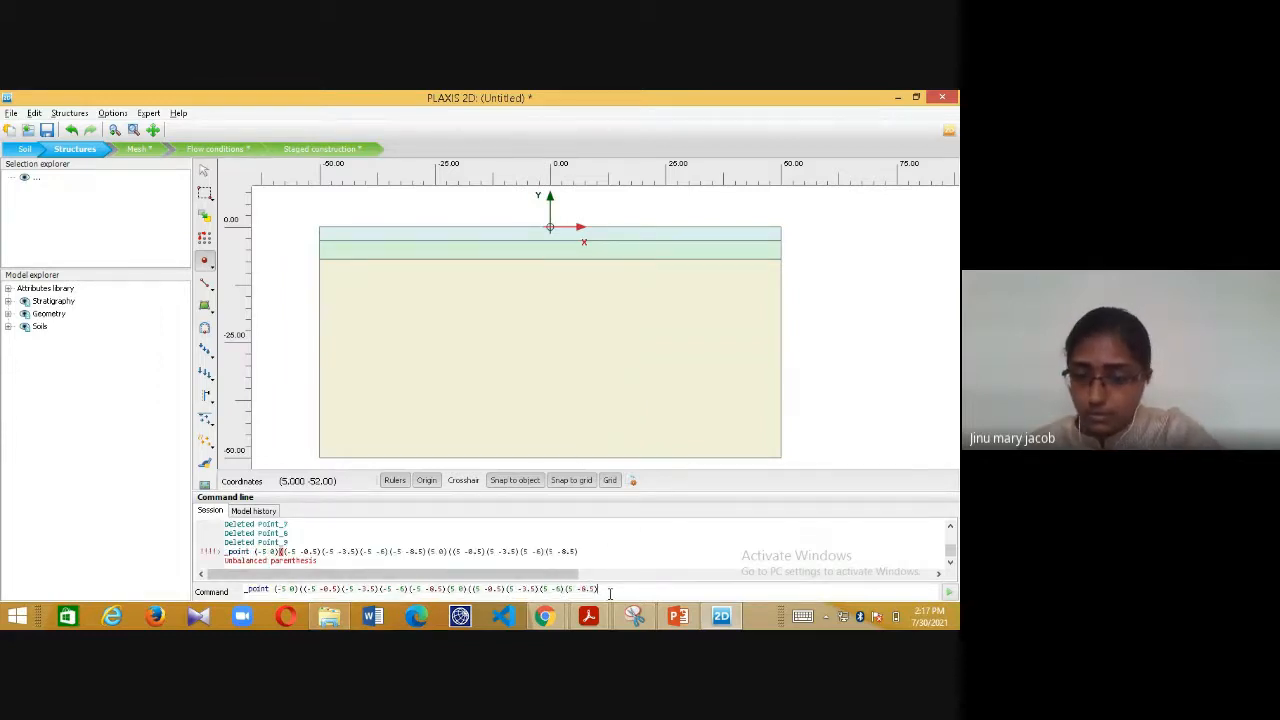
{"action": "key", "text": "Return"}
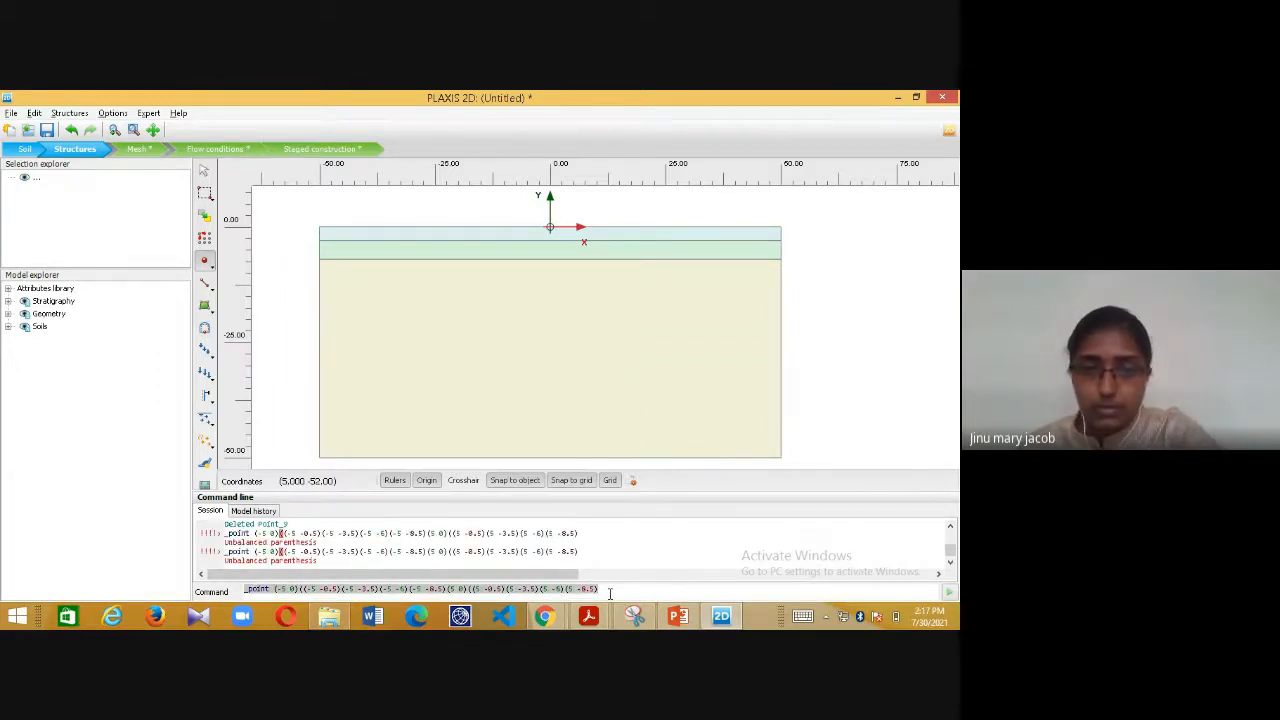
{"action": "left_click", "coordinate": [292, 590]}
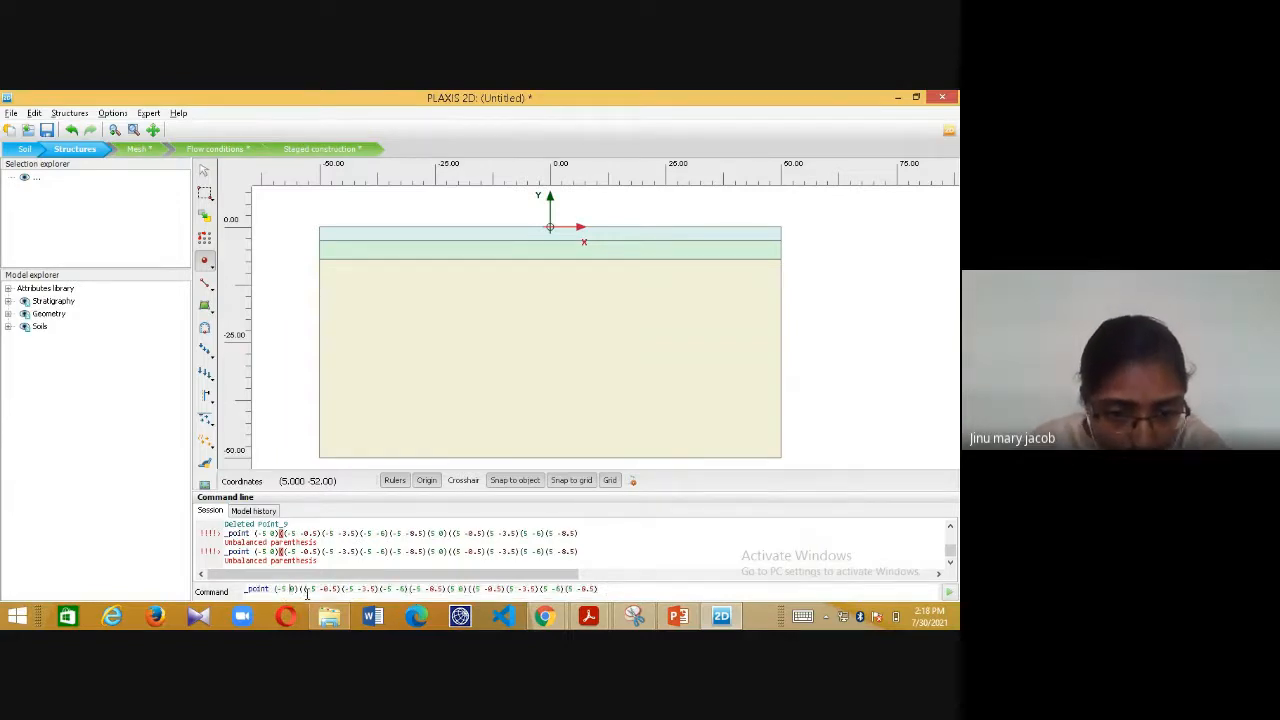
{"action": "key", "text": "Delete"}
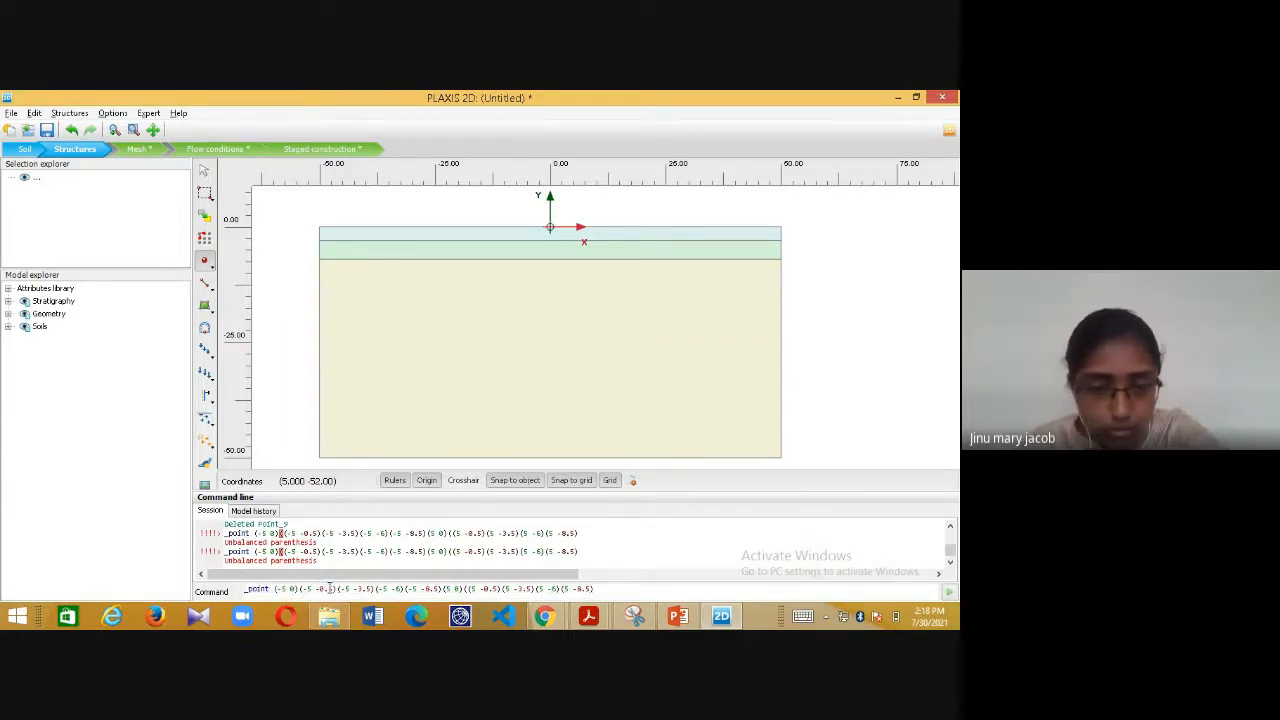
{"action": "key", "text": "Return"}
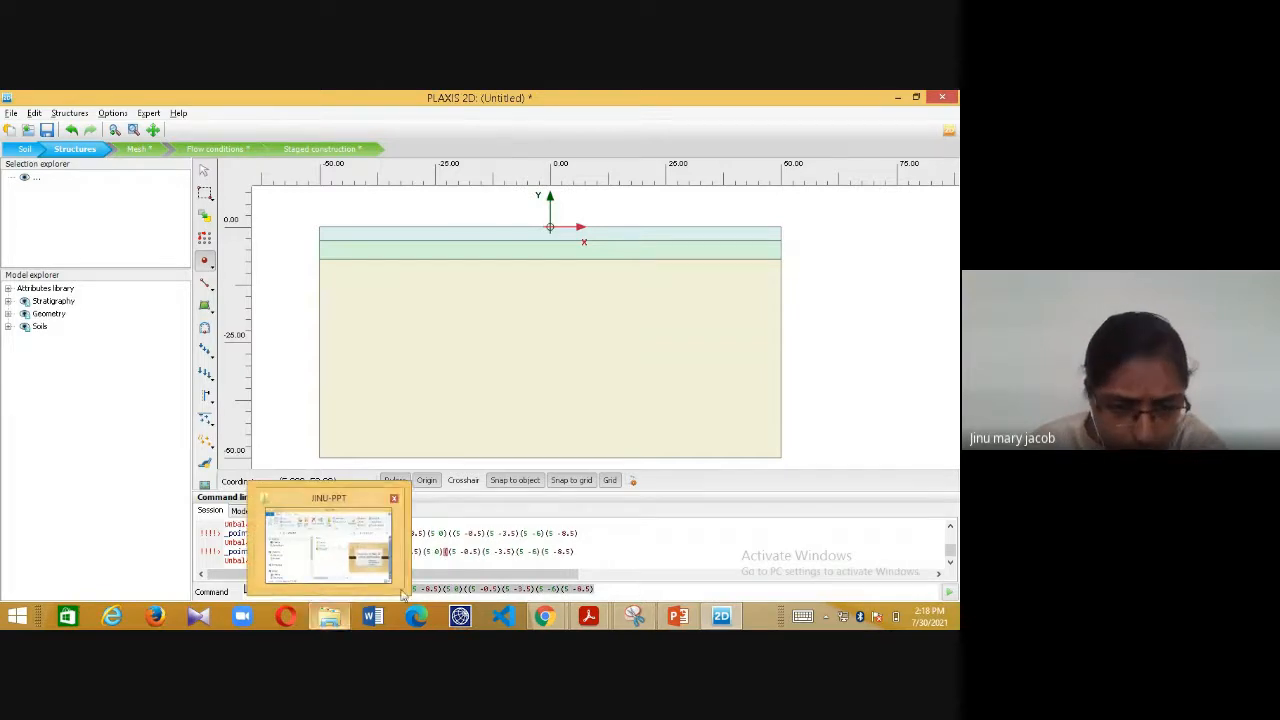
{"action": "left_click", "coordinate": [473, 589]}
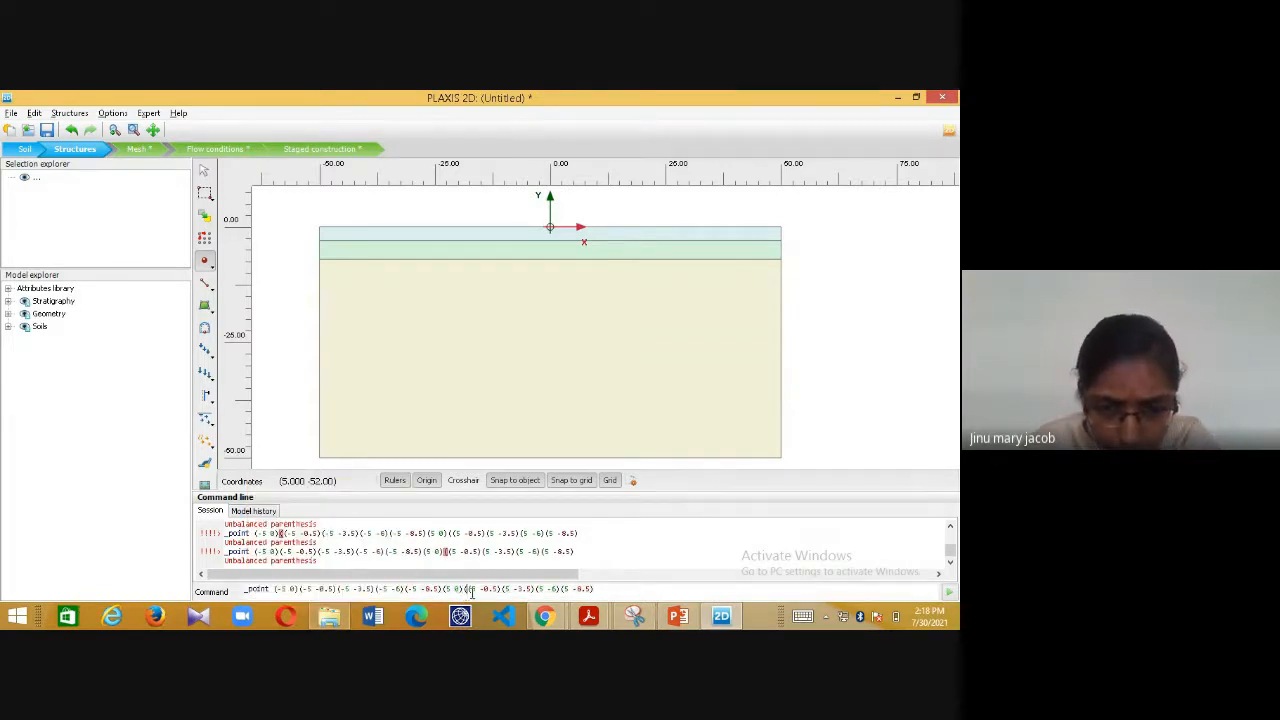
{"action": "key", "text": "BackSpace"}
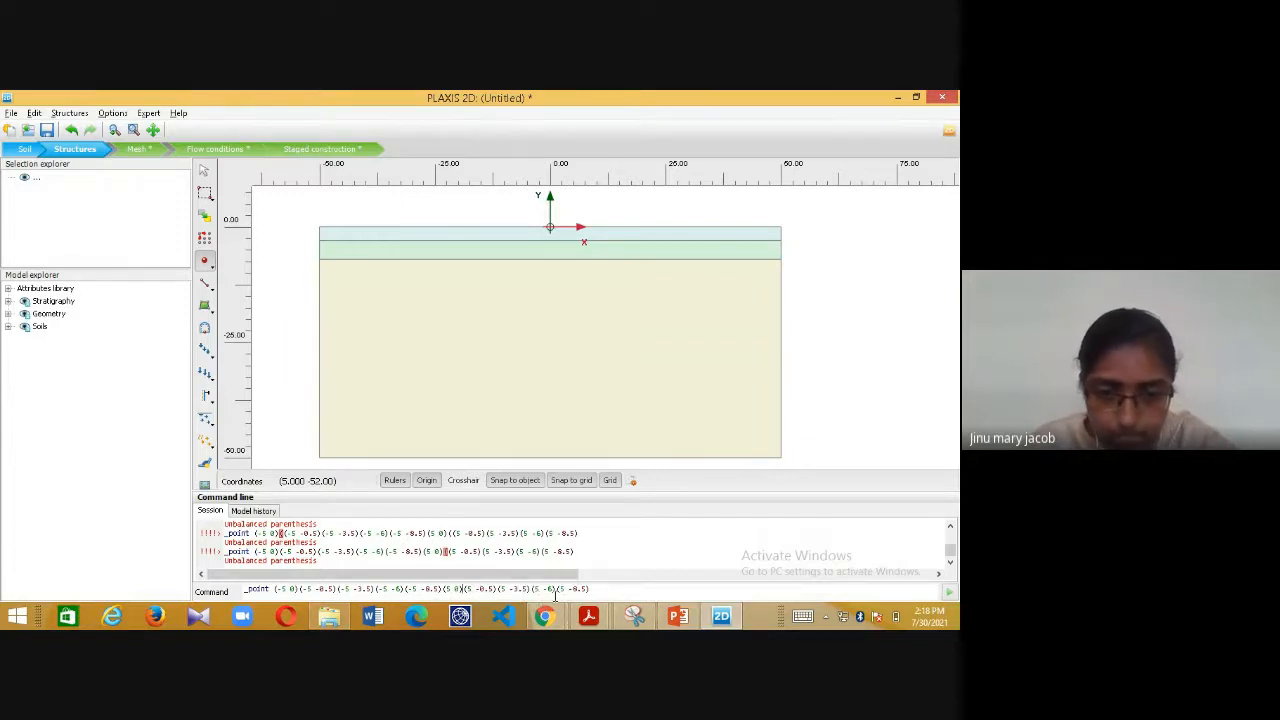
{"action": "key", "text": "Return"}
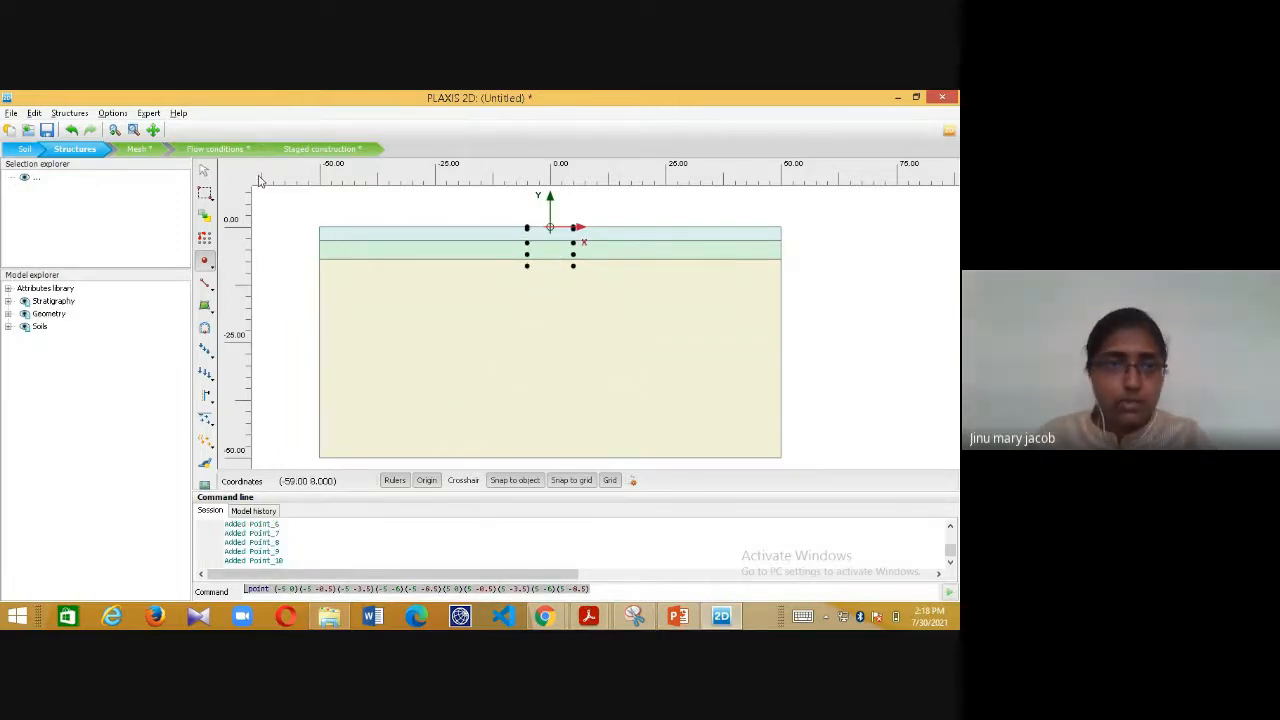
- Inspect the coordinates of the two lowest points of the left wall
{"action": "left_click", "coordinate": [205, 171]}
{"action": "scroll", "coordinate": [513, 212], "scroll_direction": "up", "scroll_amount": 2}
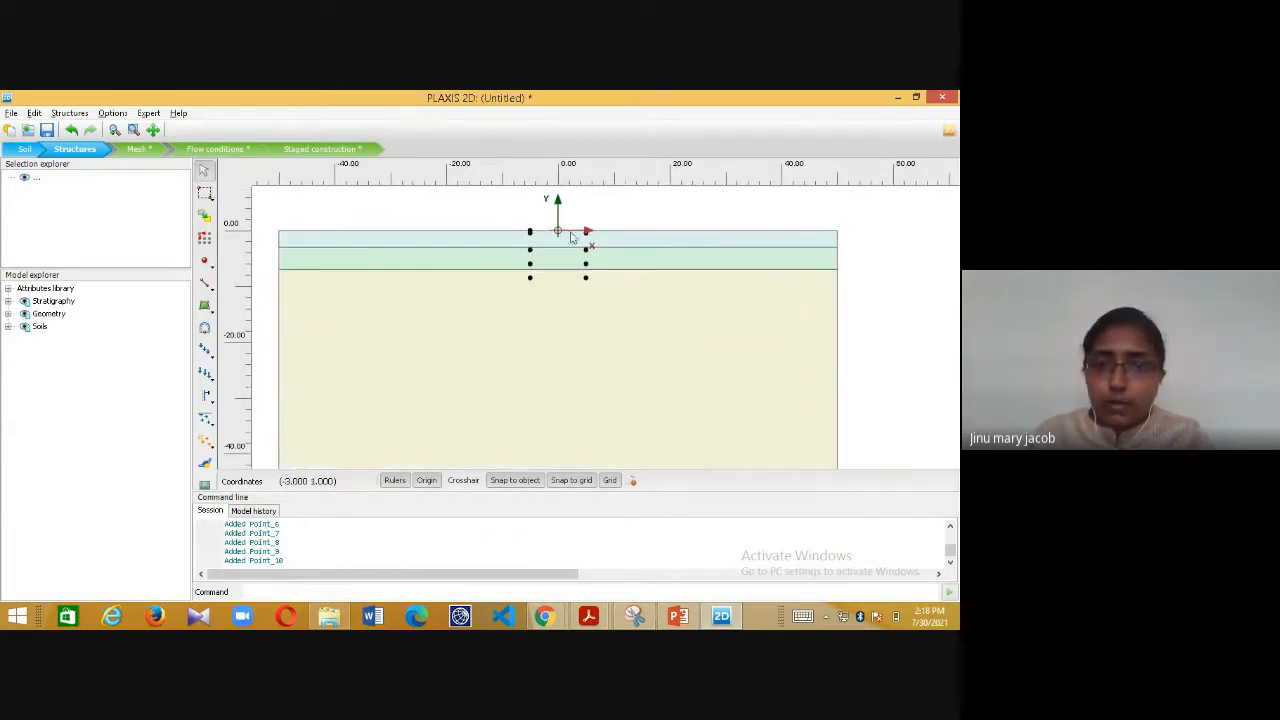
{"action": "scroll", "coordinate": [588, 240], "scroll_direction": "up", "scroll_amount": 1}
{"action": "scroll", "coordinate": [525, 257], "scroll_direction": "down", "scroll_amount": 1}
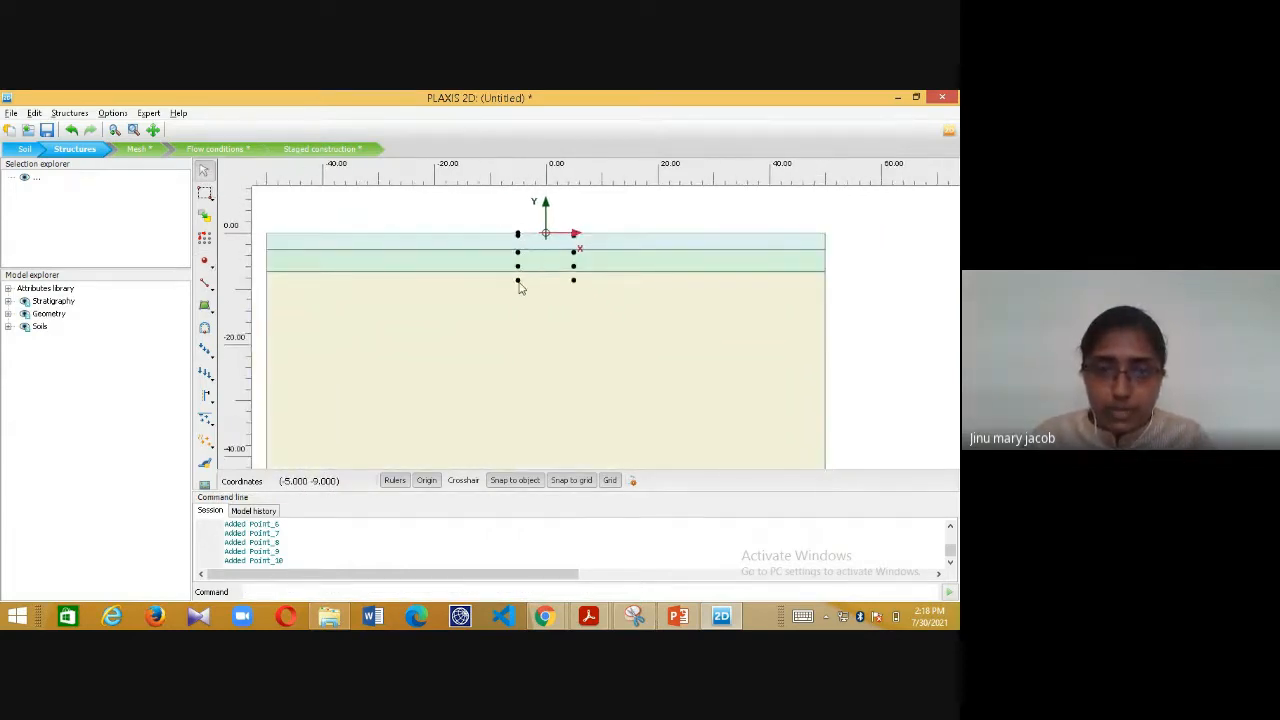
{"action": "scroll", "coordinate": [519, 287], "scroll_direction": "up", "scroll_amount": 1}
{"action": "left_click", "coordinate": [518, 282]}
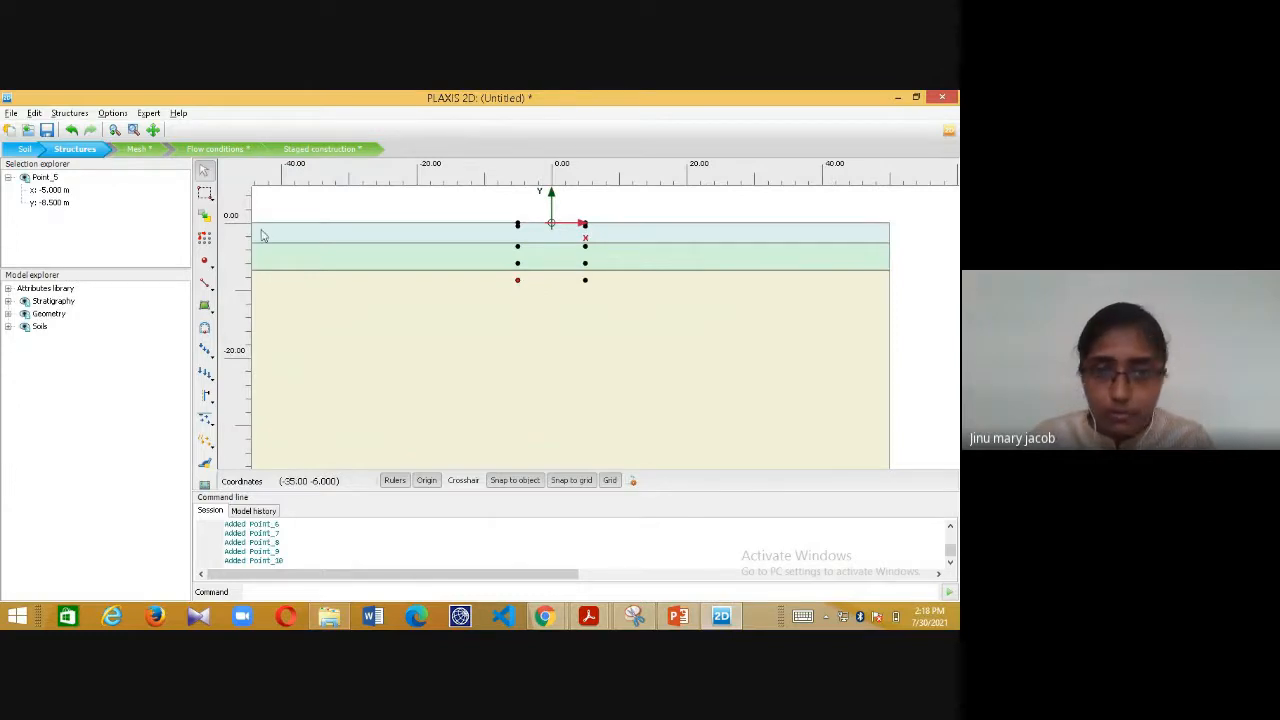
{"action": "scroll", "coordinate": [518, 279], "scroll_direction": "down", "scroll_amount": 2}
{"action": "left_click", "coordinate": [518, 267]}
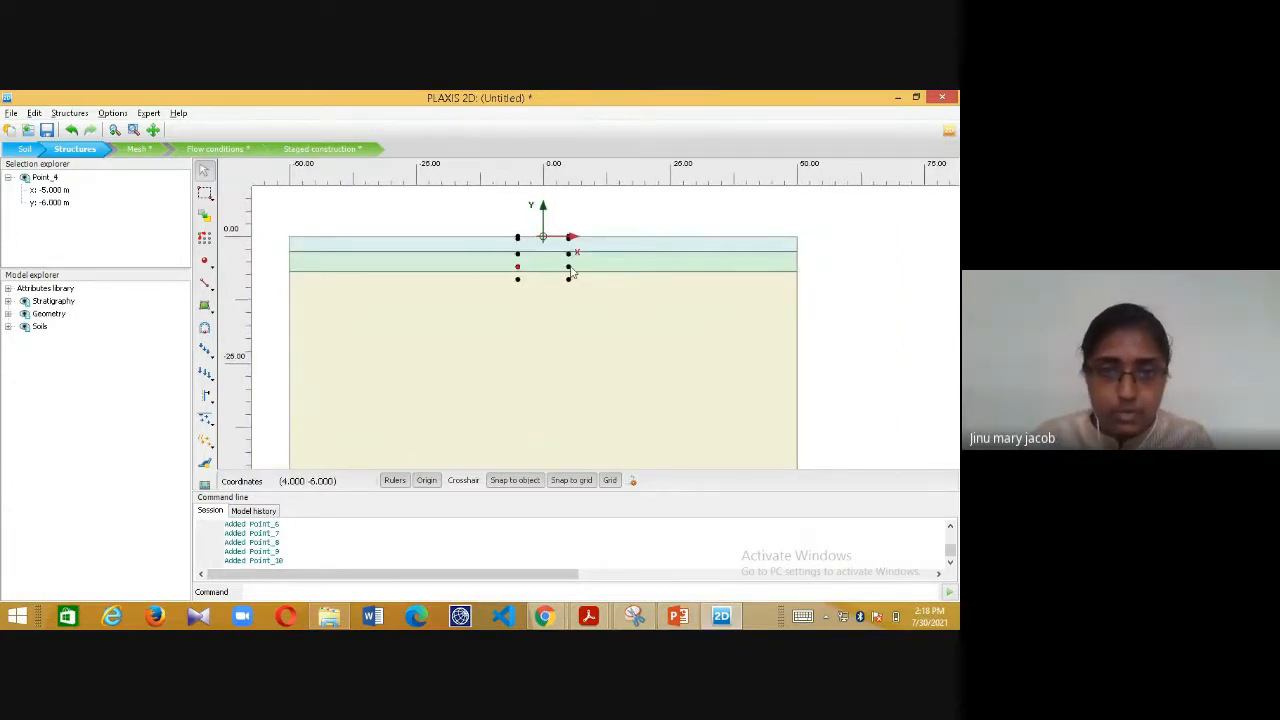
- Draw connected lines from (-50 0) through (-5 0), (-5 -6) and (5 -6) to (5 0) for the ground surface and excavation outline
{"action": "scroll", "coordinate": [468, 248], "scroll_direction": "down", "scroll_amount": 1}
{"action": "left_click", "coordinate": [205, 284]}
{"action": "left_click", "coordinate": [258, 245]}
{"action": "left_click", "coordinate": [305, 236]}
{"action": "left_click", "coordinate": [513, 237]}
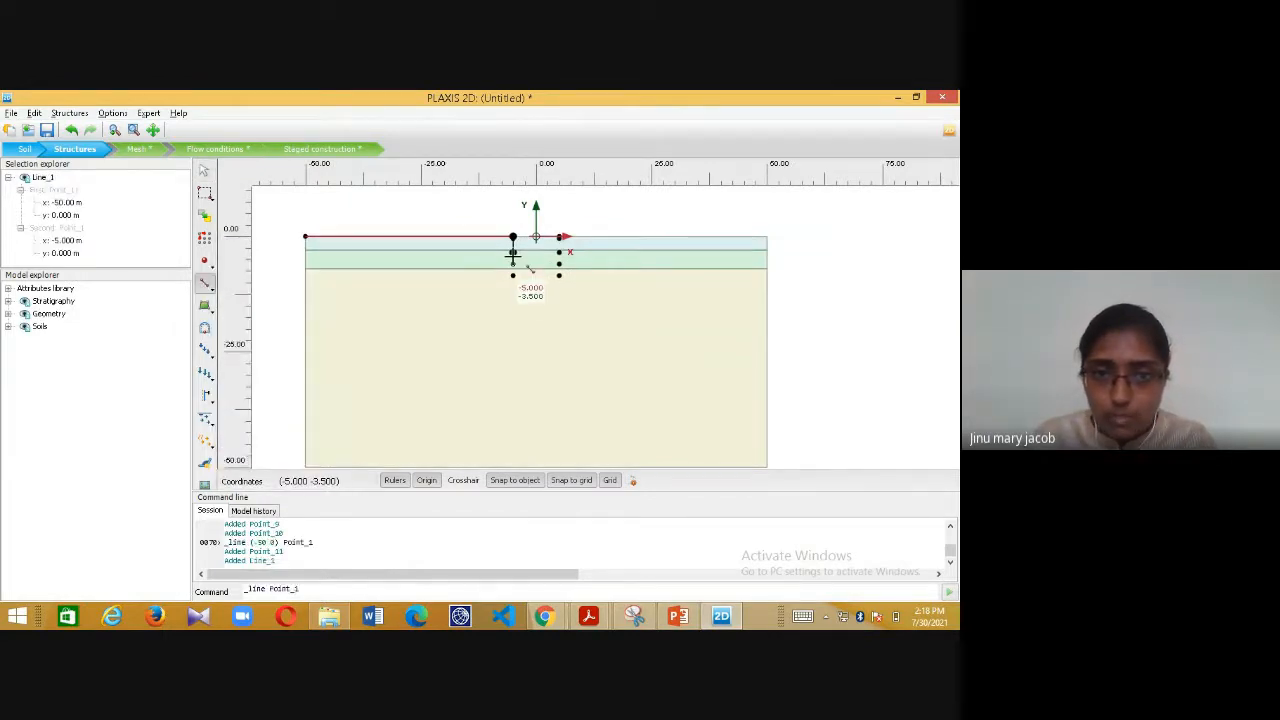
{"action": "left_click", "coordinate": [513, 263]}
{"action": "left_click", "coordinate": [559, 263]}
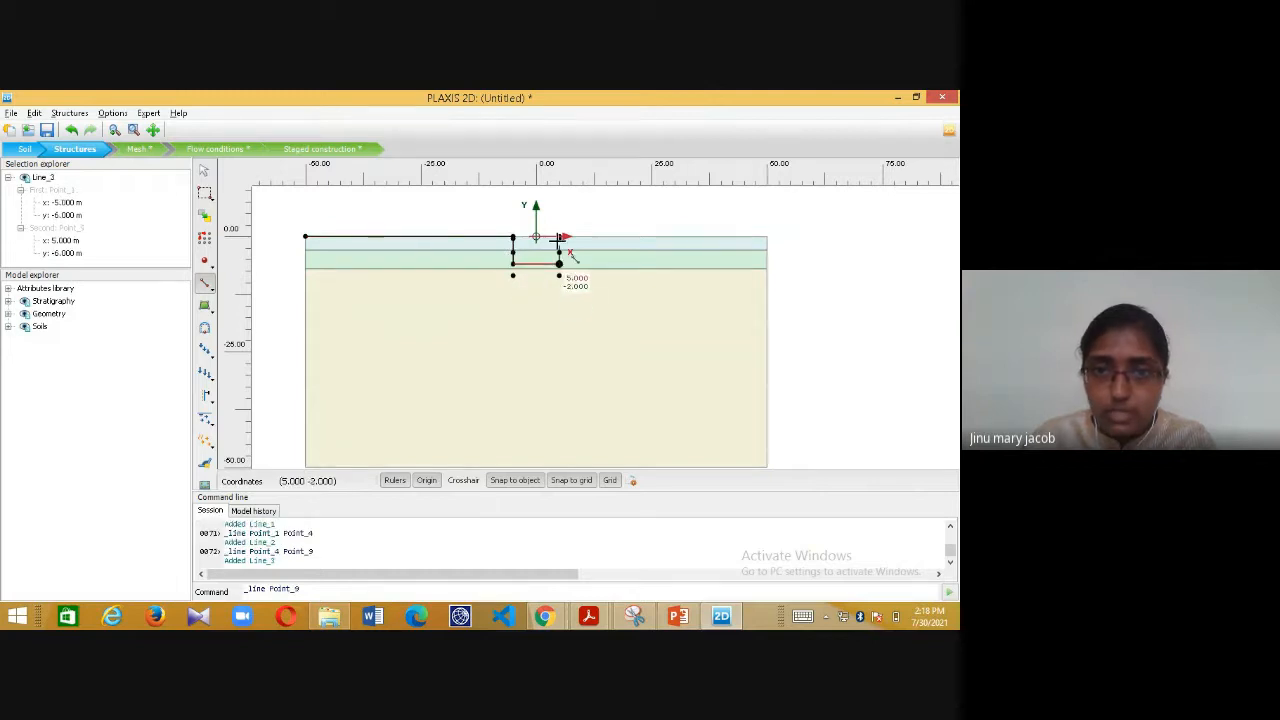
{"action": "left_click", "coordinate": [559, 237]}
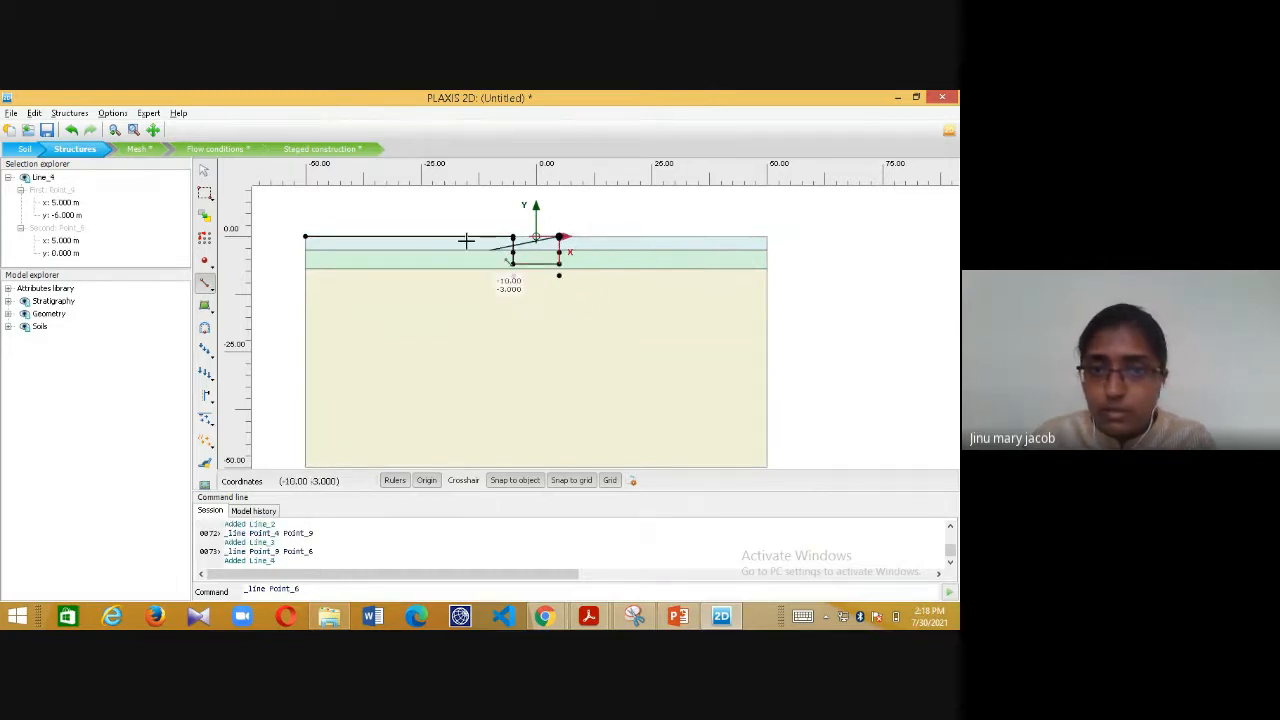
- Continue the line from (5 0) through (50 0), (50 -50) and (-50 -50), and close the model boundary at (-50 0)
{"action": "scroll", "coordinate": [540, 237], "scroll_direction": "up", "scroll_amount": 1}
{"action": "scroll", "coordinate": [564, 248], "scroll_direction": "up", "scroll_amount": 3}
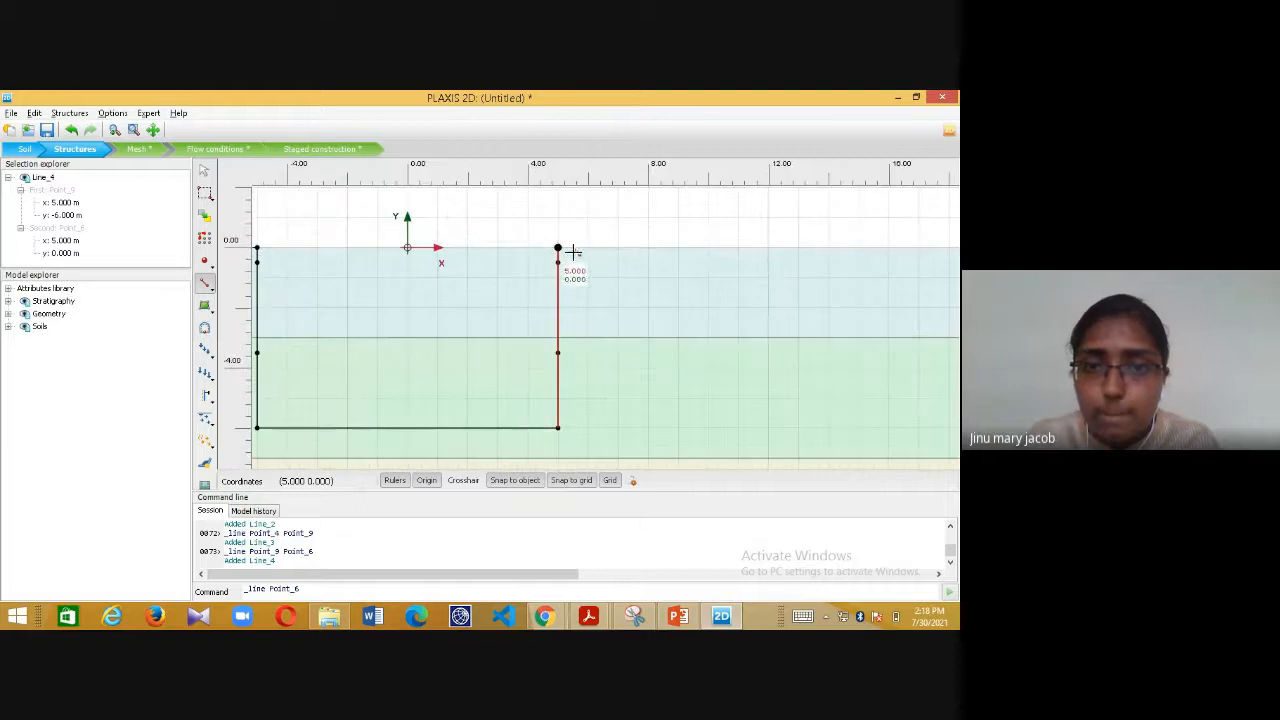
{"action": "scroll", "coordinate": [788, 241], "scroll_direction": "down", "scroll_amount": 4}
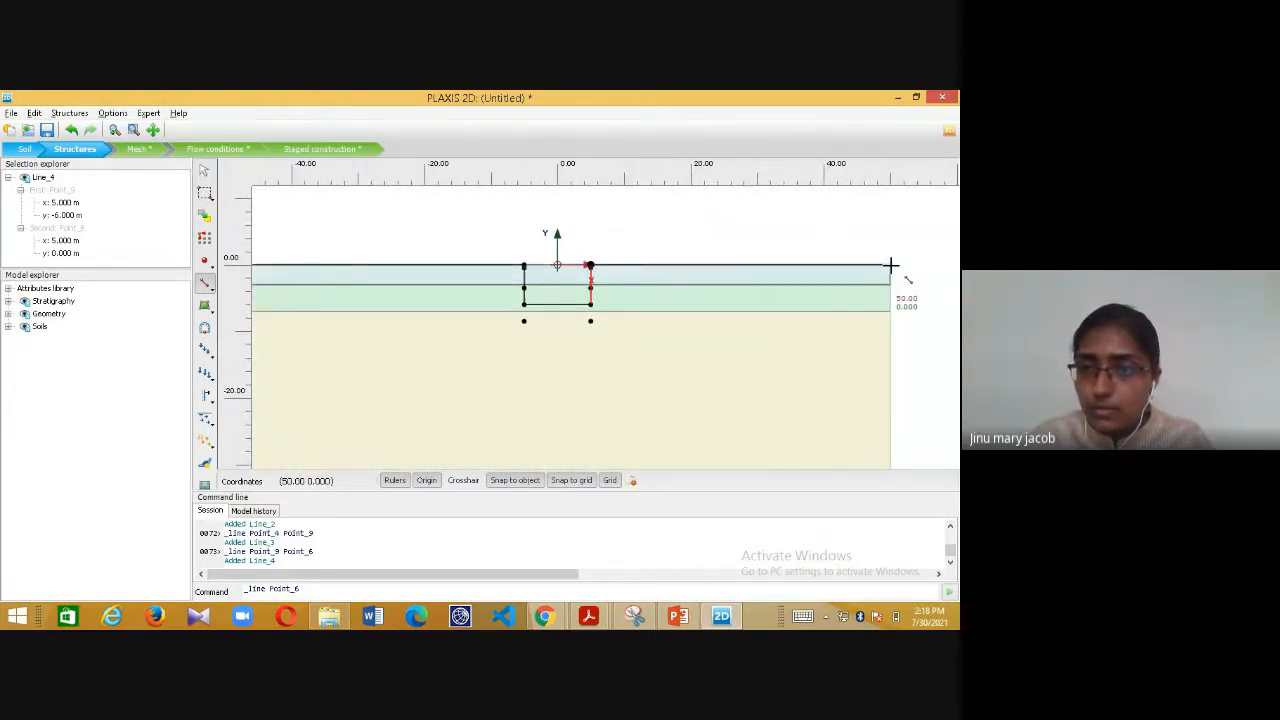
{"action": "left_click", "coordinate": [887, 266]}
{"action": "scroll", "coordinate": [884, 270], "scroll_direction": "down", "scroll_amount": 2}
{"action": "left_click_drag", "start_coordinate": [894, 406], "coordinate": [867, 298]}
{"action": "left_click", "coordinate": [858, 376]}
{"action": "left_click", "coordinate": [449, 374]}
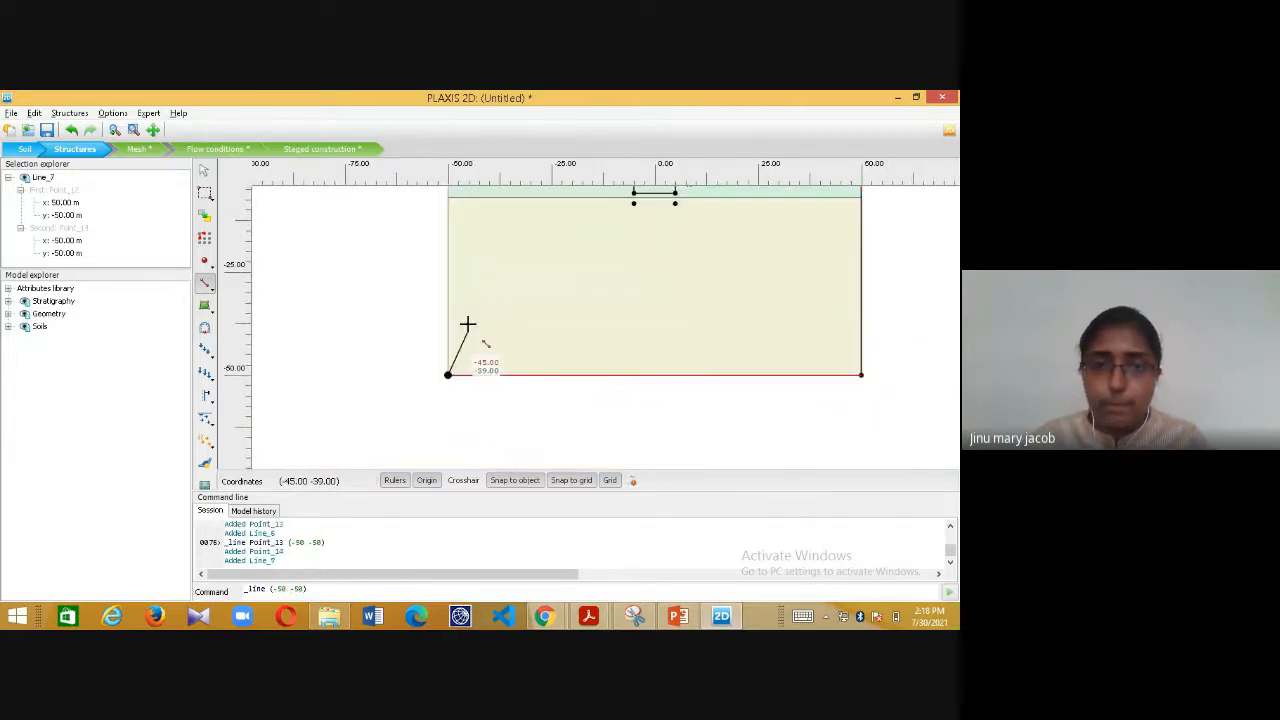
{"action": "scroll", "coordinate": [445, 350], "scroll_direction": "up", "scroll_amount": 2}
{"action": "left_click", "coordinate": [443, 270]}
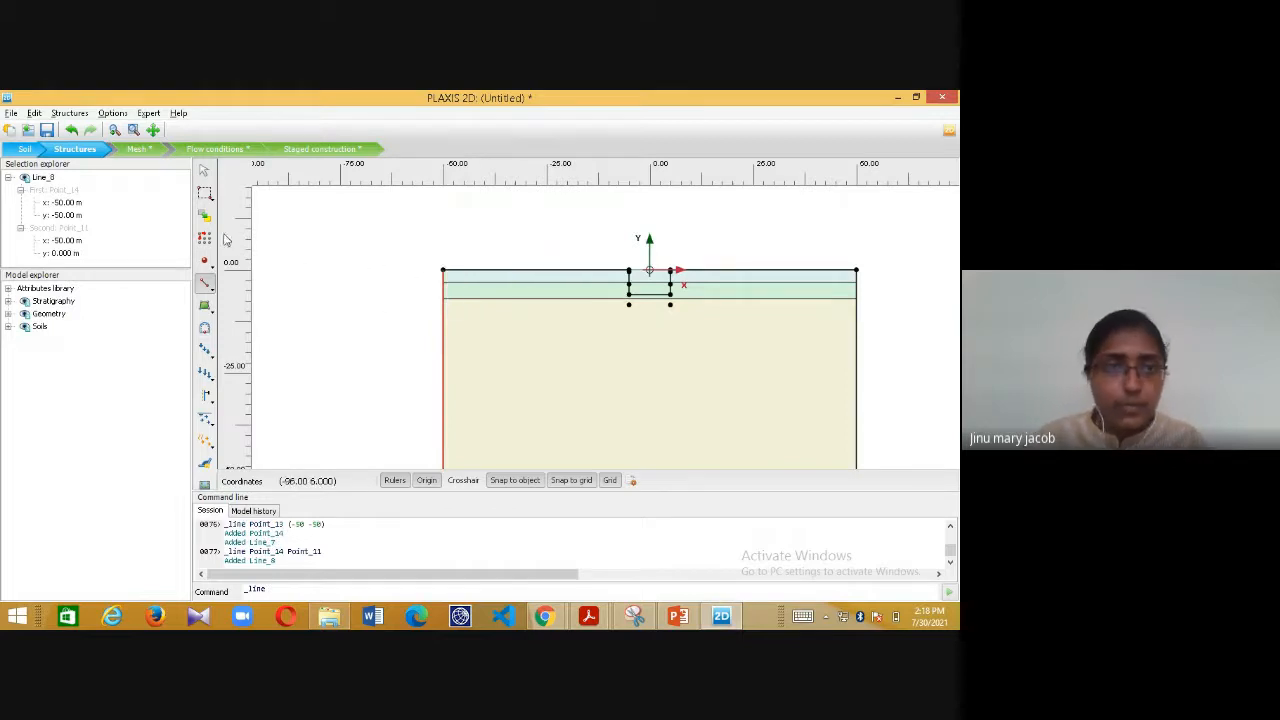
{"action": "left_click", "coordinate": [205, 171]}
- Switch to PowerPoint to check the wall coordinates on the Deep Excavation Analysis slide, and return to PLAXIS 2D
{"action": "left_click", "coordinate": [493, 233]}
{"action": "left_click_drag", "start_coordinate": [493, 234], "coordinate": [404, 202]}
{"action": "scroll", "coordinate": [540, 240], "scroll_direction": "up", "scroll_amount": 1}
{"action": "scroll", "coordinate": [541, 245], "scroll_direction": "up", "scroll_amount": 3}
{"action": "left_click", "coordinate": [680, 618]}
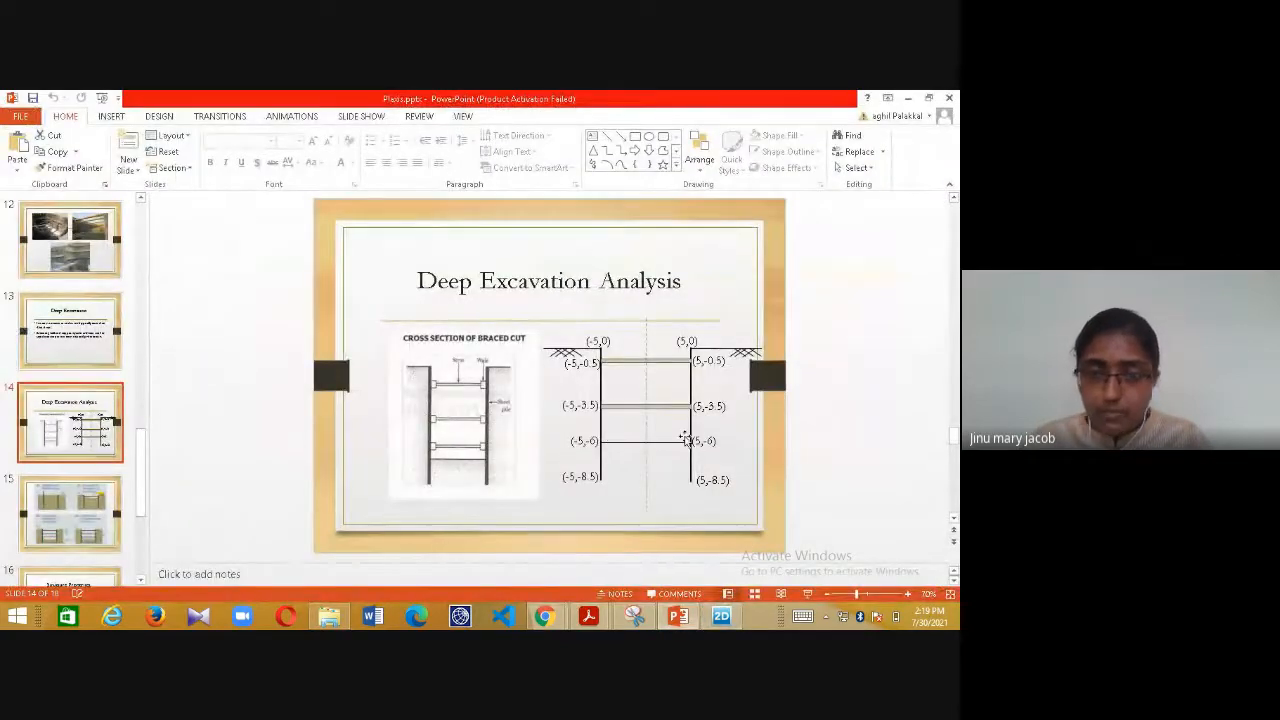
{"action": "key", "text": "alt+Tab"}
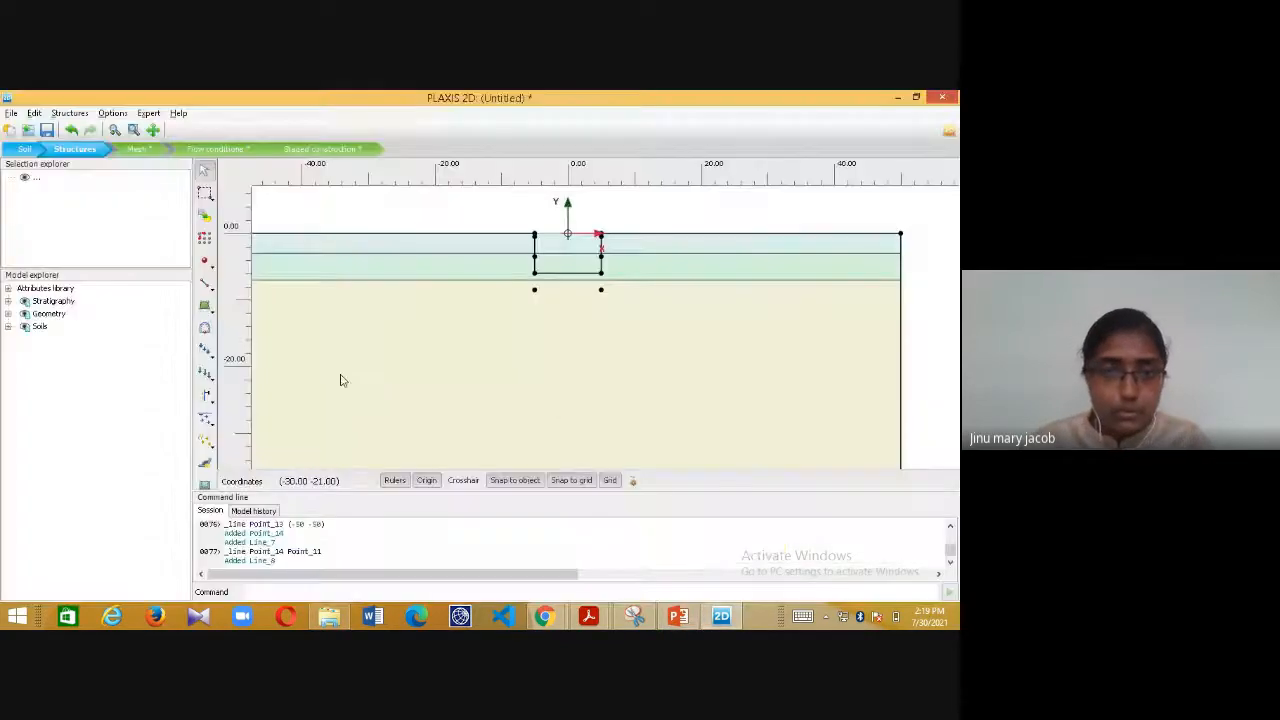
- Create plates for the two walls, from (-5 0) to (-5 -8.5) and from (5 0) to (5 -8.5)
{"action": "left_click", "coordinate": [206, 398]}
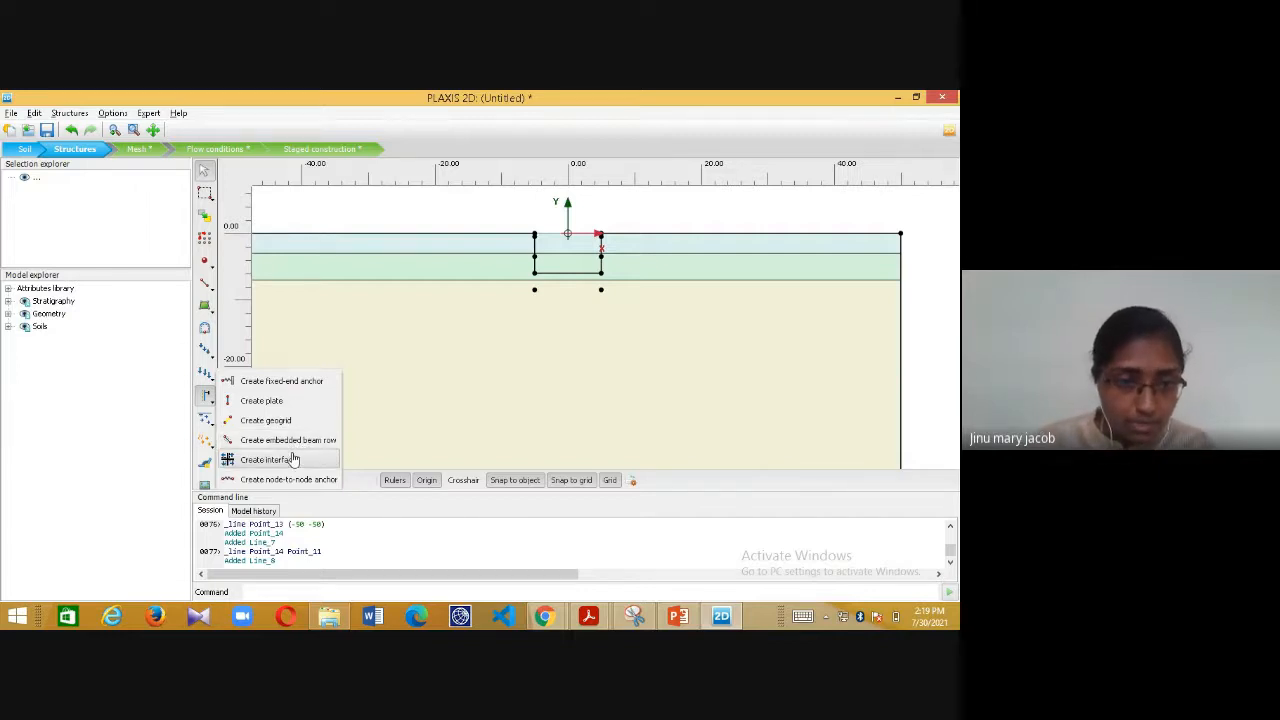
{"action": "left_click", "coordinate": [281, 403]}
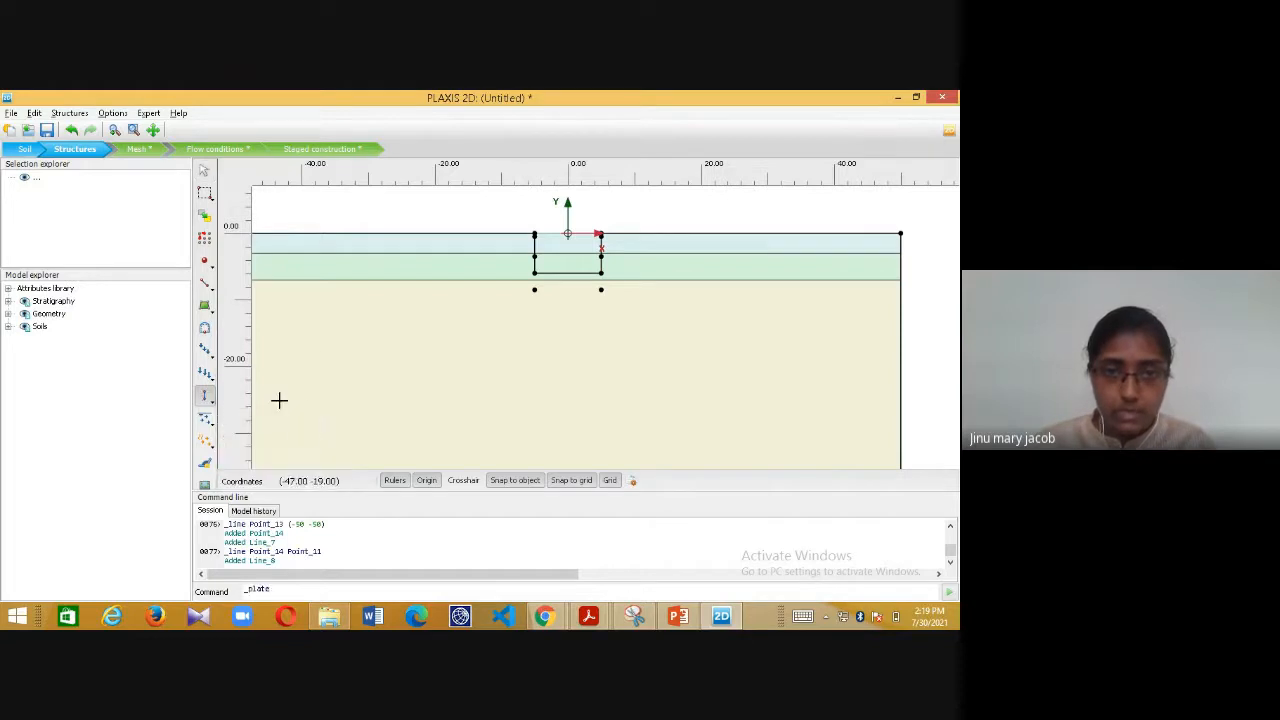
{"action": "scroll", "coordinate": [535, 228], "scroll_direction": "up", "scroll_amount": 1}
{"action": "left_click", "coordinate": [534, 234]}
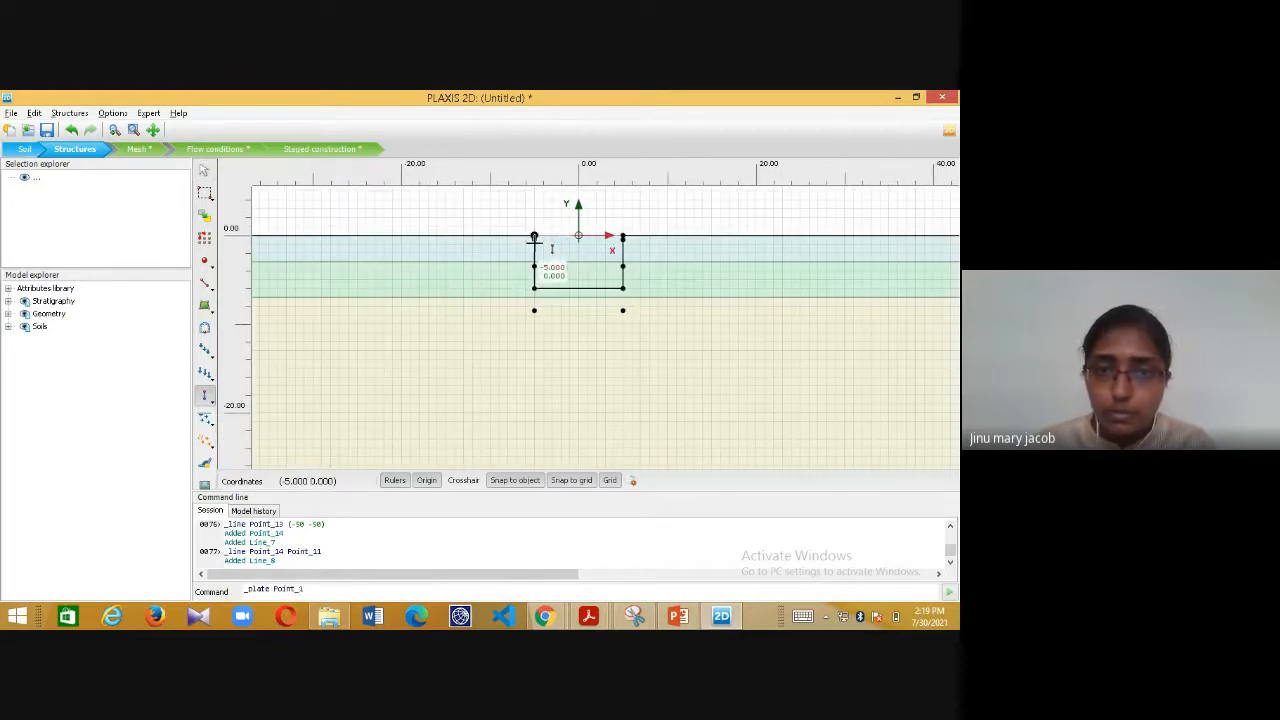
{"action": "left_click", "coordinate": [534, 310]}
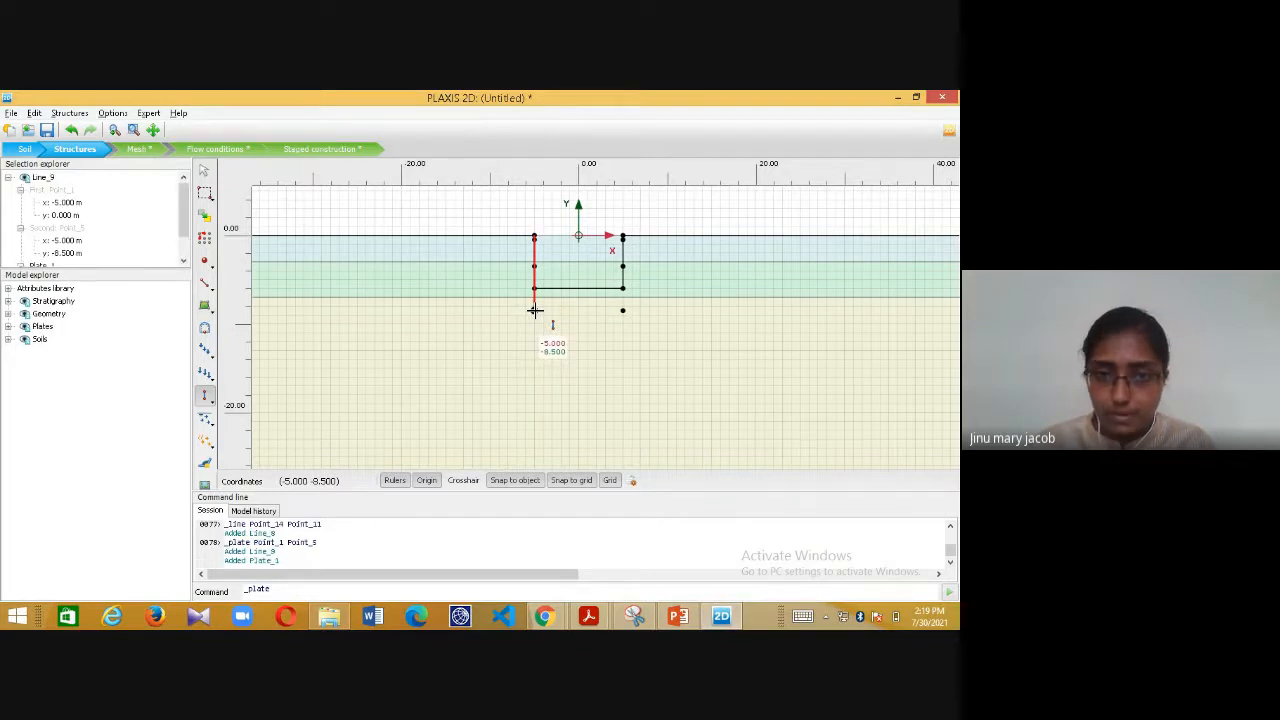
{"action": "left_click", "coordinate": [622, 237]}
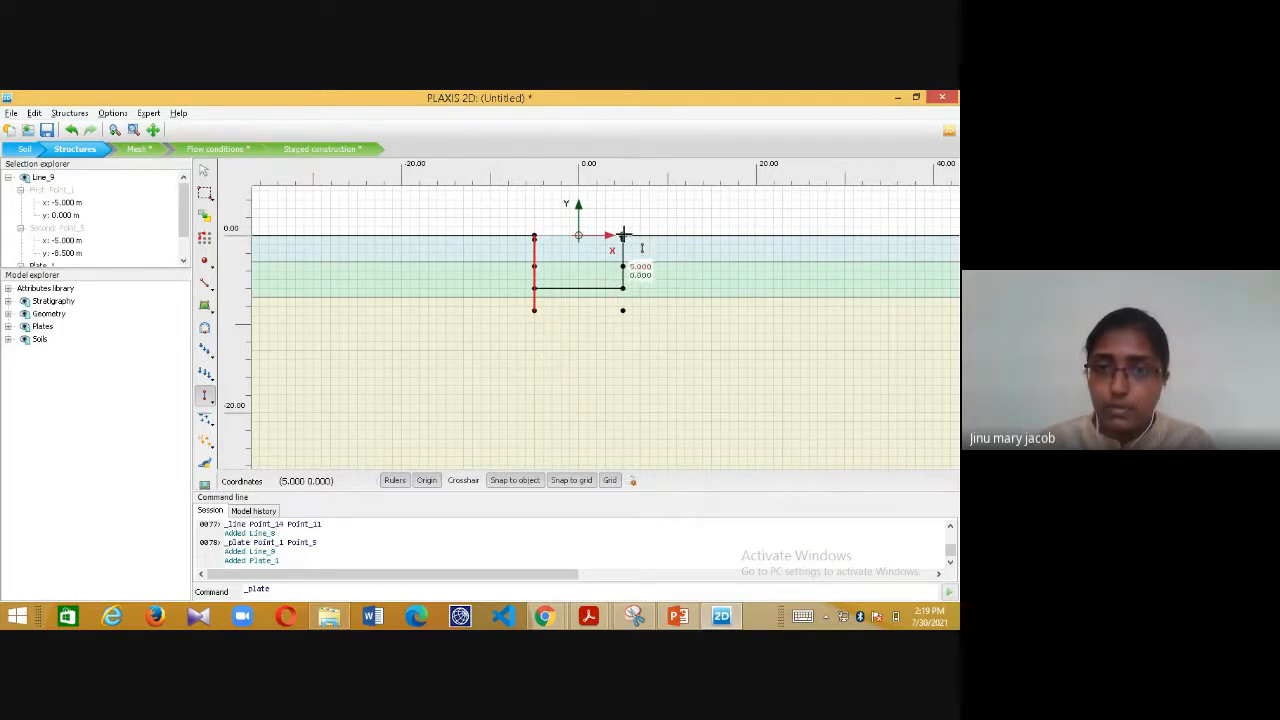
{"action": "left_click", "coordinate": [623, 310]}
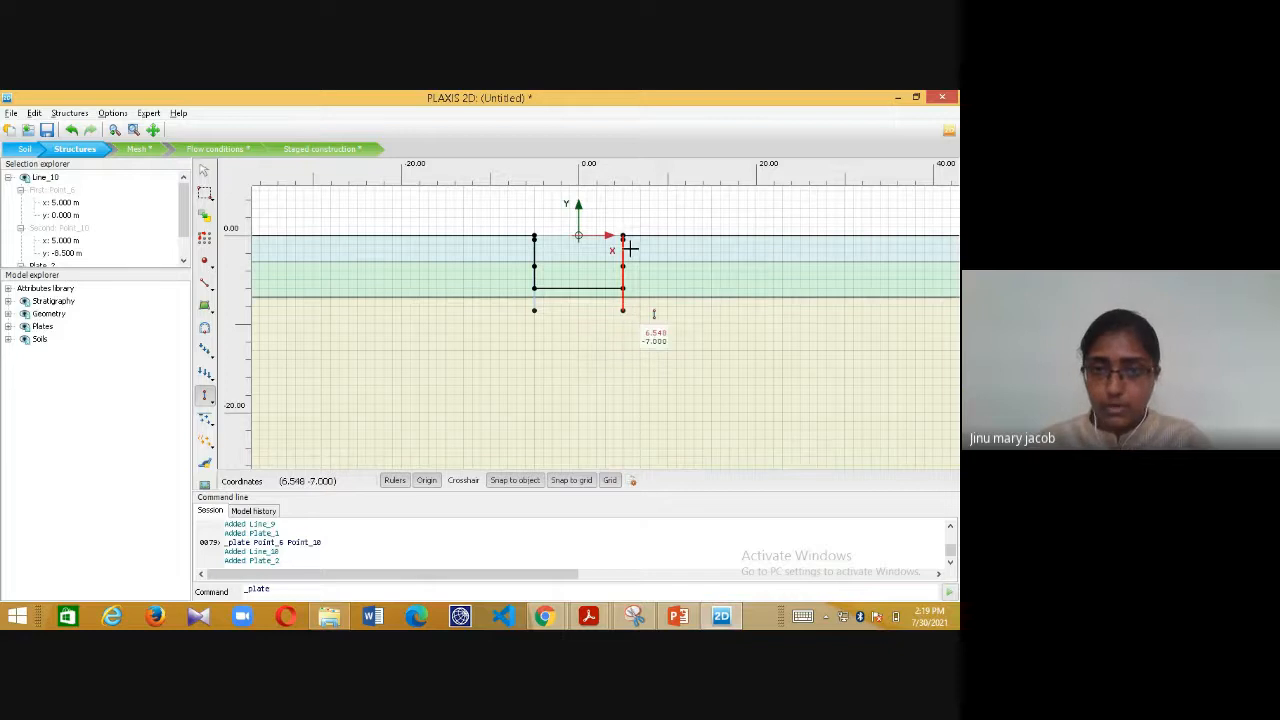
{"action": "key", "text": "Escape"}
{"action": "left_click", "coordinate": [437, 212]}
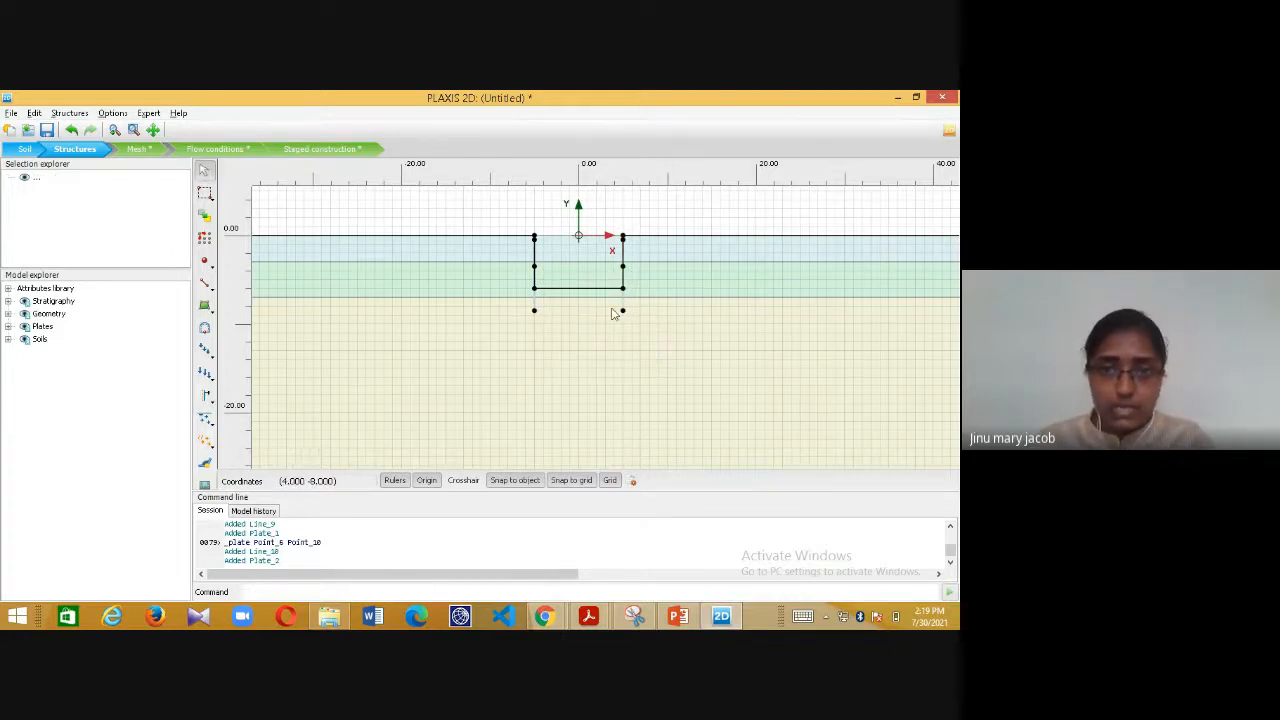
- Open the choice of structural elements that can be created, such as plates, interfaces and node-to-node anchors
{"action": "scroll", "coordinate": [562, 250], "scroll_direction": "up", "scroll_amount": 1}
{"action": "scroll", "coordinate": [555, 241], "scroll_direction": "up", "scroll_amount": 1}
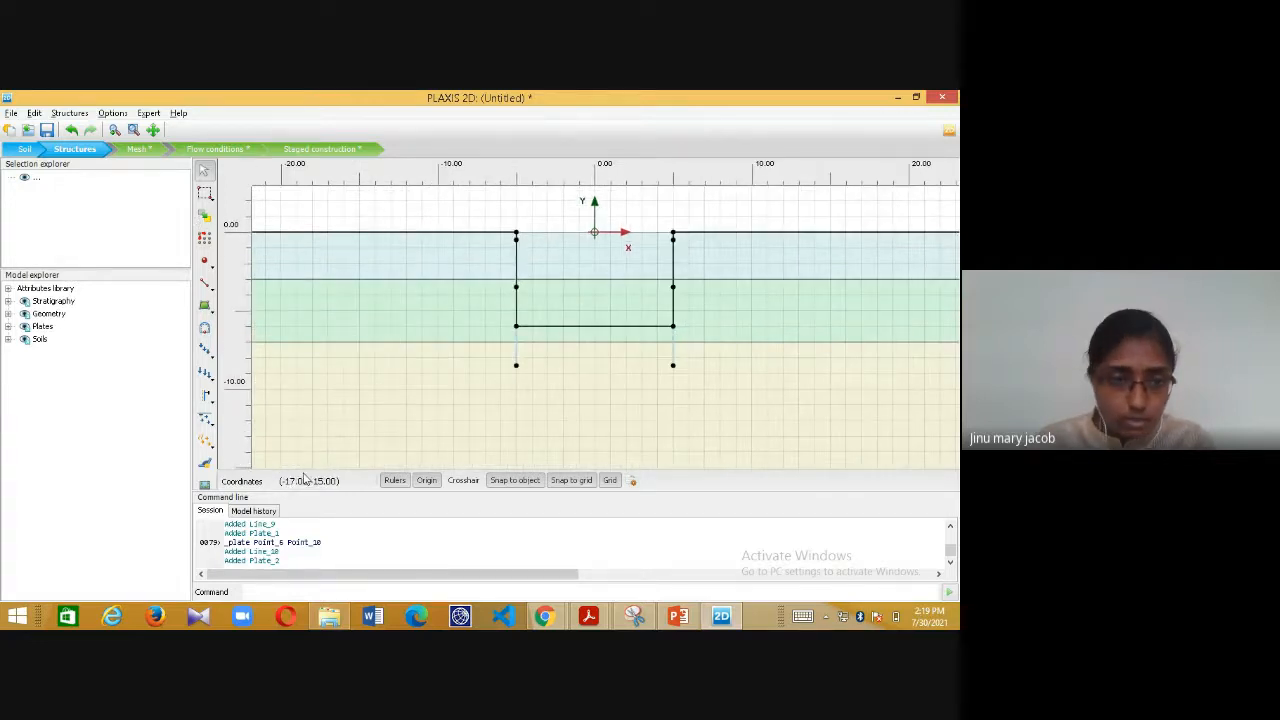
{"action": "left_click", "coordinate": [205, 395]}
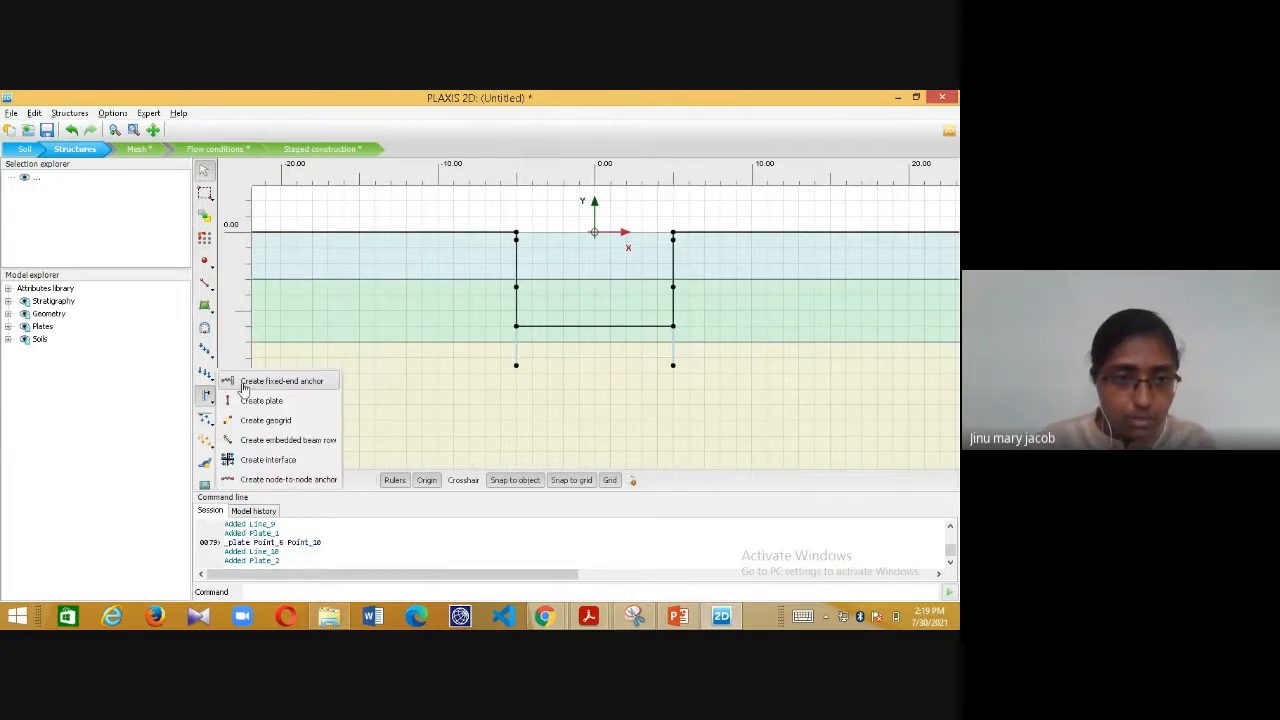
- Create fixed-end anchors on both walls at (-5, -0.5), (-5, -3.5), (5, -0.5) and (5, -3.5)
{"action": "left_click", "coordinate": [273, 384]}
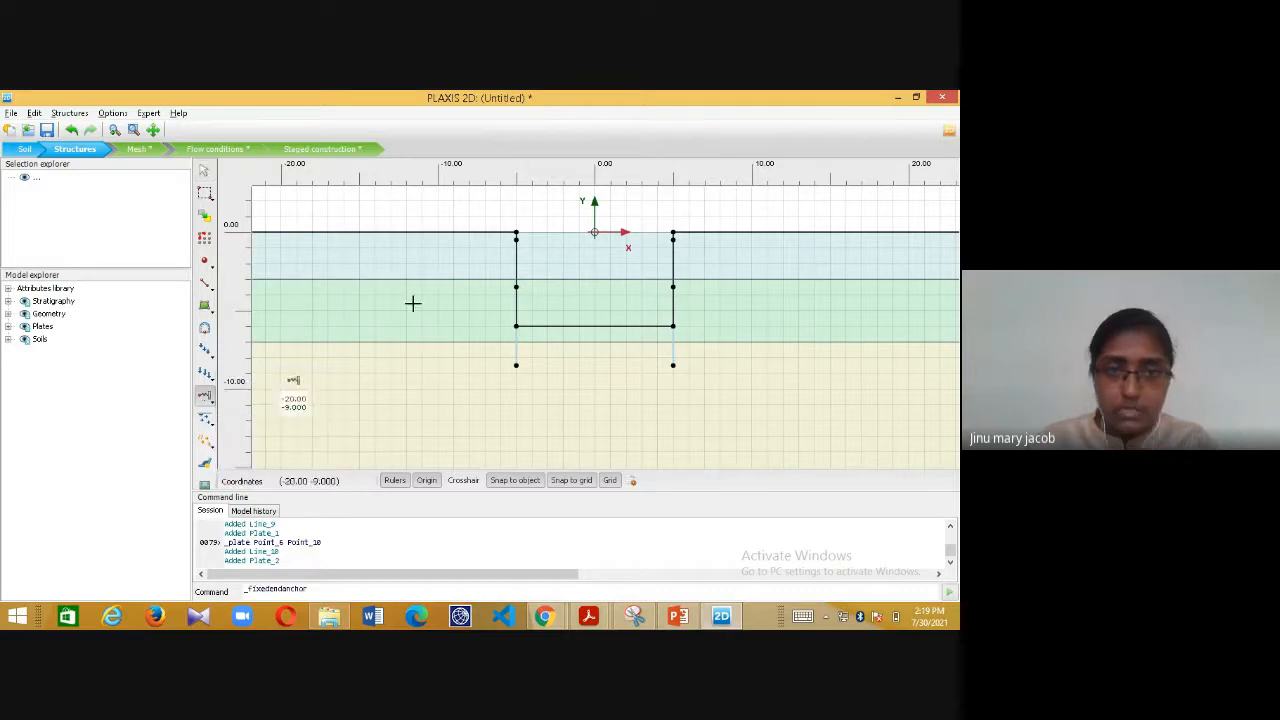
{"action": "left_click", "coordinate": [516, 241]}
{"action": "left_click", "coordinate": [516, 287]}
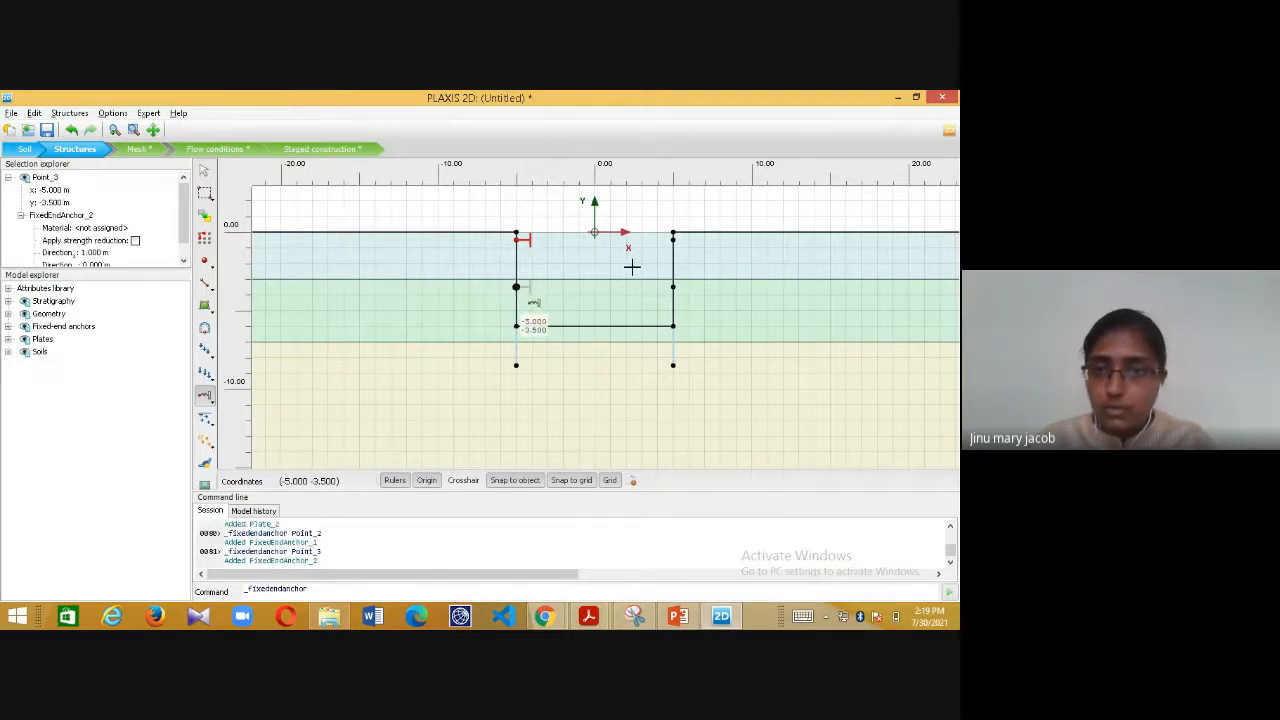
{"action": "left_click", "coordinate": [673, 241]}
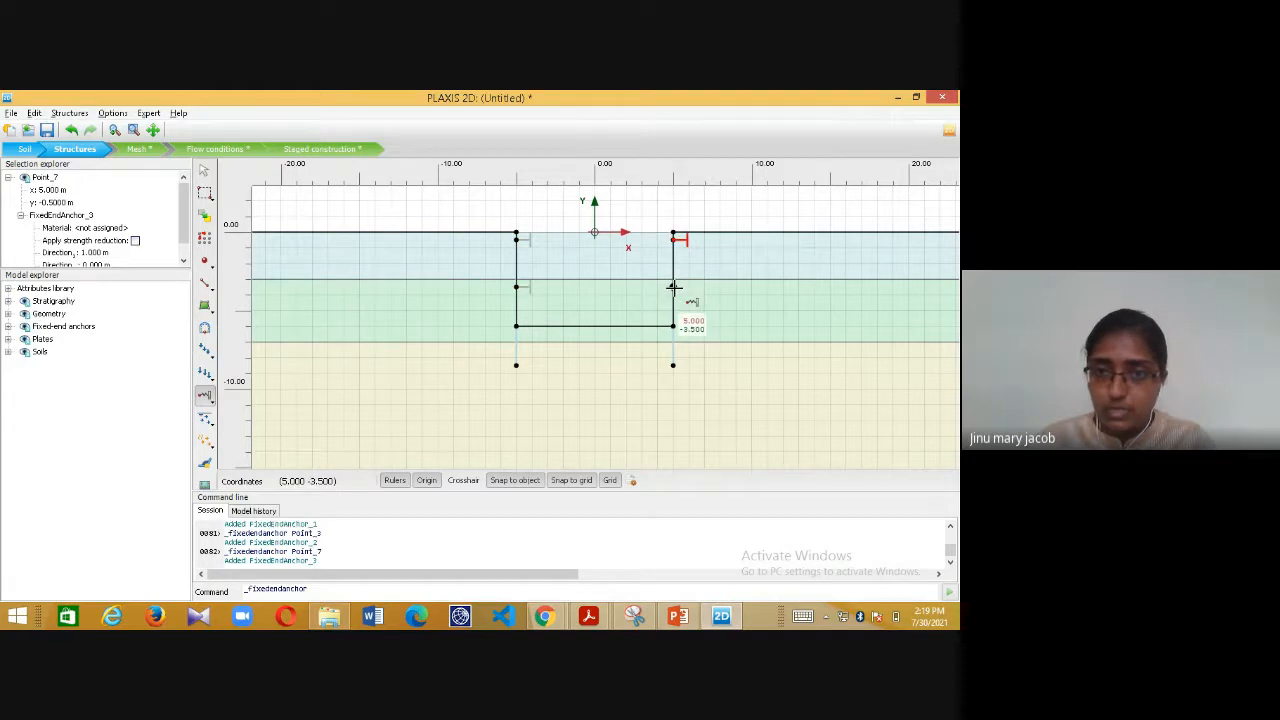
{"action": "left_click", "coordinate": [673, 287]}
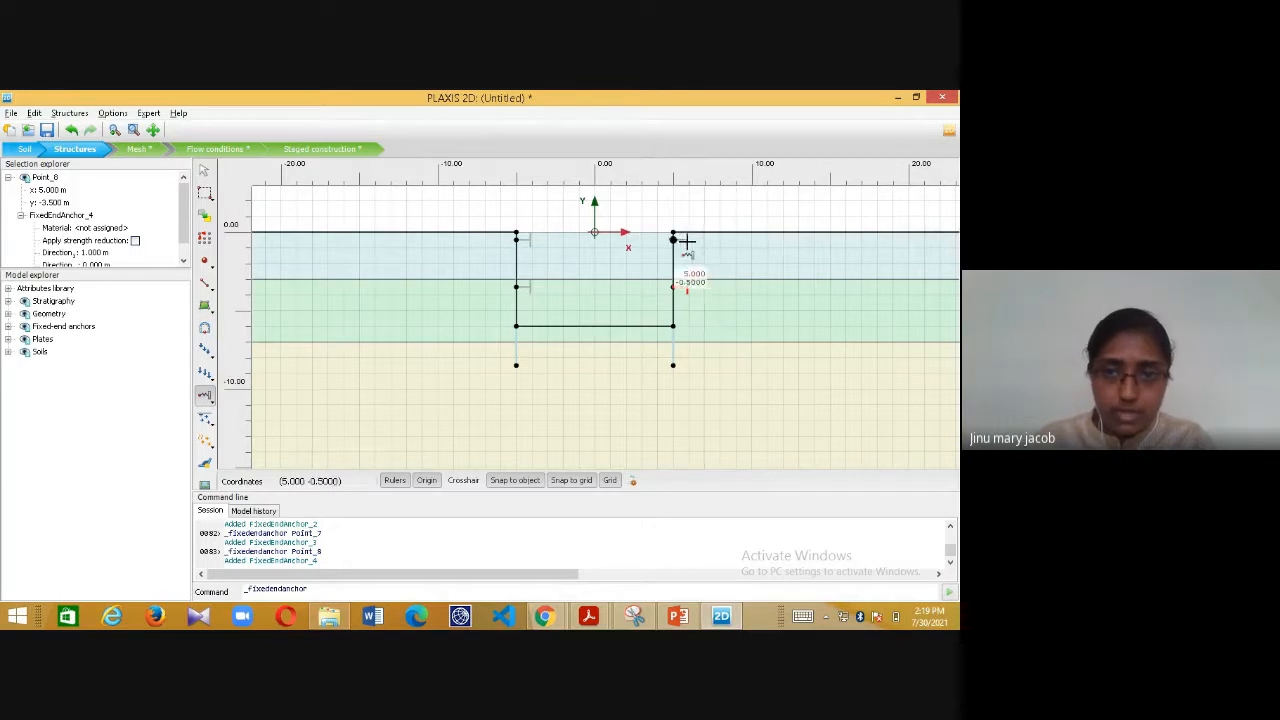
{"action": "left_click", "coordinate": [673, 287]}
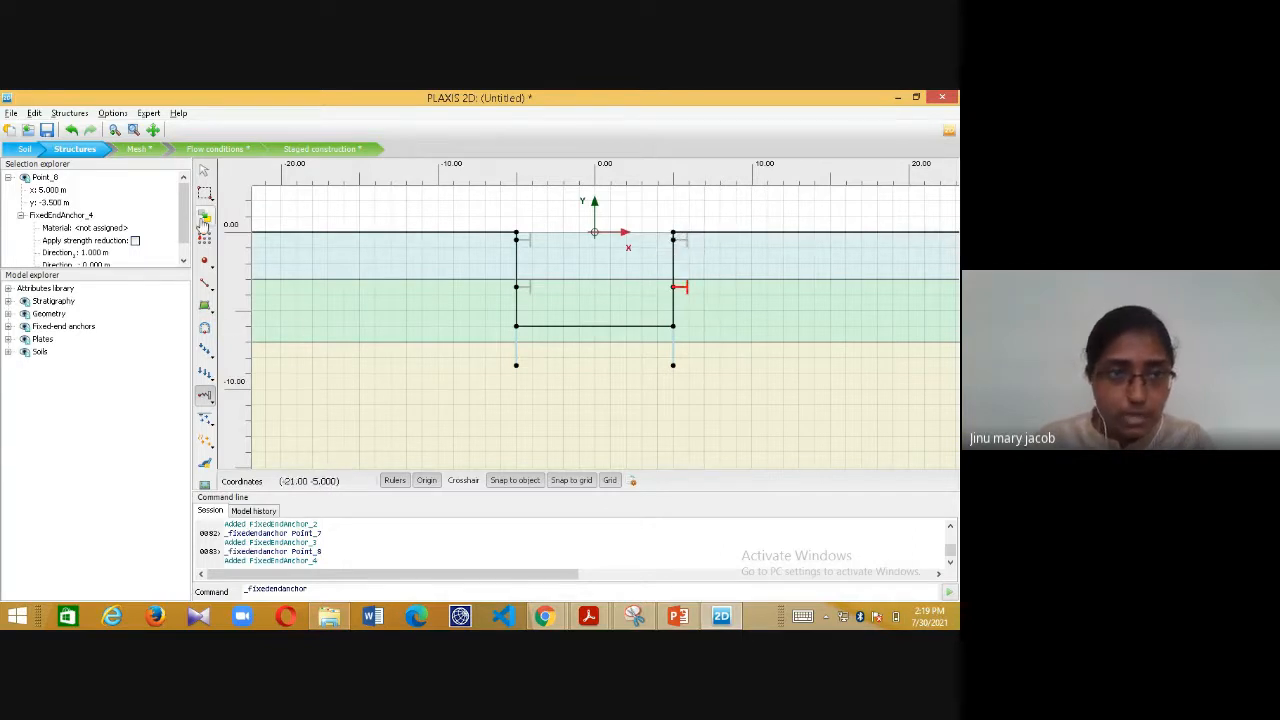
{"action": "left_click", "coordinate": [204, 171]}
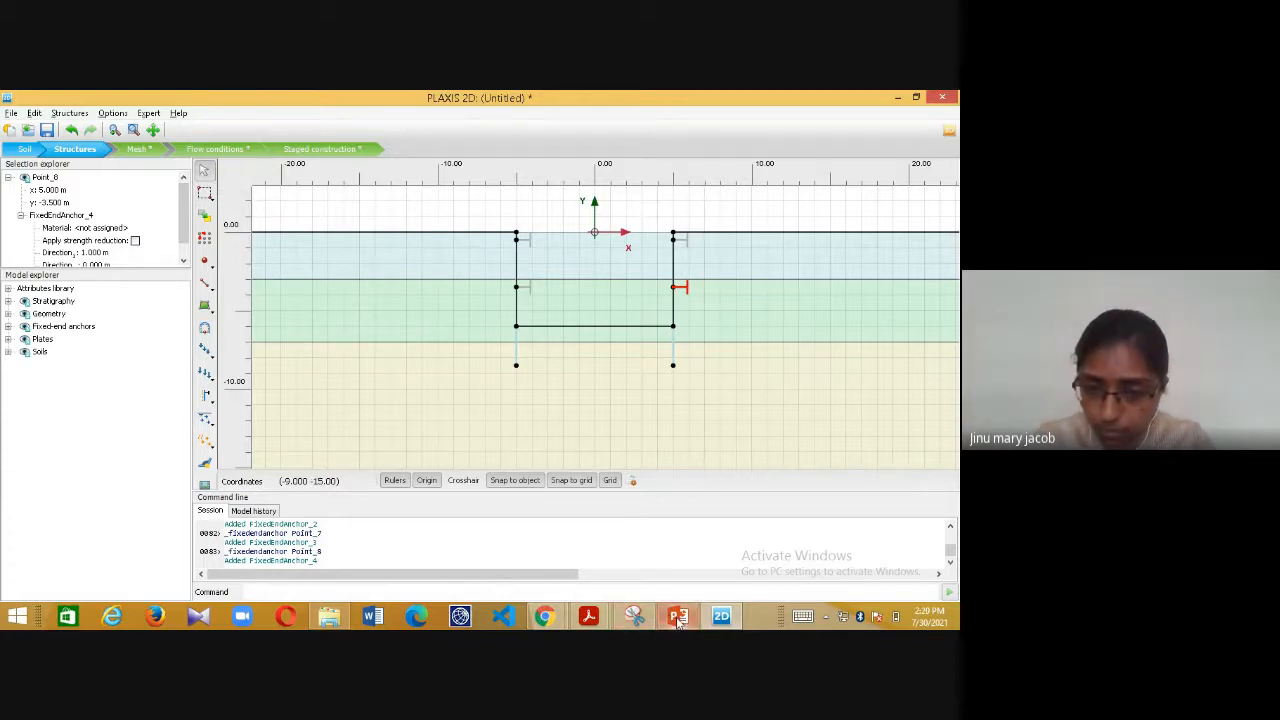
- Switch to PowerPoint, examine the slides on structure properties and the excavation and strut installation sequence, and return to PLAXIS 2D
{"action": "left_click", "coordinate": [679, 616]}
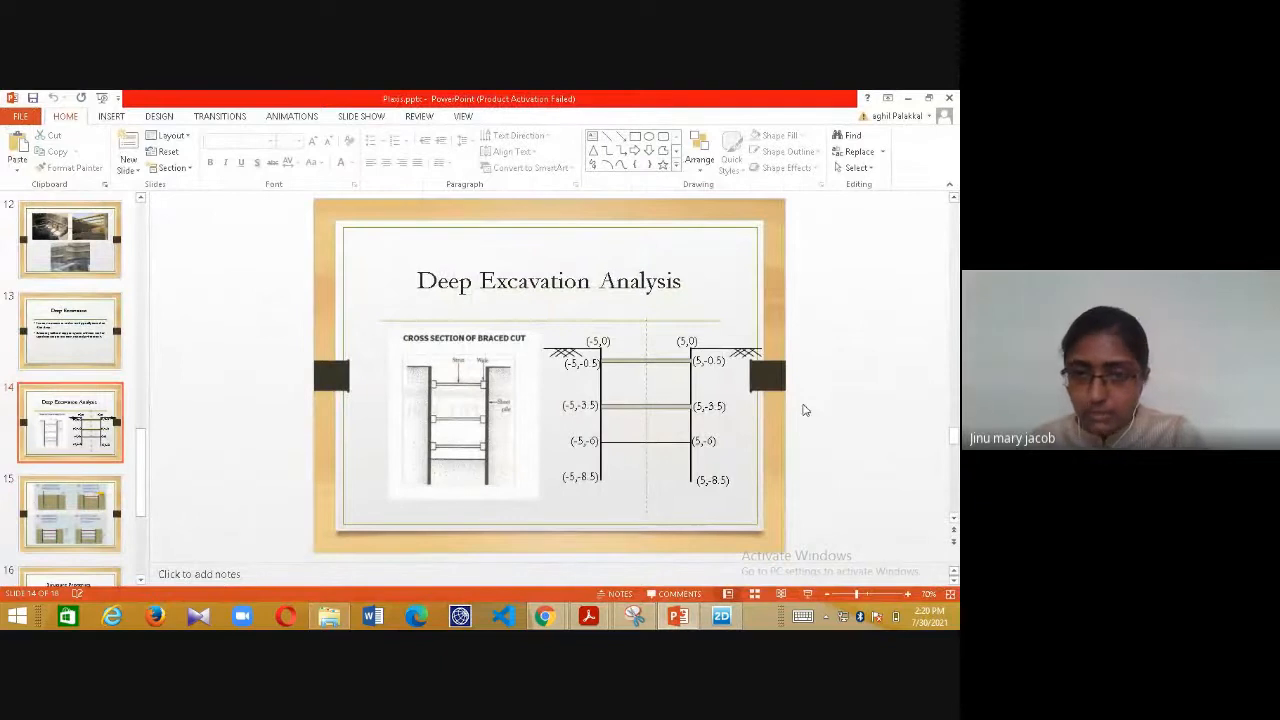
{"action": "scroll", "coordinate": [634, 411], "scroll_direction": "down", "scroll_amount": 2}
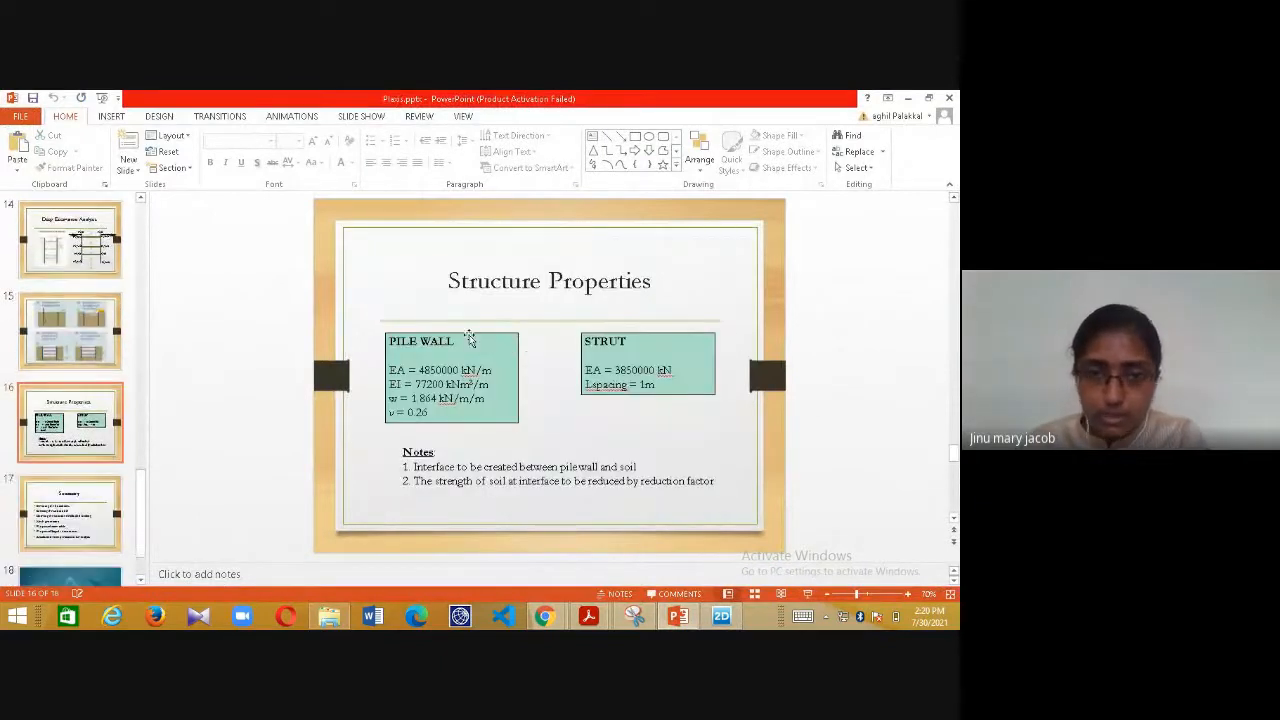
{"action": "scroll", "coordinate": [505, 352], "scroll_direction": "up", "scroll_amount": 1}
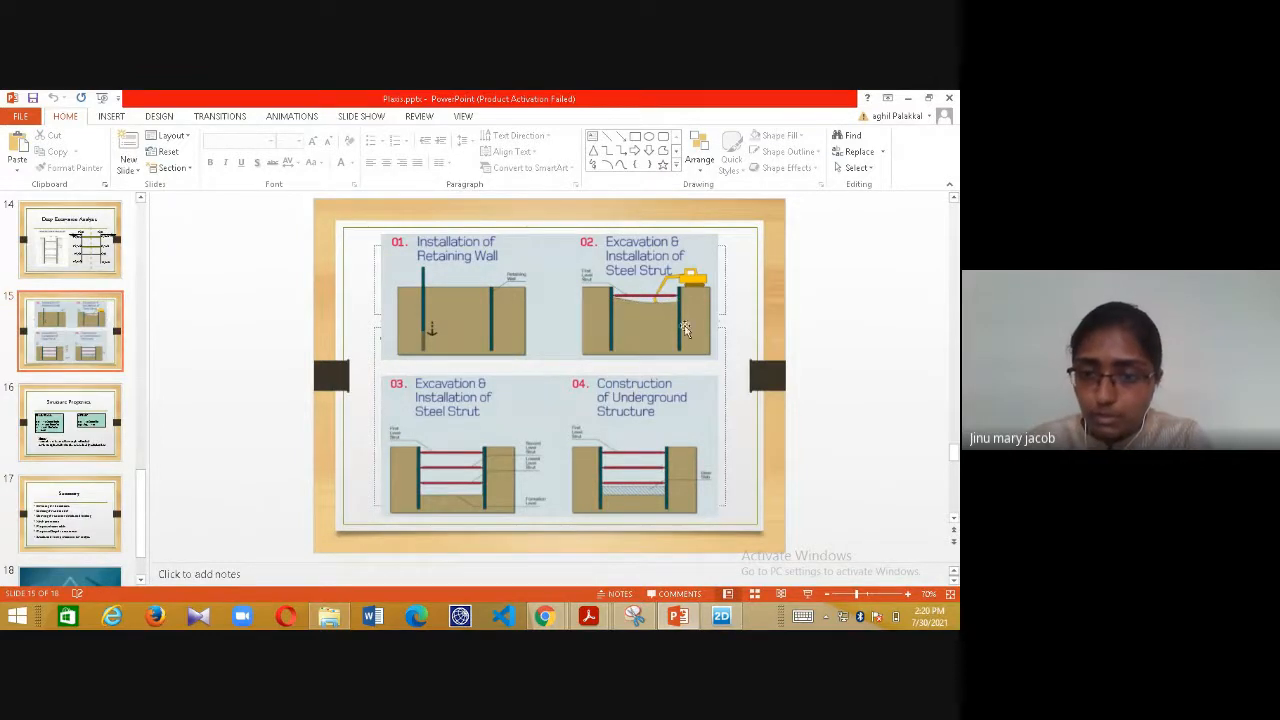
{"action": "key", "text": "shift+F5"}
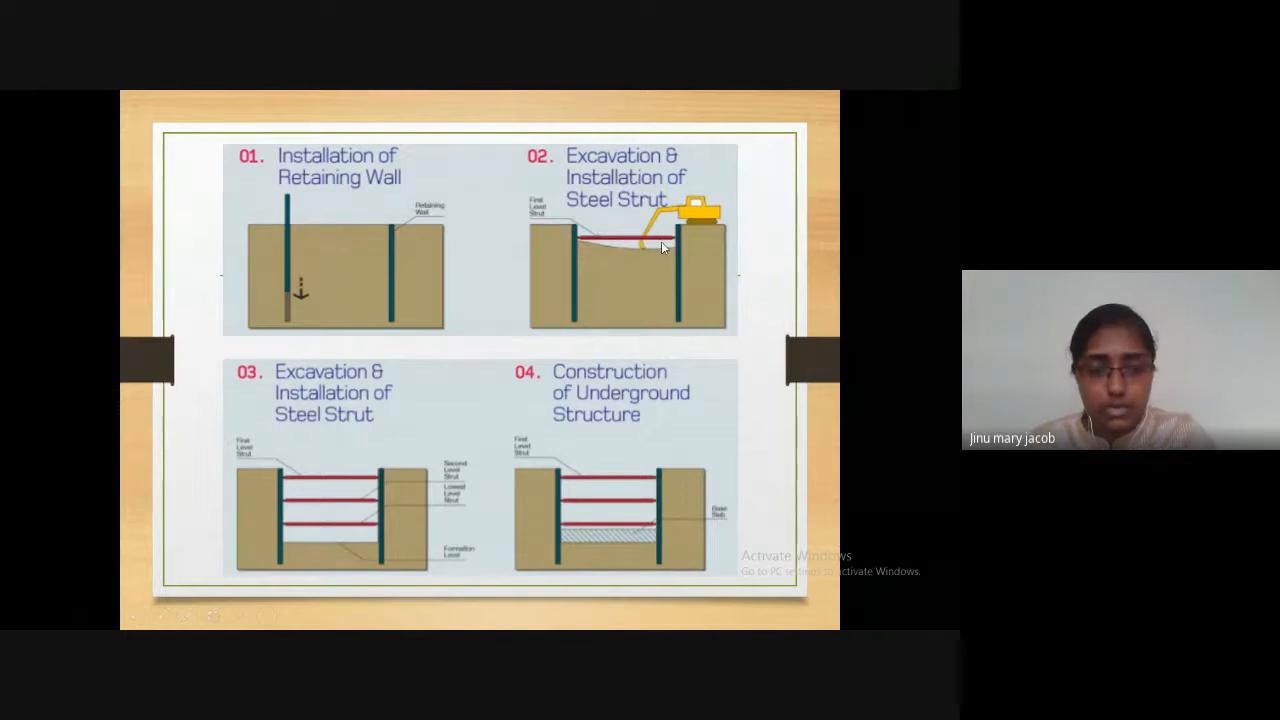
{"action": "key", "text": "Escape"}
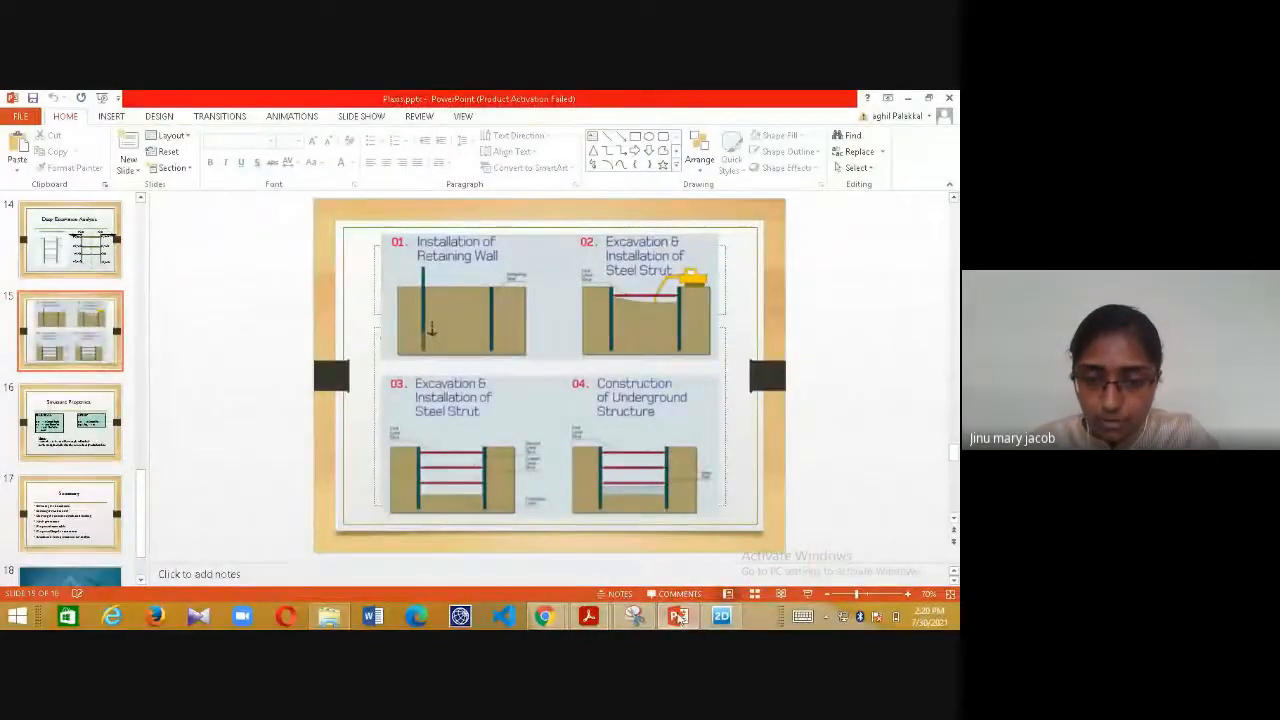
{"action": "left_click", "coordinate": [721, 616]}
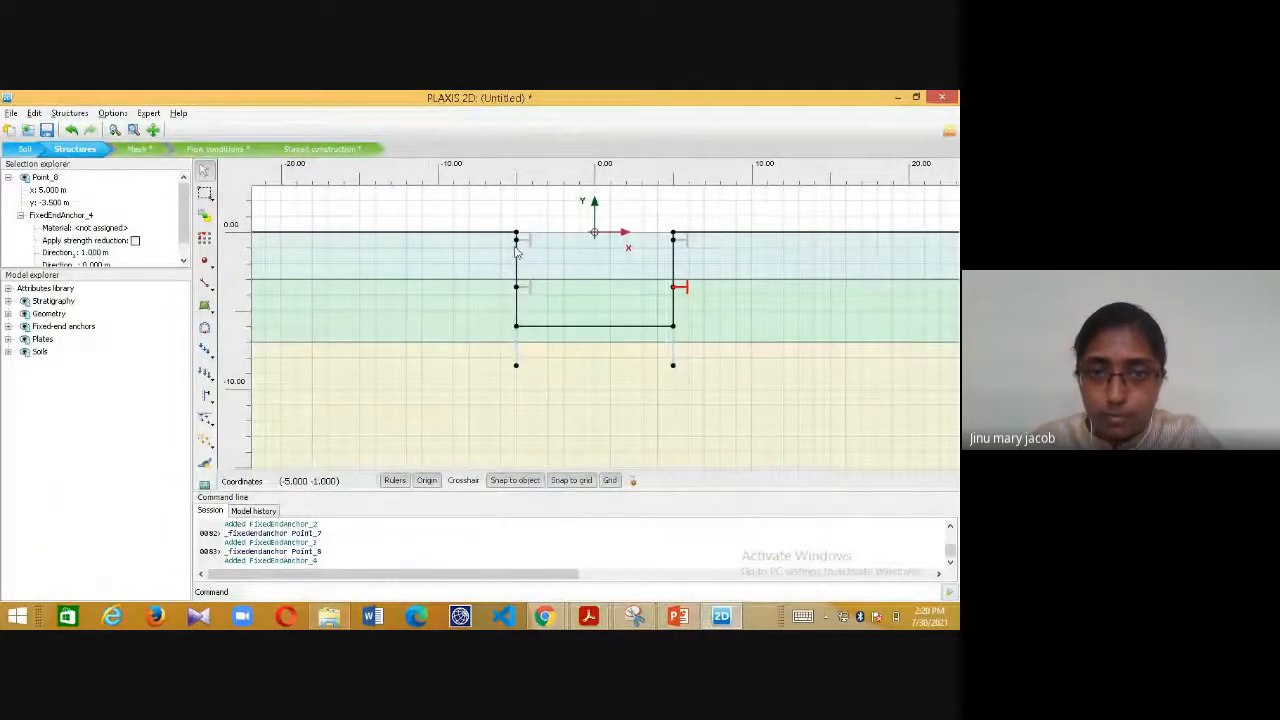
{"action": "left_click", "coordinate": [205, 262]}
{"action": "left_click", "coordinate": [248, 261]}
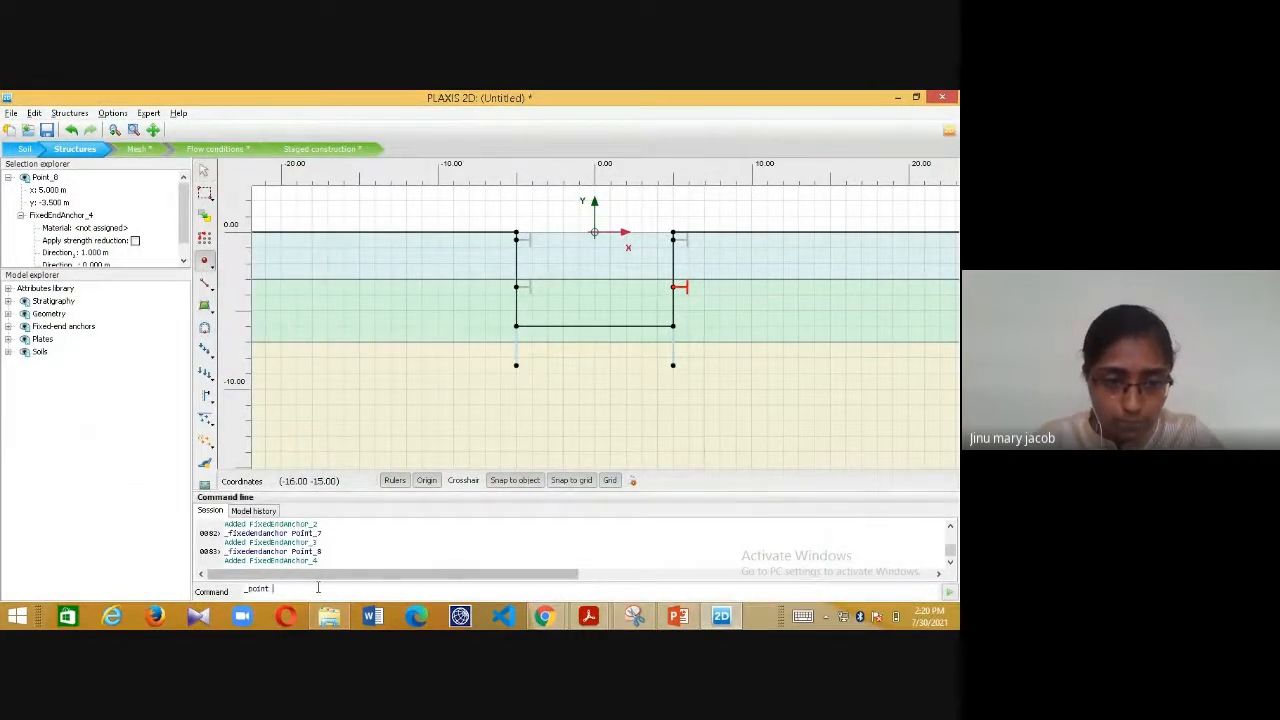
{"action": "left_click", "coordinate": [318, 588]}
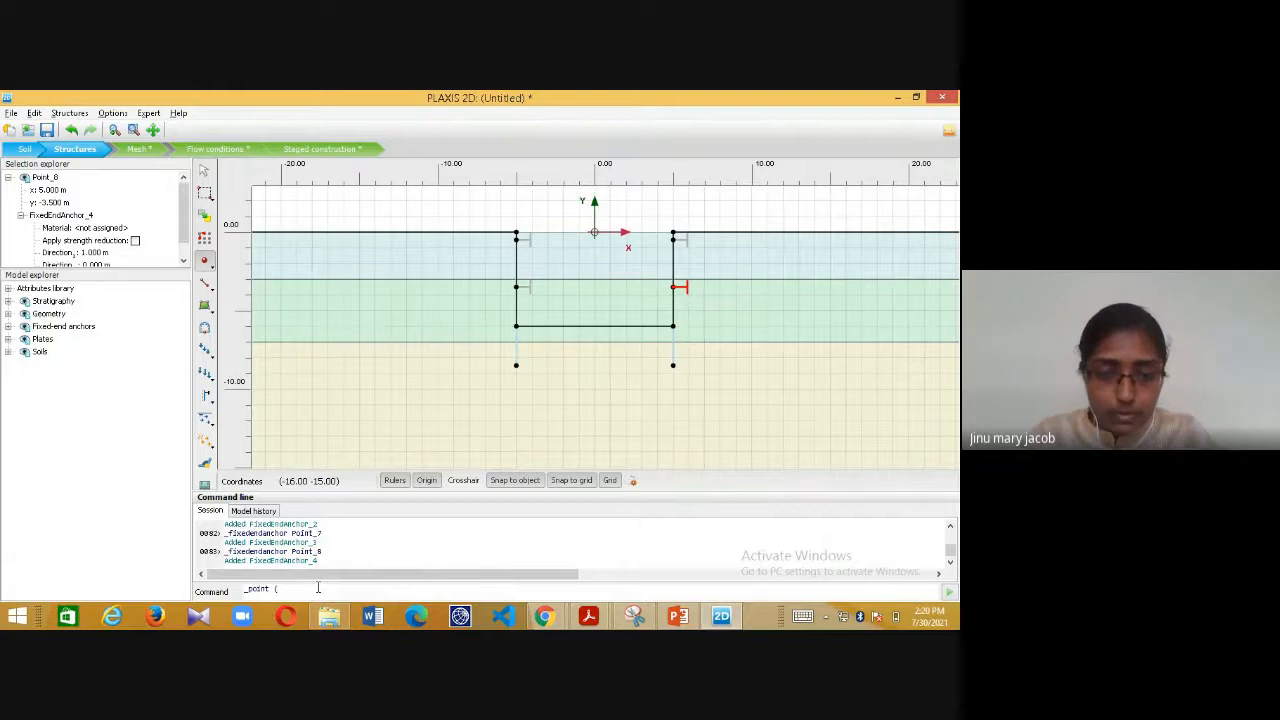
- Create points on both walls at (-5, -1), (5, -1), (-5, -4) and (5, -4)
{"action": "left_click", "coordinate": [205, 262]}
{"action": "left_click", "coordinate": [246, 261]}
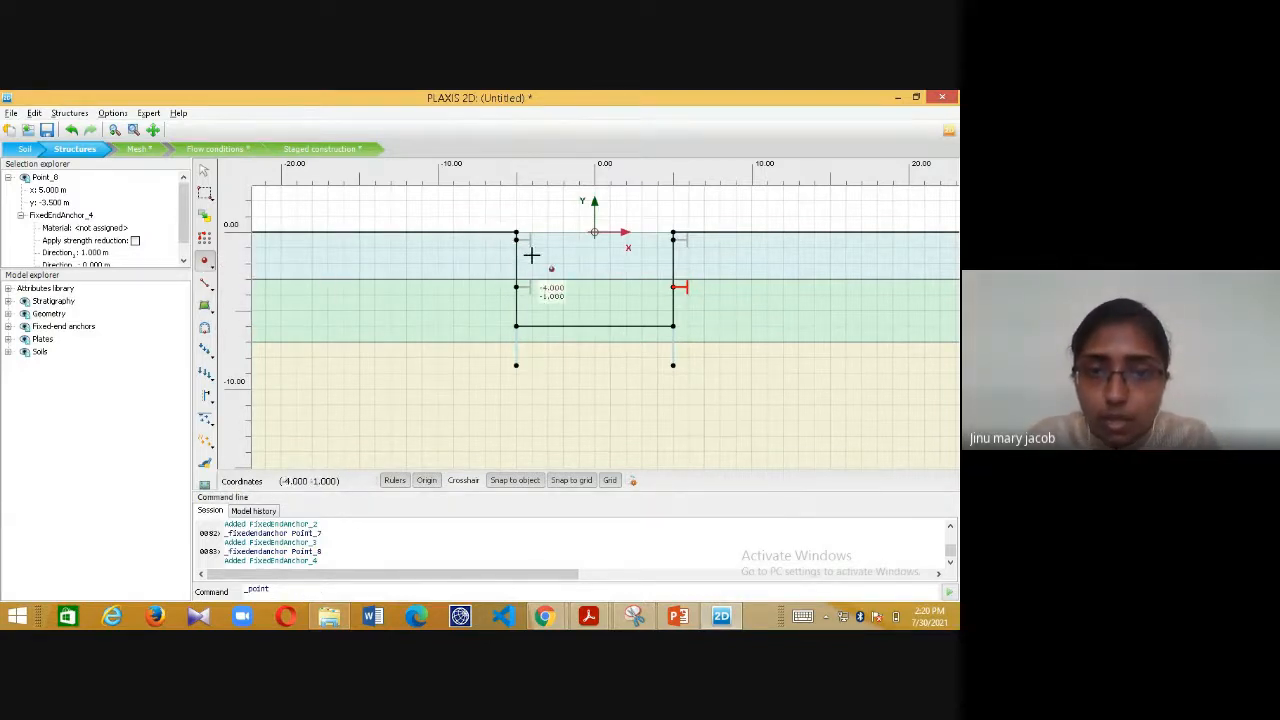
{"action": "left_click", "coordinate": [516, 247]}
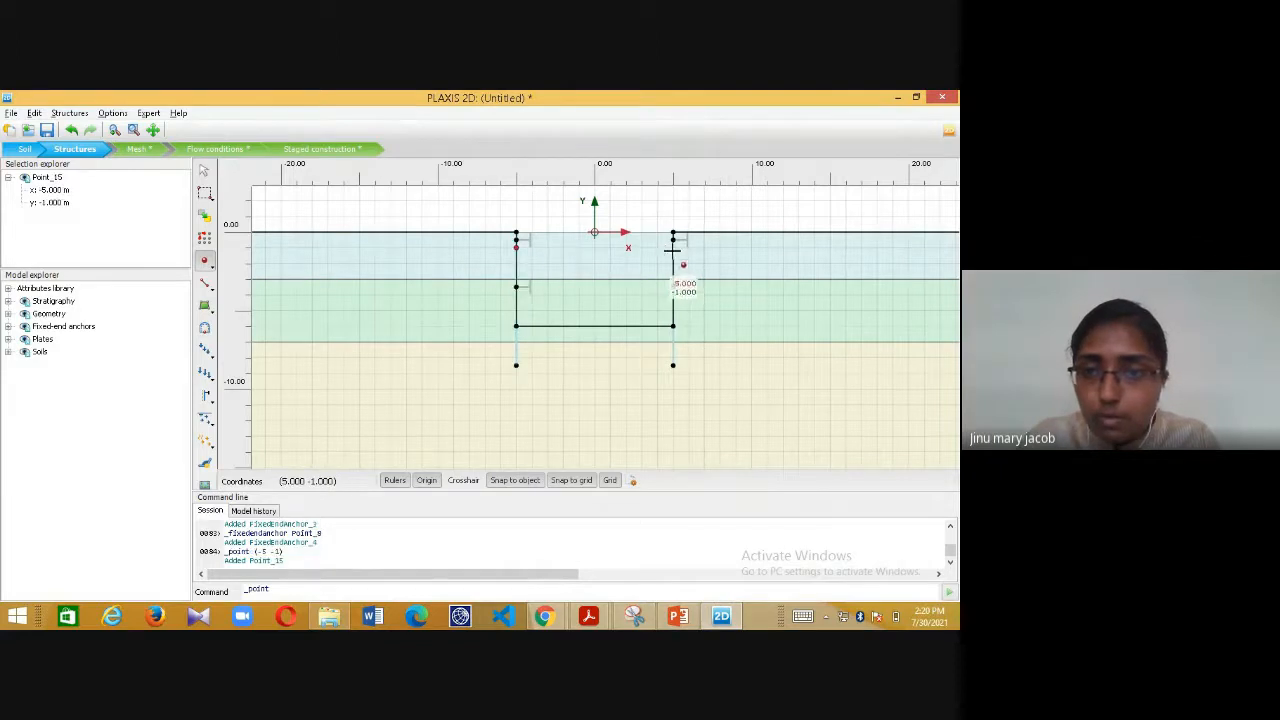
{"action": "left_click", "coordinate": [675, 250]}
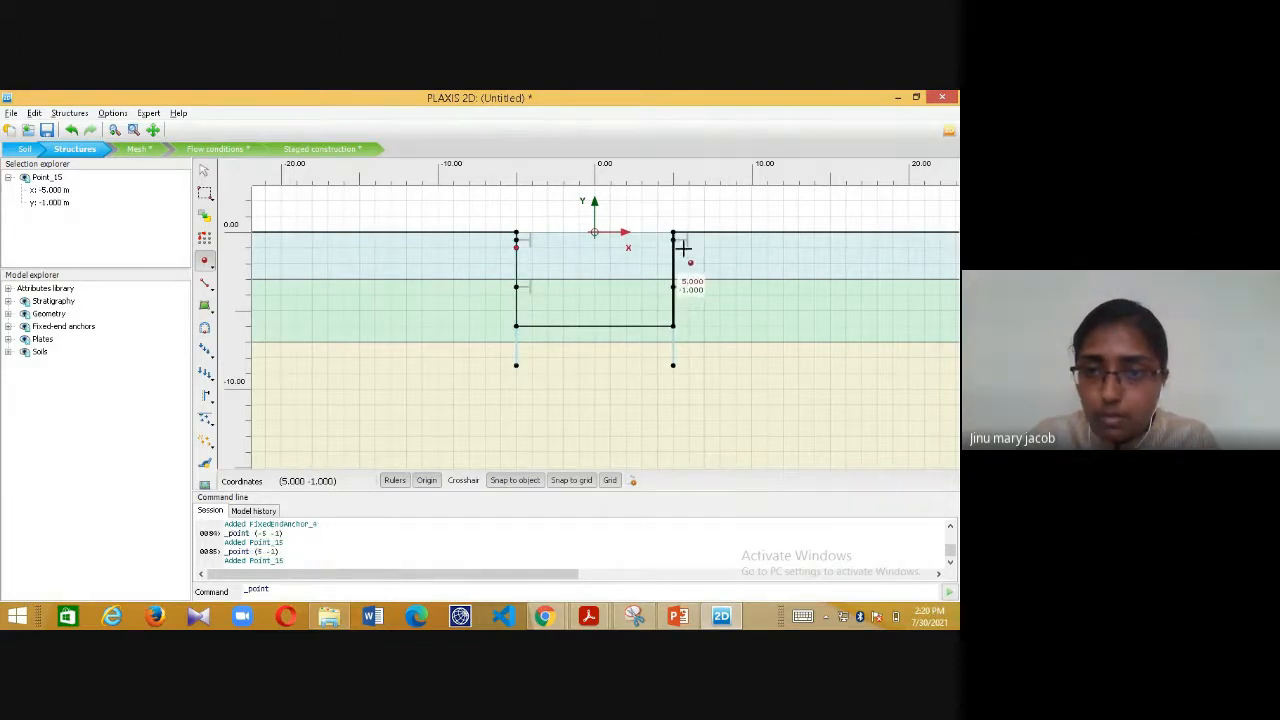
{"action": "left_click", "coordinate": [516, 294]}
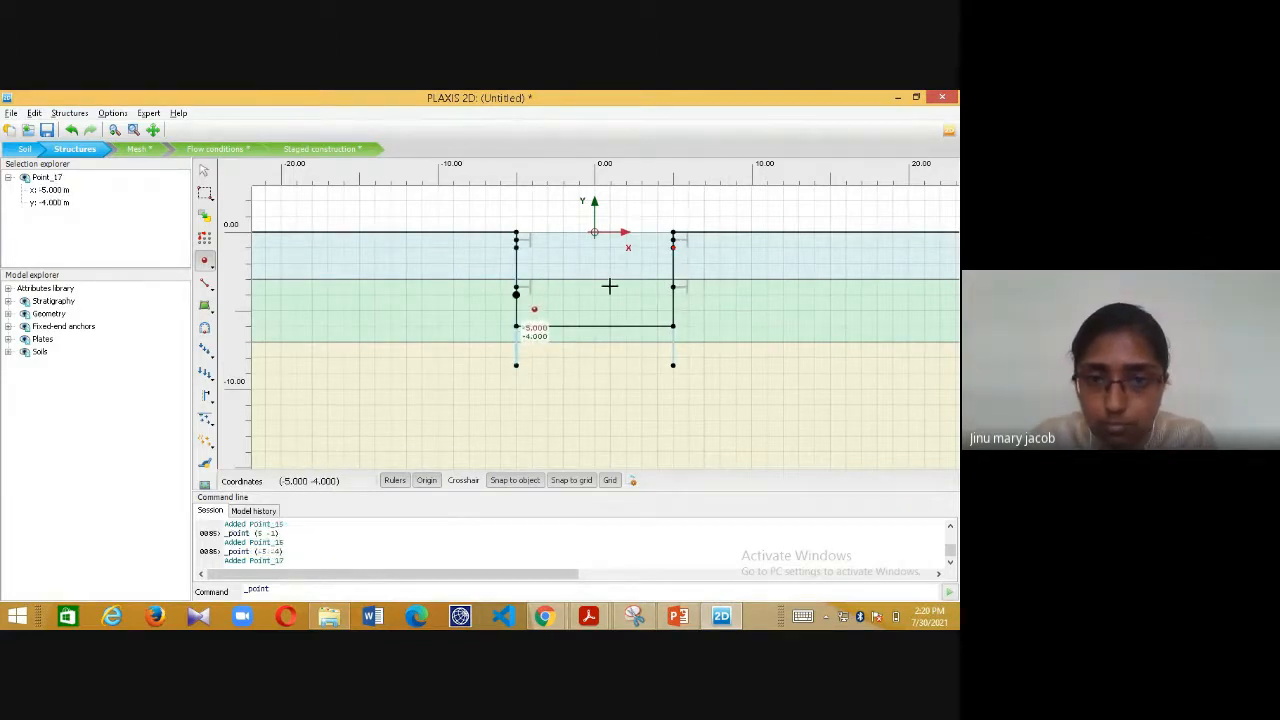
{"action": "left_click", "coordinate": [673, 294]}
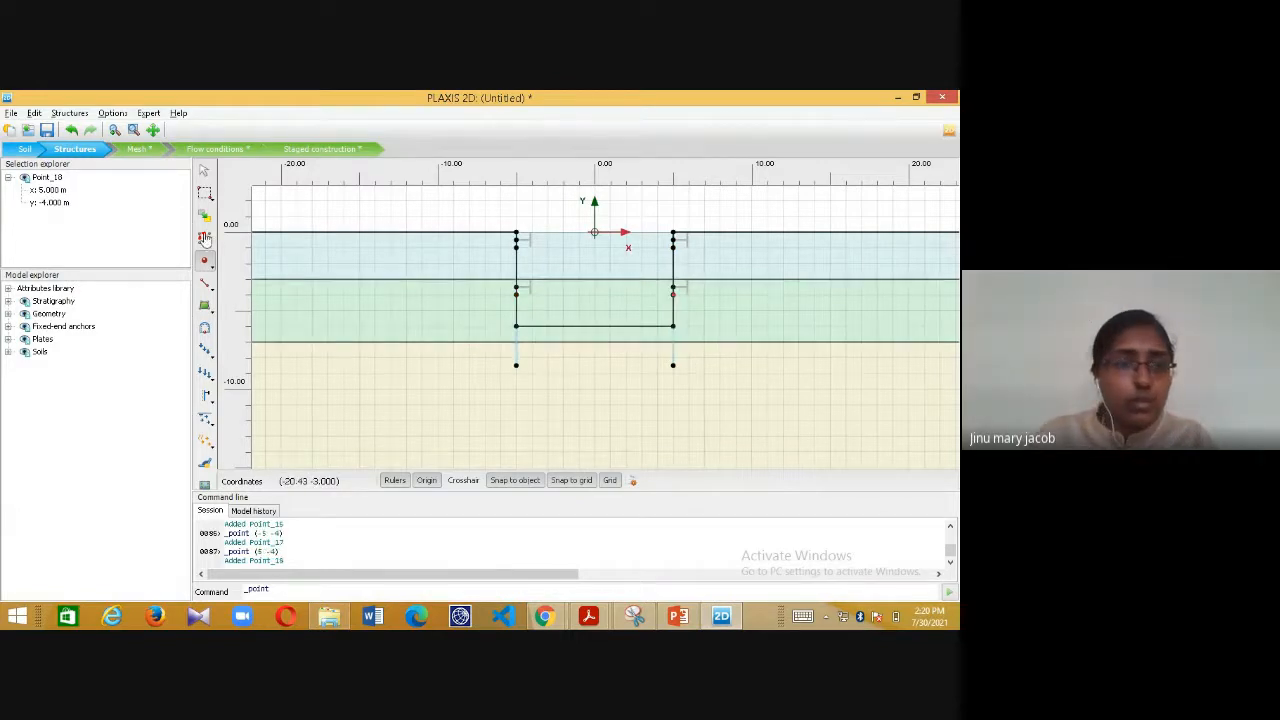
- Draw horizontal lines across the excavation from (-5, -1) to (5, -1) and from (-5, -4) to (5, -4)
{"action": "left_click", "coordinate": [206, 284]}
{"action": "left_click", "coordinate": [300, 238]}
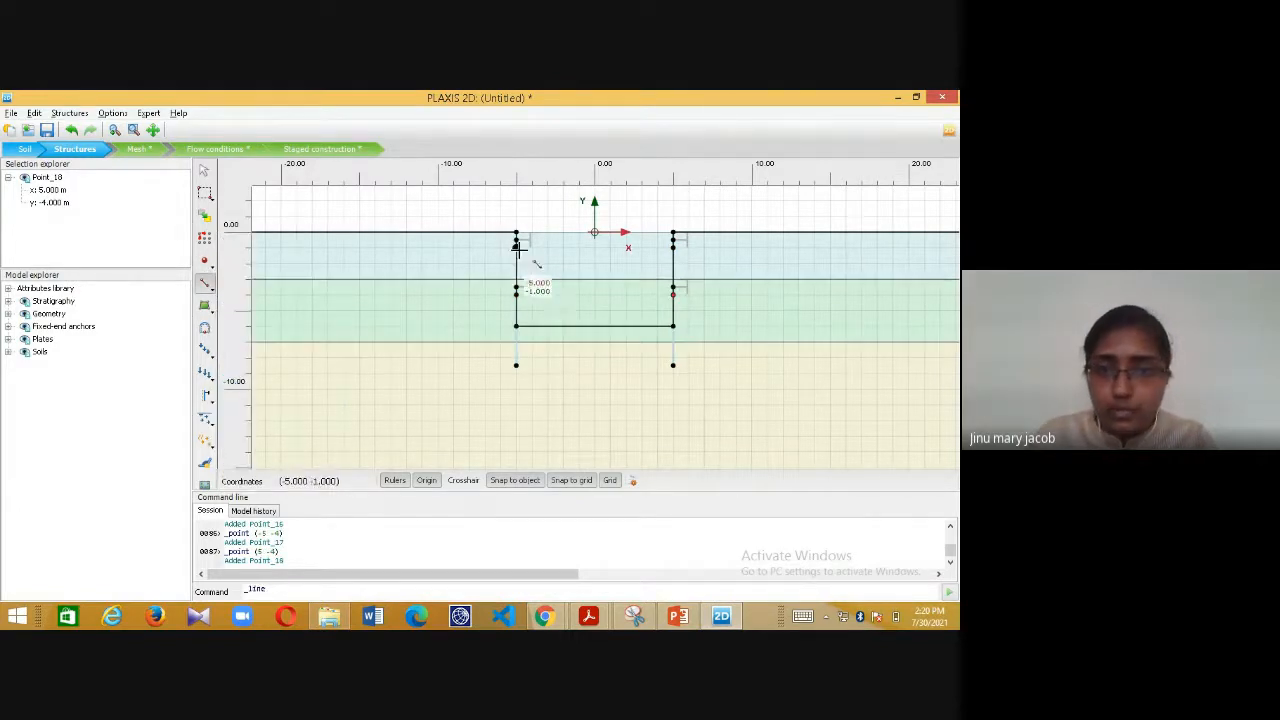
{"action": "left_click", "coordinate": [516, 246]}
{"action": "left_click", "coordinate": [673, 247]}
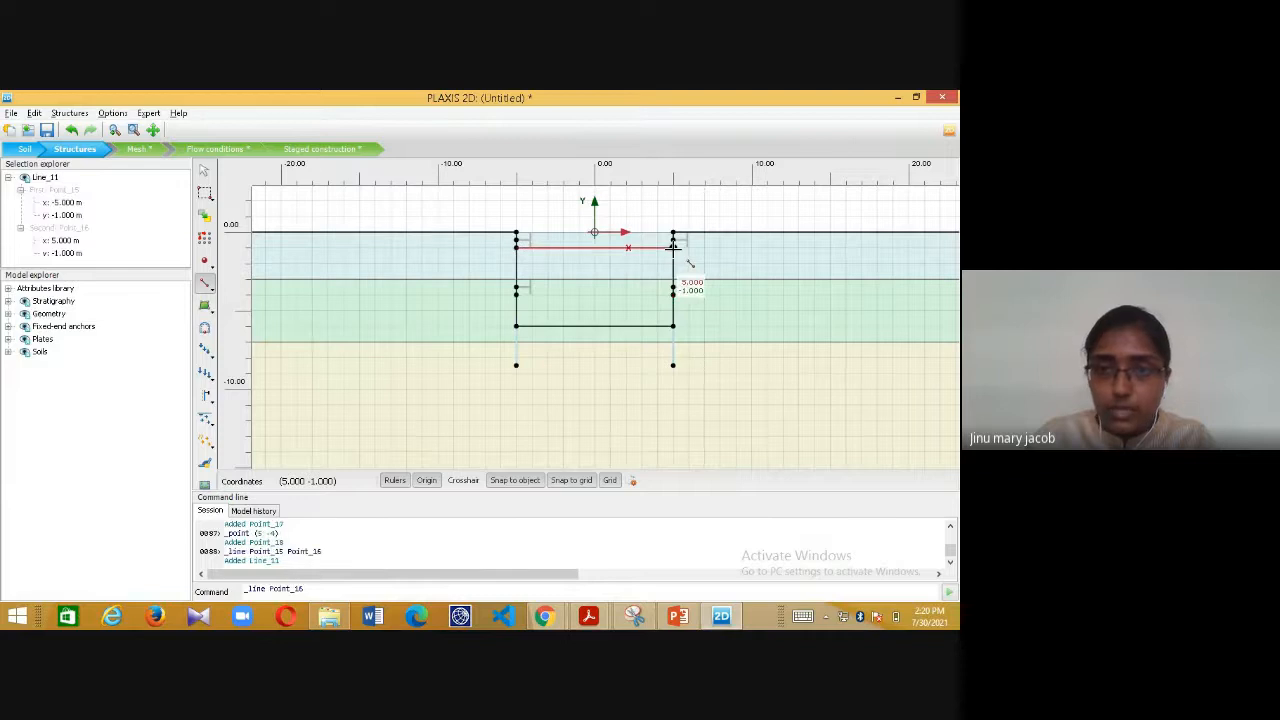
{"action": "left_click", "coordinate": [516, 294]}
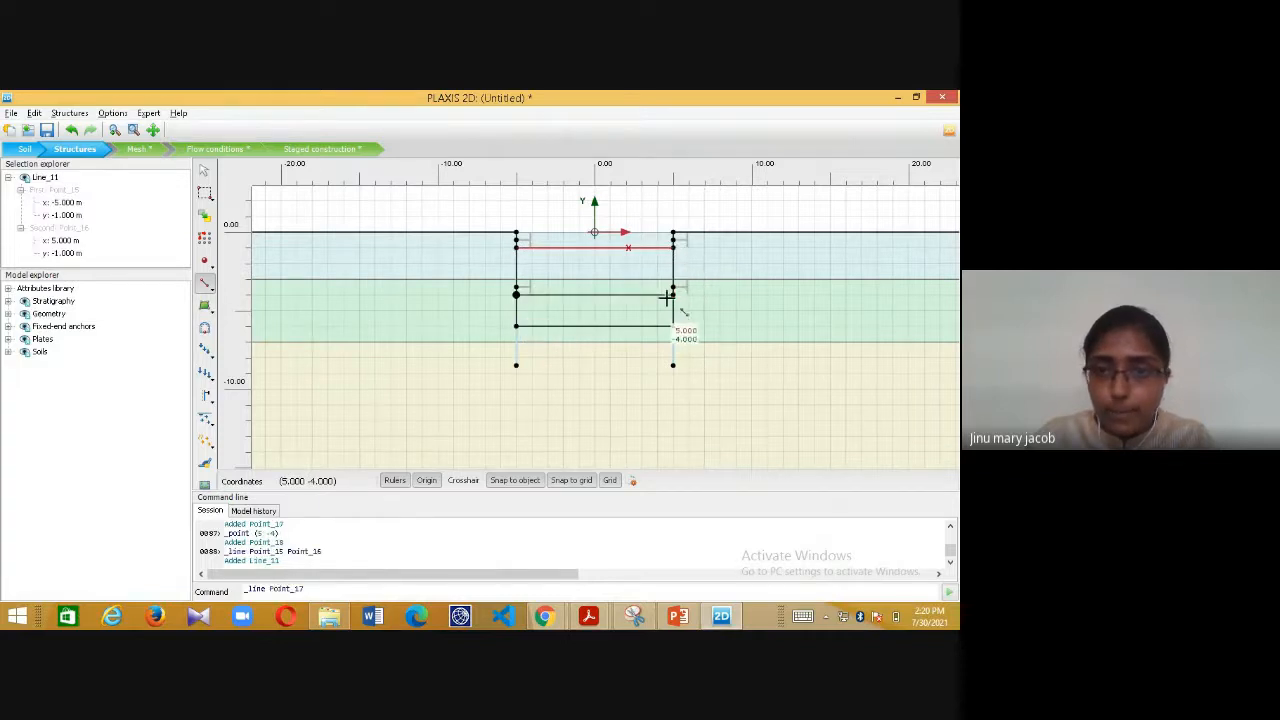
{"action": "left_click", "coordinate": [673, 294]}
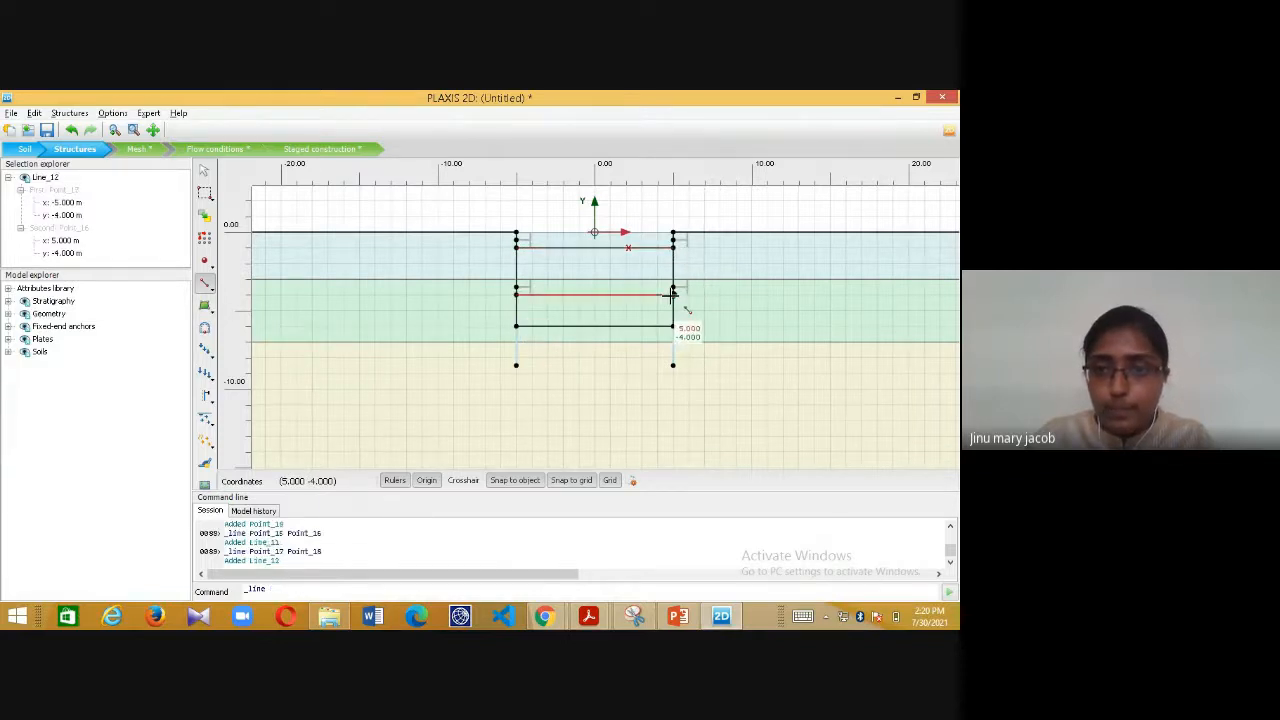
{"action": "left_click", "coordinate": [206, 172]}
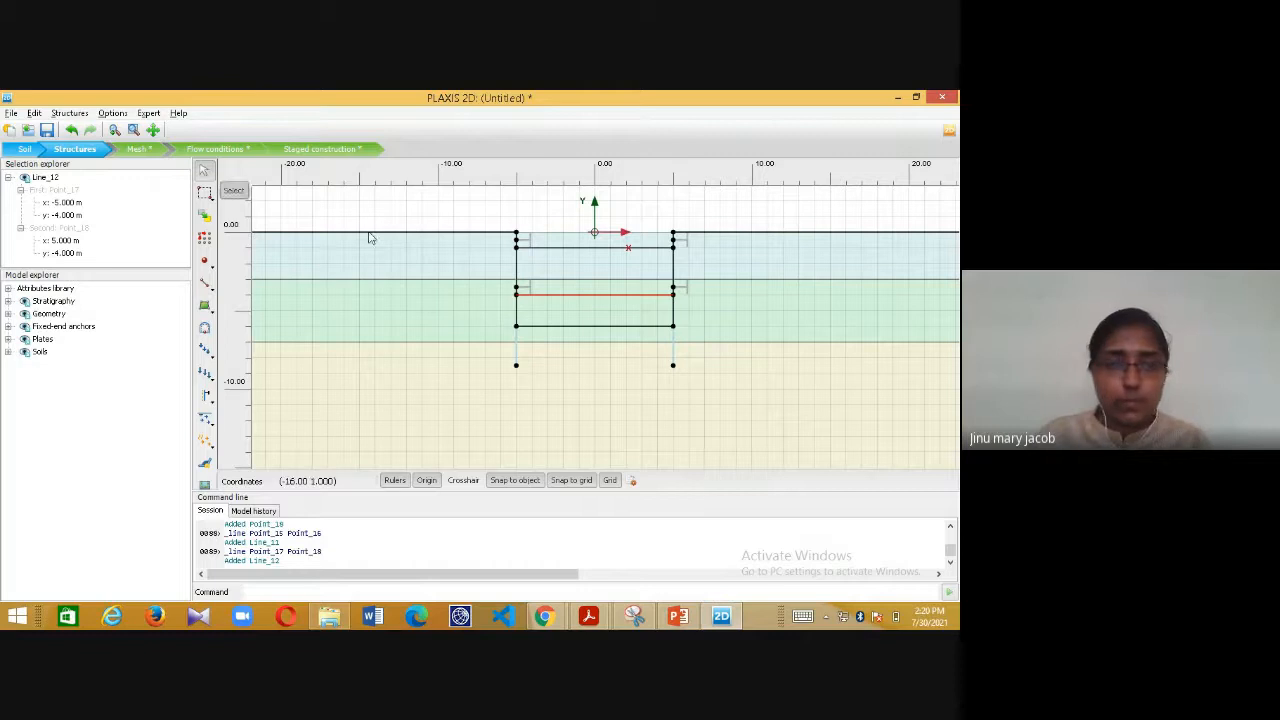
- Open the material sets in Soil mode and start a new material of set type Plates
{"action": "left_click", "coordinate": [25, 148]}
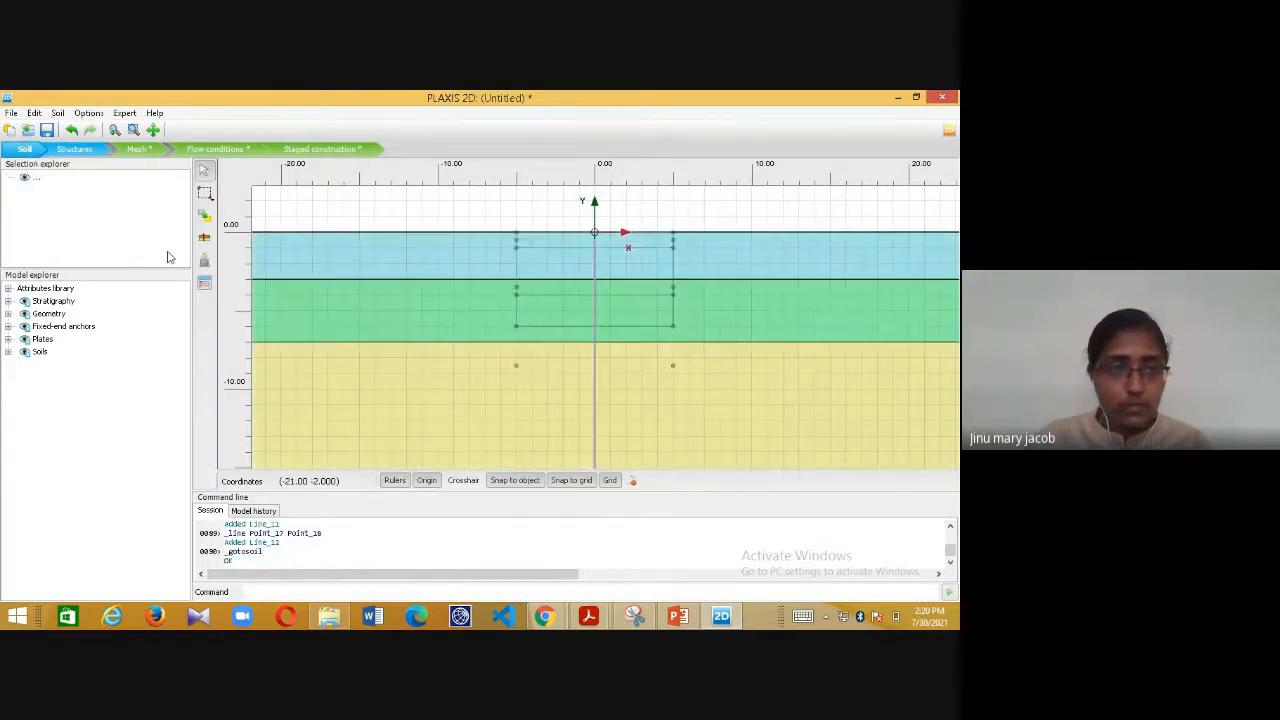
{"action": "left_click", "coordinate": [205, 283]}
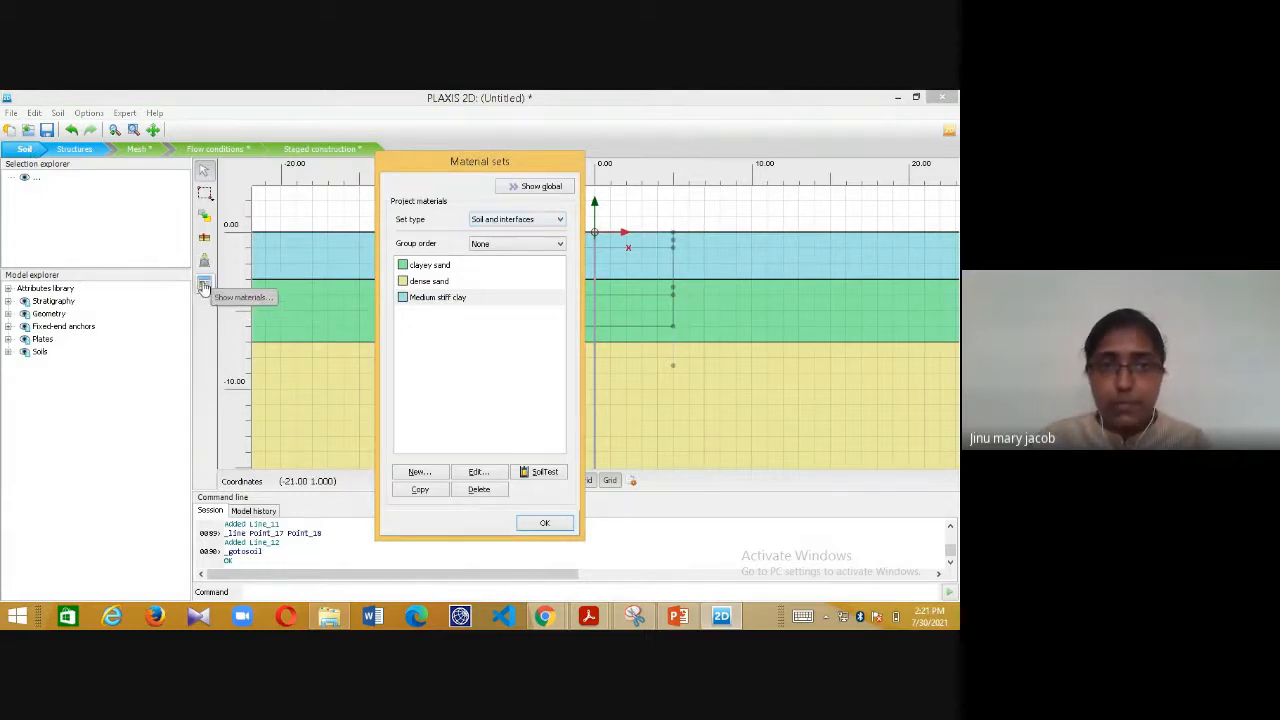
{"action": "left_click", "coordinate": [499, 222]}
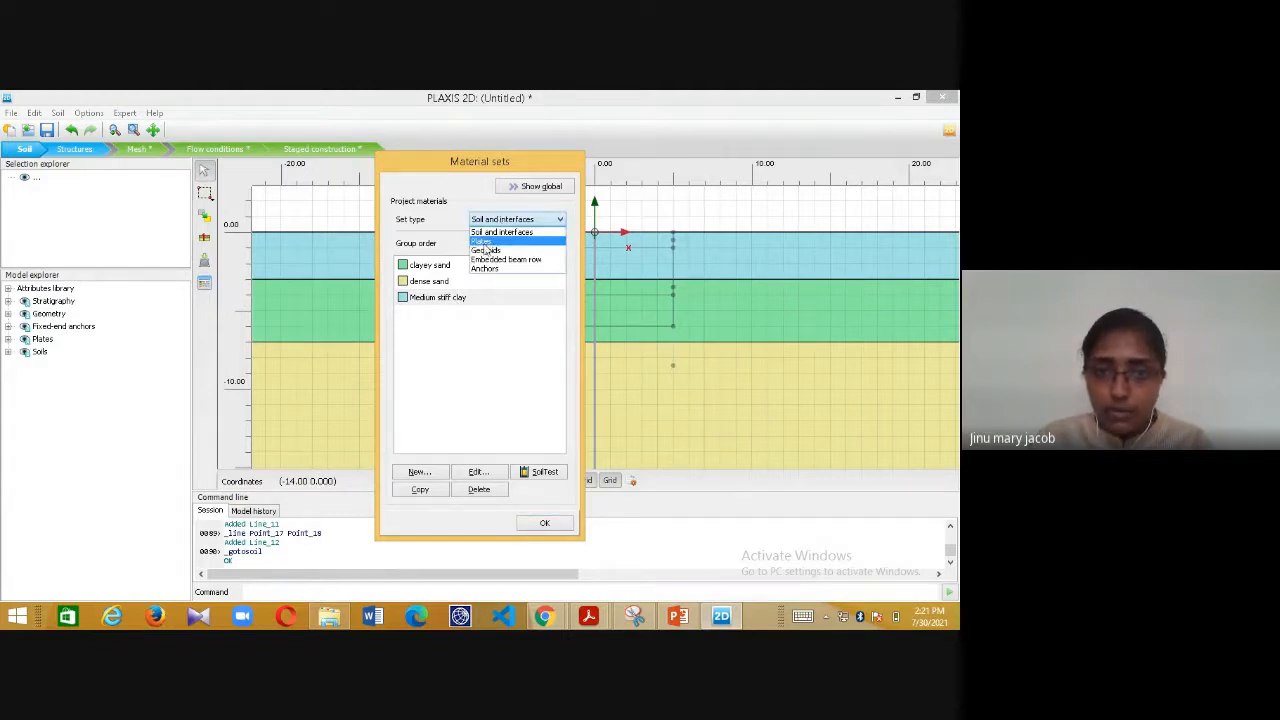
{"action": "left_click", "coordinate": [485, 242]}
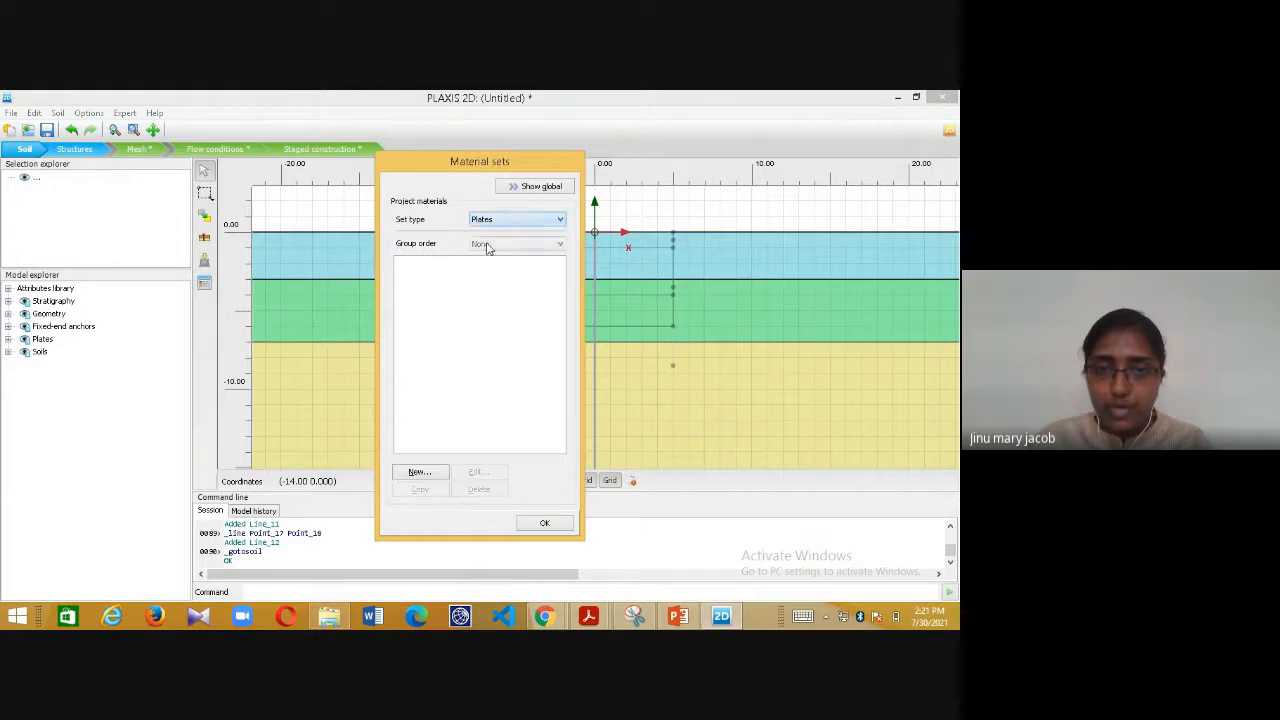
{"action": "left_click", "coordinate": [431, 476]}
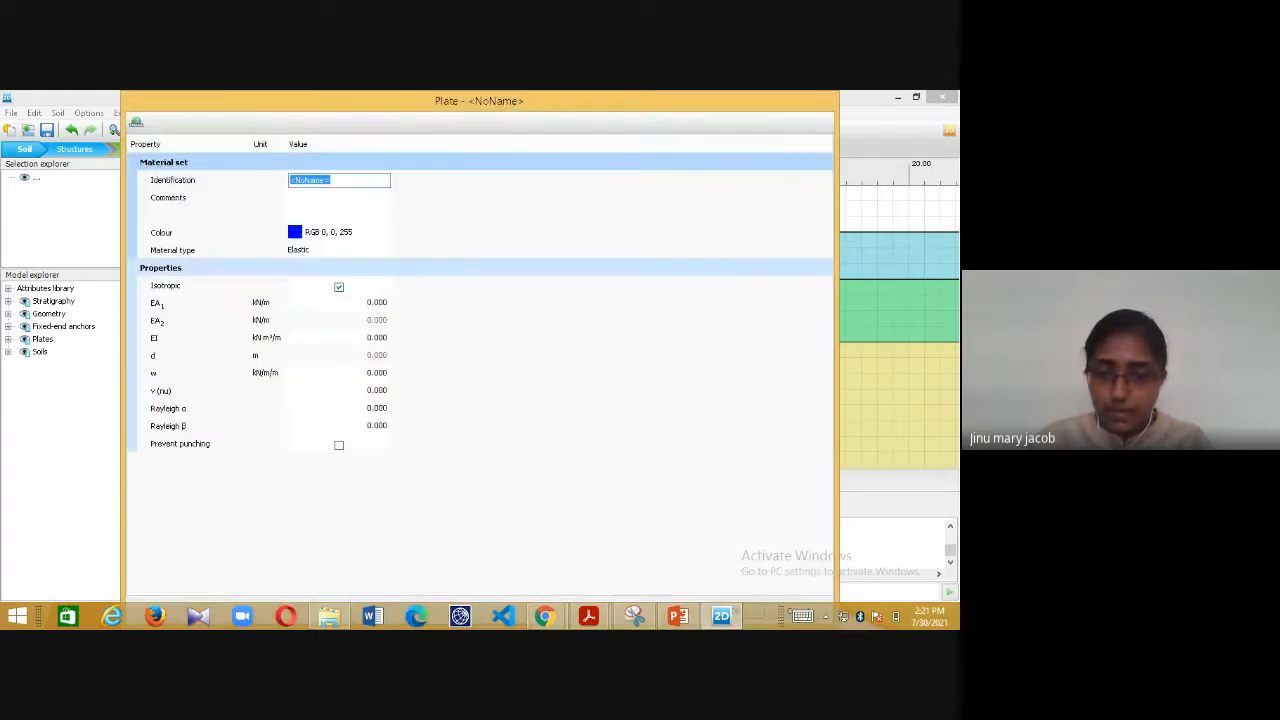
- Consult the pile wall data on the Structure Properties slide in PowerPoint and name the new plate material Pile
{"action": "left_click", "coordinate": [677, 616]}
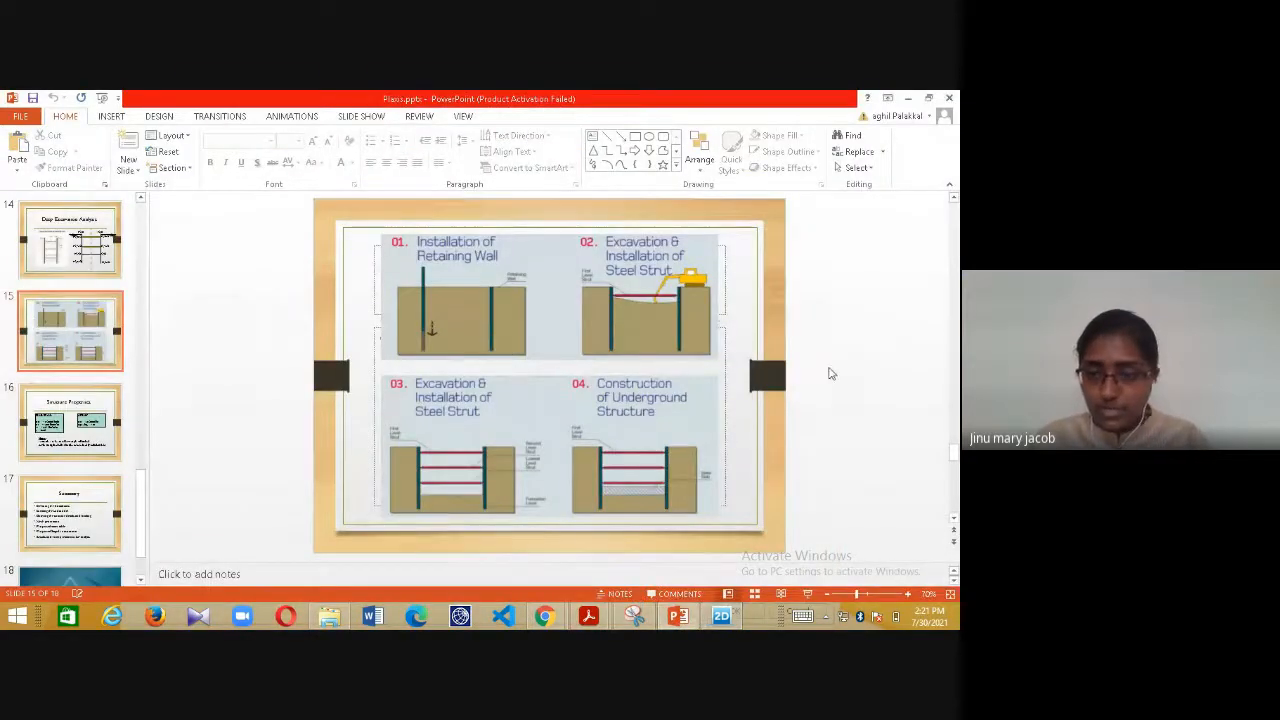
{"action": "scroll", "coordinate": [828, 373], "scroll_direction": "down", "scroll_amount": 2}
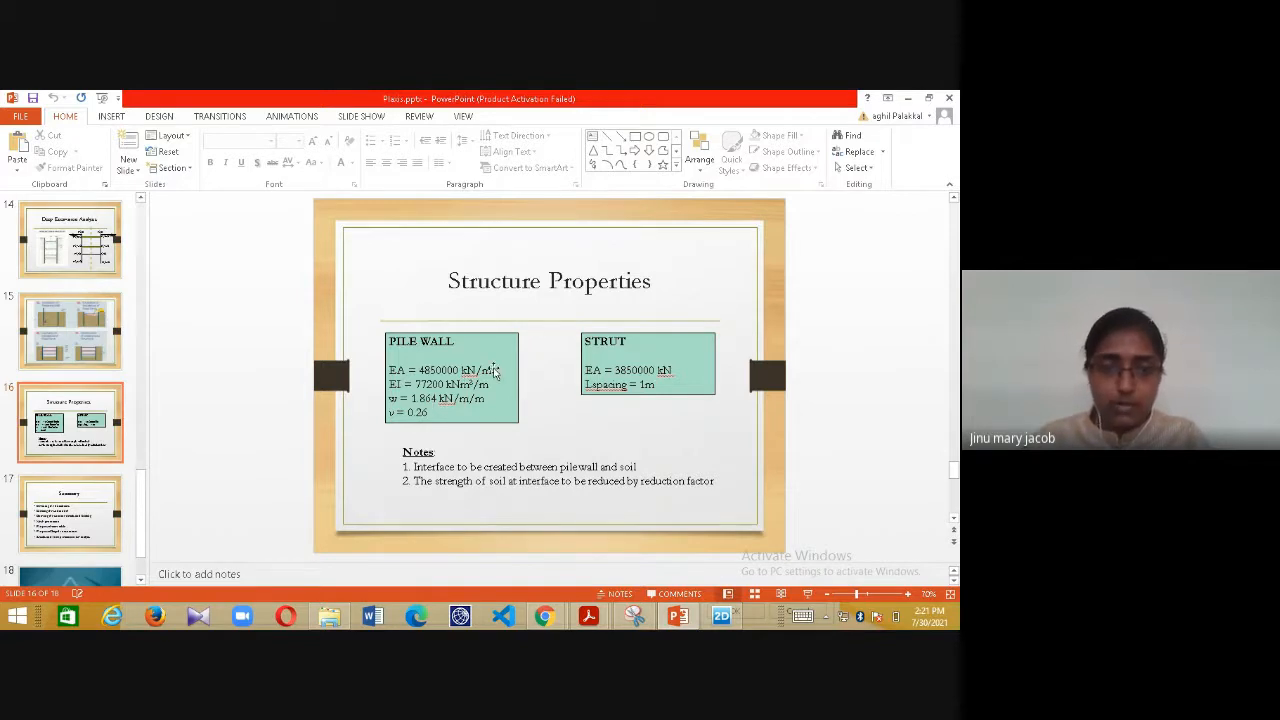
{"action": "key", "text": "alt"}
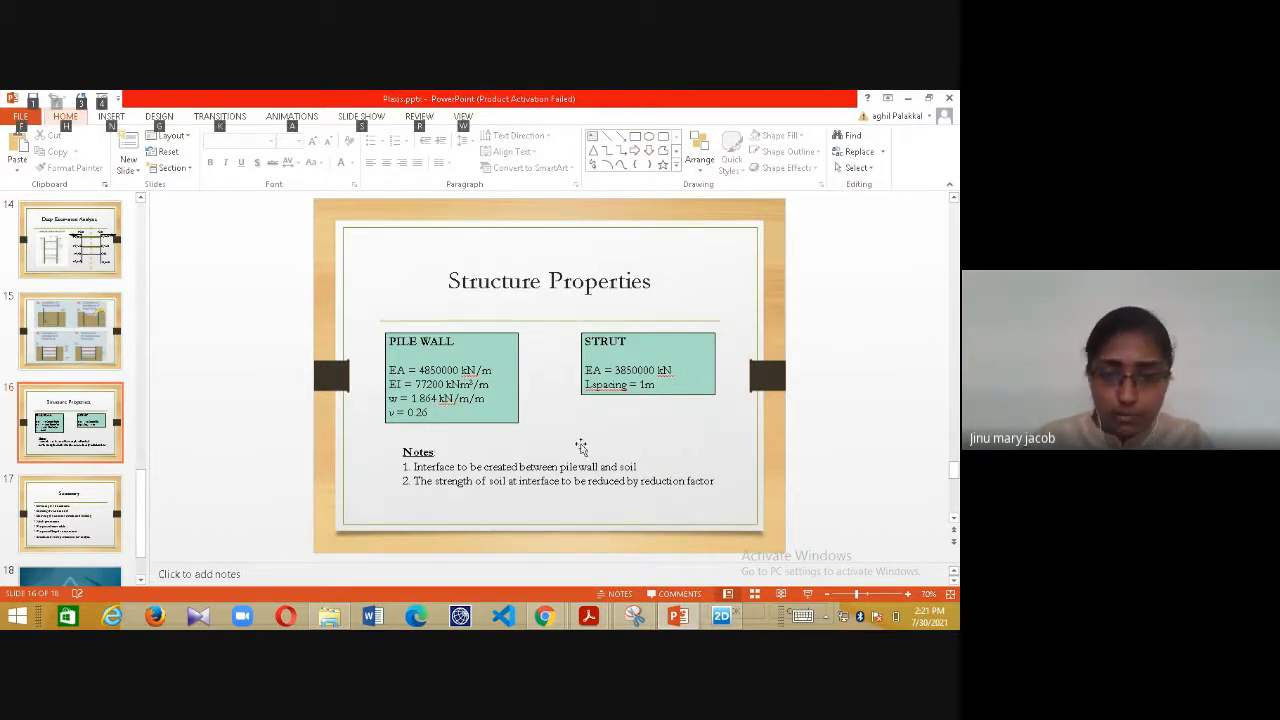
{"action": "left_click", "coordinate": [680, 616]}
{"action": "type", "text": "P"}
- Set the Pile plate's EA1 to 4850000 kN/m and EI to 77200 kN m²/m, following the pile wall data in PowerPoint
{"action": "left_click", "coordinate": [364, 305]}
{"action": "key", "text": "alt+Tab"}
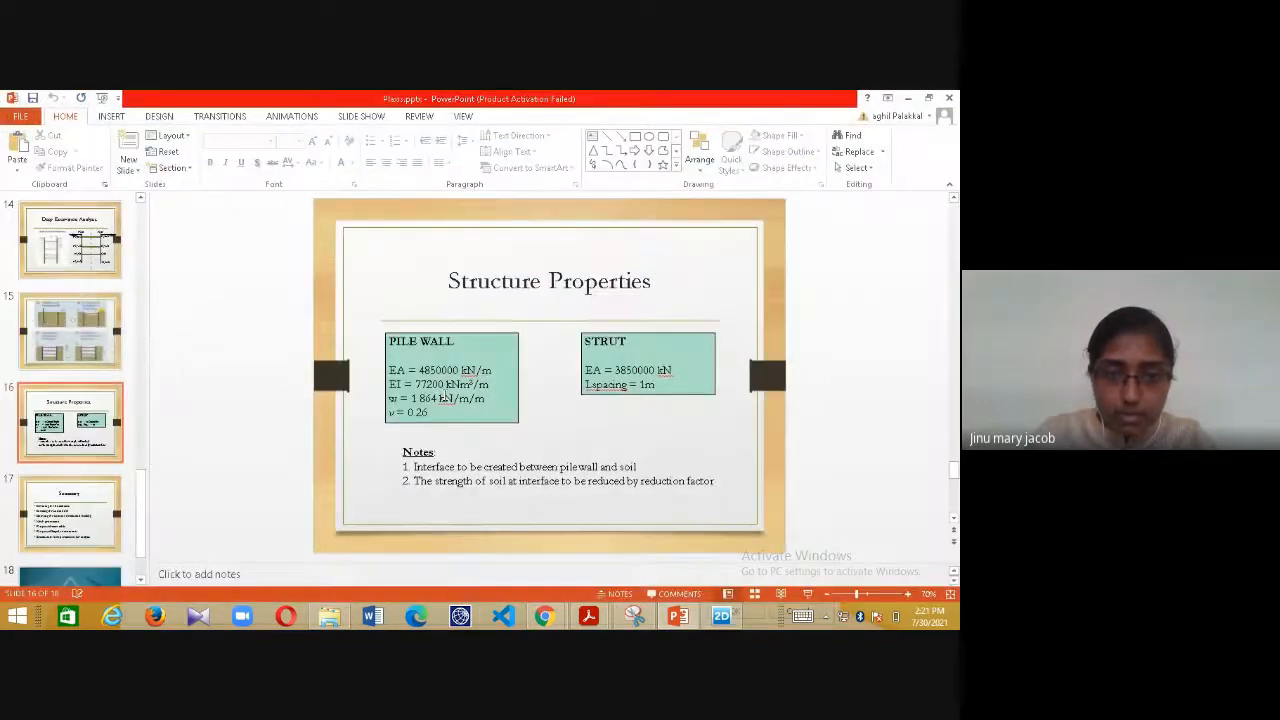
{"action": "key", "text": "alt+Tab"}
{"action": "type", "text": "4850000"}
{"action": "key", "text": "alt+Tab"}
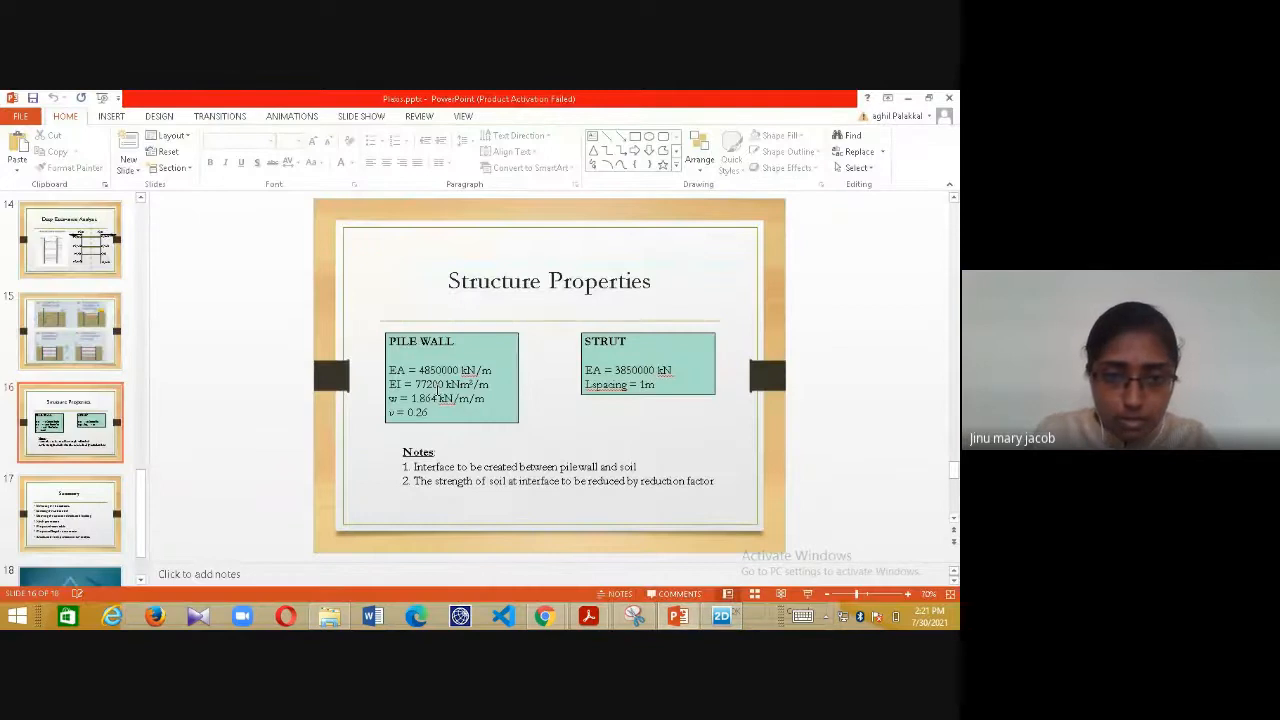
{"action": "key", "text": "alt+Tab"}
{"action": "left_click", "coordinate": [370, 340]}
{"action": "type", "text": "77200"}
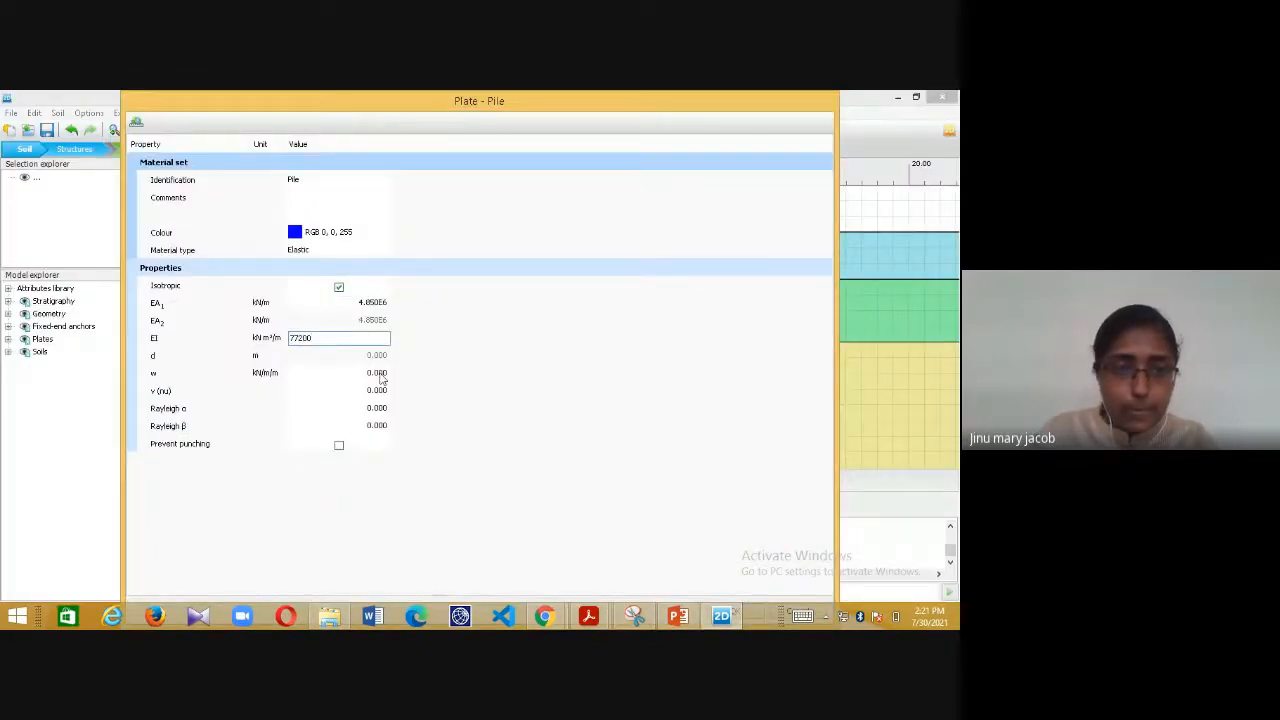
- Set the Pile plate's weight w to 1.864 kN/m/m and Poisson's ratio to 0.26, following the PowerPoint data, and save the material
{"action": "key", "text": "Tab"}
{"action": "key", "text": "alt+Tab"}
{"action": "key", "text": "alt+Tab"}
{"action": "type", "text": "1.864"}
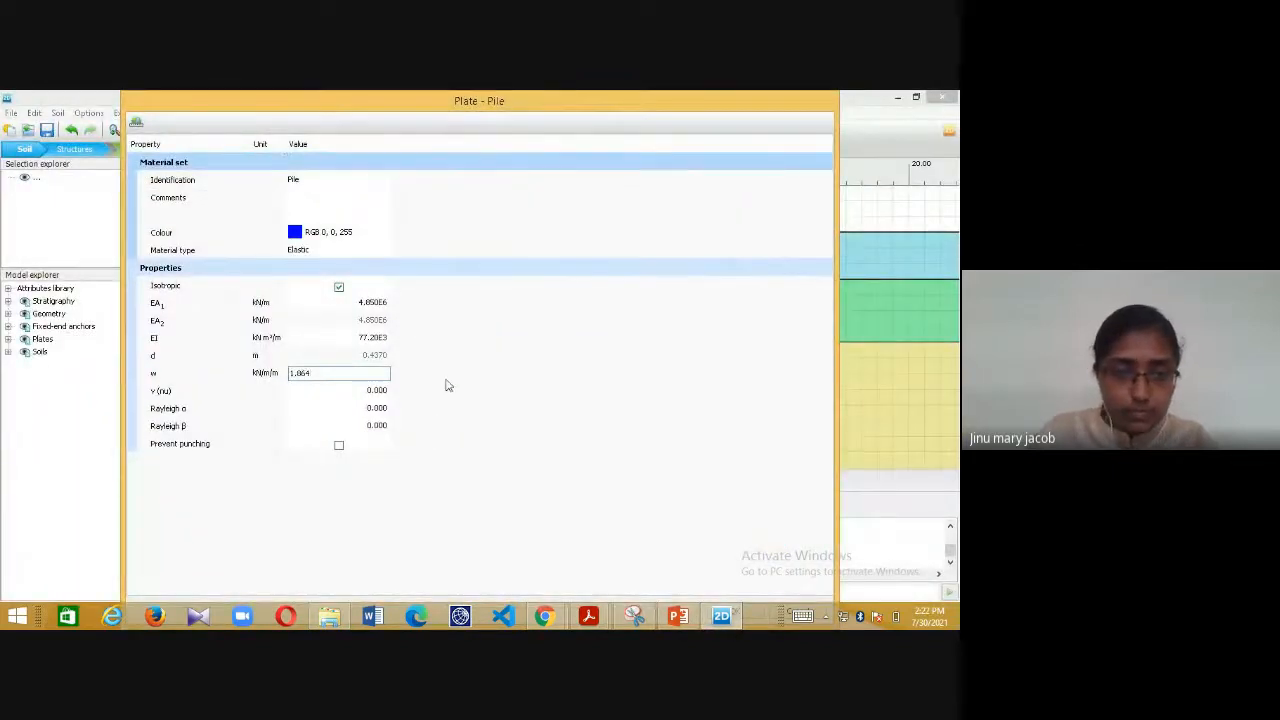
{"action": "left_click", "coordinate": [358, 394]}
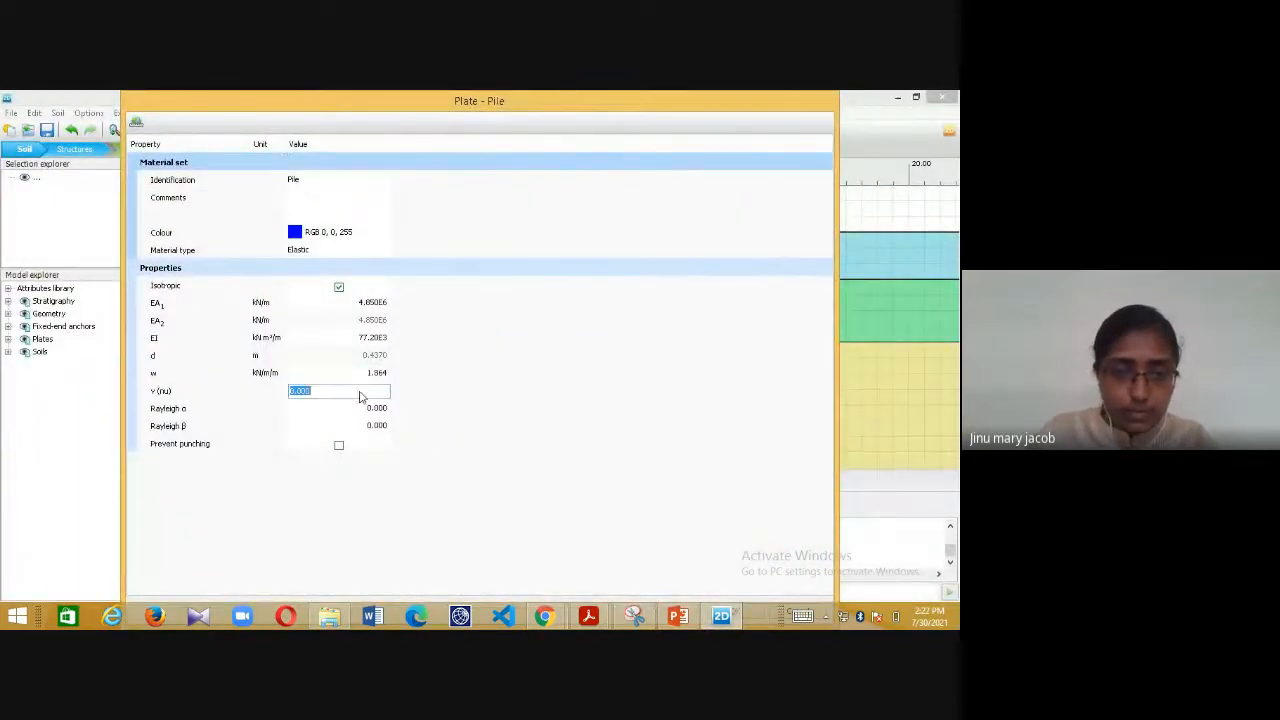
{"action": "type", "text": "0.2"}
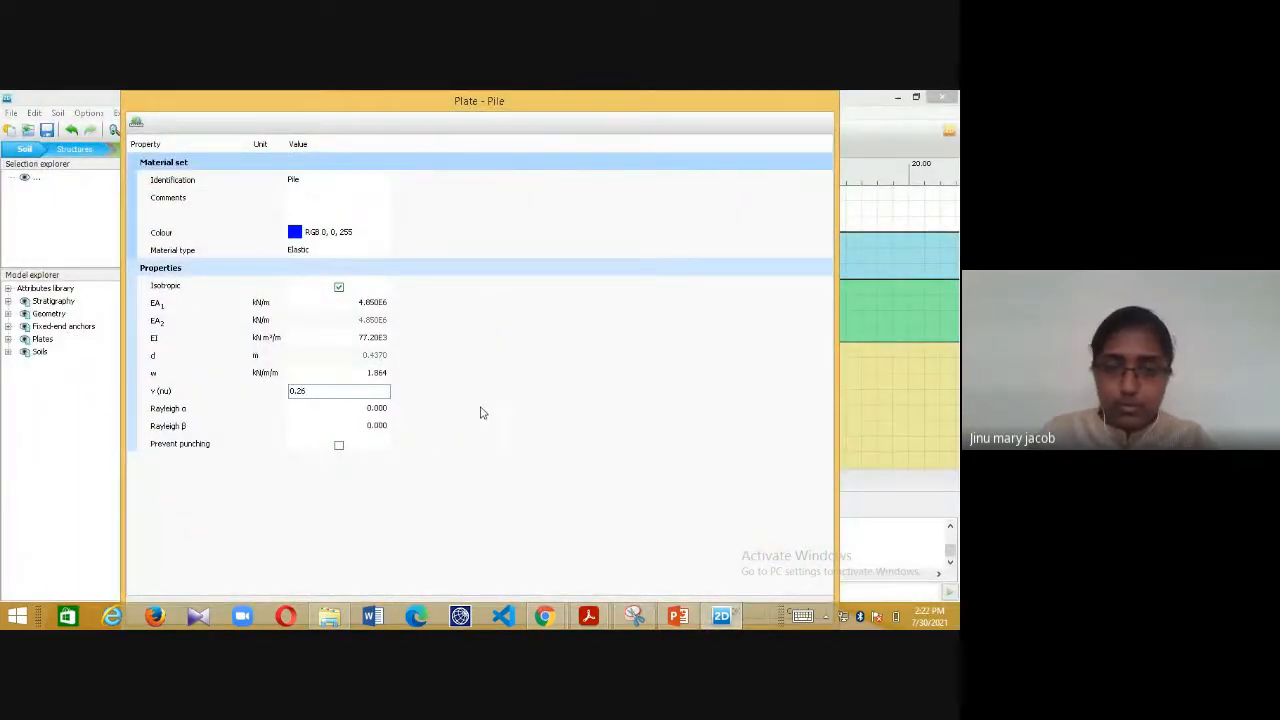
{"action": "type", "text": "6"}
{"action": "key", "text": "Tab"}
{"action": "double_click", "coordinate": [613, 104]}
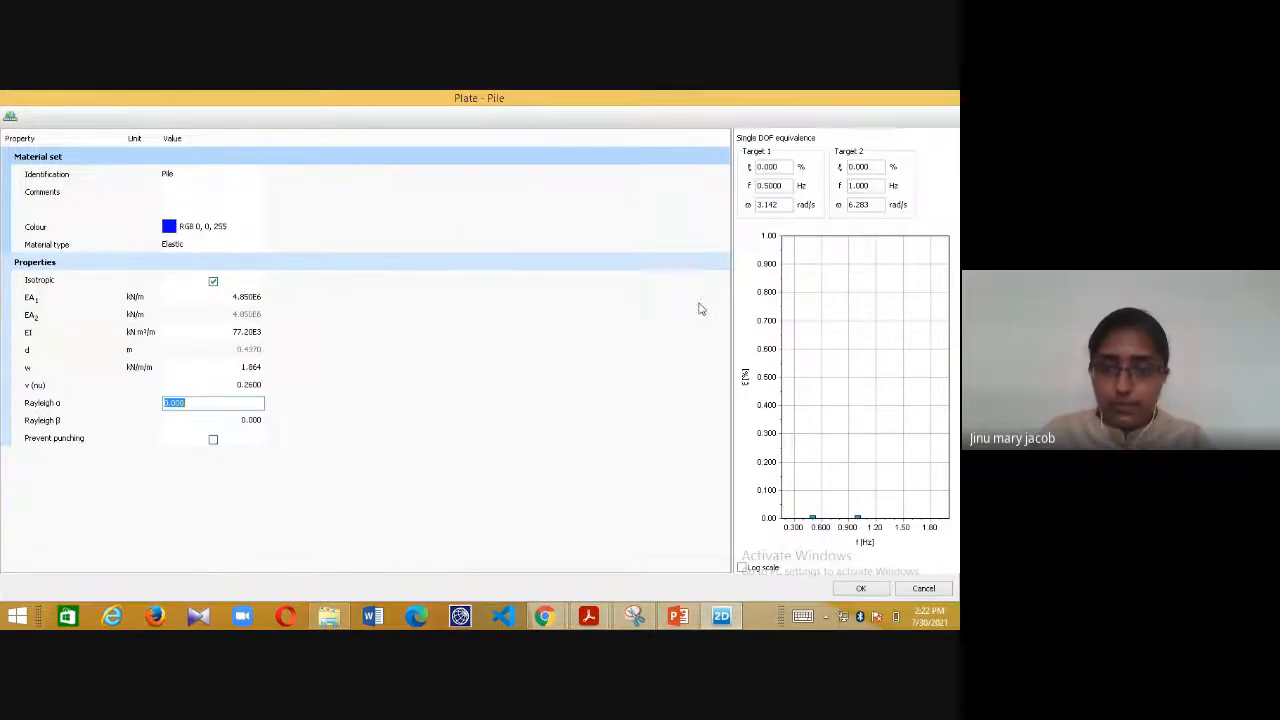
{"action": "left_click", "coordinate": [857, 586]}
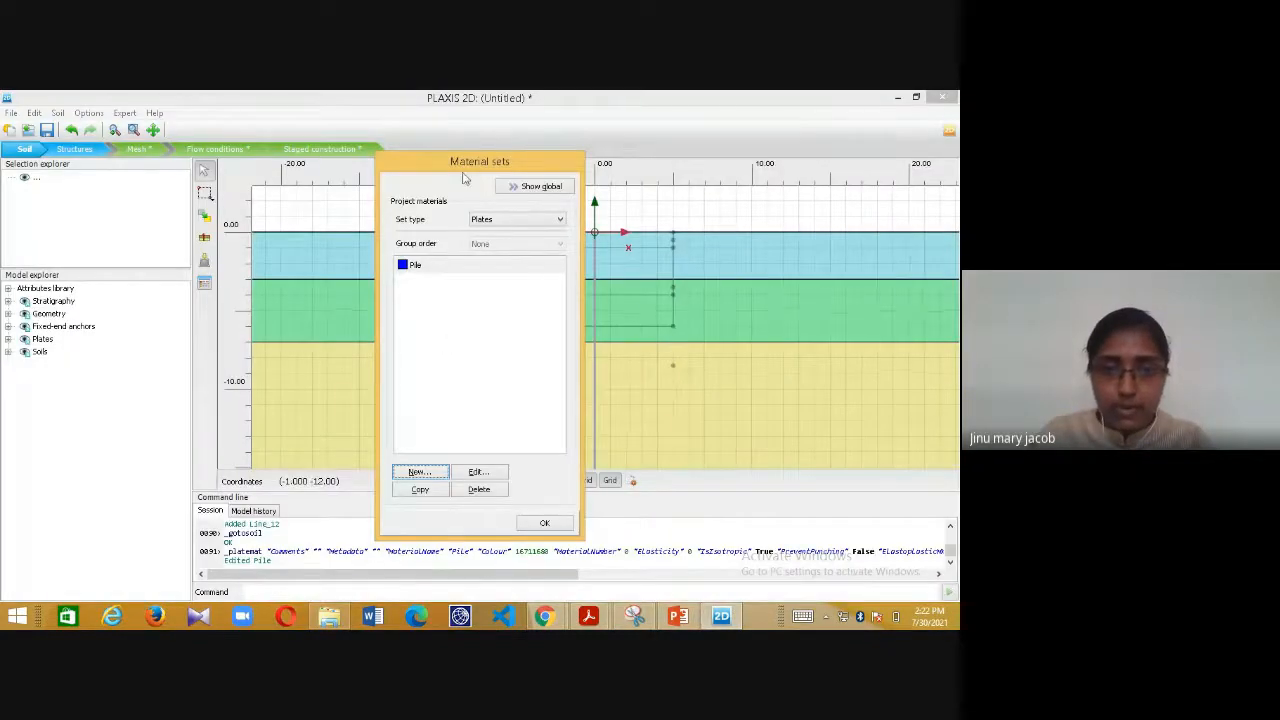
- Switch to Structures mode and assign the Pile material to both vertical wall plates at x = -5 and x = 5
{"action": "left_click_drag", "start_coordinate": [444, 165], "coordinate": [304, 173]}
{"action": "left_click", "coordinate": [75, 149]}
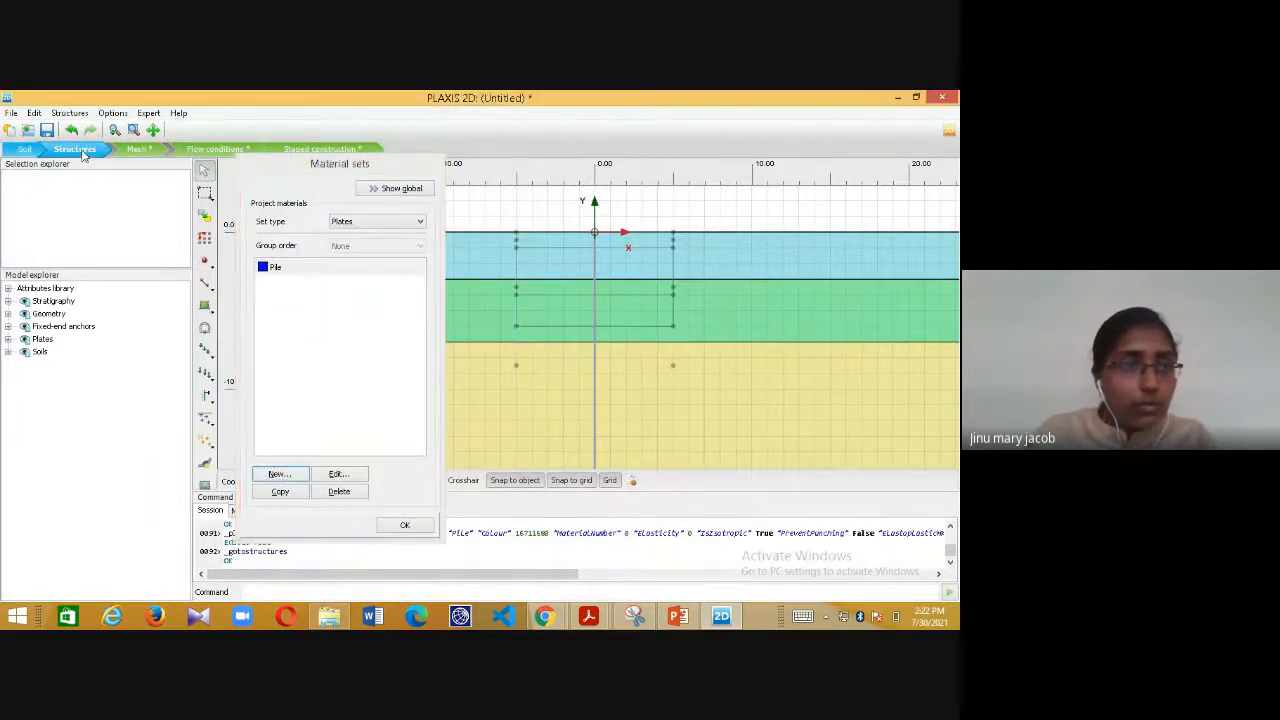
{"action": "left_click", "coordinate": [285, 268]}
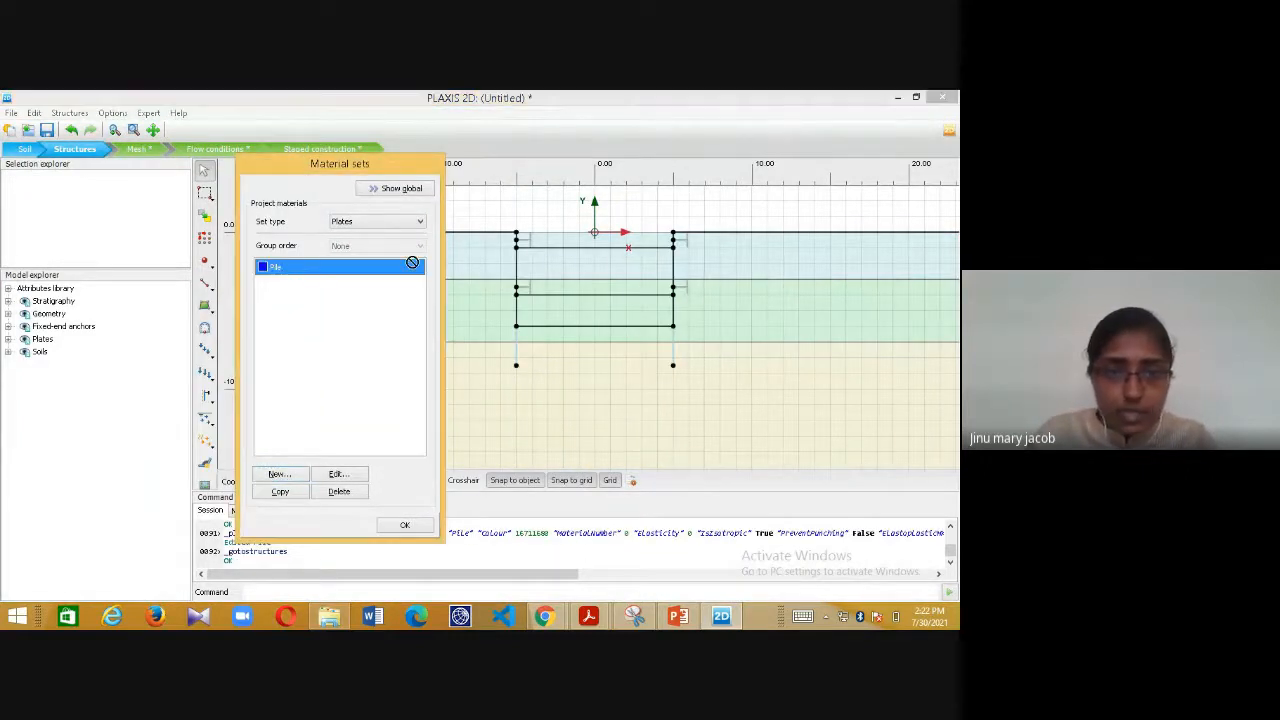
{"action": "left_click_drag", "start_coordinate": [519, 344], "coordinate": [518, 350]}
{"action": "left_click_drag", "start_coordinate": [308, 276], "coordinate": [672, 362]}
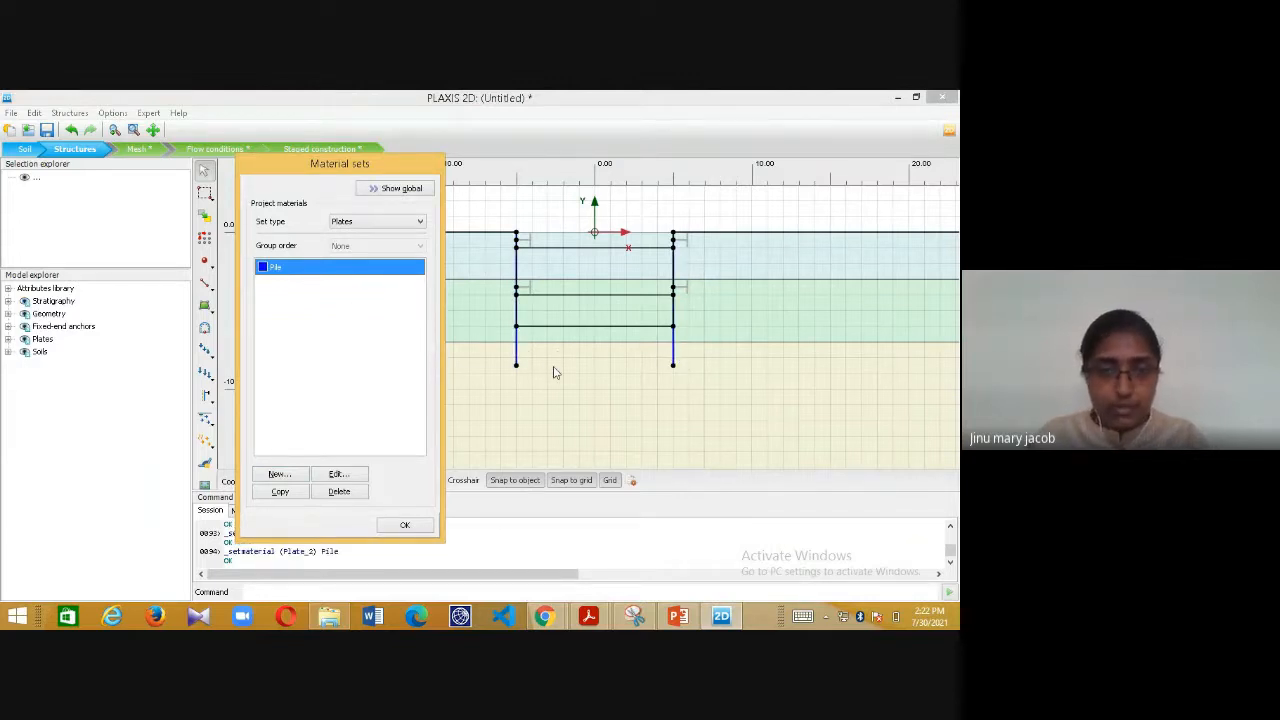
- Start a new material of set type Anchors, name it Strut and open its EA value for editing
{"action": "left_click", "coordinate": [360, 224]}
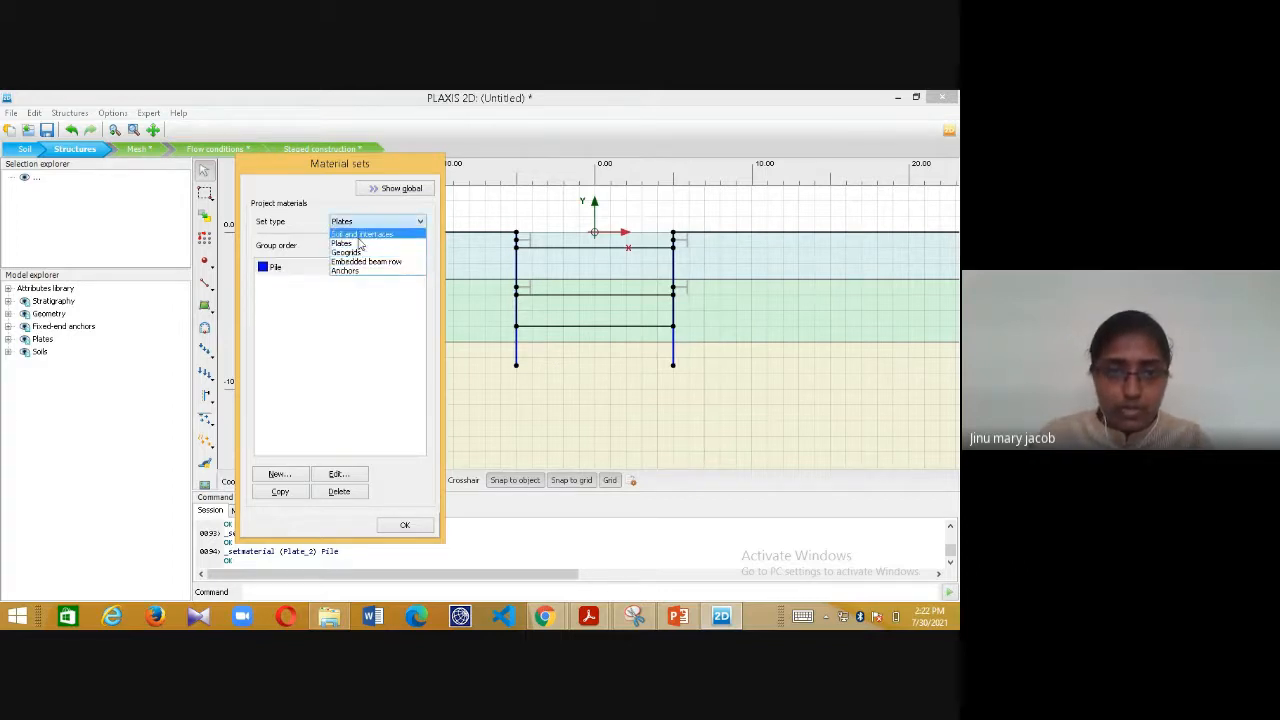
{"action": "left_click", "coordinate": [350, 270]}
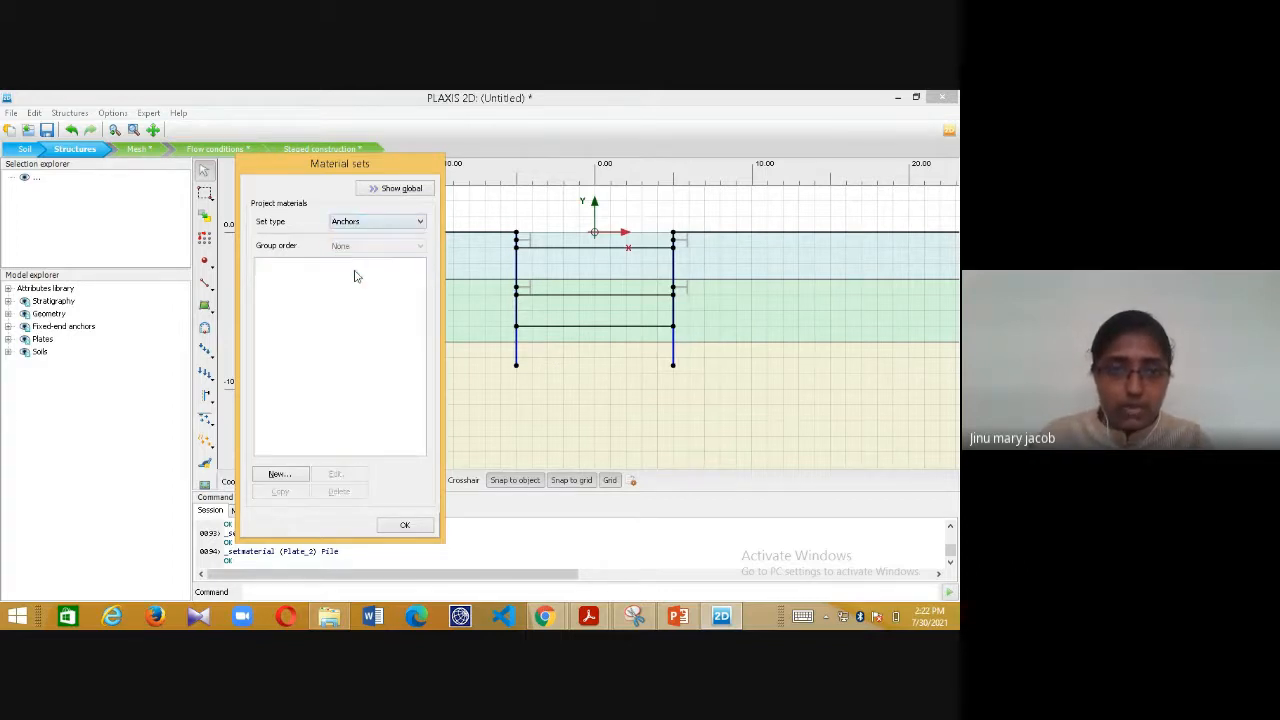
{"action": "left_click", "coordinate": [281, 475]}
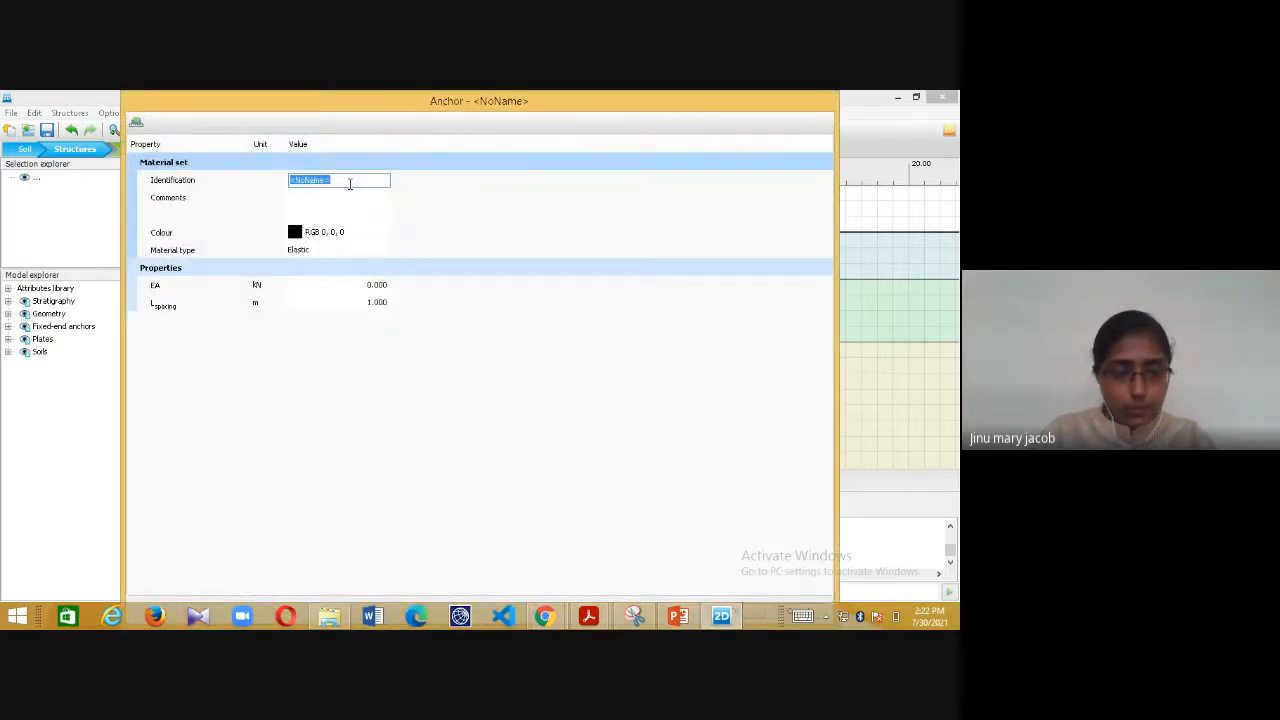
{"action": "type", "text": "Strut"}
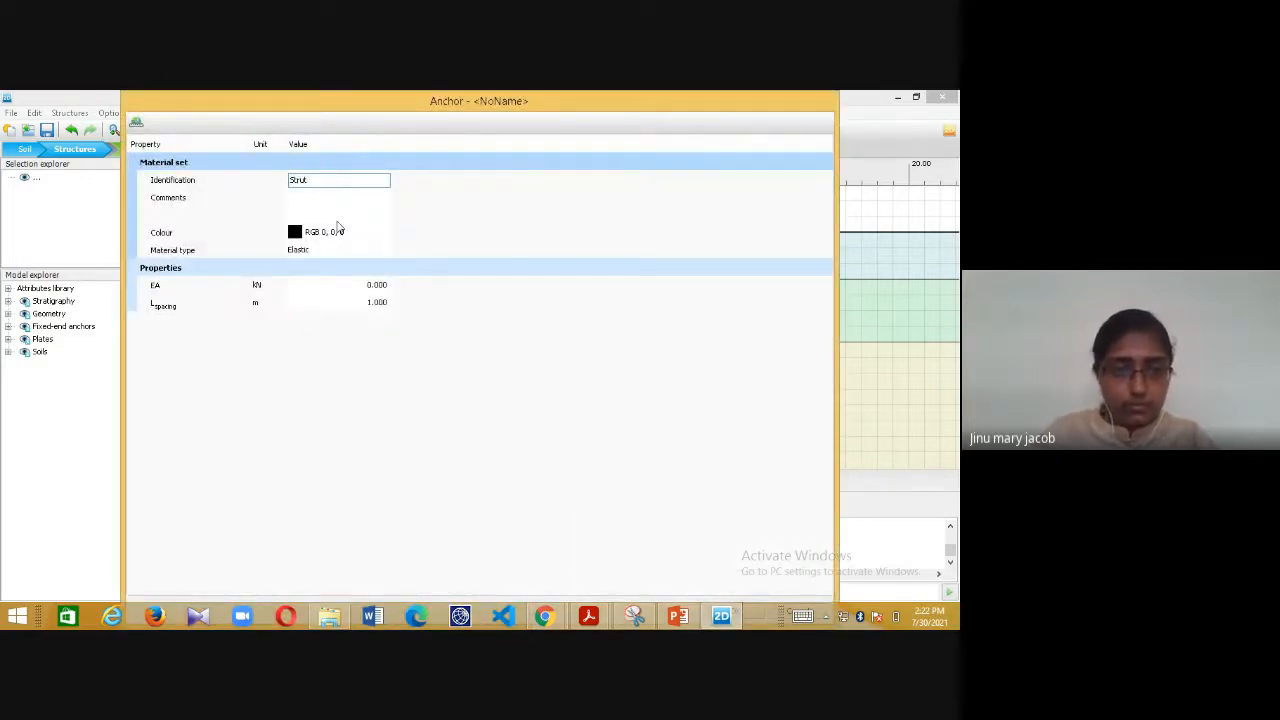
{"action": "left_click", "coordinate": [338, 286]}
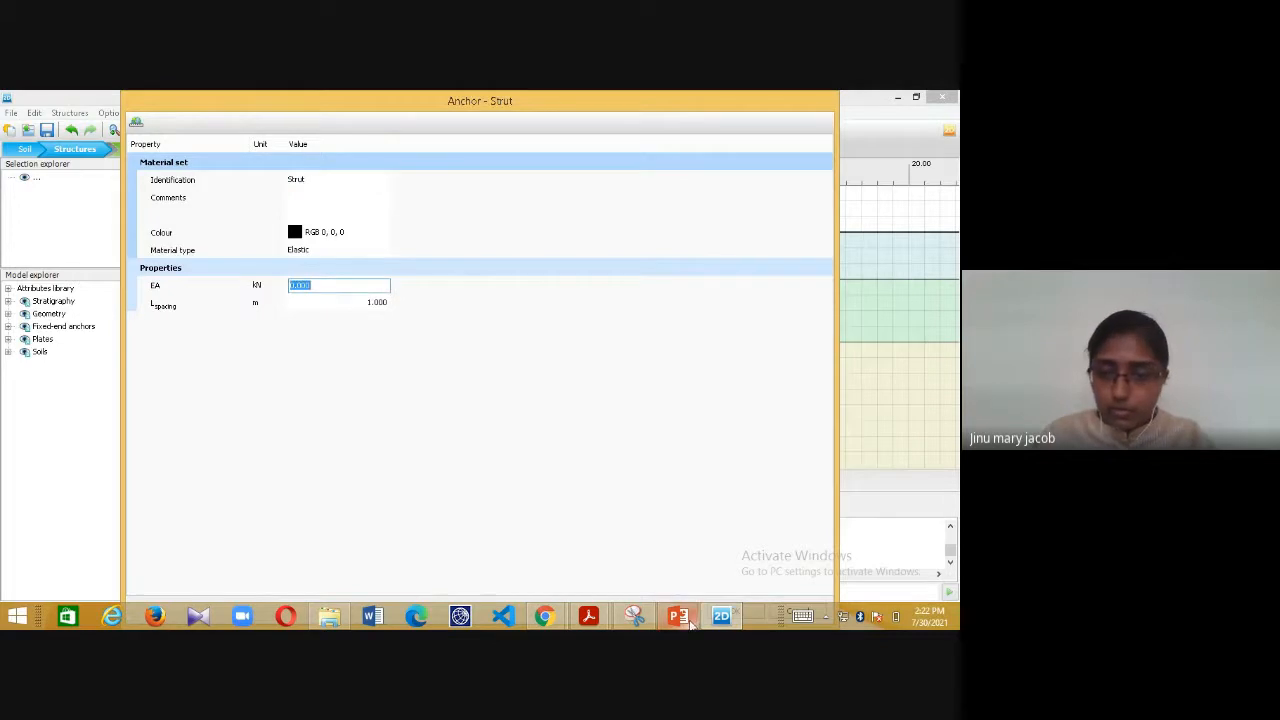
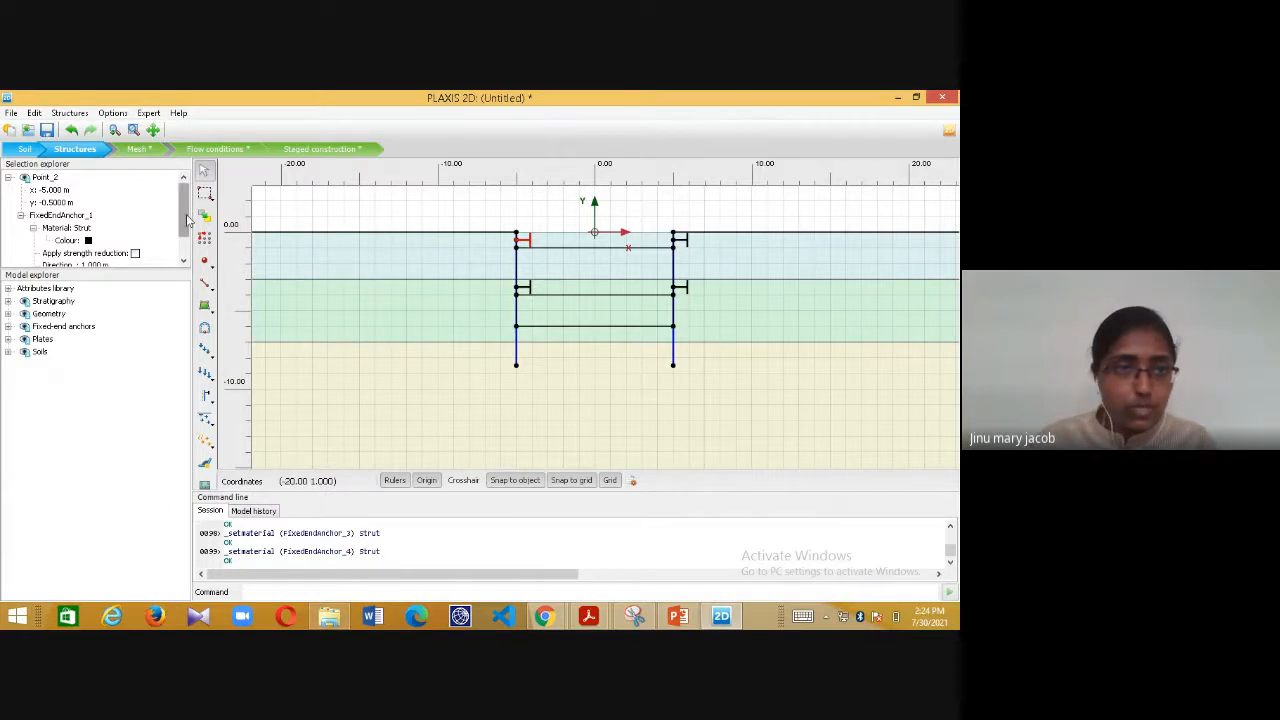
- Set the x-direction of both fixed-end anchors on the wall at x = -5 to 5 m
{"action": "left_click_drag", "start_coordinate": [186, 227], "coordinate": [187, 245]}
{"action": "left_click", "coordinate": [112, 239]}
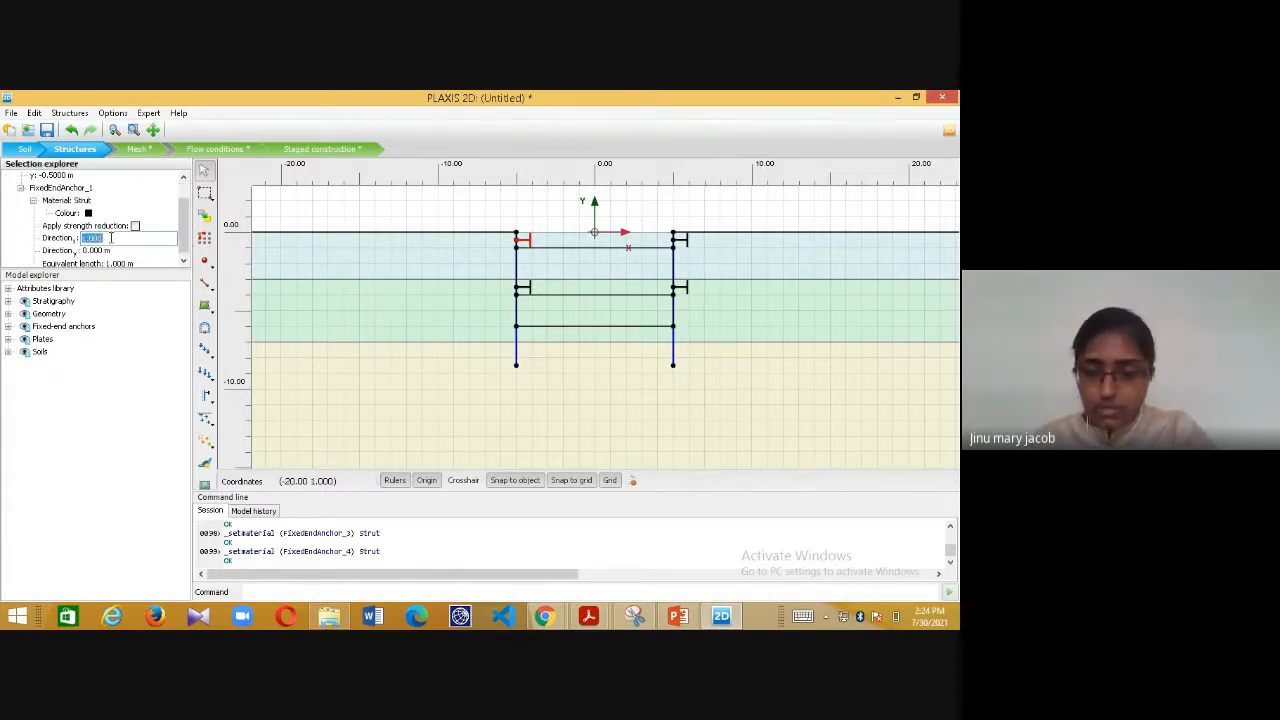
{"action": "type", "text": "5"}
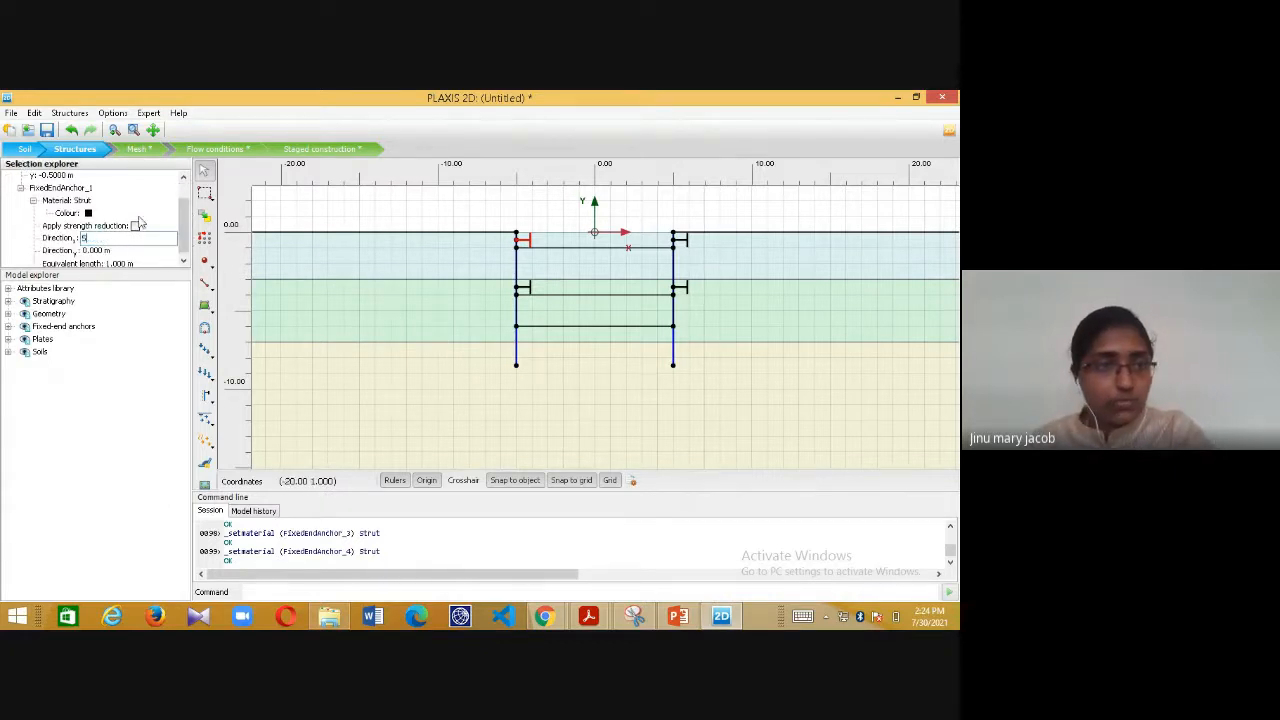
{"action": "left_click", "coordinate": [522, 289]}
{"action": "scroll", "coordinate": [143, 243], "scroll_direction": "down", "scroll_amount": 1}
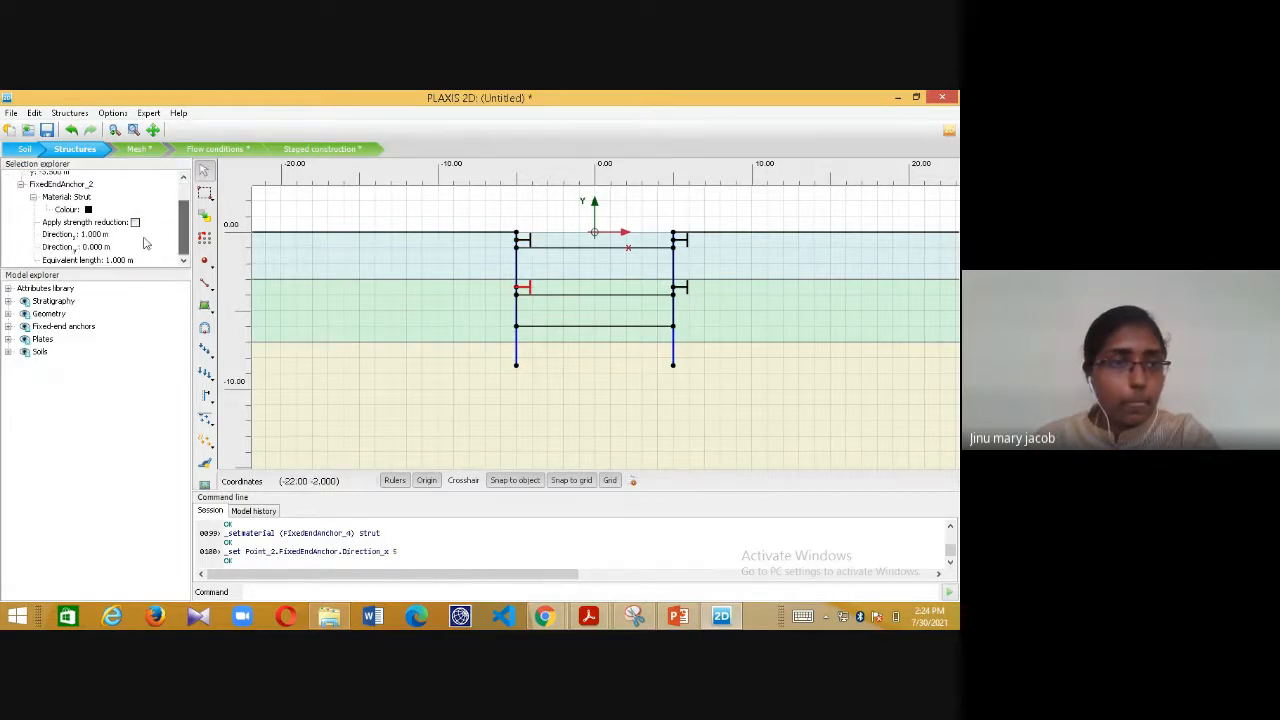
{"action": "left_click", "coordinate": [143, 237]}
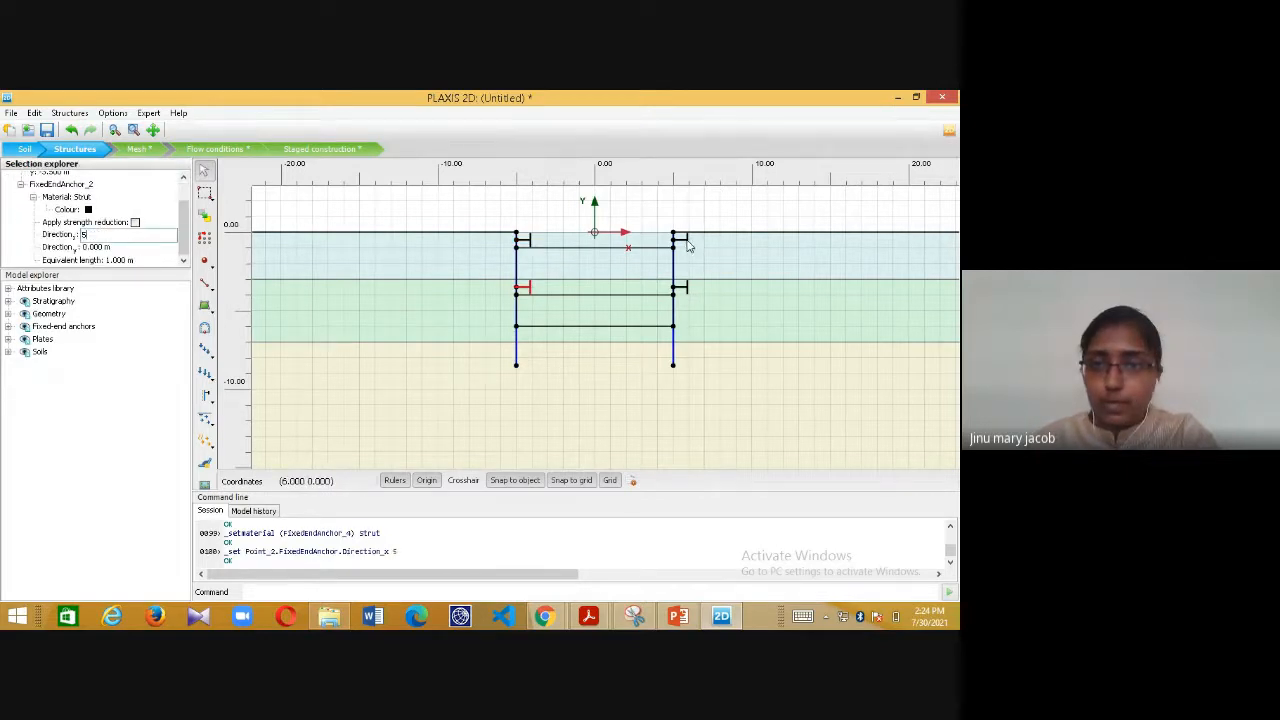
- Set the x-direction of both fixed-end anchors on the wall at x = 5 to -5 m
{"action": "left_click", "coordinate": [682, 241]}
{"action": "scroll", "coordinate": [110, 236], "scroll_direction": "down", "scroll_amount": 1}
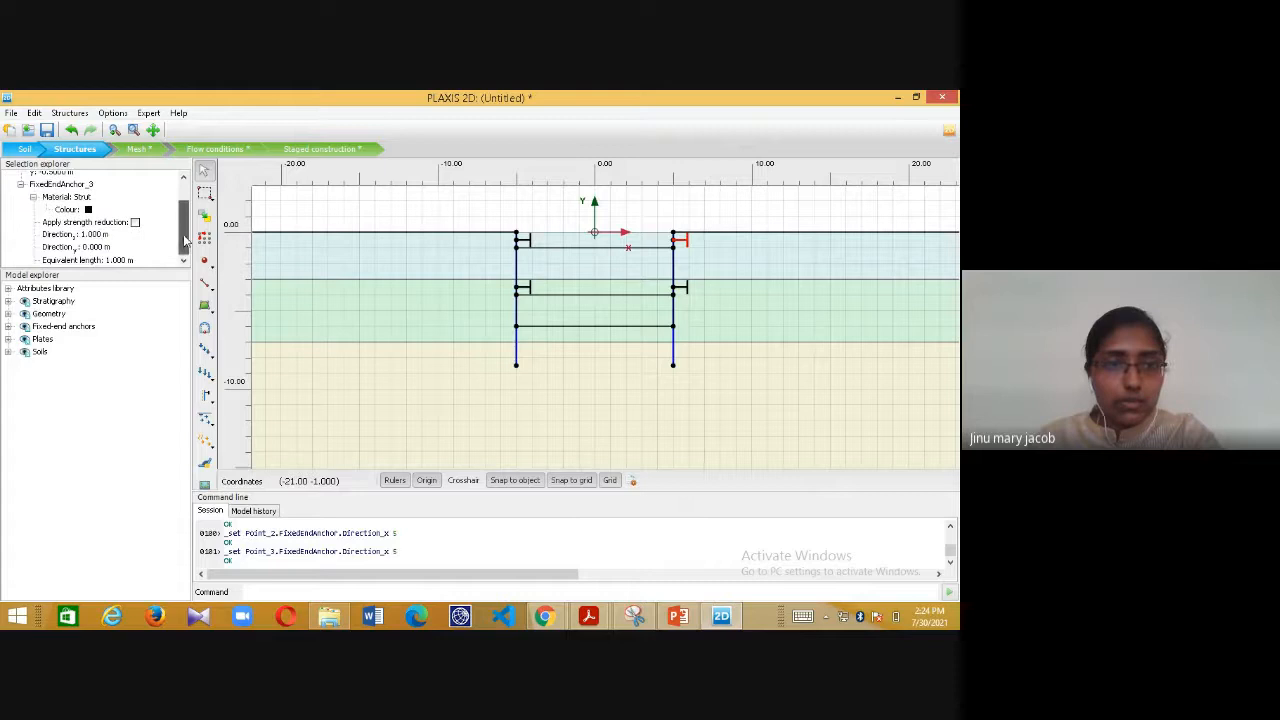
{"action": "left_click", "coordinate": [103, 237]}
{"action": "type", "text": "-"}
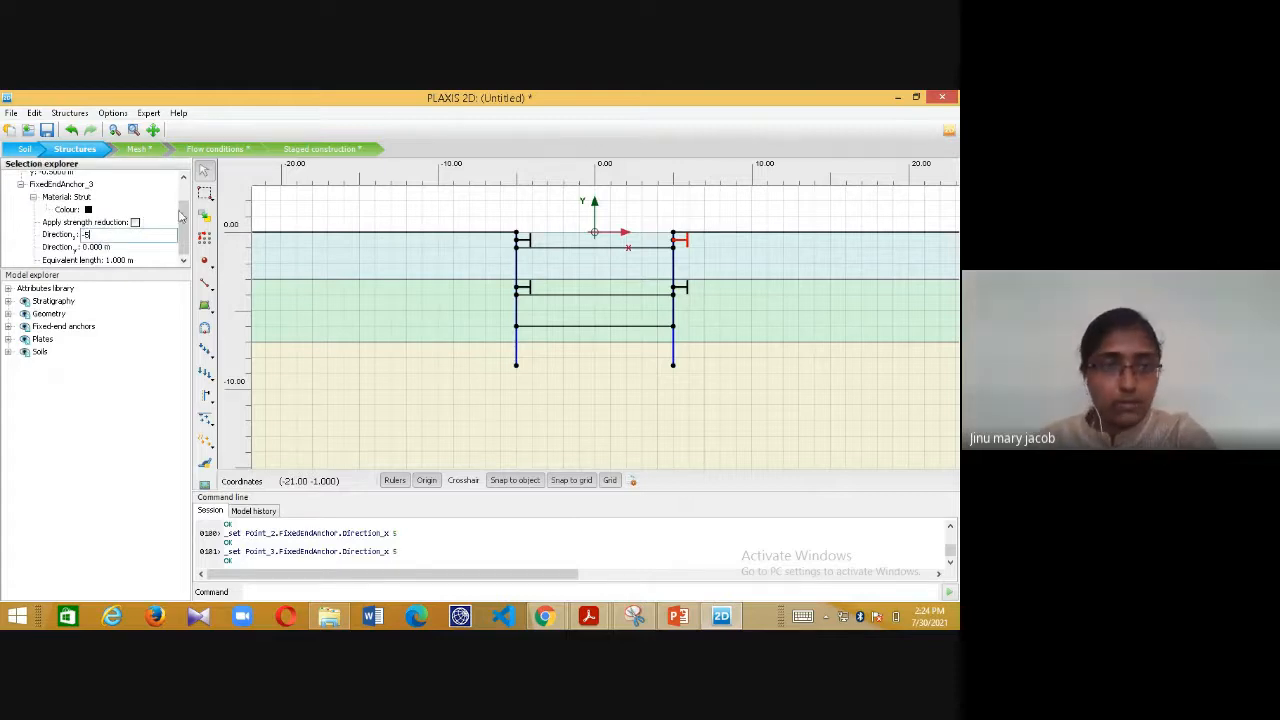
{"action": "type", "text": "5"}
{"action": "left_click", "coordinate": [352, 211]}
{"action": "left_click", "coordinate": [689, 288]}
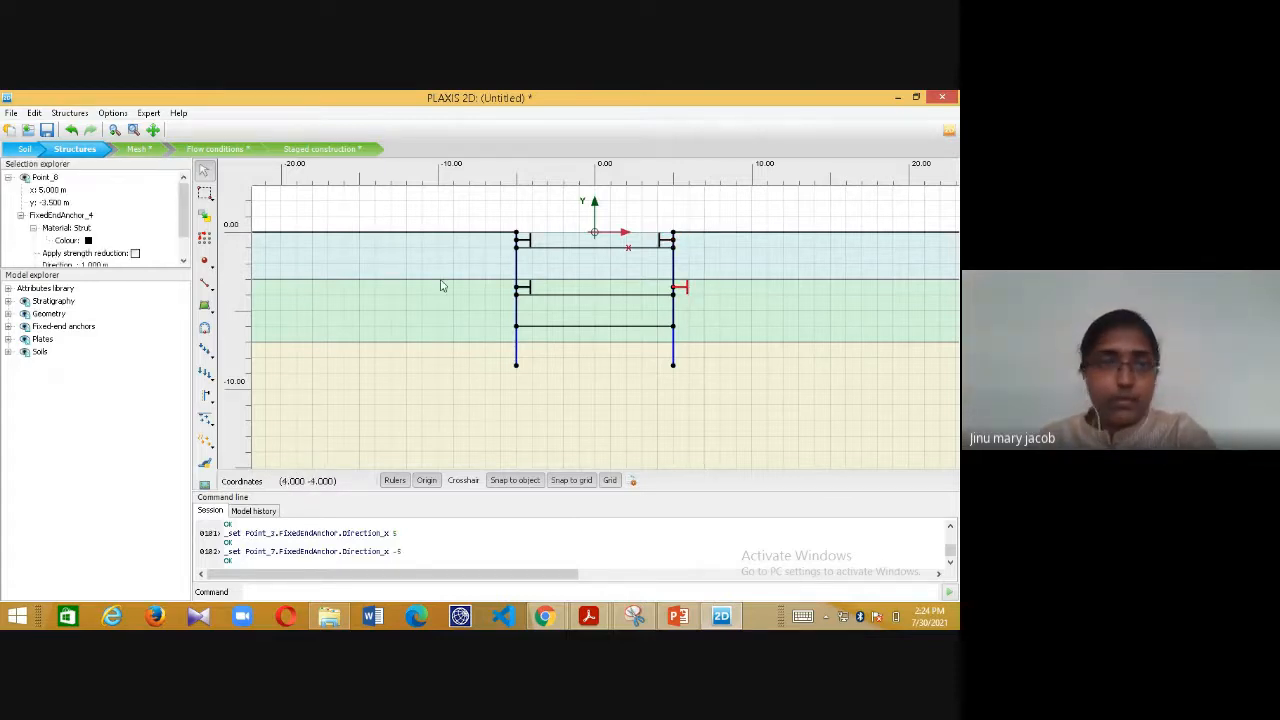
{"action": "scroll", "coordinate": [110, 236], "scroll_direction": "down", "scroll_amount": 1}
{"action": "left_click", "coordinate": [103, 234]}
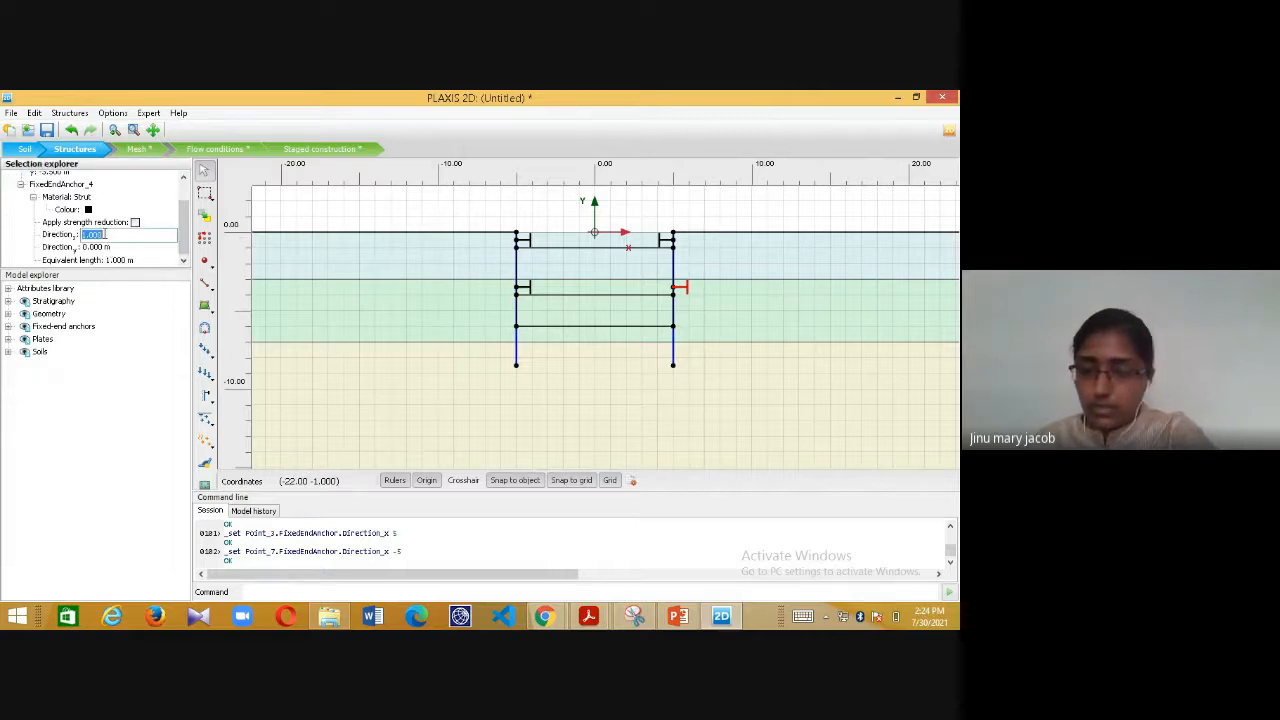
{"action": "type", "text": "-5"}
{"action": "left_click", "coordinate": [273, 212]}
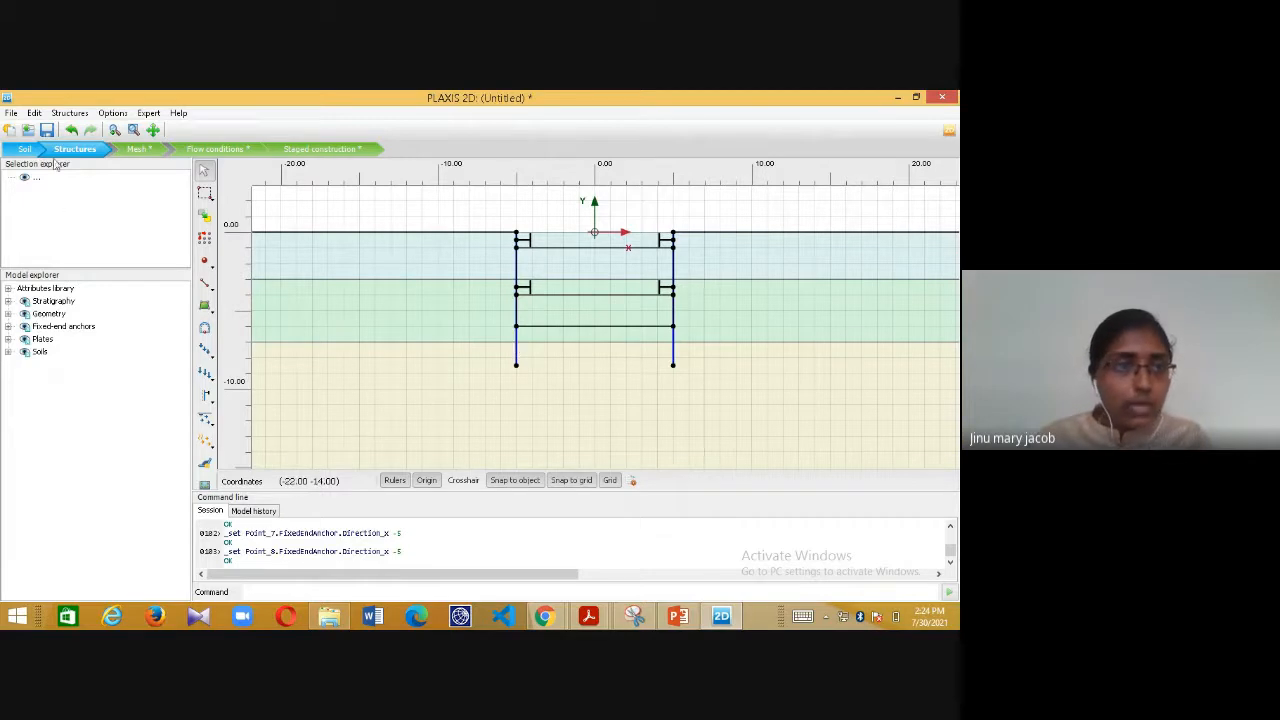
- Return to Soil mode and show the Soil and interfaces set type in the material sets
{"action": "left_click", "coordinate": [22, 150]}
{"action": "left_click", "coordinate": [204, 282]}
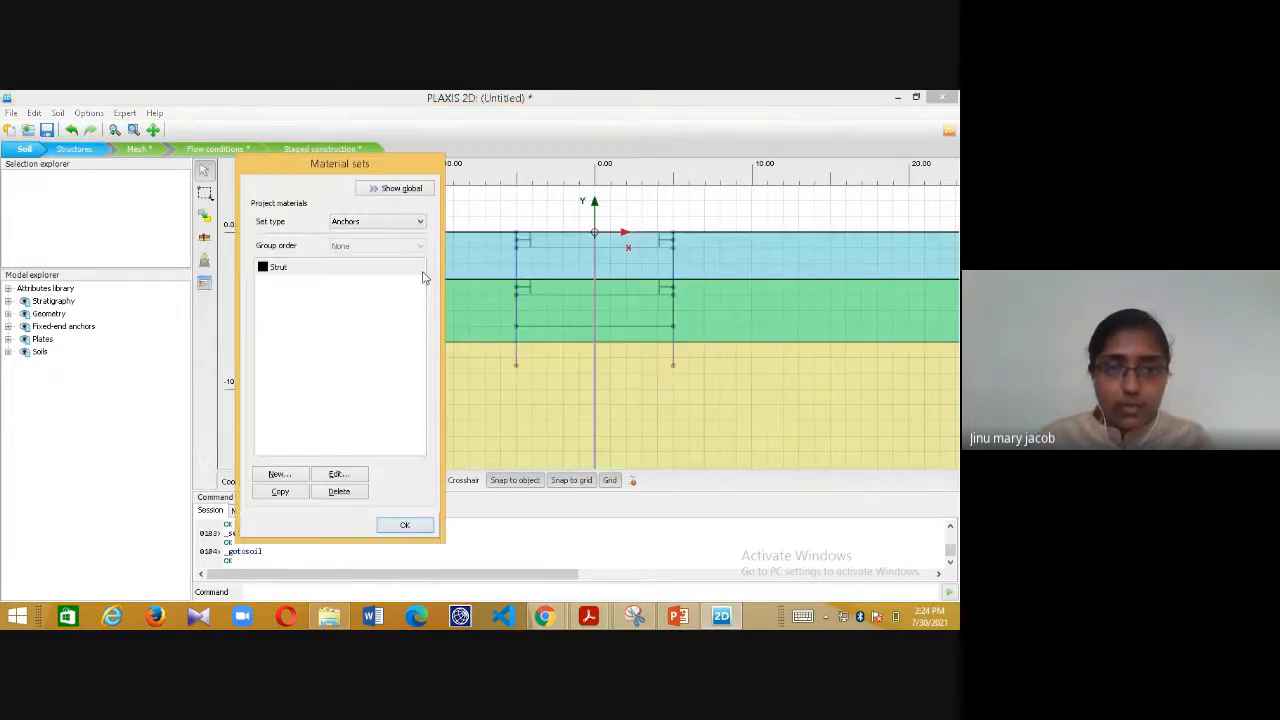
{"action": "left_click", "coordinate": [352, 224]}
{"action": "left_click", "coordinate": [345, 232]}
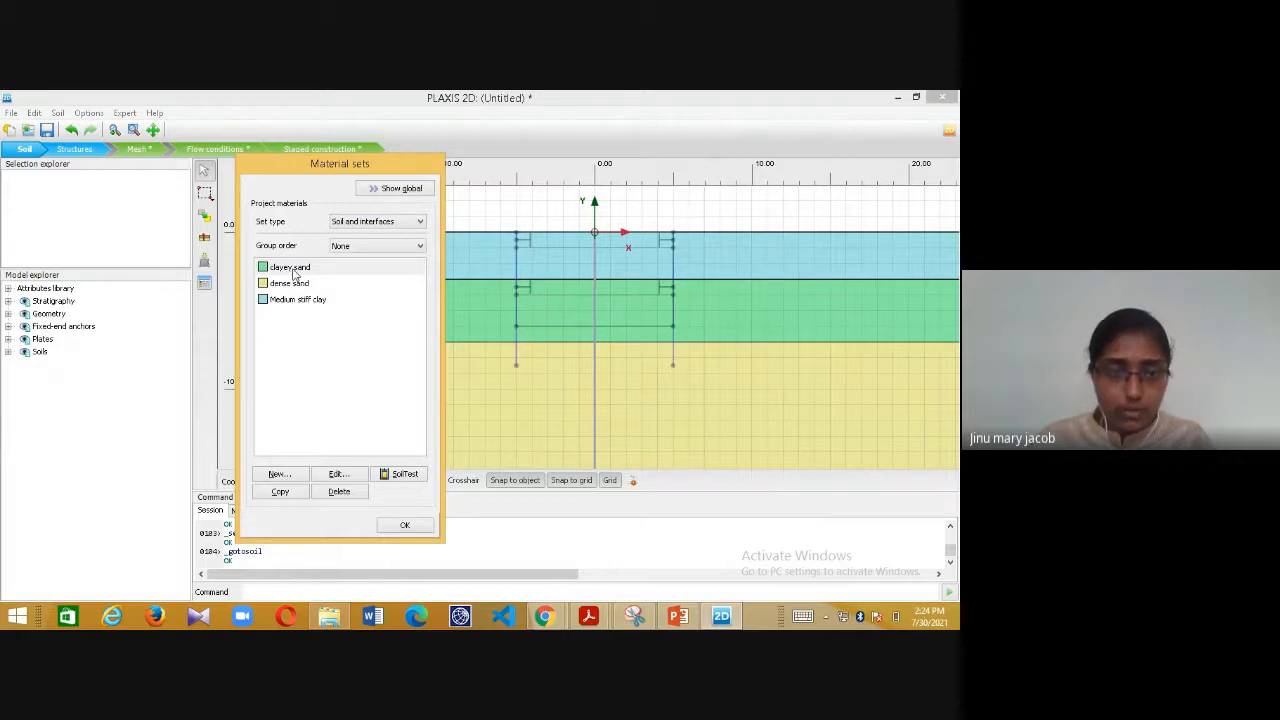
- Set the Medium stiff clay's interface strength to Manual with an Rinter of 0.67 and save the material
{"action": "double_click", "coordinate": [298, 299]}
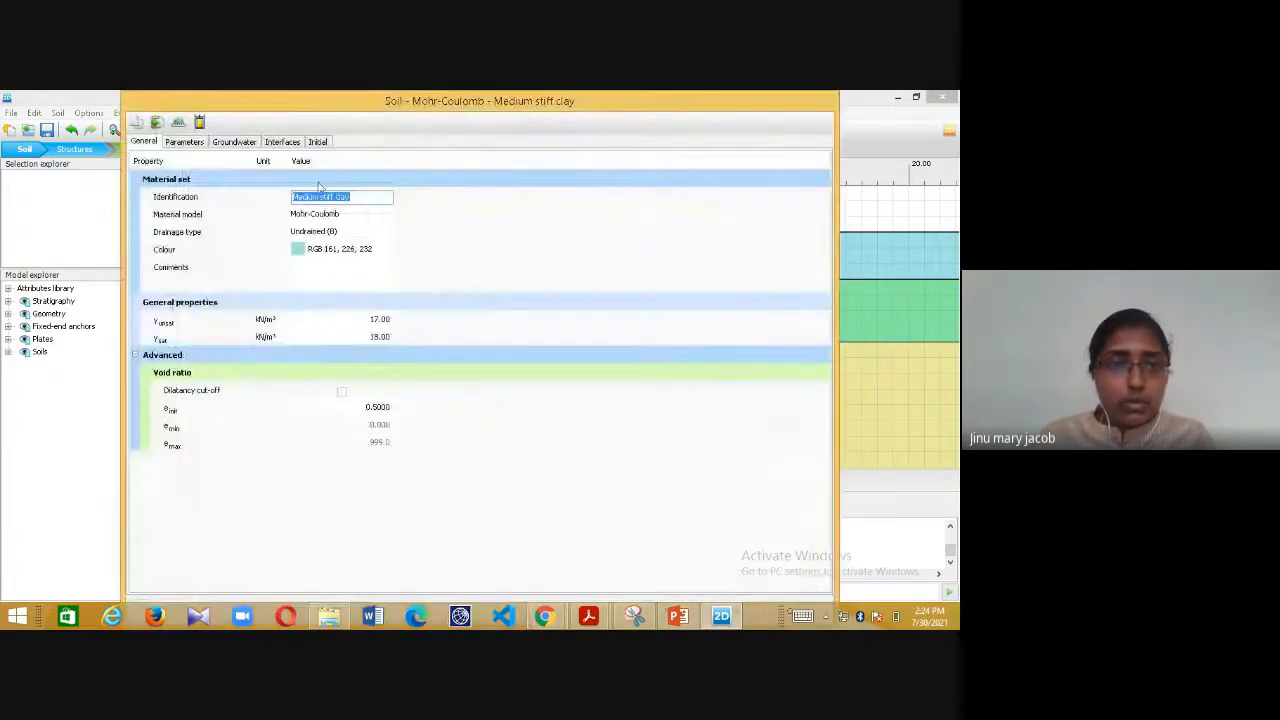
{"action": "left_click", "coordinate": [283, 142]}
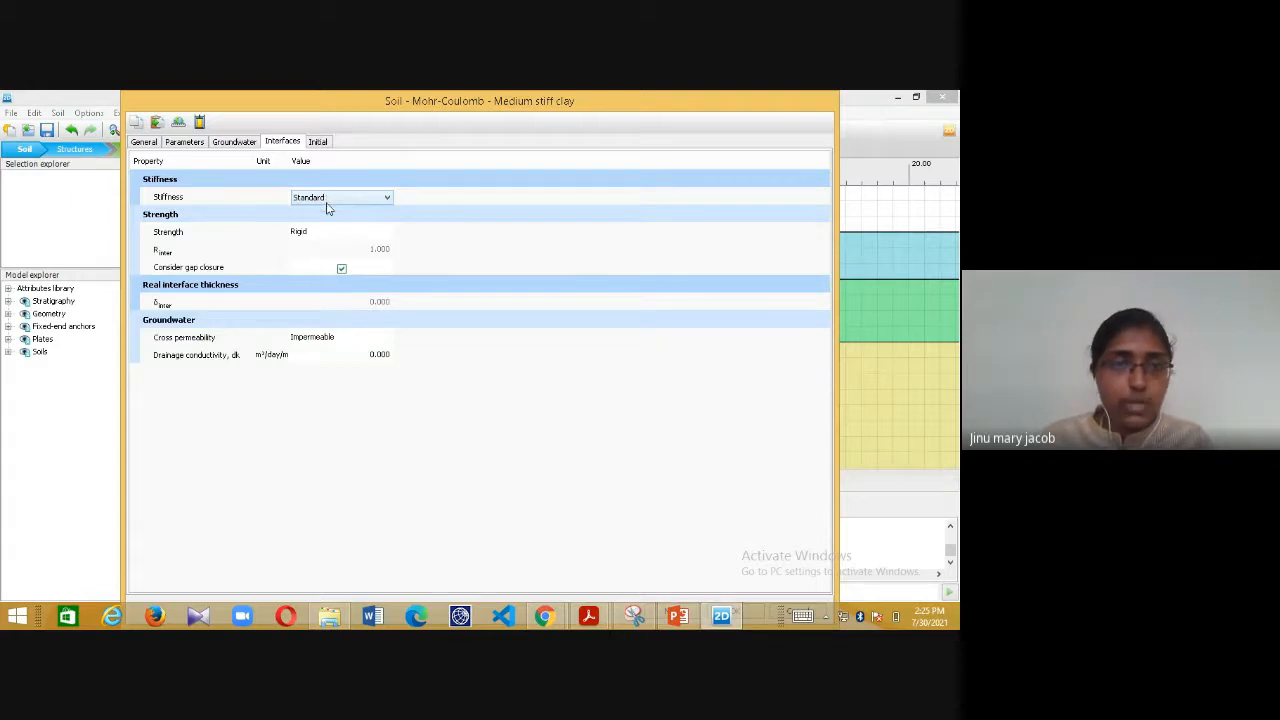
{"action": "left_click", "coordinate": [310, 233]}
{"action": "left_click", "coordinate": [313, 234]}
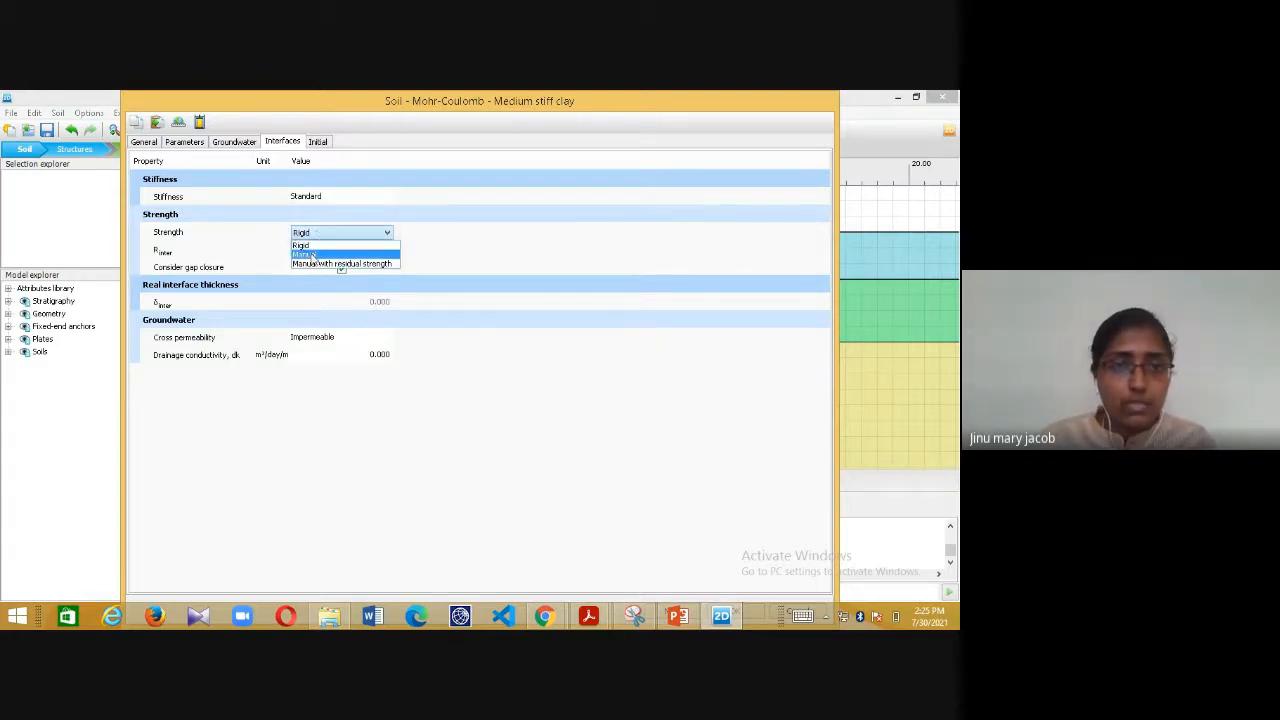
{"action": "left_click", "coordinate": [312, 255]}
{"action": "left_click", "coordinate": [318, 251]}
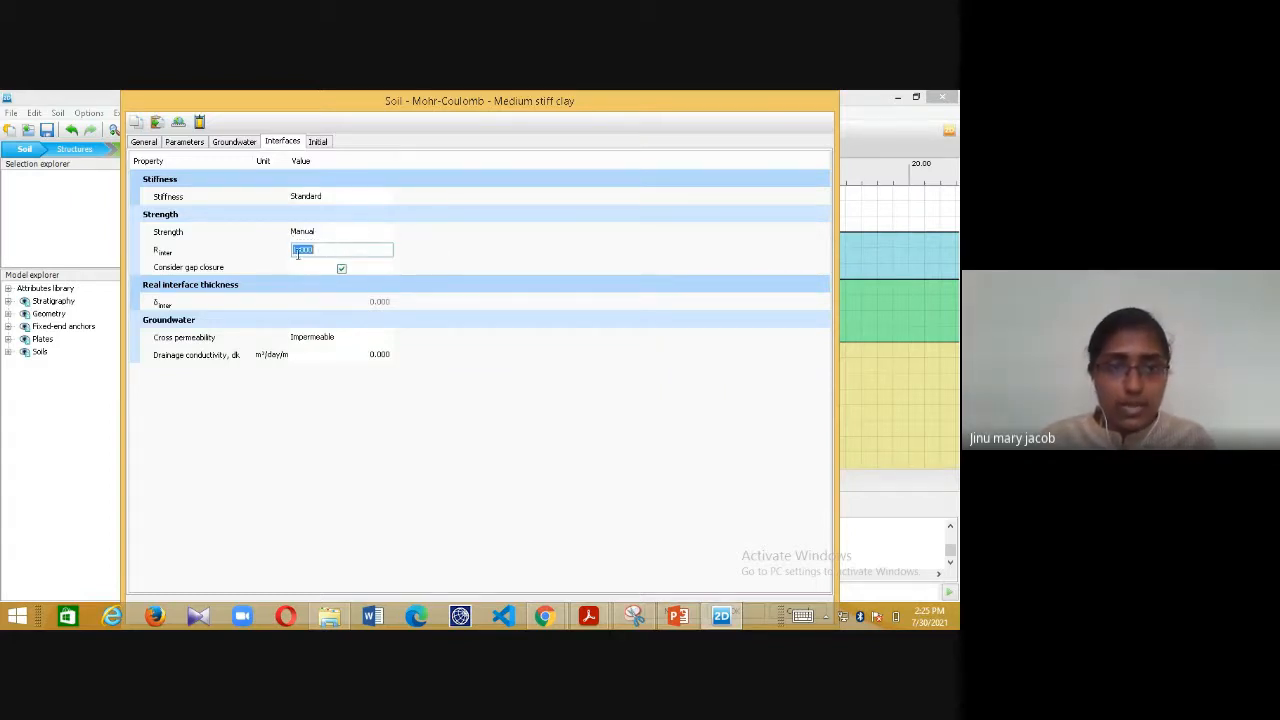
{"action": "type", "text": "0"}
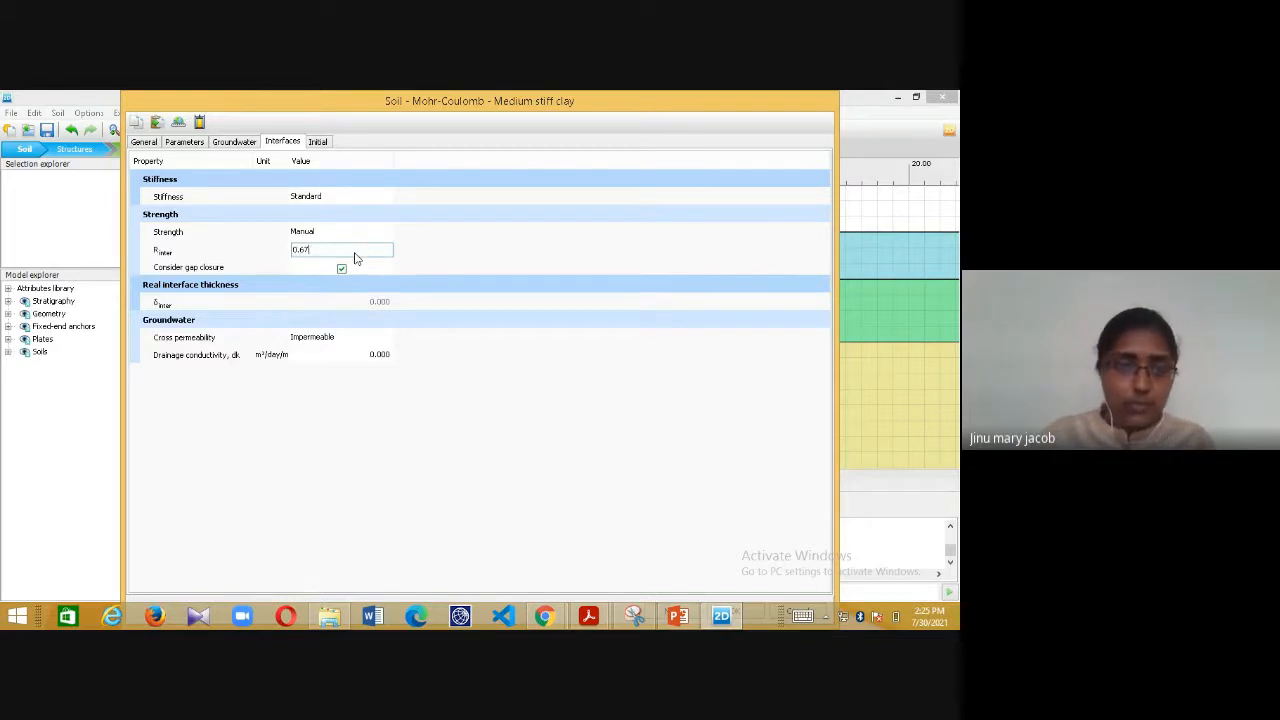
{"action": "type", "text": ".67"}
{"action": "key", "text": "Return"}
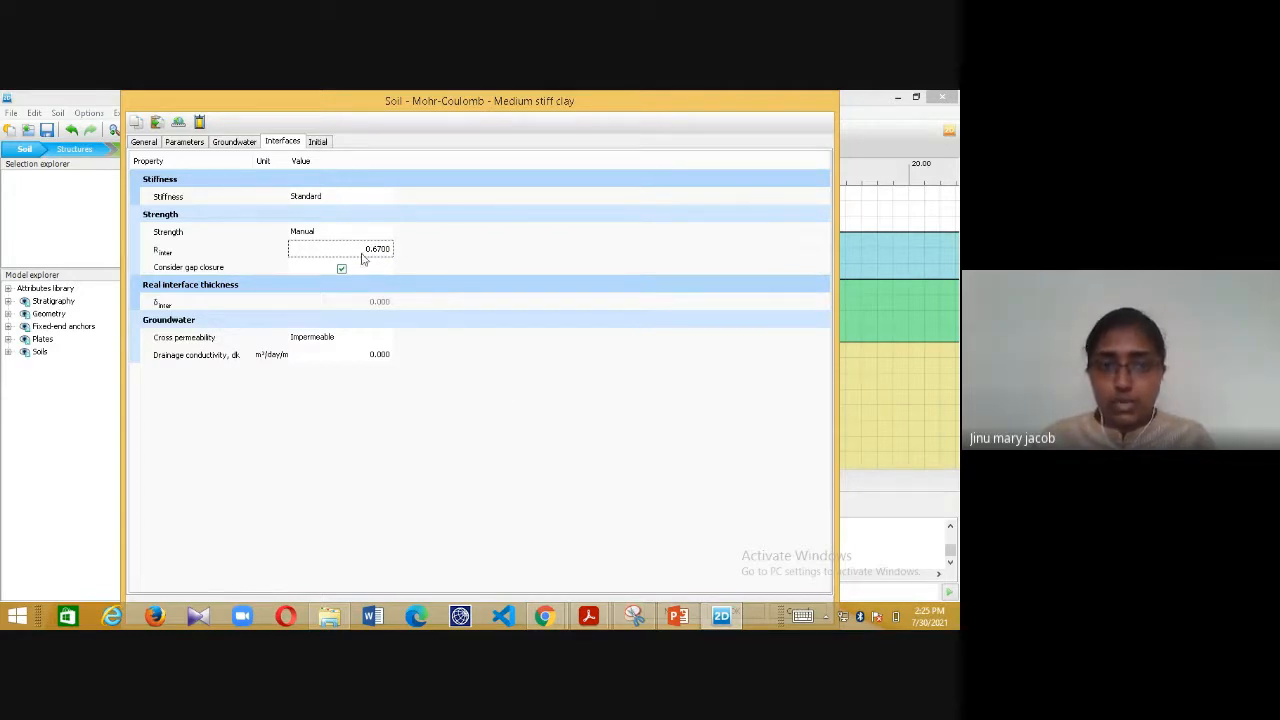
{"action": "double_click", "coordinate": [675, 112]}
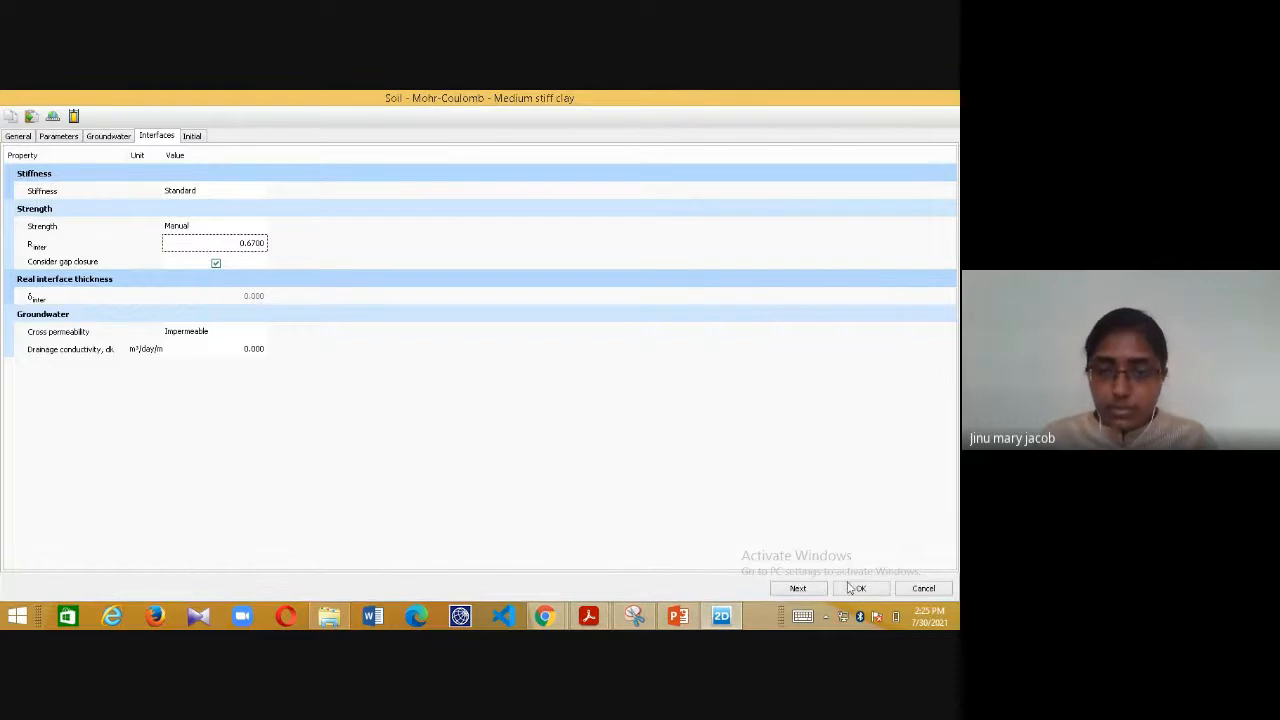
{"action": "left_click", "coordinate": [858, 589]}
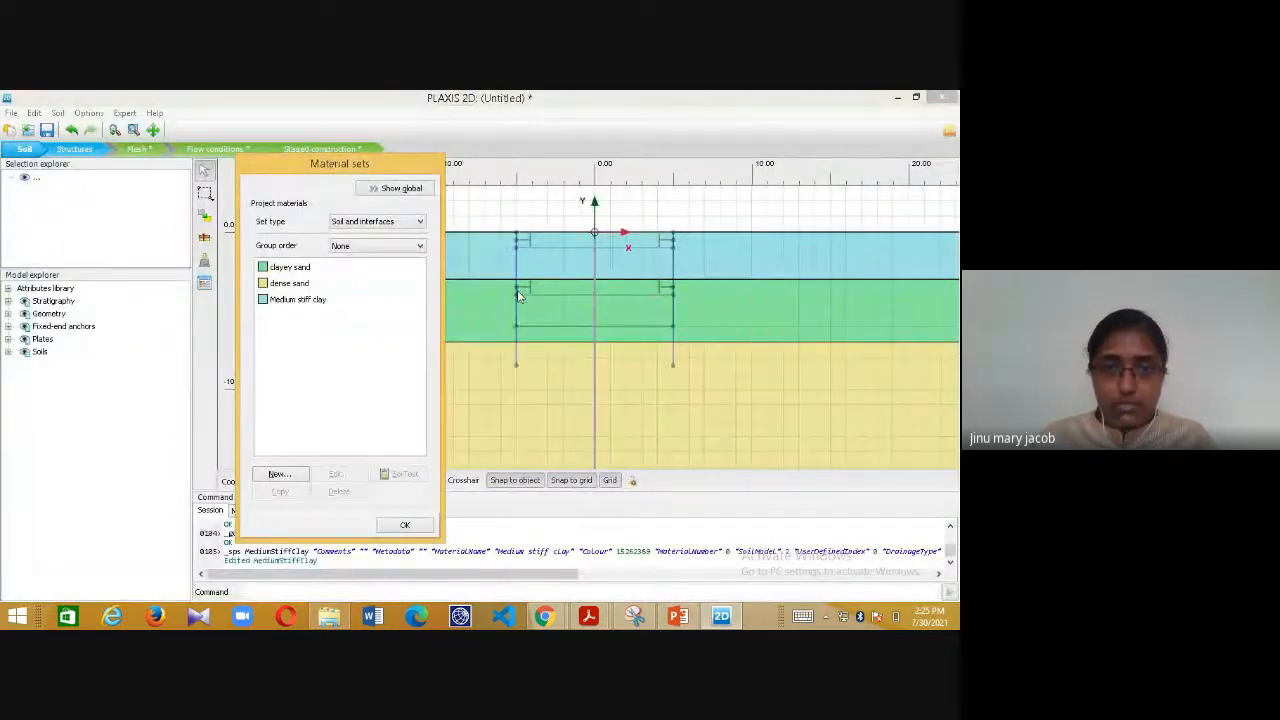
- Set the dense sand's interface strength to Manual with an Rinter of 0.67 and save the material
{"action": "double_click", "coordinate": [295, 287]}
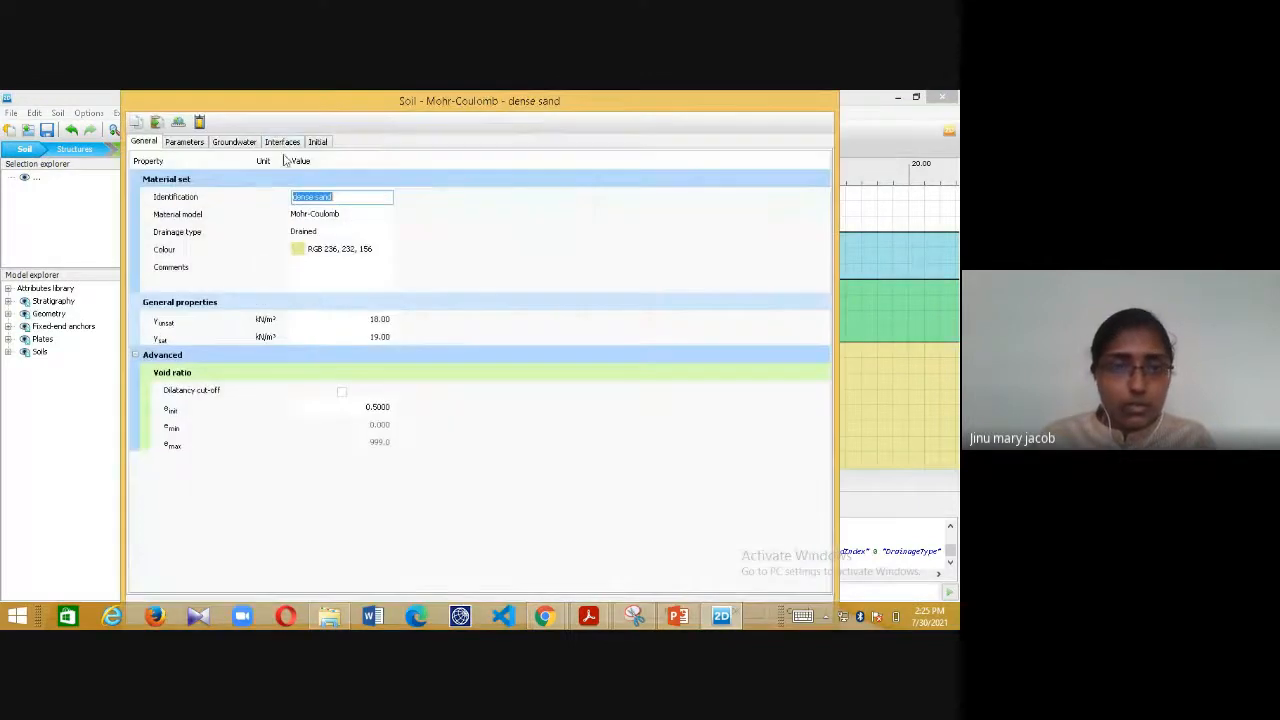
{"action": "left_click", "coordinate": [282, 141]}
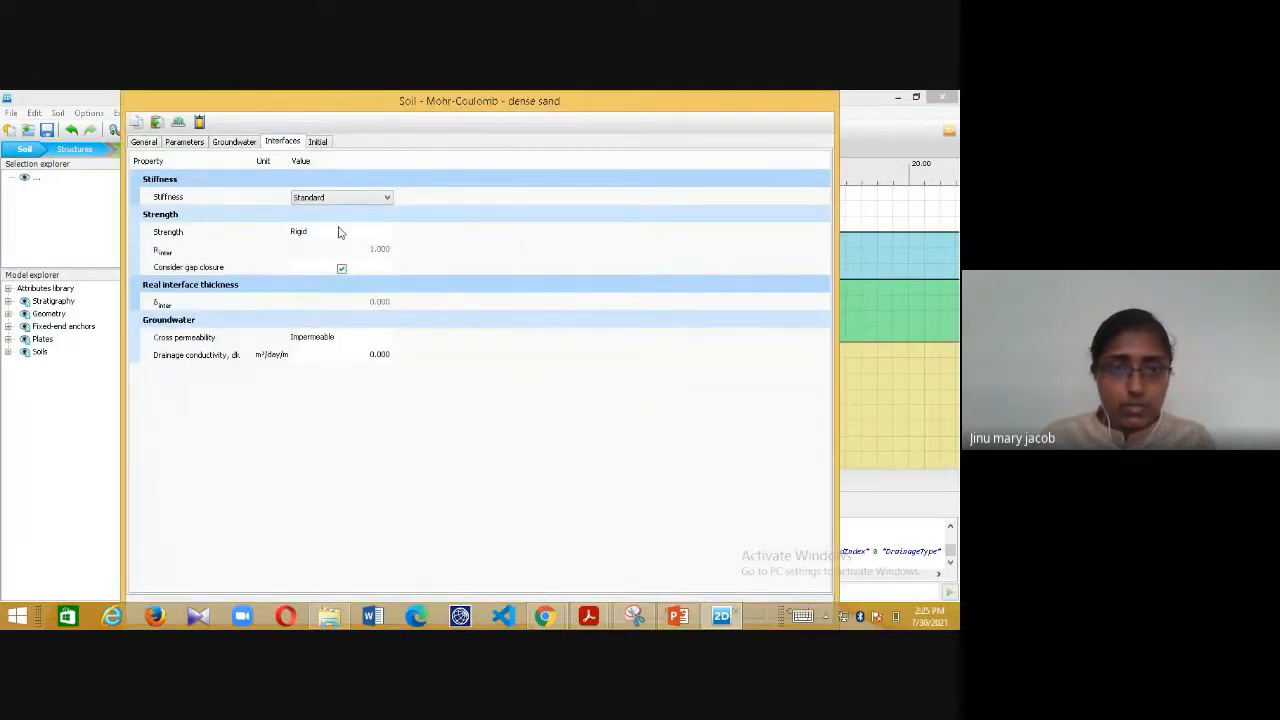
{"action": "left_click", "coordinate": [338, 231]}
{"action": "left_click", "coordinate": [349, 253]}
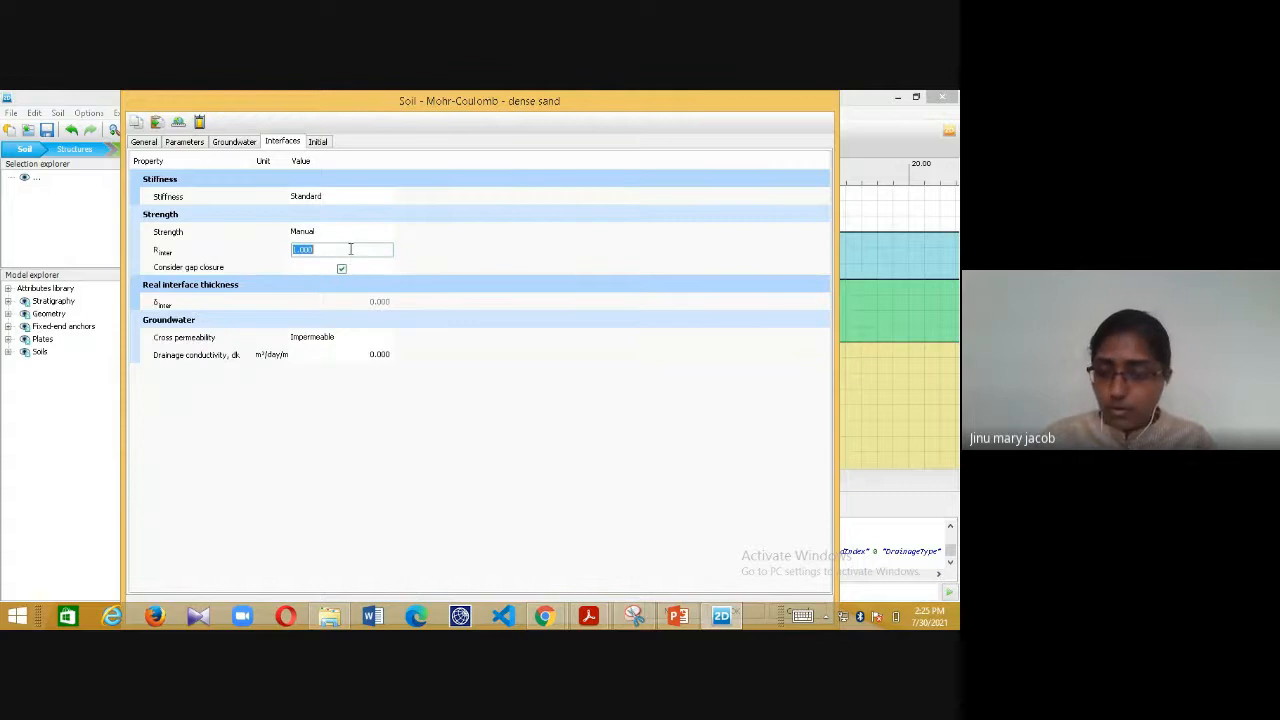
{"action": "type", "text": "0.67"}
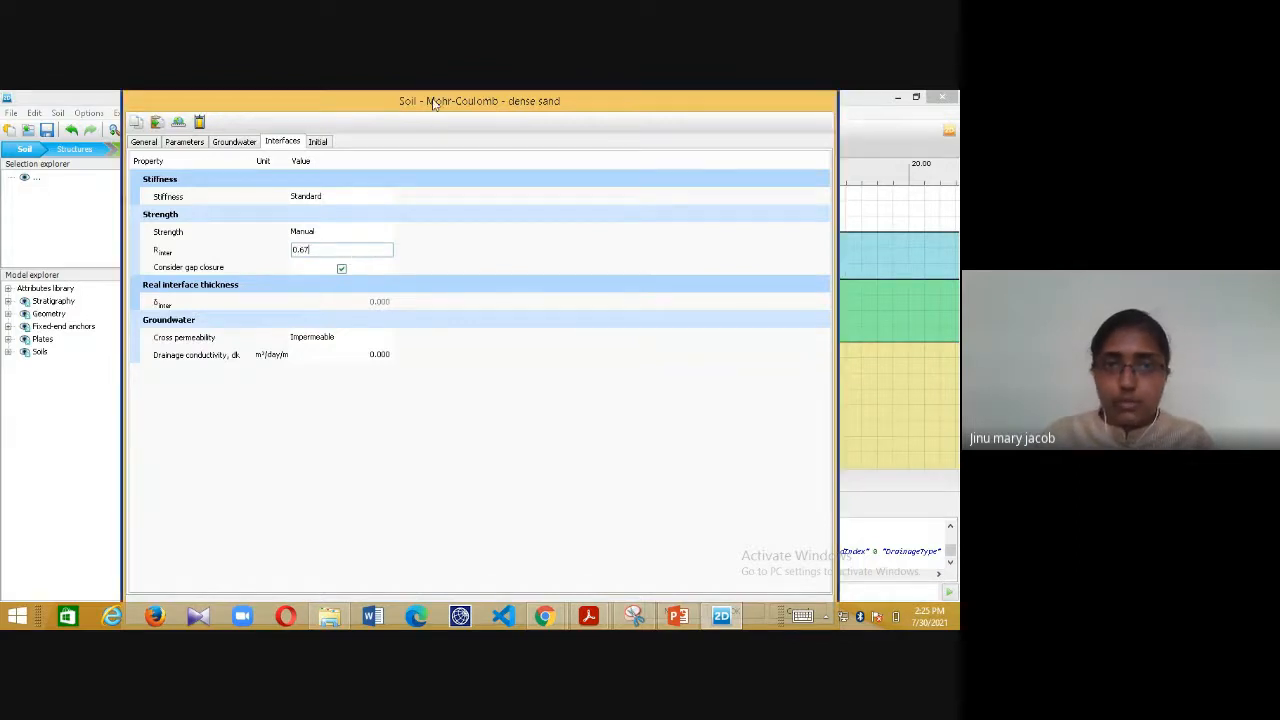
{"action": "left_click_drag", "start_coordinate": [680, 94], "coordinate": [681, 92]}
{"action": "left_click", "coordinate": [736, 584]}
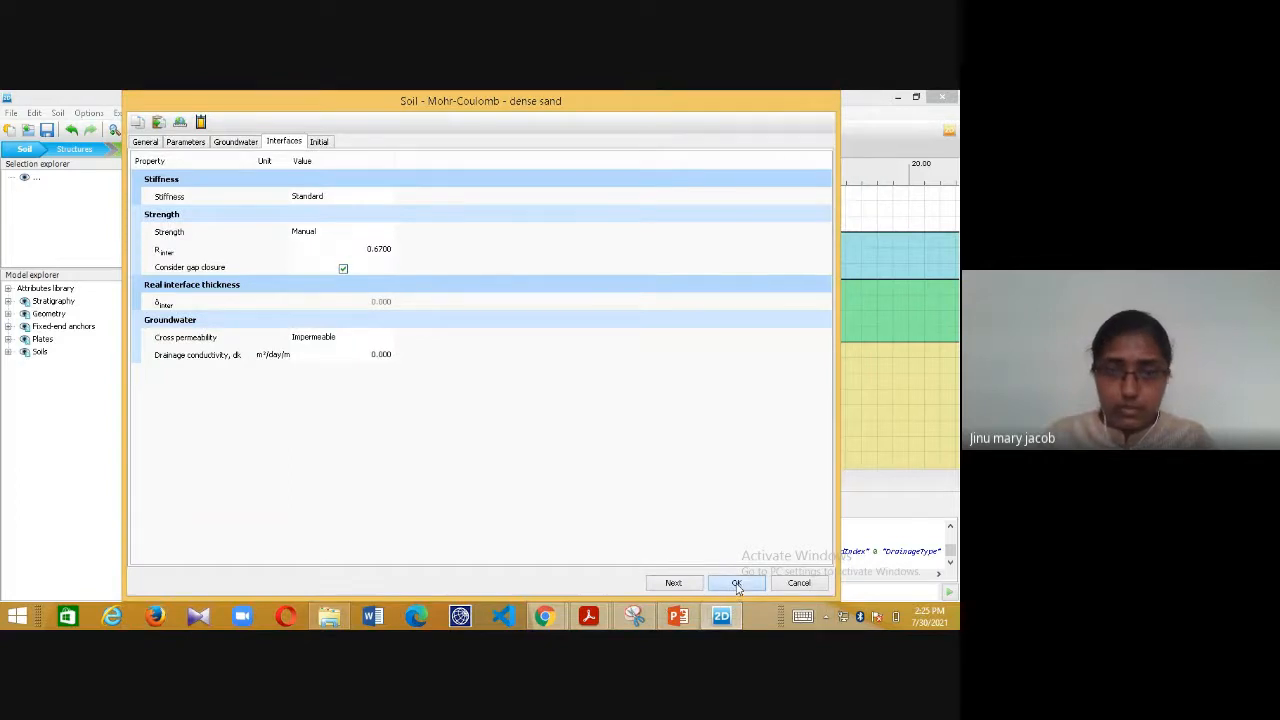
- Set the clayey sand's interface strength to Manual with an Rinter of 0.67, save it and close the material sets
{"action": "double_click", "coordinate": [313, 270]}
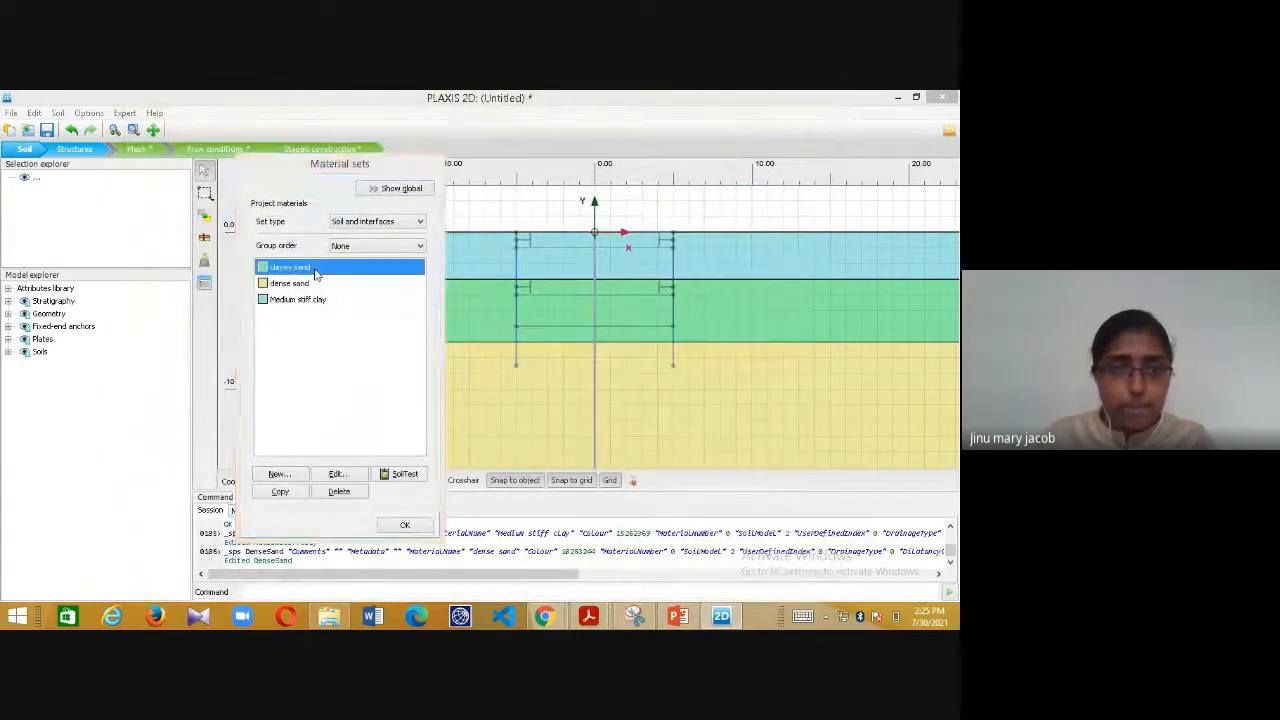
{"action": "left_click", "coordinate": [284, 142]}
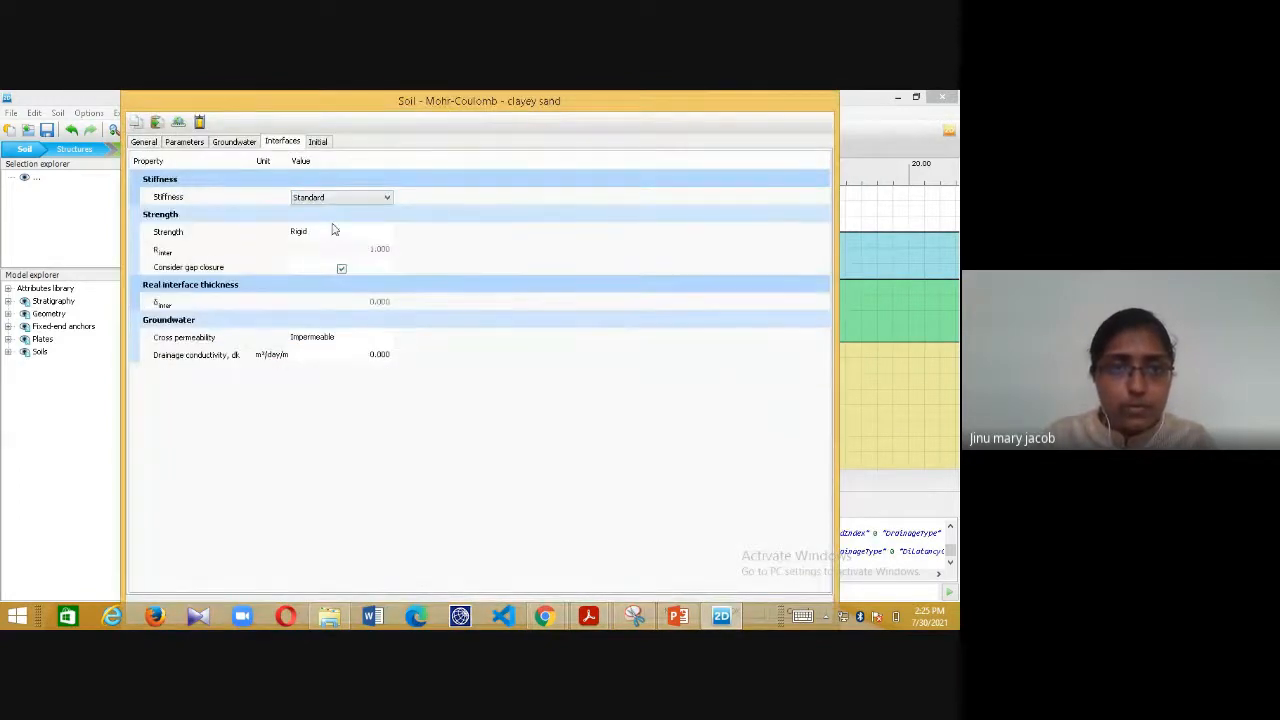
{"action": "left_click", "coordinate": [334, 230]}
{"action": "left_click", "coordinate": [368, 248]}
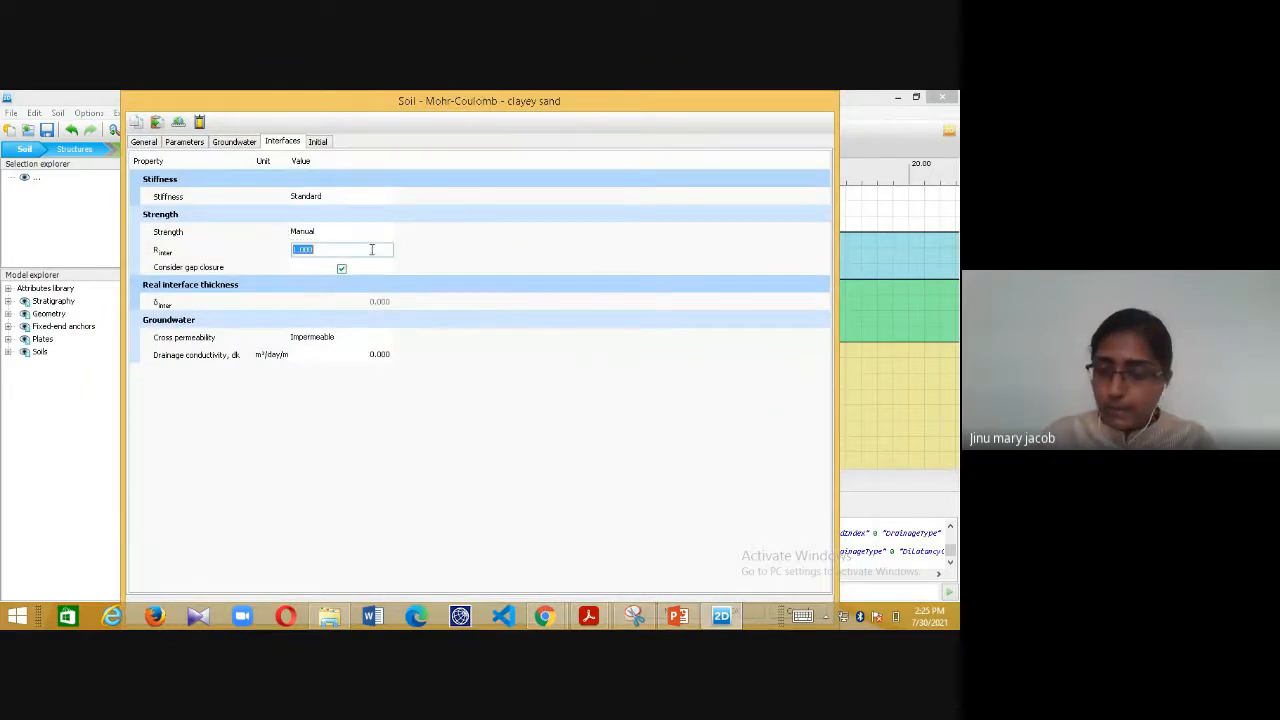
{"action": "type", "text": "0.67"}
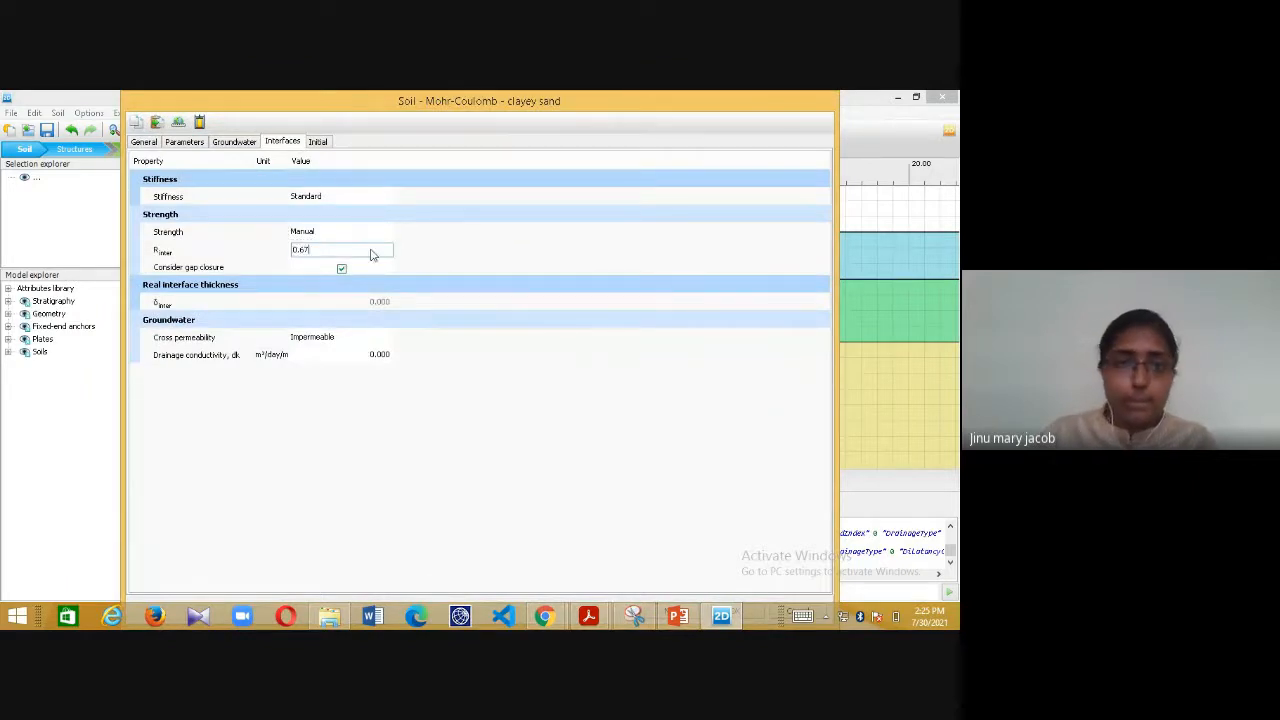
{"action": "double_click", "coordinate": [680, 100]}
{"action": "left_click", "coordinate": [845, 591]}
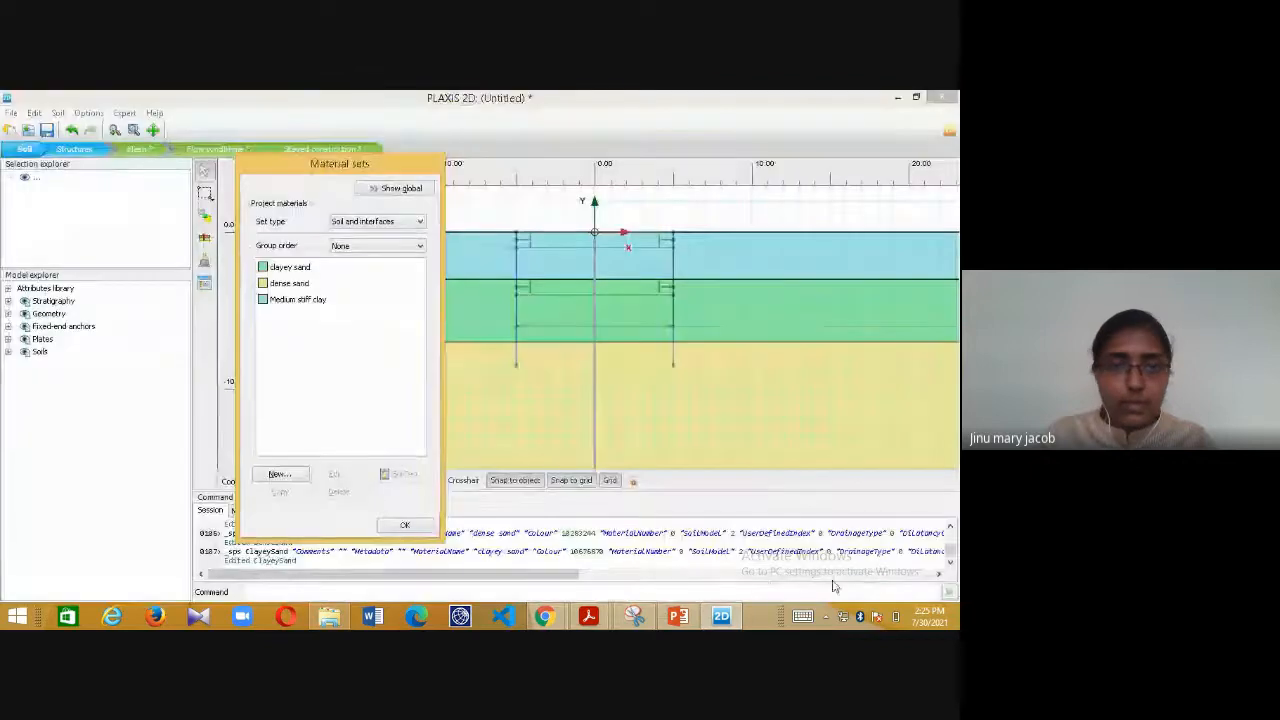
{"action": "left_click", "coordinate": [421, 519]}
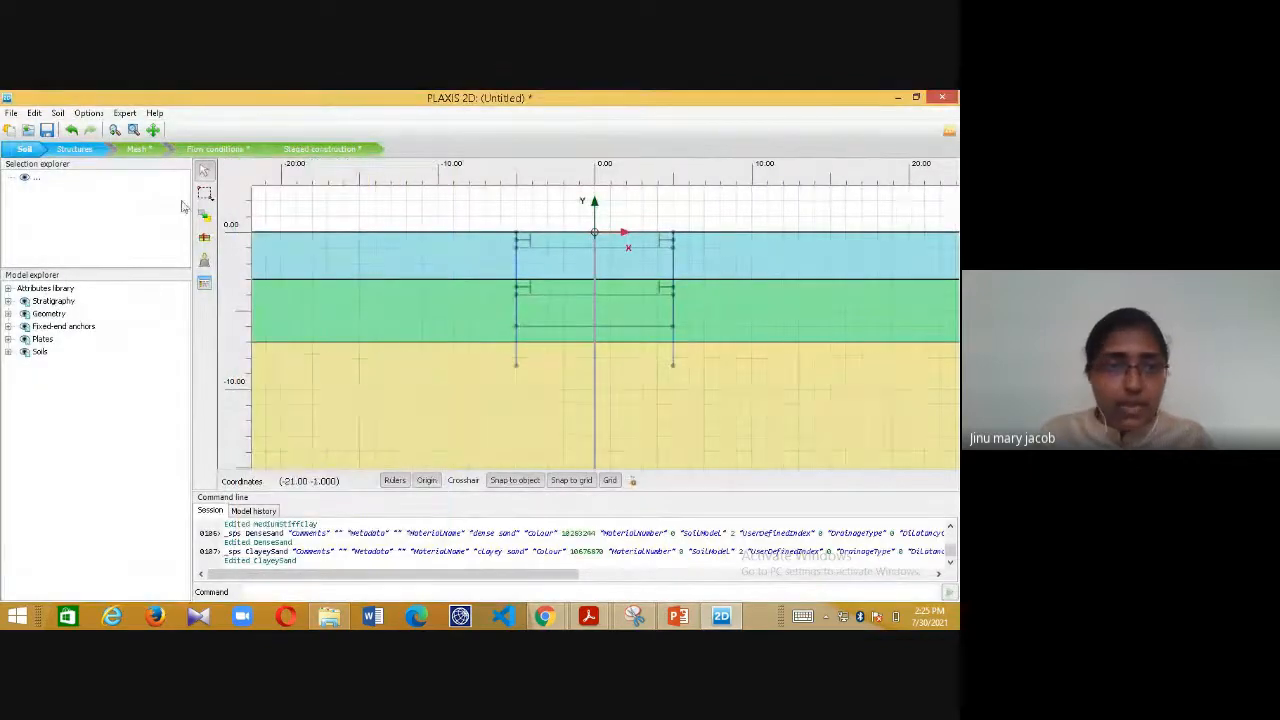
- In Structures mode, create negative and positive interfaces along the full wall at x = -5 m, from y = 0 to -8.5 m
{"action": "left_click", "coordinate": [78, 148]}
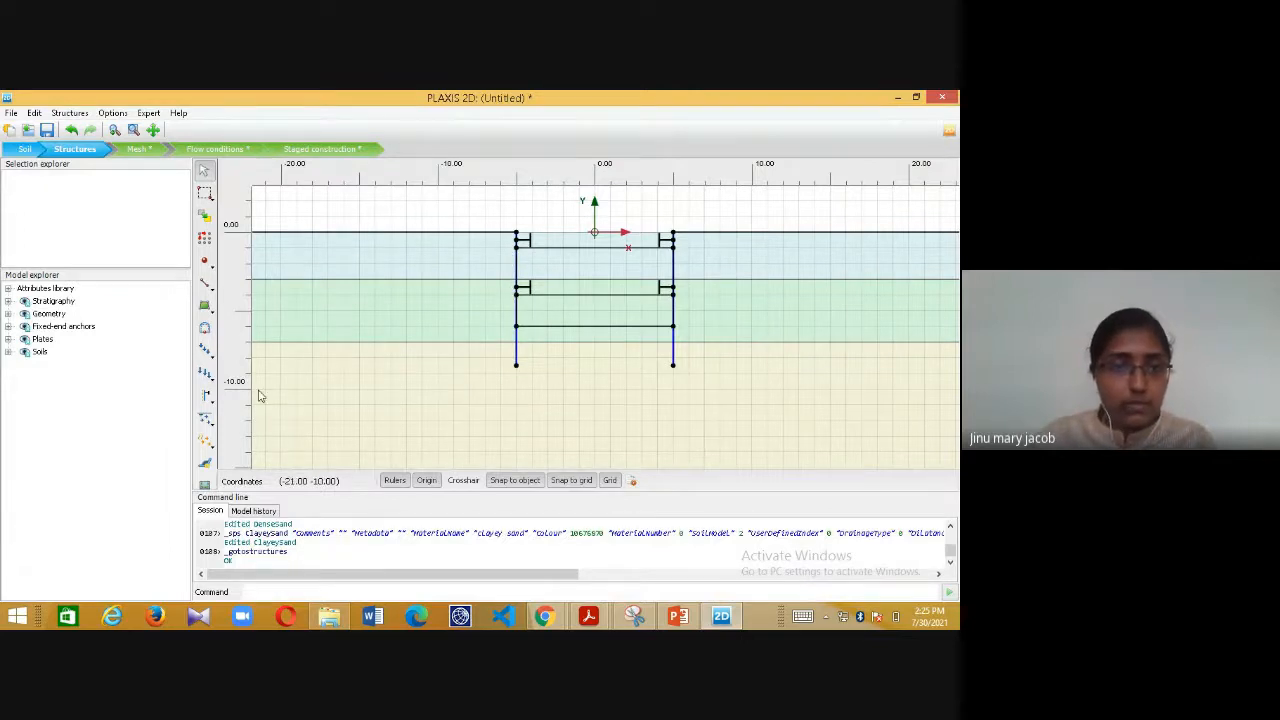
{"action": "left_click", "coordinate": [208, 397]}
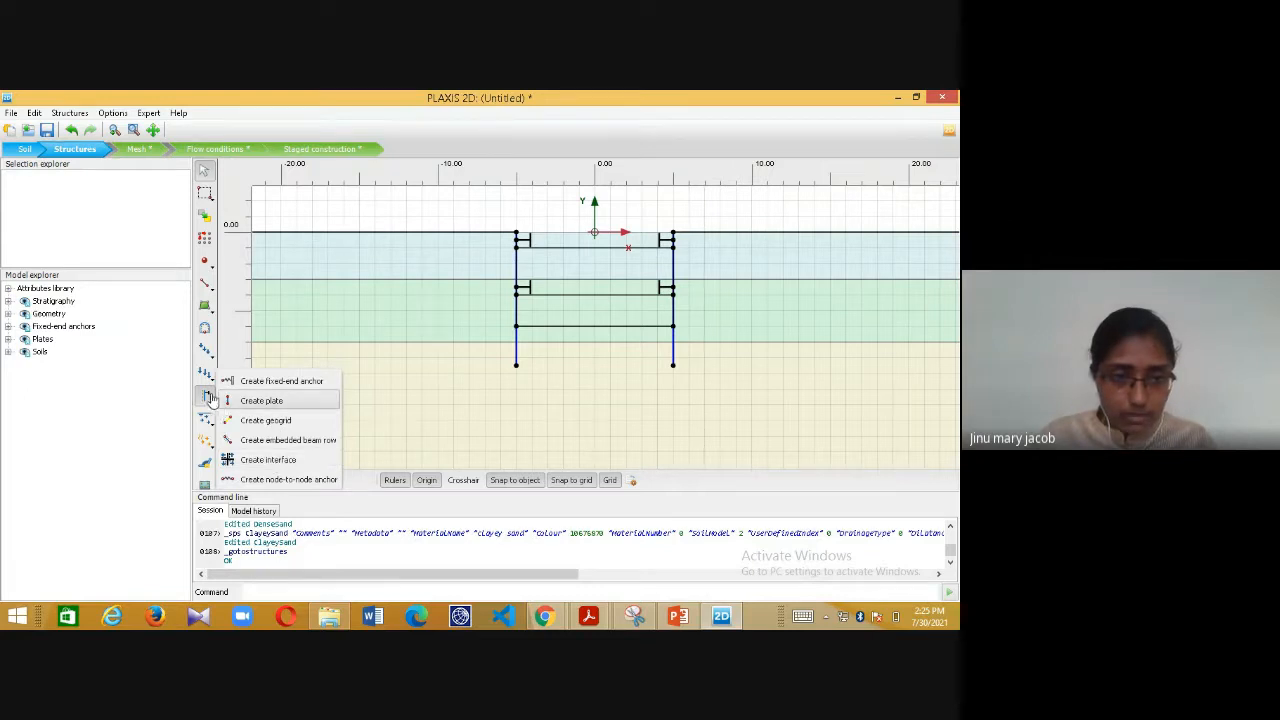
{"action": "left_click", "coordinate": [268, 460]}
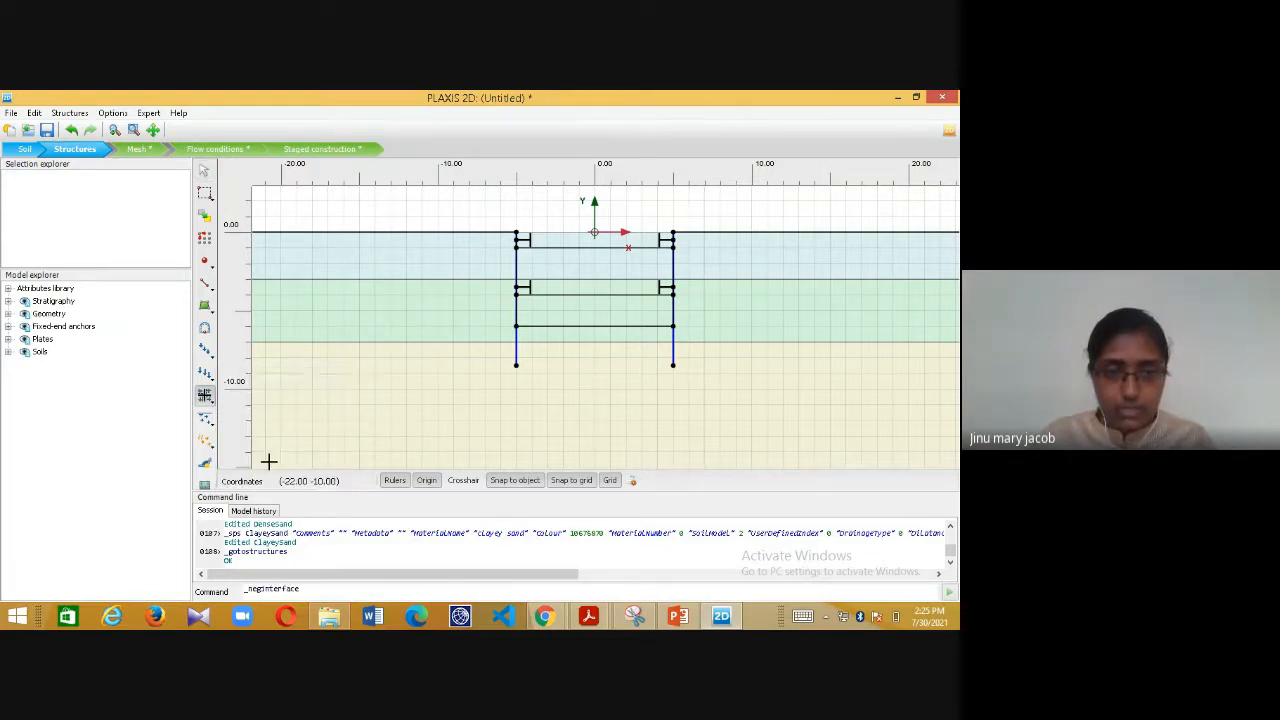
{"action": "left_click", "coordinate": [516, 232]}
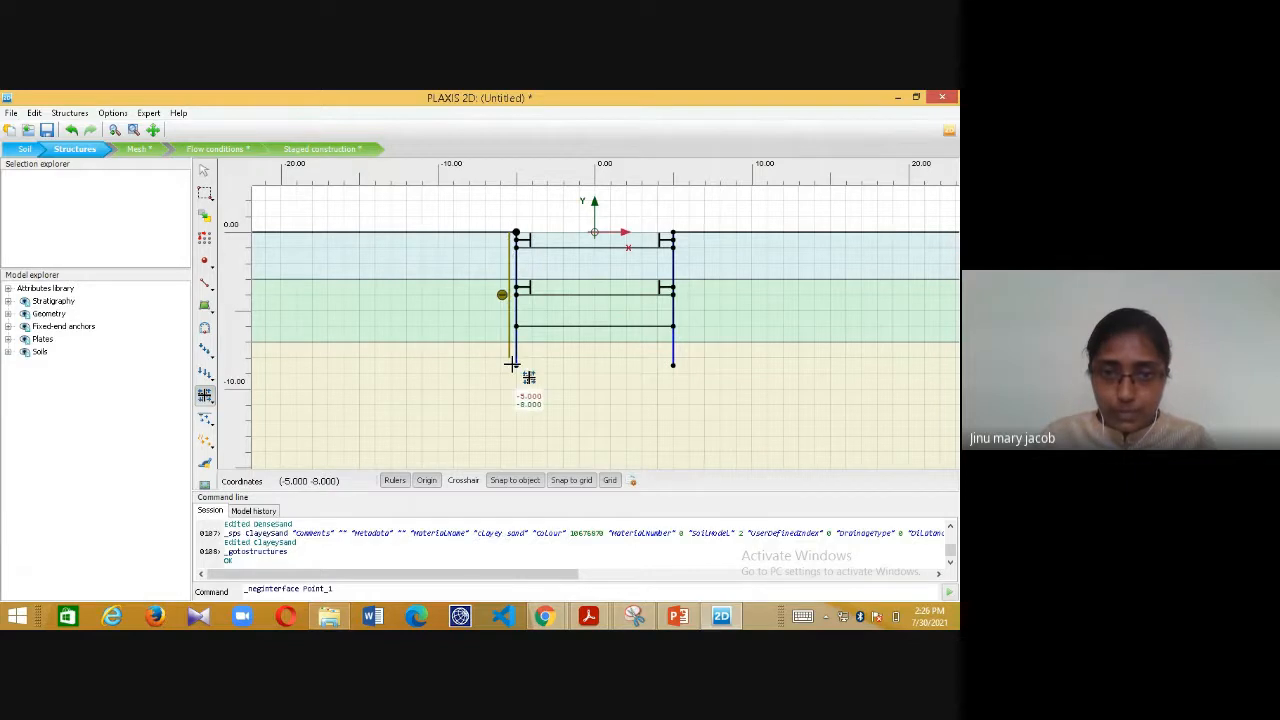
{"action": "left_click", "coordinate": [514, 365]}
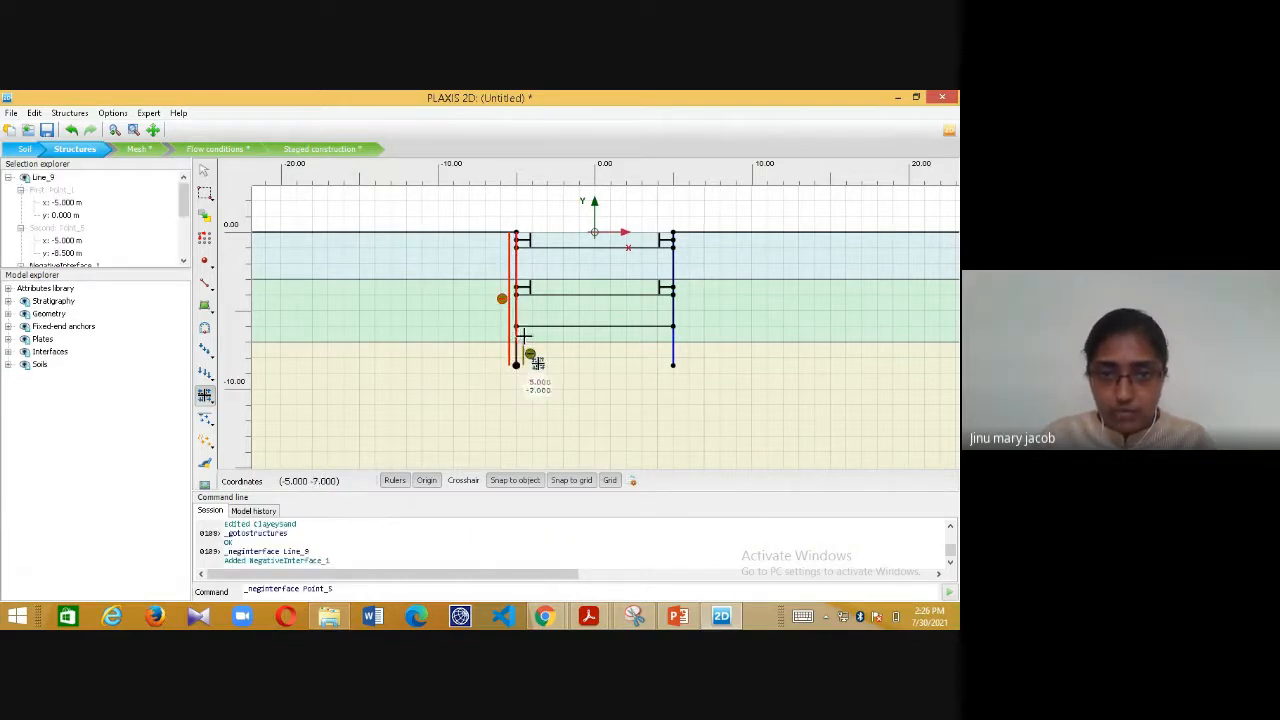
{"action": "left_click", "coordinate": [516, 232]}
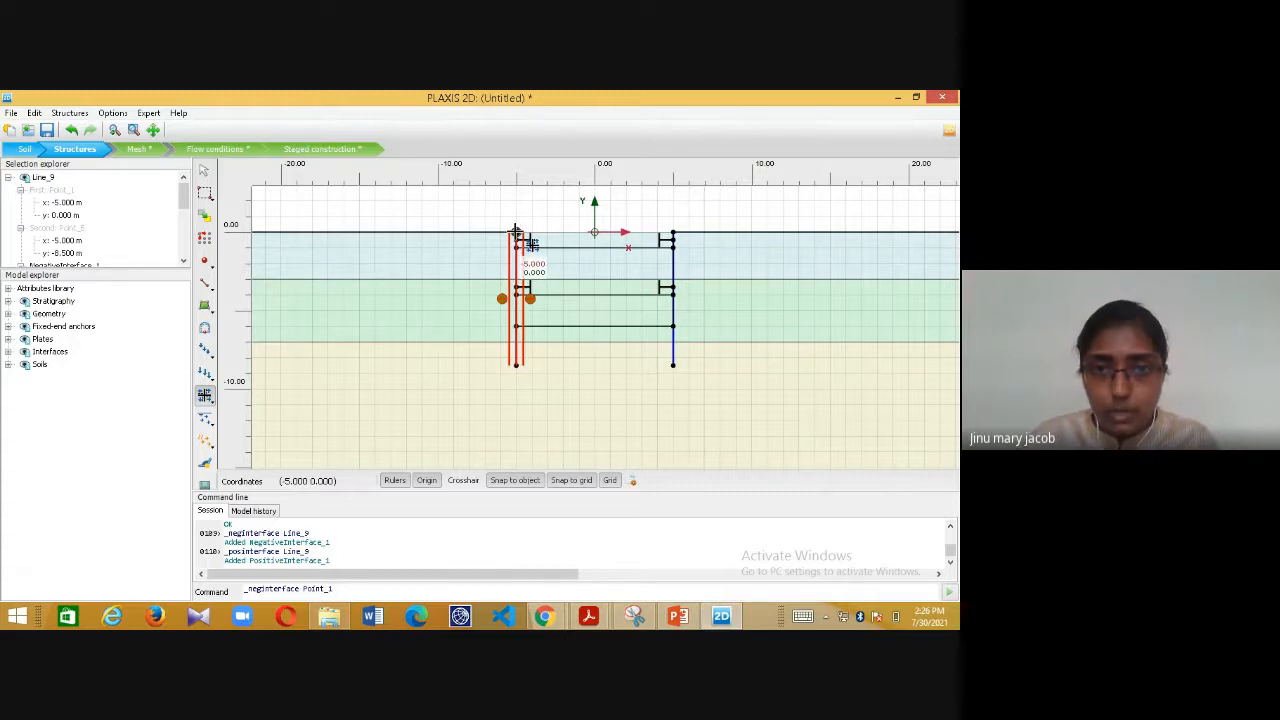
- Create negative and positive interfaces along the full wall at x = 5 m, from y = 0 to -8.5 m
{"action": "left_click", "coordinate": [673, 233]}
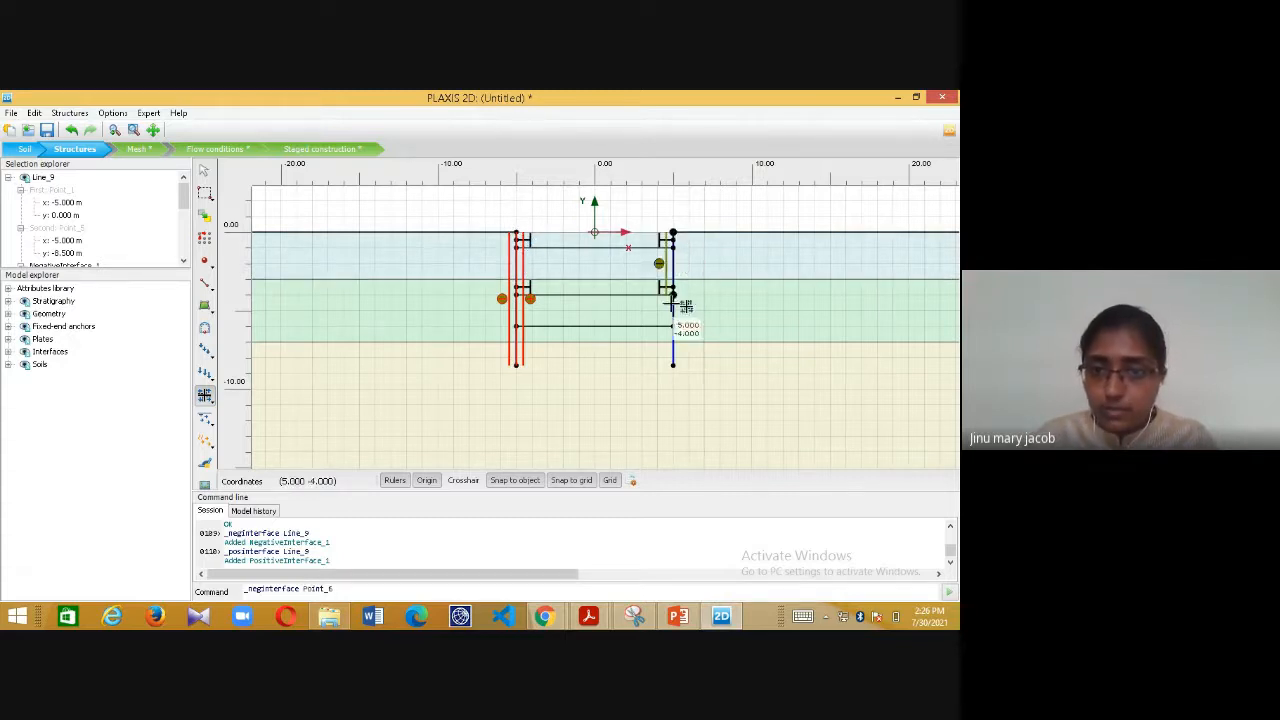
{"action": "left_click", "coordinate": [673, 365]}
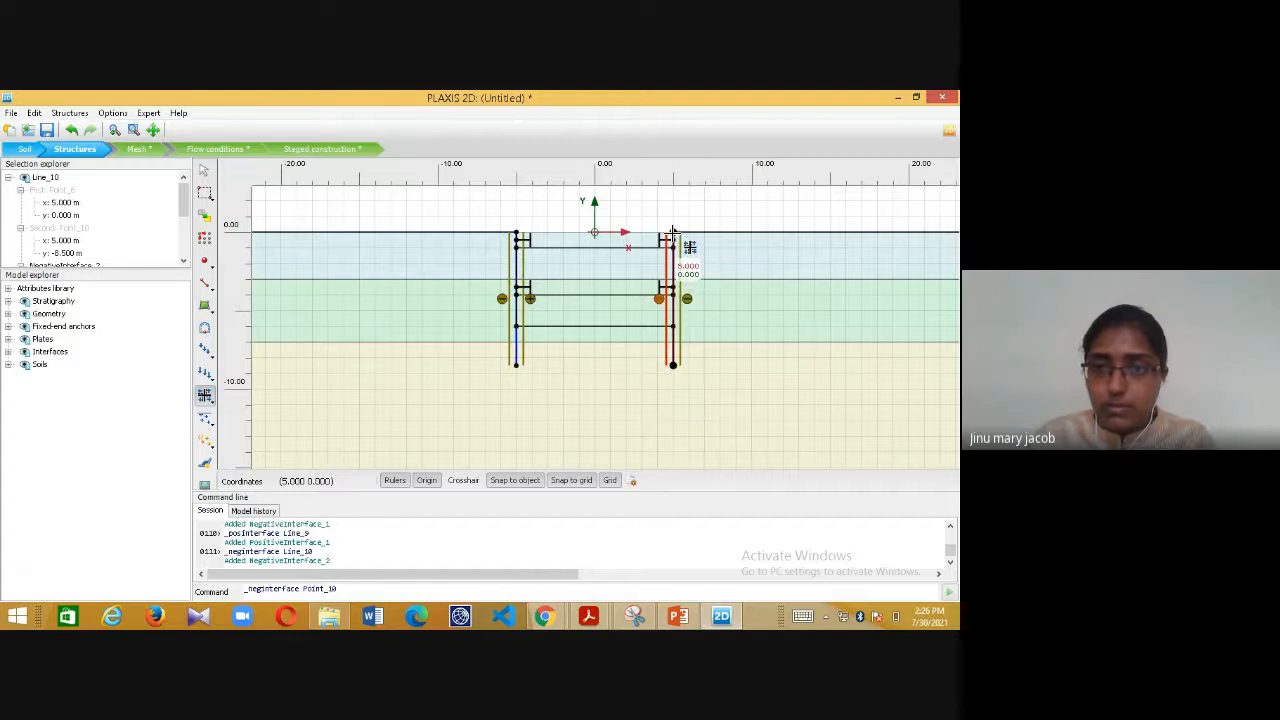
{"action": "left_click", "coordinate": [673, 232]}
{"action": "left_click", "coordinate": [204, 171]}
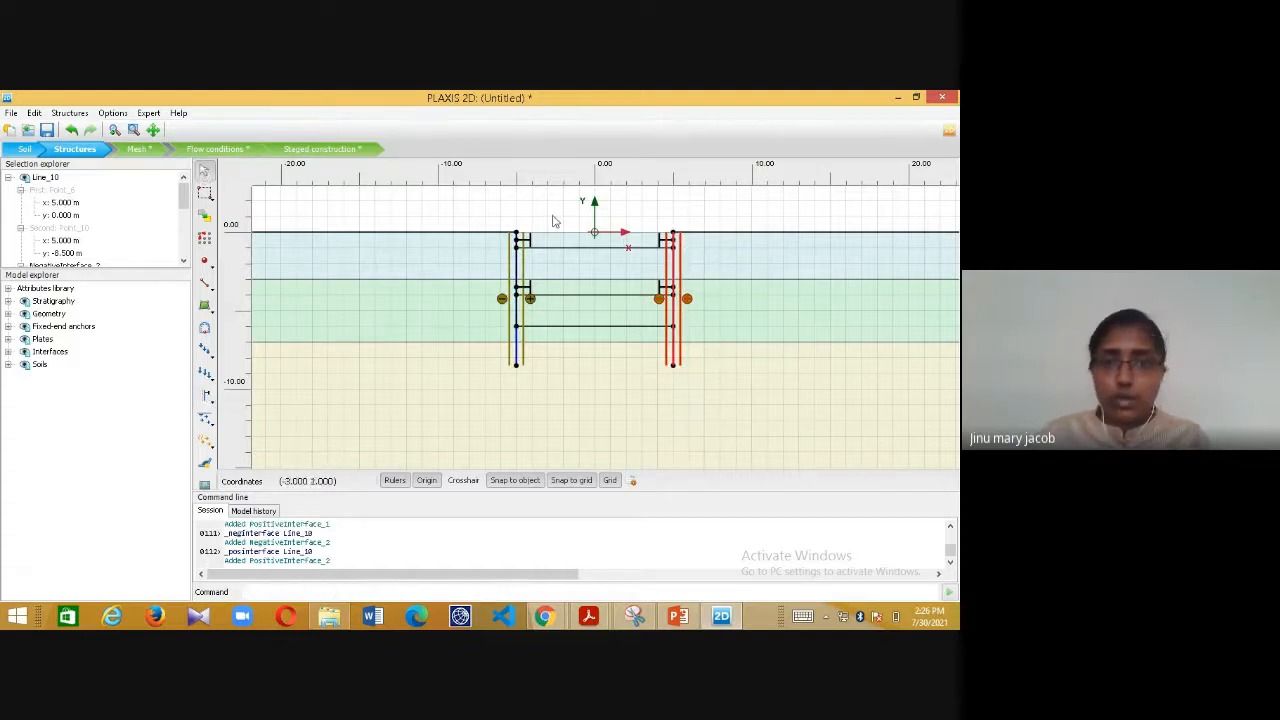
{"action": "left_click", "coordinate": [557, 204]}
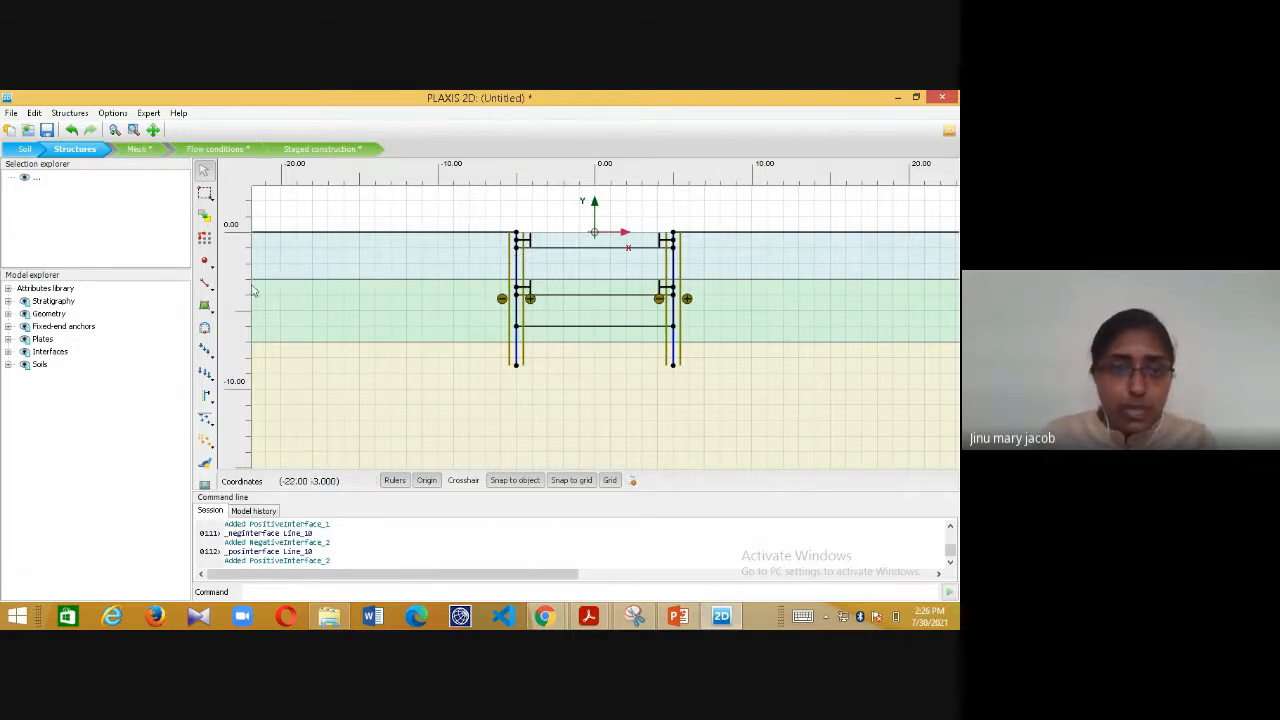
- Add a line load on the ground surface from x = -6 to -10 m and set its qy,start,ref to -50 kN/m/m
{"action": "left_click", "coordinate": [205, 350]}
{"action": "left_click", "coordinate": [255, 372]}
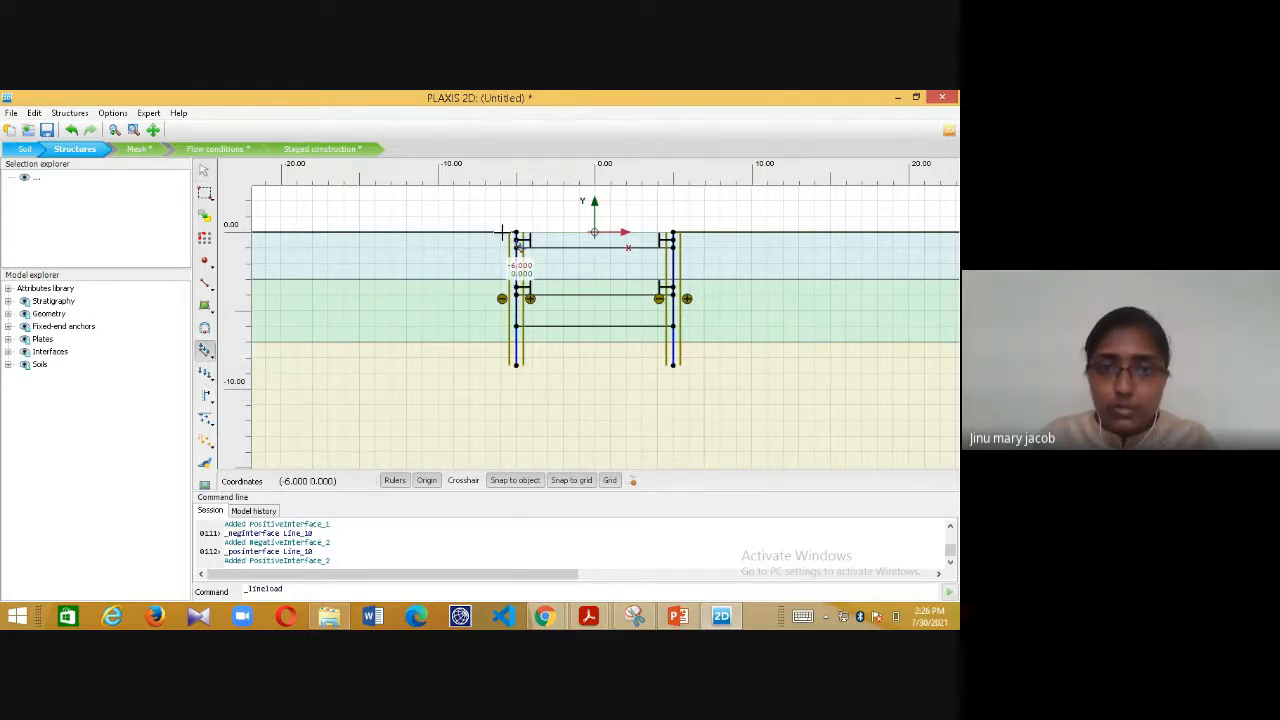
{"action": "left_click", "coordinate": [515, 232]}
{"action": "left_click", "coordinate": [438, 232]}
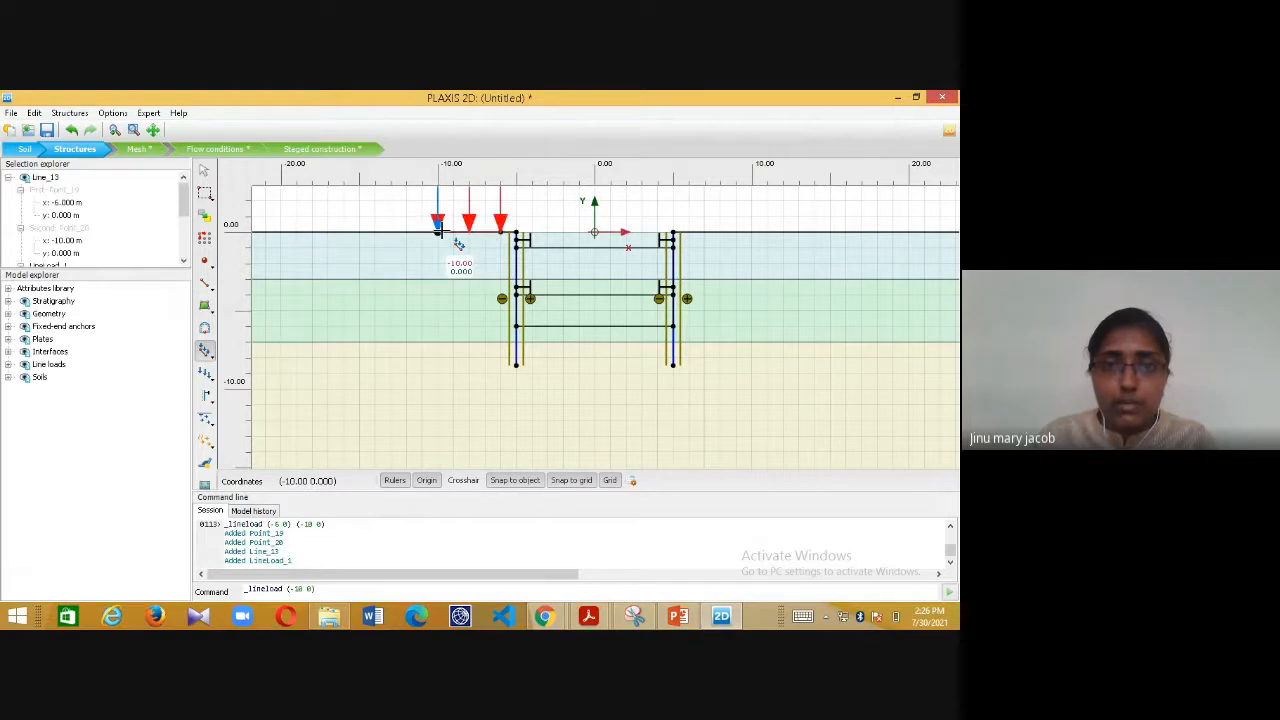
{"action": "right_click", "coordinate": [440, 232]}
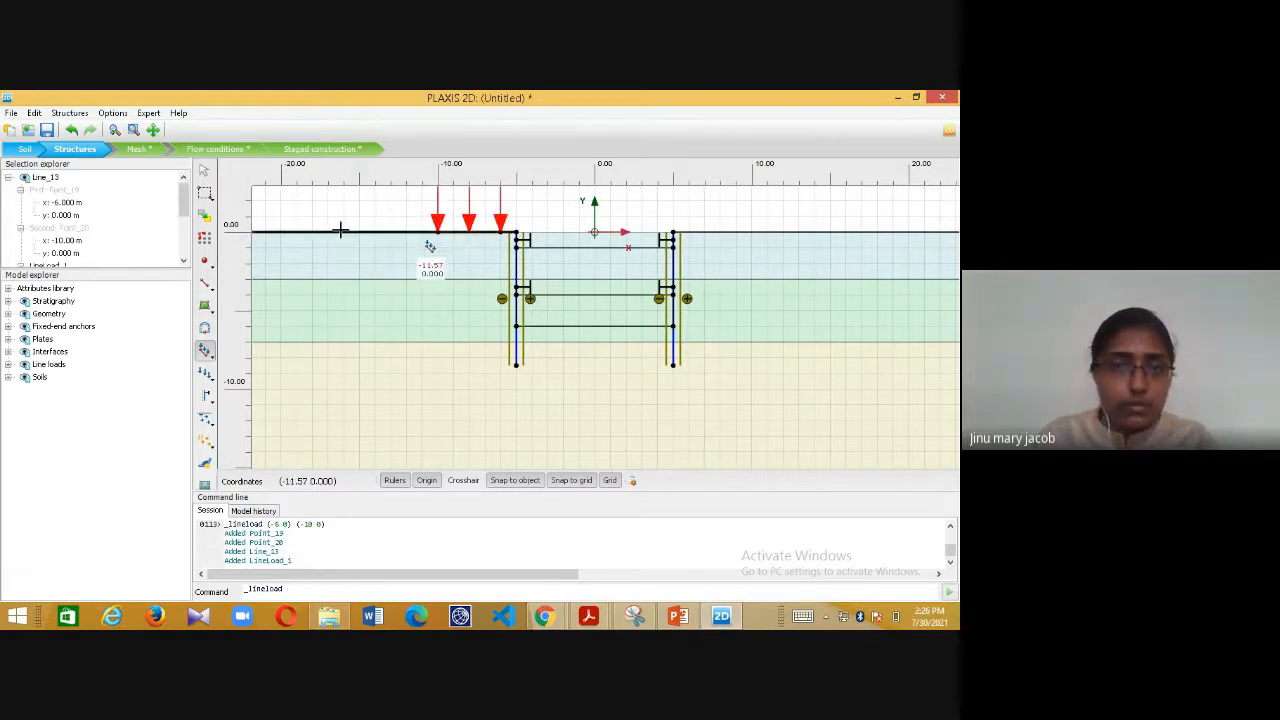
{"action": "left_click_drag", "start_coordinate": [186, 201], "coordinate": [186, 234]}
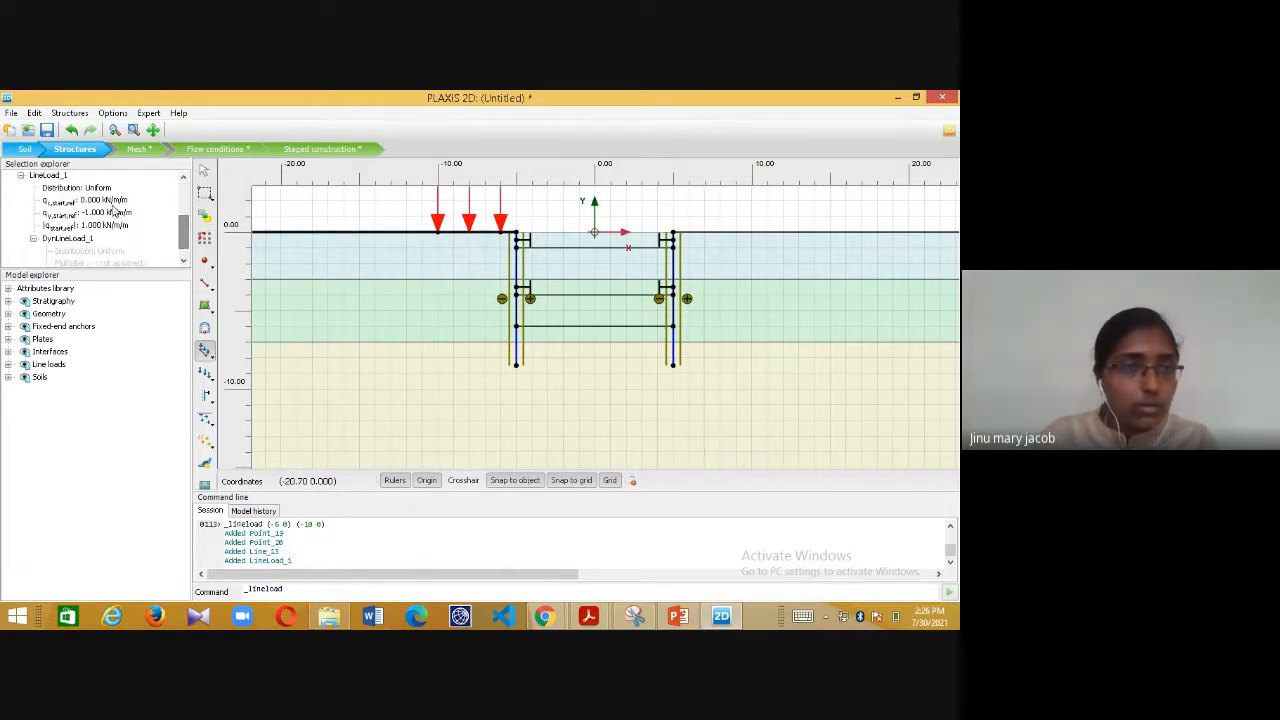
{"action": "left_click", "coordinate": [106, 214]}
{"action": "type", "text": "-20"}
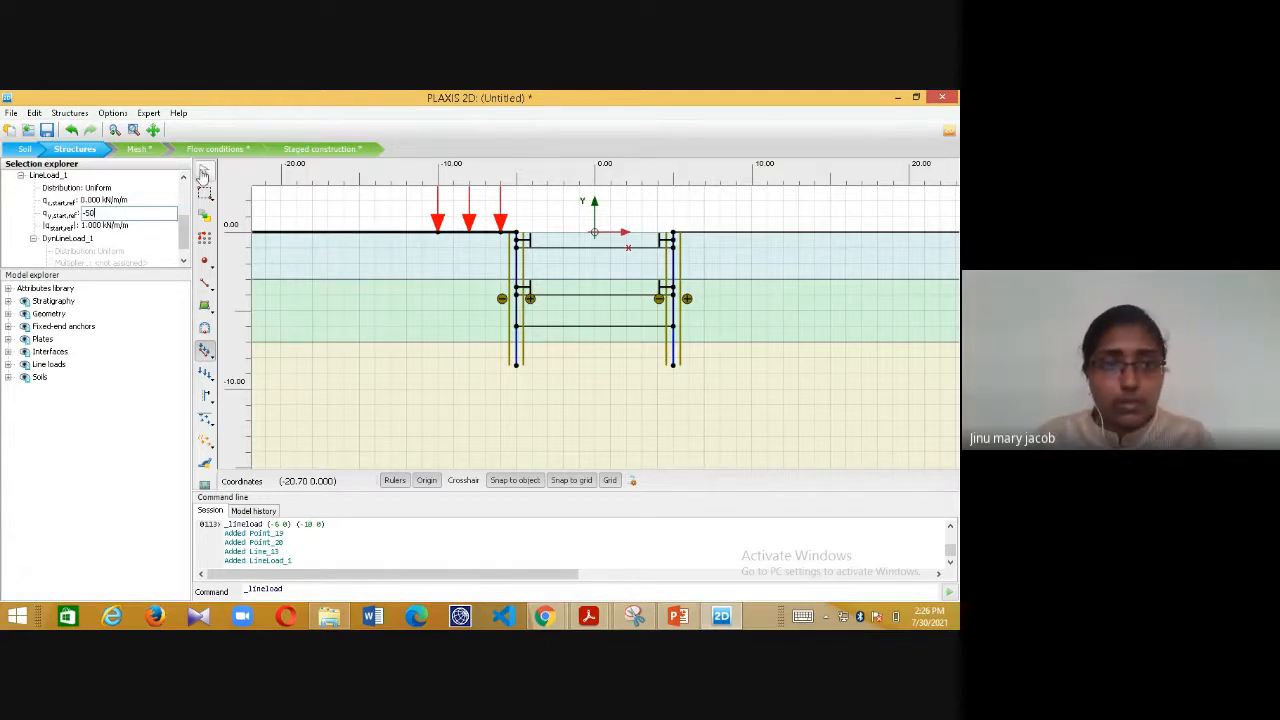
{"action": "key", "text": "Return"}
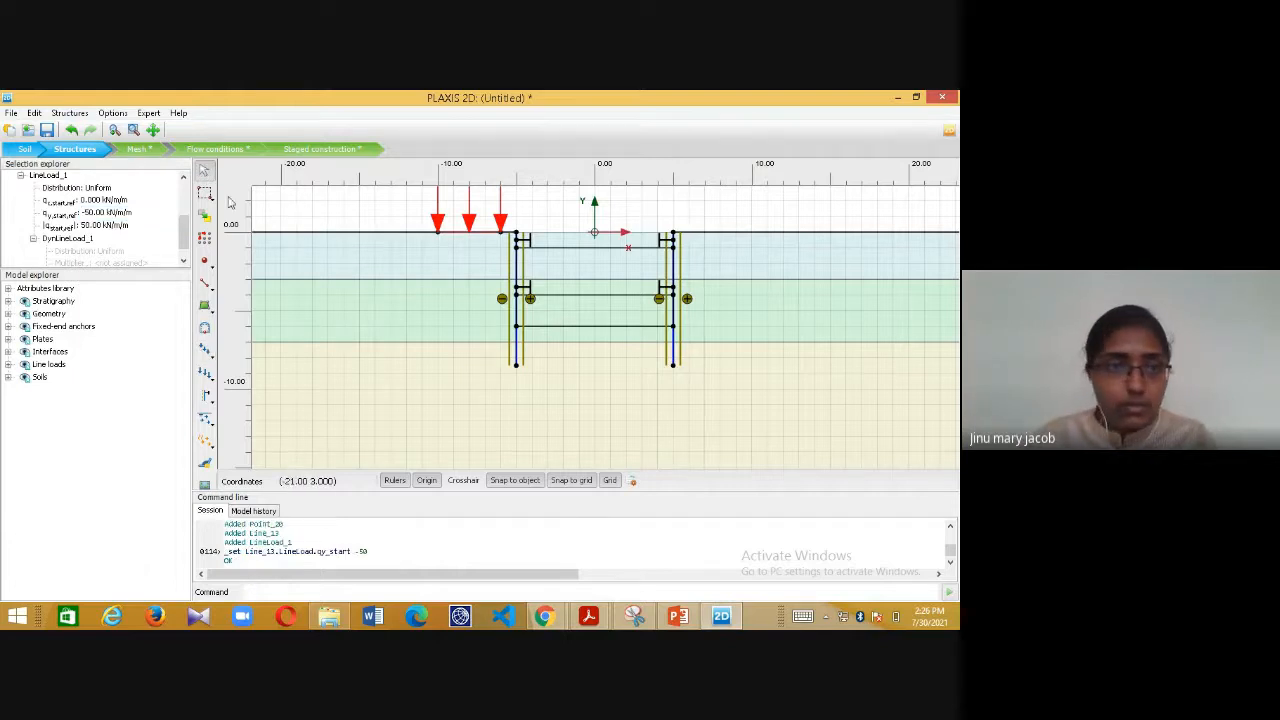
- Add a line load on the ground surface from x = 6 to 10 m and set its qy,start,ref to -20 kN/m/m
{"action": "left_click", "coordinate": [205, 350]}
{"action": "left_click", "coordinate": [243, 373]}
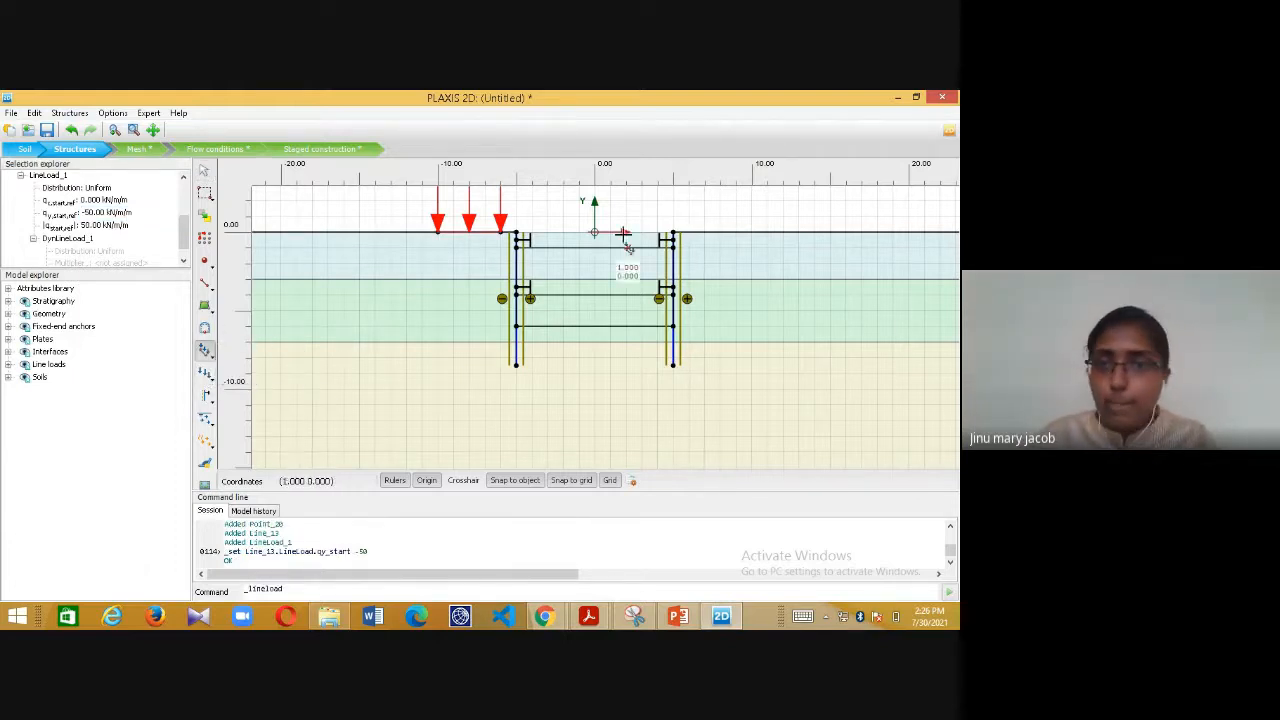
{"action": "left_click", "coordinate": [690, 233]}
{"action": "left_click", "coordinate": [751, 233]}
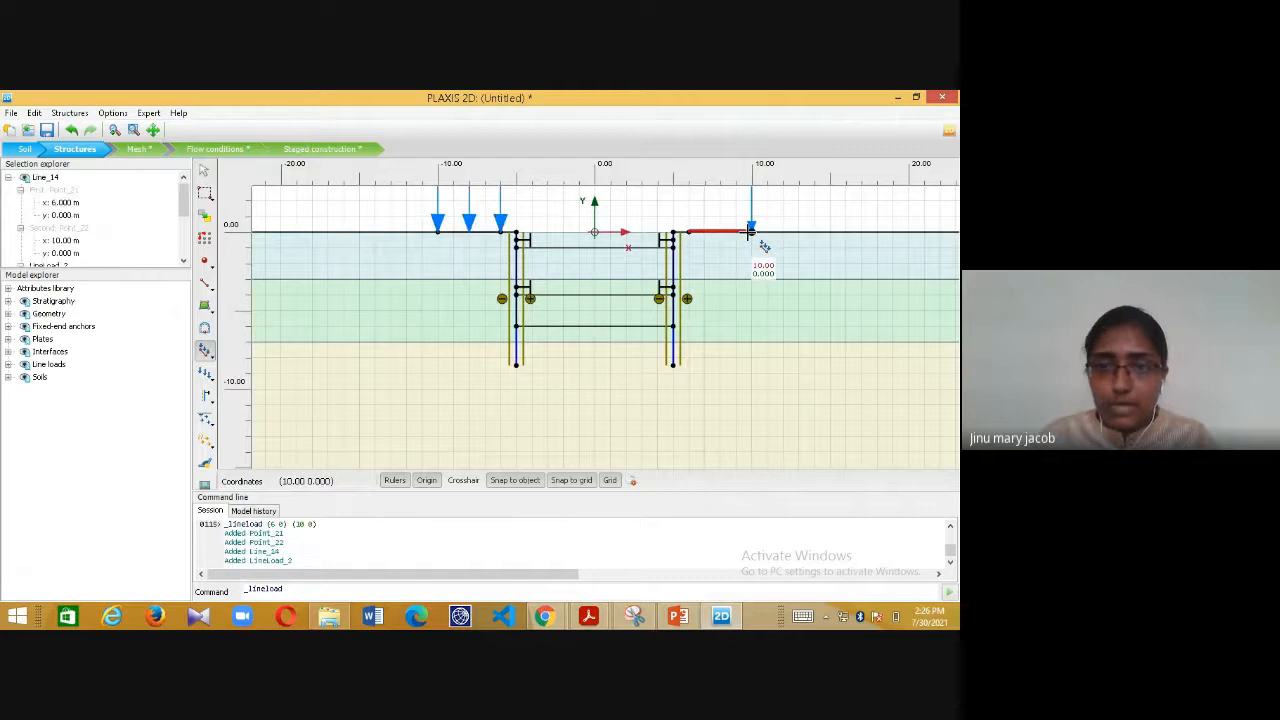
{"action": "left_click", "coordinate": [68, 203]}
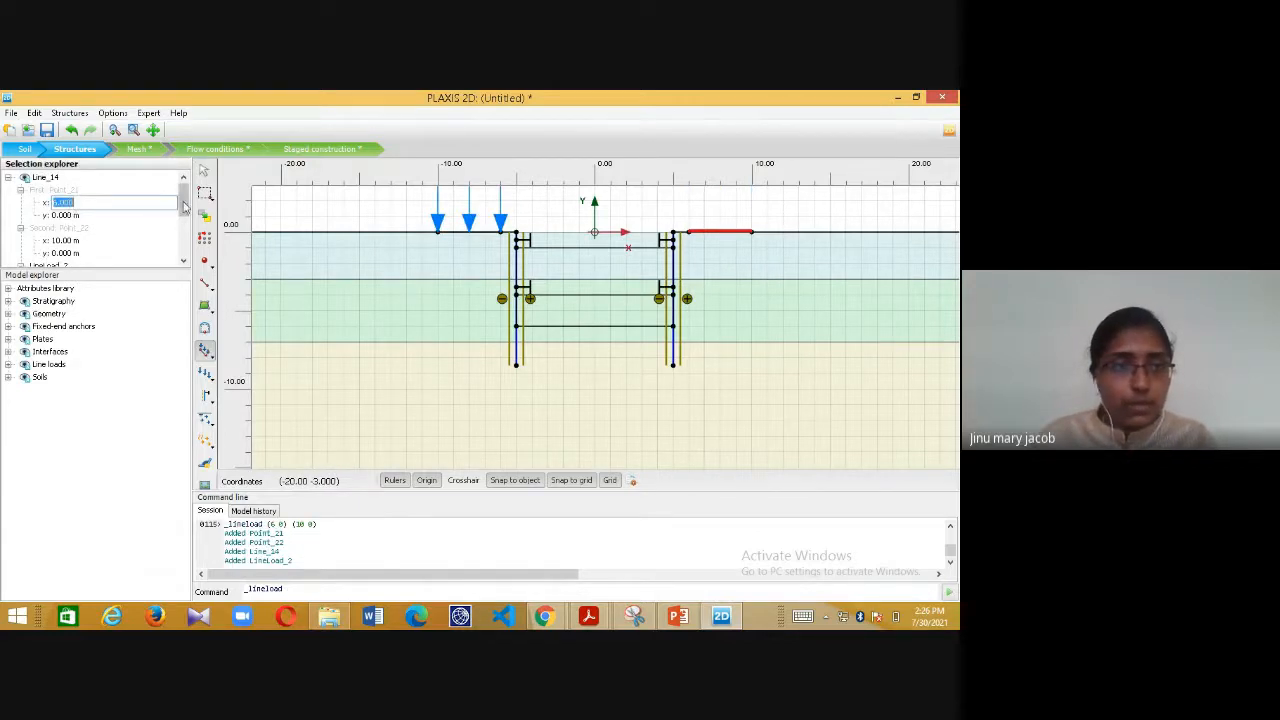
{"action": "left_click_drag", "start_coordinate": [183, 197], "coordinate": [183, 226]}
{"action": "left_click", "coordinate": [100, 230]}
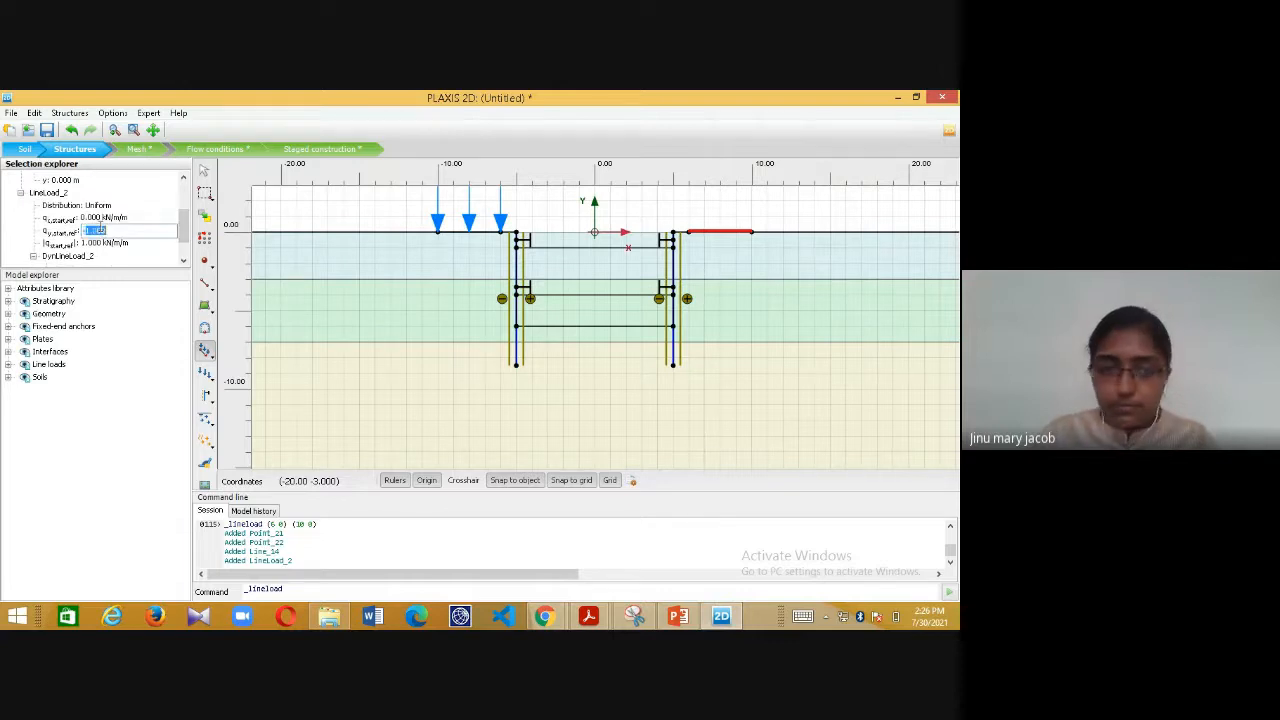
{"action": "type", "text": "-20"}
{"action": "left_click", "coordinate": [281, 216]}
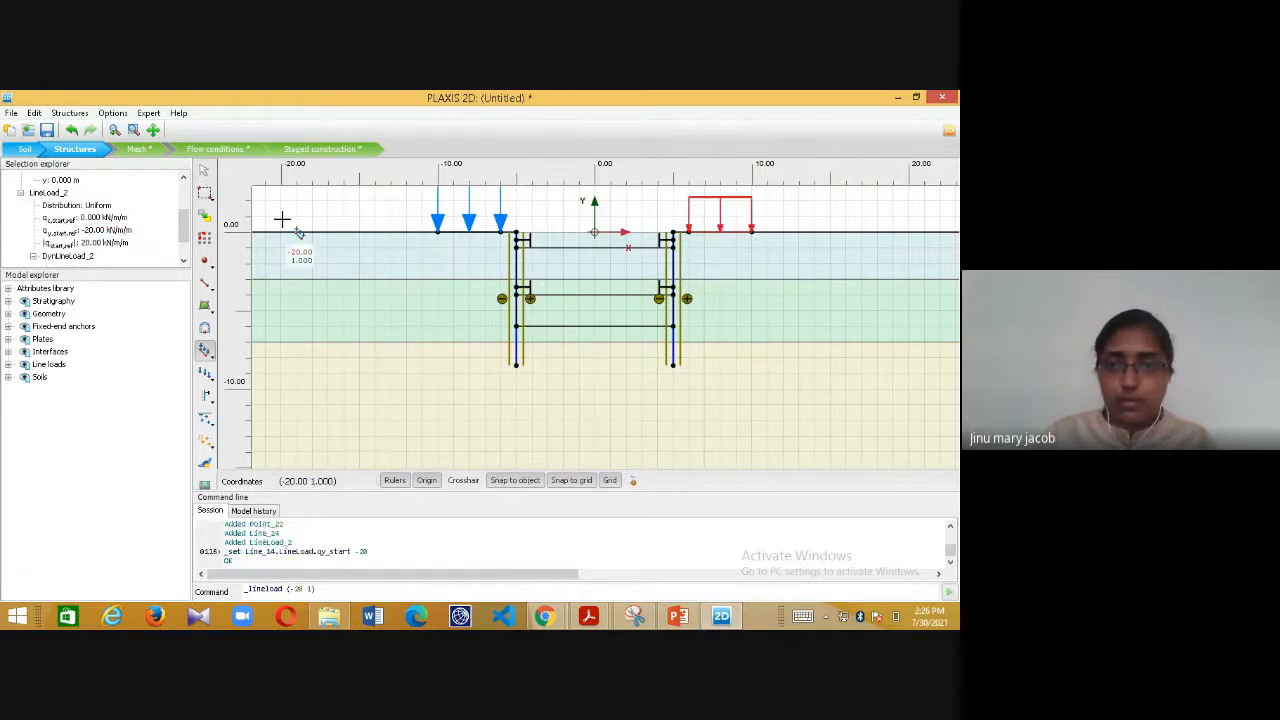
{"action": "scroll", "coordinate": [350, 230], "scroll_direction": "down", "scroll_amount": 1}
{"action": "key", "text": "Escape"}
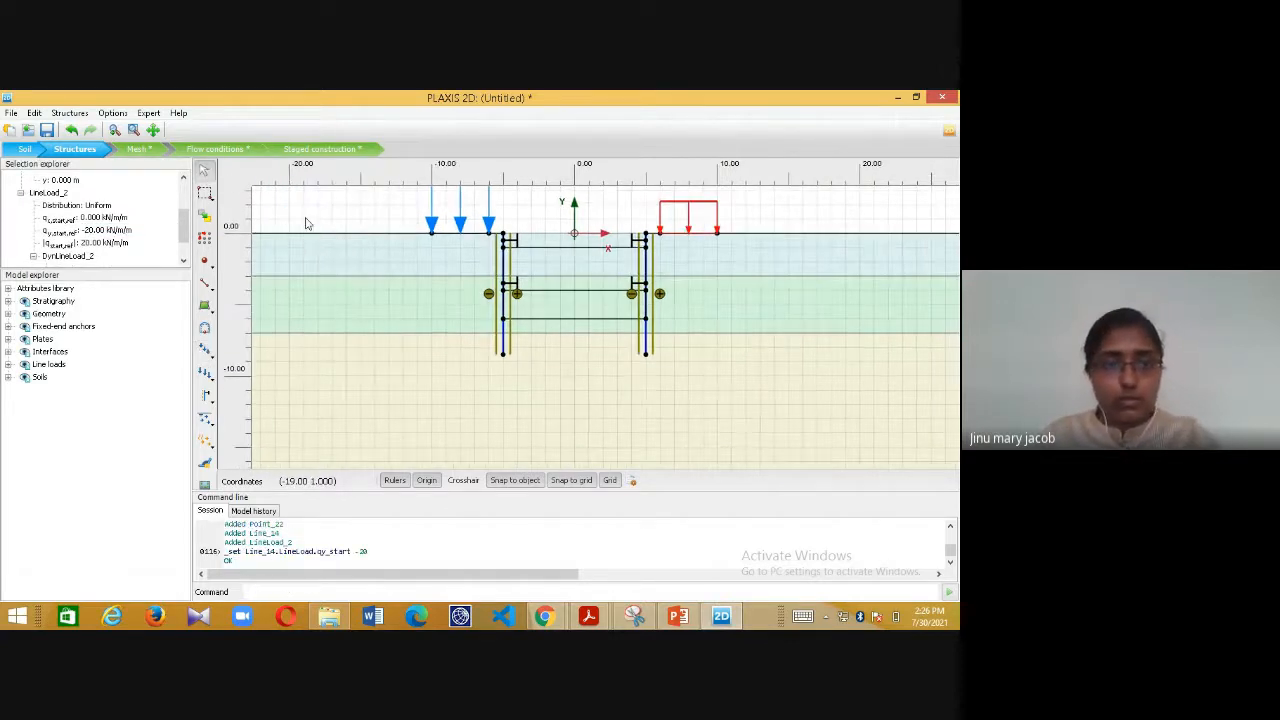
{"action": "scroll", "coordinate": [364, 232], "scroll_direction": "down", "scroll_amount": 3}
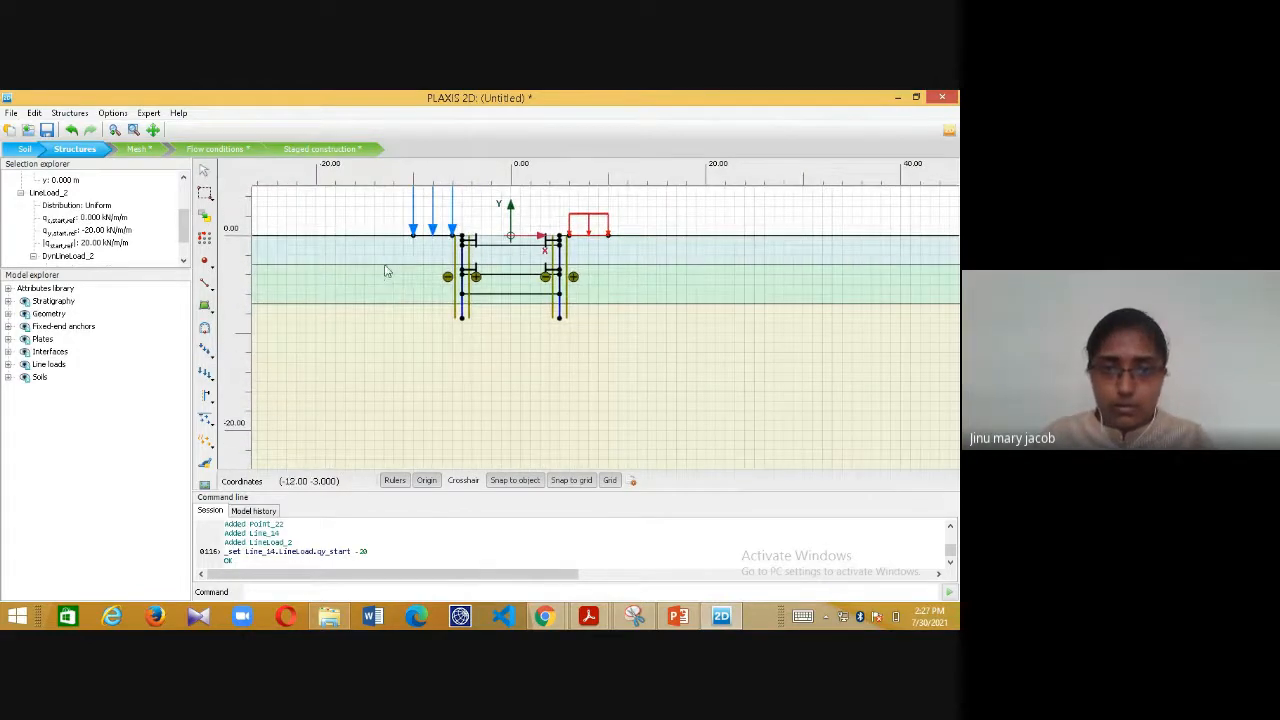
{"action": "left_click_drag", "start_coordinate": [386, 269], "coordinate": [407, 322]}
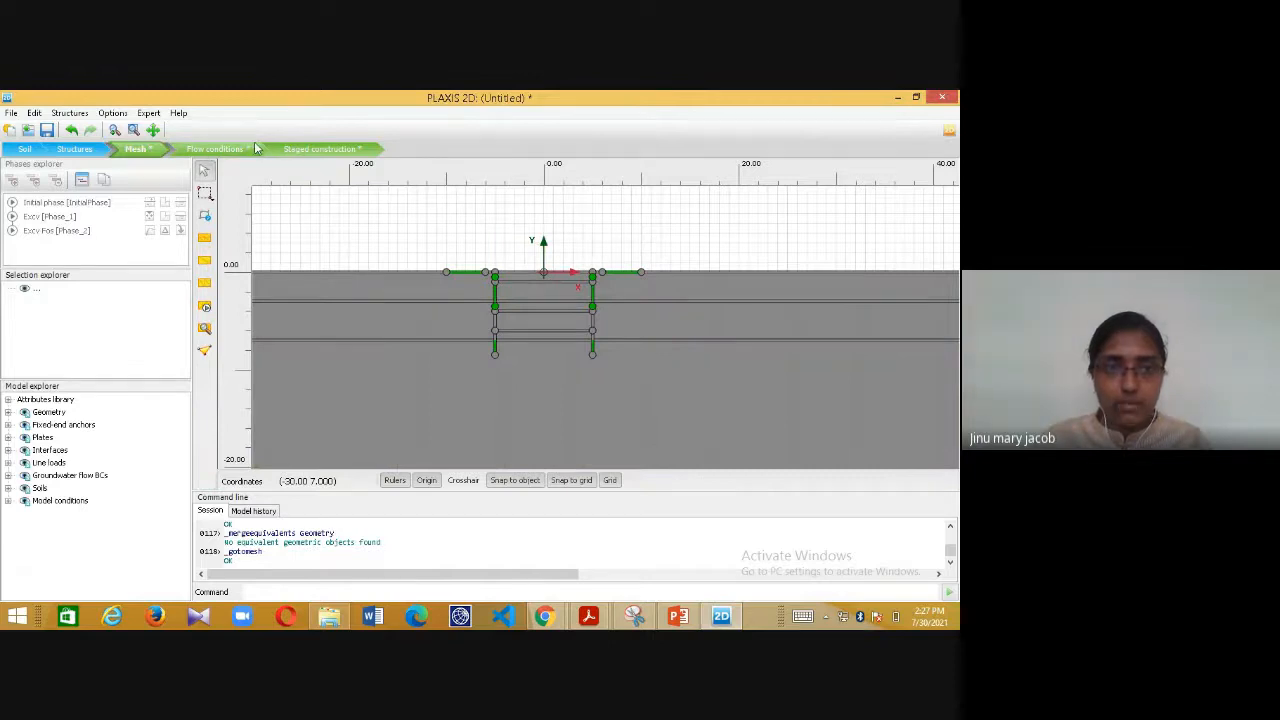
- Generate the mesh with Fine element distribution and enhanced refinements, check the model in Flow conditions mode, and return to Structures mode
{"action": "left_click", "coordinate": [205, 308]}
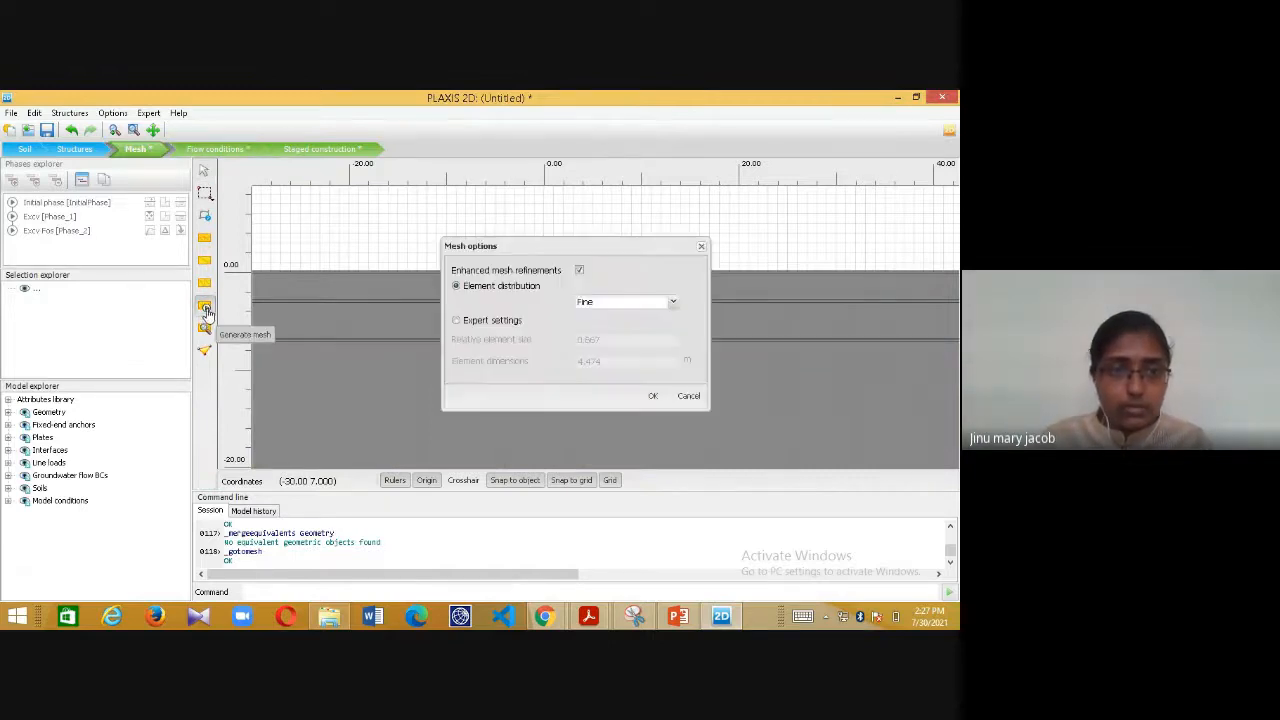
{"action": "left_click", "coordinate": [653, 397]}
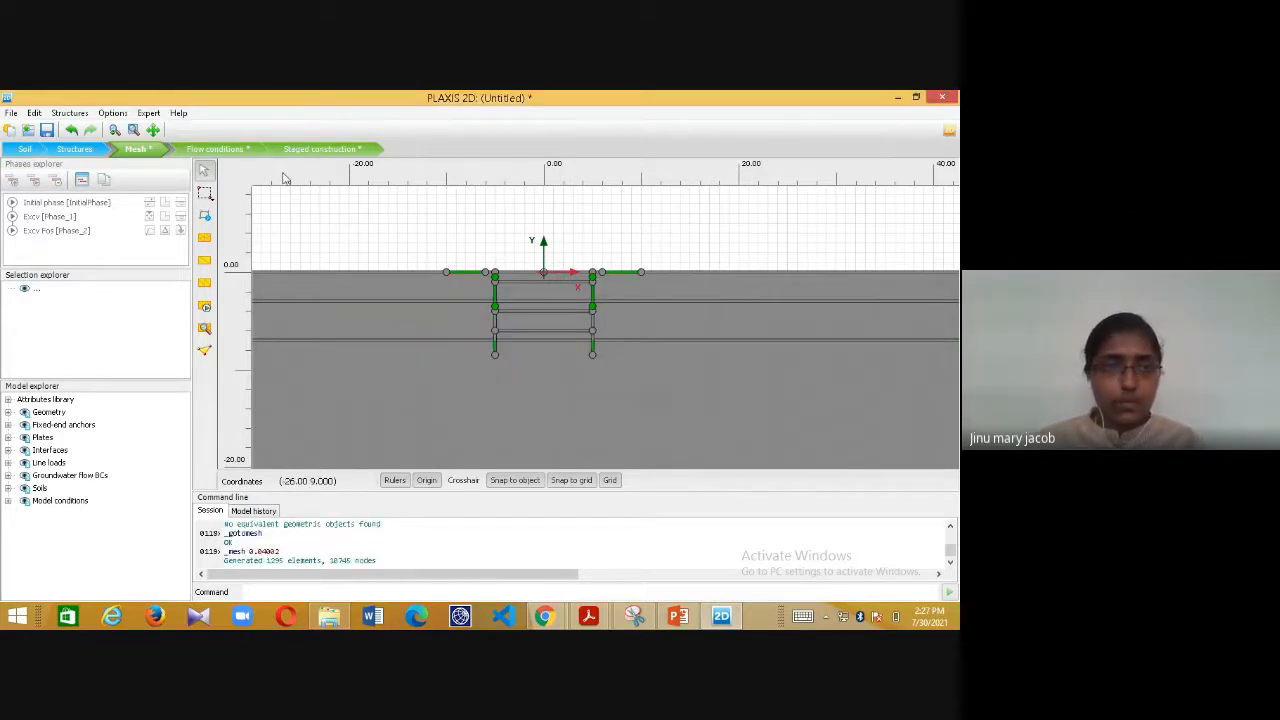
{"action": "left_click", "coordinate": [214, 149]}
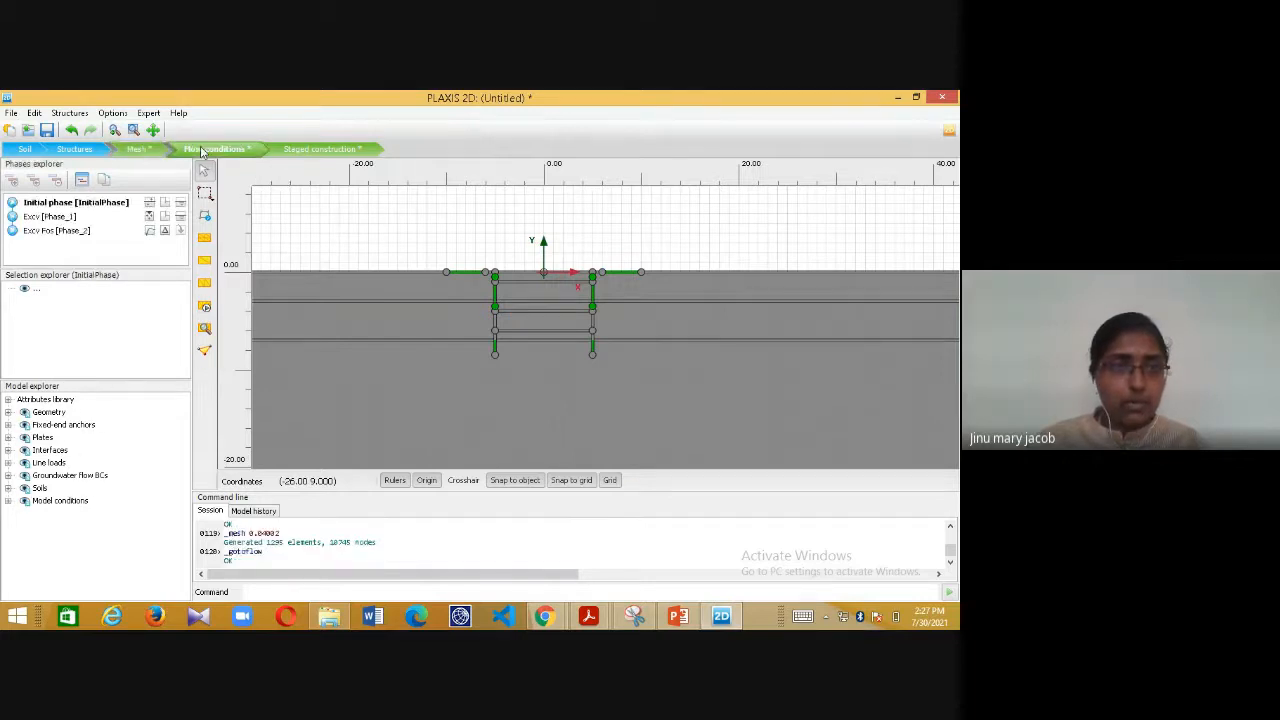
{"action": "left_click", "coordinate": [136, 149]}
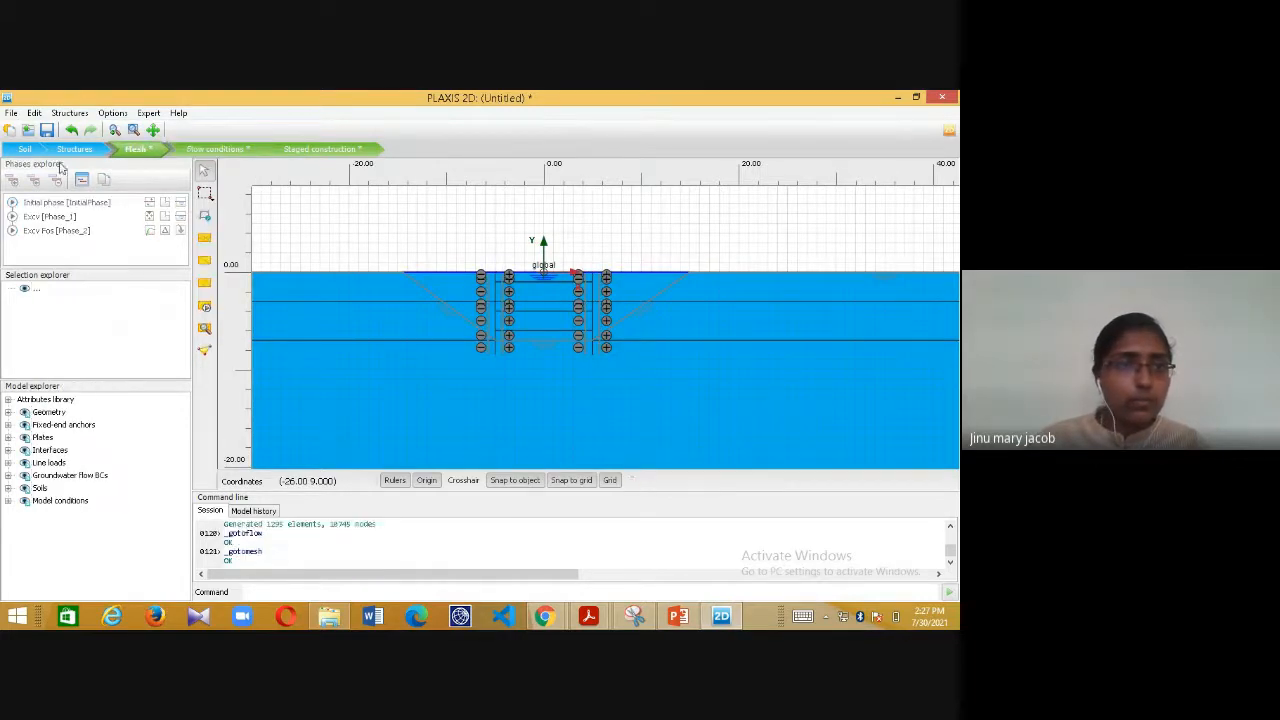
{"action": "left_click", "coordinate": [72, 152]}
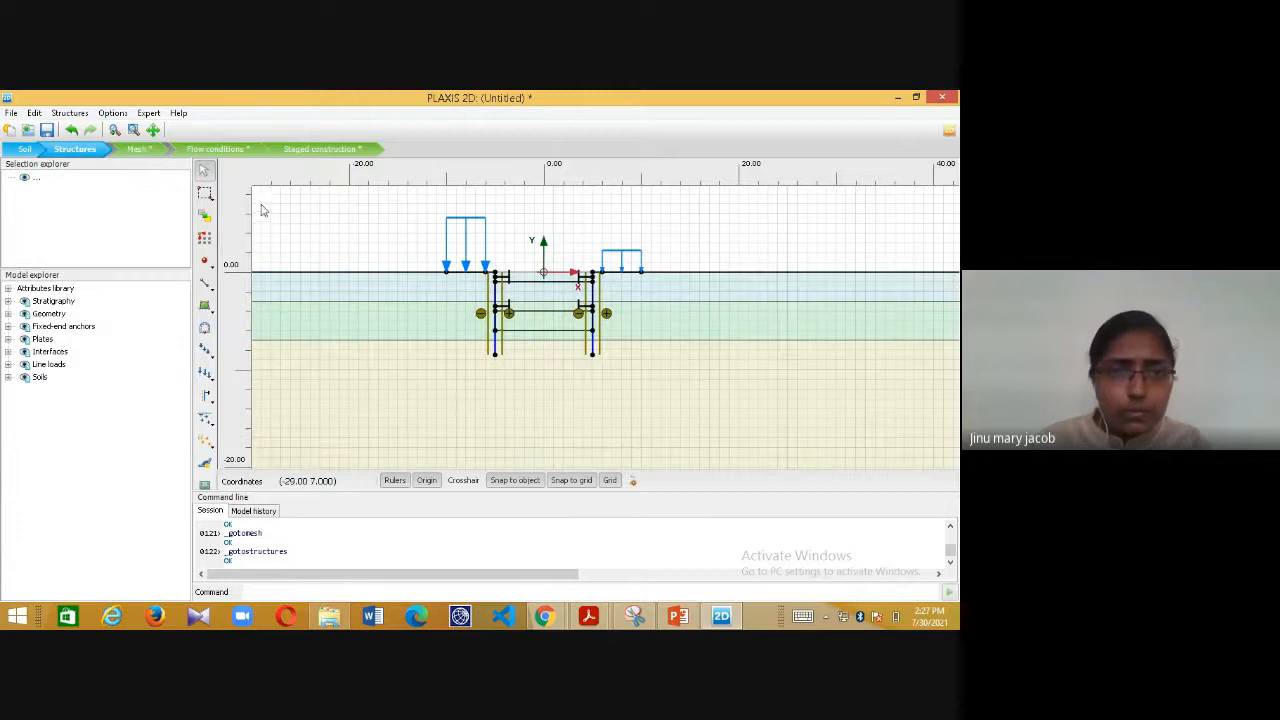
- Save the project as "deep excv" in the JINU-PPT folder on the Desktop
{"action": "left_click", "coordinate": [10, 115]}
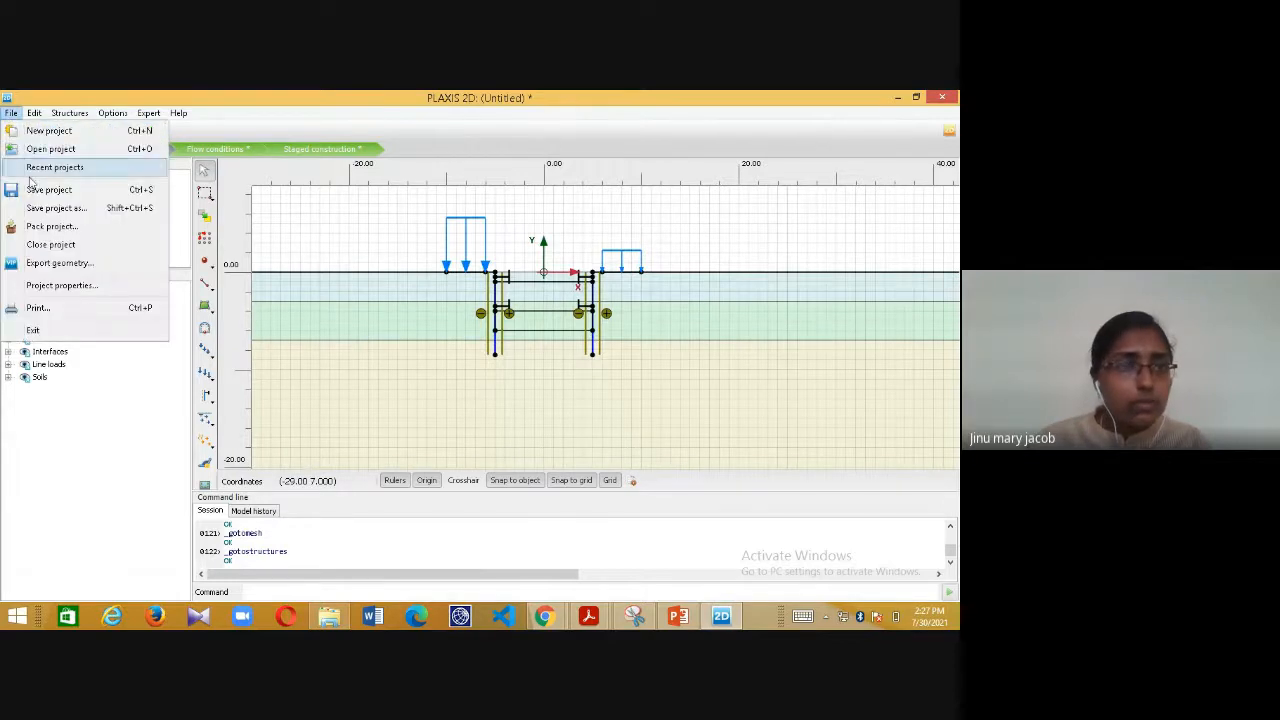
{"action": "left_click", "coordinate": [222, 282]}
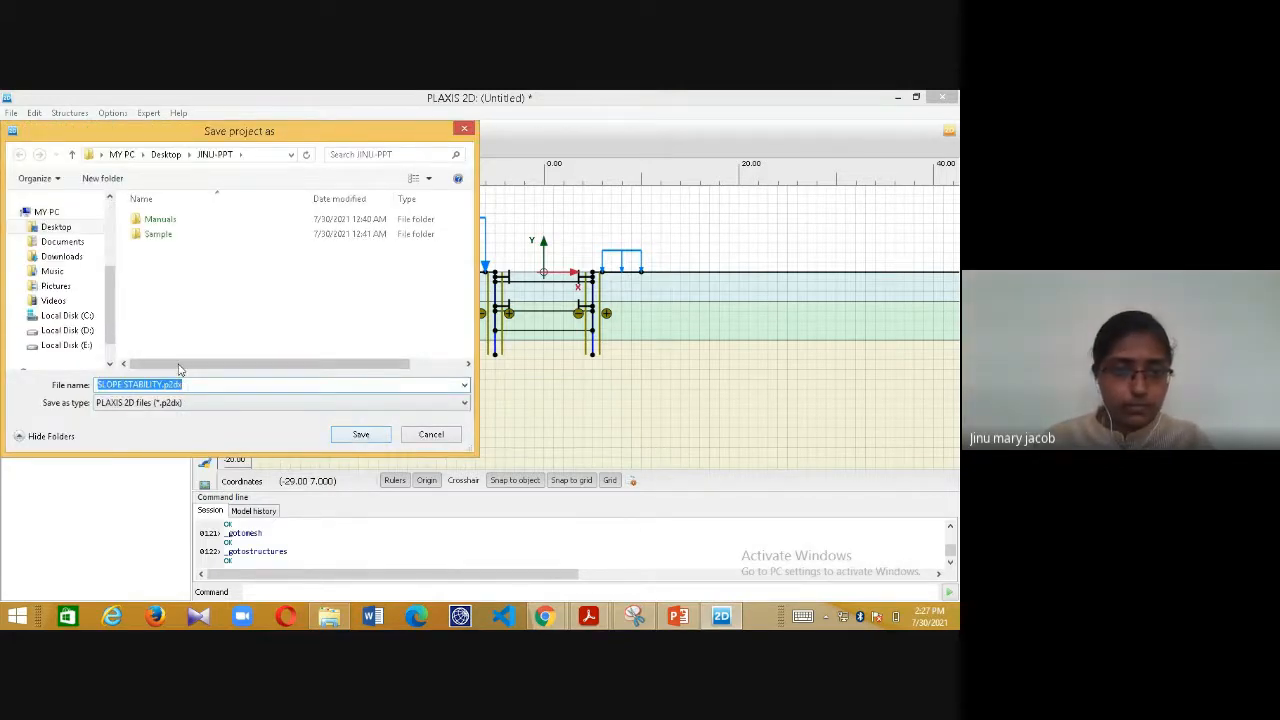
{"action": "type", "text": "deep excv"}
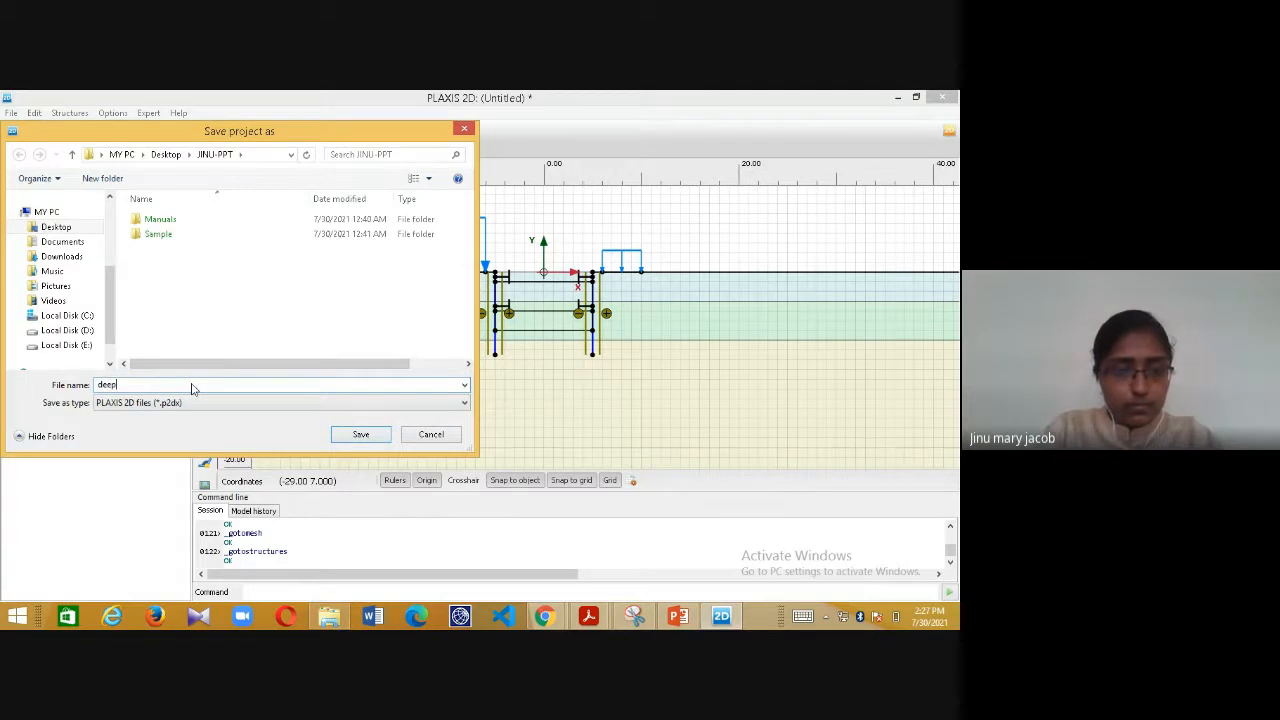
{"action": "left_click", "coordinate": [342, 437]}
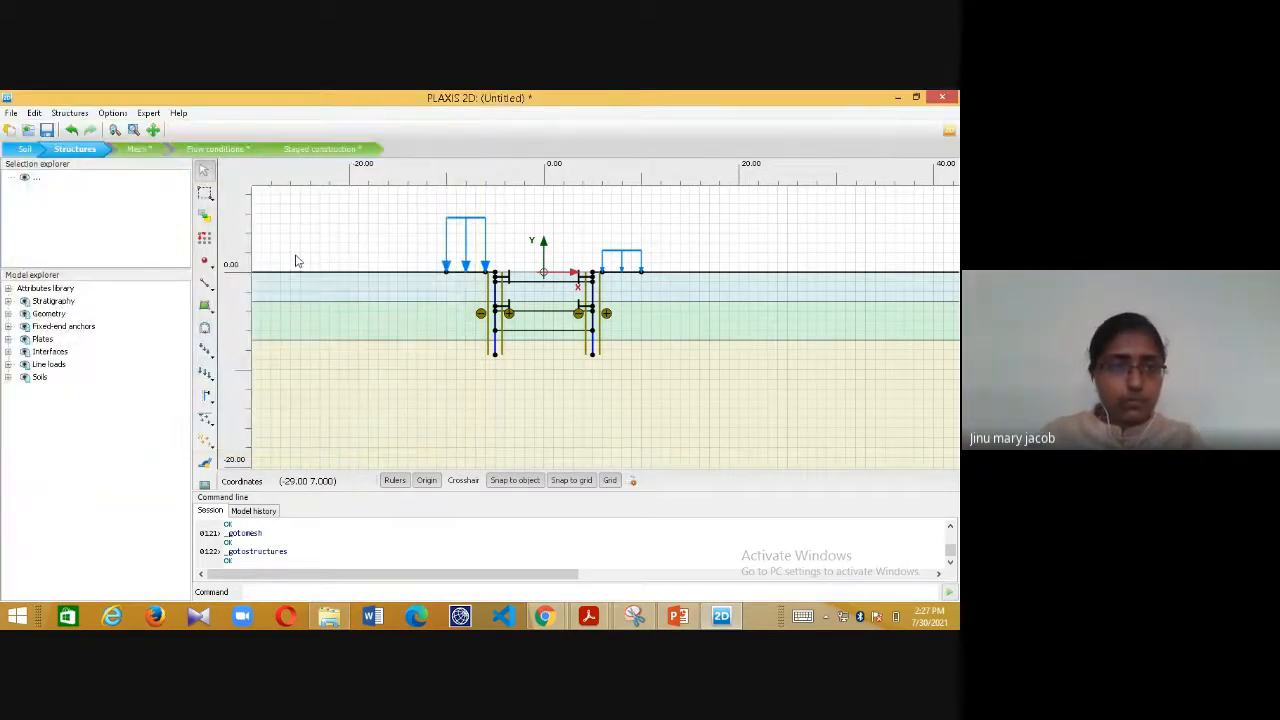
- Regenerate the mesh of the saved model and switch to Flow conditions mode
{"action": "left_click", "coordinate": [137, 149]}
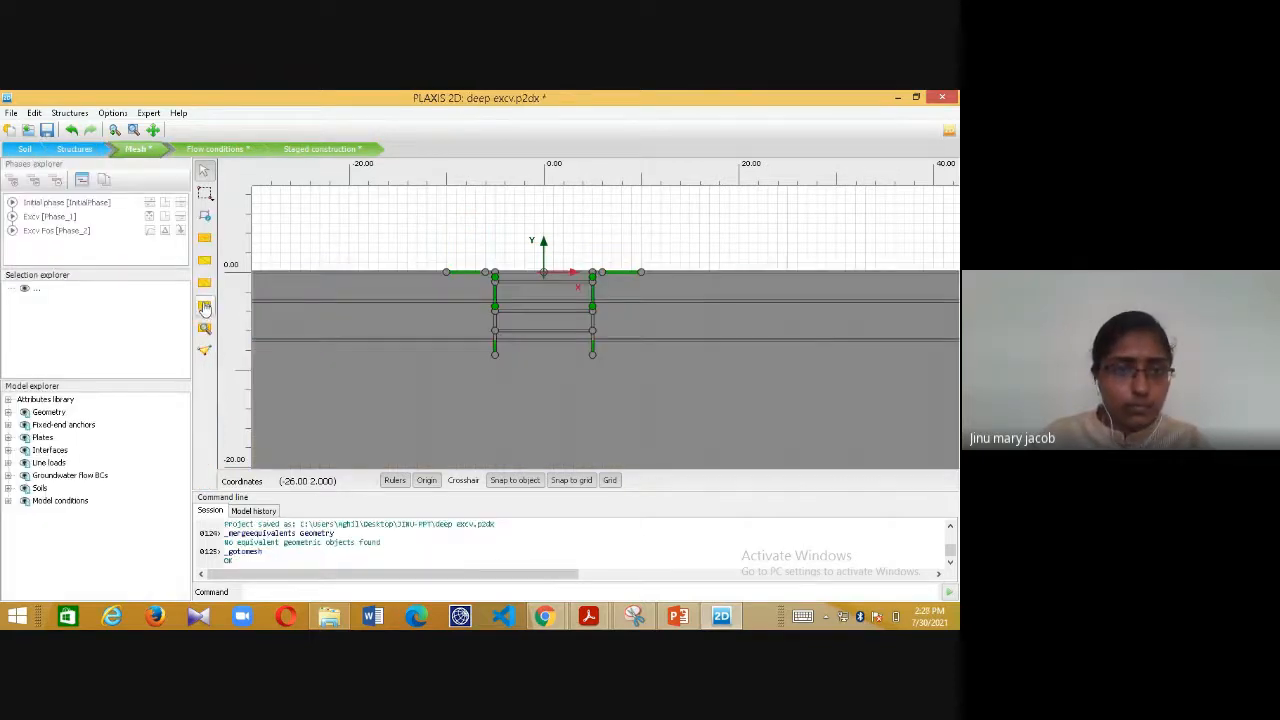
{"action": "left_click", "coordinate": [205, 306]}
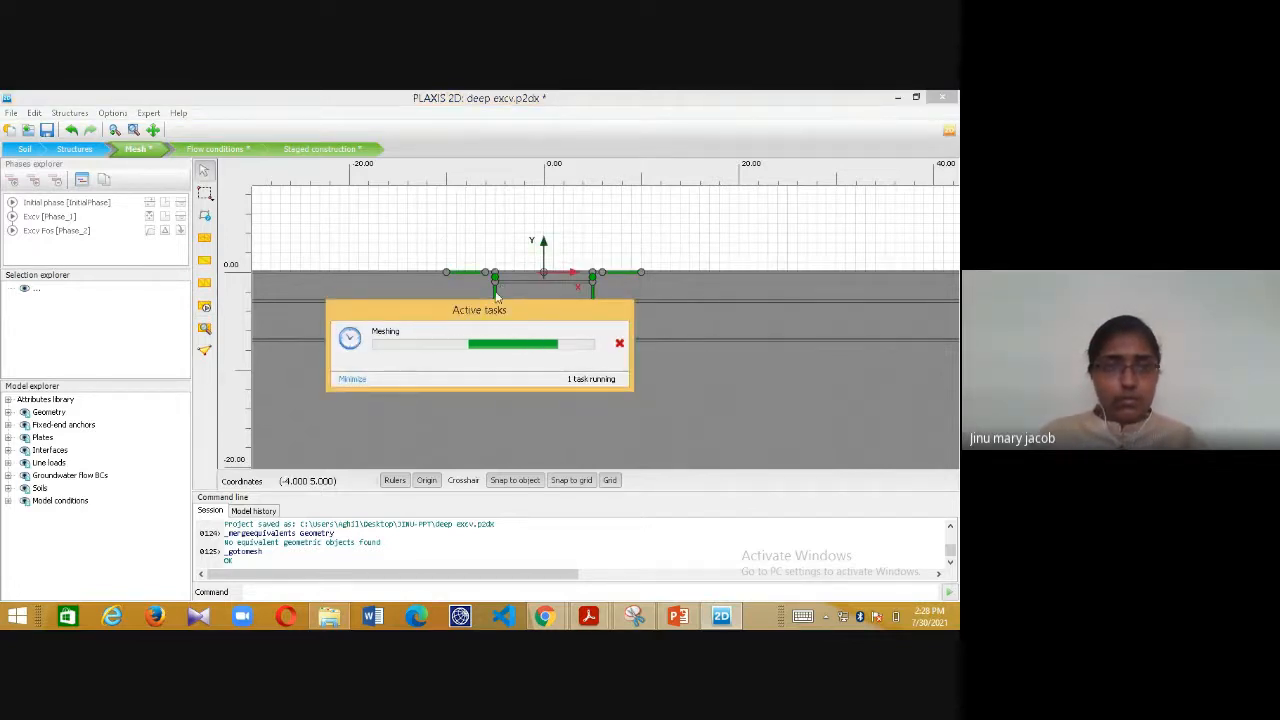
{"action": "left_click", "coordinate": [212, 148]}
- Delete the old phases Excv [Phase_1] and Excv Fos [Phase_2], and add a new phase following the initial phase
{"action": "left_click", "coordinate": [64, 218]}
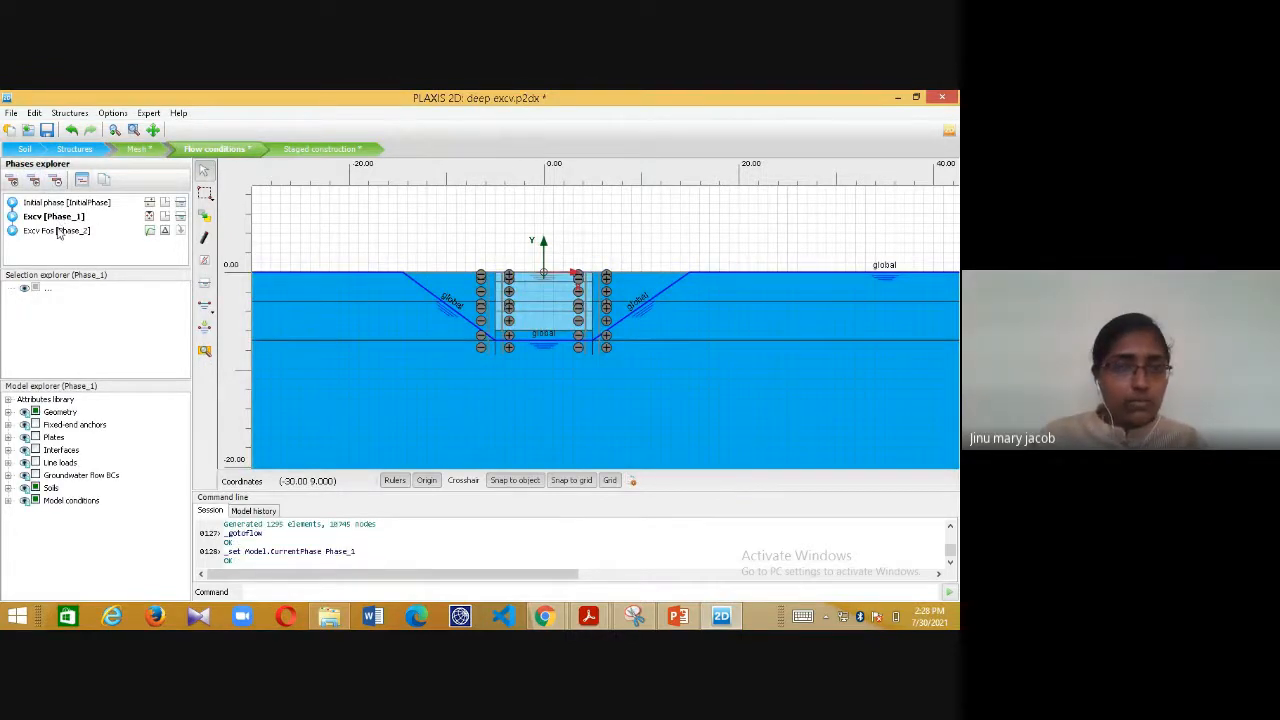
{"action": "left_click", "coordinate": [55, 180]}
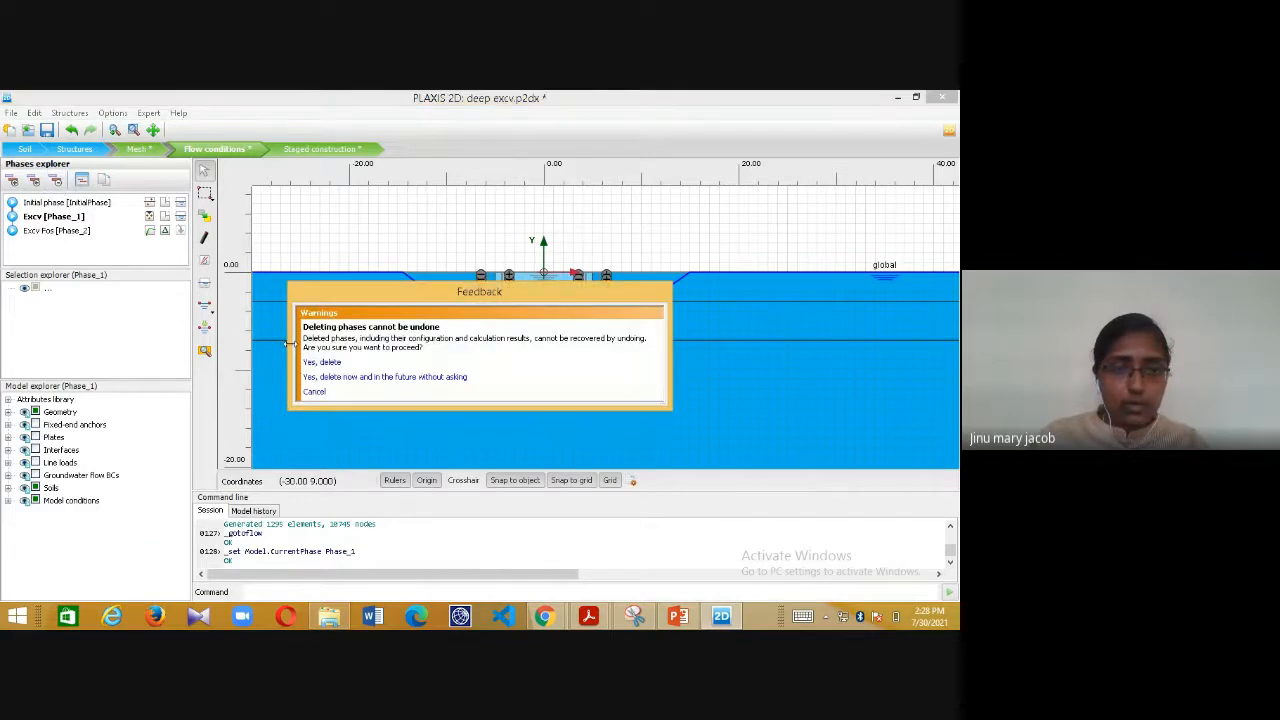
{"action": "left_click", "coordinate": [321, 378]}
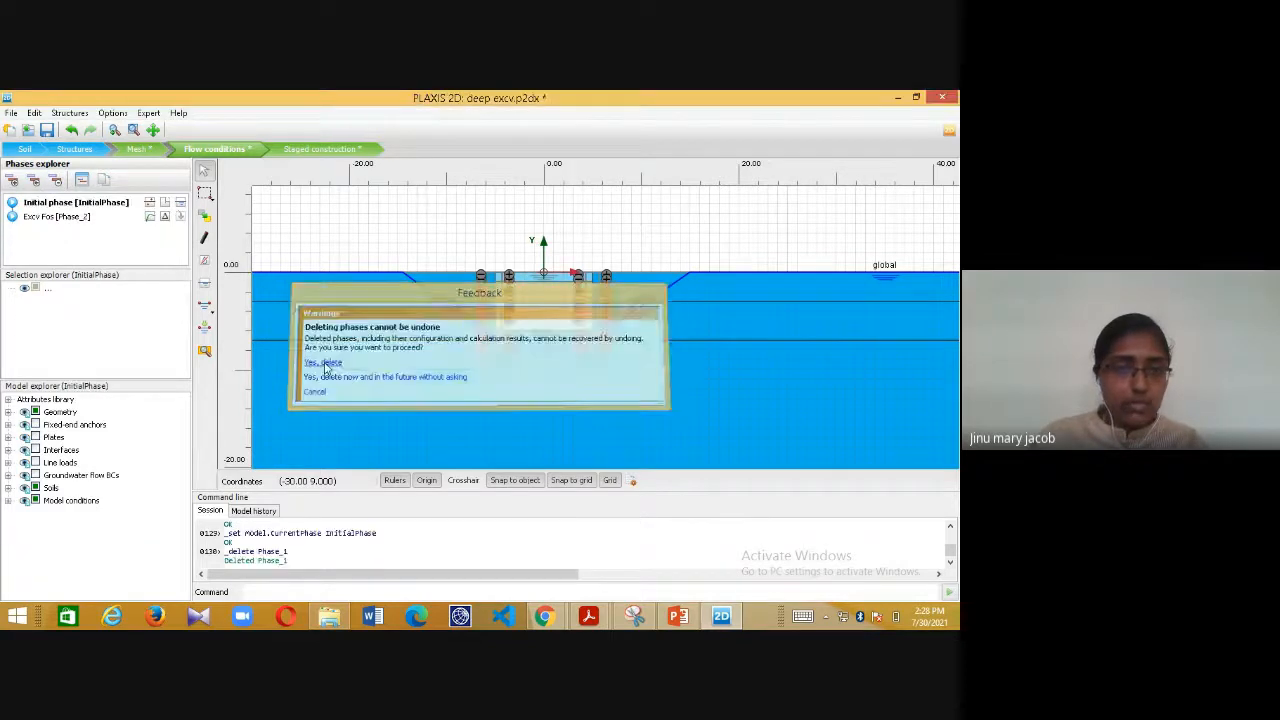
{"action": "left_click", "coordinate": [56, 180]}
{"action": "left_click", "coordinate": [321, 374]}
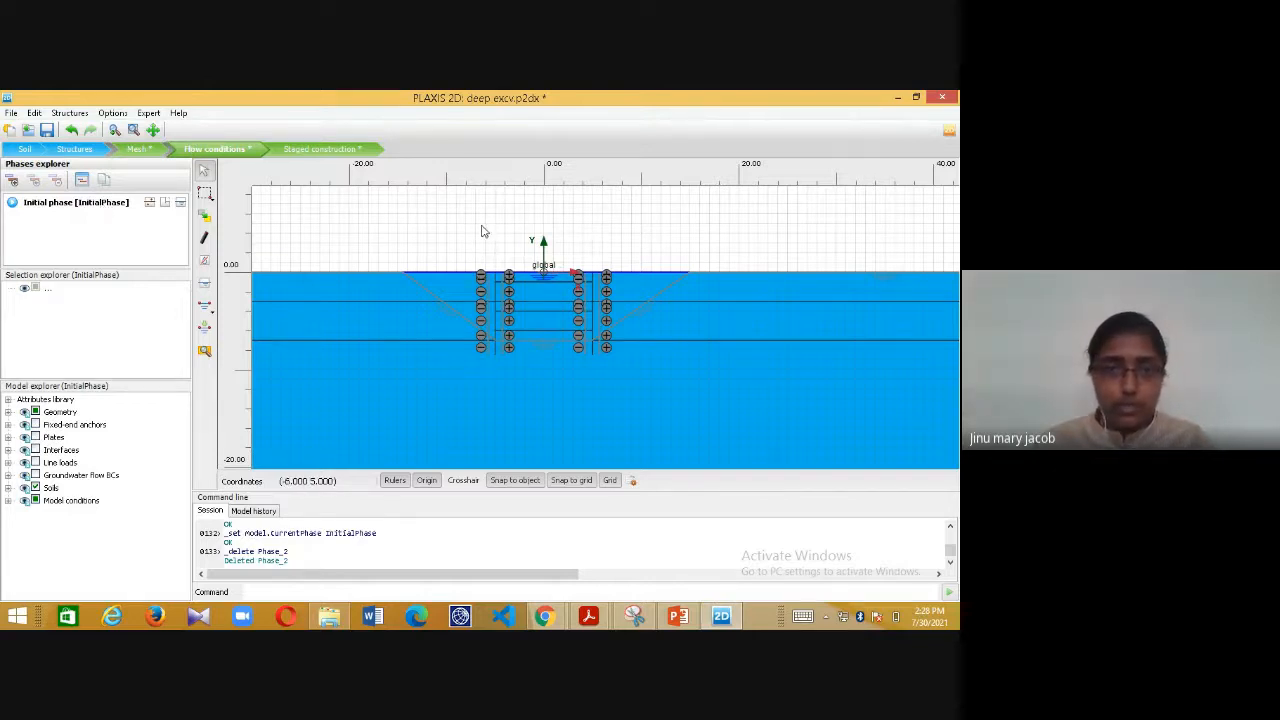
{"action": "scroll", "coordinate": [508, 214], "scroll_direction": "down", "scroll_amount": 1}
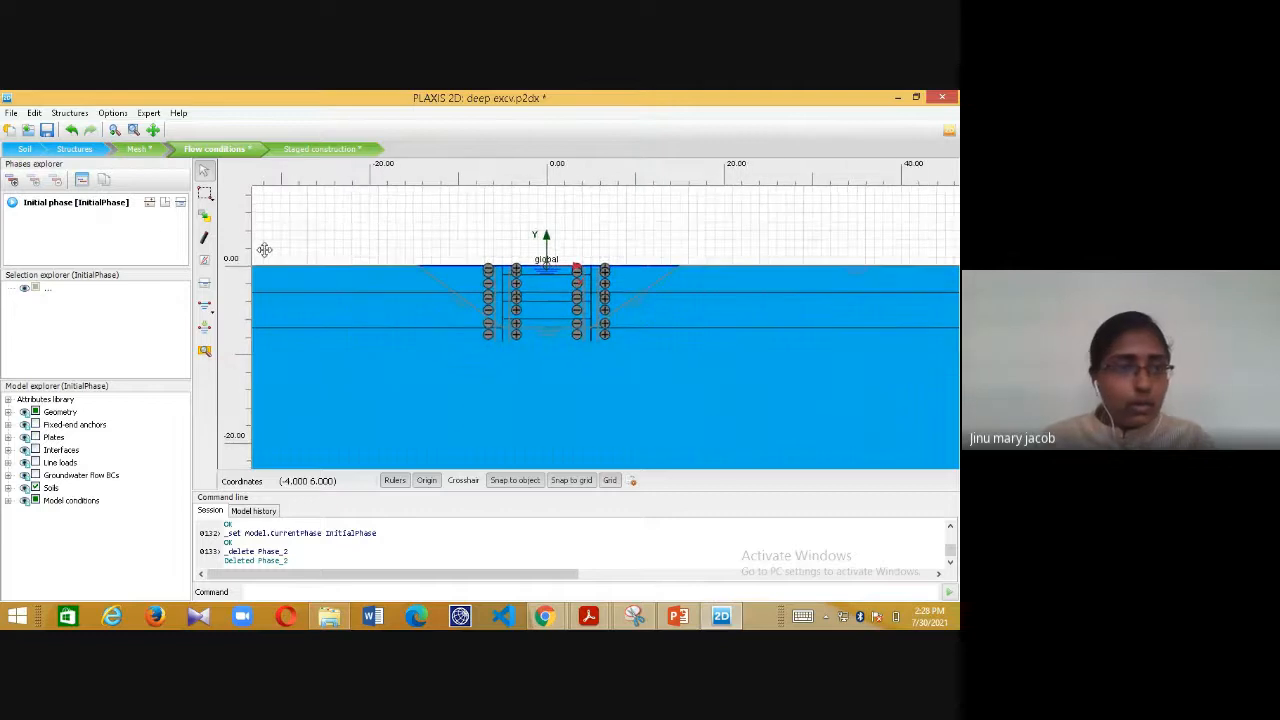
{"action": "left_click", "coordinate": [12, 180]}
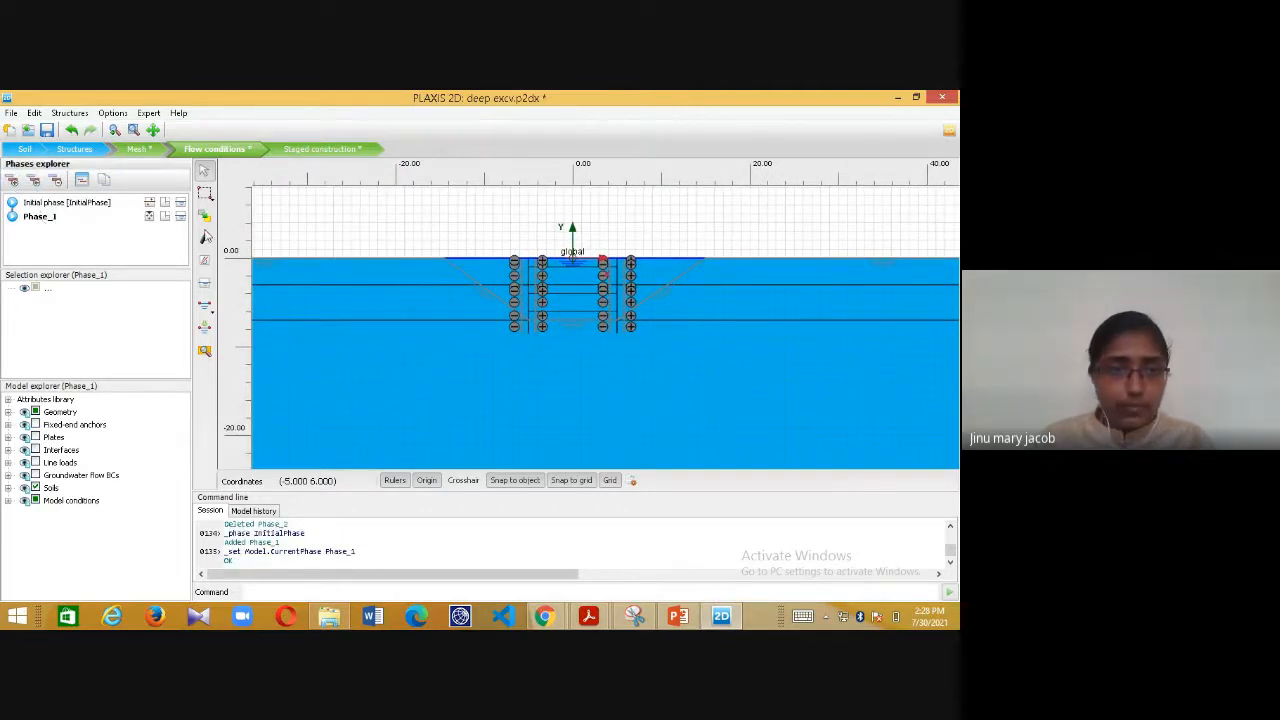
- In the initial phase, delete the old user water level that slopes down on both sides of the excavation
{"action": "left_click", "coordinate": [470, 276]}
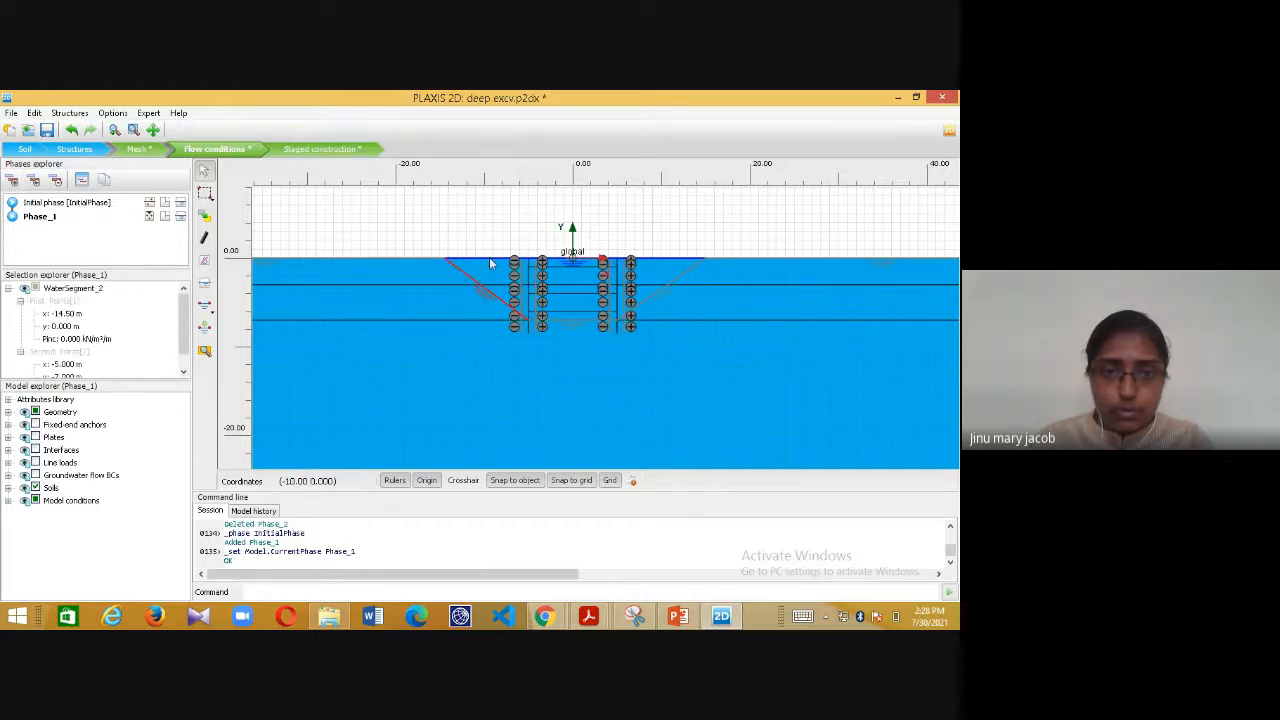
{"action": "left_click", "coordinate": [106, 205]}
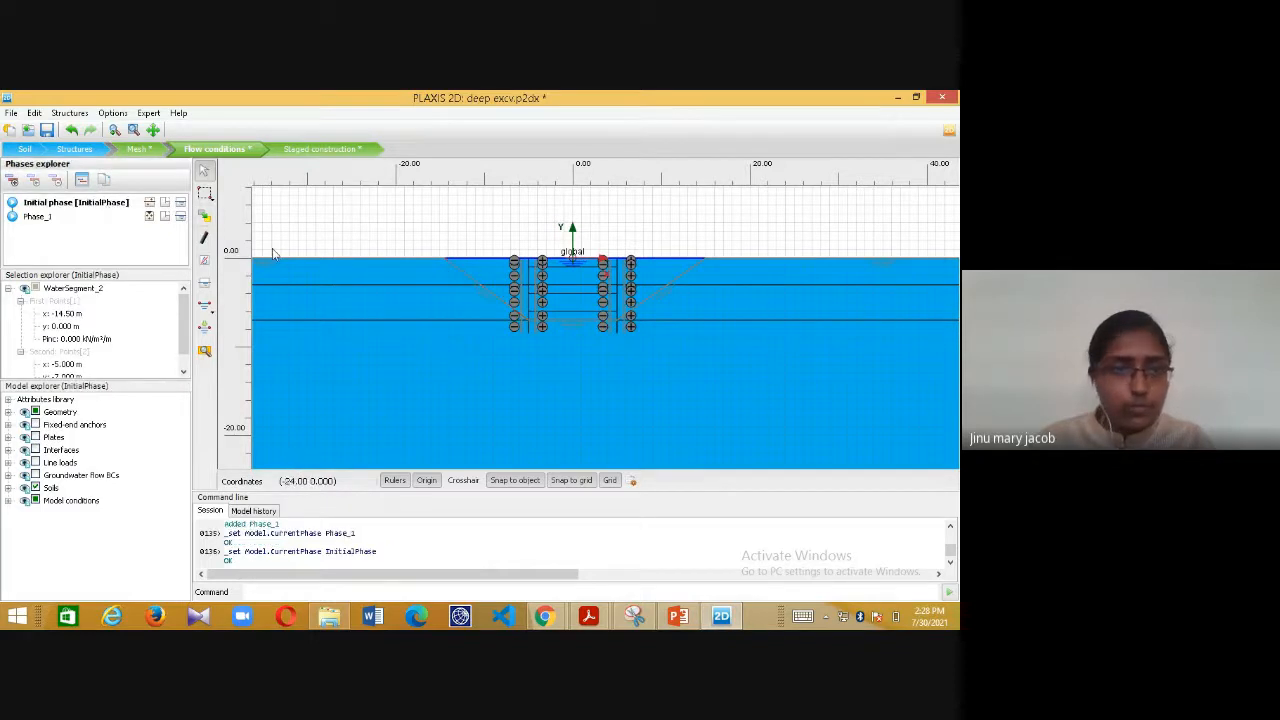
{"action": "left_click", "coordinate": [461, 276]}
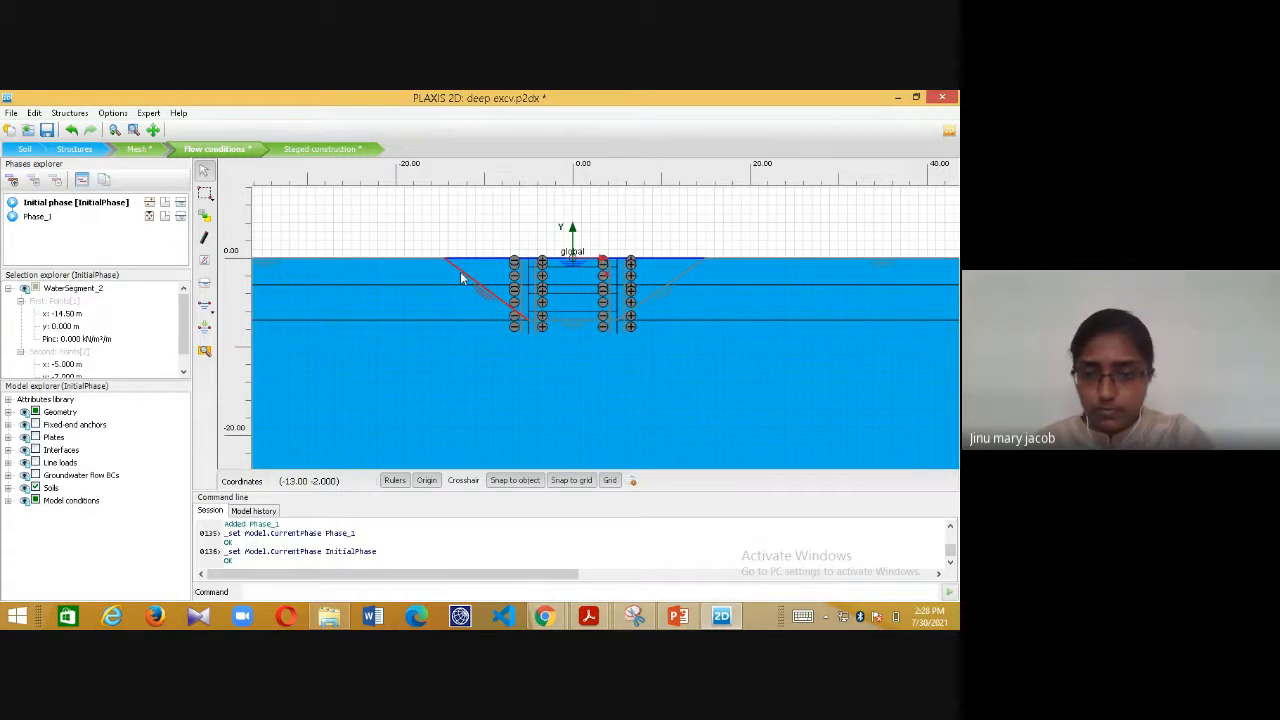
{"action": "key", "text": "Delete"}
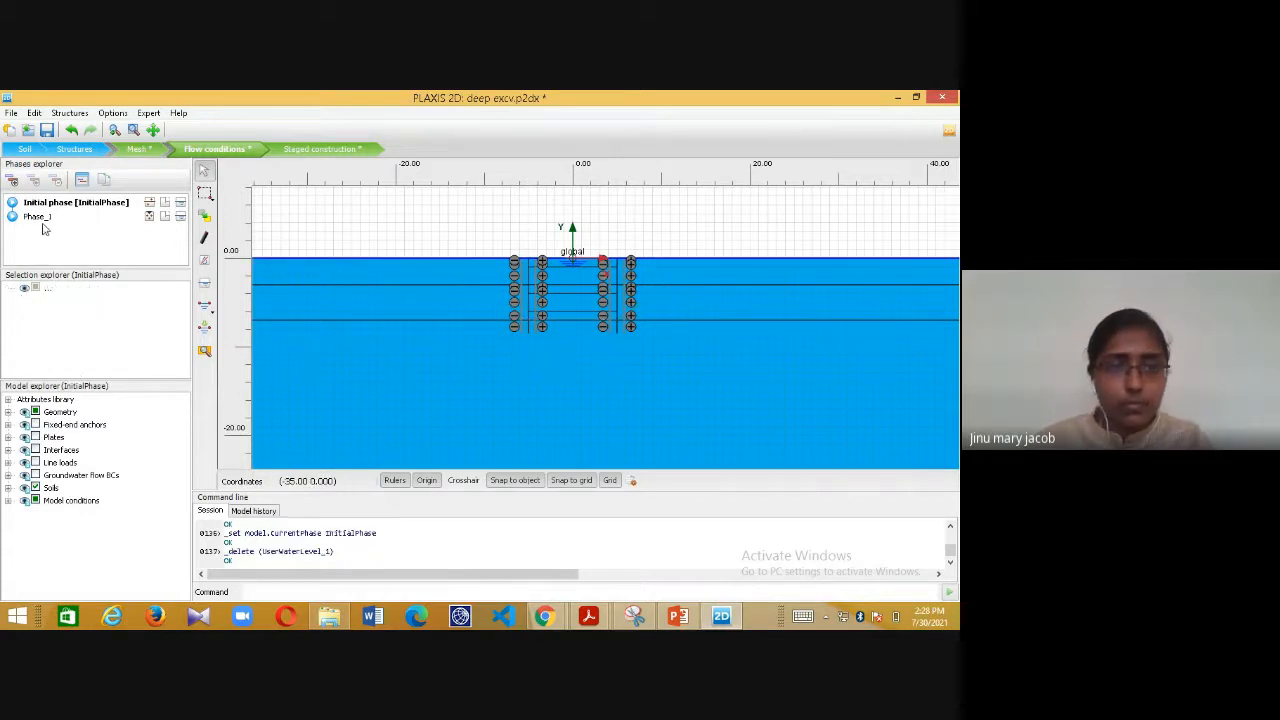
- In Phase_1, create a water level through (-55, 0), (-6, 0), (-5, -6), (5, -6), (6, 0) and (54, 0)
{"action": "left_click", "coordinate": [40, 218]}
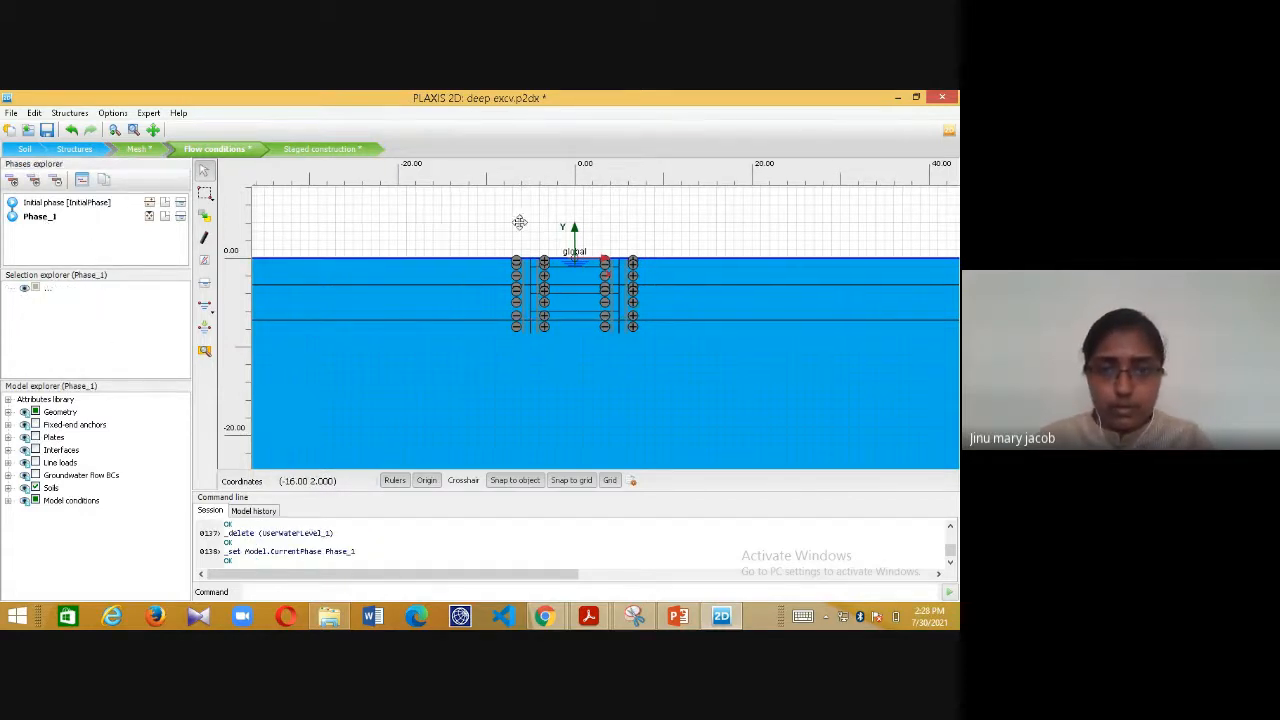
{"action": "scroll", "coordinate": [518, 225], "scroll_direction": "down", "scroll_amount": 3}
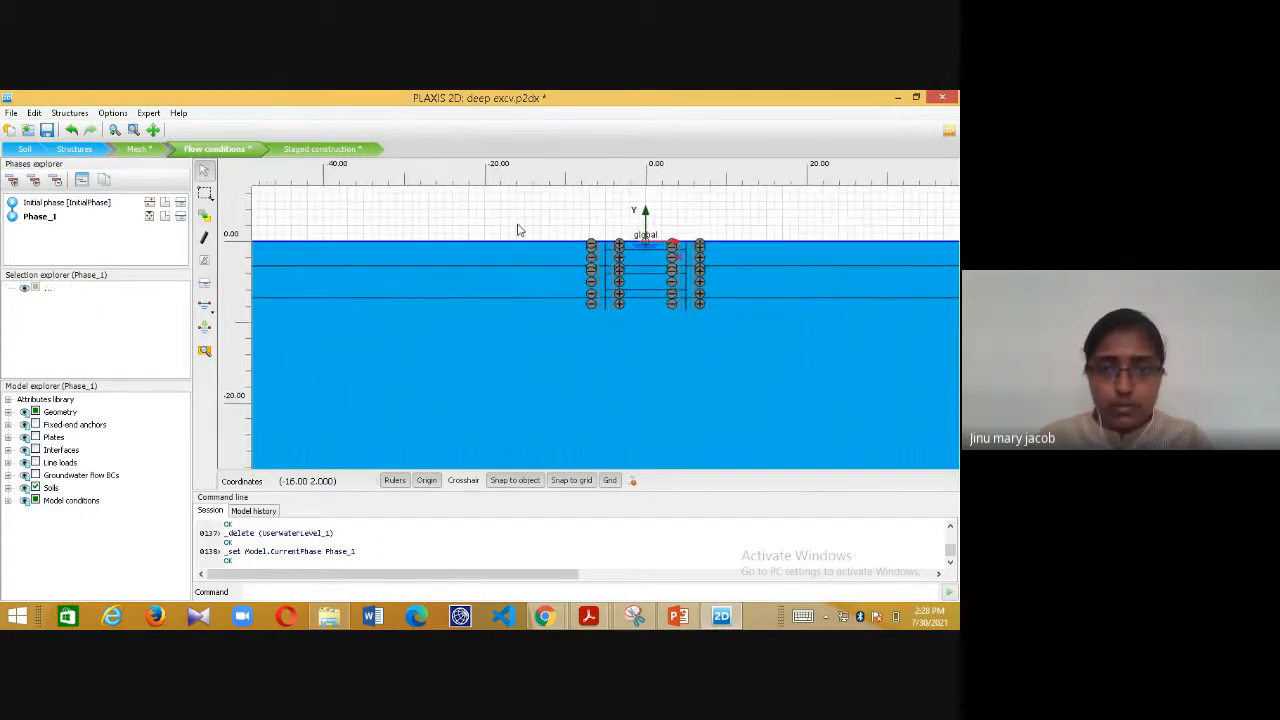
{"action": "left_click", "coordinate": [204, 313]}
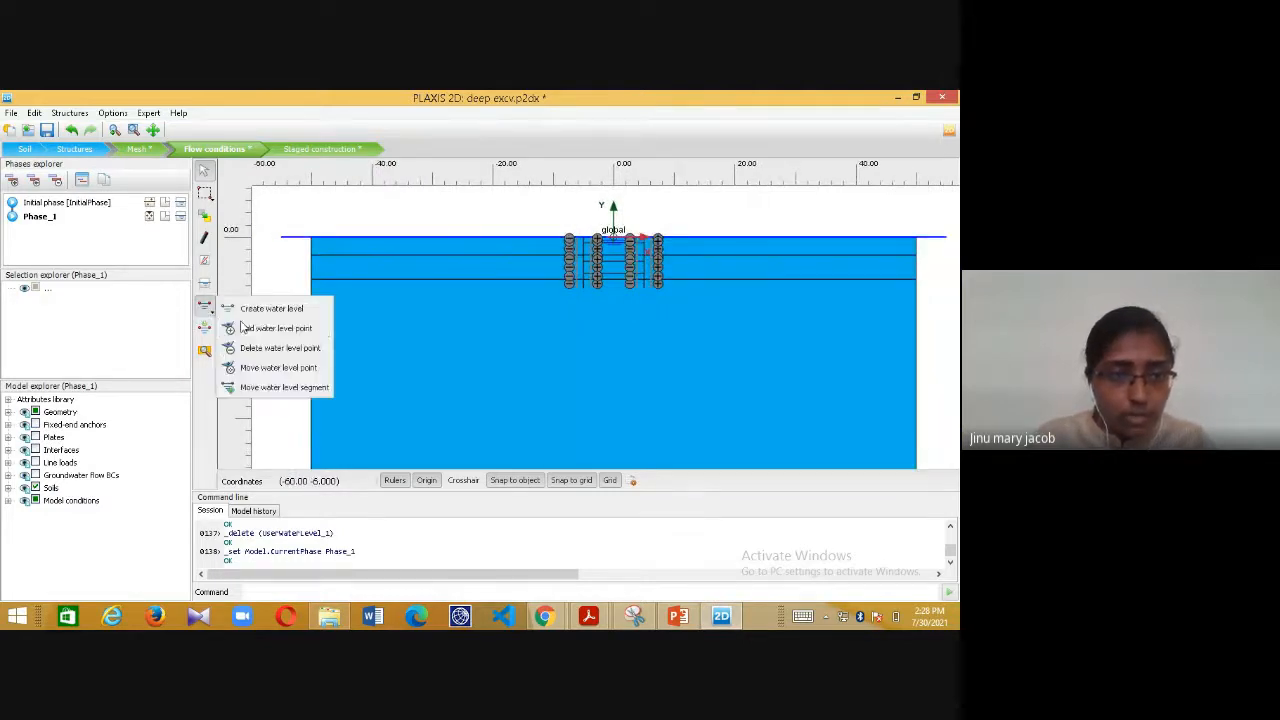
{"action": "left_click", "coordinate": [250, 304]}
{"action": "left_click", "coordinate": [279, 237]}
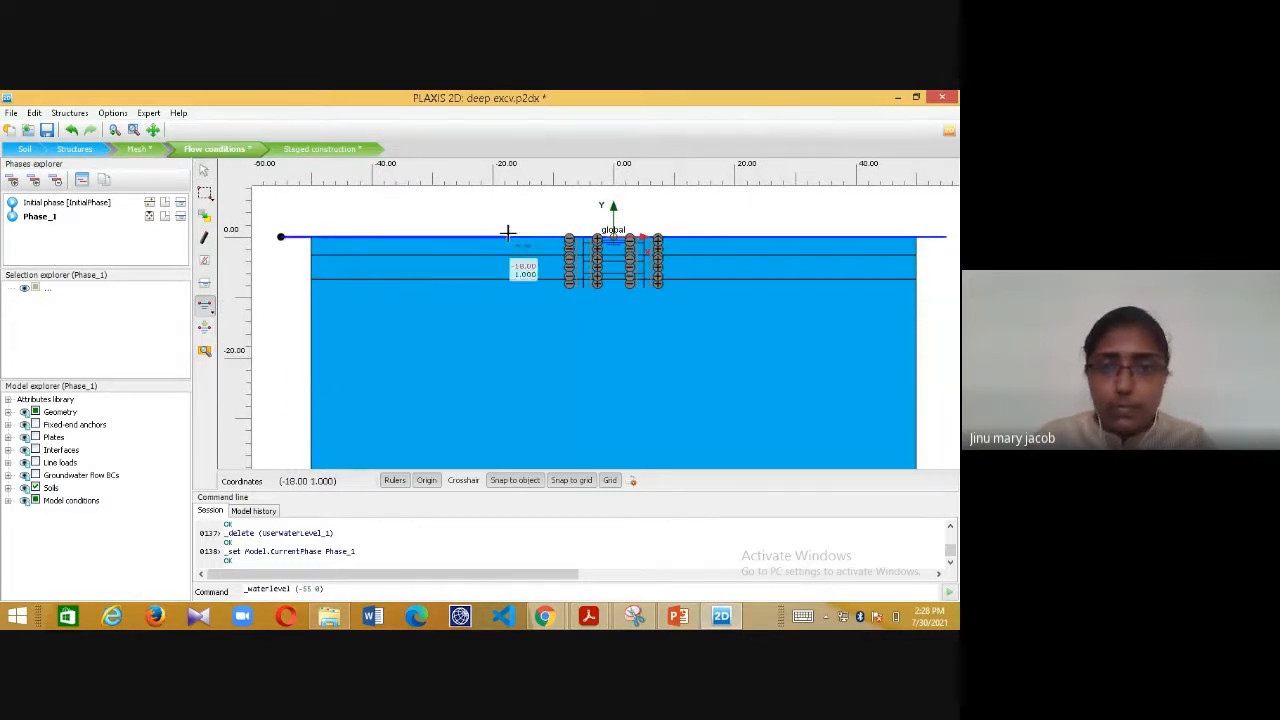
{"action": "scroll", "coordinate": [575, 237], "scroll_direction": "up", "scroll_amount": 2}
{"action": "scroll", "coordinate": [575, 237], "scroll_direction": "up", "scroll_amount": 2}
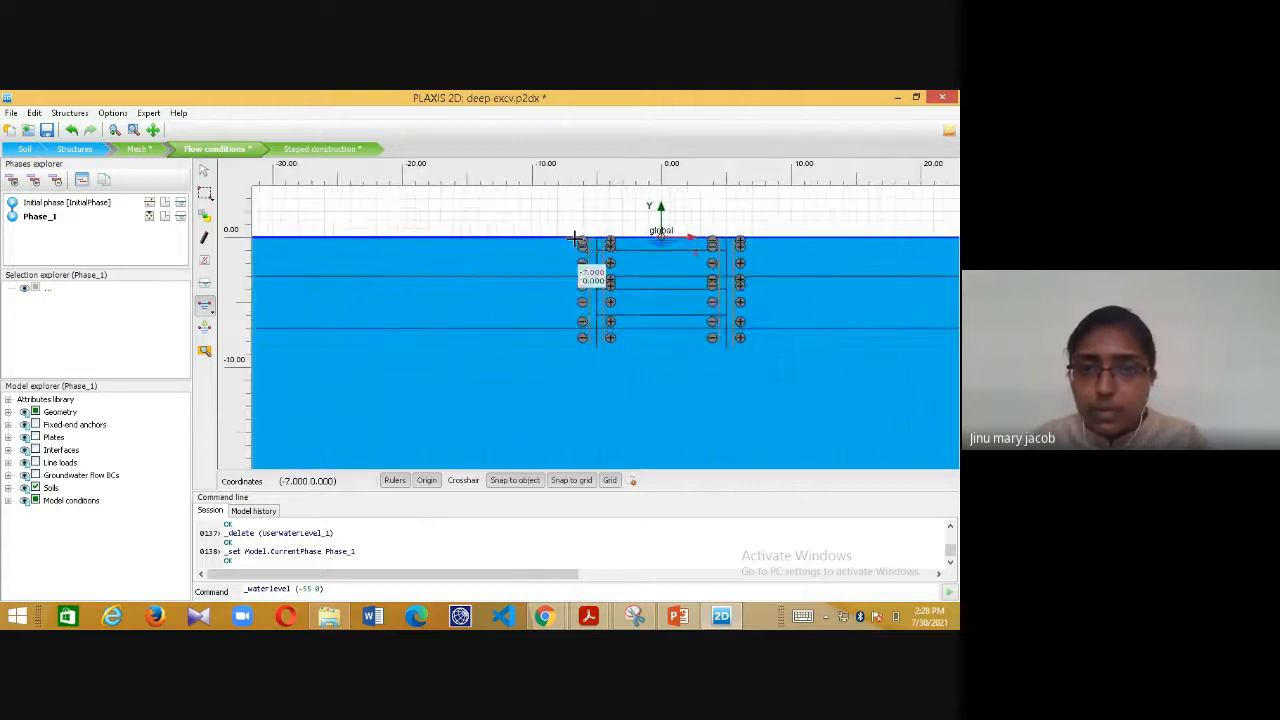
{"action": "left_click", "coordinate": [585, 237]}
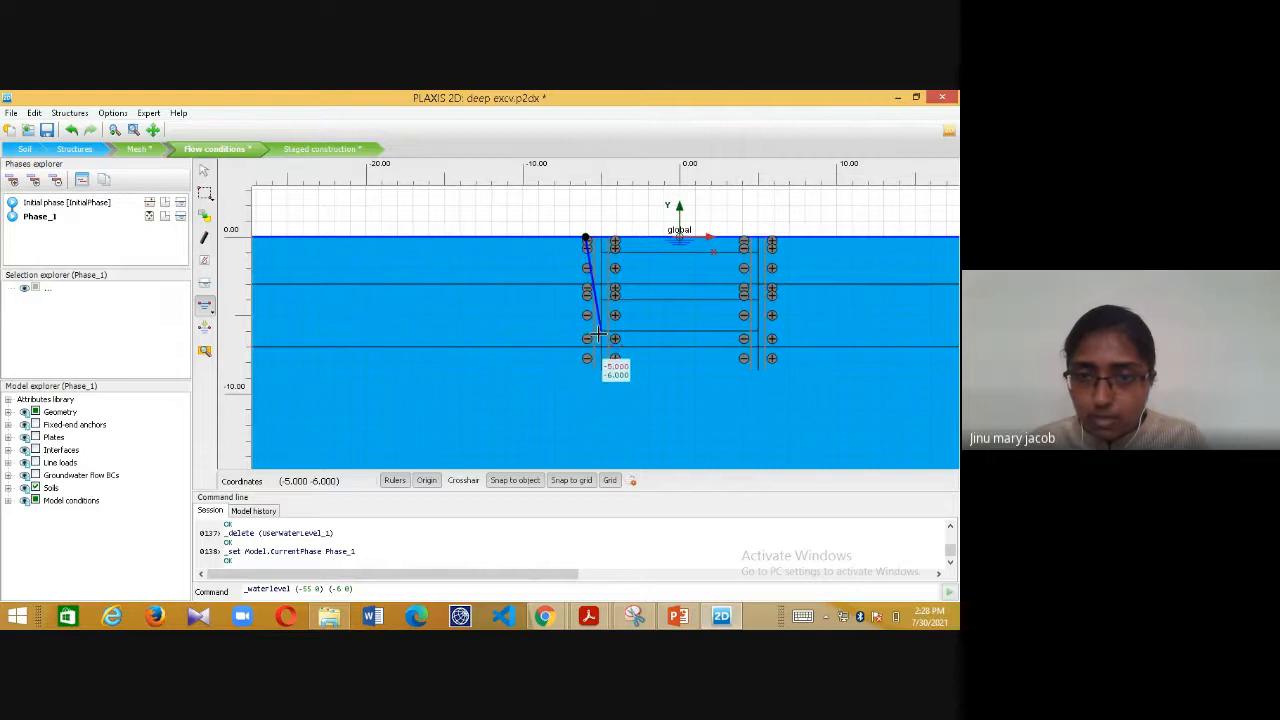
{"action": "left_click", "coordinate": [599, 332]}
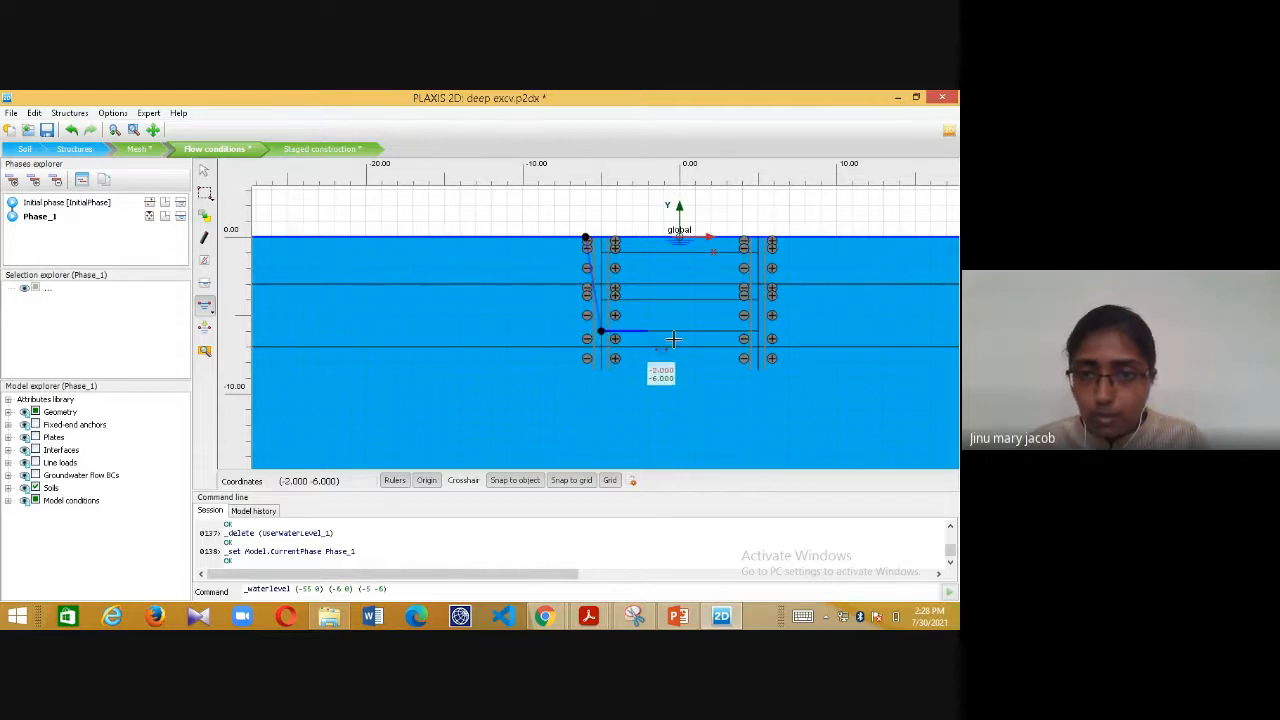
{"action": "left_click", "coordinate": [758, 332]}
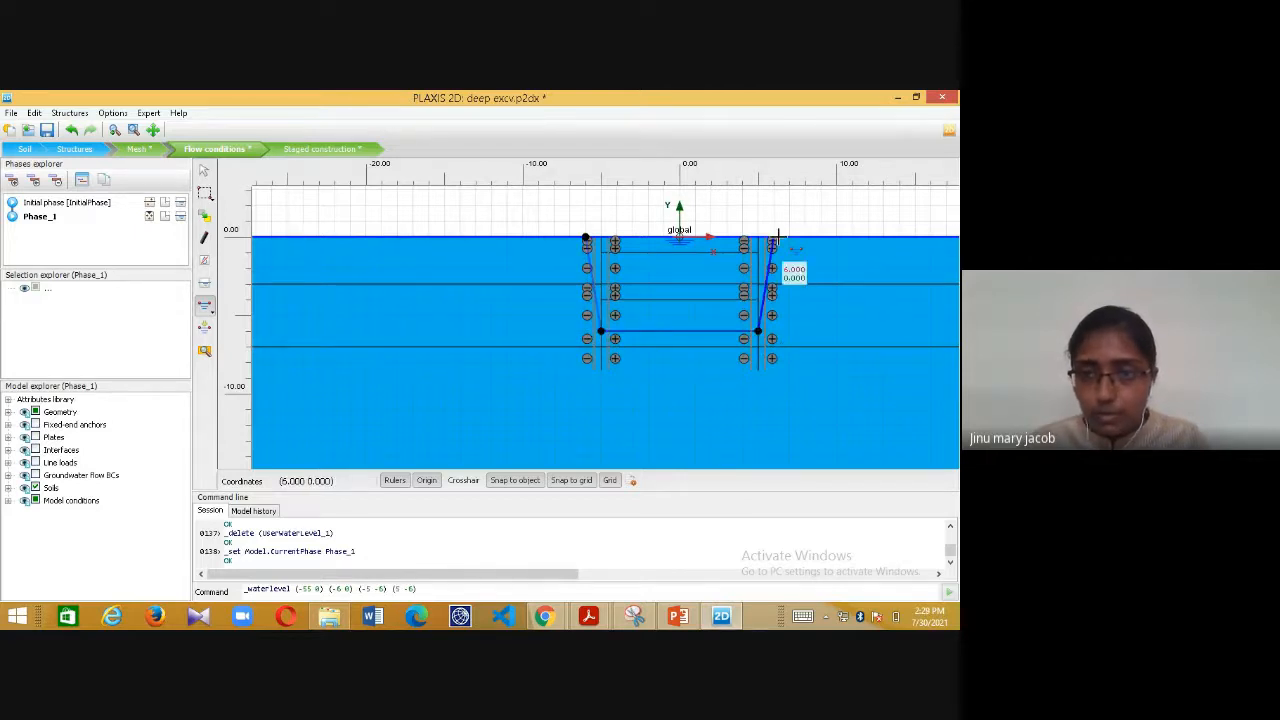
{"action": "left_click", "coordinate": [778, 236]}
{"action": "scroll", "coordinate": [778, 236], "scroll_direction": "down", "scroll_amount": 3}
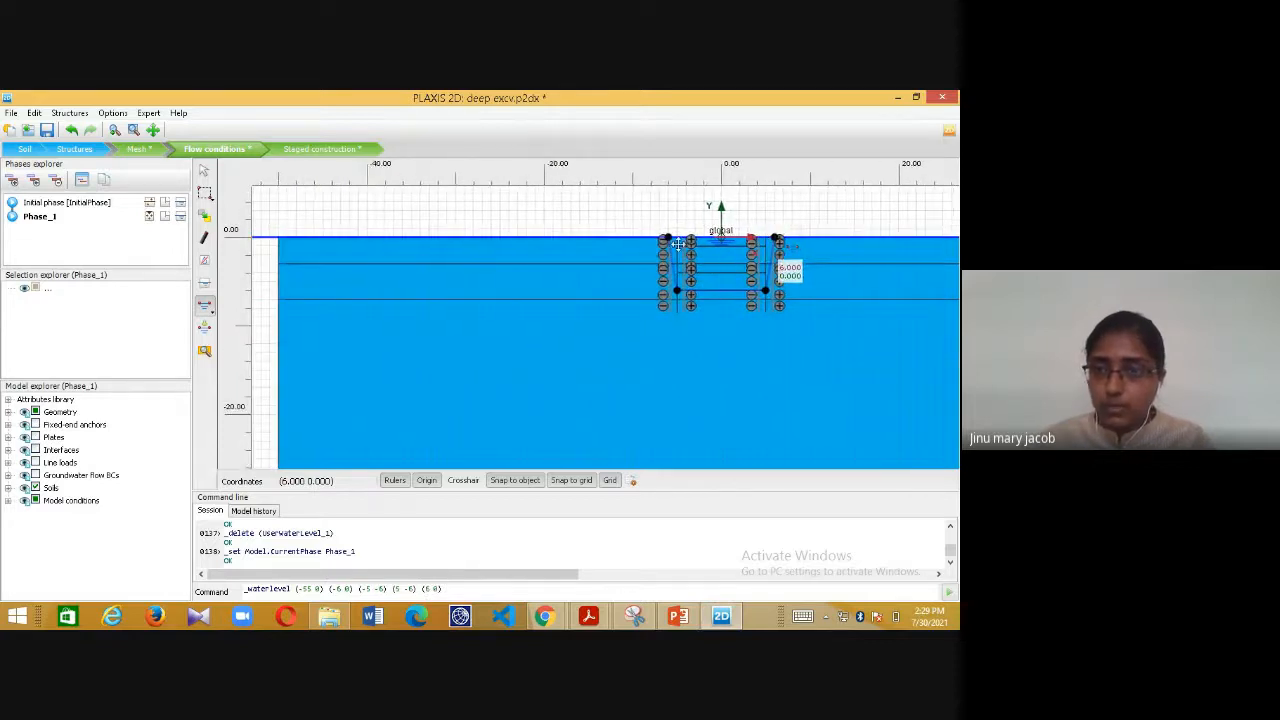
{"action": "left_click_drag", "start_coordinate": [678, 244], "coordinate": [604, 243]}
{"action": "scroll", "coordinate": [752, 249], "scroll_direction": "down", "scroll_amount": 1}
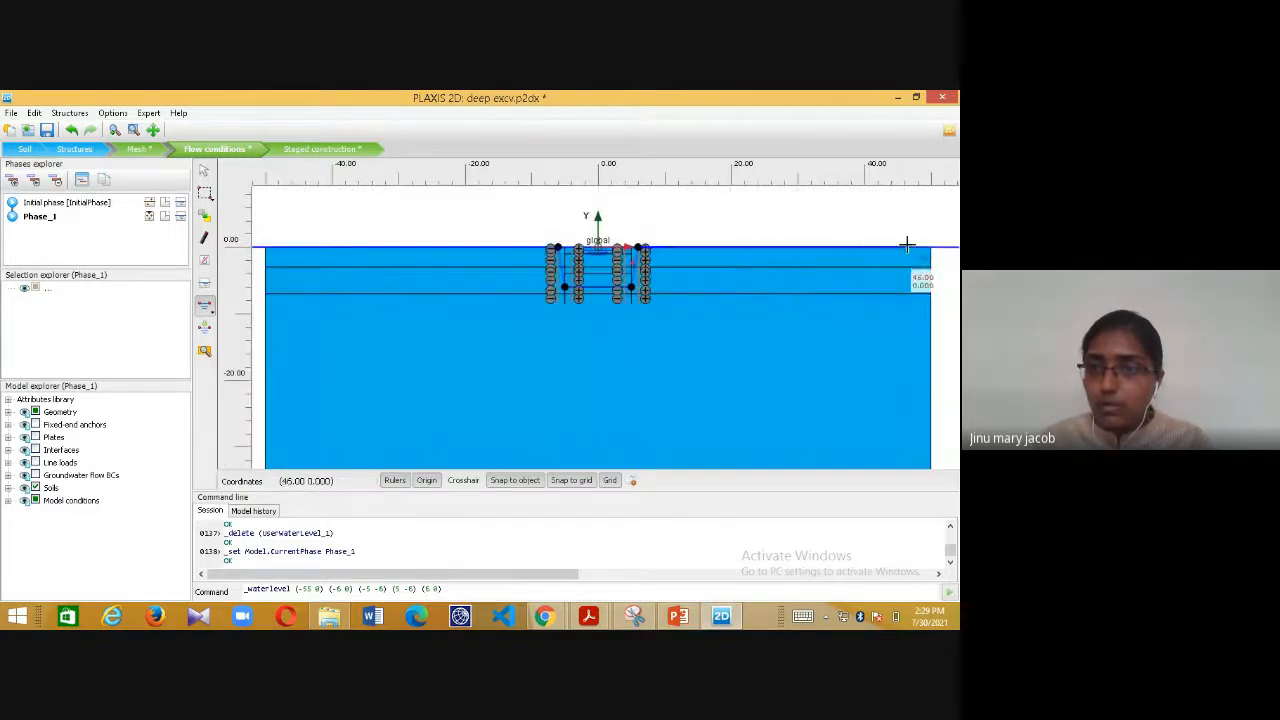
{"action": "left_click", "coordinate": [955, 247]}
{"action": "right_click", "coordinate": [955, 247]}
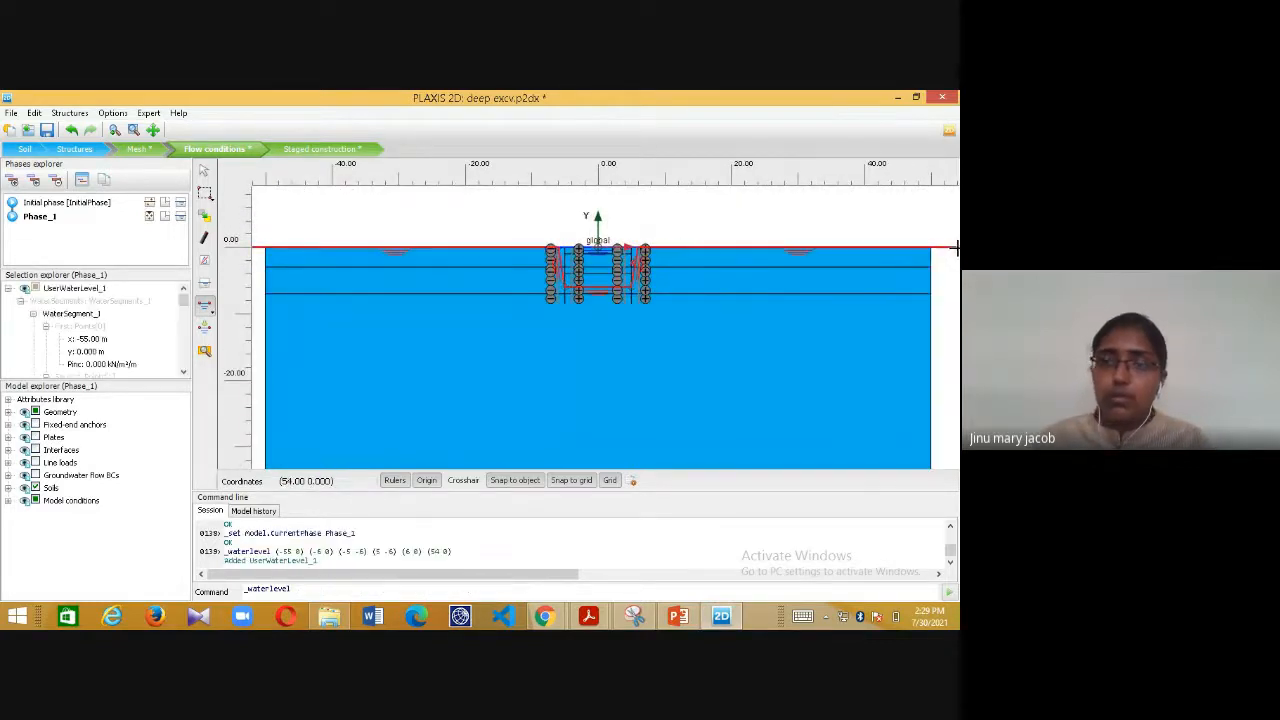
- Make the new user water level the global water level for Phase_1
{"action": "left_click", "coordinate": [204, 171]}
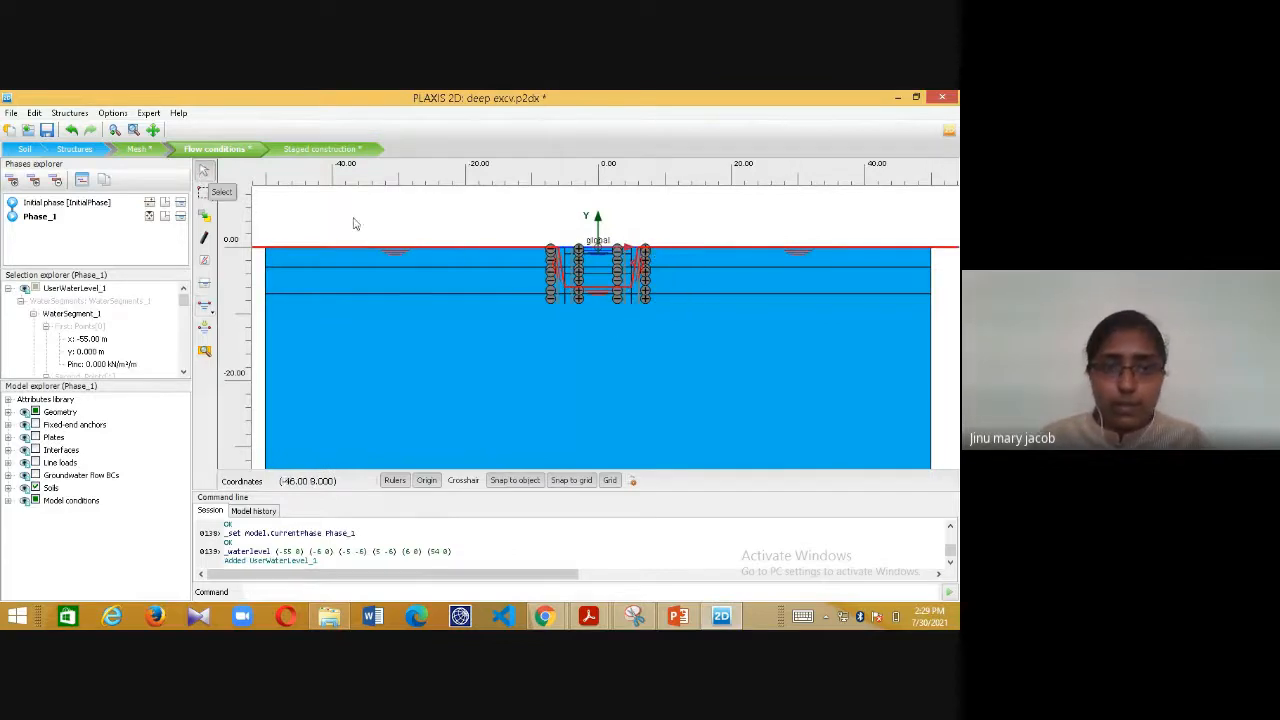
{"action": "right_click", "coordinate": [431, 247]}
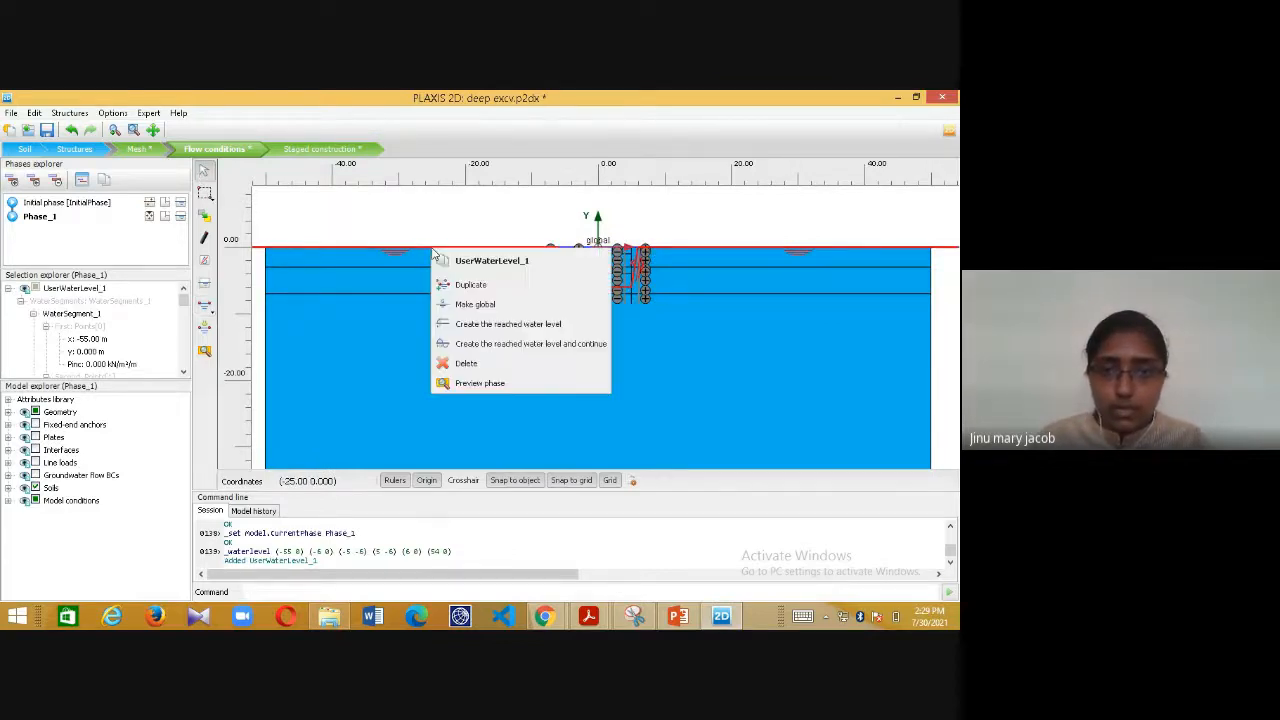
{"action": "left_click", "coordinate": [470, 305]}
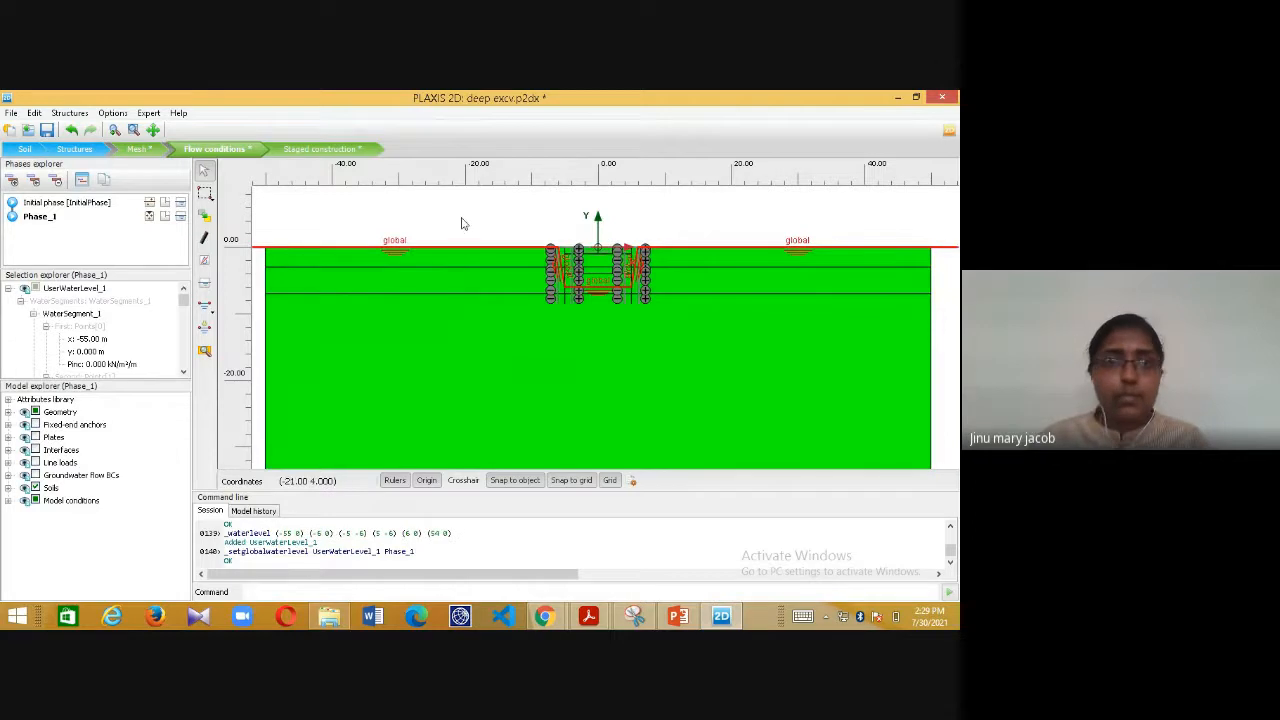
- Switch to staged construction and review the calculation settings of the initial phase
{"action": "left_click", "coordinate": [440, 225]}
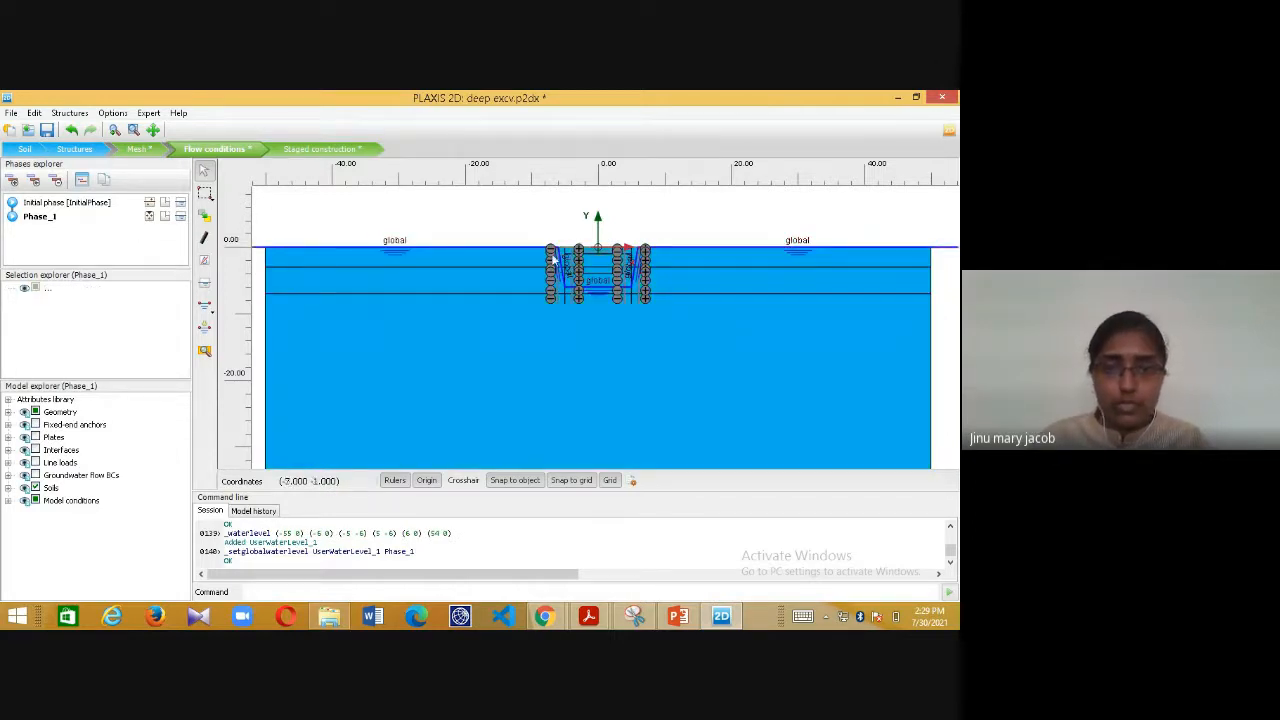
{"action": "left_click", "coordinate": [300, 152]}
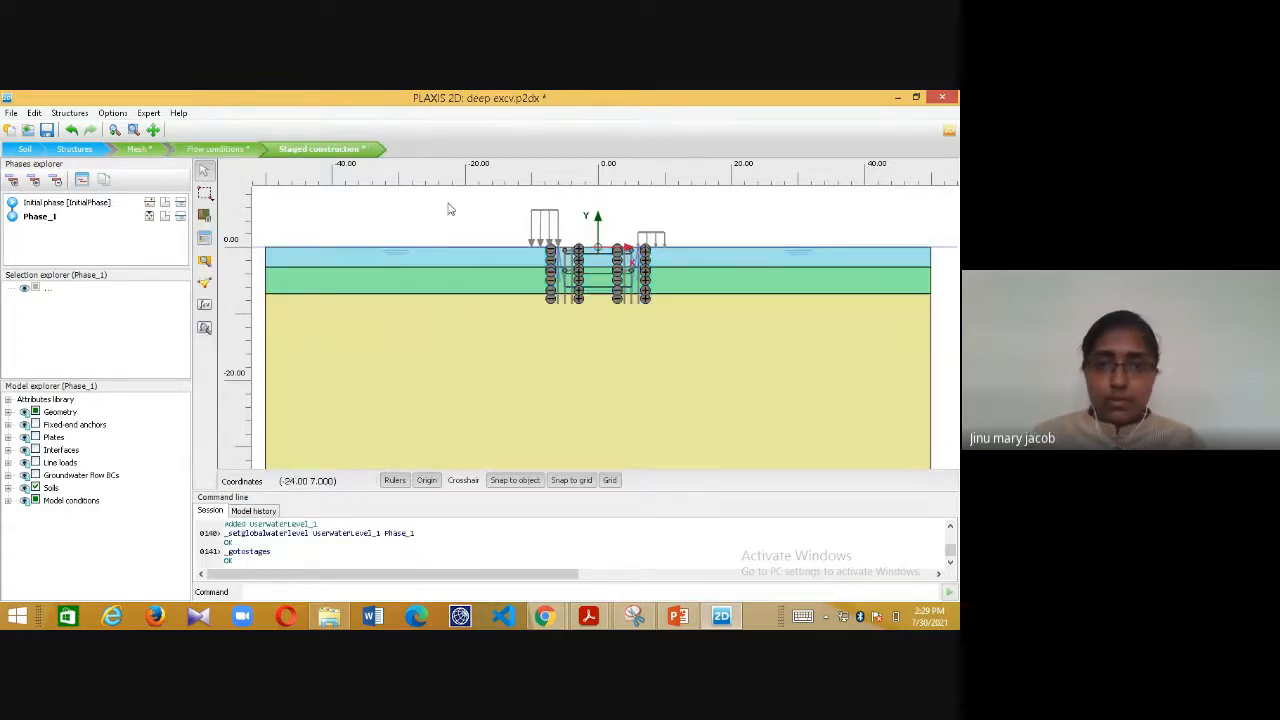
{"action": "left_click", "coordinate": [80, 203]}
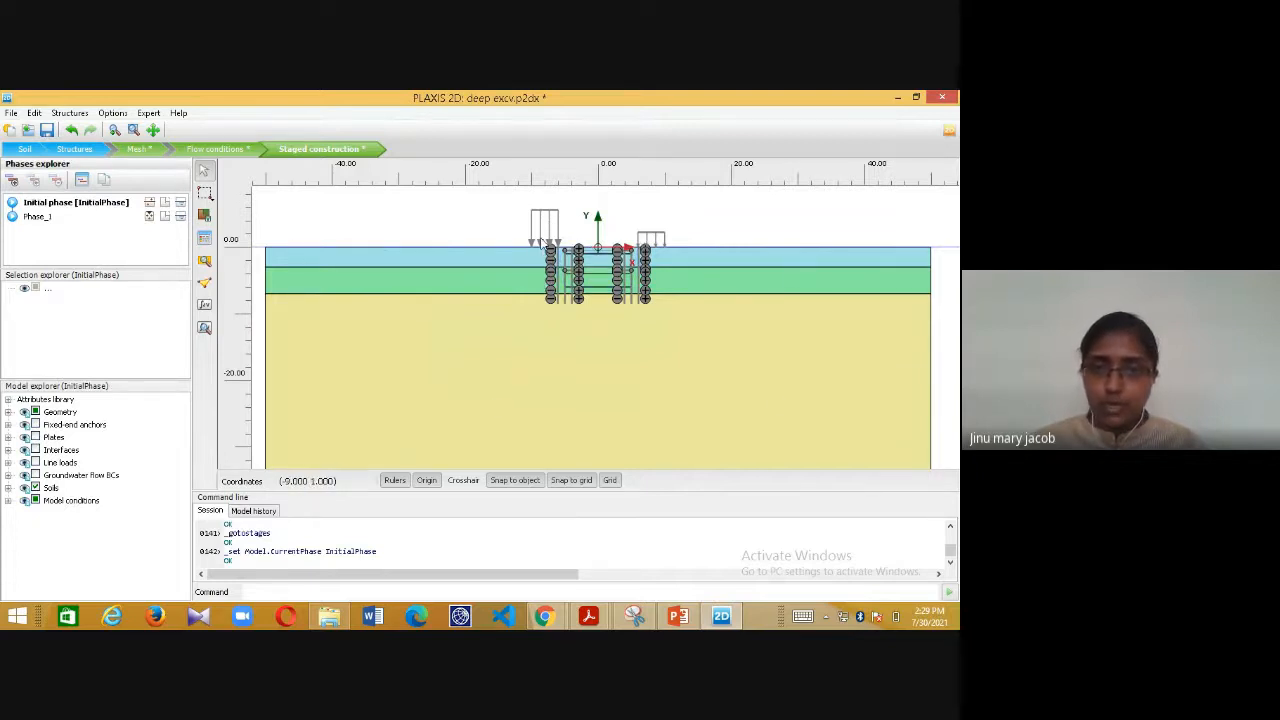
{"action": "double_click", "coordinate": [92, 203]}
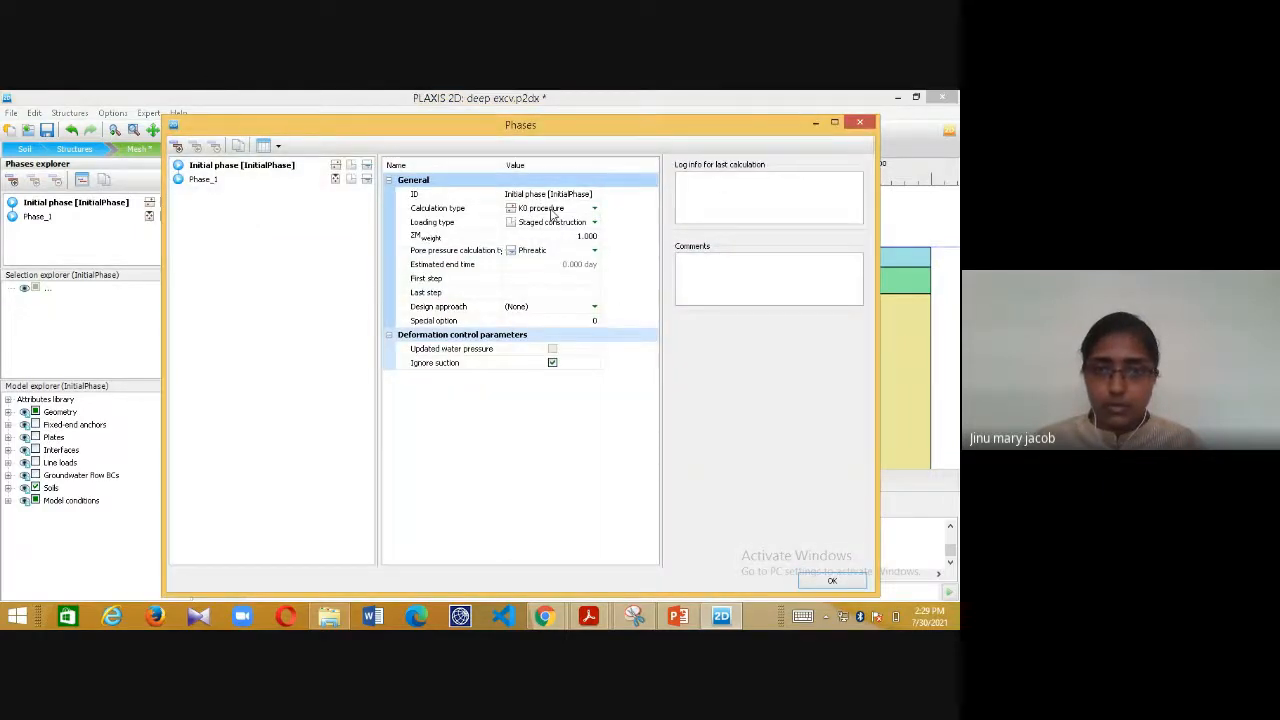
{"action": "left_click", "coordinate": [832, 581]}
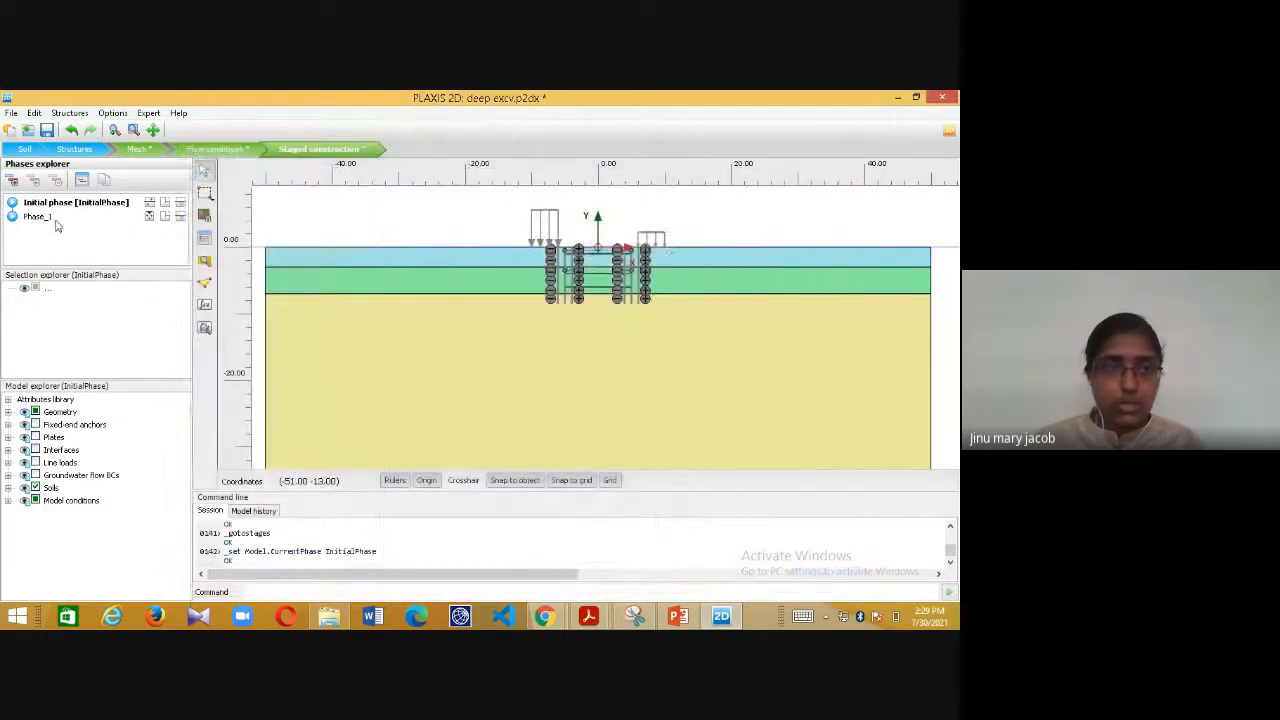
- In Phase_1, activate the line loads on both sides of the excavation
{"action": "left_click", "coordinate": [40, 217]}
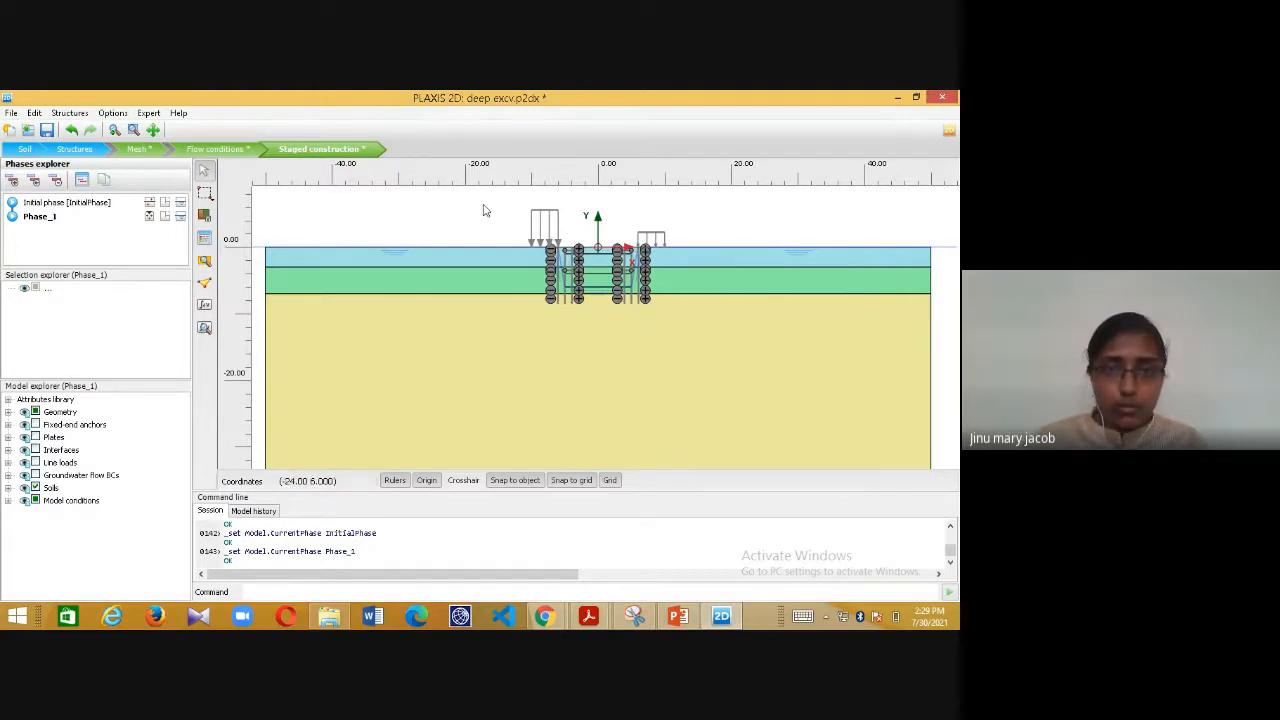
{"action": "left_click", "coordinate": [544, 216]}
{"action": "right_click", "coordinate": [544, 216]}
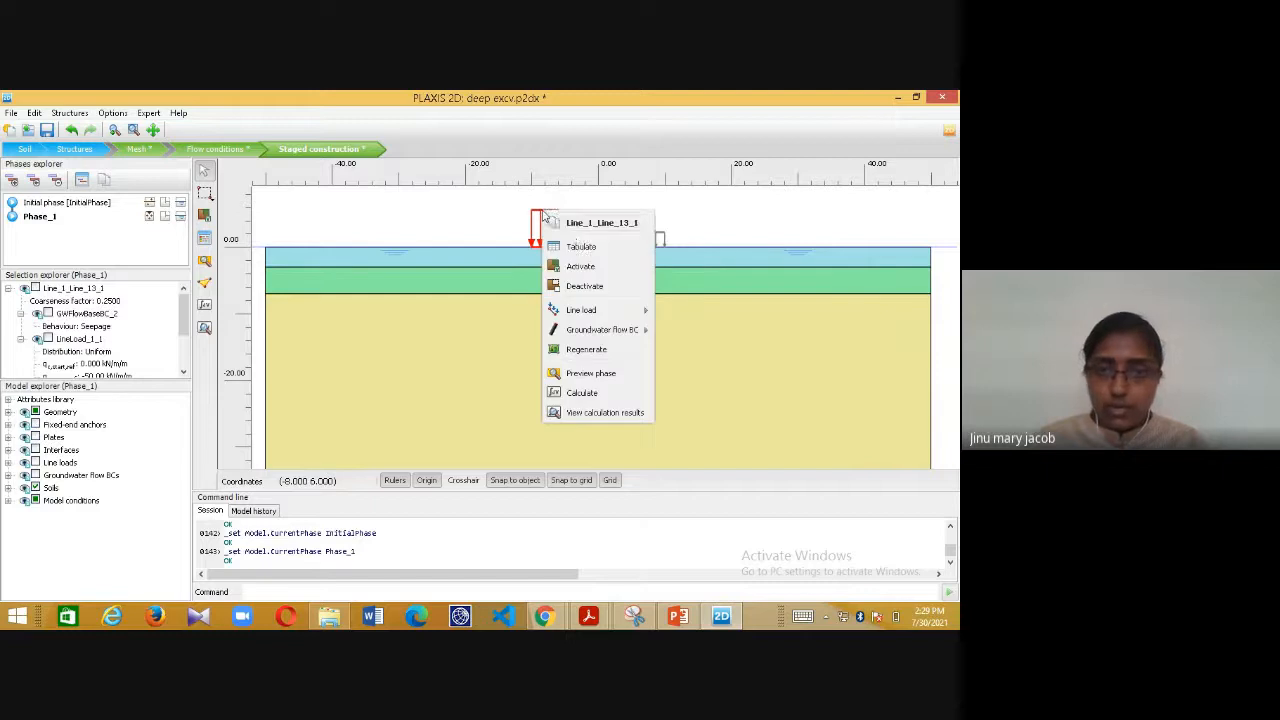
{"action": "left_click", "coordinate": [572, 266]}
{"action": "right_click", "coordinate": [651, 238]}
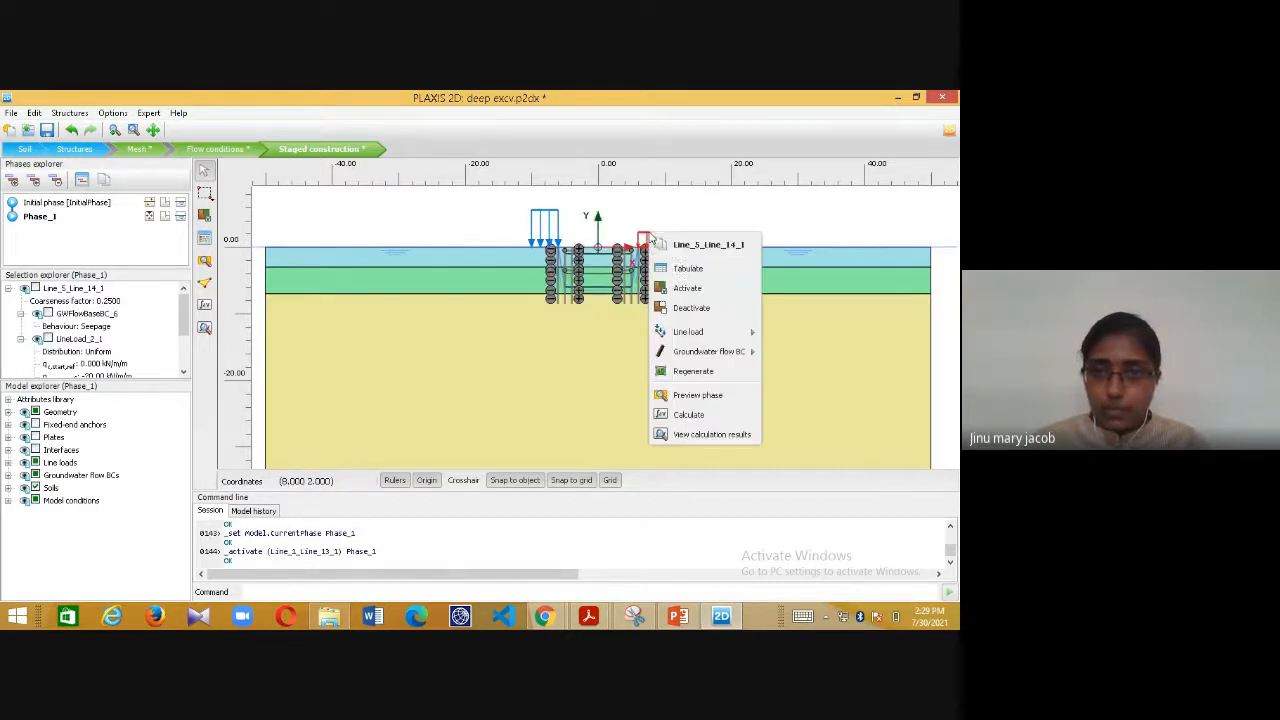
{"action": "left_click", "coordinate": [682, 287]}
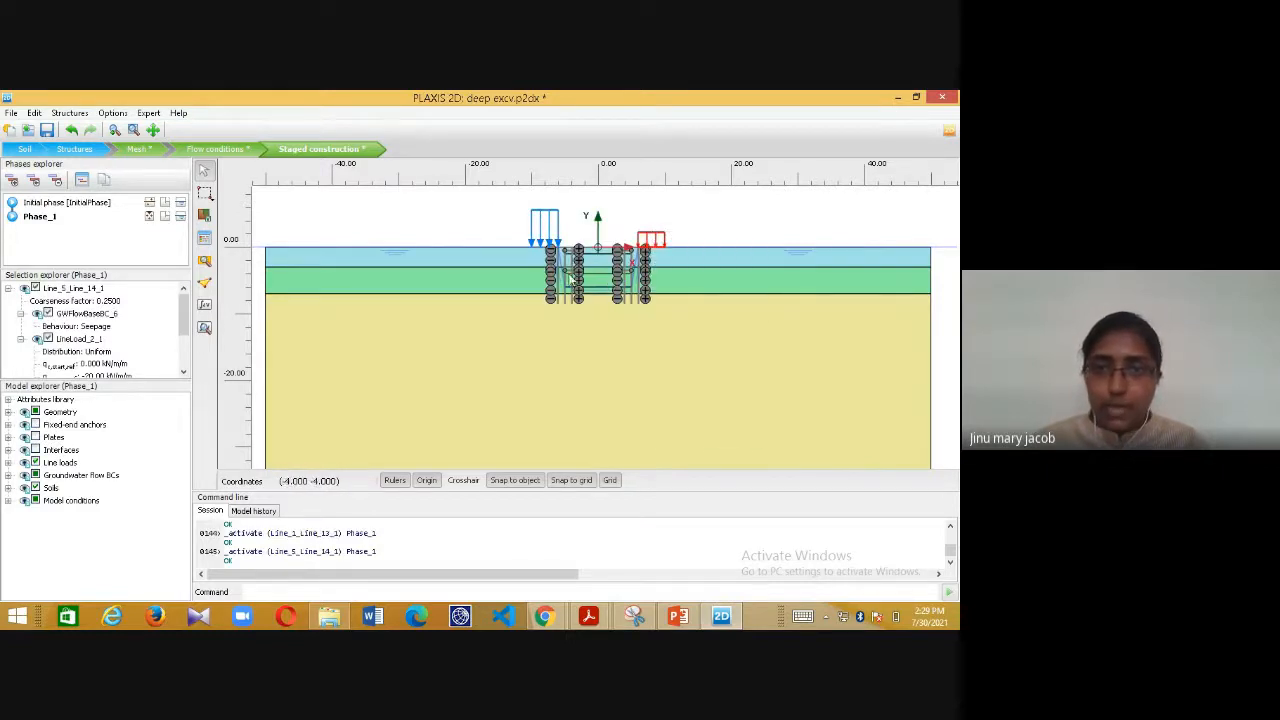
- In Phase_1, select all plates of both retaining walls and activate them together with their interfaces
{"action": "scroll", "coordinate": [566, 285], "scroll_direction": "up", "scroll_amount": 3}
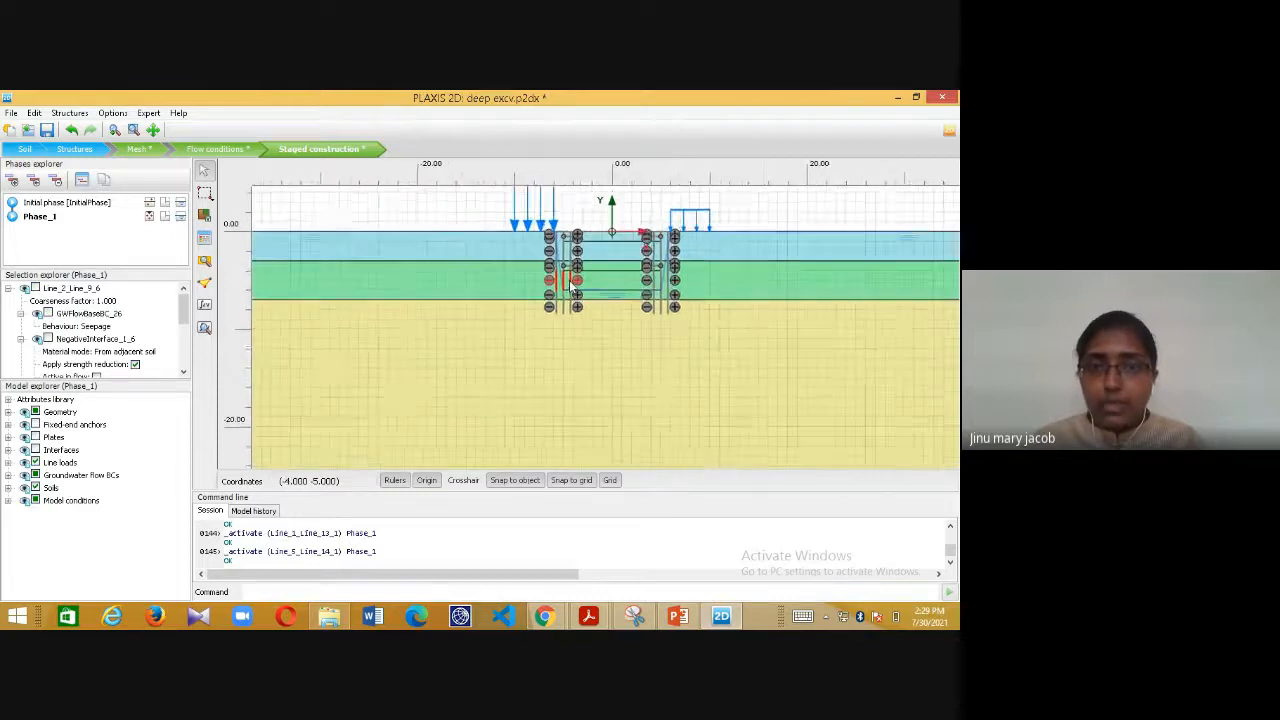
{"action": "left_click", "coordinate": [566, 248]}
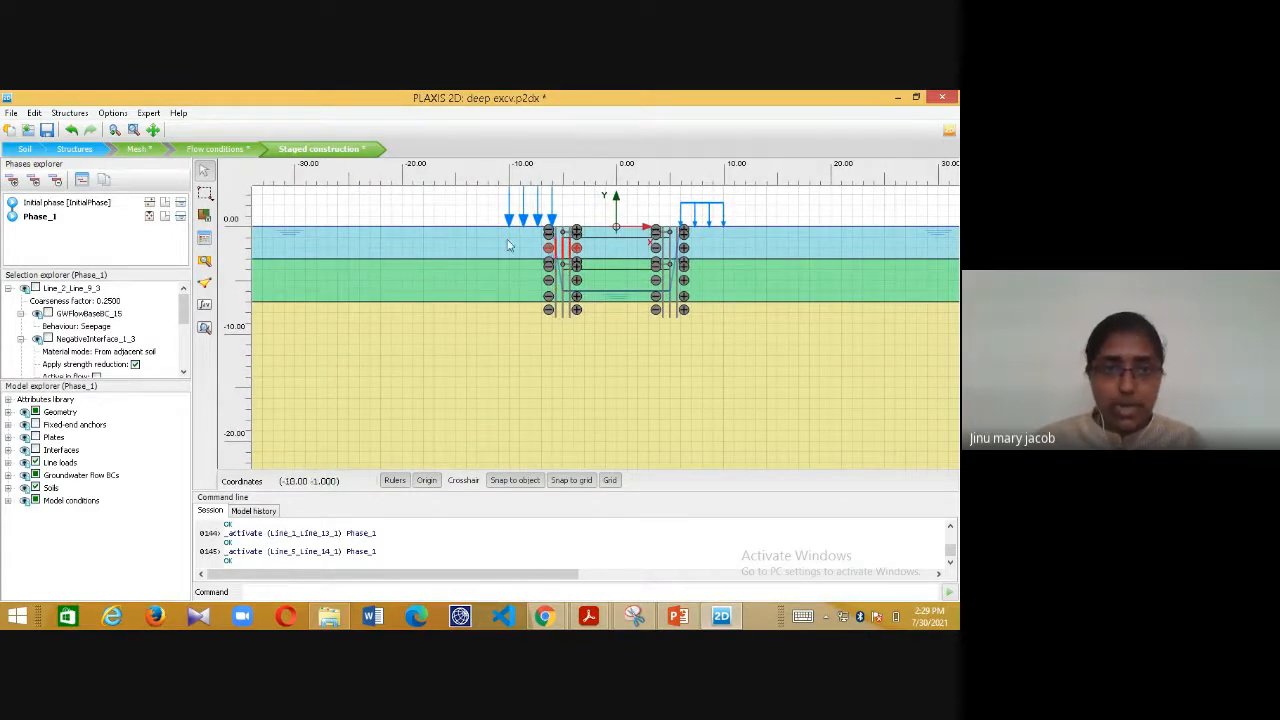
{"action": "left_click", "coordinate": [206, 195]}
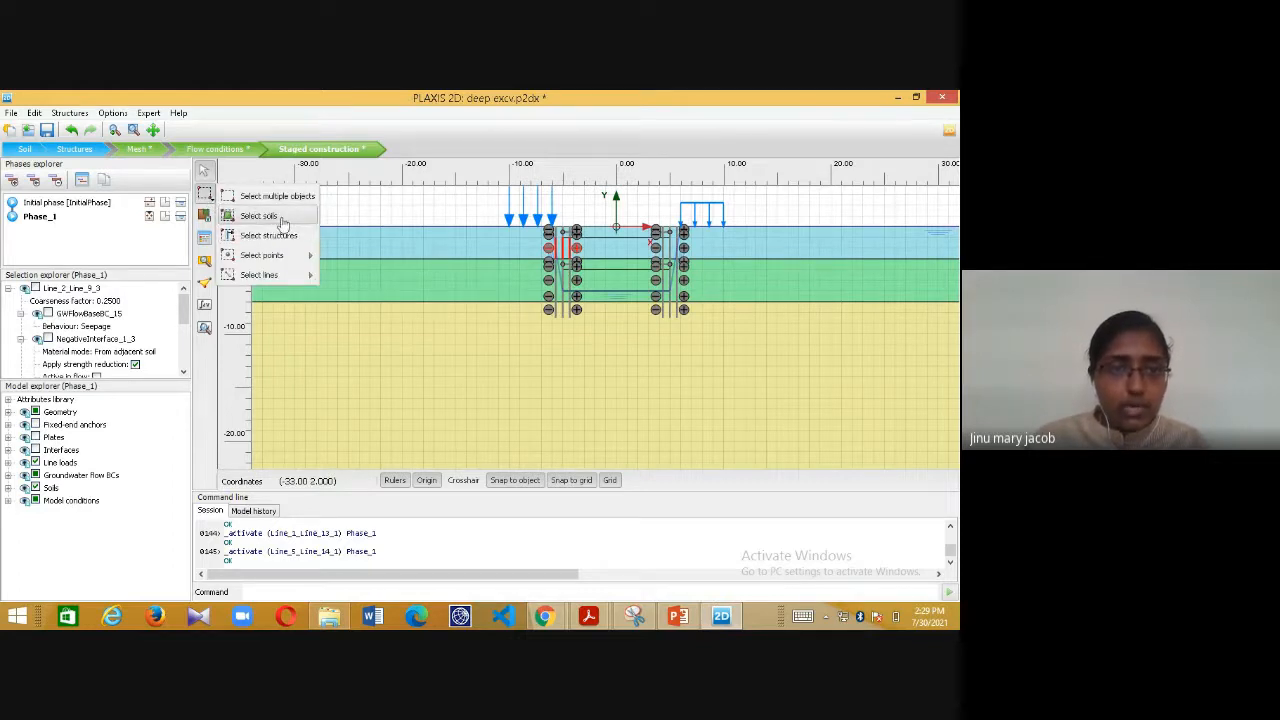
{"action": "mouse_move", "coordinate": [276, 275]}
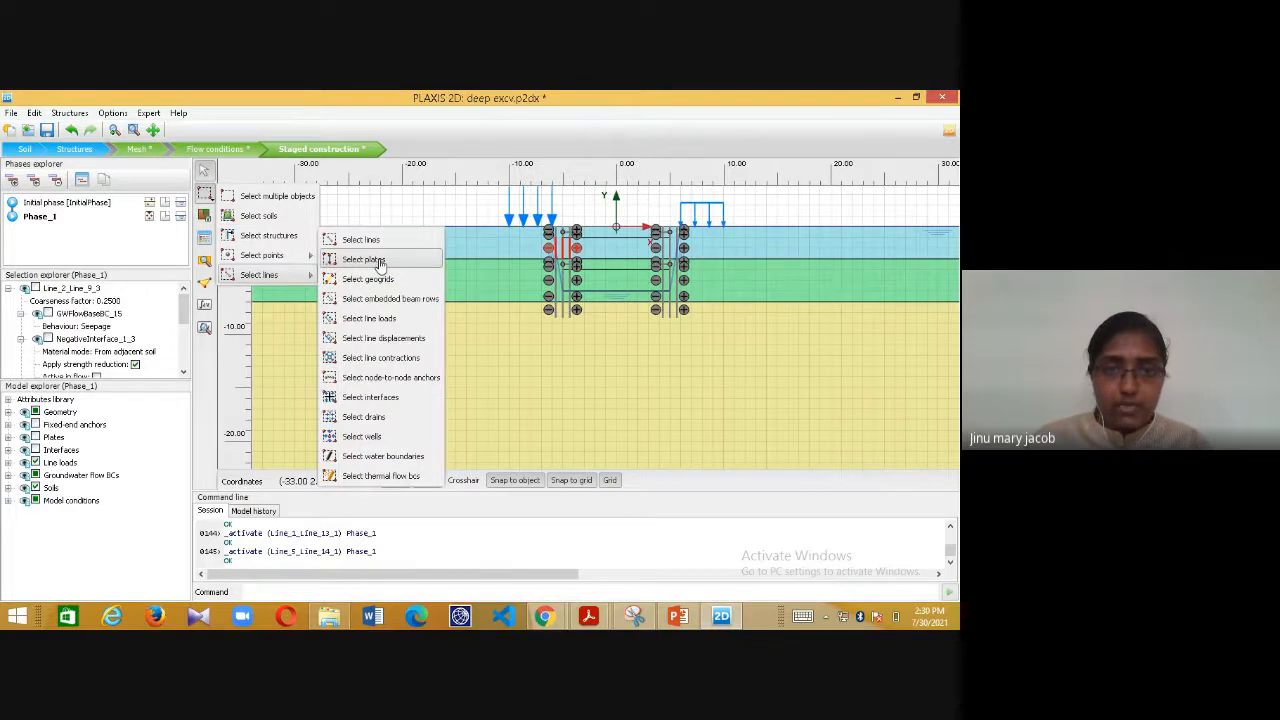
{"action": "left_click", "coordinate": [380, 262]}
{"action": "left_click_drag", "start_coordinate": [475, 197], "coordinate": [785, 362]}
{"action": "right_click", "coordinate": [670, 316]}
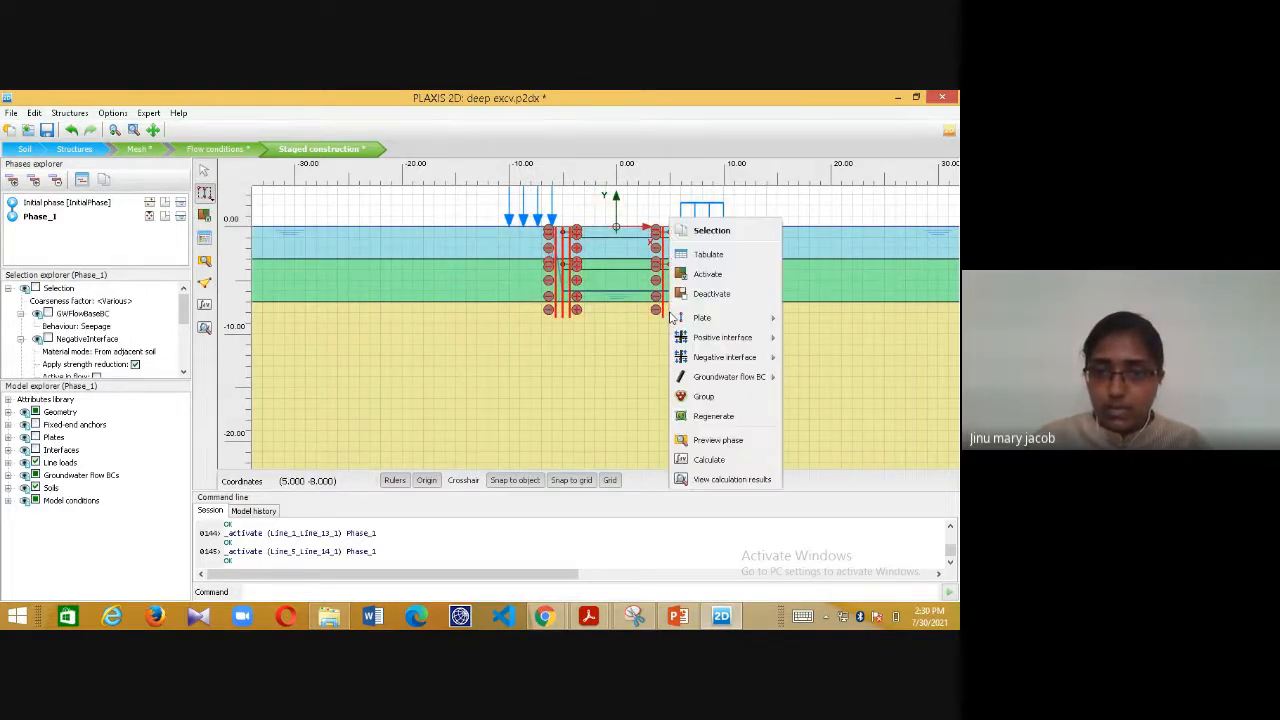
{"action": "left_click", "coordinate": [718, 276]}
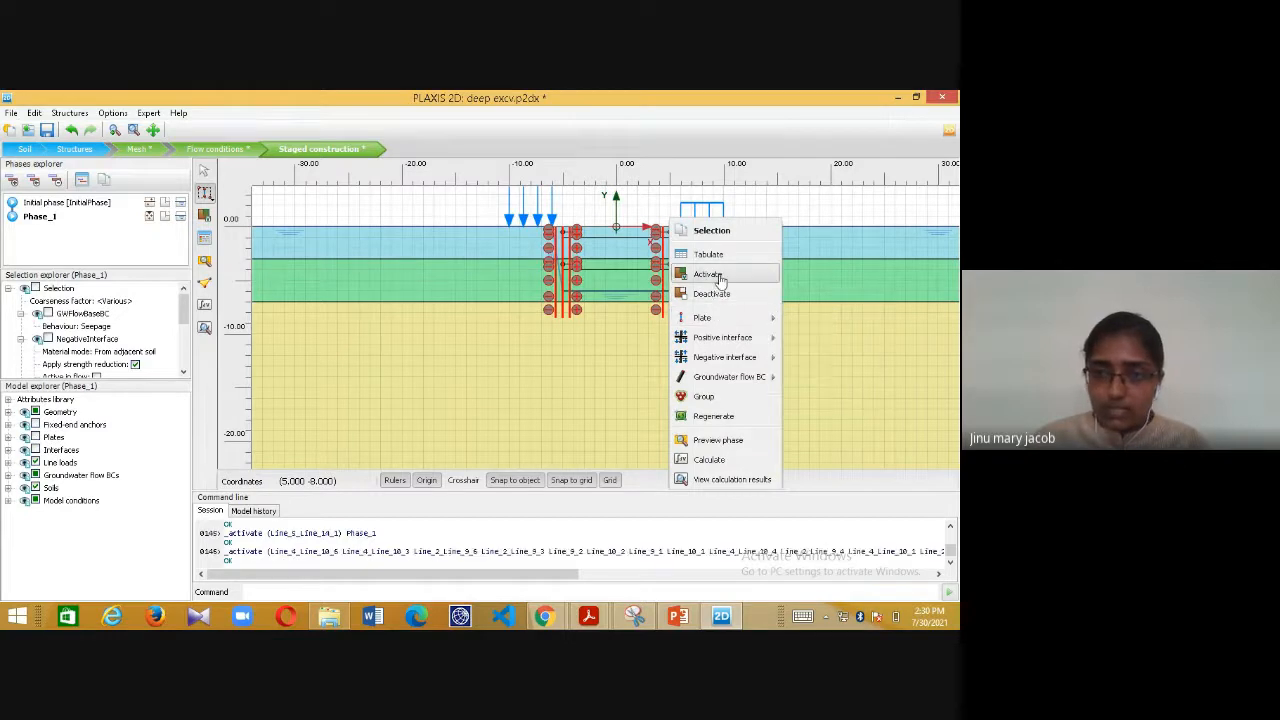
{"action": "left_click", "coordinate": [337, 212]}
- Switch to the PowerPoint presentation, examine the slide illustrating the braced excavation's construction sequence, and return to PLAXIS 2D
{"action": "left_click", "coordinate": [678, 616]}
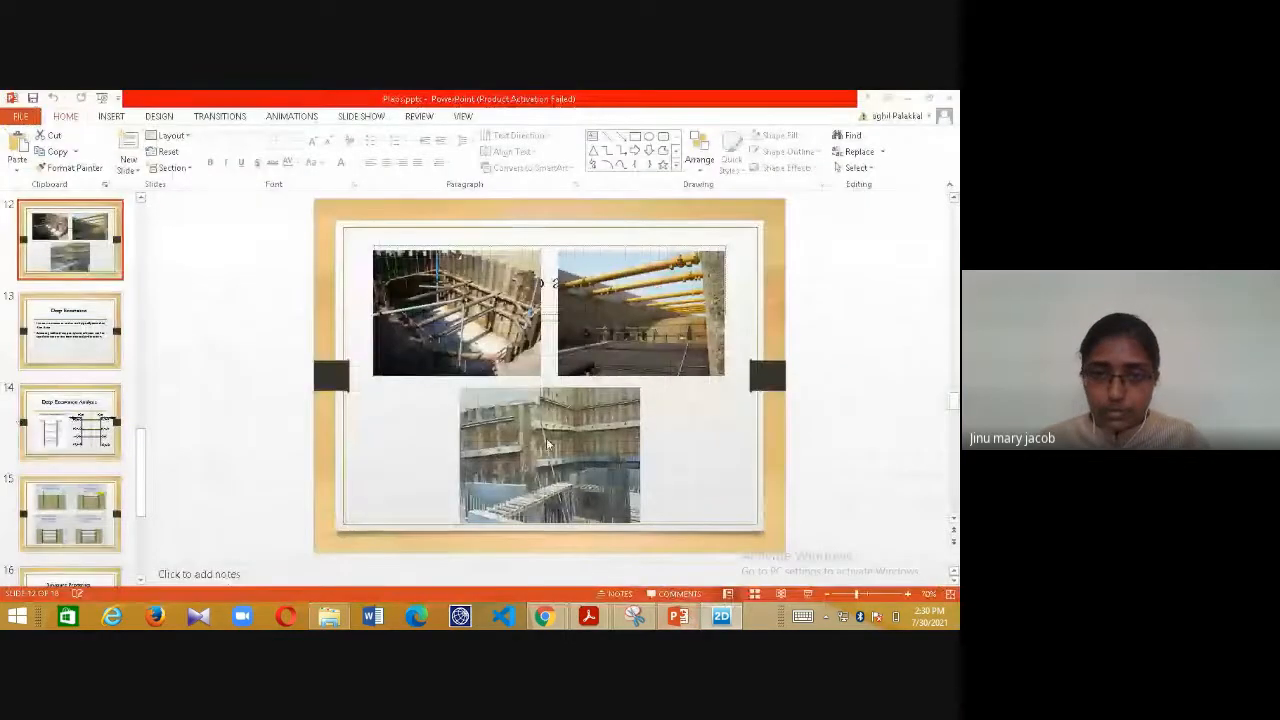
{"action": "scroll", "coordinate": [757, 400], "scroll_direction": "down", "scroll_amount": 1}
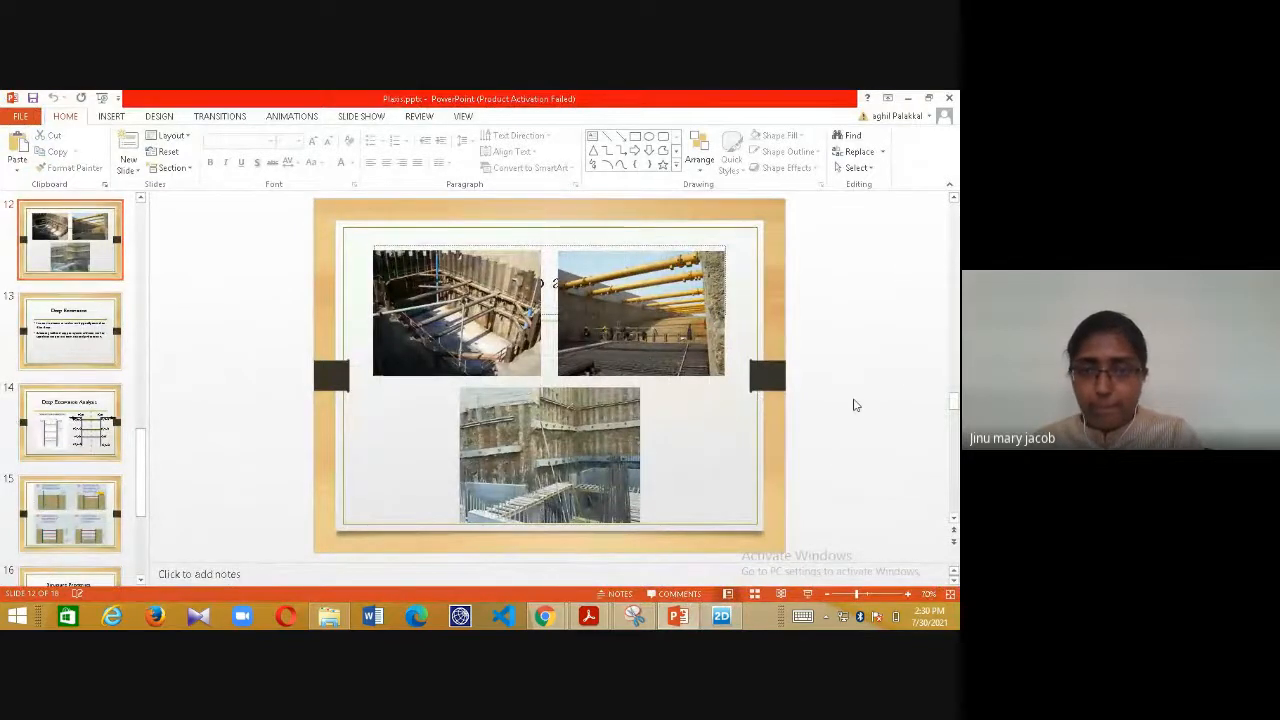
{"action": "scroll", "coordinate": [534, 374], "scroll_direction": "down", "scroll_amount": 1}
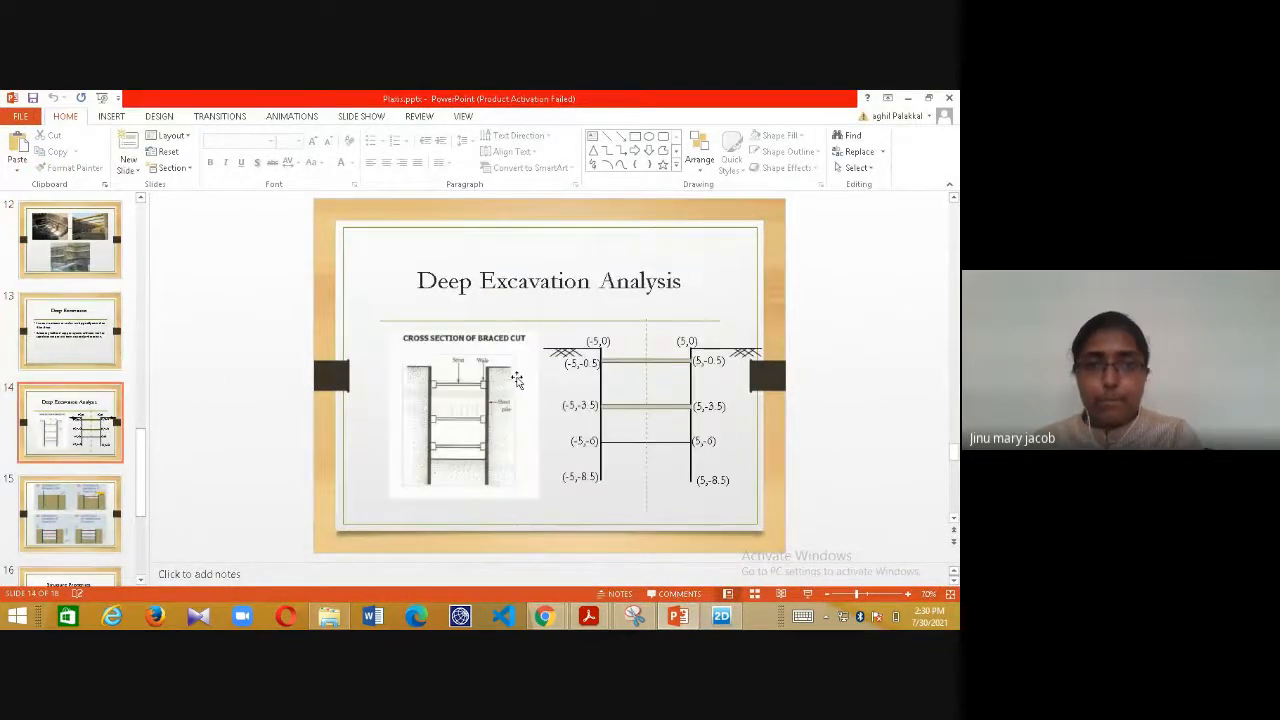
{"action": "scroll", "coordinate": [515, 380], "scroll_direction": "down", "scroll_amount": 1}
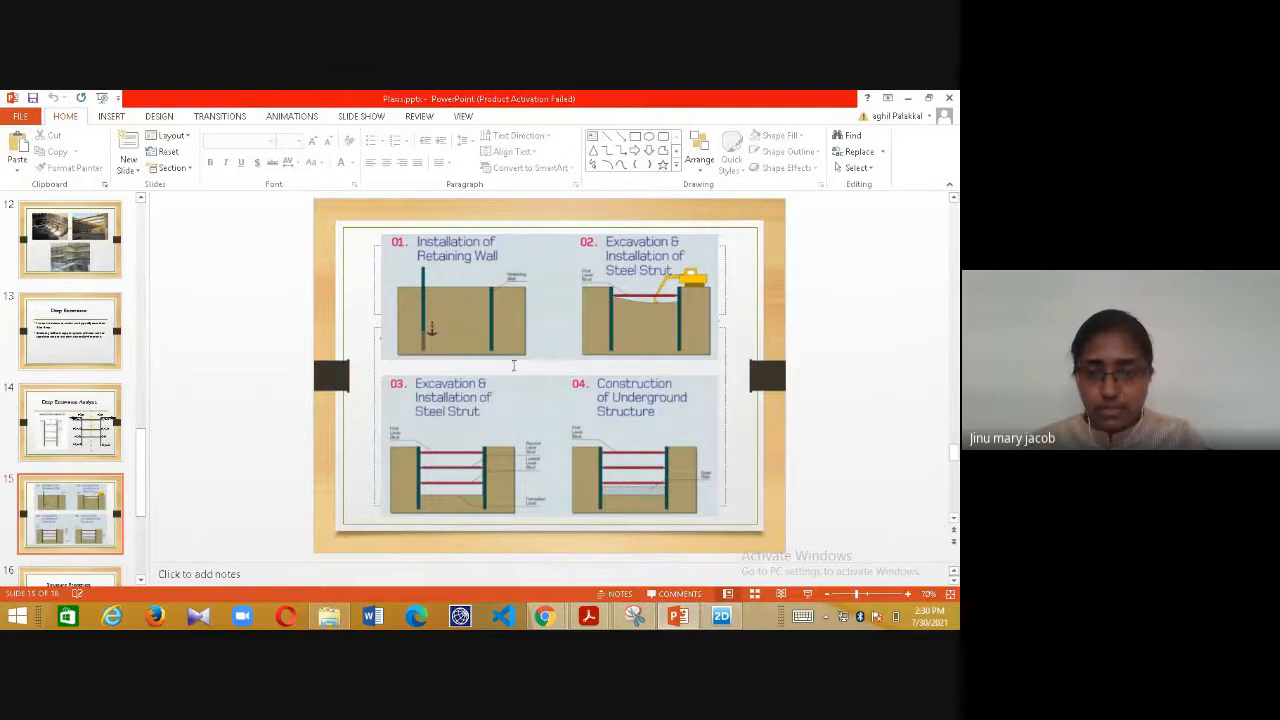
{"action": "left_click", "coordinate": [719, 616]}
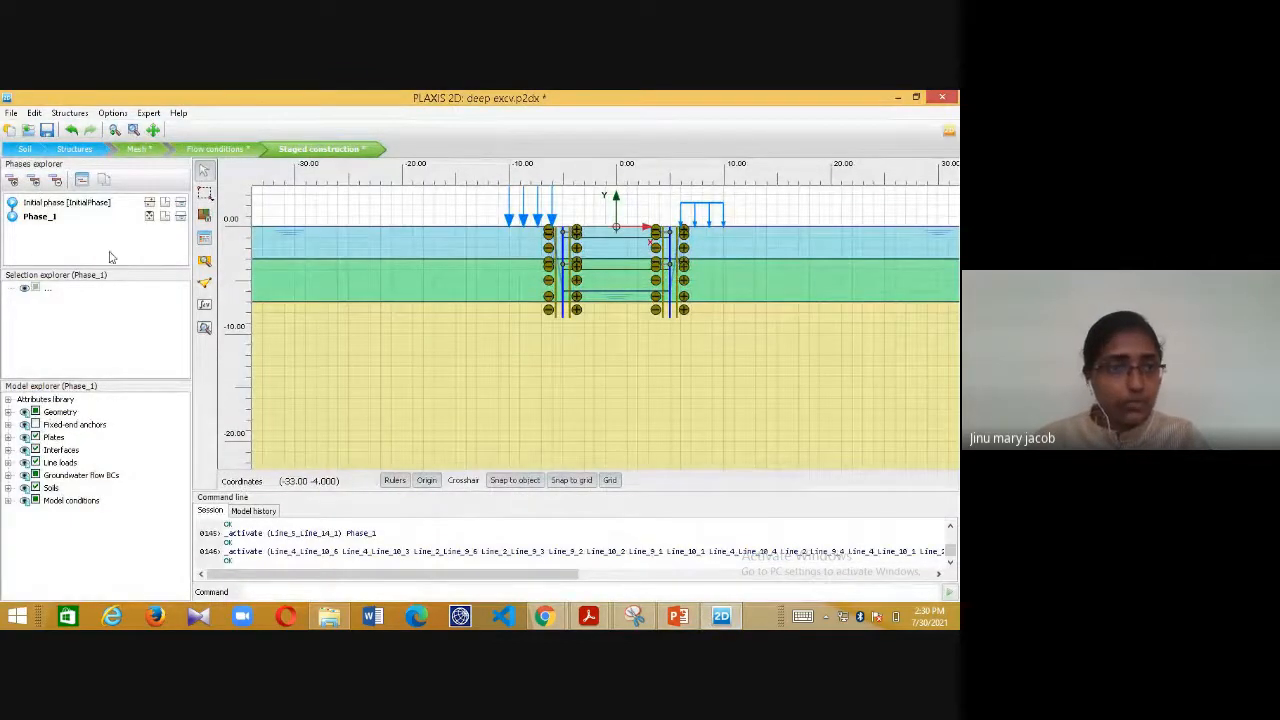
- Rename Phase_1 as "pile inst"
{"action": "double_click", "coordinate": [55, 221]}
{"action": "left_click", "coordinate": [557, 195]}
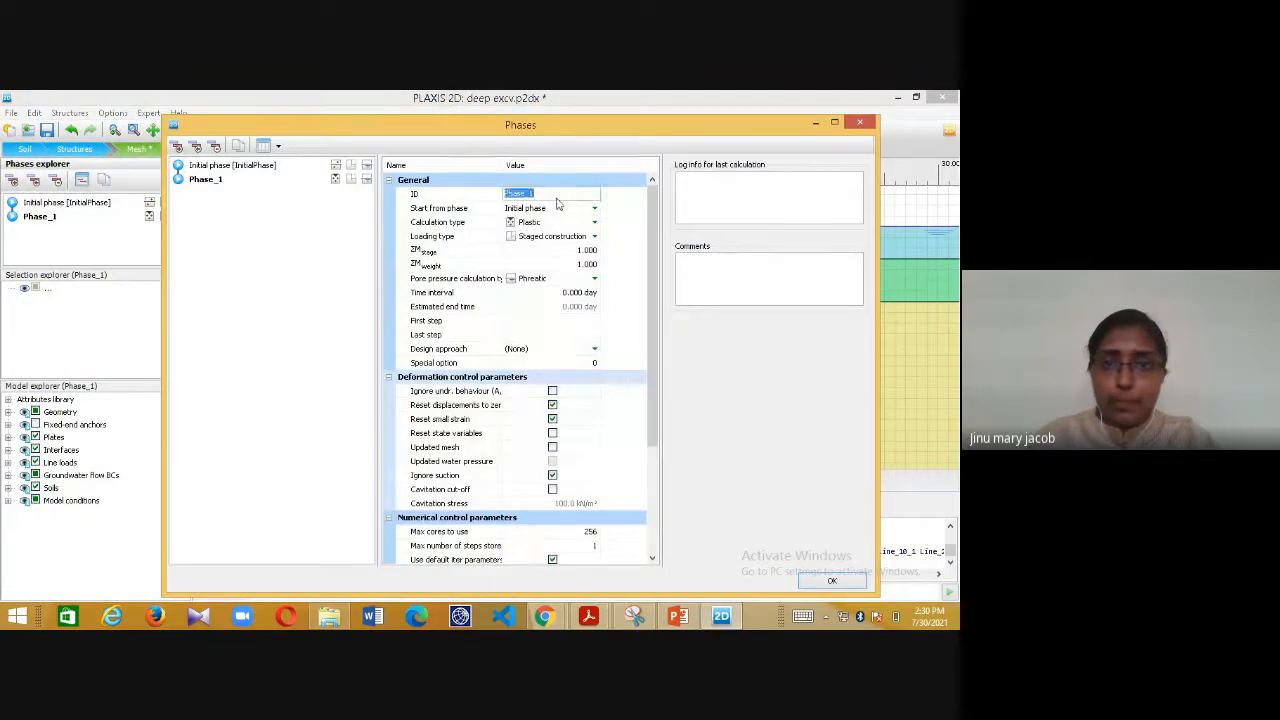
{"action": "type", "text": "pile inst"}
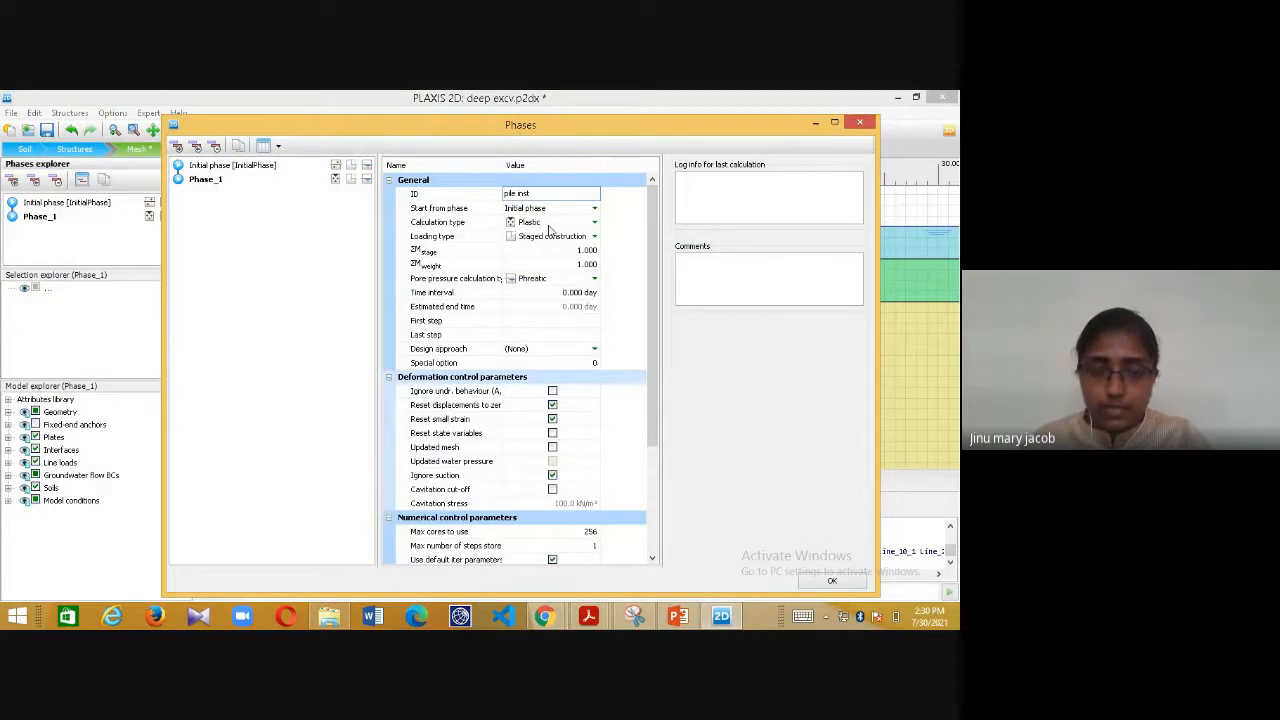
{"action": "left_click", "coordinate": [836, 584]}
- Add a phase following pile inst and deactivate the topmost soil cluster between the two walls in it
{"action": "left_click", "coordinate": [12, 180]}
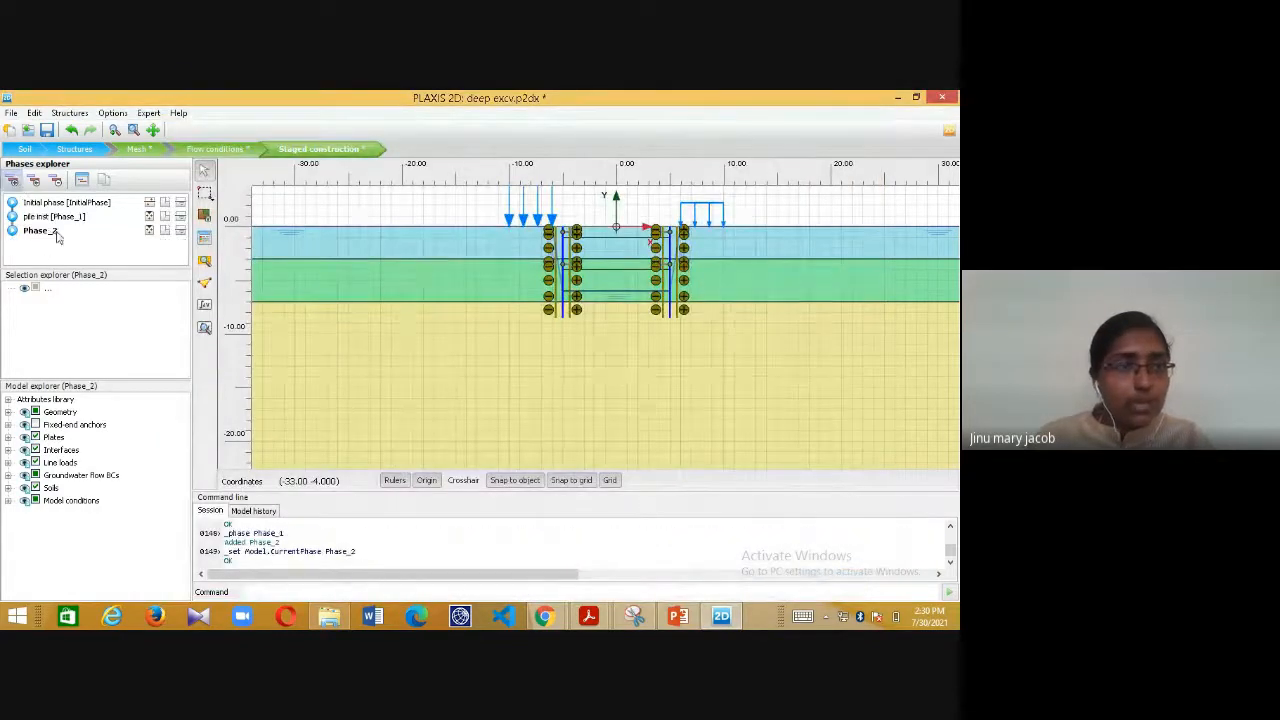
{"action": "left_click", "coordinate": [45, 231]}
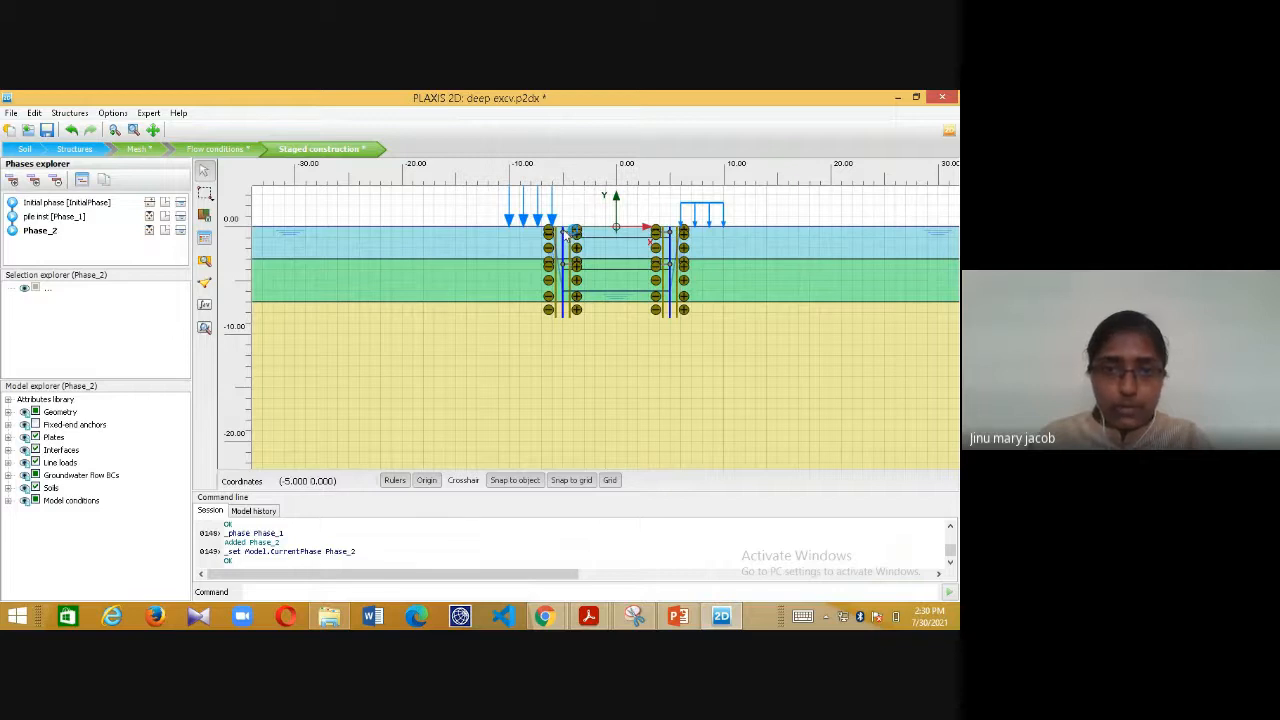
{"action": "left_click", "coordinate": [678, 616]}
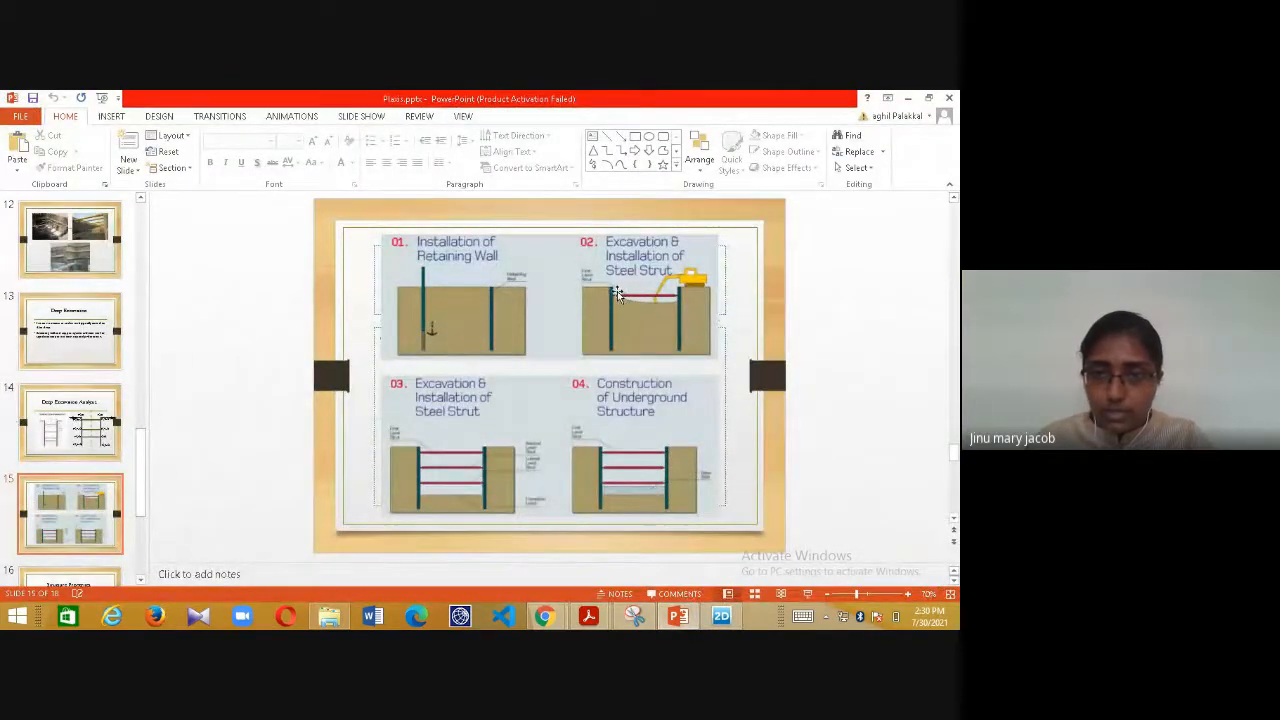
{"action": "left_click", "coordinate": [721, 616]}
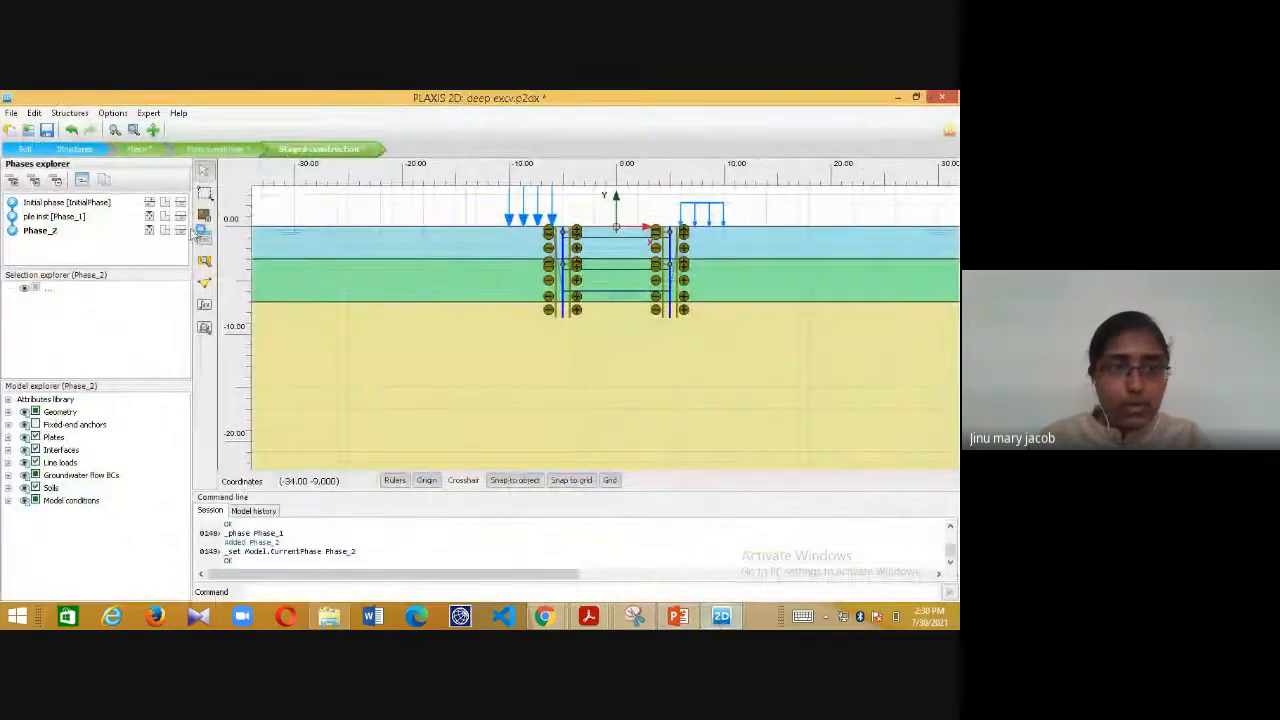
{"action": "left_click", "coordinate": [593, 236]}
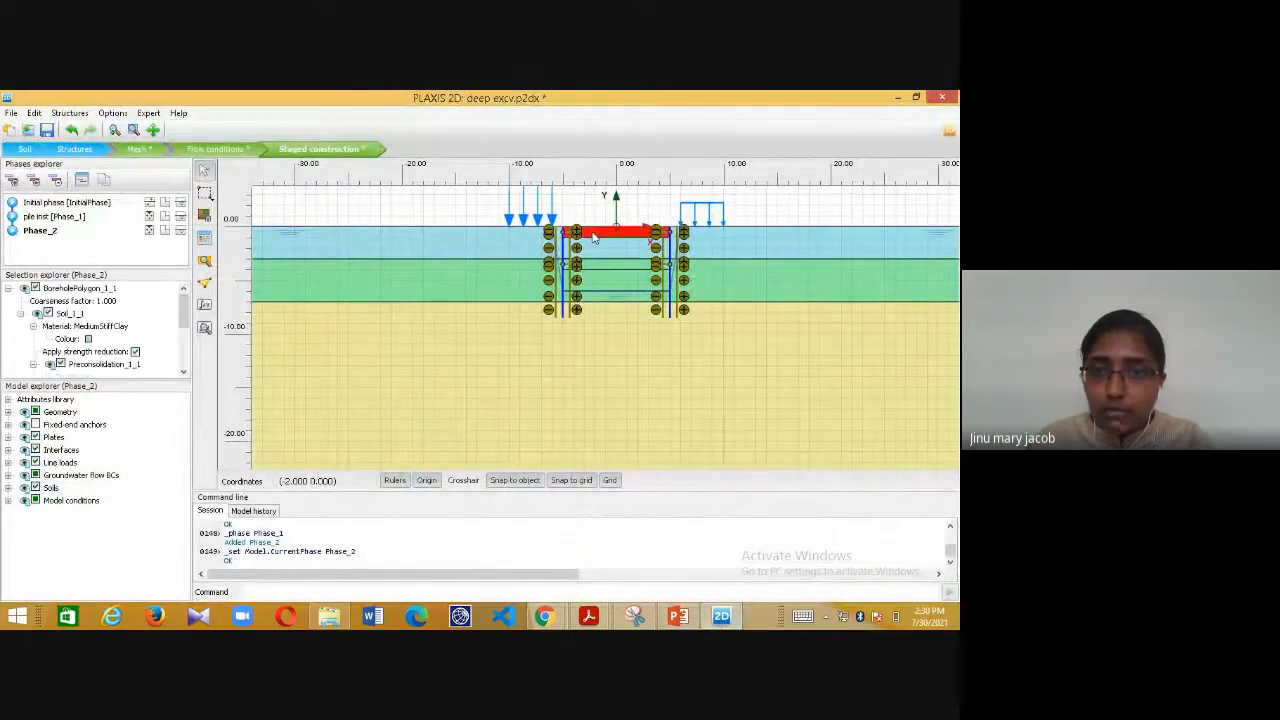
{"action": "scroll", "coordinate": [593, 236], "scroll_direction": "up", "scroll_amount": 1}
{"action": "right_click", "coordinate": [593, 240]}
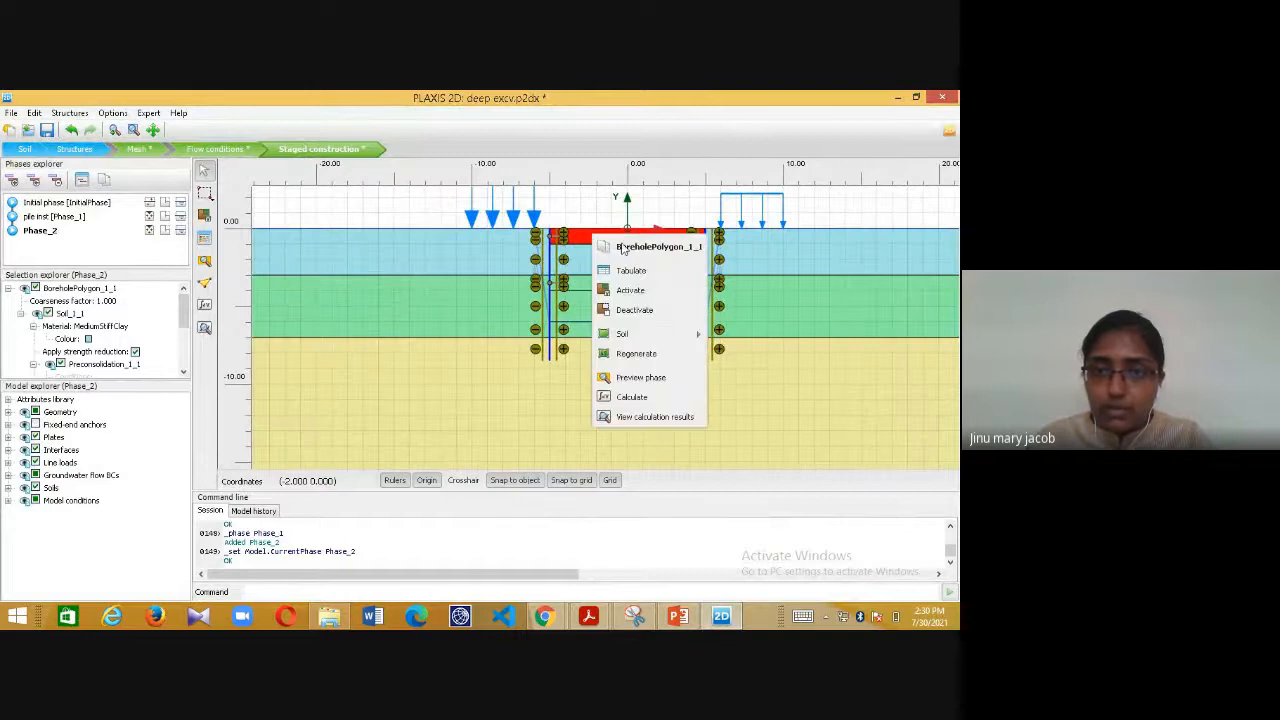
{"action": "left_click", "coordinate": [640, 310]}
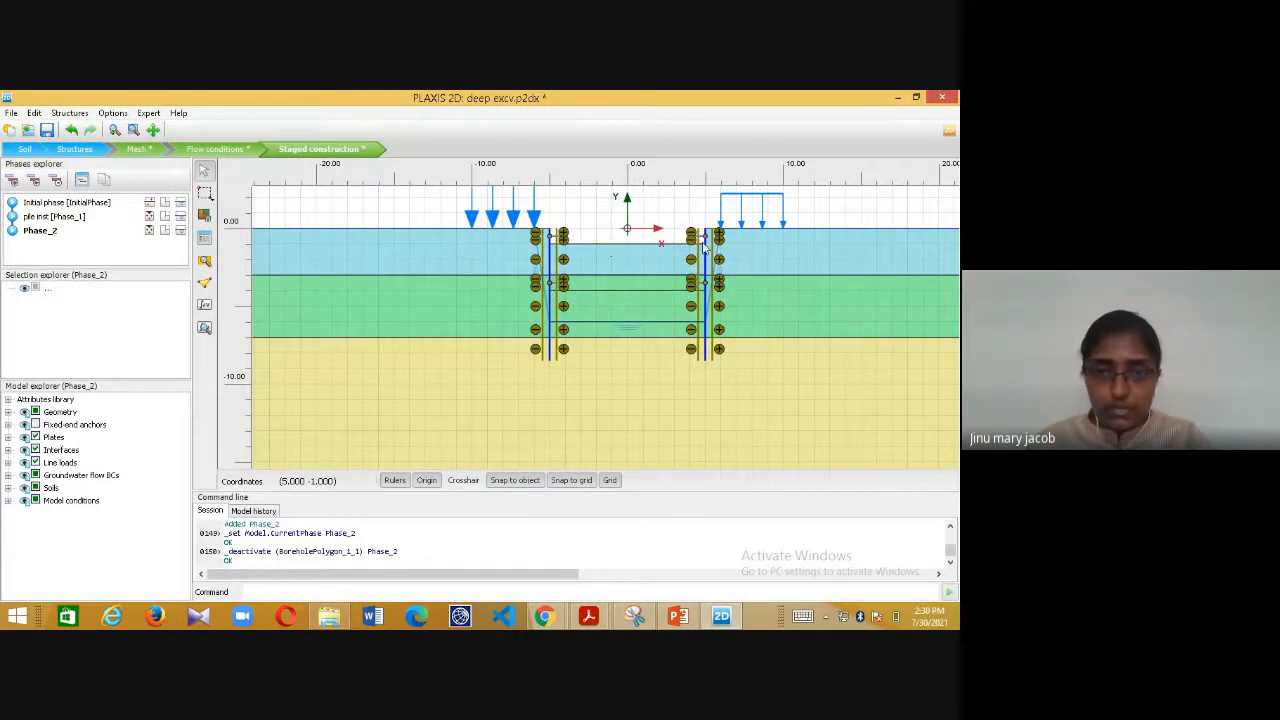
- Rename Phase_2 as "first excv"
{"action": "double_click", "coordinate": [35, 231]}
{"action": "left_click", "coordinate": [538, 197]}
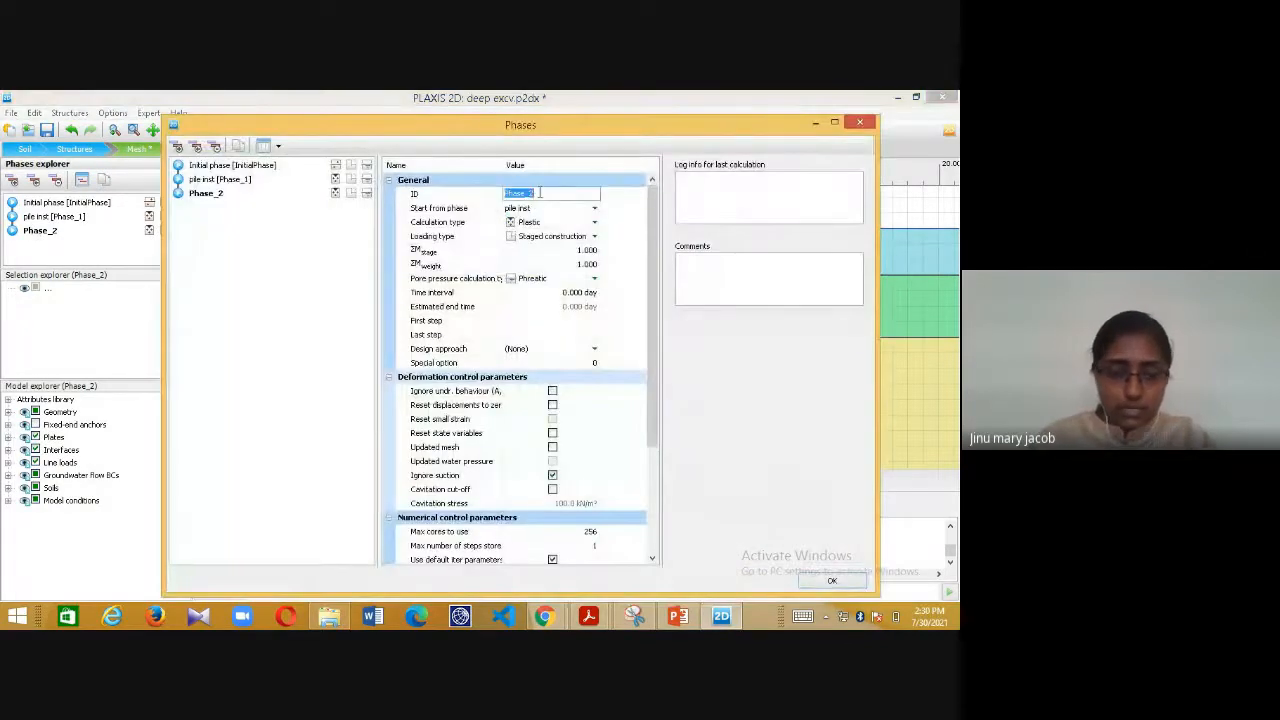
{"action": "type", "text": "F"}
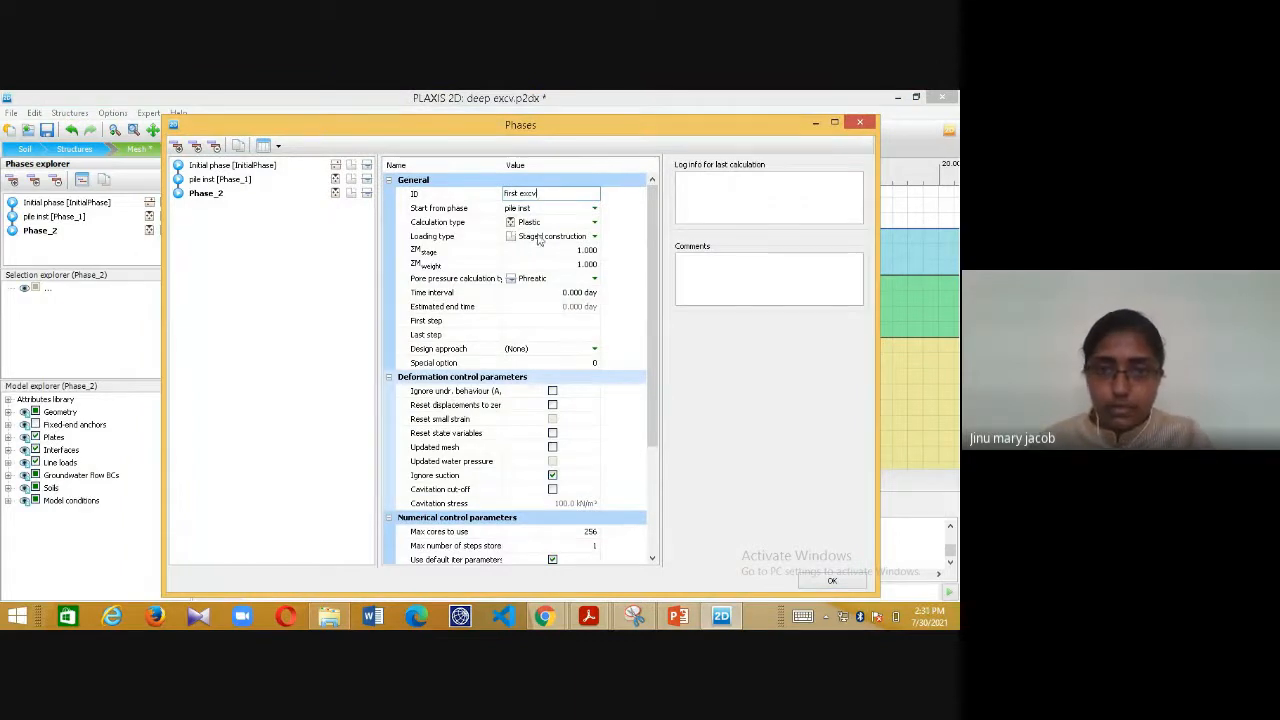
{"action": "left_click", "coordinate": [829, 581]}
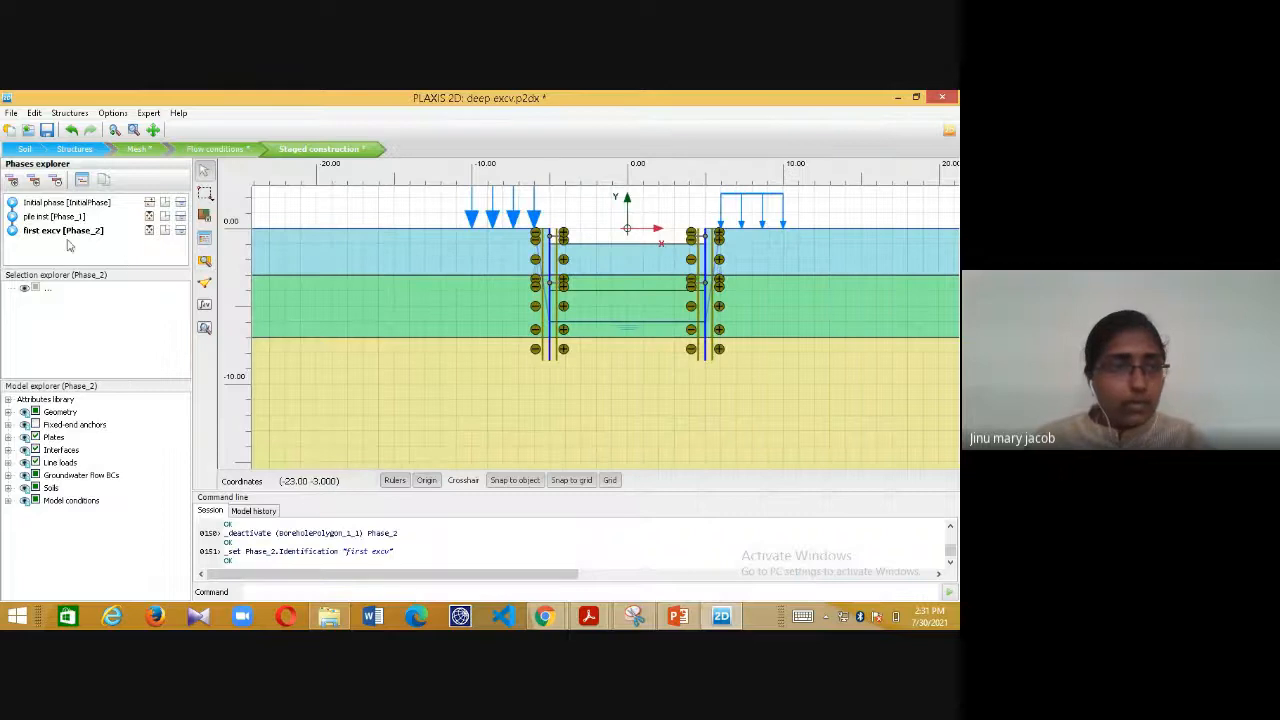
- Add a phase following first excv and name it "1st strut"
{"action": "left_click", "coordinate": [12, 180]}
{"action": "double_click", "coordinate": [40, 244]}
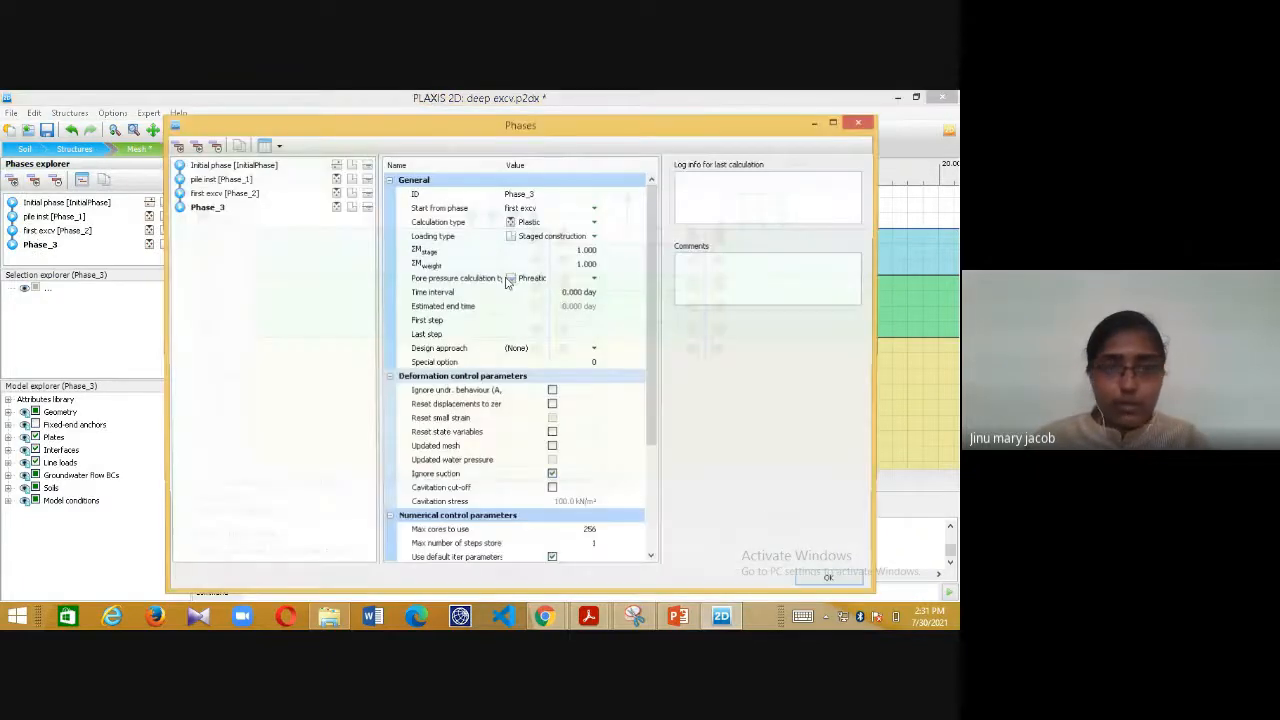
{"action": "left_click", "coordinate": [521, 194]}
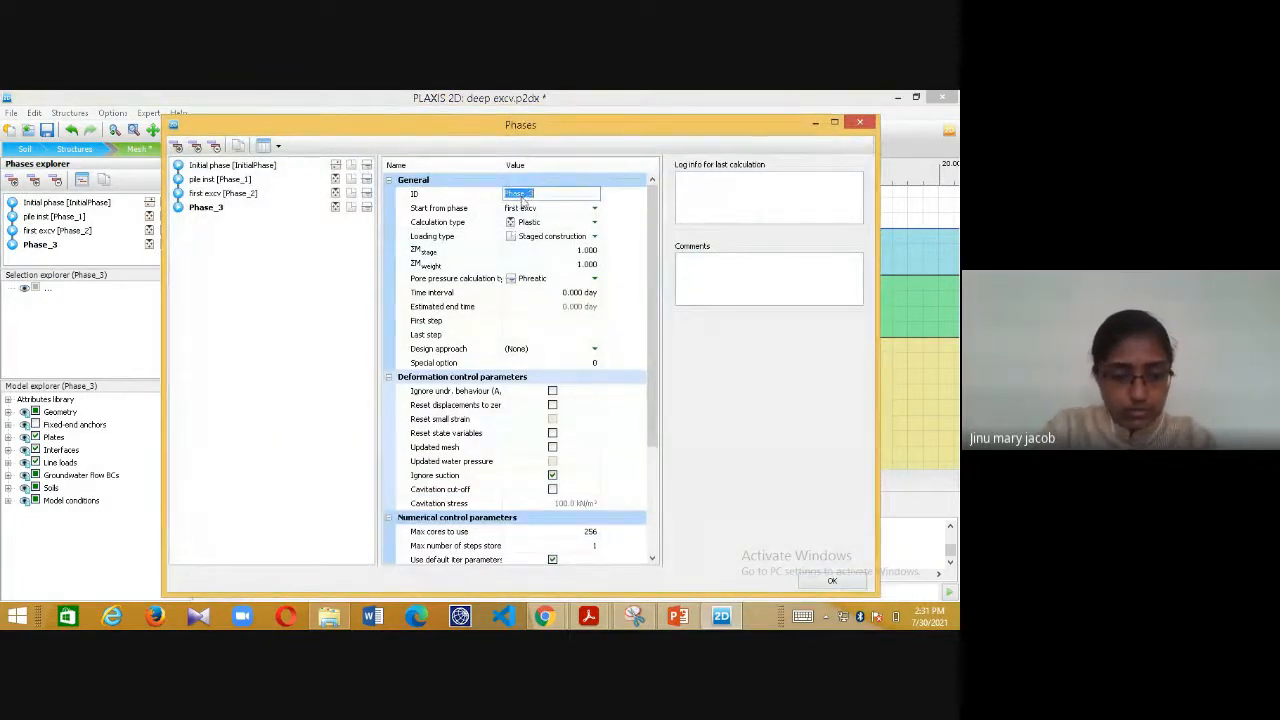
{"action": "type", "text": "1st strut"}
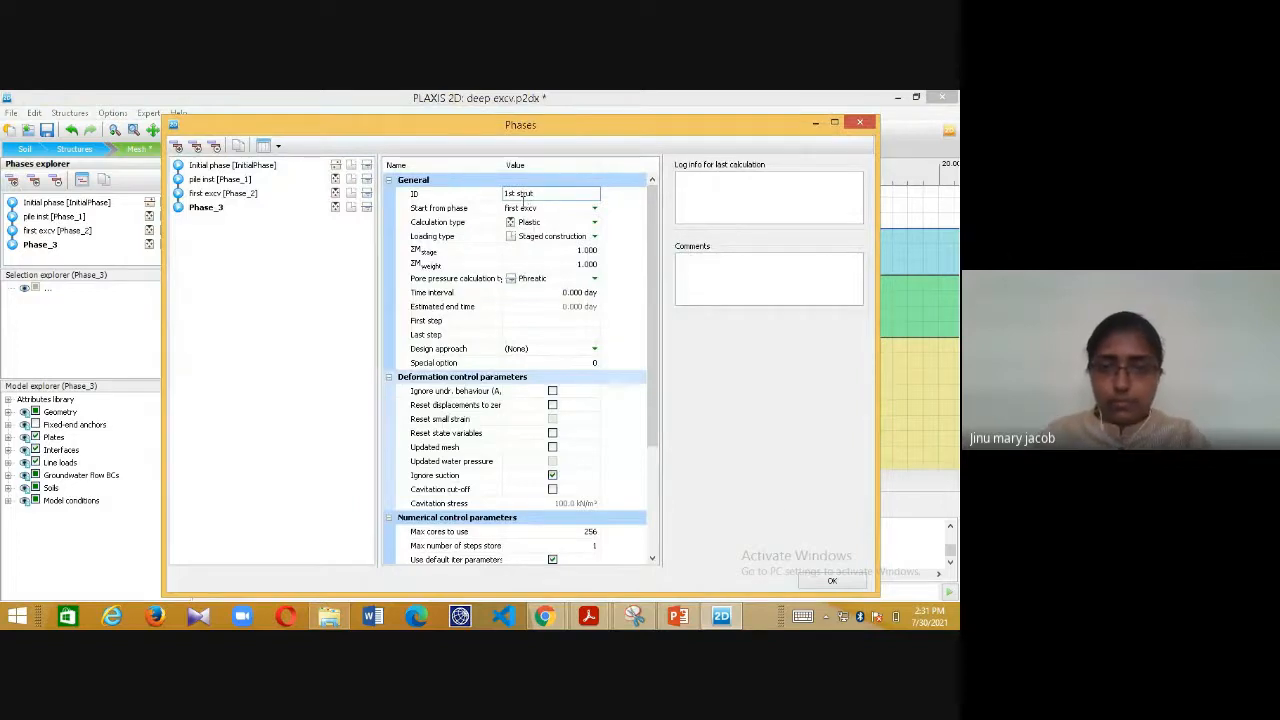
{"action": "left_click", "coordinate": [815, 581]}
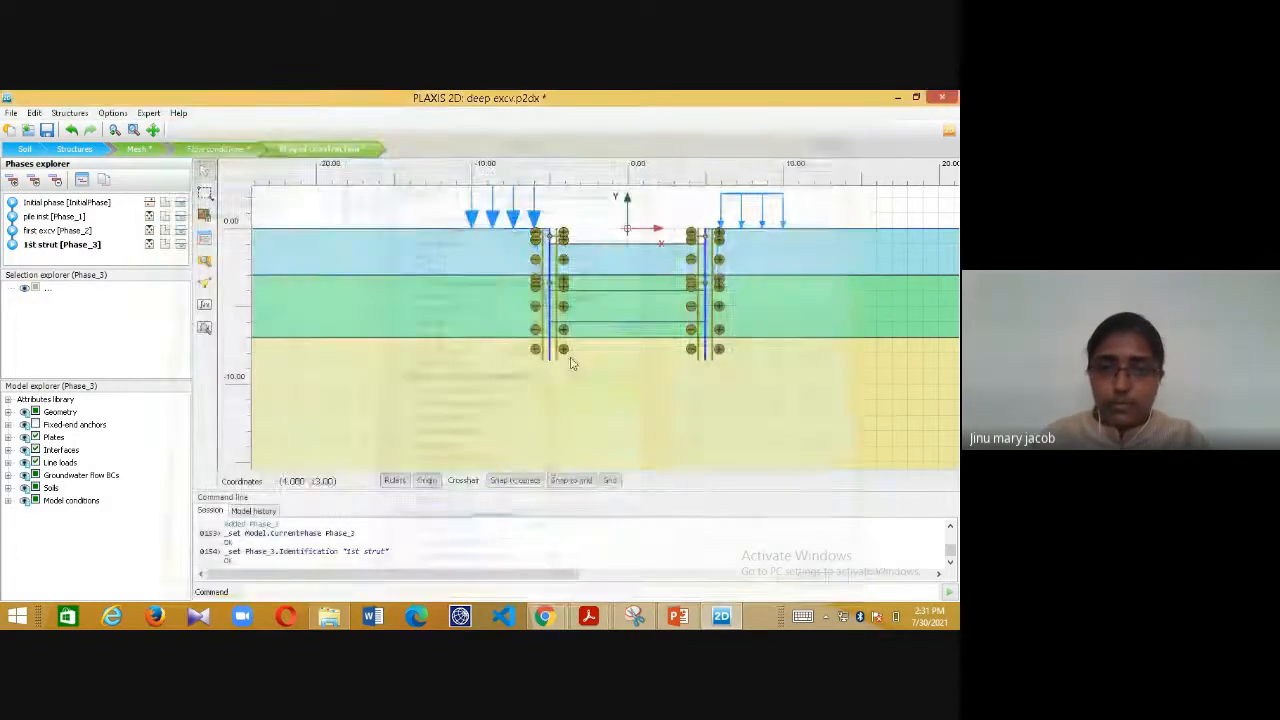
- Activate the upper fixed-end anchors on both walls in the 1st strut phase
{"action": "left_click", "coordinate": [552, 238]}
{"action": "right_click", "coordinate": [553, 240]}
{"action": "left_click", "coordinate": [592, 292]}
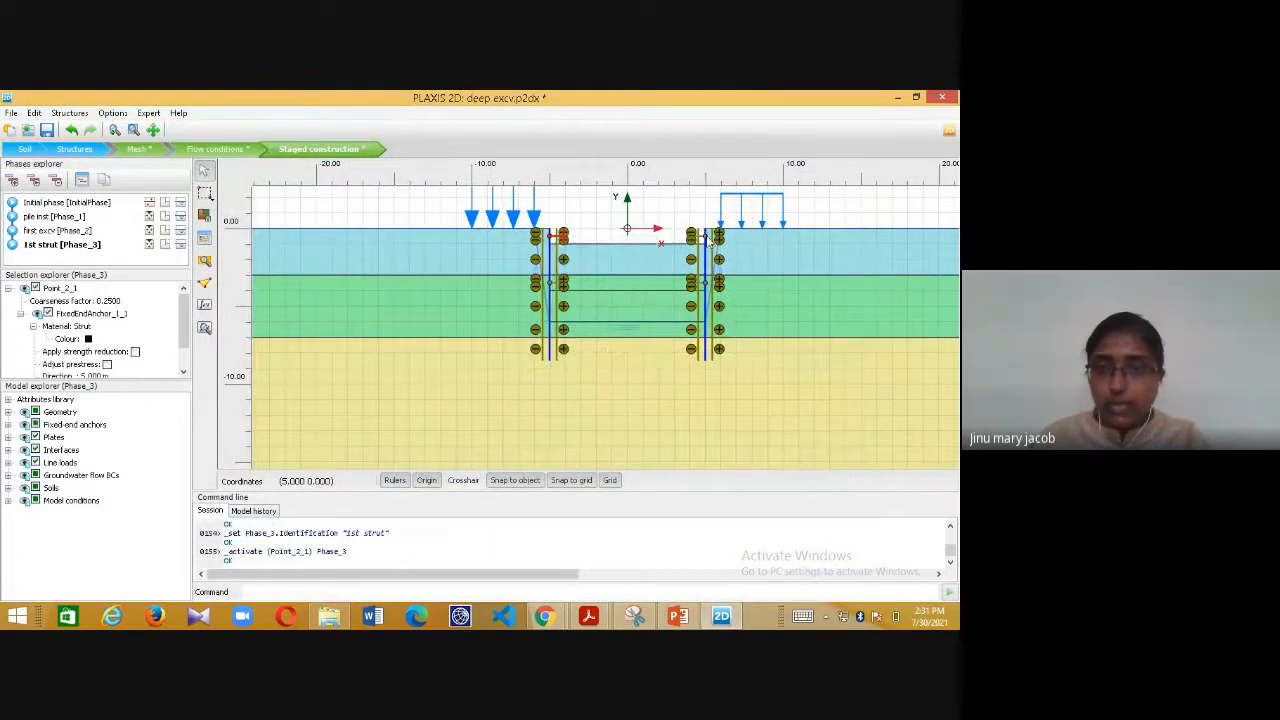
{"action": "right_click", "coordinate": [706, 238]}
{"action": "left_click", "coordinate": [745, 293]}
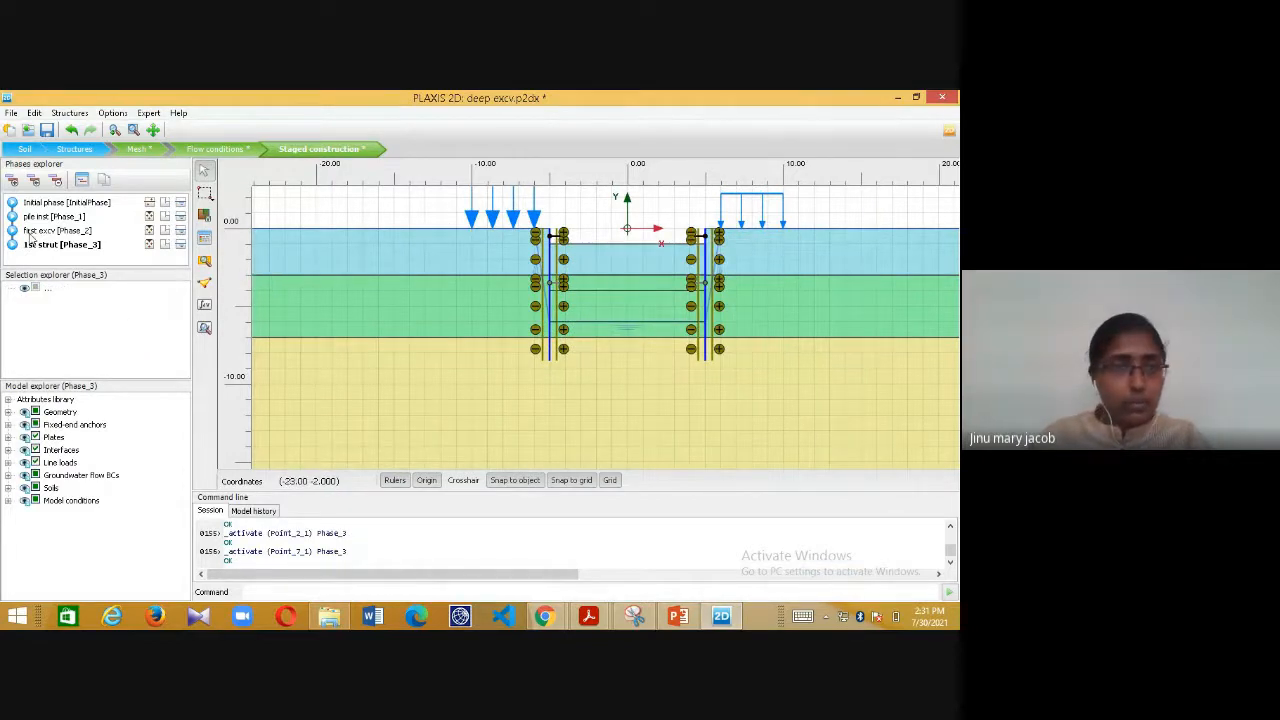
- Add a phase following 1st strut and deactivate the next two soil clusters between the walls, down to just below the lower strut level
{"action": "left_click", "coordinate": [12, 180]}
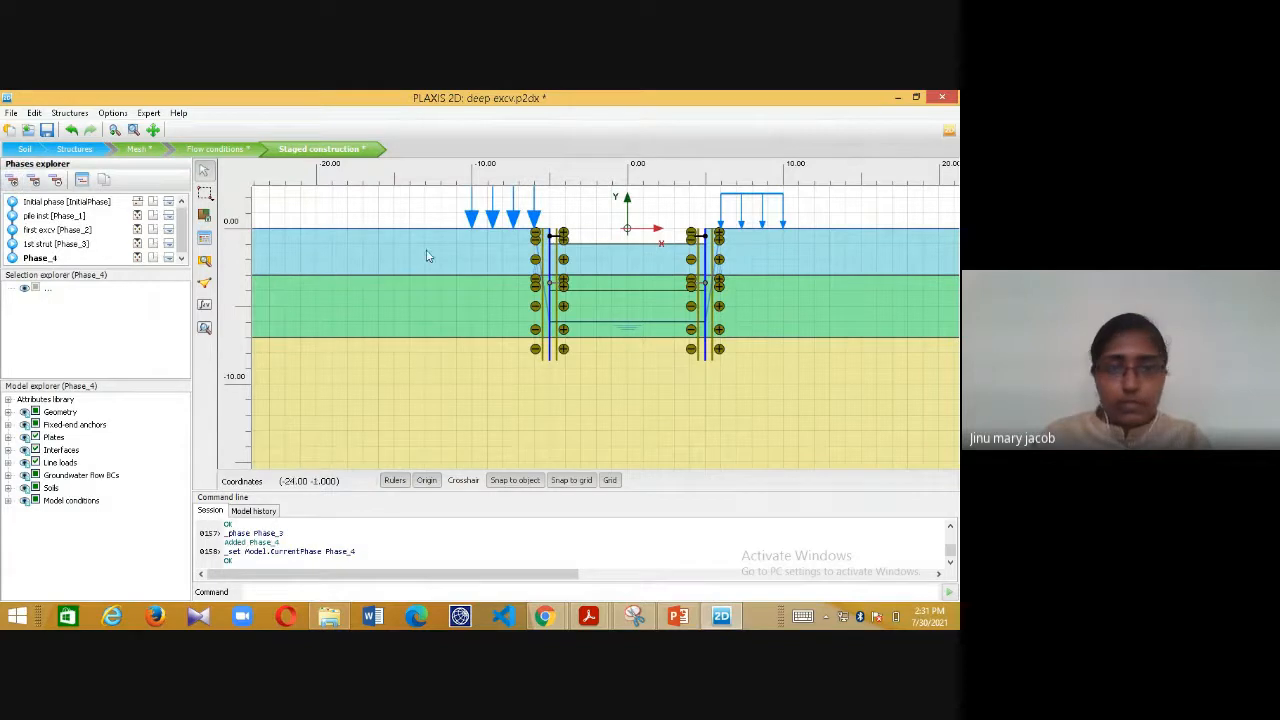
{"action": "left_click", "coordinate": [577, 258]}
{"action": "right_click", "coordinate": [580, 256]}
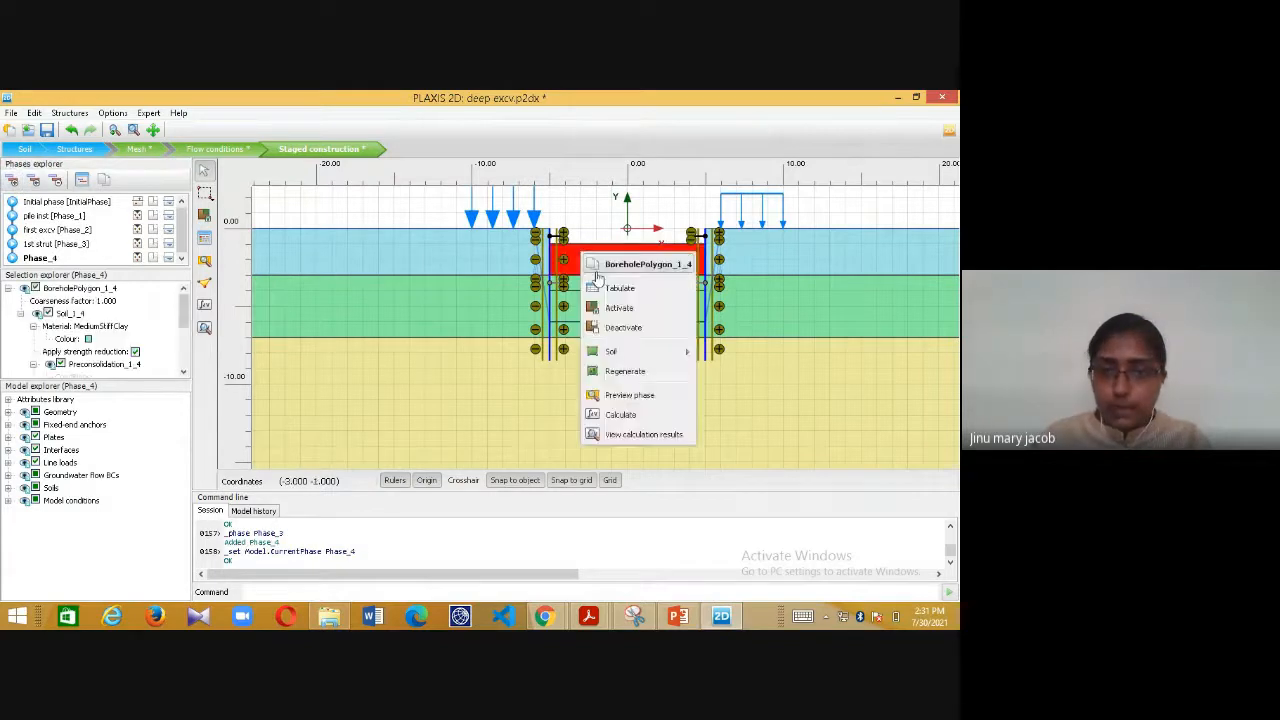
{"action": "left_click", "coordinate": [623, 327]}
{"action": "right_click", "coordinate": [590, 285]}
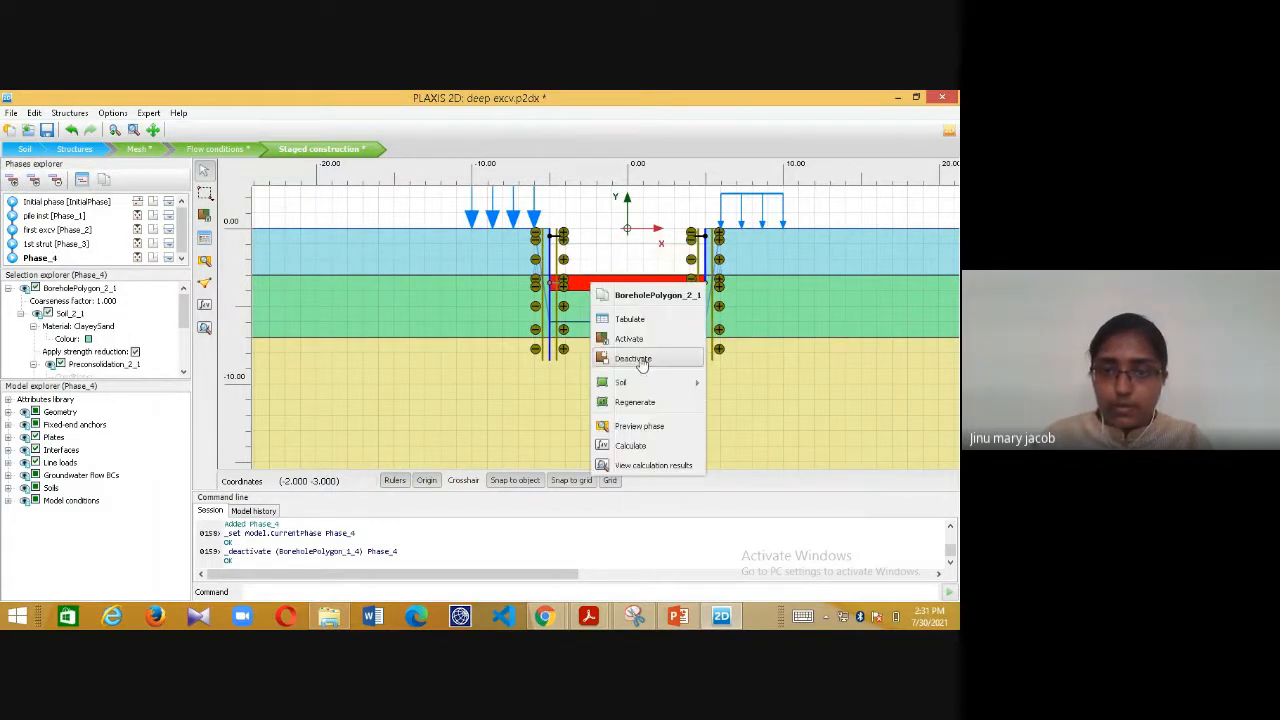
{"action": "left_click", "coordinate": [623, 357]}
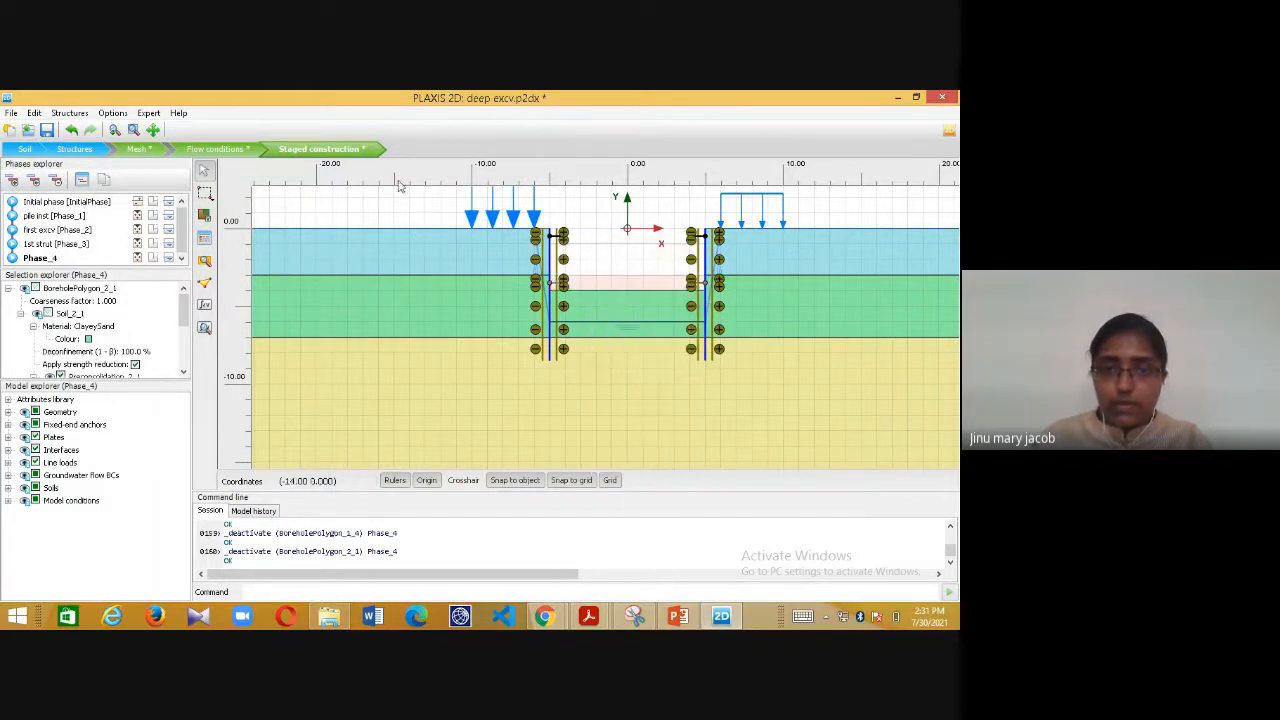
- Add a phase following Phase_4 and activate the lower fixed-end anchors on both walls in it
{"action": "left_click", "coordinate": [12, 180]}
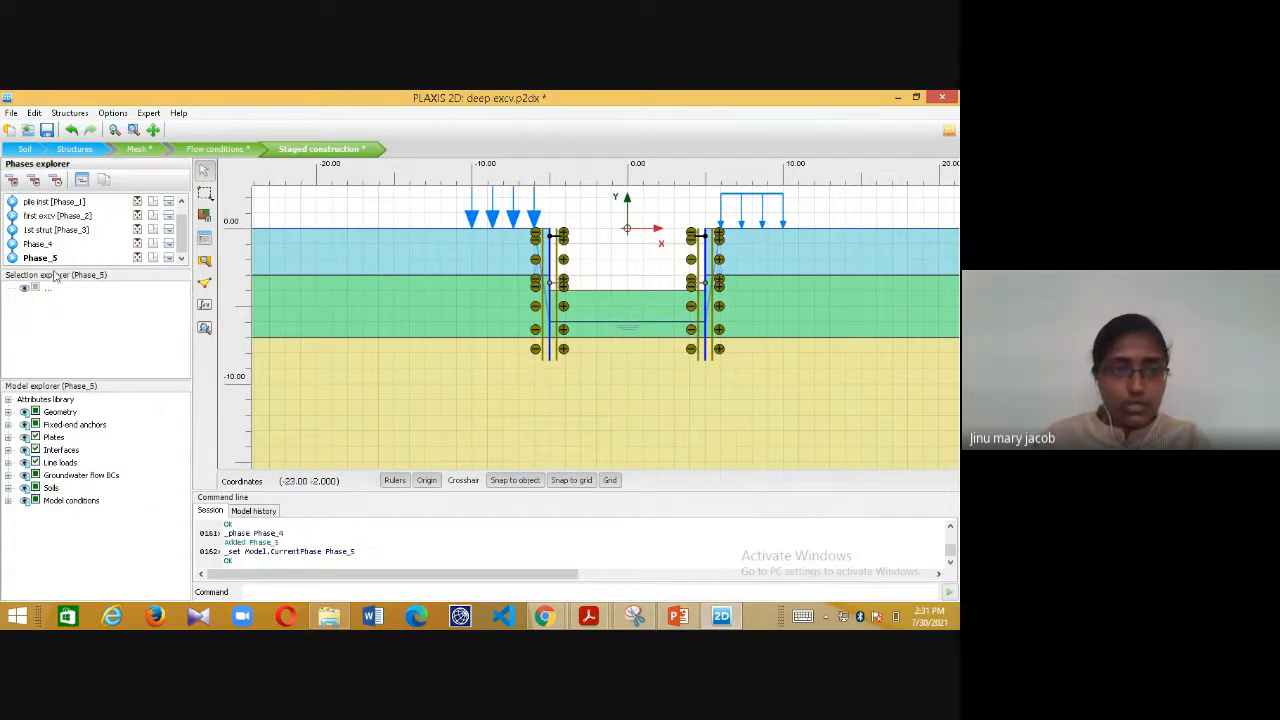
{"action": "right_click", "coordinate": [549, 286]}
{"action": "left_click", "coordinate": [580, 334]}
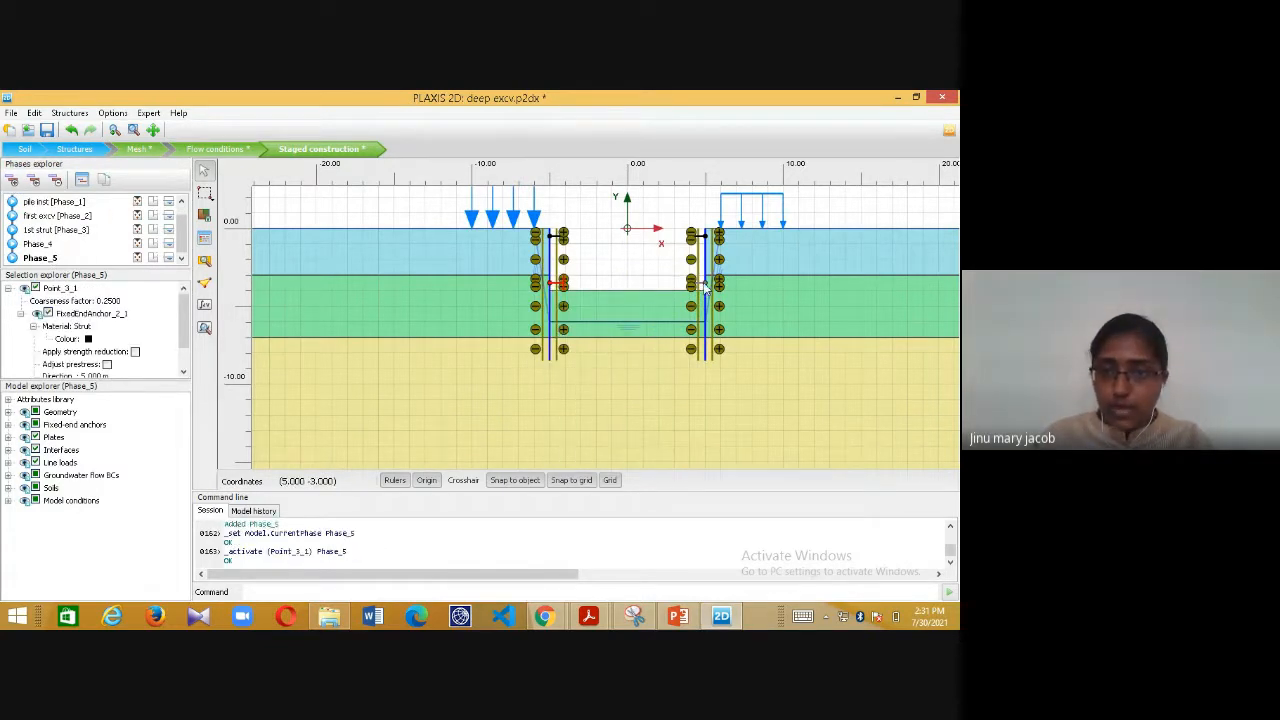
{"action": "right_click", "coordinate": [705, 287]}
{"action": "left_click", "coordinate": [740, 336]}
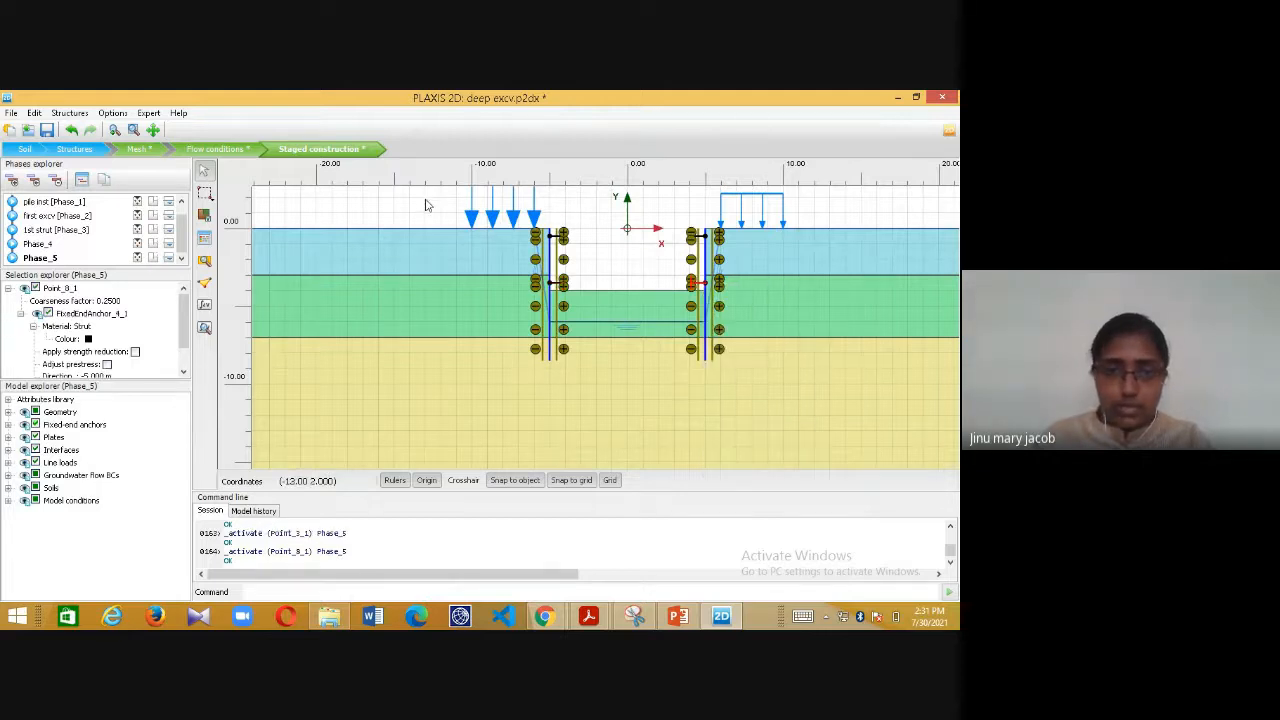
{"action": "left_click", "coordinate": [428, 205]}
- Add a phase following Phase_5 and deactivate the next soil cluster between the walls, below the lower struts
{"action": "left_click", "coordinate": [14, 181]}
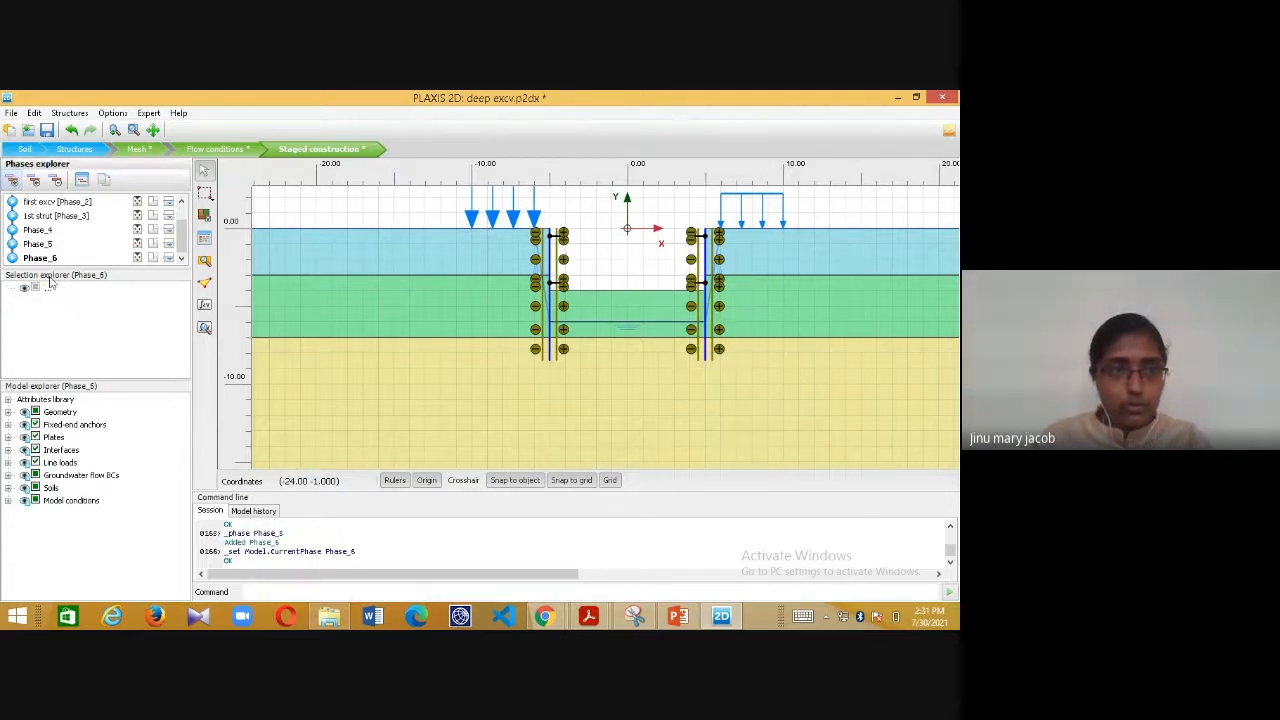
{"action": "right_click", "coordinate": [618, 298]}
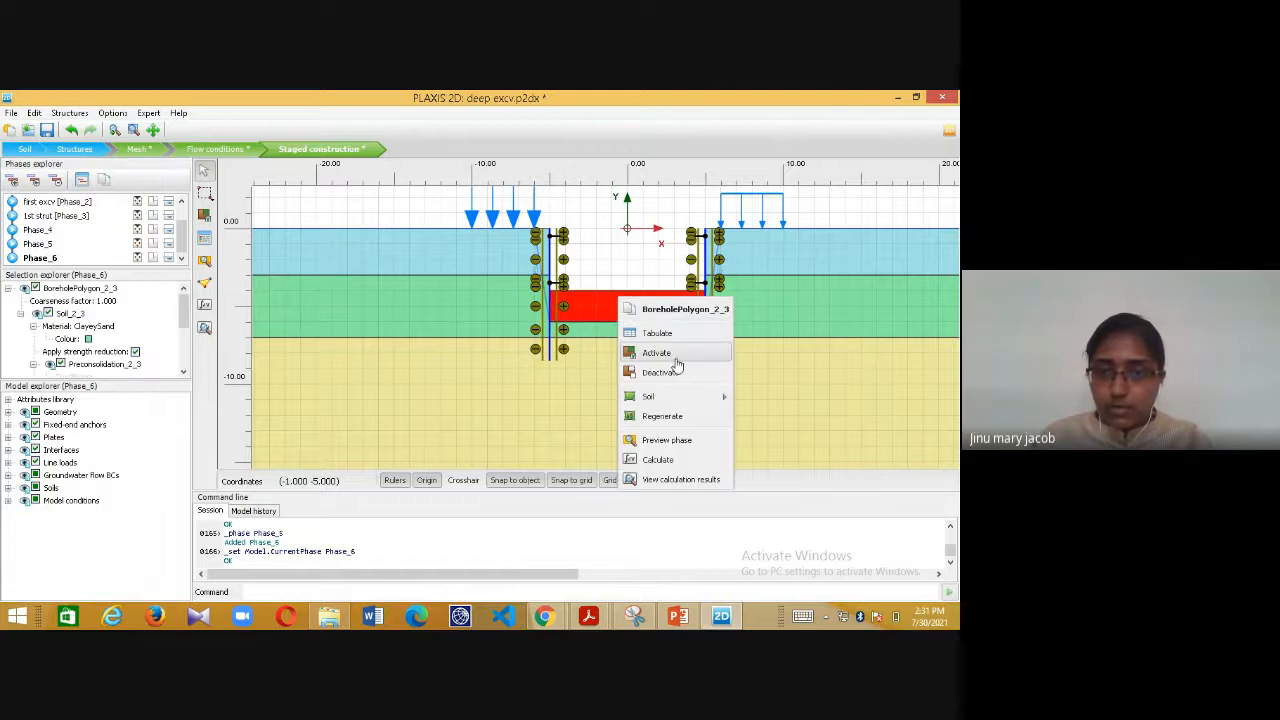
{"action": "left_click", "coordinate": [663, 369]}
{"action": "left_click", "coordinate": [432, 212]}
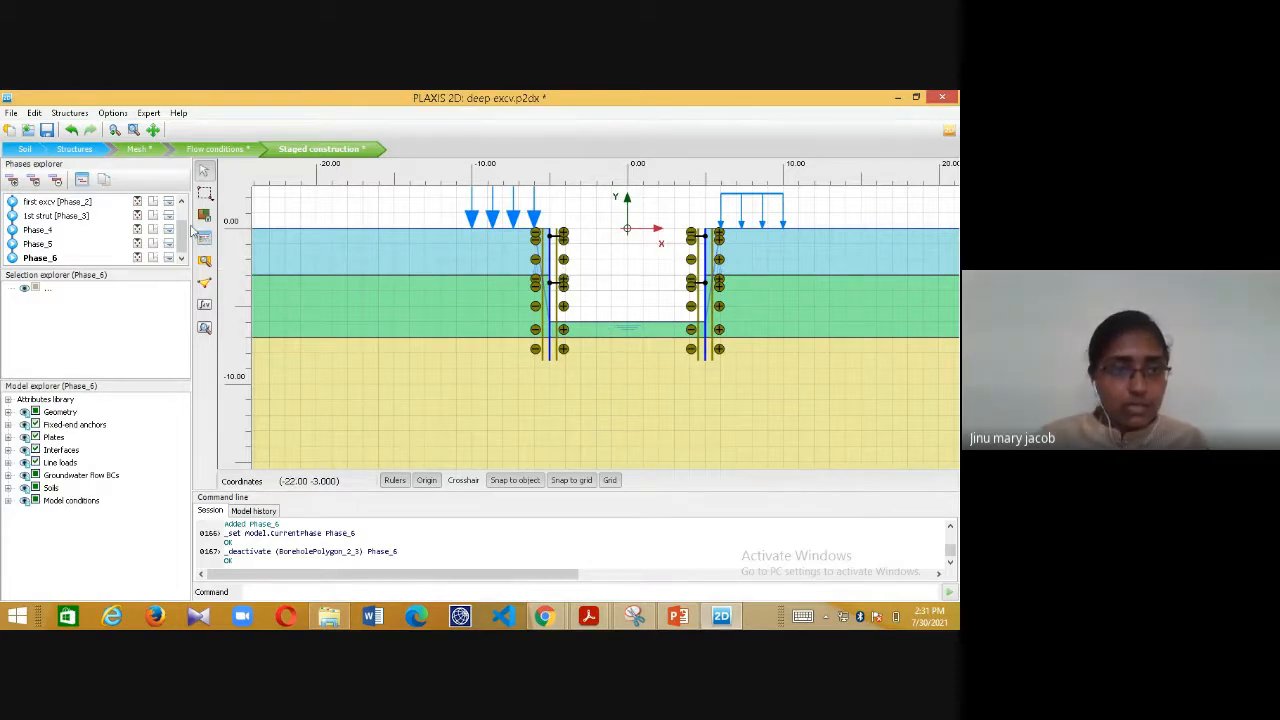
- Review the construction stages from the initial phase through Phase_6, checking the active walls, struts, loads and soil clusters
{"action": "scroll", "coordinate": [170, 228], "scroll_direction": "up", "scroll_amount": 2}
{"action": "left_click", "coordinate": [62, 203]}
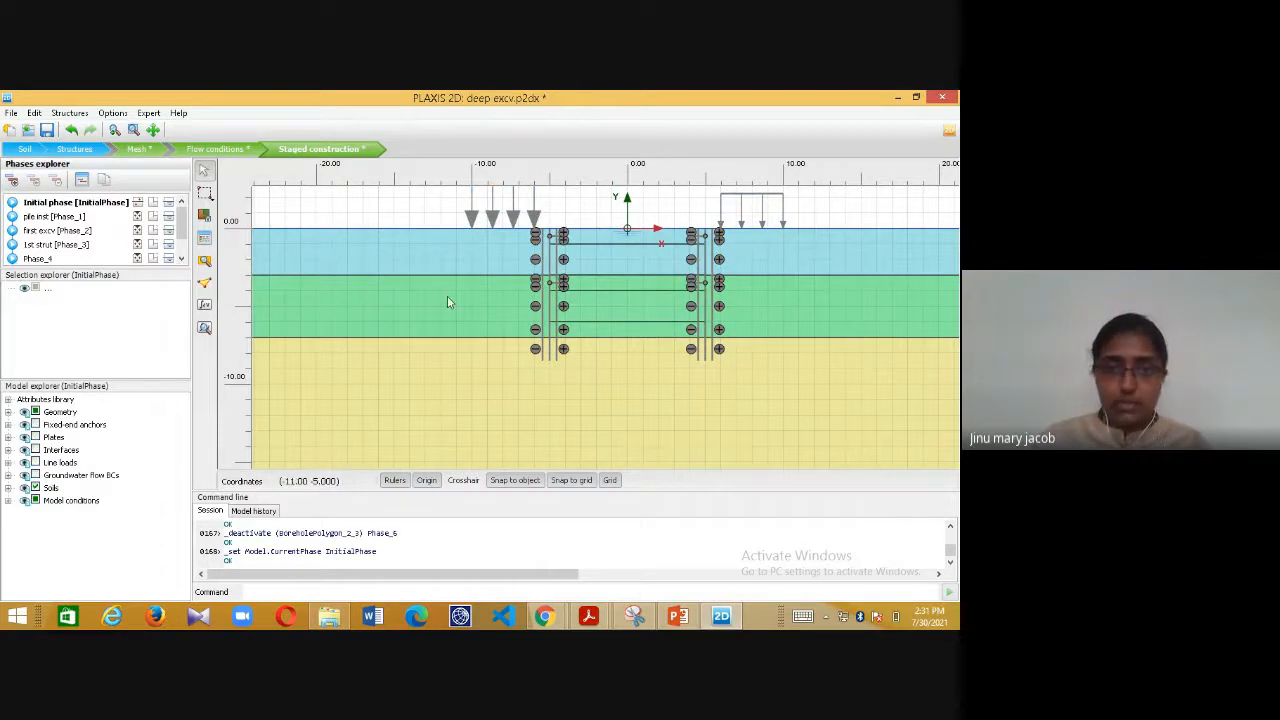
{"action": "left_click", "coordinate": [40, 217]}
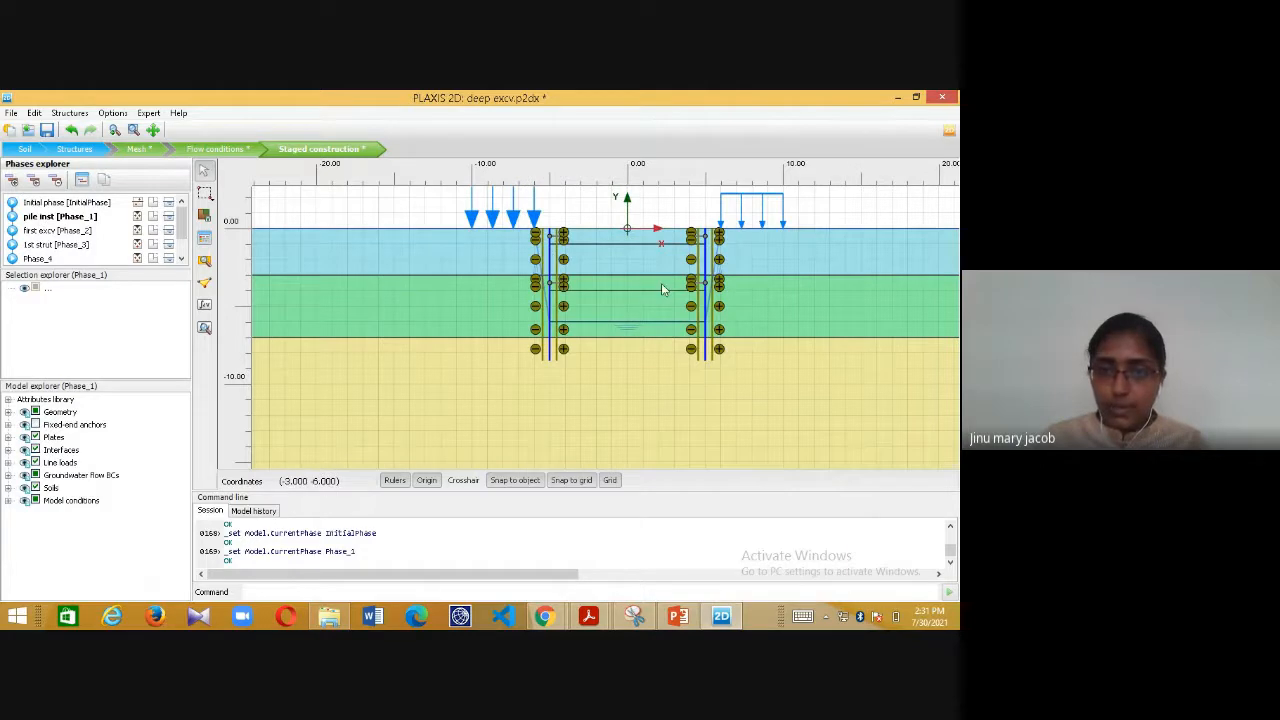
{"action": "left_click", "coordinate": [72, 231]}
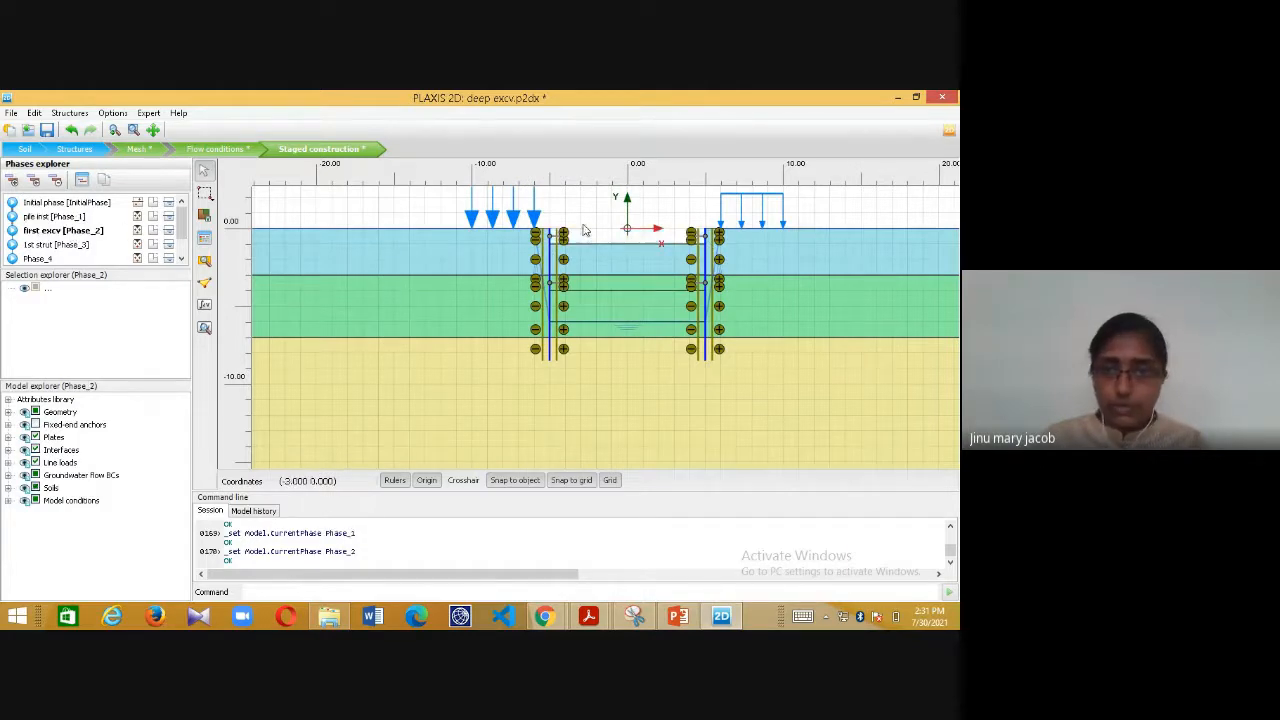
{"action": "left_click", "coordinate": [70, 245]}
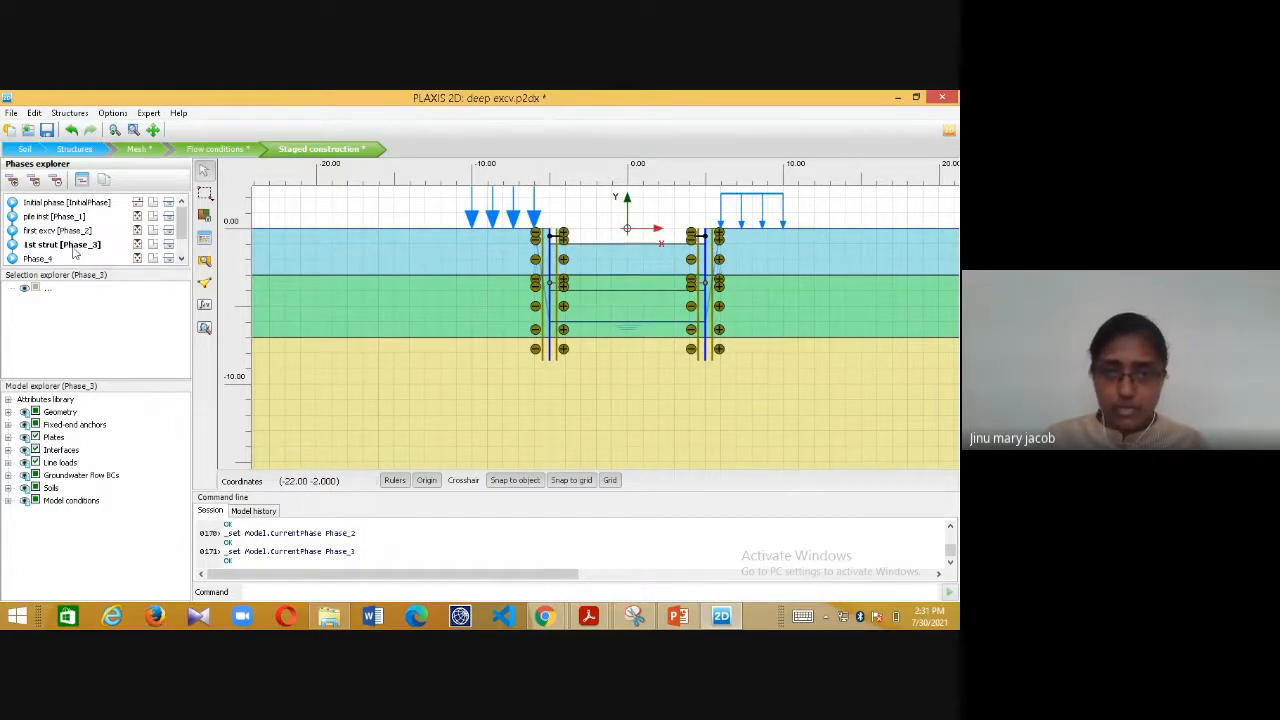
{"action": "left_click", "coordinate": [40, 259]}
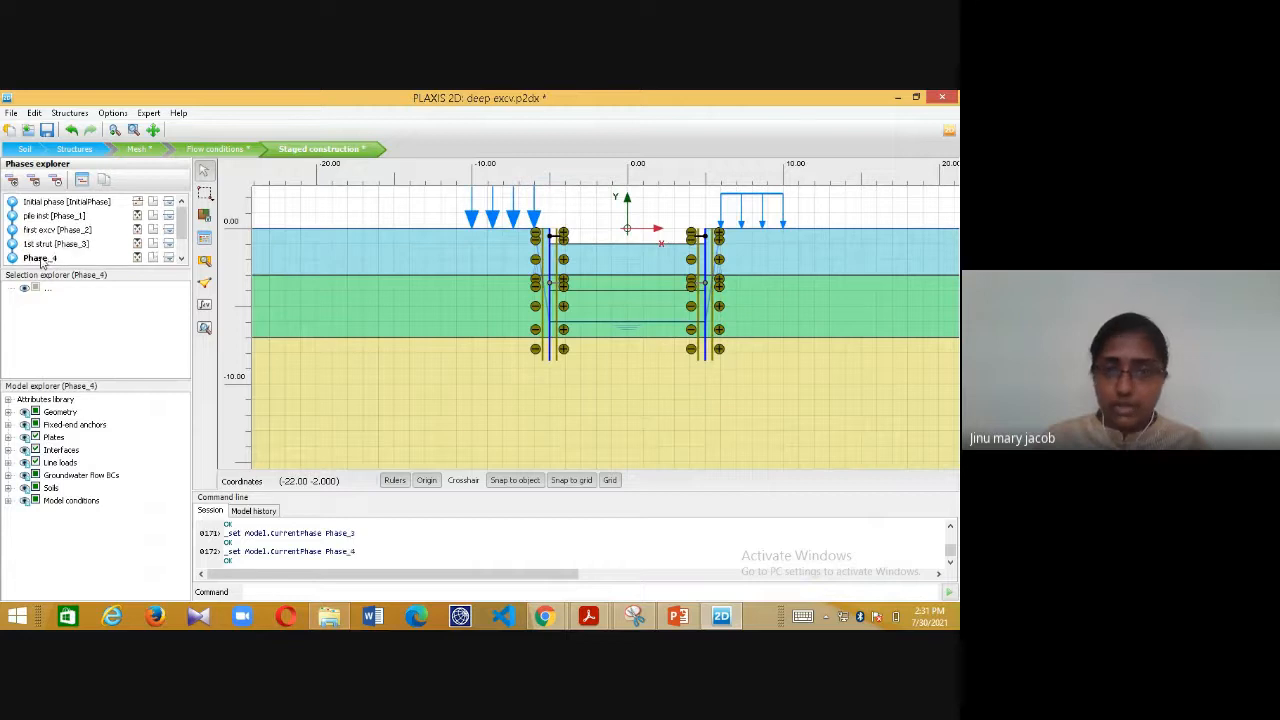
{"action": "scroll", "coordinate": [62, 236], "scroll_direction": "down", "scroll_amount": 1}
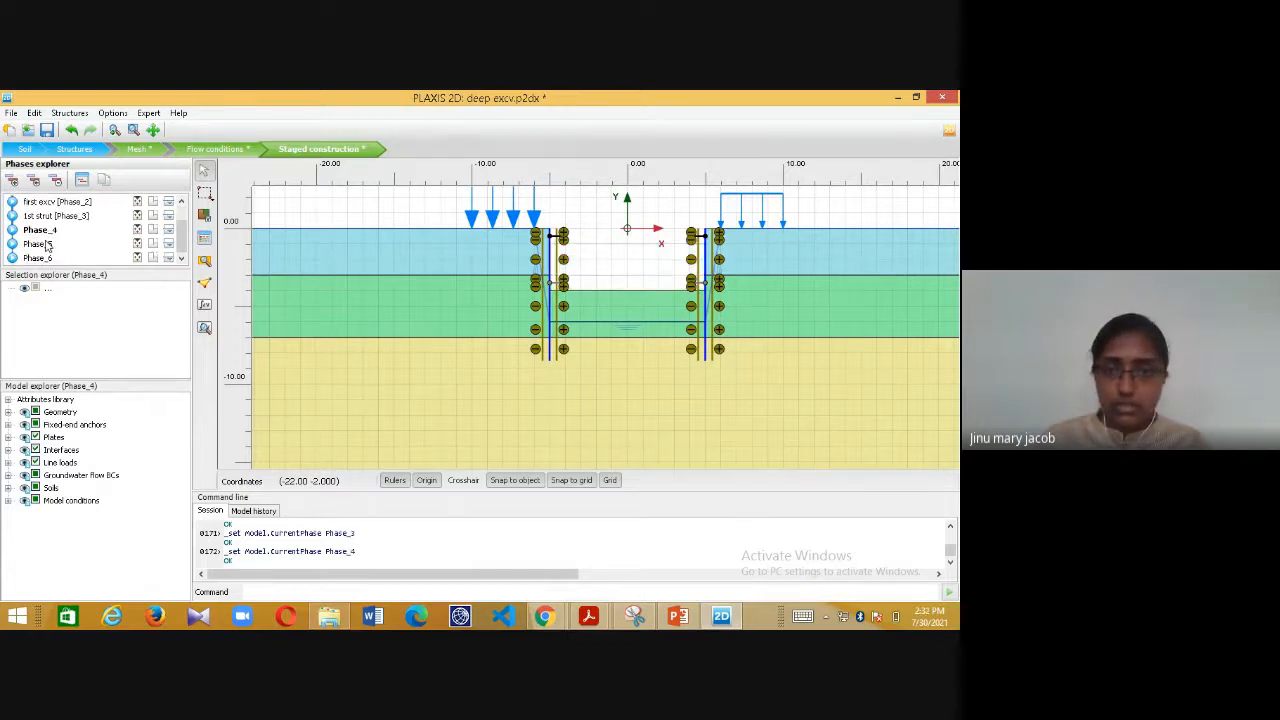
{"action": "left_click", "coordinate": [45, 259]}
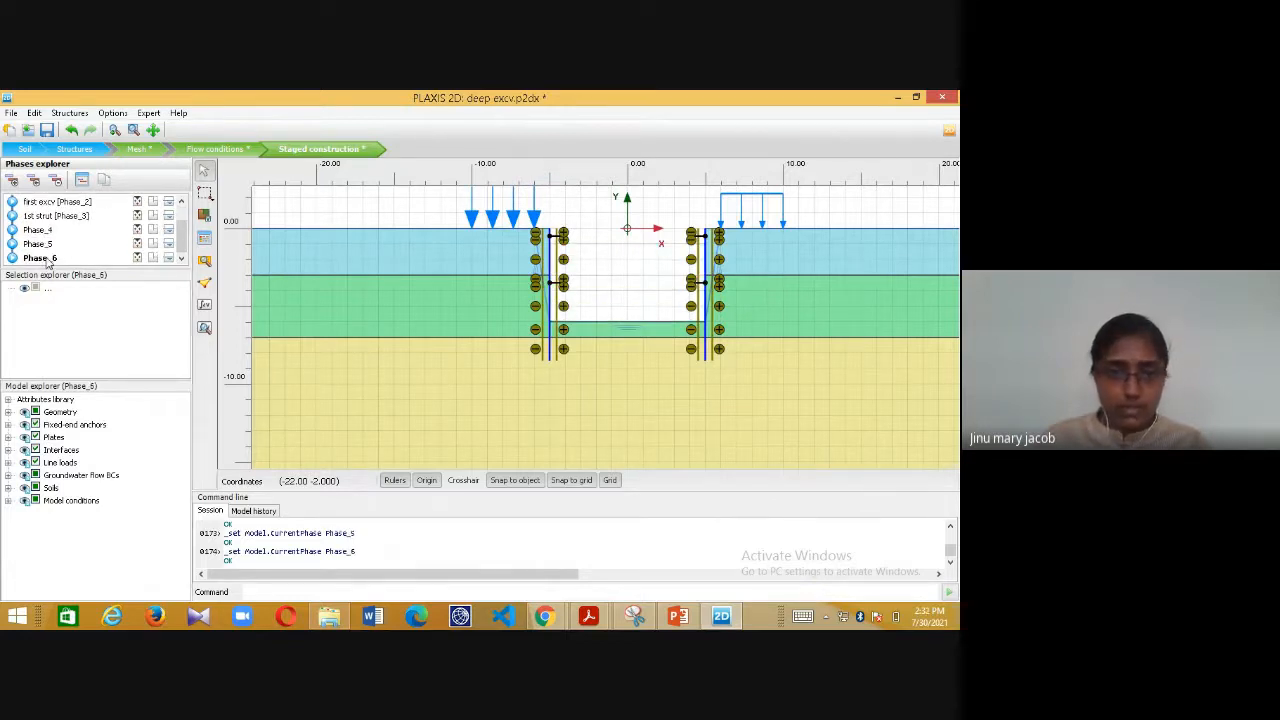
- Calculate the phases and open the Phase_6 results in PLAXIS 2D Output, dismissing the news feed
{"action": "left_click", "coordinate": [204, 327]}
{"action": "left_click", "coordinate": [518, 405]}
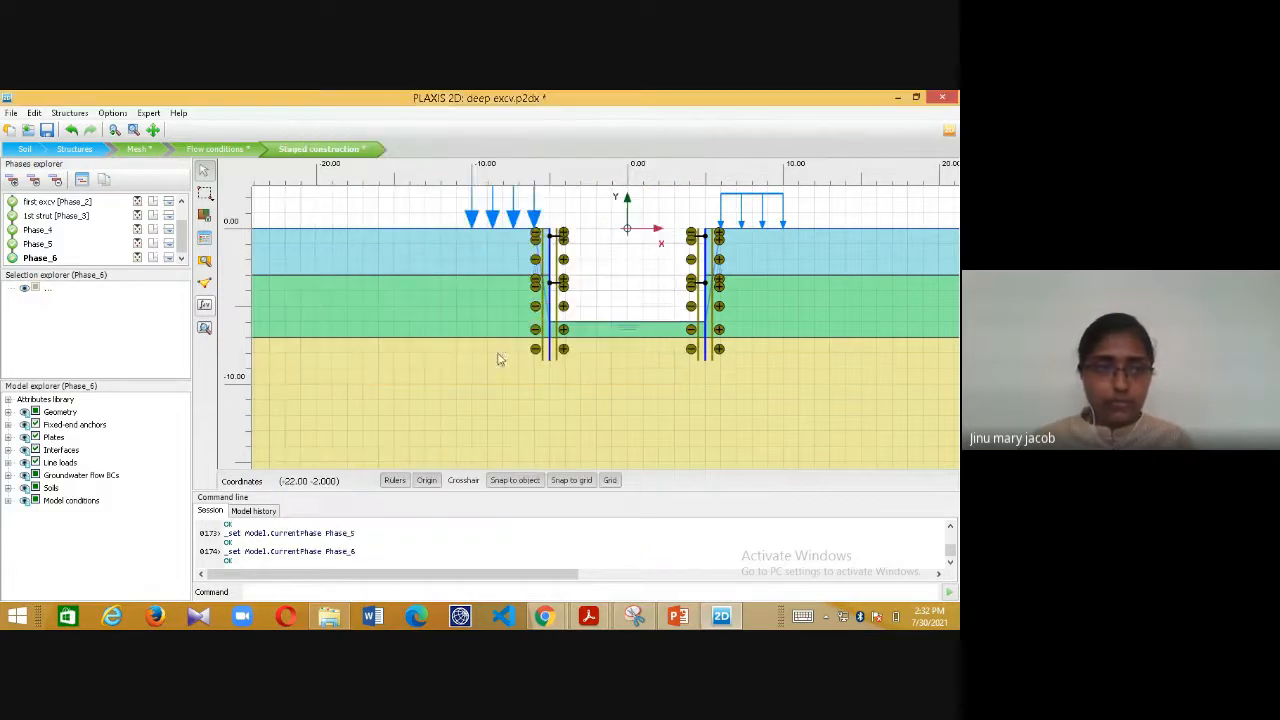
{"action": "left_click", "coordinate": [205, 330]}
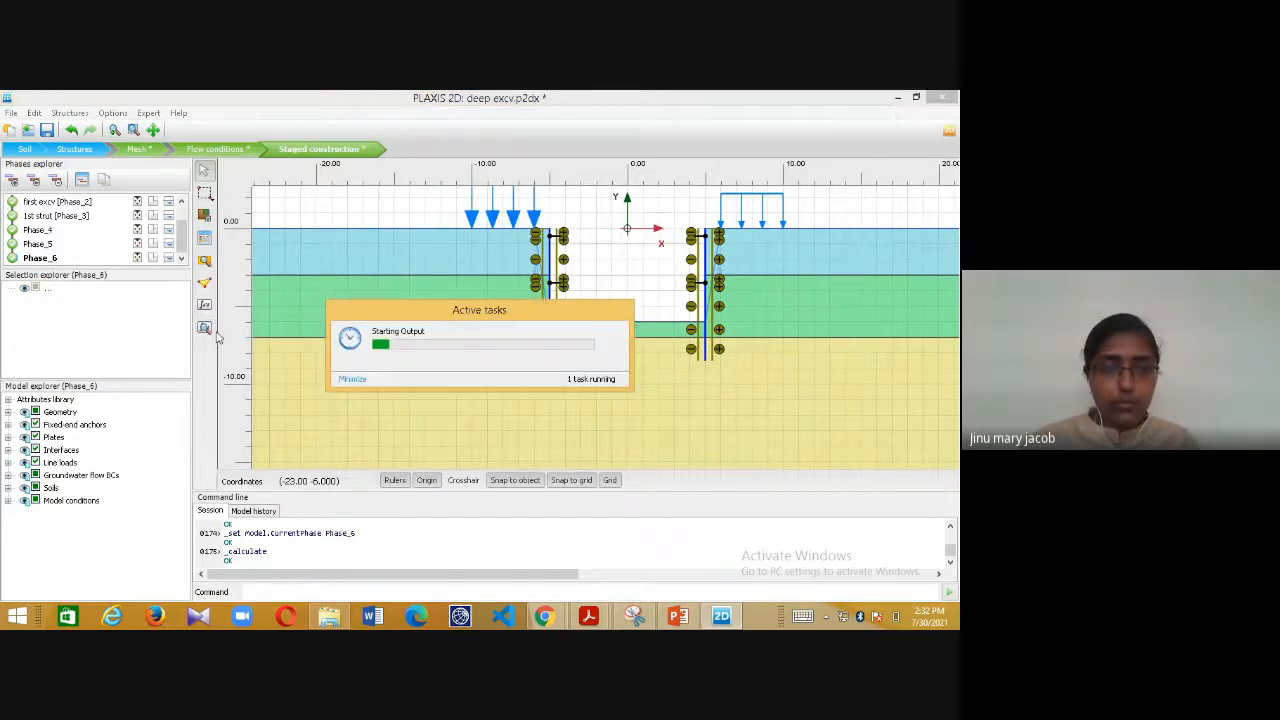
{"action": "left_click", "coordinate": [522, 437]}
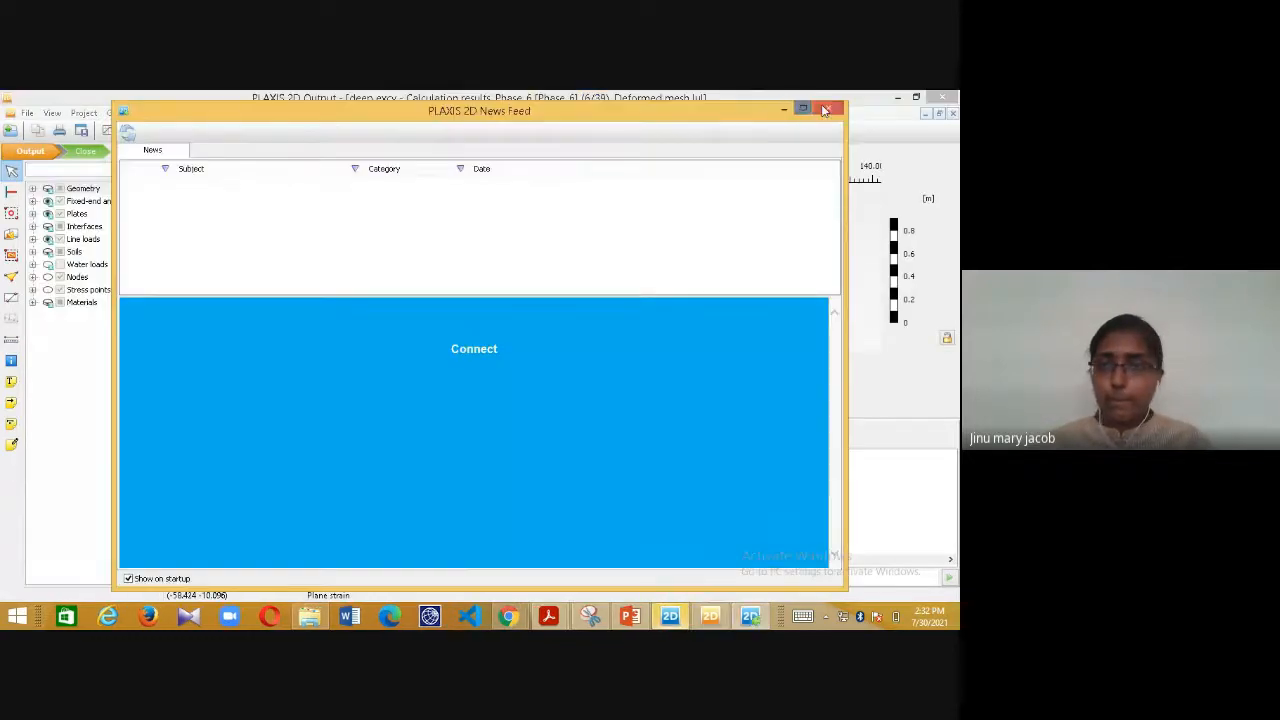
{"action": "left_click", "coordinate": [823, 105]}
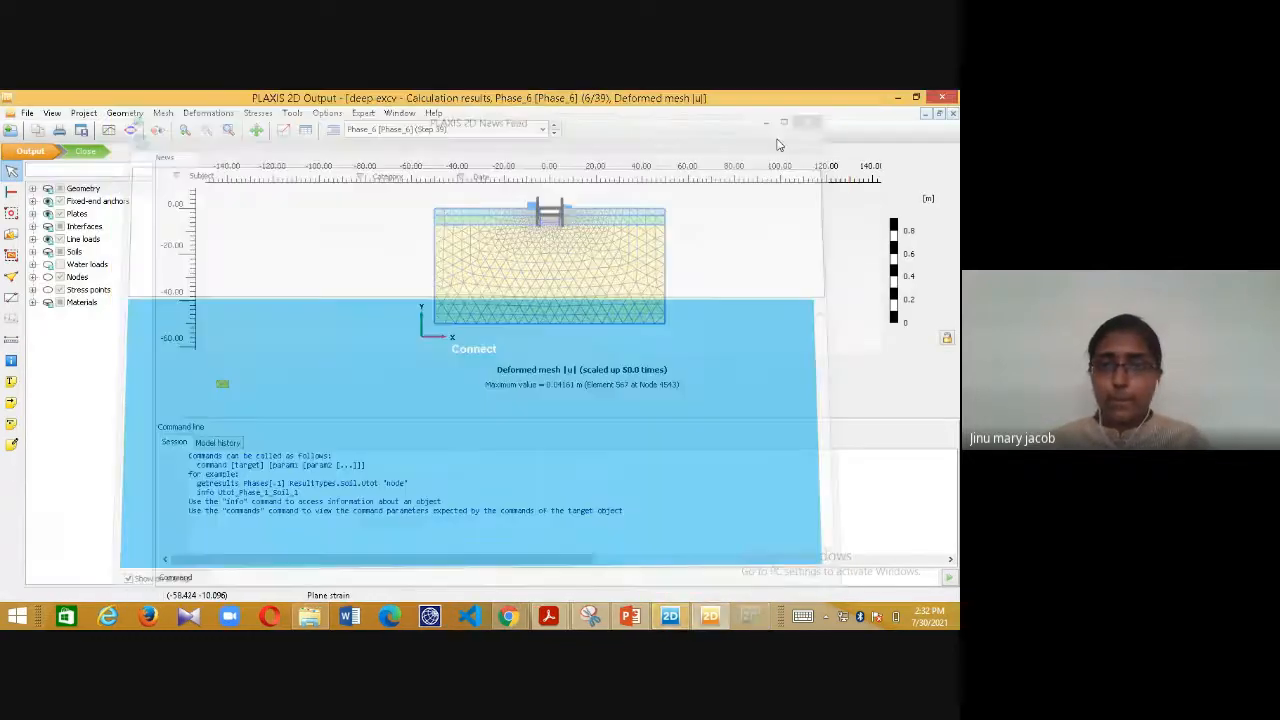
- Inspect the Phase_6 deformed mesh around the excavation, and display the deformed mesh for the initial phase and pile inst
{"action": "scroll", "coordinate": [612, 193], "scroll_direction": "up", "scroll_amount": 3}
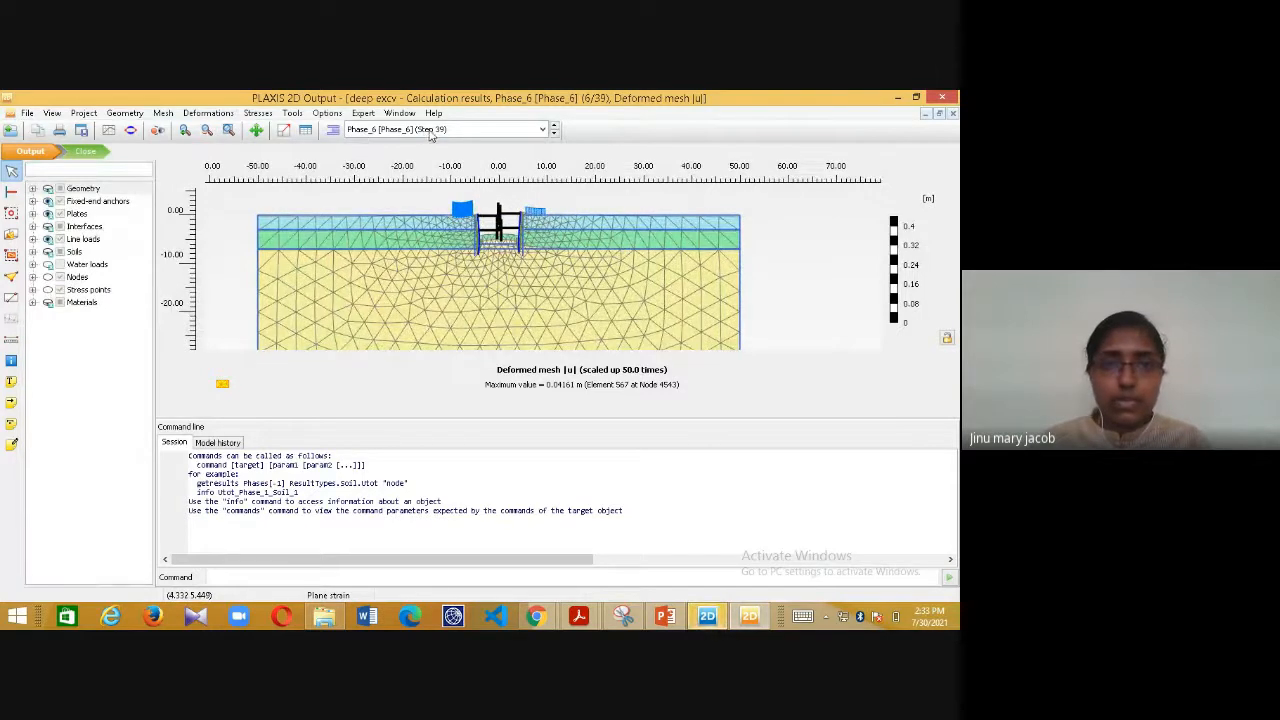
{"action": "left_click", "coordinate": [545, 130]}
{"action": "left_click", "coordinate": [491, 149]}
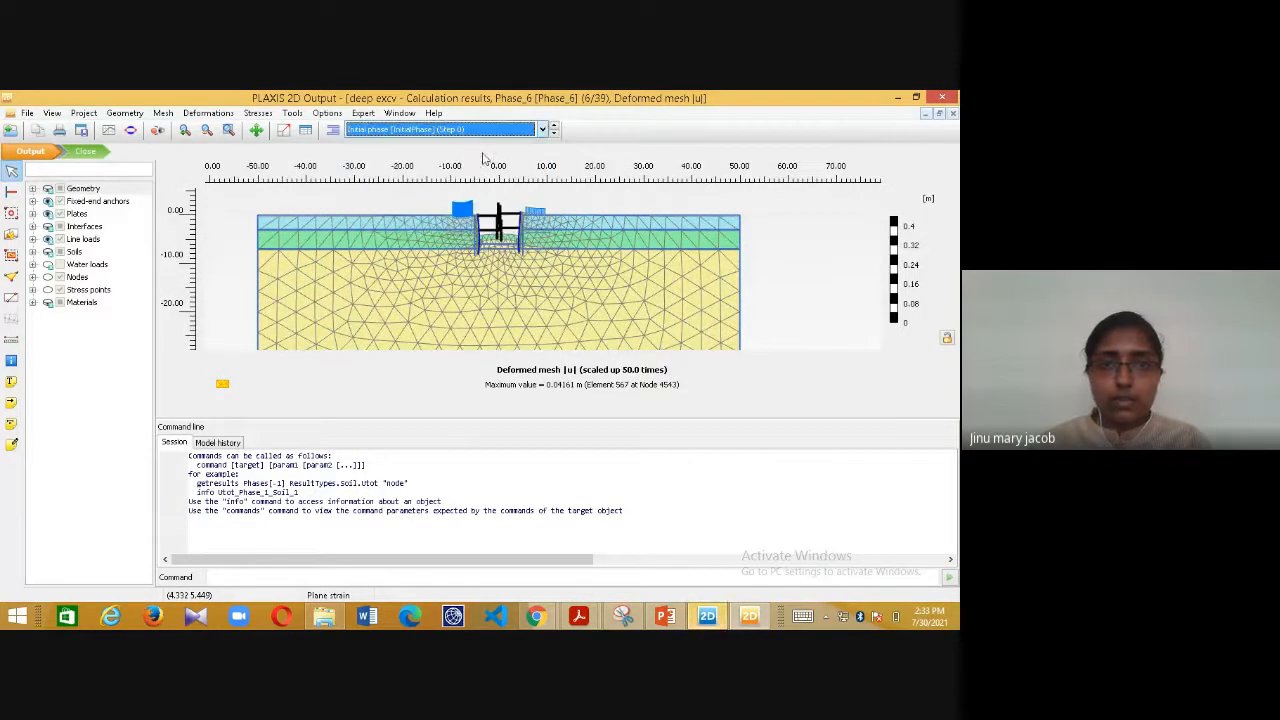
{"action": "left_click", "coordinate": [540, 130]}
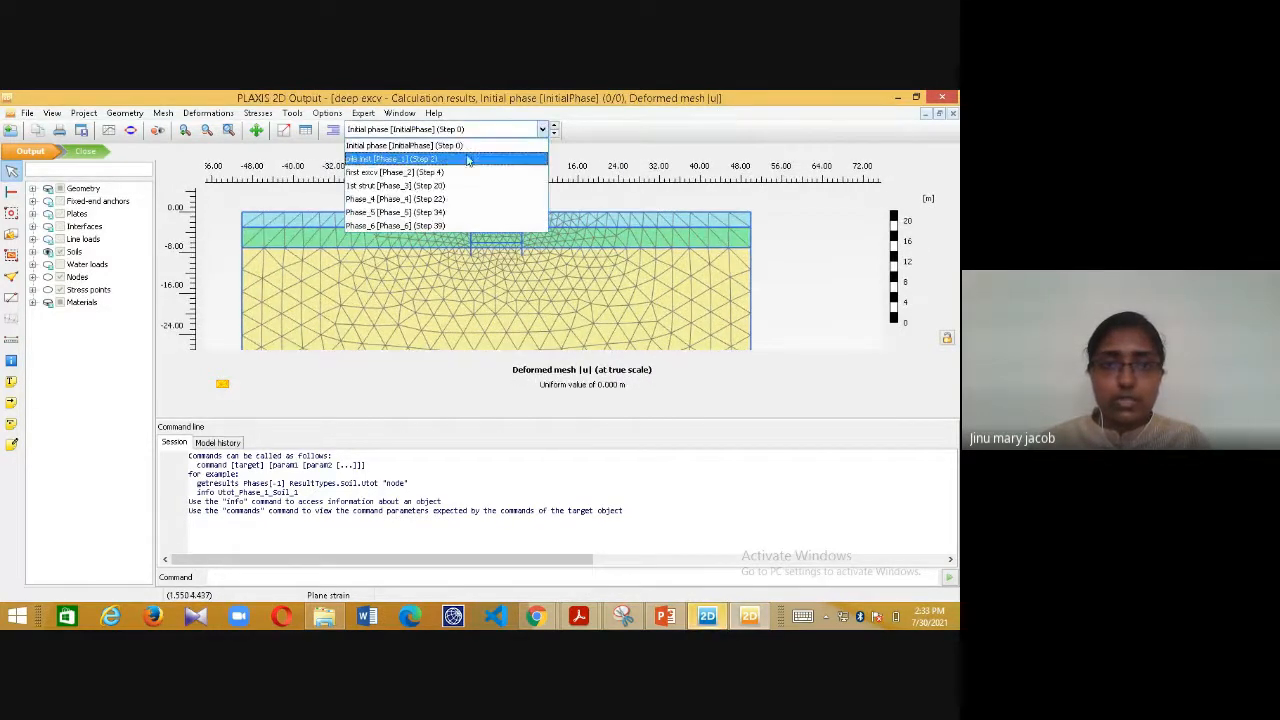
{"action": "left_click", "coordinate": [468, 160]}
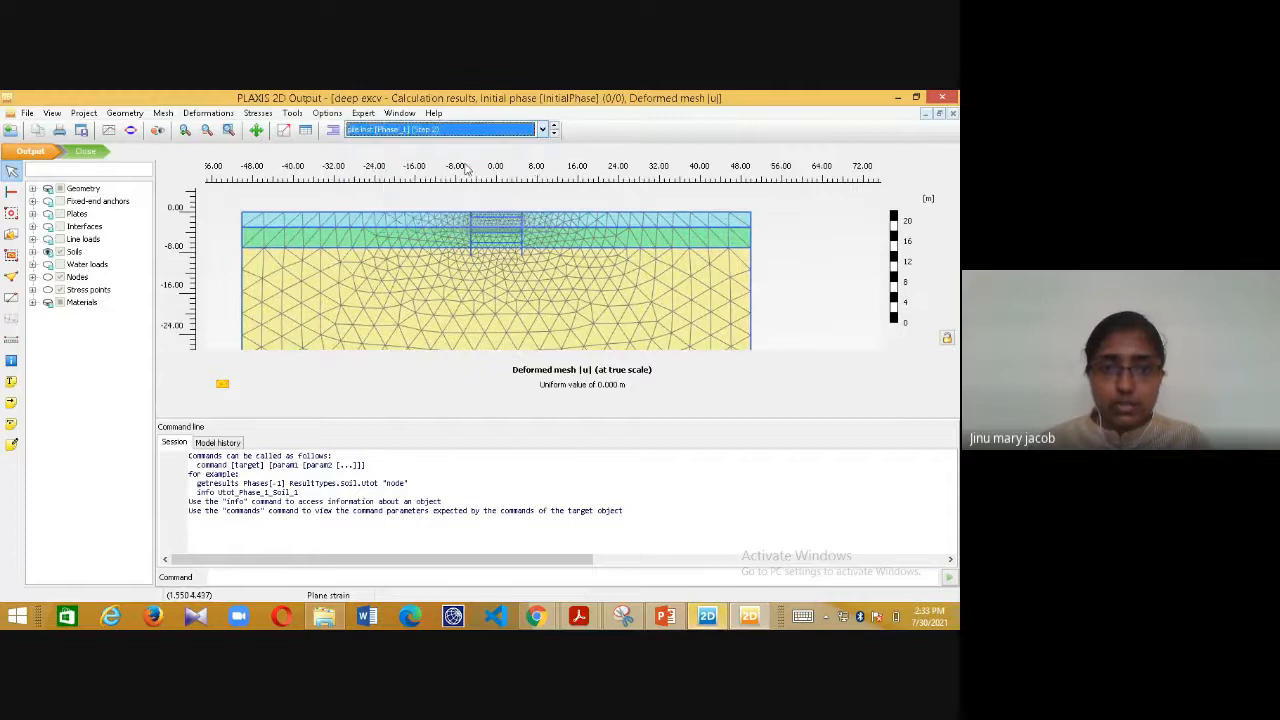
- Display the total displacements |u| for the pile inst phase
{"action": "left_click", "coordinate": [257, 112]}
{"action": "mouse_move", "coordinate": [208, 112]}
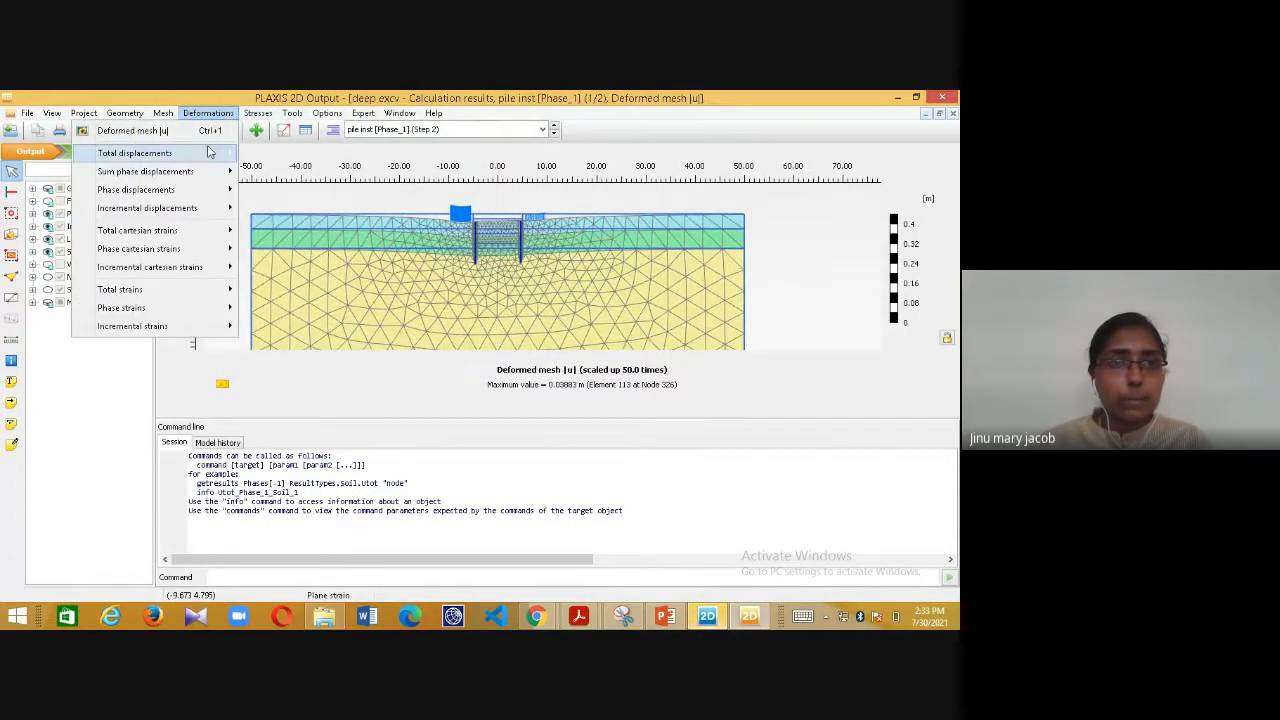
{"action": "left_click", "coordinate": [266, 156]}
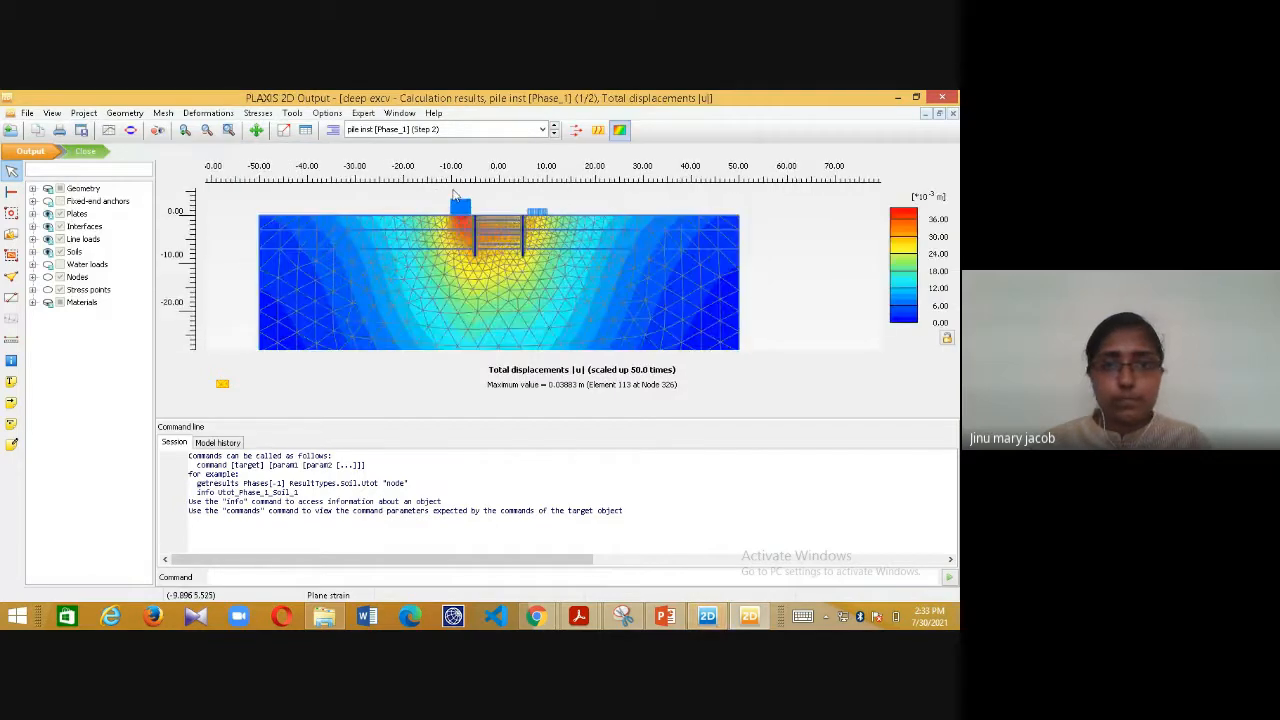
- Display the total displacements |u| for the first excv, 1st strut and Phase_4 phases in turn
{"action": "left_click", "coordinate": [480, 130]}
{"action": "left_click", "coordinate": [442, 172]}
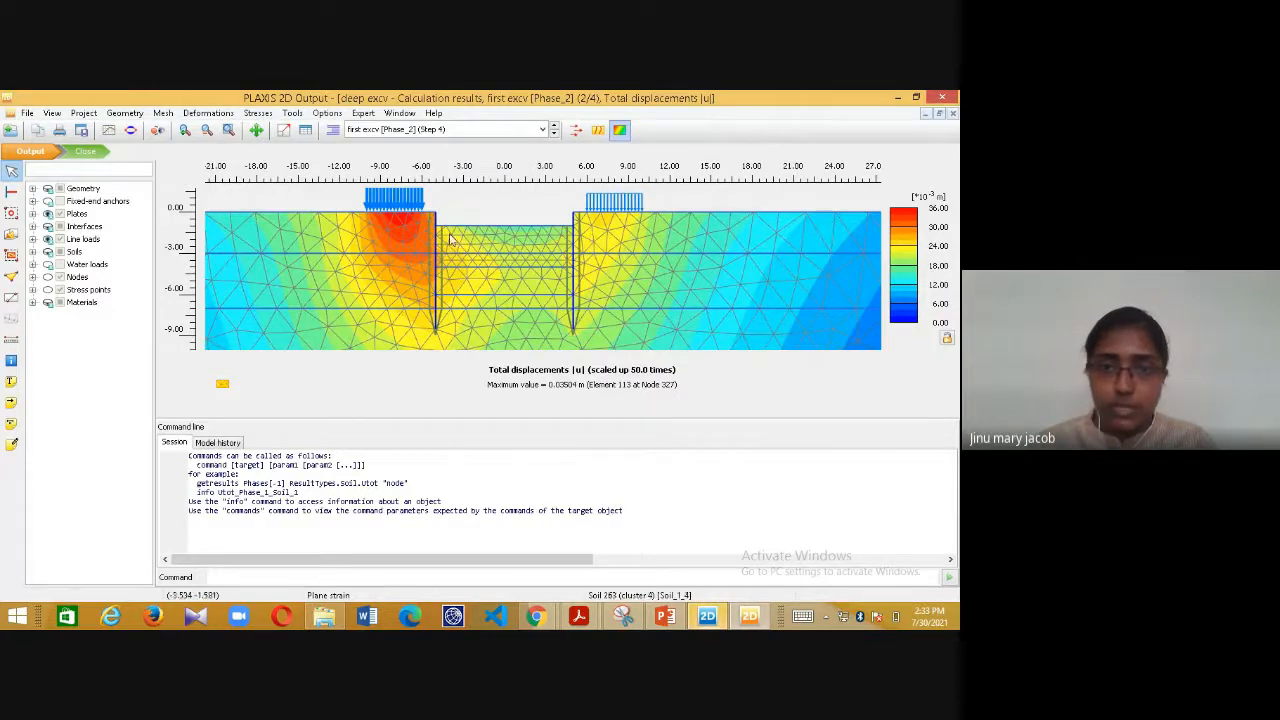
{"action": "left_click", "coordinate": [431, 130]}
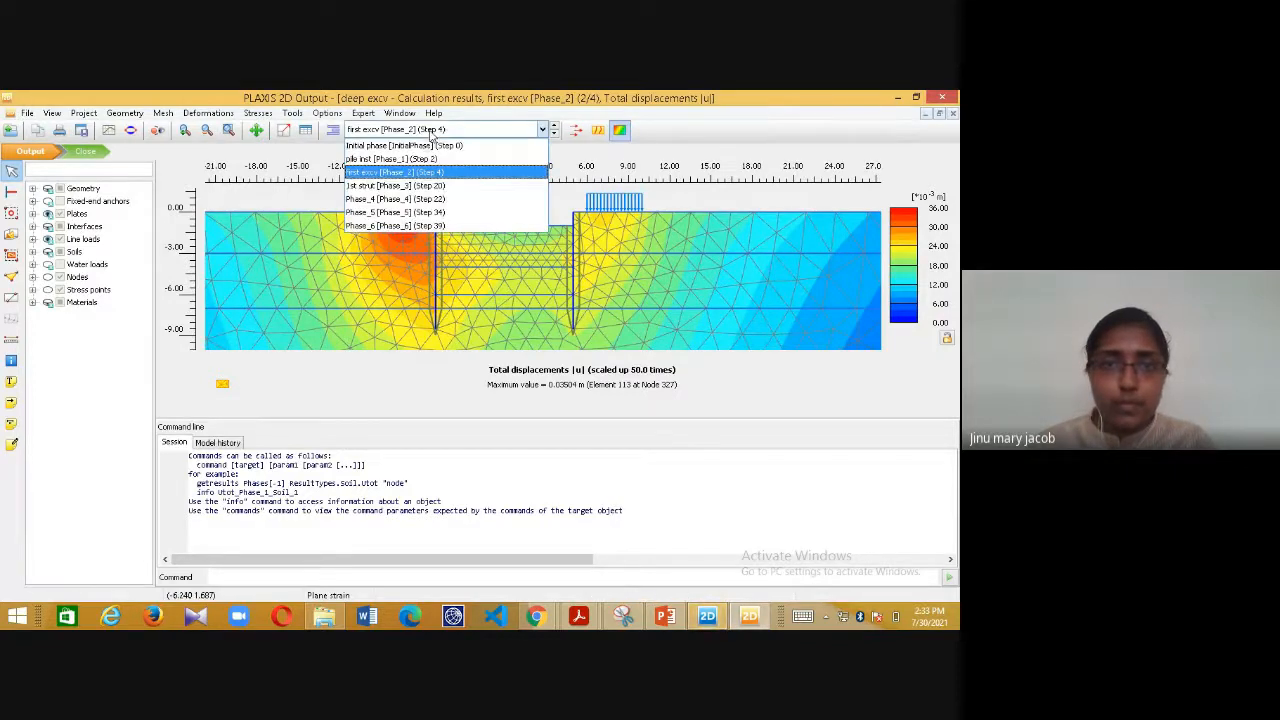
{"action": "left_click", "coordinate": [411, 191]}
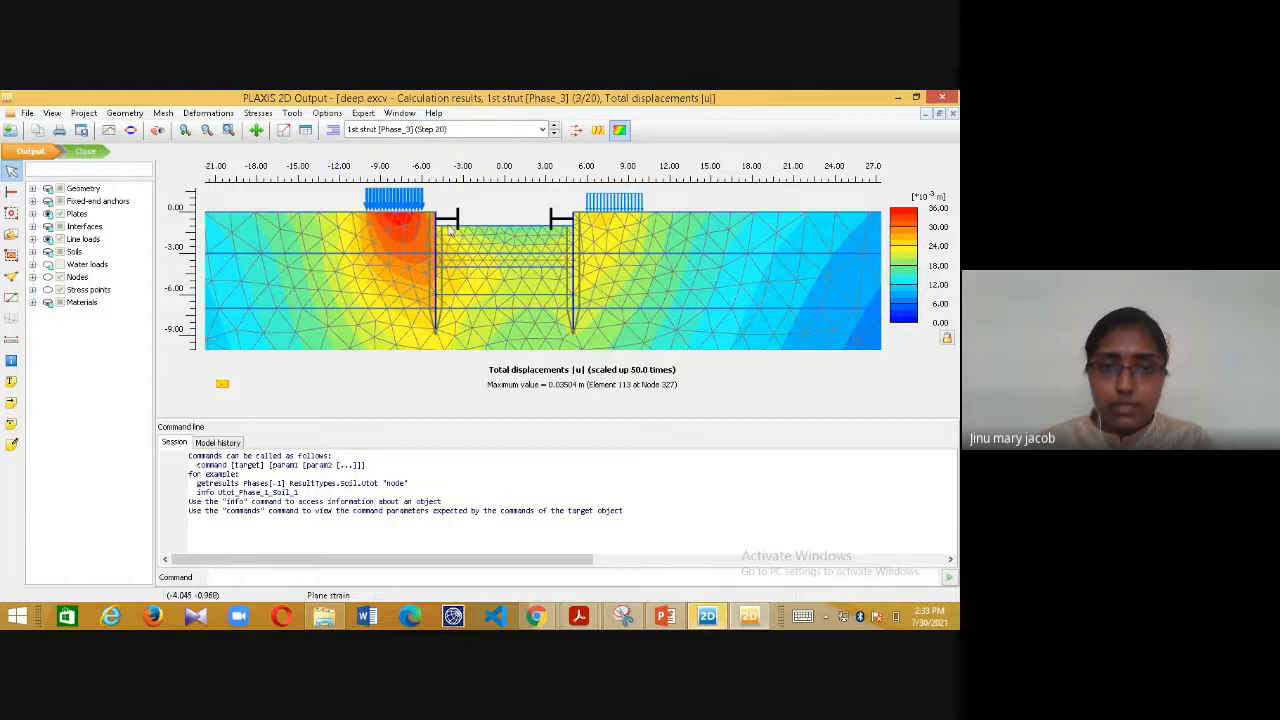
{"action": "left_click", "coordinate": [399, 131]}
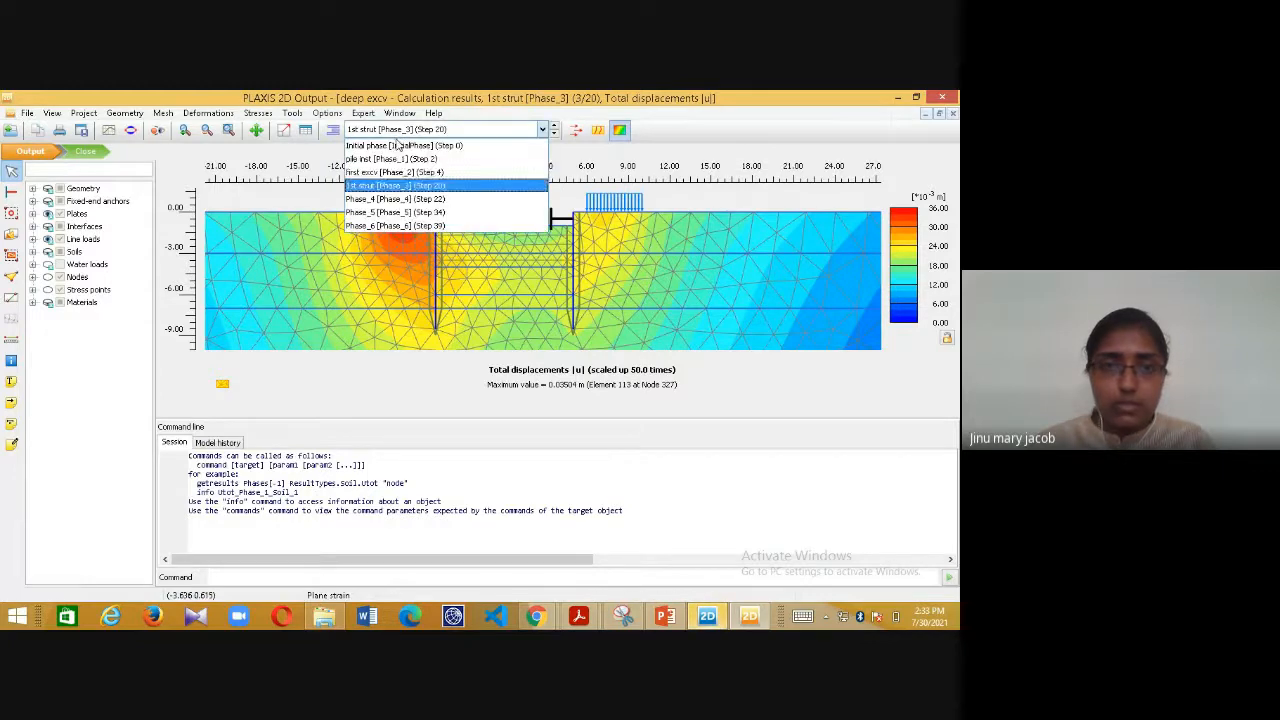
{"action": "left_click", "coordinate": [386, 200]}
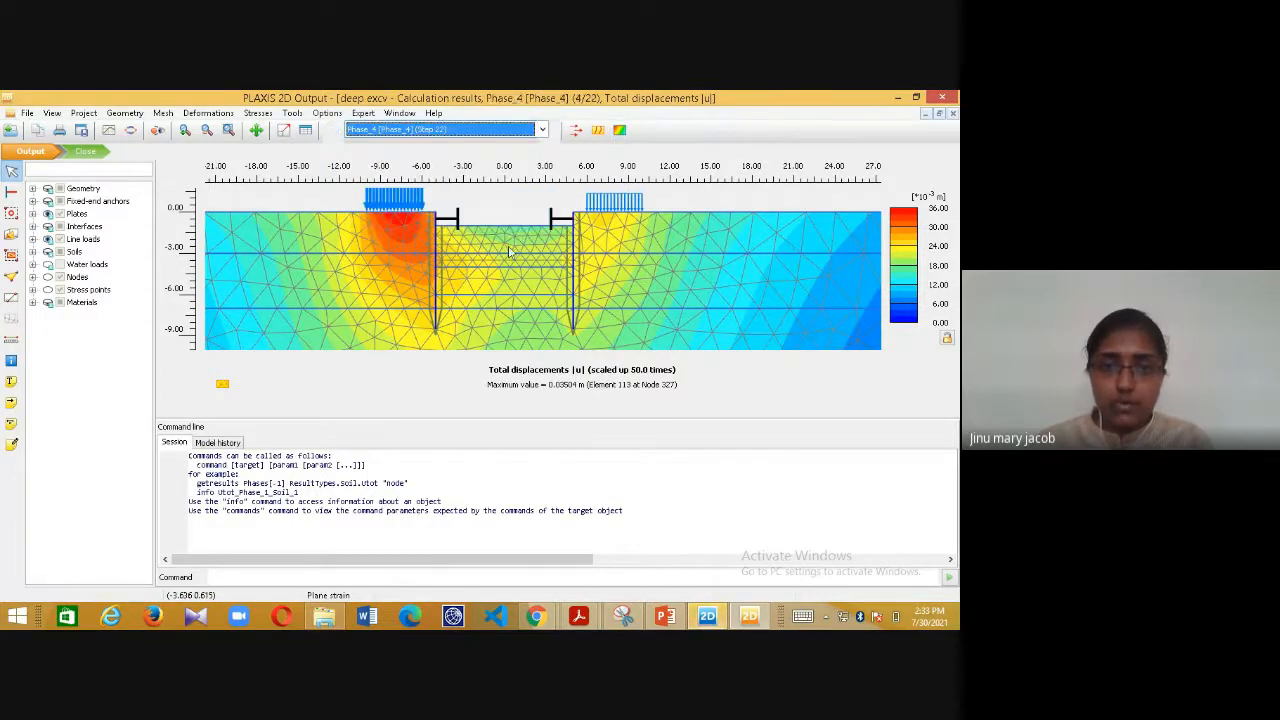
- Open the wall plate beside the larger line load in Phase_4 and display its bending moments M
{"action": "double_click", "coordinate": [436, 306]}
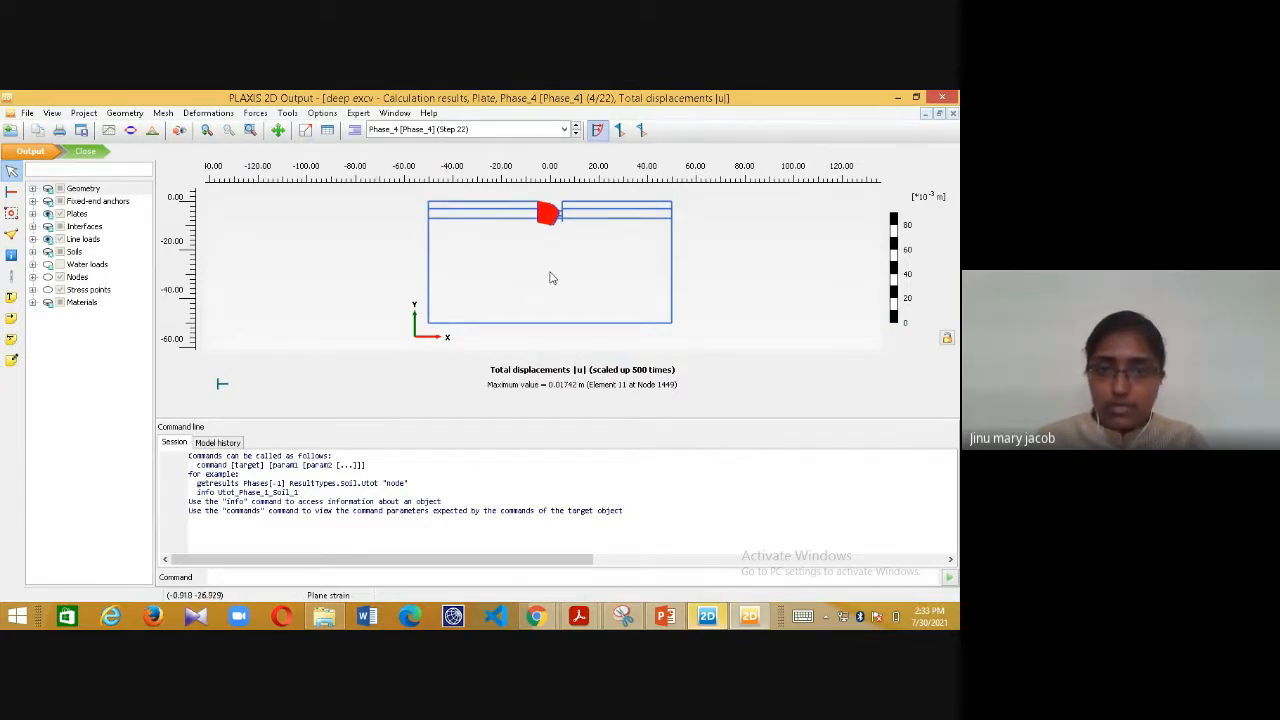
{"action": "left_click", "coordinate": [255, 114]}
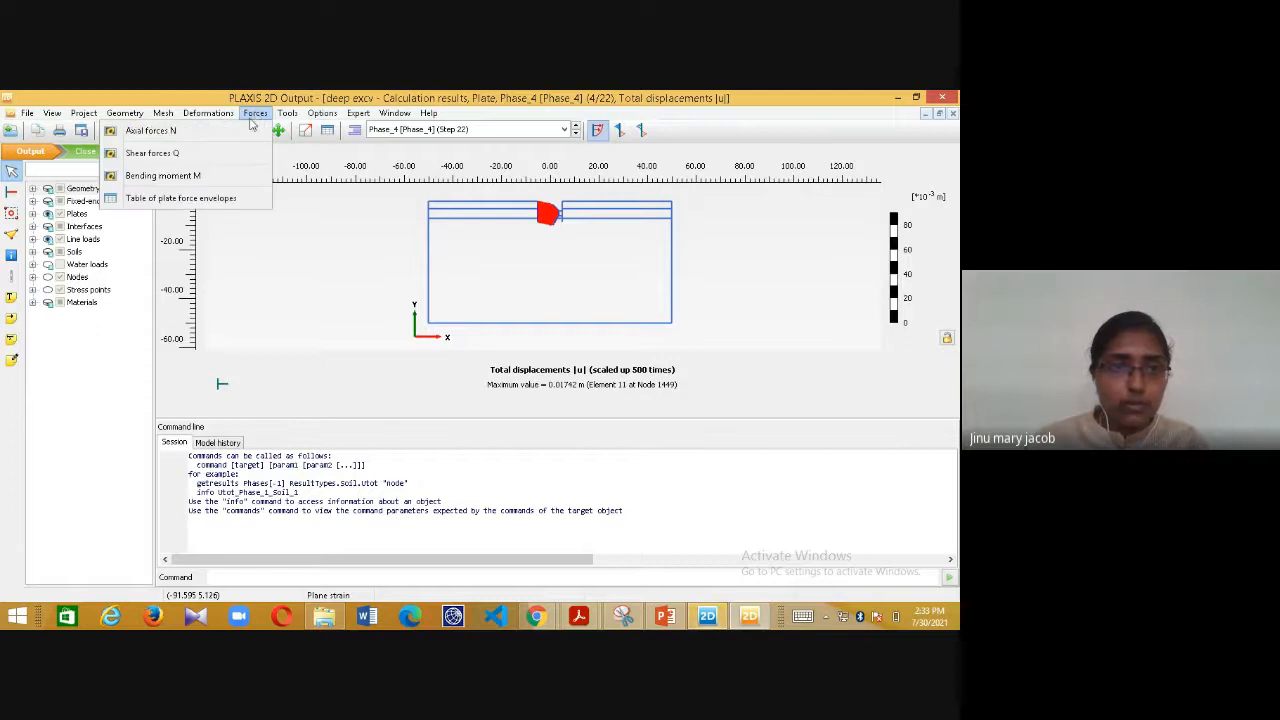
{"action": "left_click", "coordinate": [201, 176]}
{"action": "scroll", "coordinate": [550, 210], "scroll_direction": "up", "scroll_amount": 2}
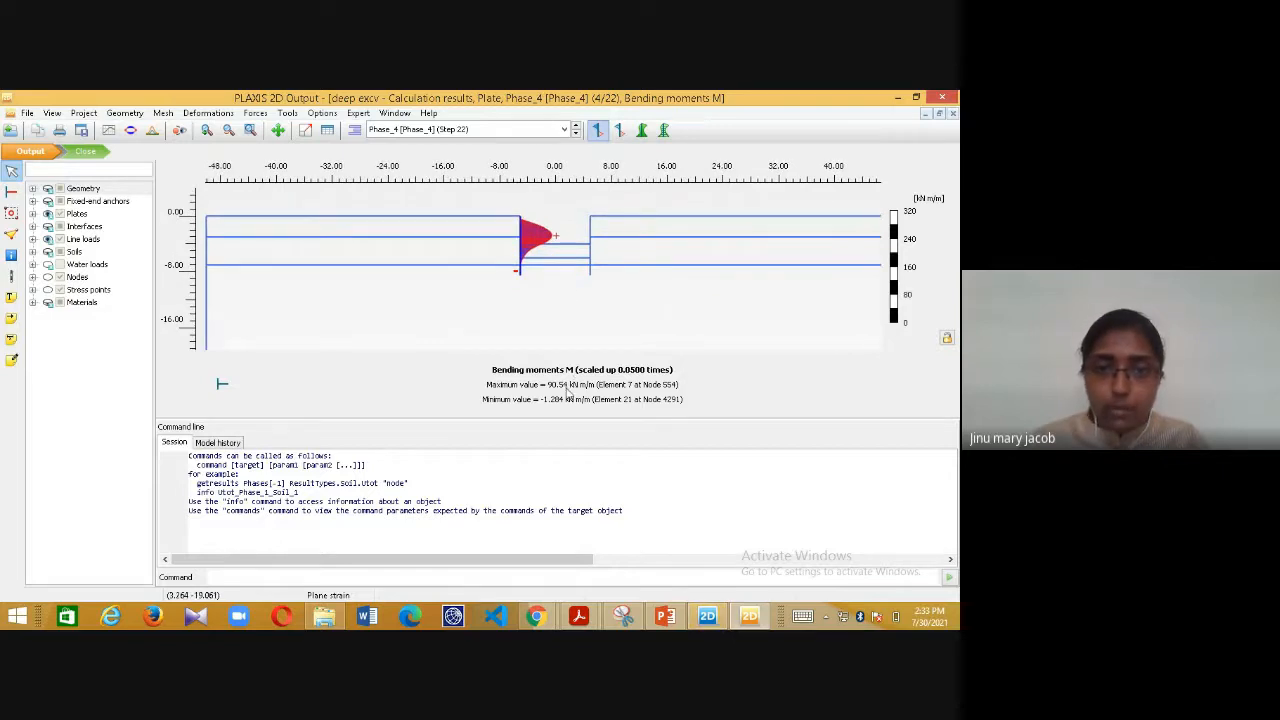
- Display the same wall's bending moment diagram for Phase_5 and Phase_6
{"action": "left_click", "coordinate": [451, 134]}
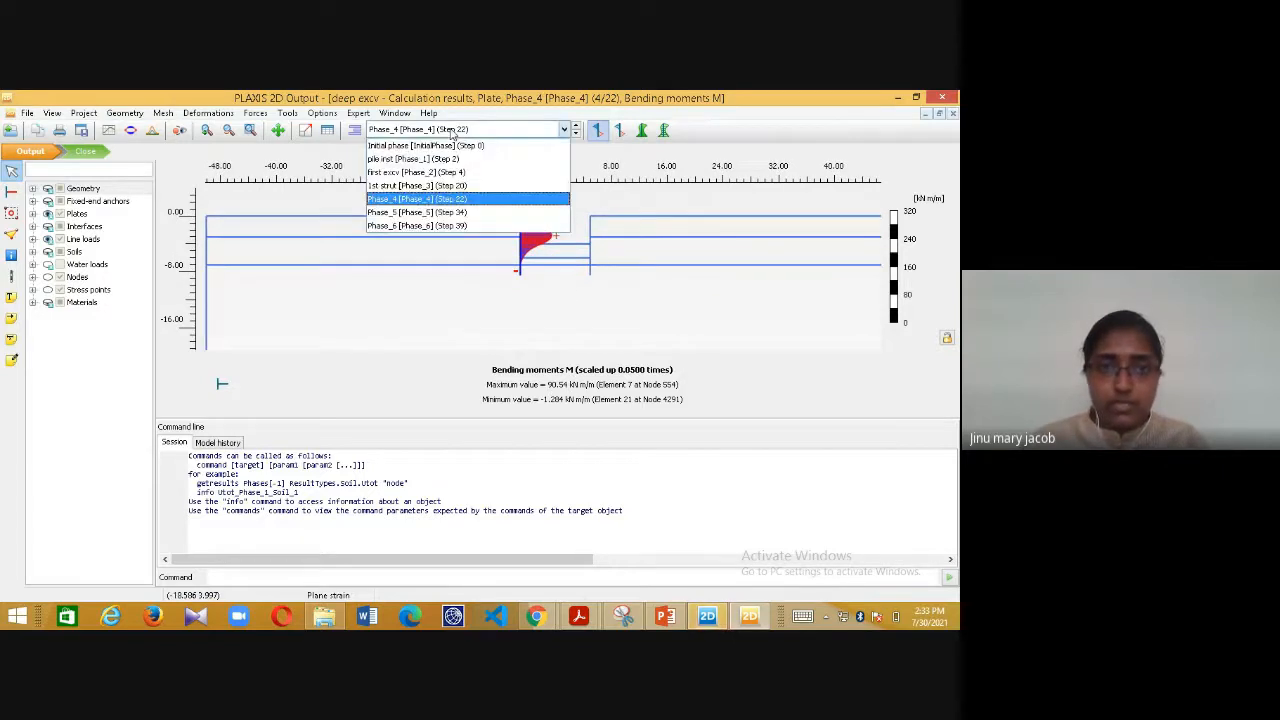
{"action": "left_click", "coordinate": [412, 214]}
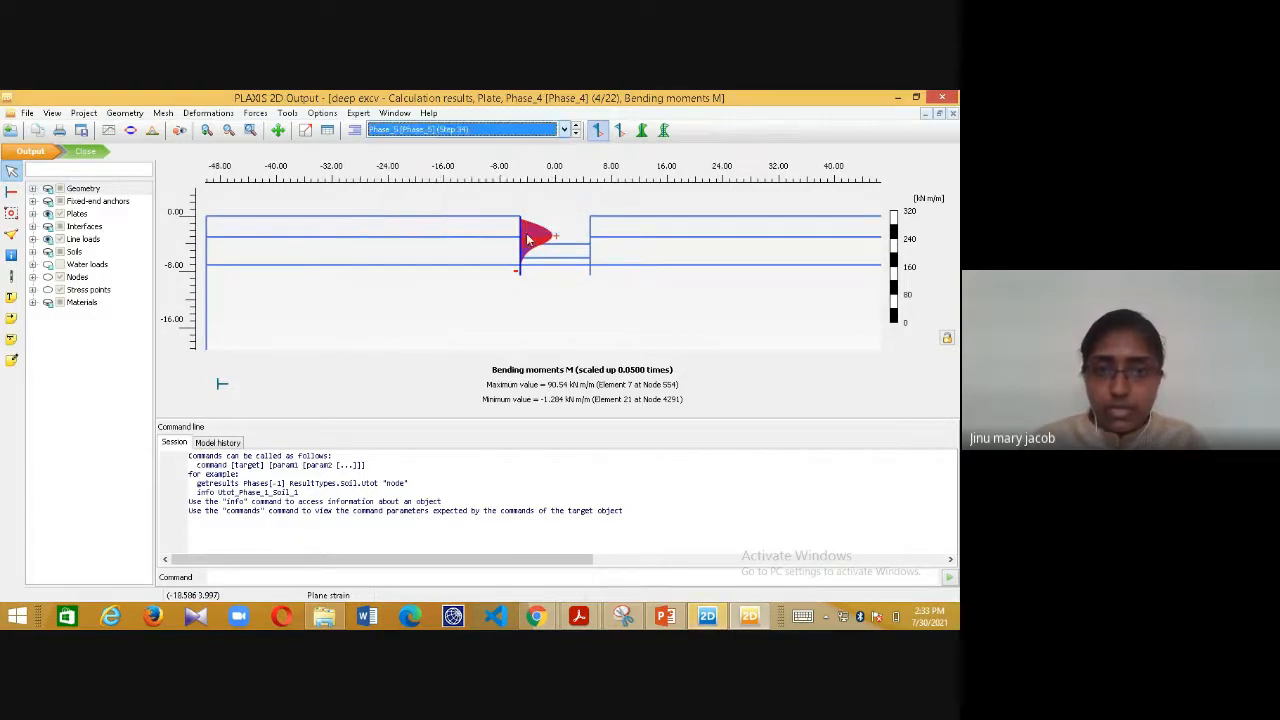
{"action": "left_click", "coordinate": [451, 134]}
{"action": "left_click", "coordinate": [430, 228]}
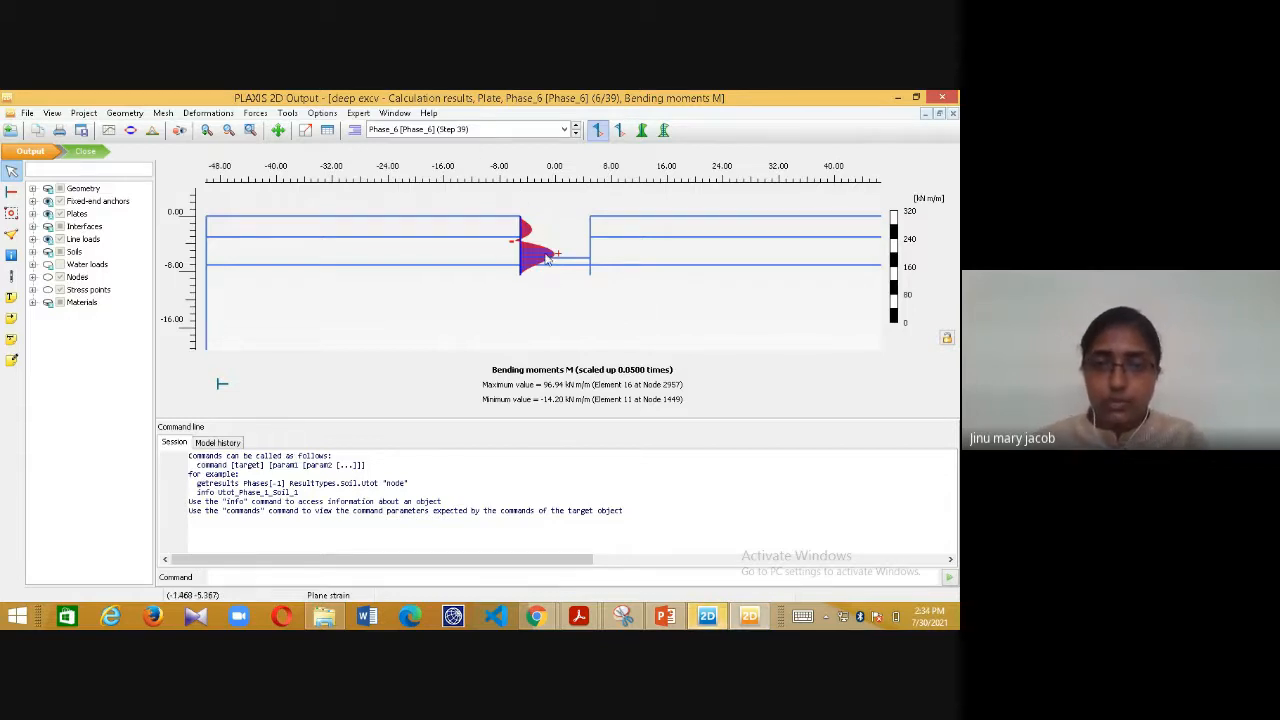
- Create a duplicate model view of Phase_6 and open the force table of the upper strut beside the larger load
{"action": "left_click", "coordinate": [394, 114]}
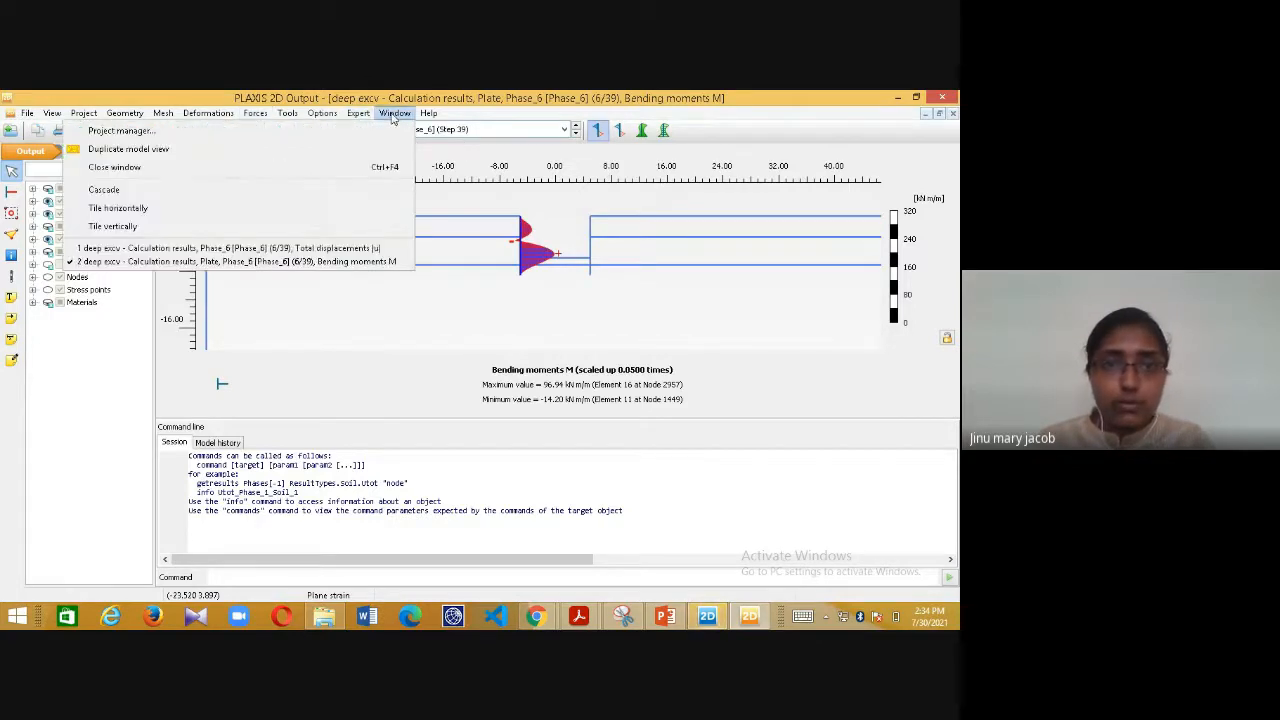
{"action": "left_click", "coordinate": [348, 150]}
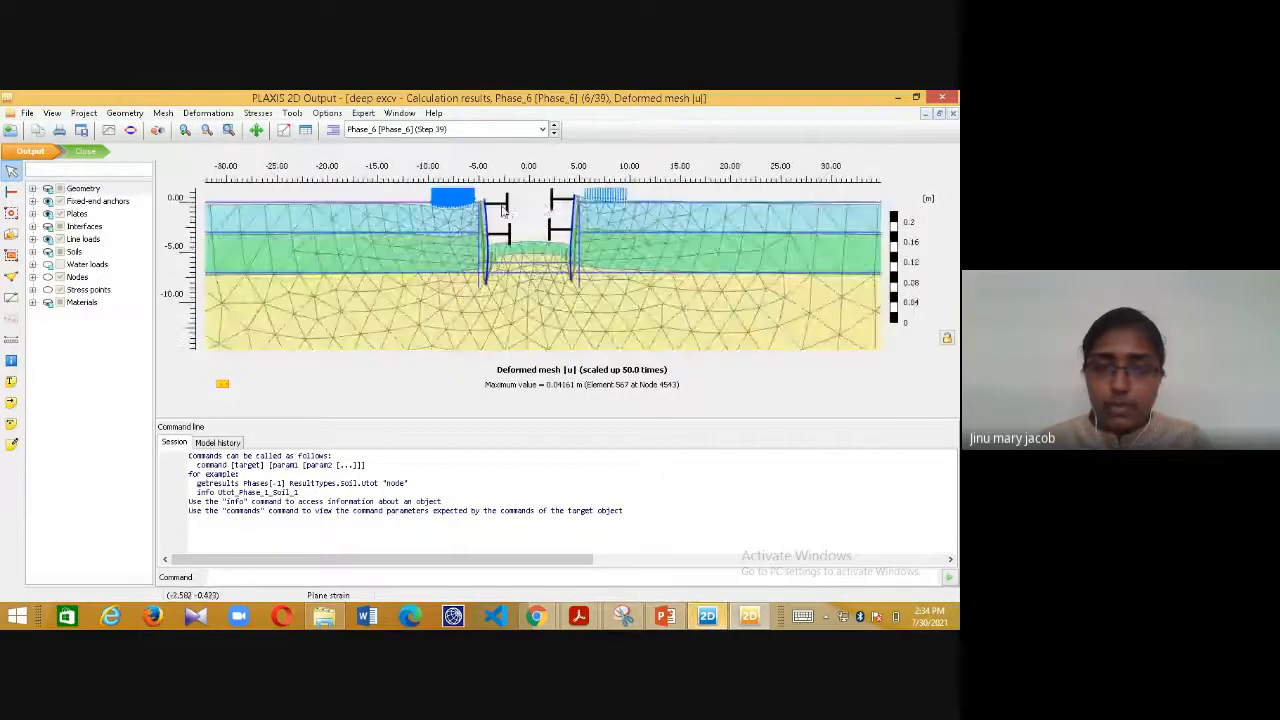
{"action": "double_click", "coordinate": [506, 200]}
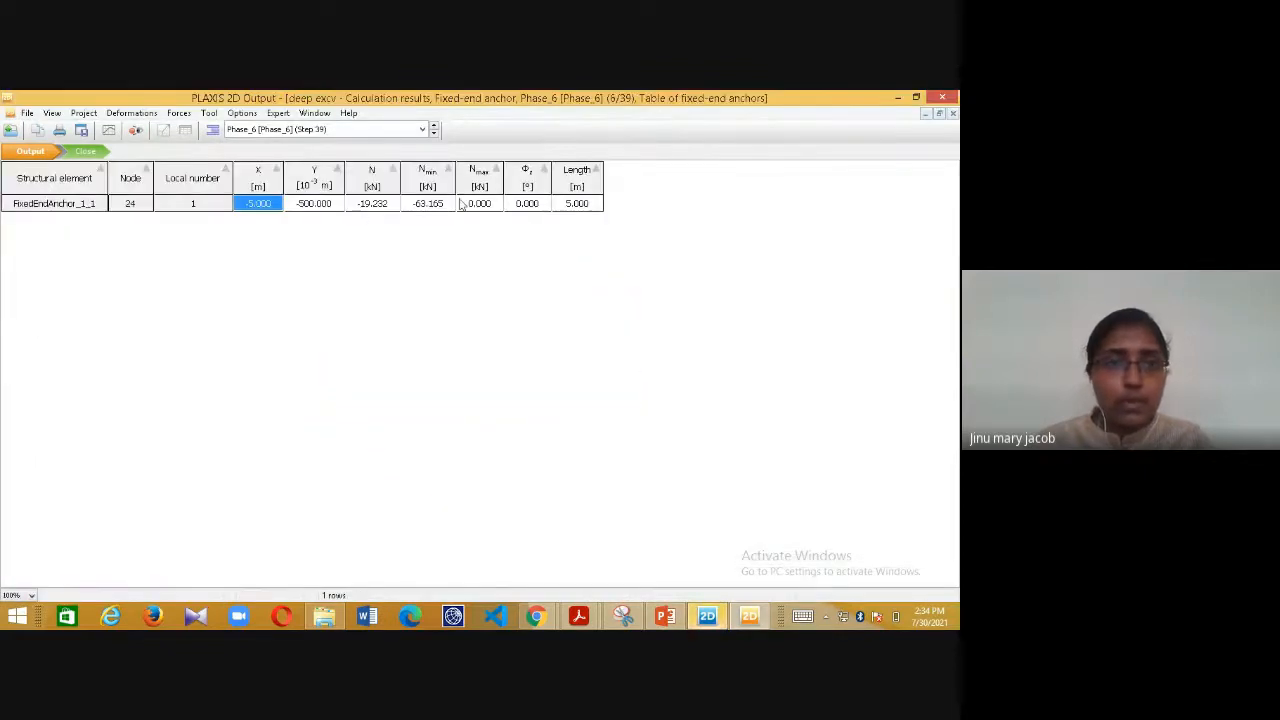
- Review the strut's axial forces for the 1st strut, Phase_4 and Phase_5 phases, and close the output results
{"action": "left_click", "coordinate": [422, 129]}
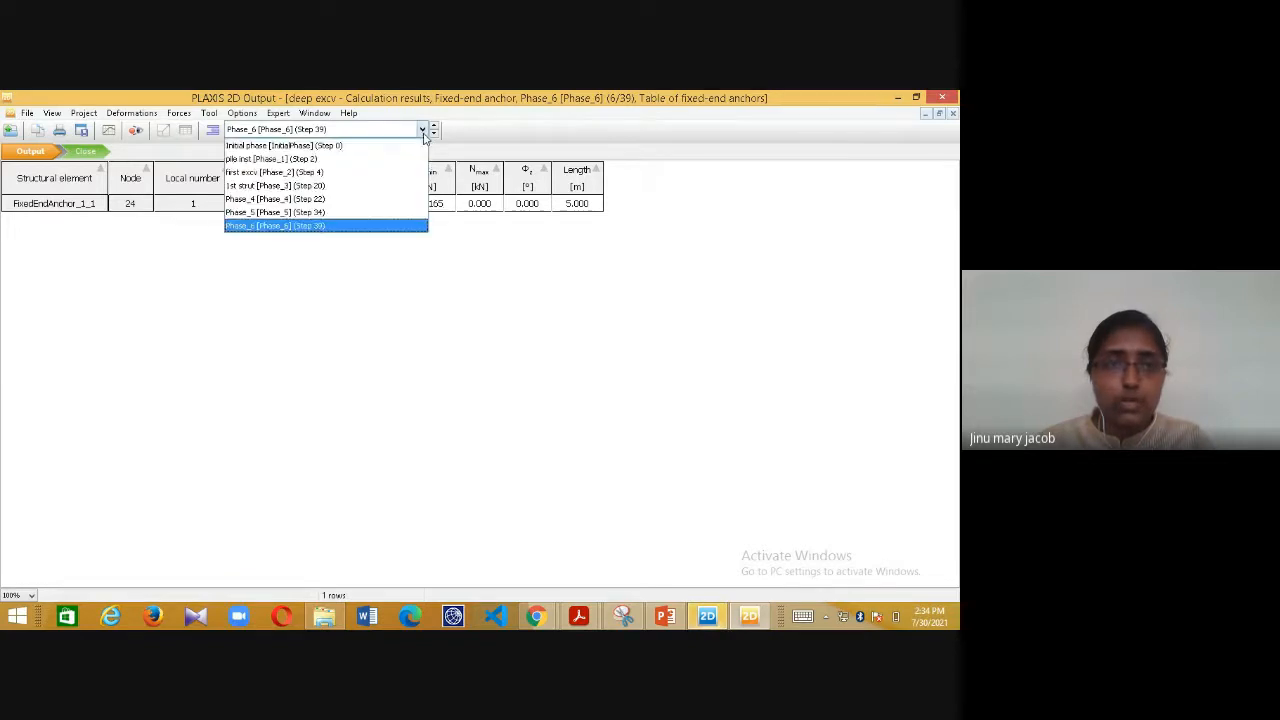
{"action": "left_click", "coordinate": [366, 183]}
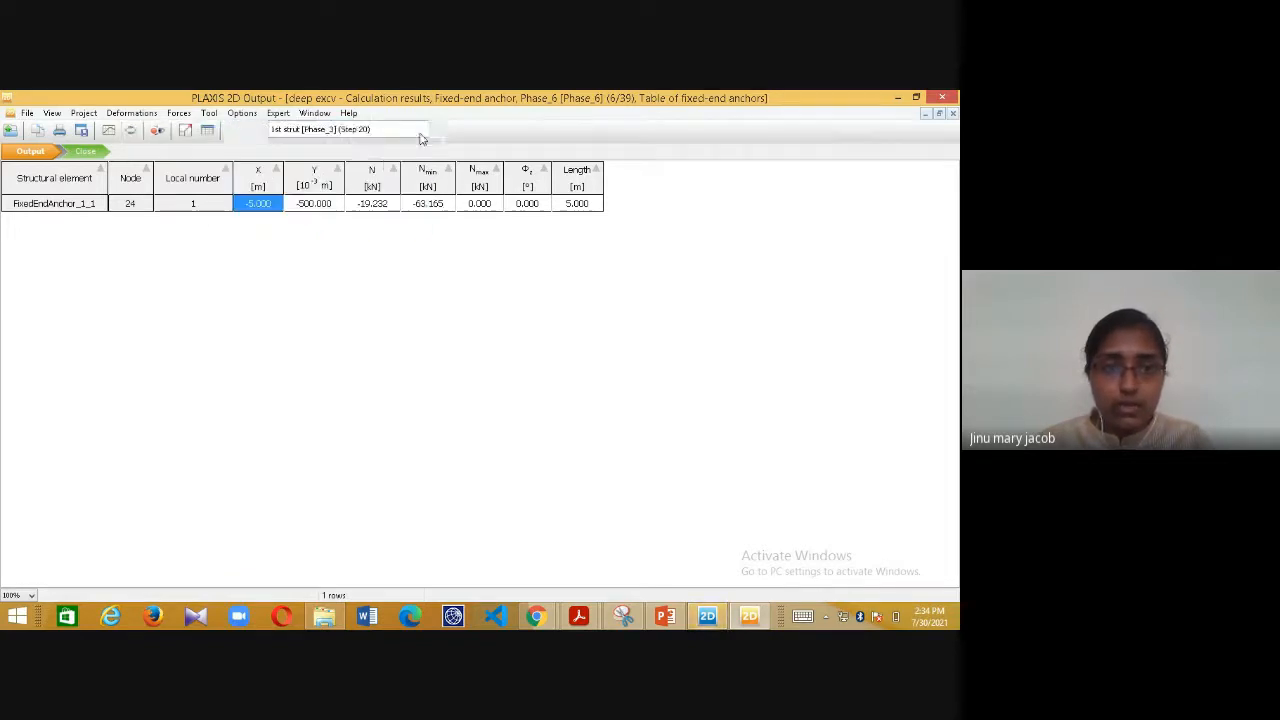
{"action": "left_click", "coordinate": [422, 129]}
{"action": "left_click", "coordinate": [355, 200]}
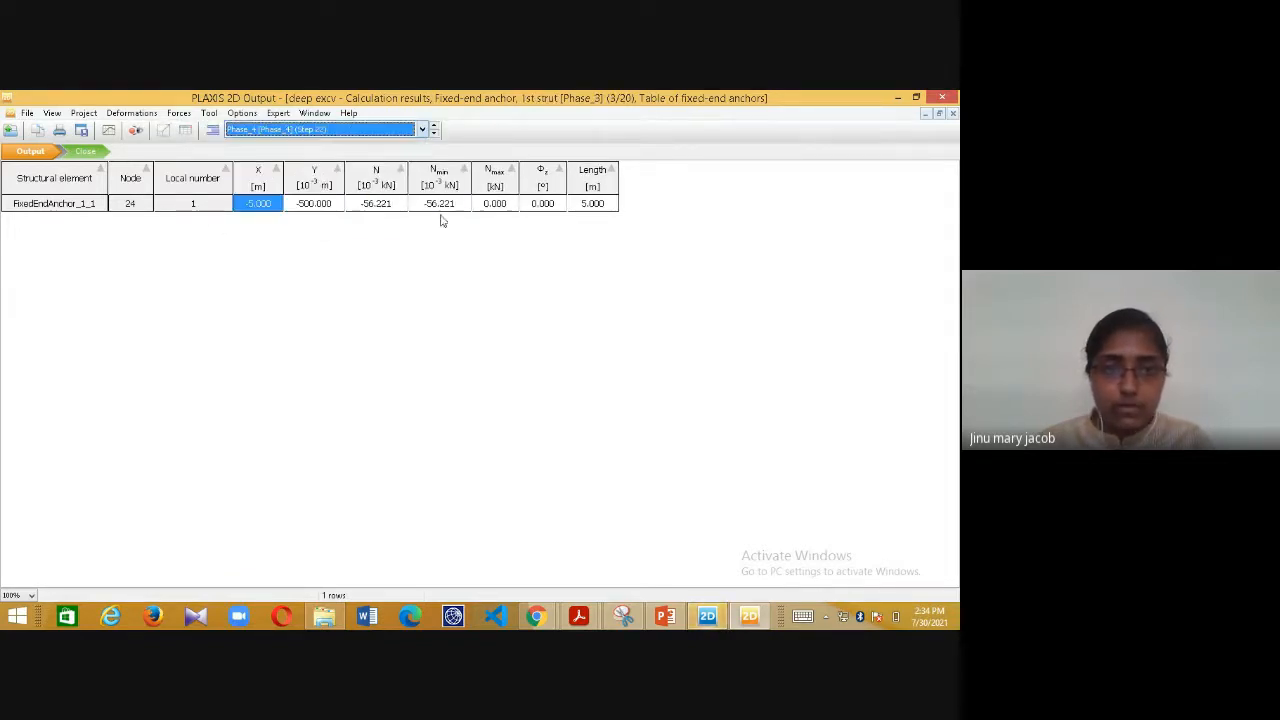
{"action": "left_click", "coordinate": [422, 129]}
{"action": "left_click", "coordinate": [357, 211]}
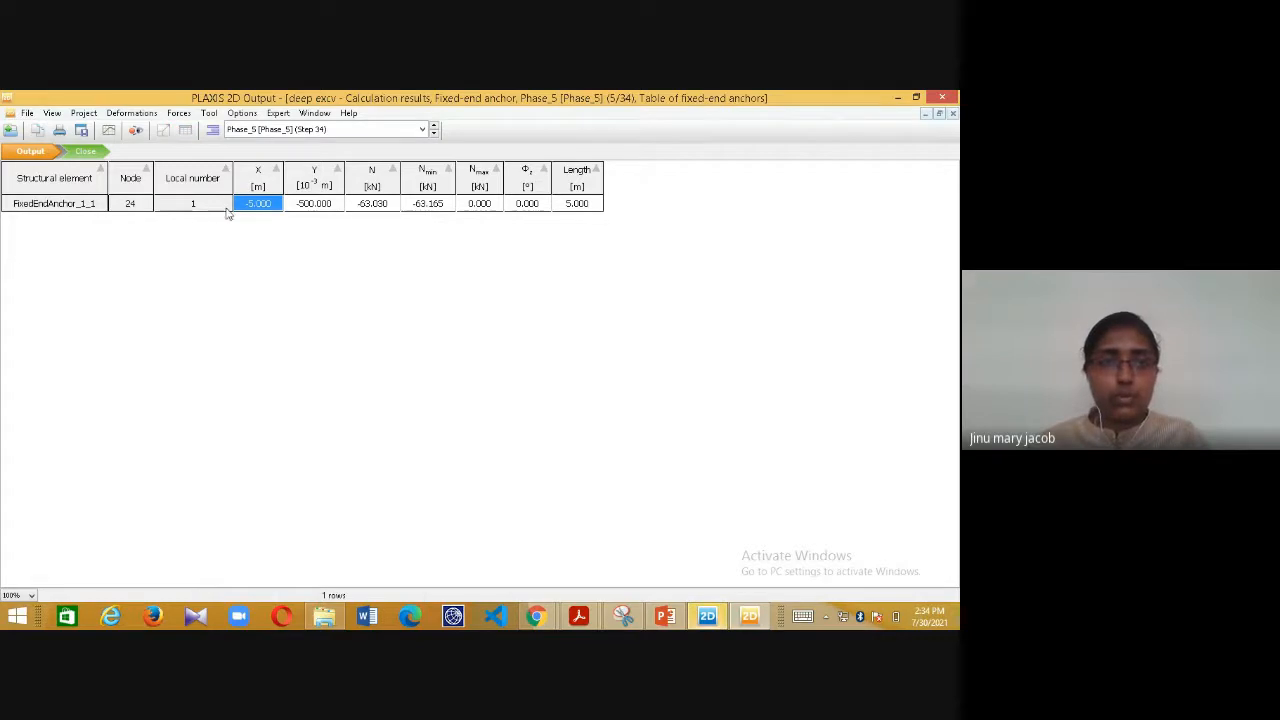
{"action": "left_click", "coordinate": [96, 152]}
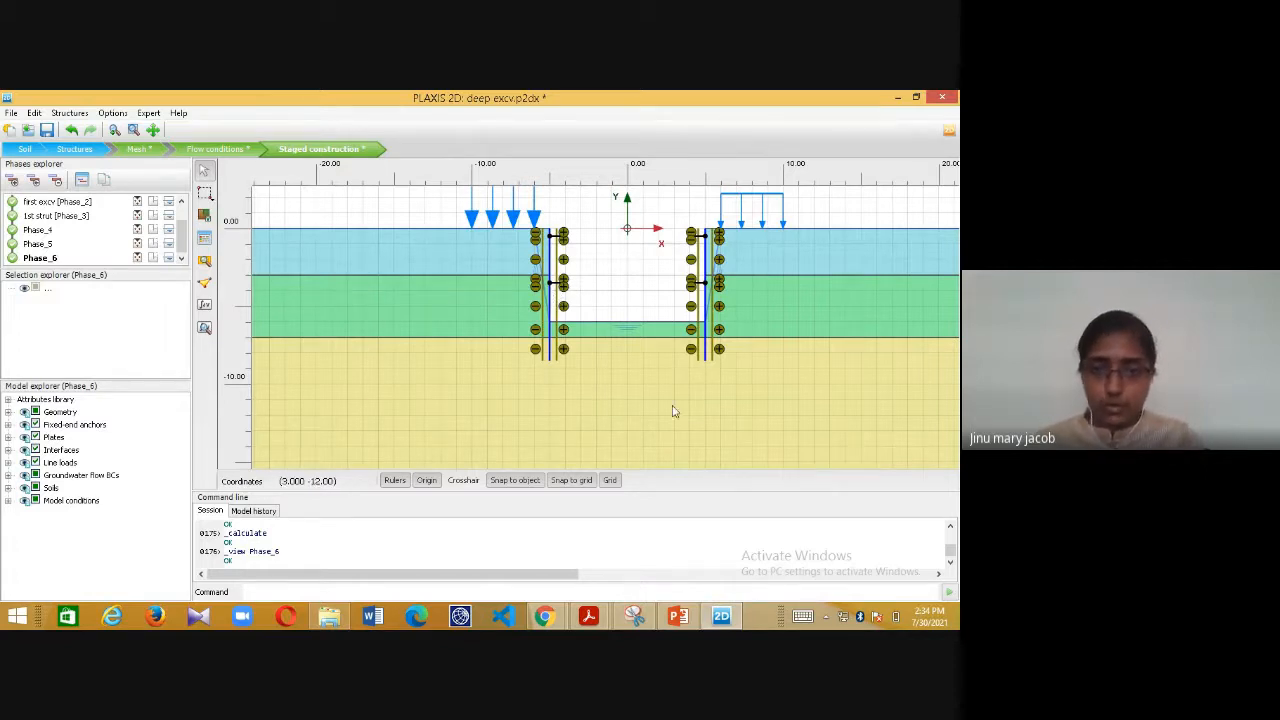
- Switch to PowerPoint, present the slides from the construction sequence through Structure Properties to Summary, and end the slide show
{"action": "left_click", "coordinate": [668, 616]}
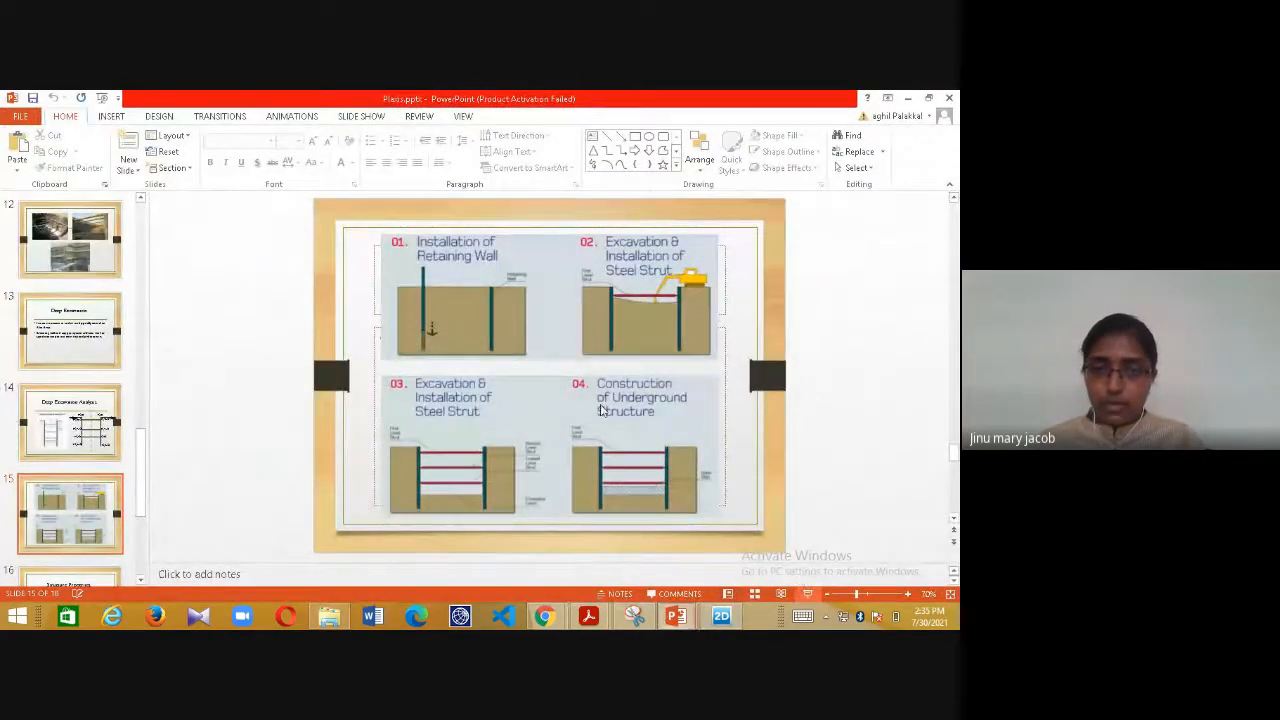
{"action": "key", "text": "shift+F5"}
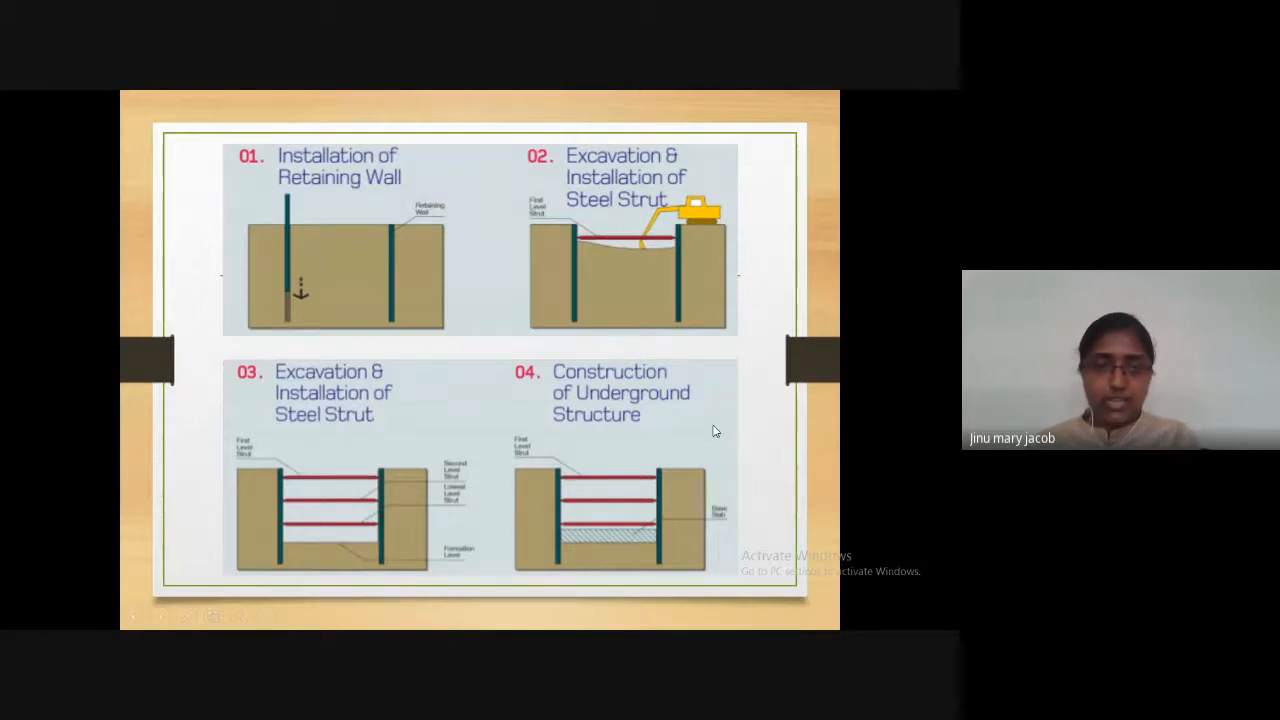
{"action": "left_click", "coordinate": [606, 420]}
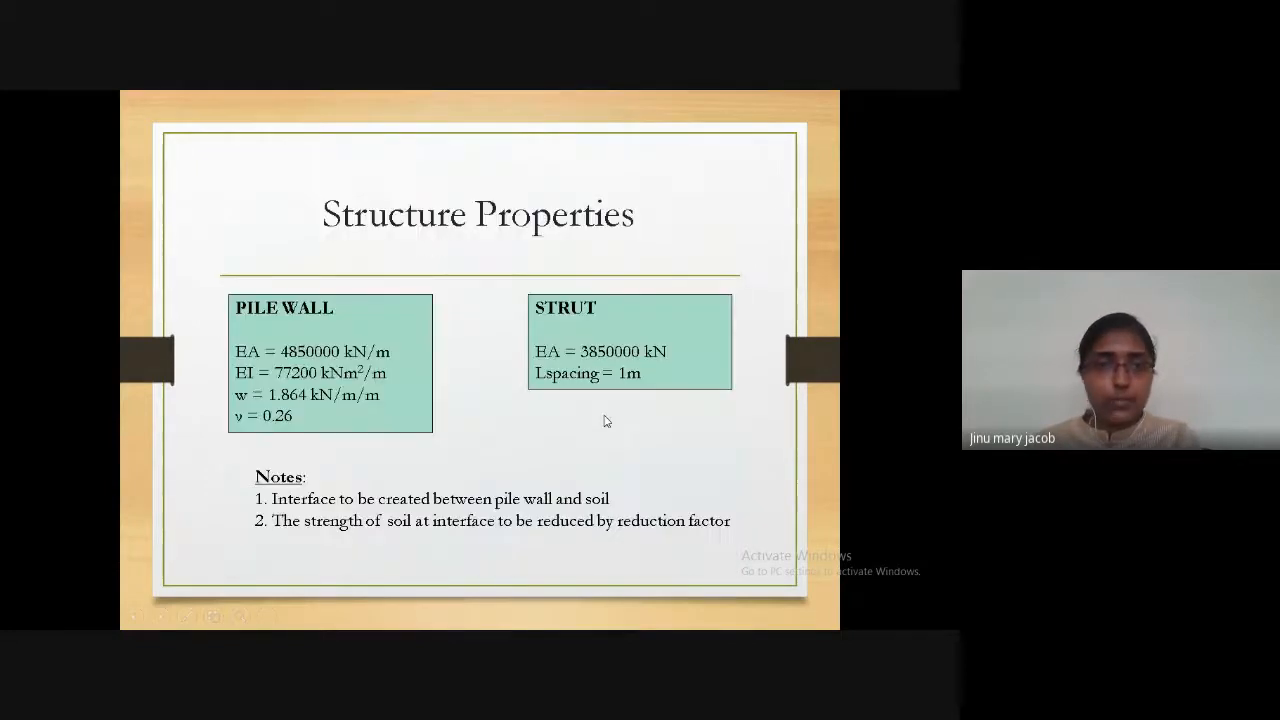
{"action": "left_click", "coordinate": [557, 402]}
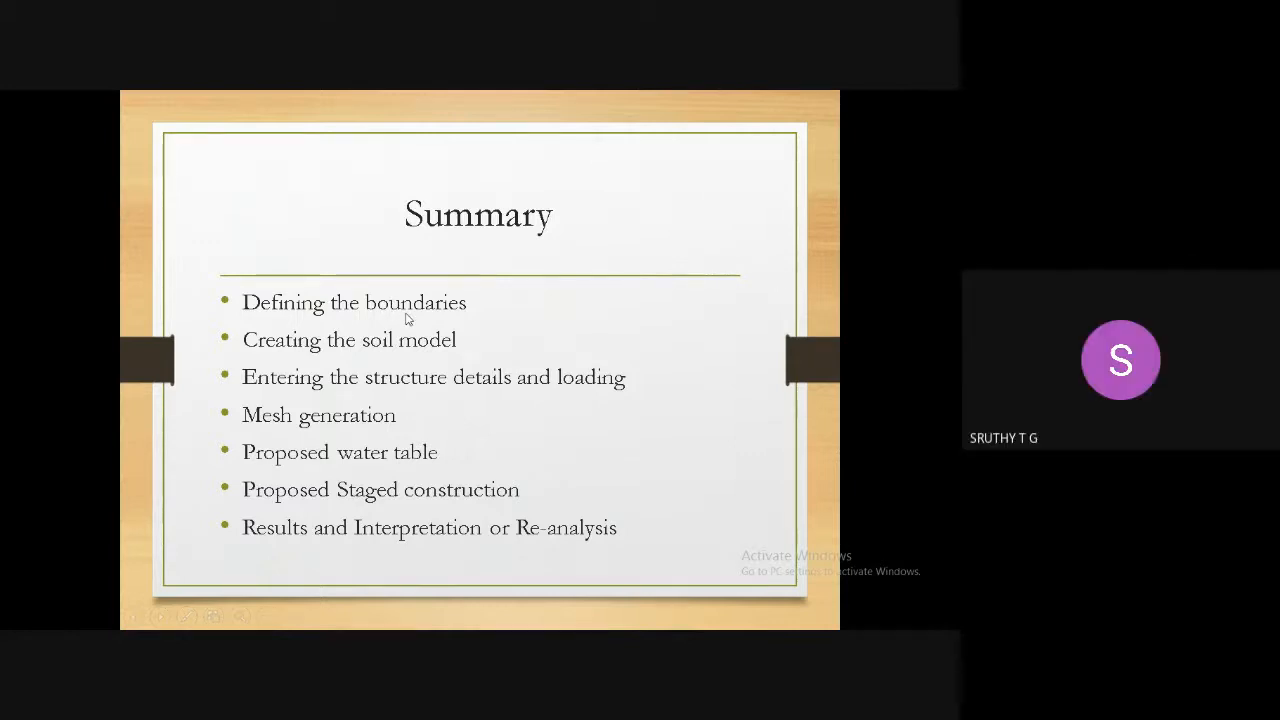
{"action": "key", "text": "Escape"}
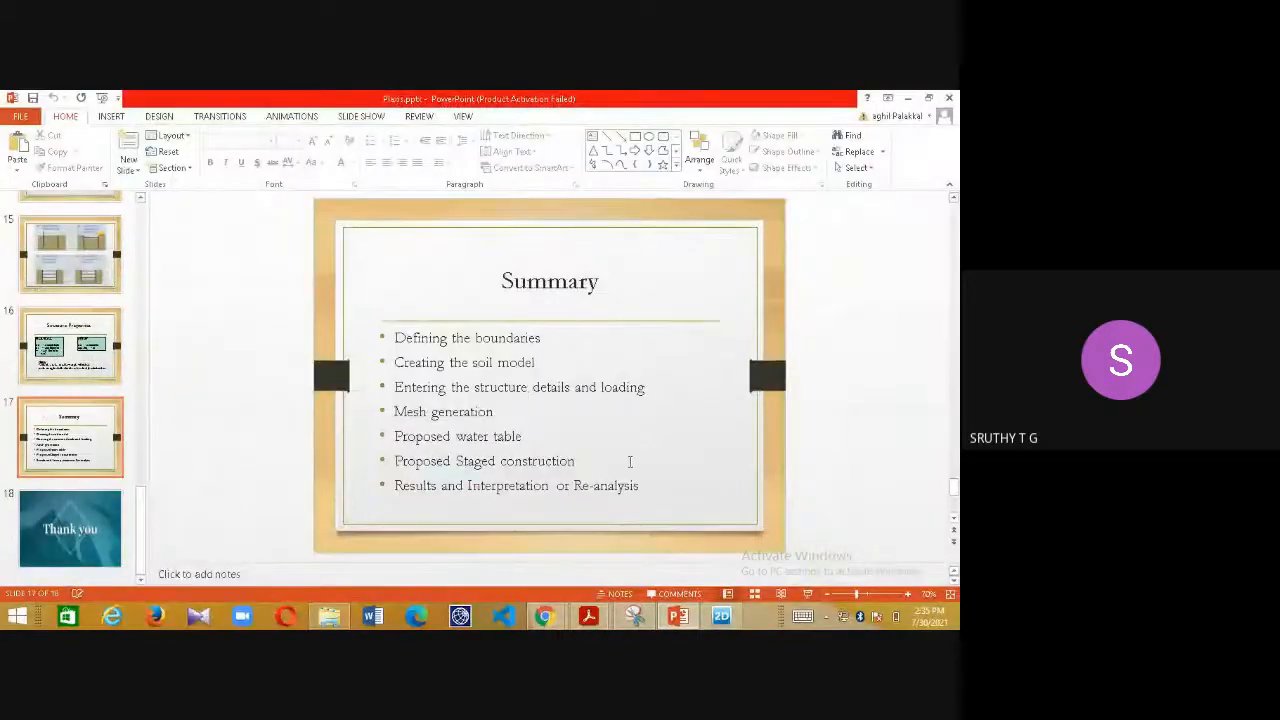
- Check the Phase_6 model in PLAXIS 2D briefly, and return to PowerPoint to look back through the deep excavation slide thumbnails
{"action": "left_click", "coordinate": [721, 616]}
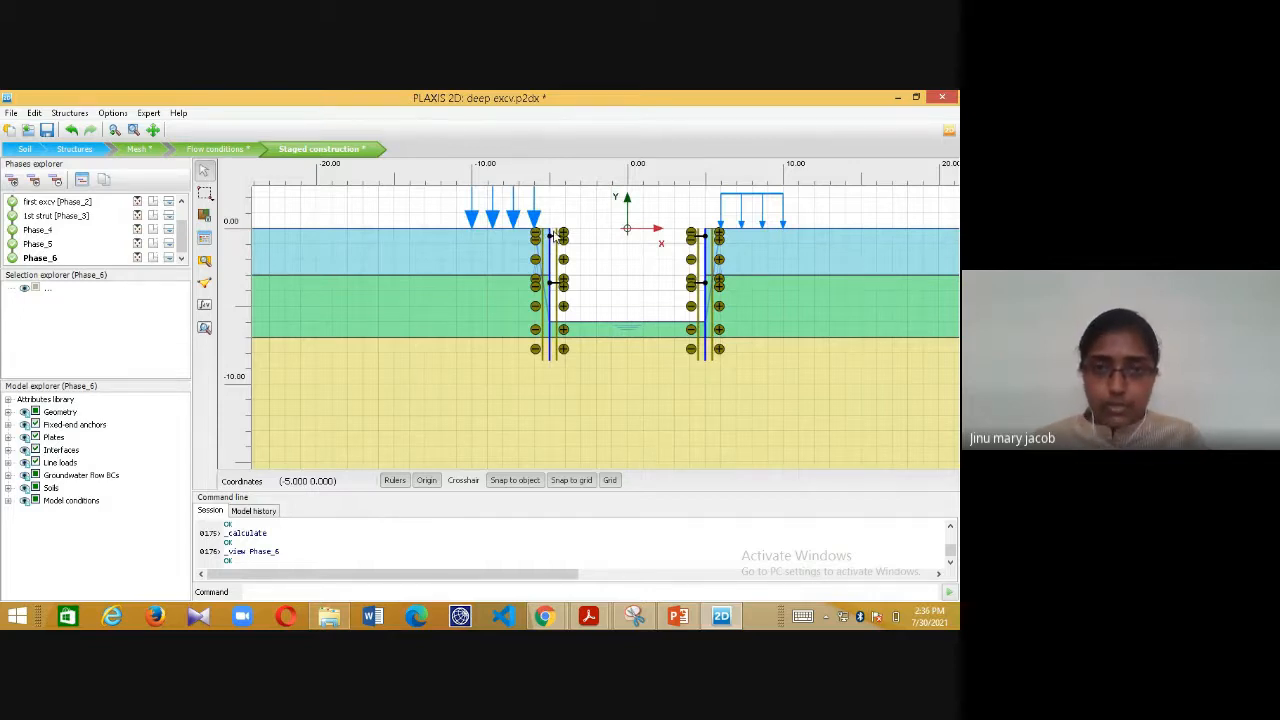
{"action": "left_click", "coordinate": [678, 616]}
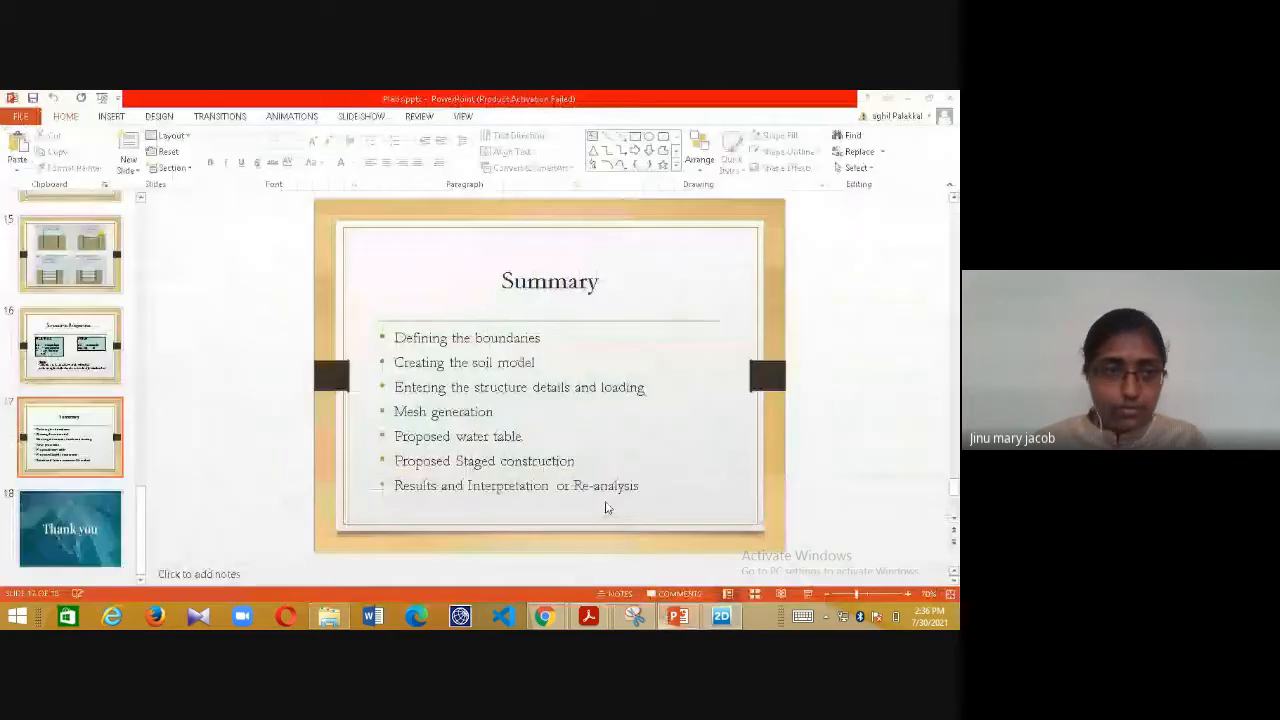
{"action": "scroll", "coordinate": [65, 268], "scroll_direction": "up", "scroll_amount": 3}
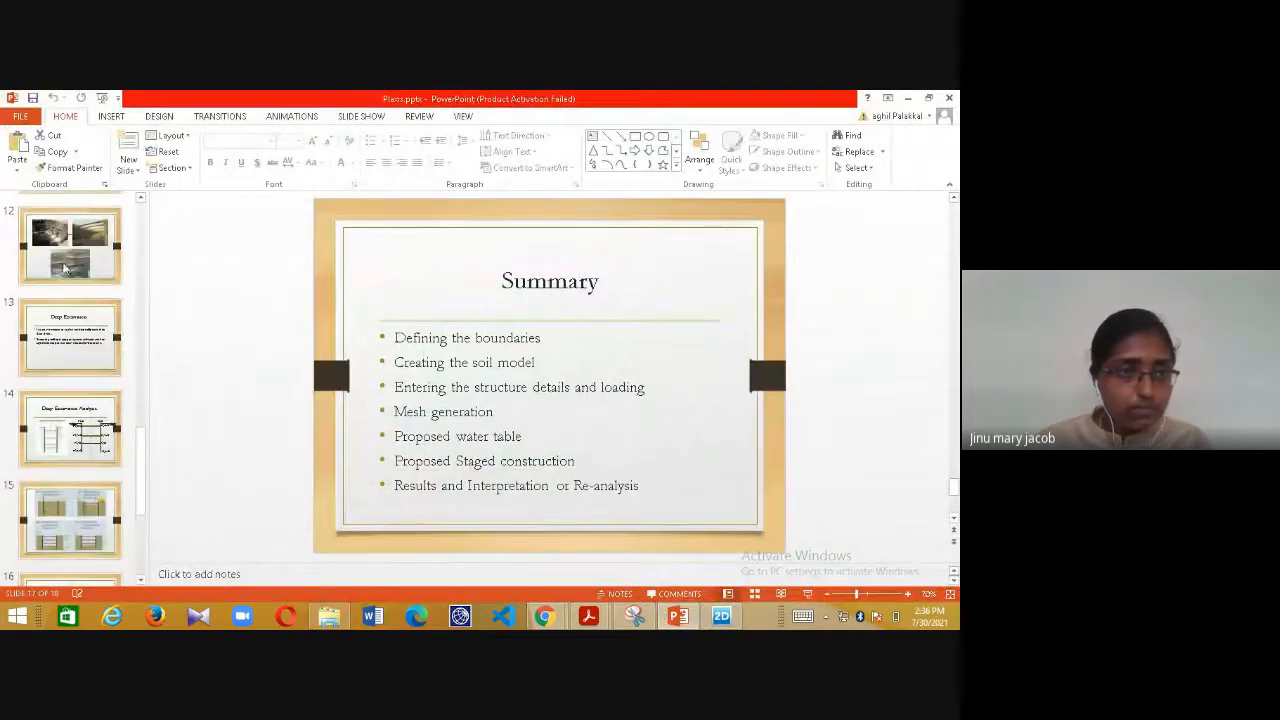
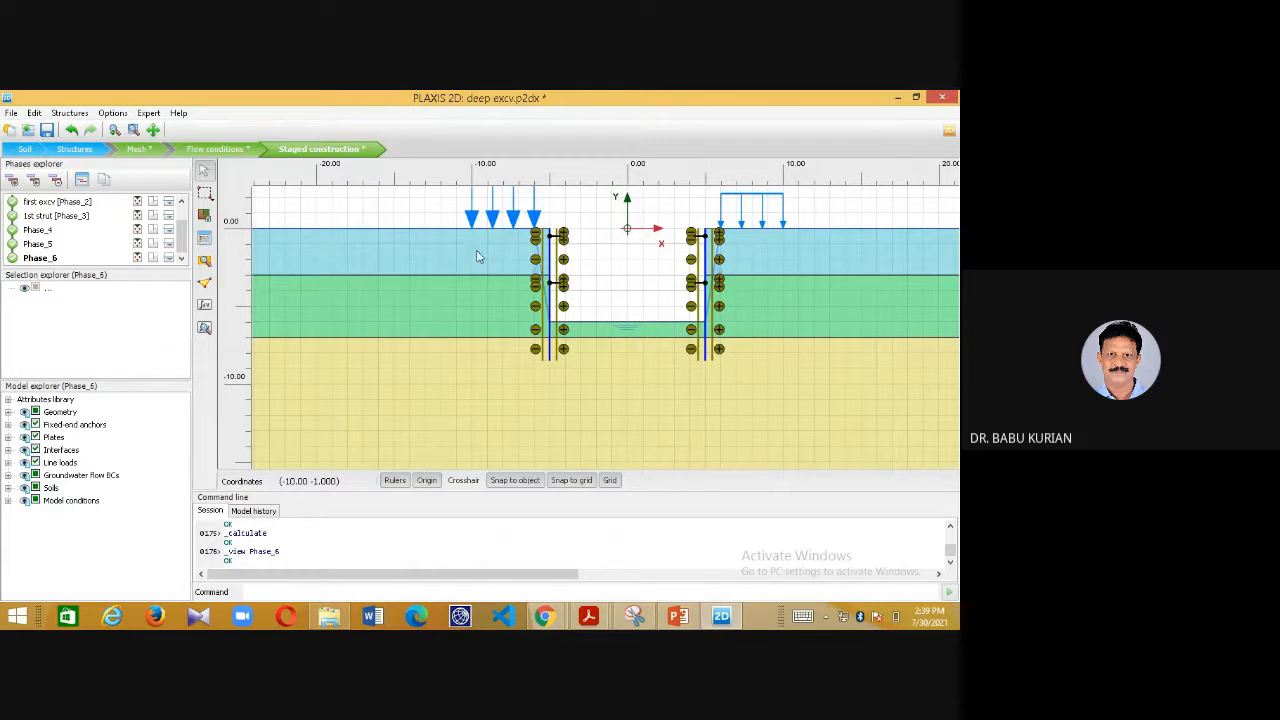
- Review the general properties and the stiffness and strength parameters of the dense sand material in PLAXIS 2D, and close its properties
{"action": "scroll", "coordinate": [477, 255], "scroll_direction": "down", "scroll_amount": 3}
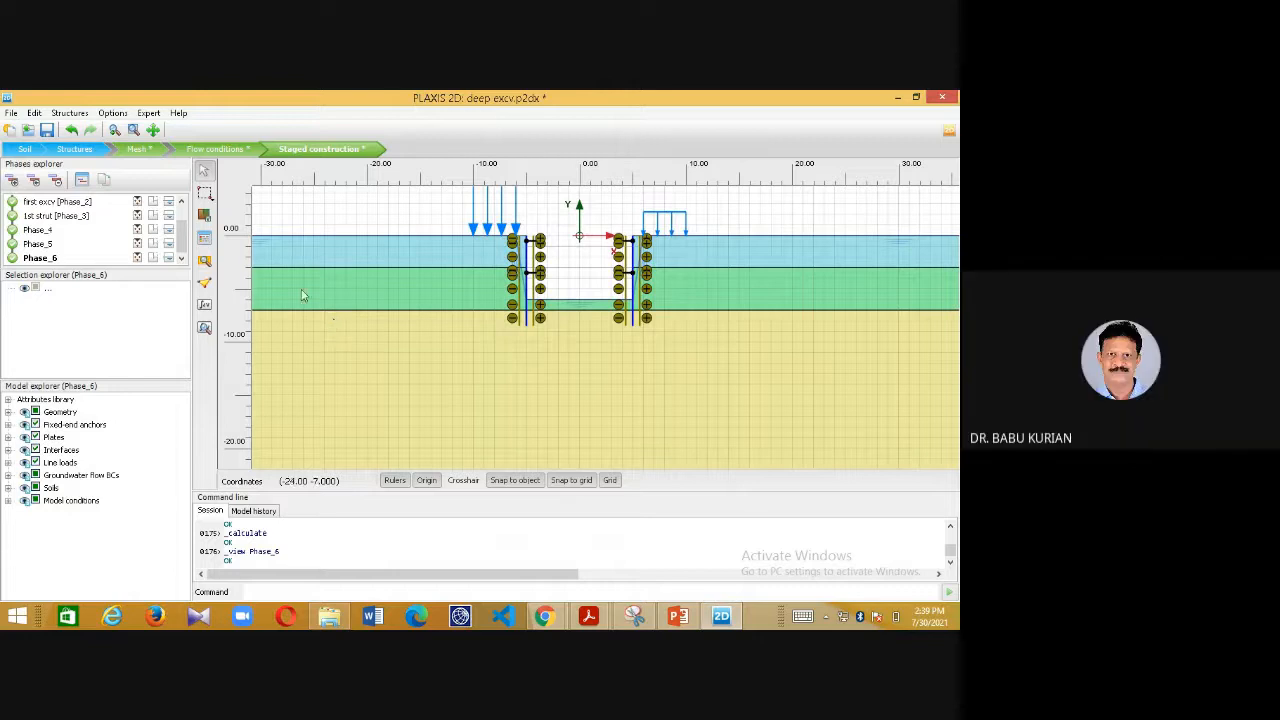
{"action": "left_click", "coordinate": [204, 237]}
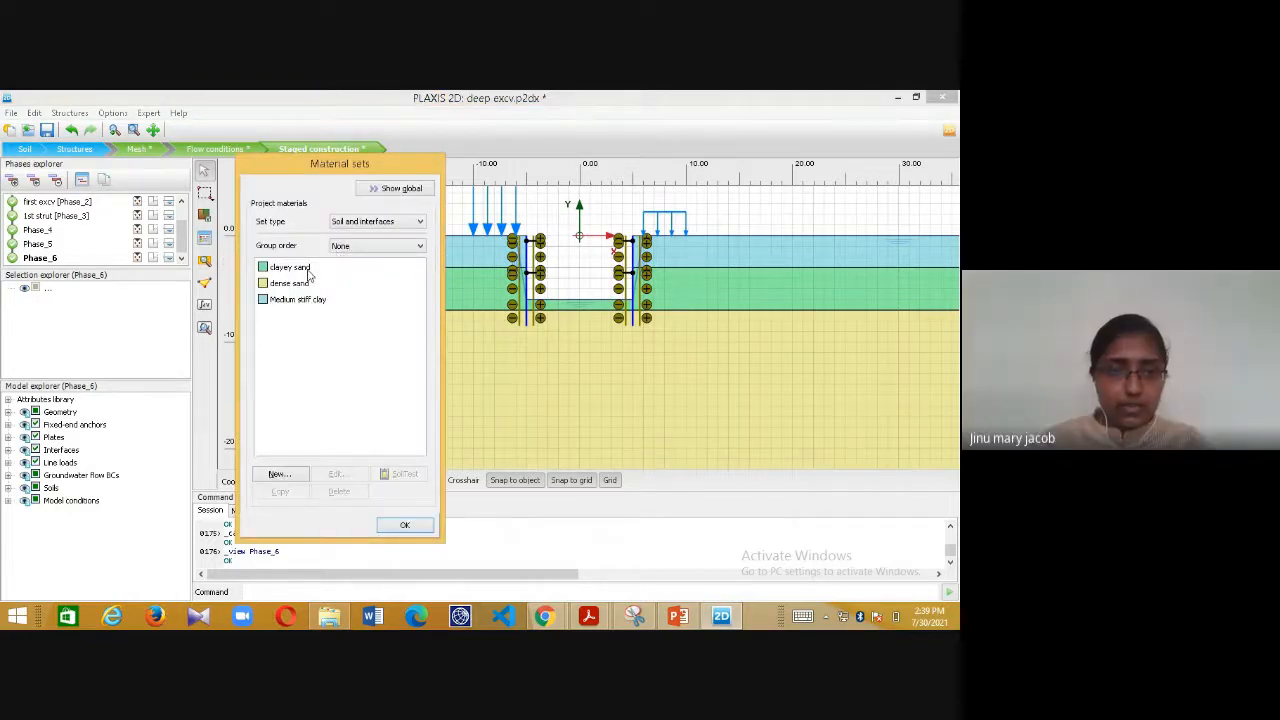
{"action": "double_click", "coordinate": [306, 283]}
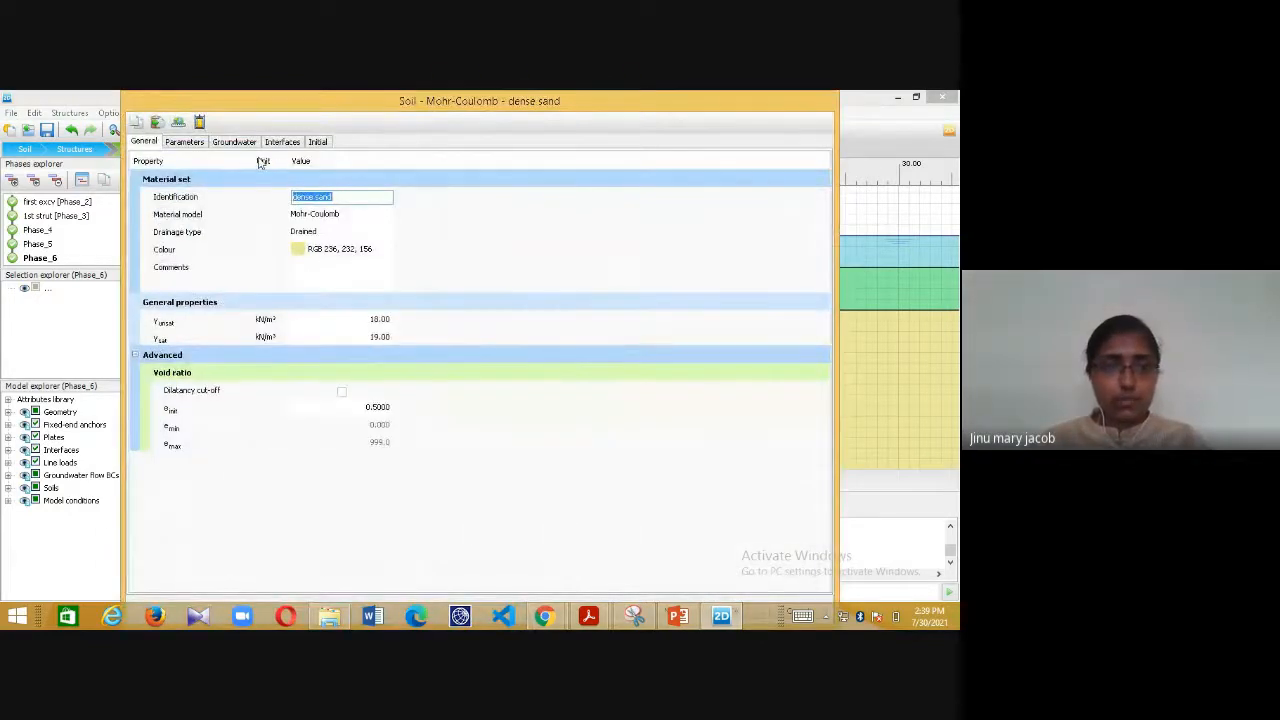
{"action": "left_click", "coordinate": [184, 142]}
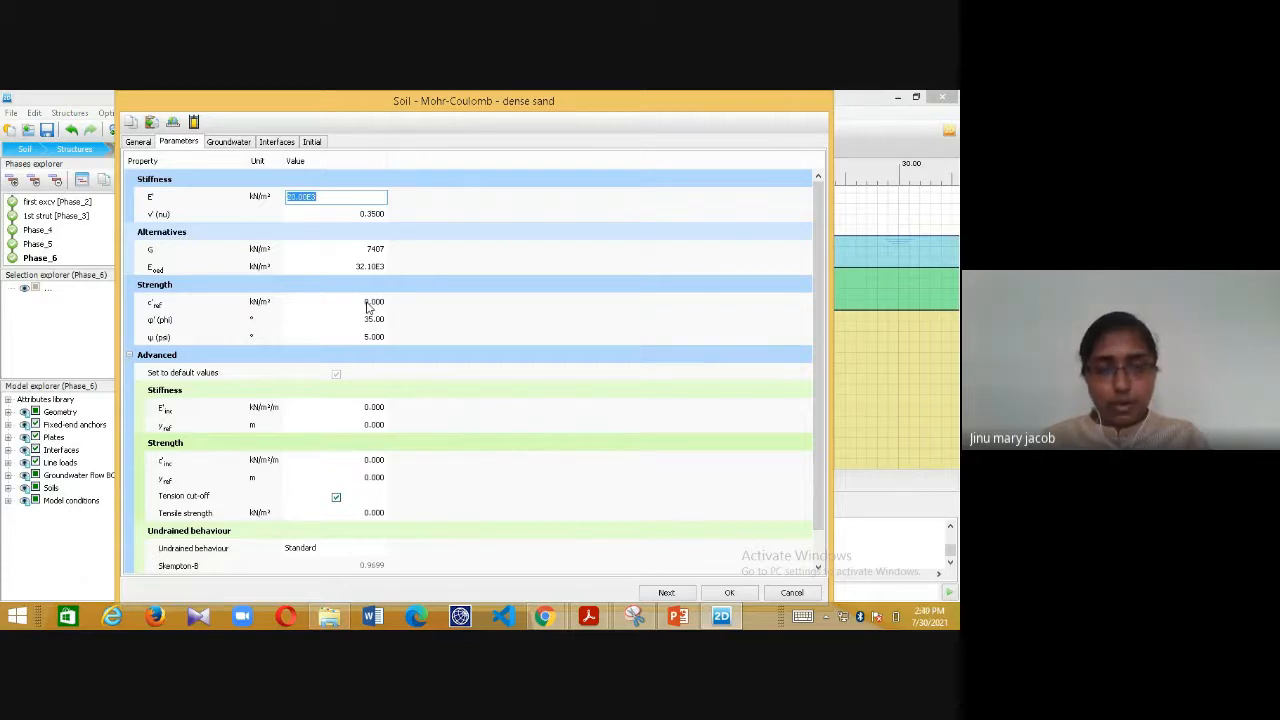
{"action": "left_click", "coordinate": [139, 142]}
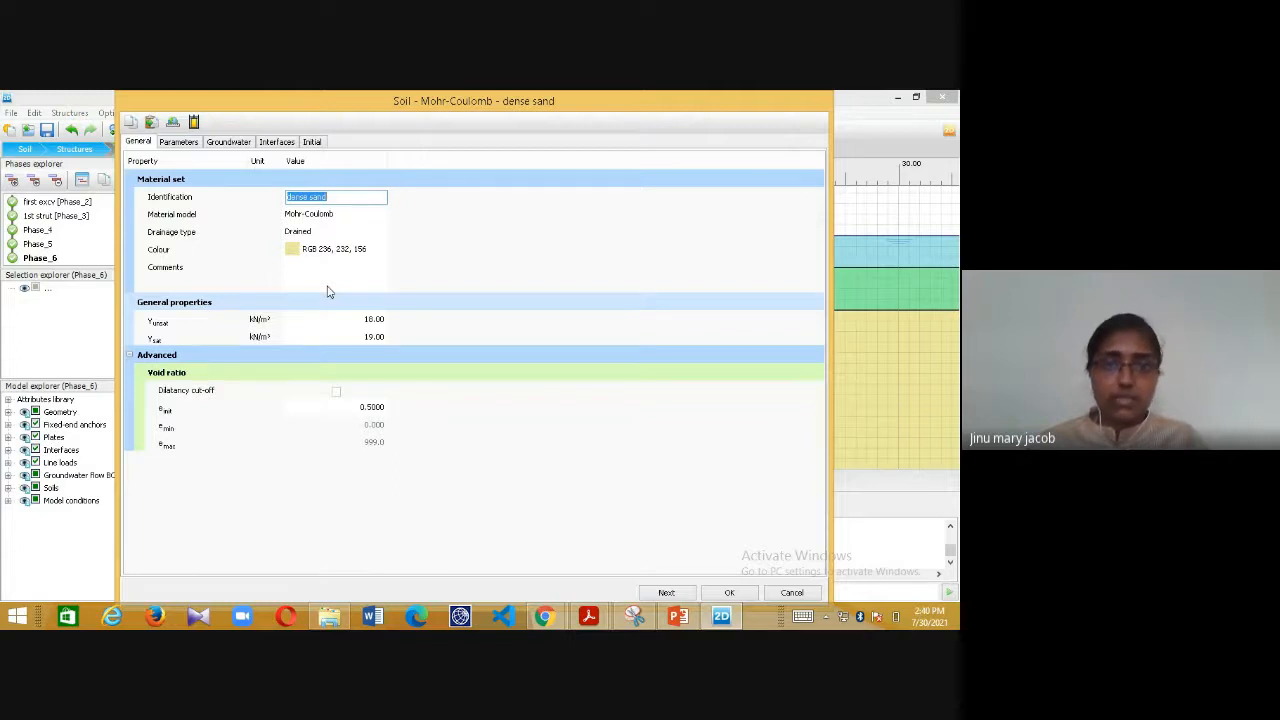
{"action": "left_click", "coordinate": [182, 143]}
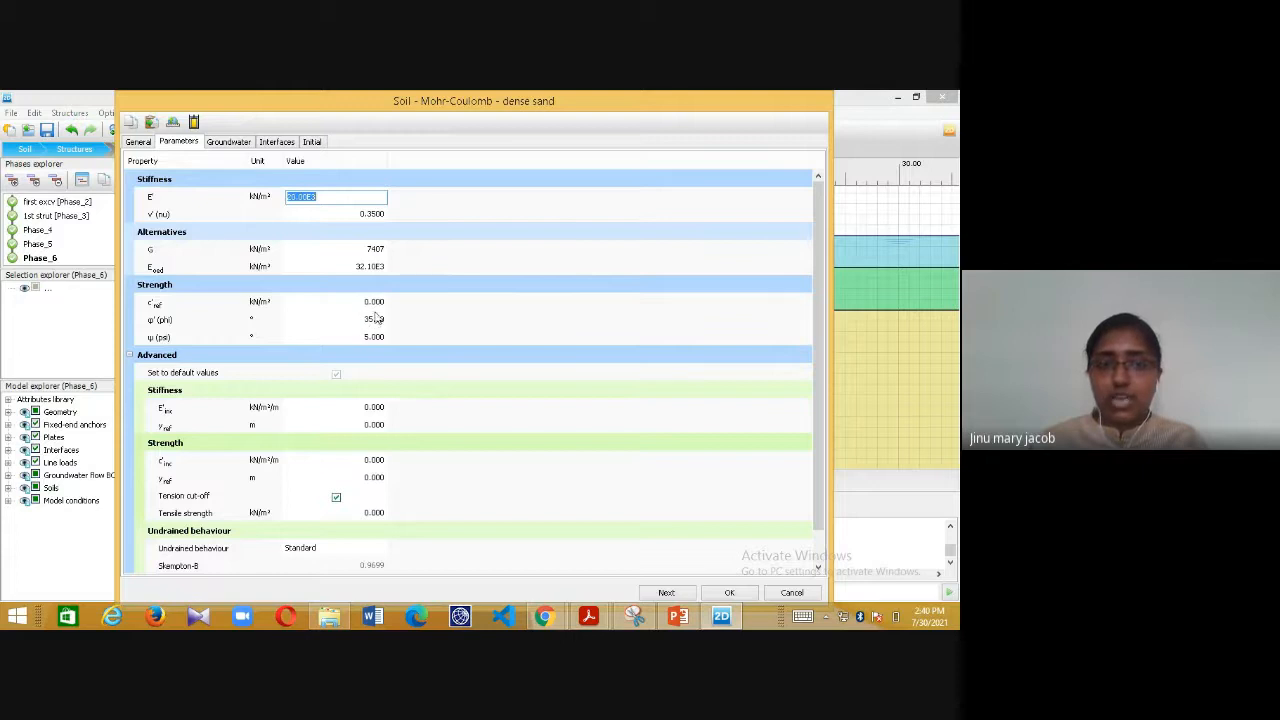
{"action": "left_click", "coordinate": [726, 592]}
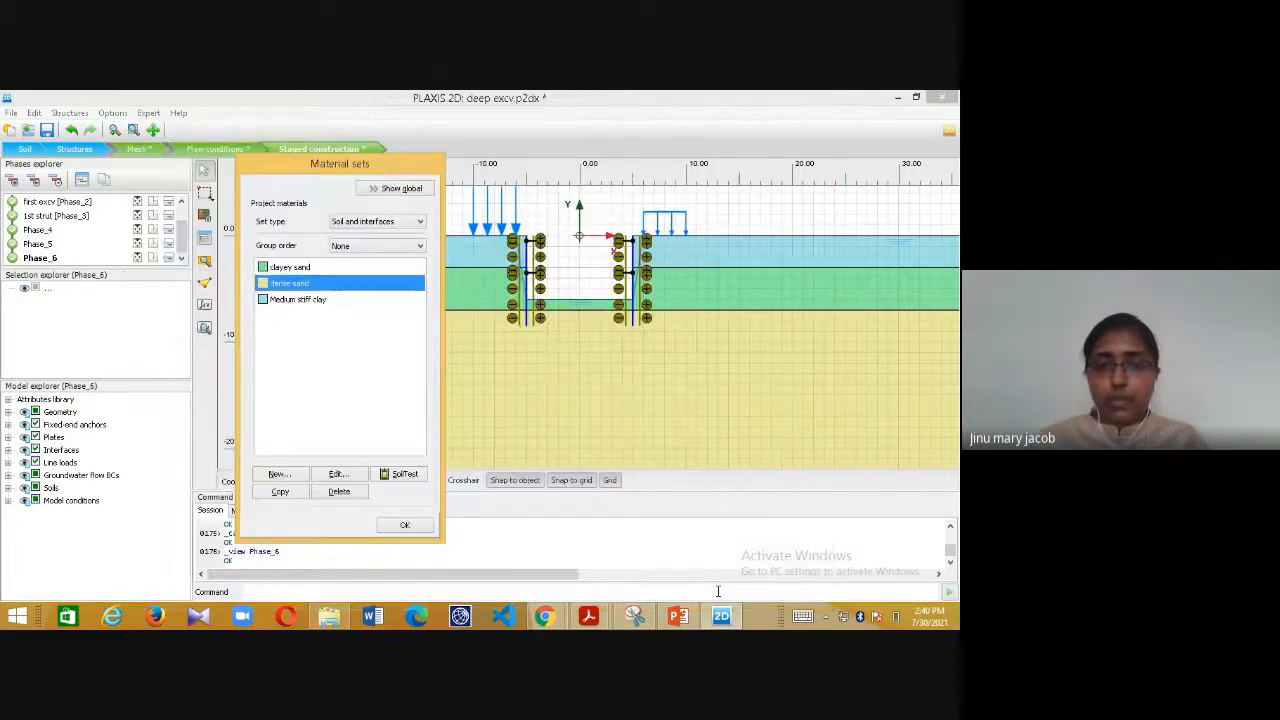
- Close the material sets, open the Phase_6 calculation results in PLAXIS 2D Output, and dismiss the news feed
{"action": "left_click", "coordinate": [405, 525]}
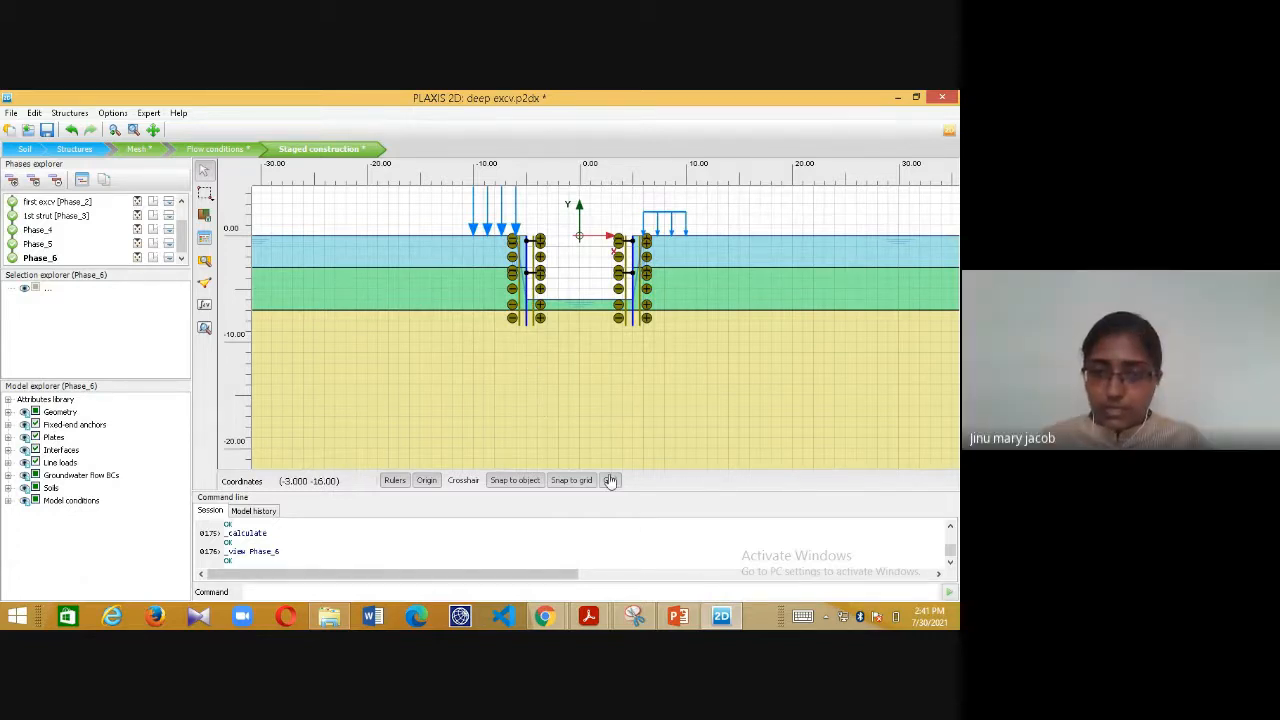
{"action": "left_click", "coordinate": [204, 328]}
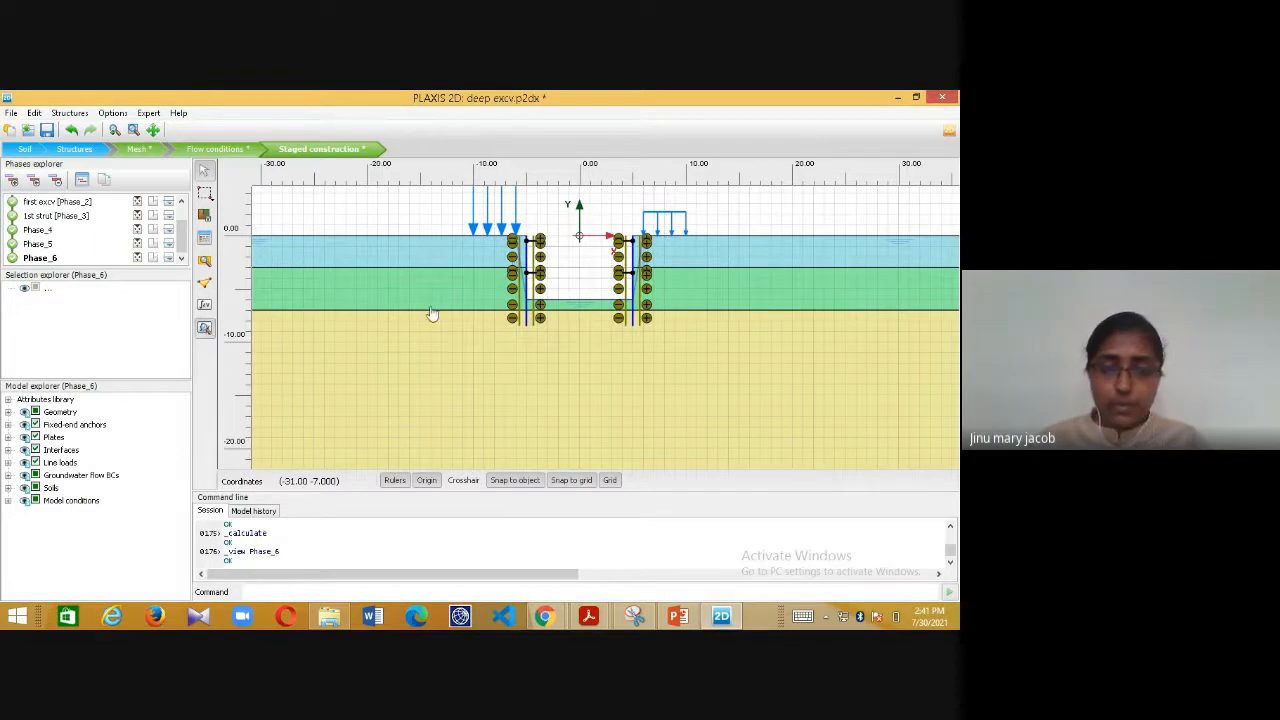
{"action": "left_click", "coordinate": [510, 435]}
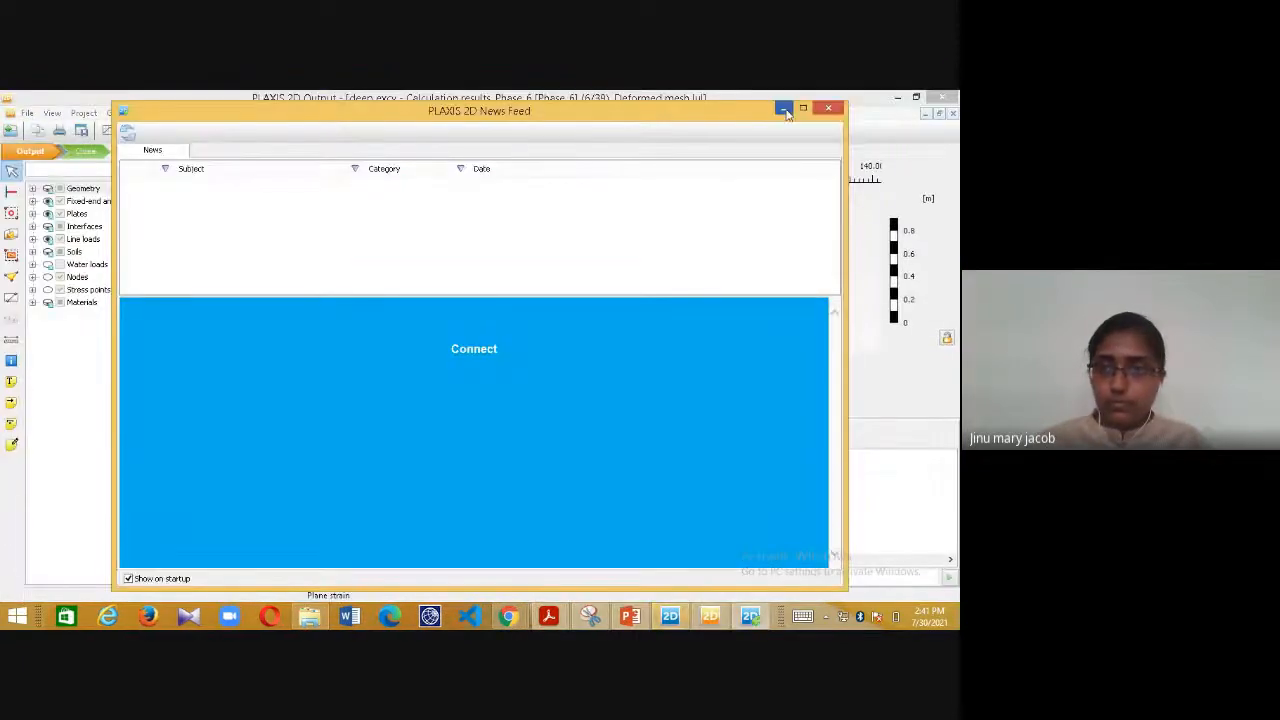
{"action": "left_click", "coordinate": [784, 111]}
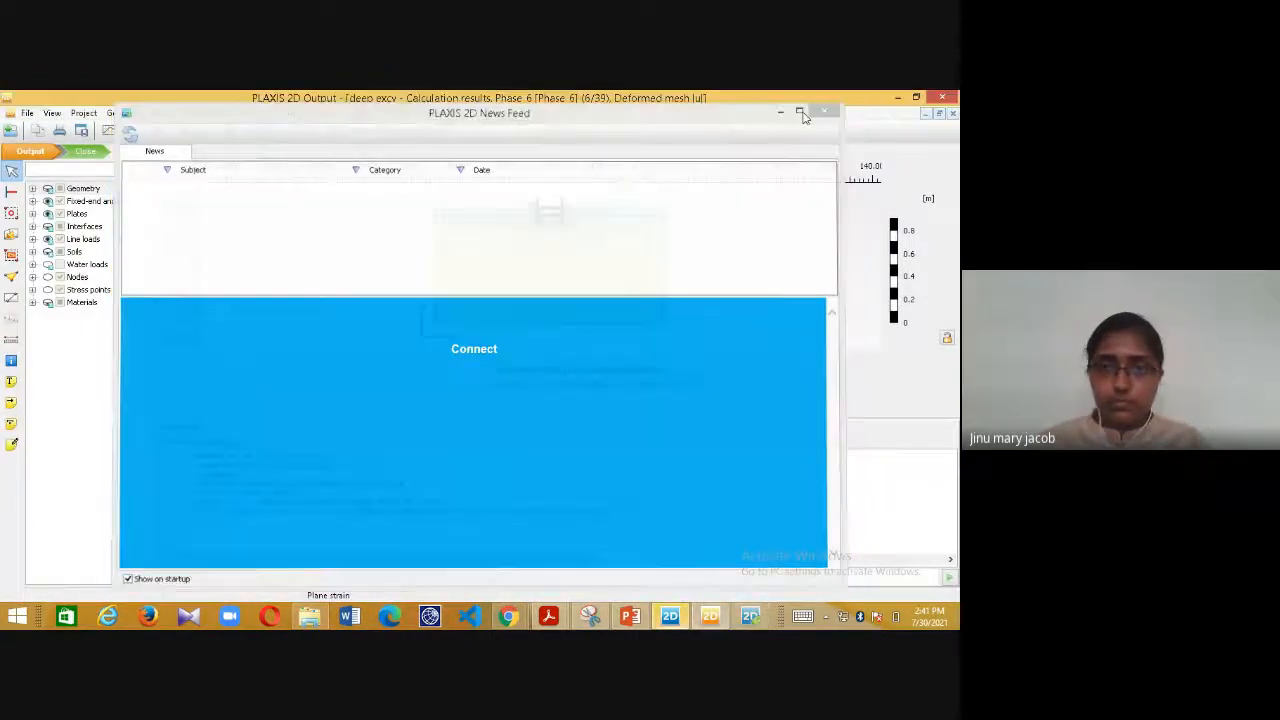
{"action": "scroll", "coordinate": [559, 205], "scroll_direction": "up", "scroll_amount": 3}
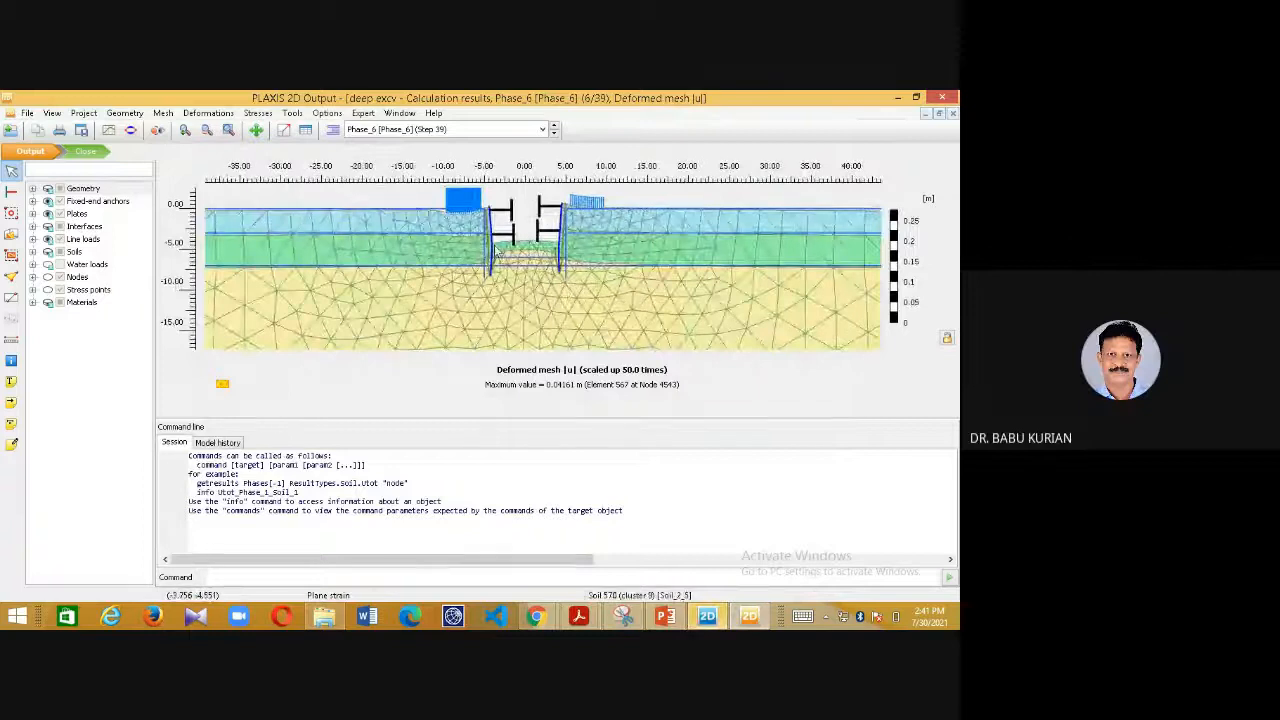
- Examine the bending moments M of the excavation's left wall plate for Phase_6 and Phase_4
{"action": "double_click", "coordinate": [494, 250]}
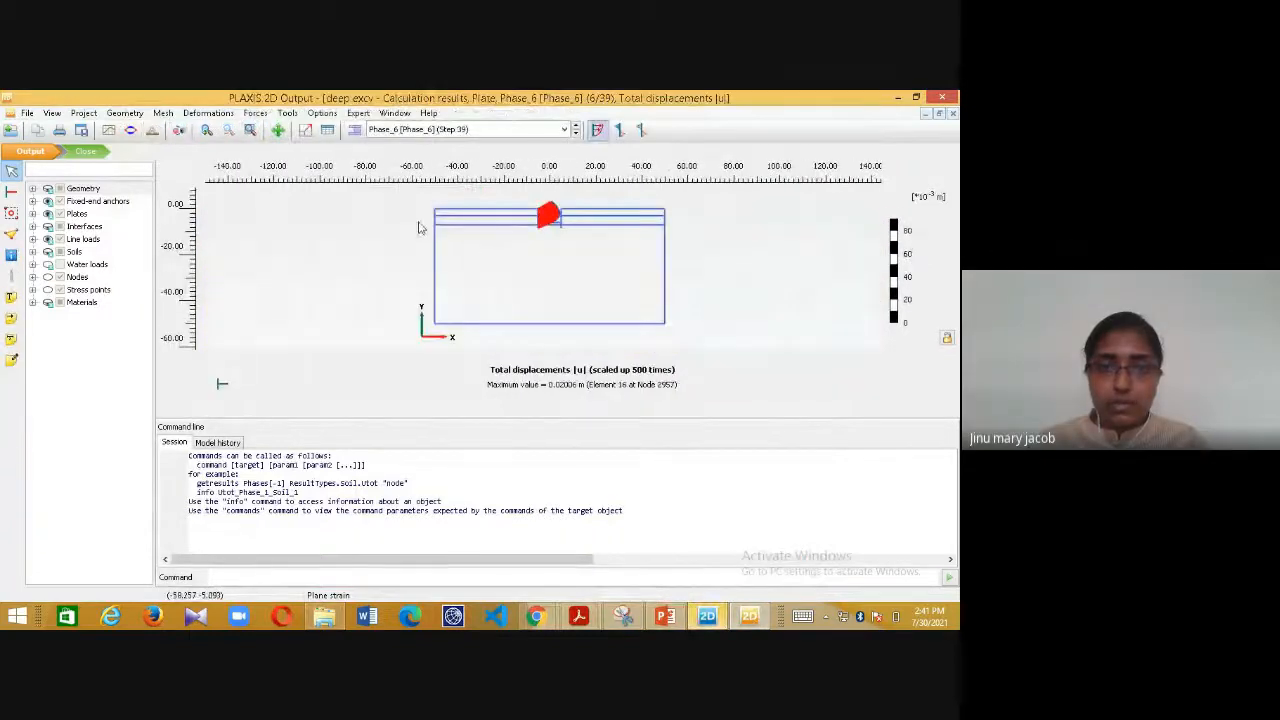
{"action": "left_click", "coordinate": [257, 114]}
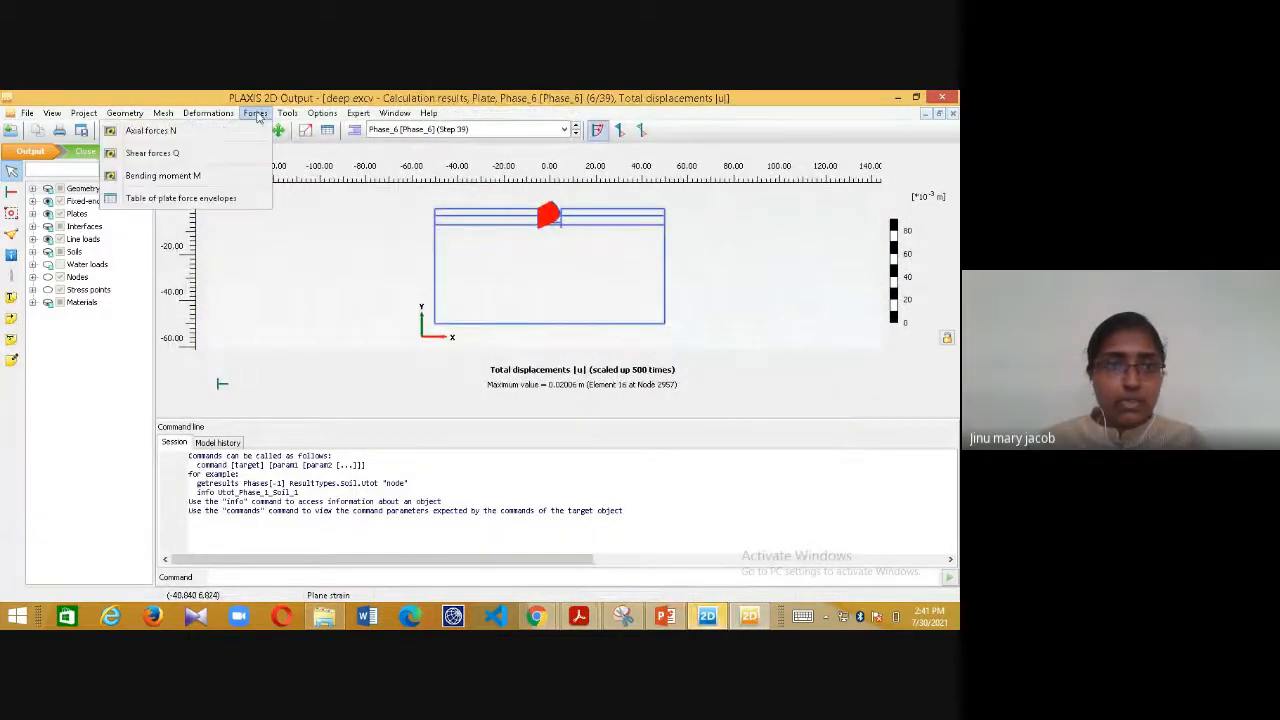
{"action": "left_click", "coordinate": [214, 176]}
{"action": "scroll", "coordinate": [431, 200], "scroll_direction": "up", "scroll_amount": 2}
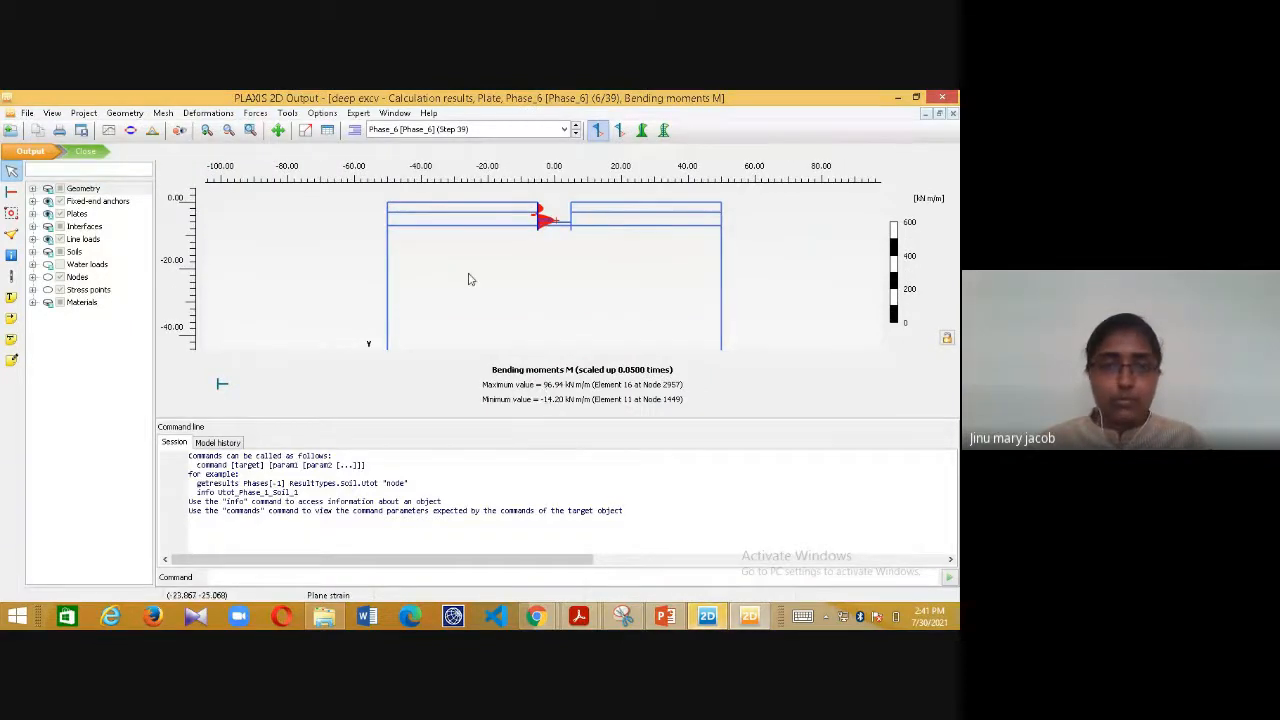
{"action": "left_click", "coordinate": [410, 130]}
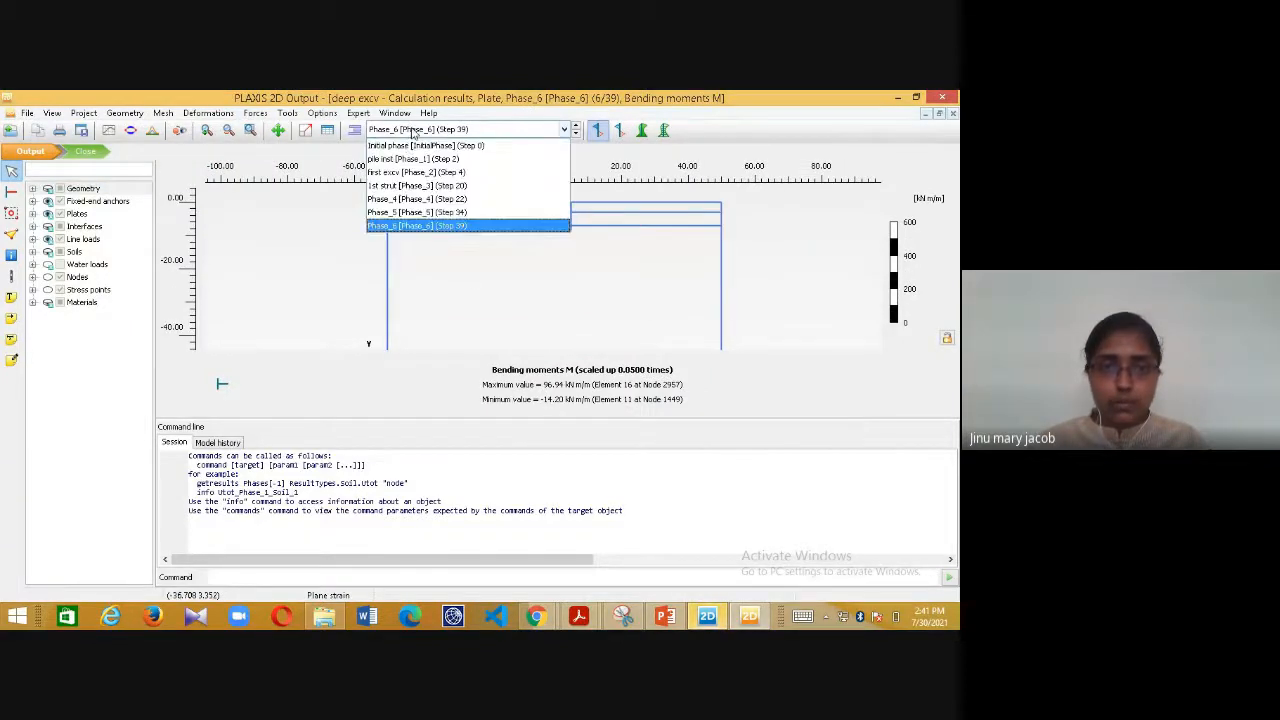
{"action": "left_click", "coordinate": [405, 199]}
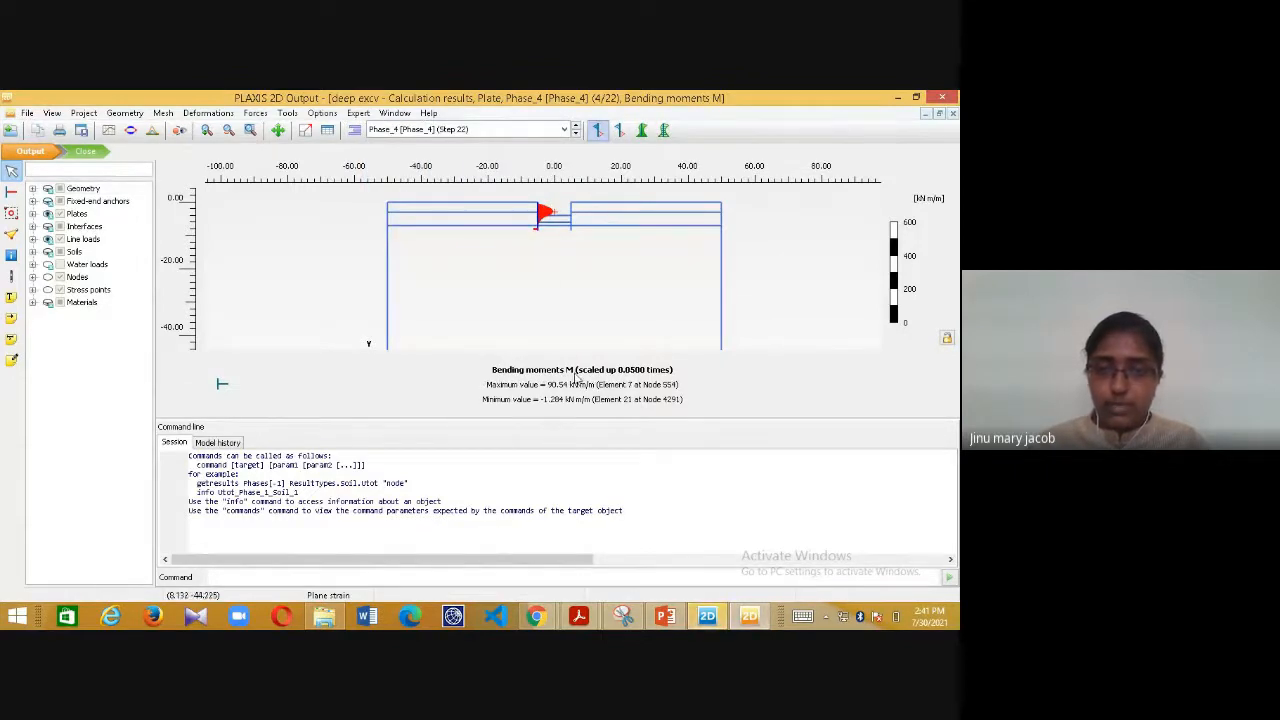
- Examine the left wall plate's shear forces Q for Phase_4, and return to the staged construction model in PLAXIS 2D
{"action": "left_click", "coordinate": [256, 114]}
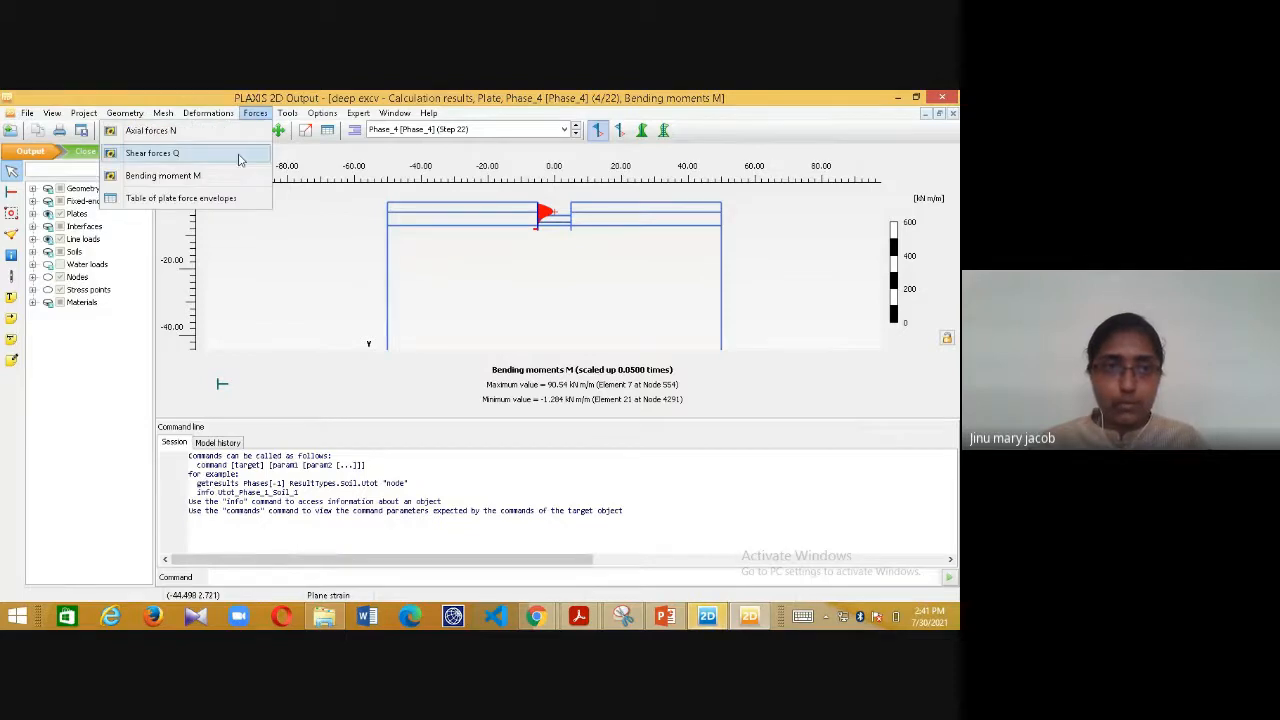
{"action": "left_click", "coordinate": [240, 153]}
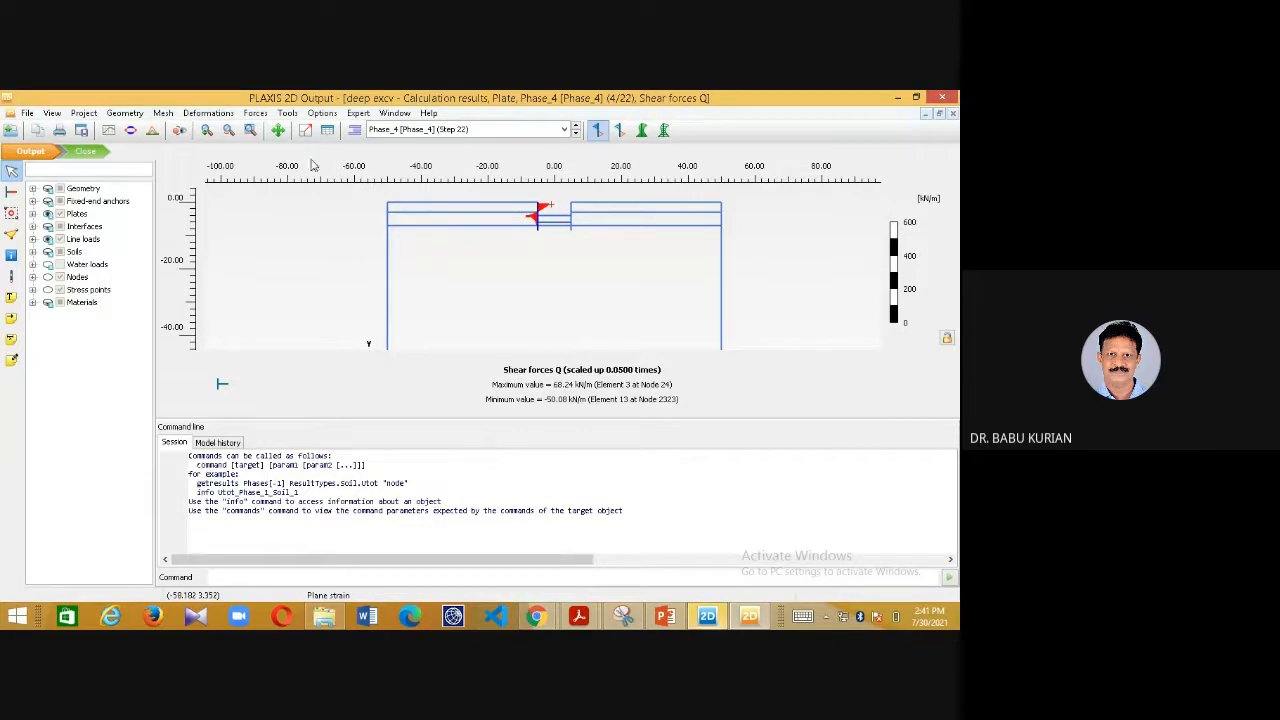
{"action": "scroll", "coordinate": [555, 210], "scroll_direction": "up", "scroll_amount": 3}
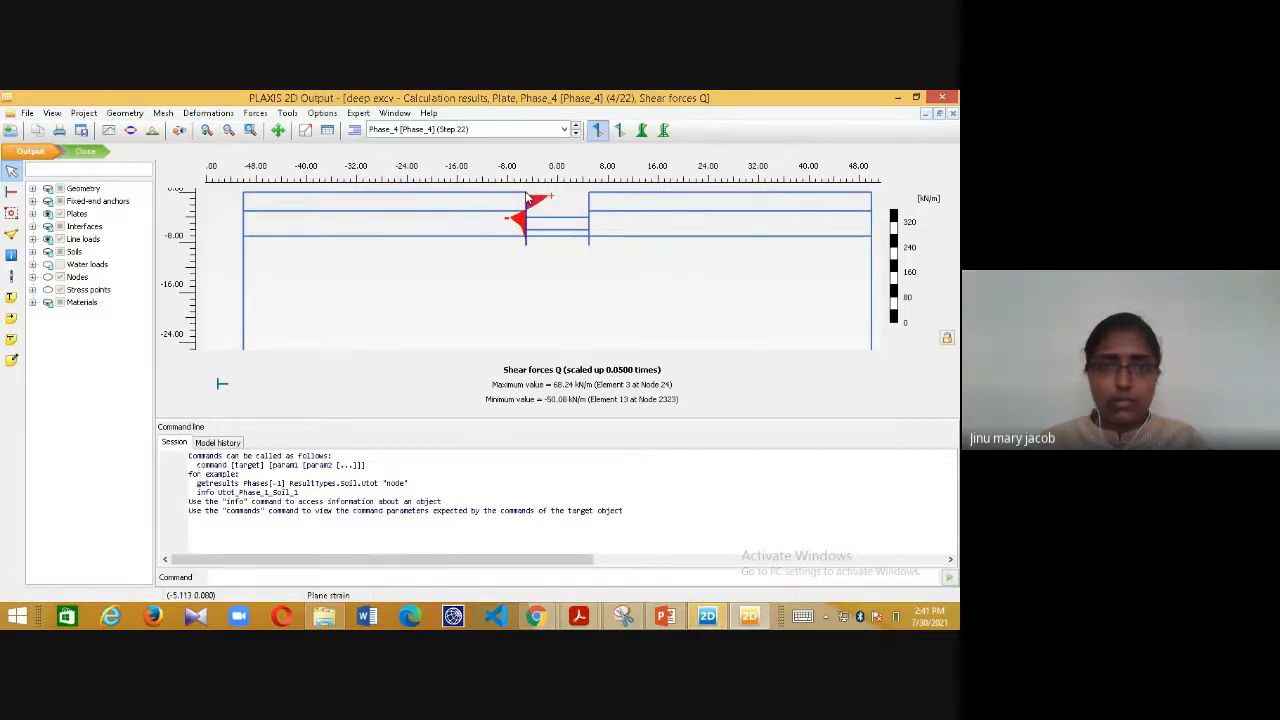
{"action": "left_click_drag", "start_coordinate": [537, 208], "coordinate": [537, 212]}
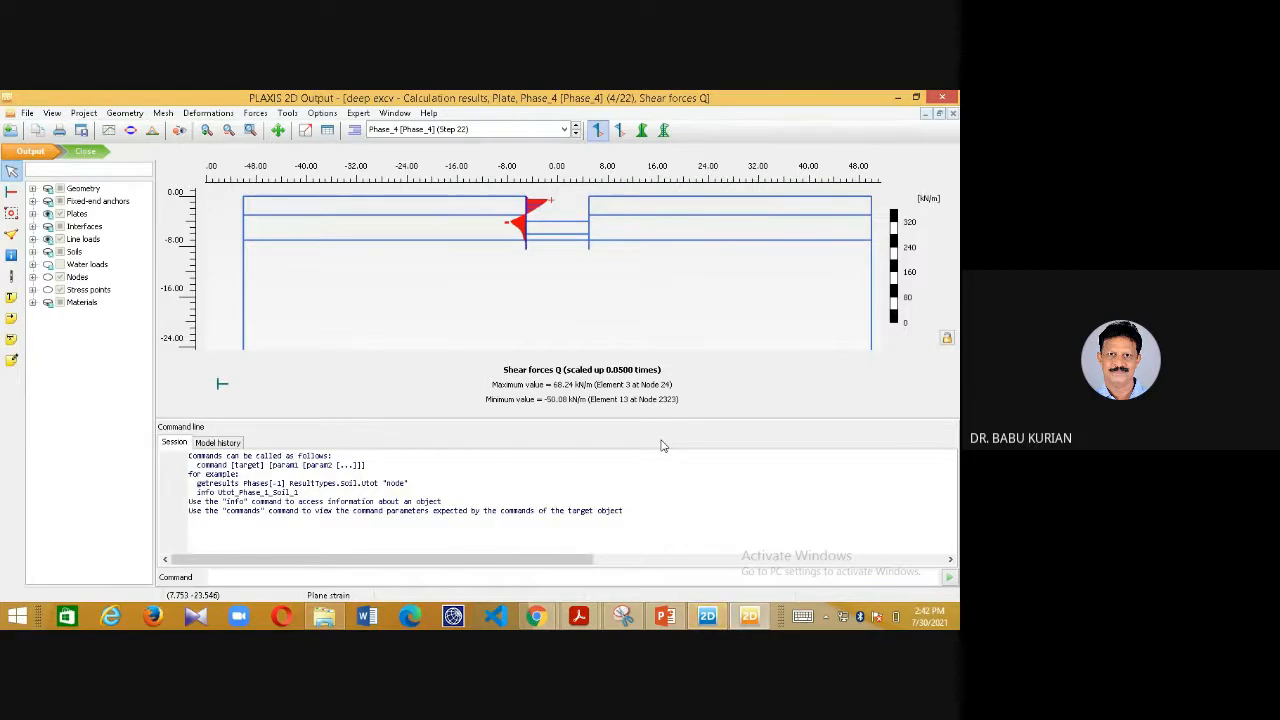
{"action": "left_click", "coordinate": [703, 618]}
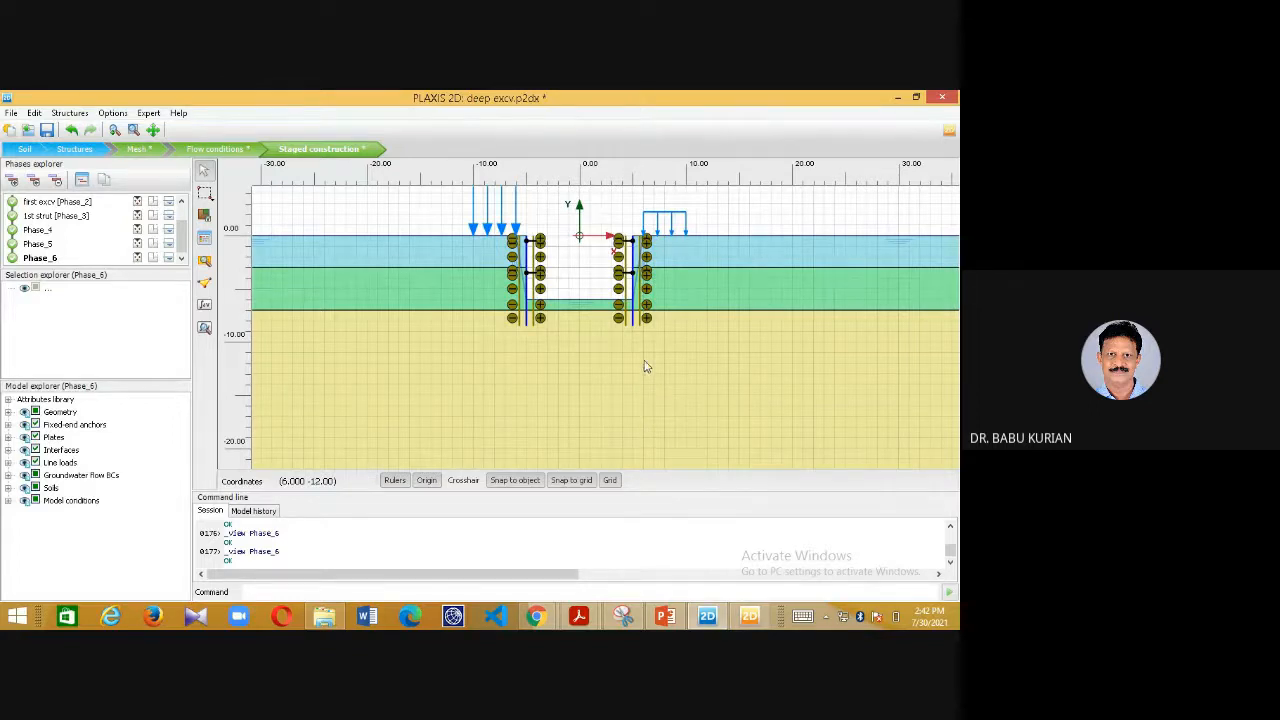
{"action": "left_click_drag", "start_coordinate": [645, 359], "coordinate": [646, 373]}
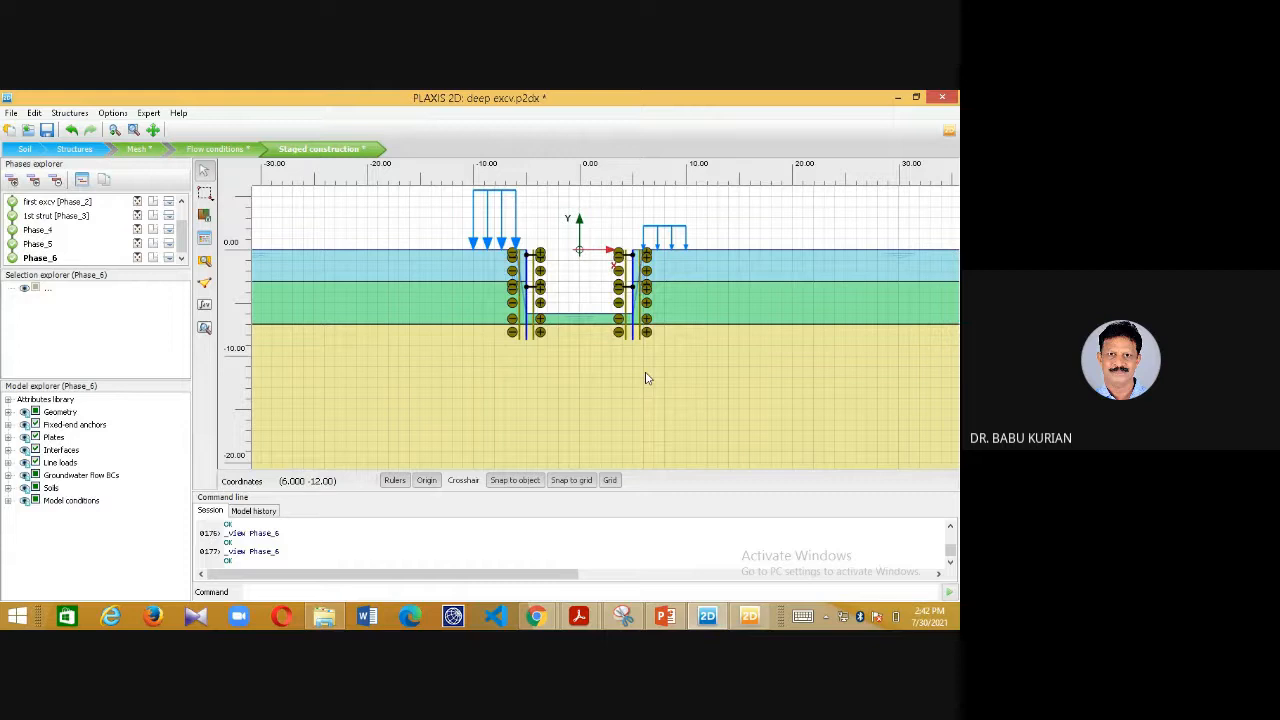
- Bring up the Google Meet screen-sharing notice and stop sharing the screen
{"action": "left_click", "coordinate": [548, 622]}
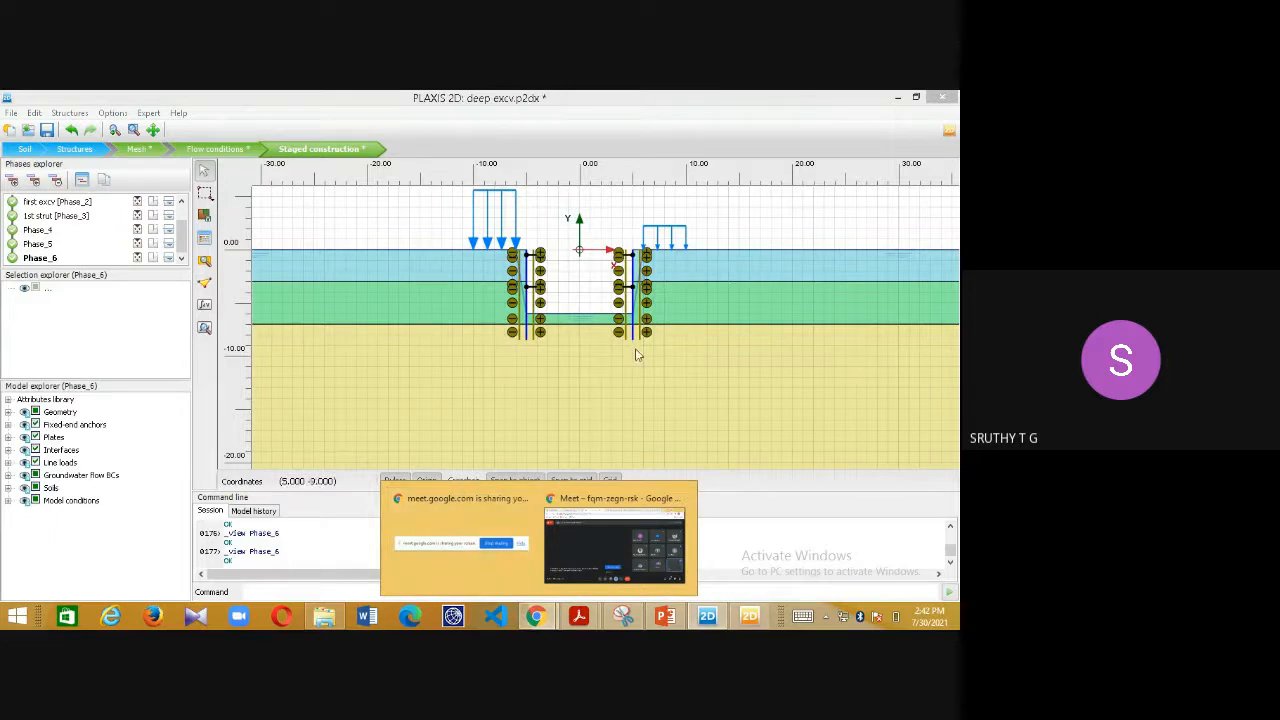
{"action": "left_click", "coordinate": [729, 236]}
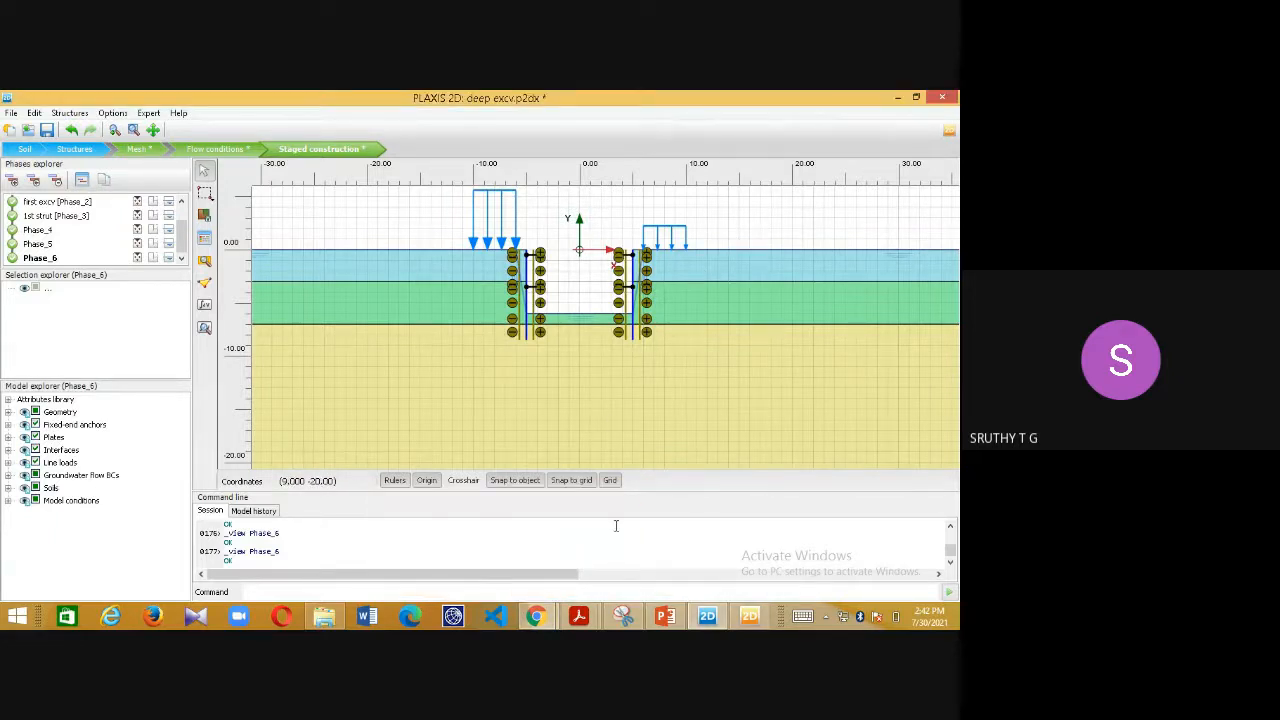
{"action": "mouse_move", "coordinate": [541, 620]}
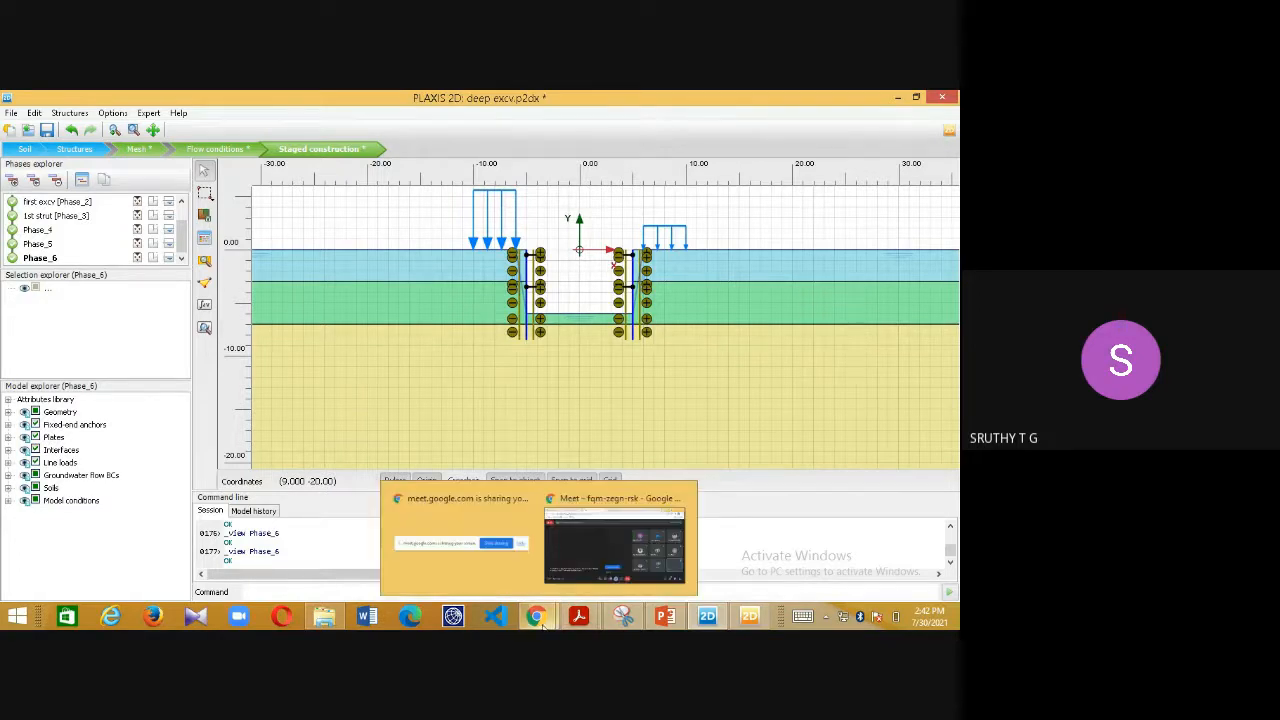
{"action": "left_click", "coordinate": [494, 570]}
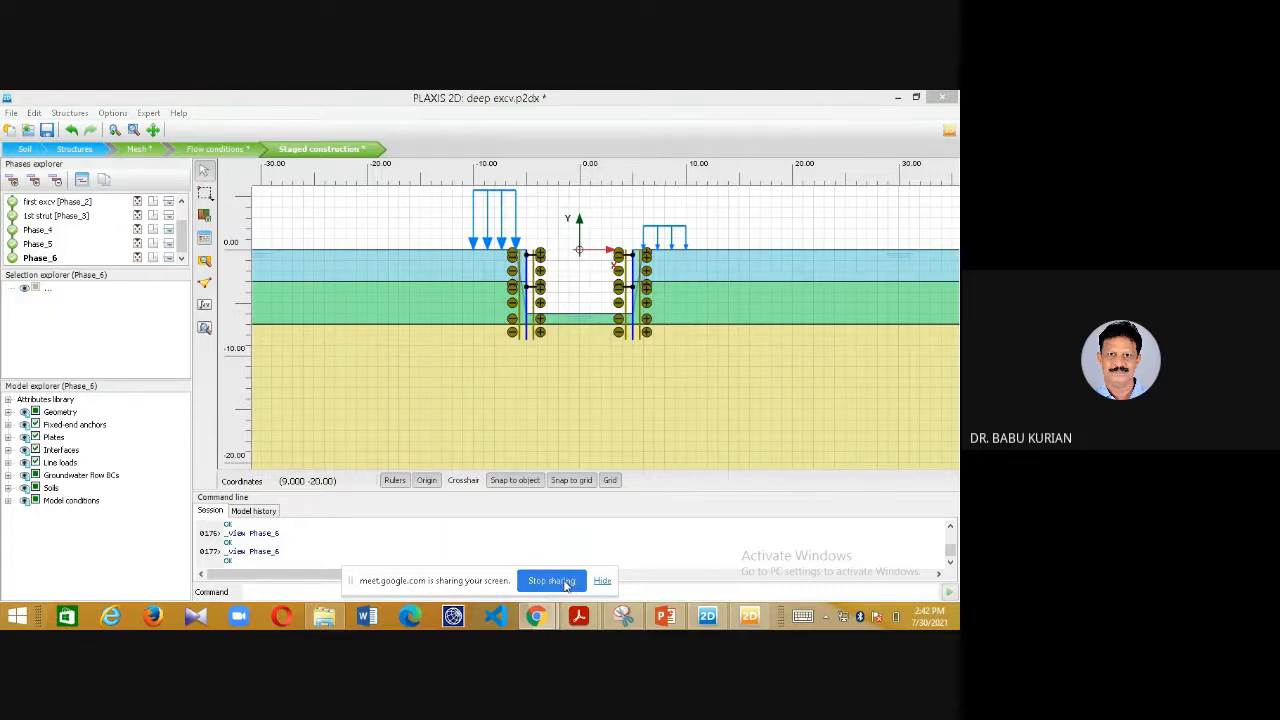
{"action": "left_click", "coordinate": [552, 581]}
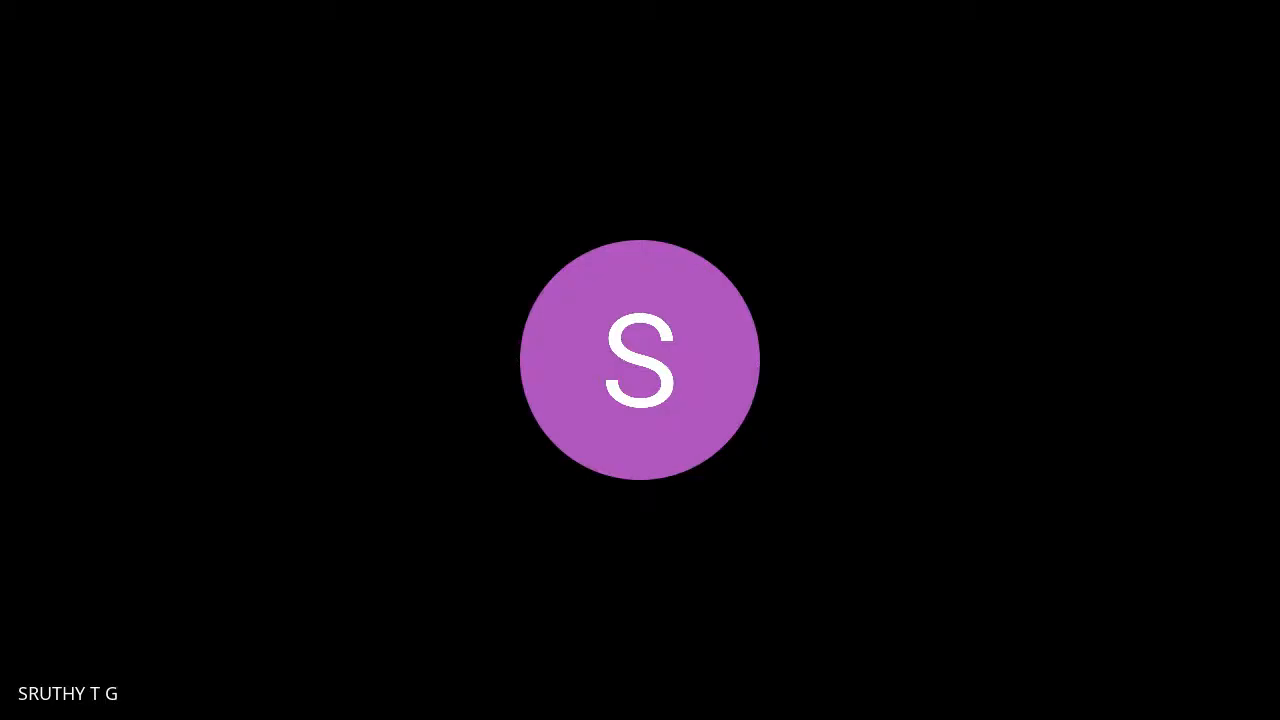